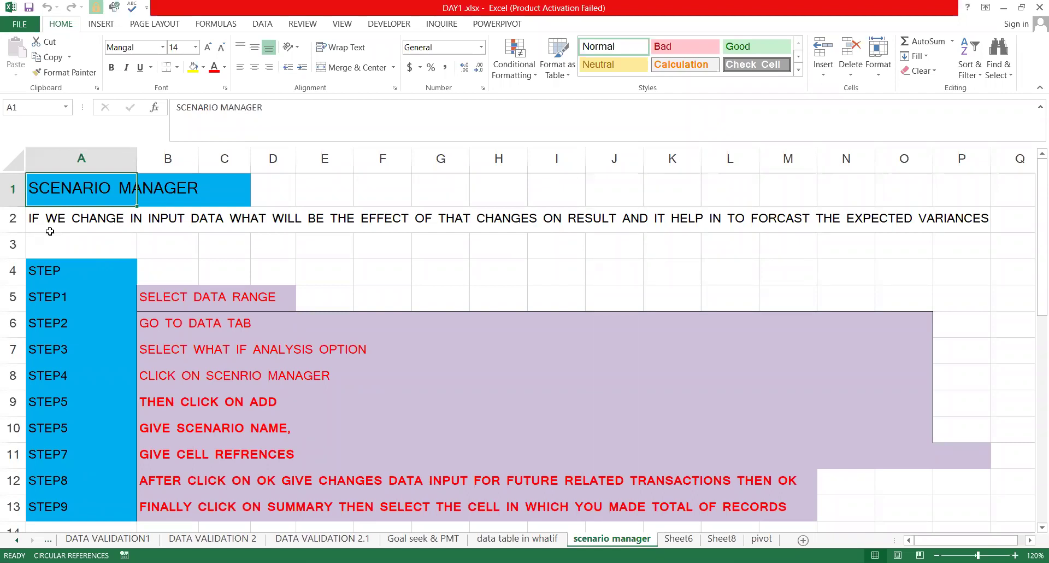
Review the scenario steps instructions in A1:P13, from STEP1 through the What-If Analysis step
click(60, 215)
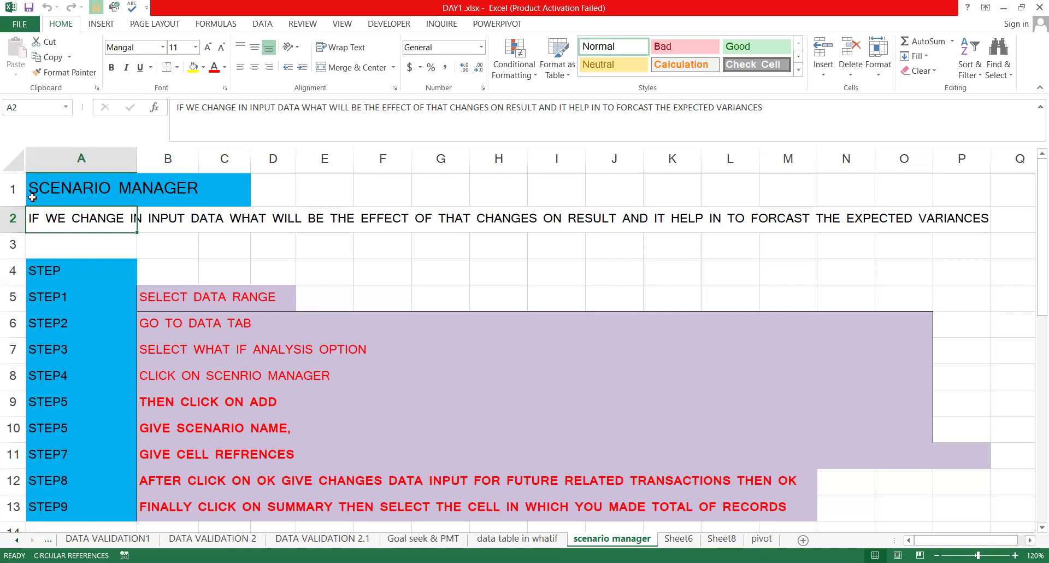
key(alt+Tab)
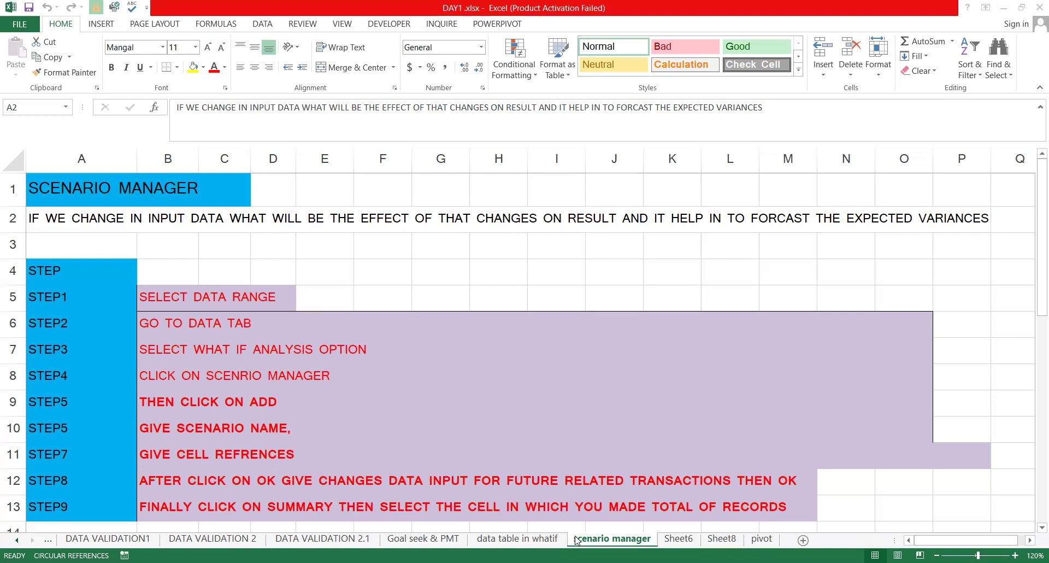
drag(79, 202, 781, 507)
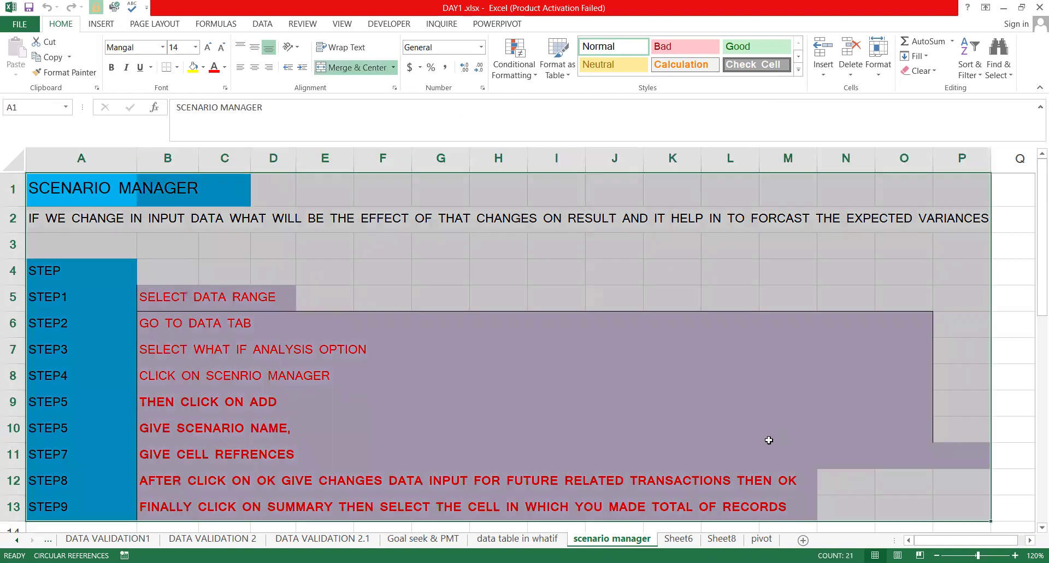
scroll(710, 421, down, 1)
click(552, 332)
scroll(552, 332, up, 1)
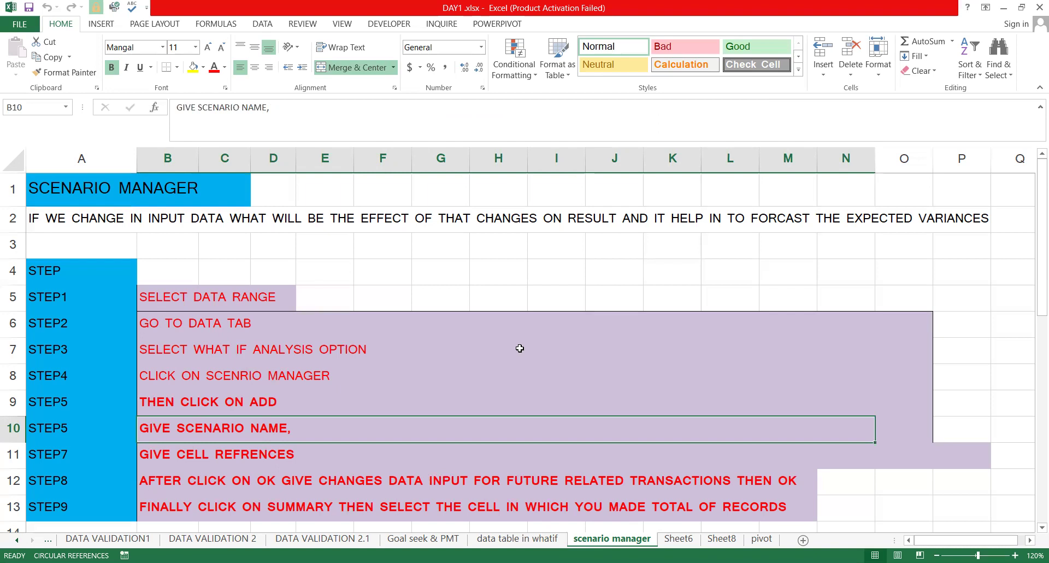
click(69, 295)
click(235, 289)
click(263, 24)
click(165, 329)
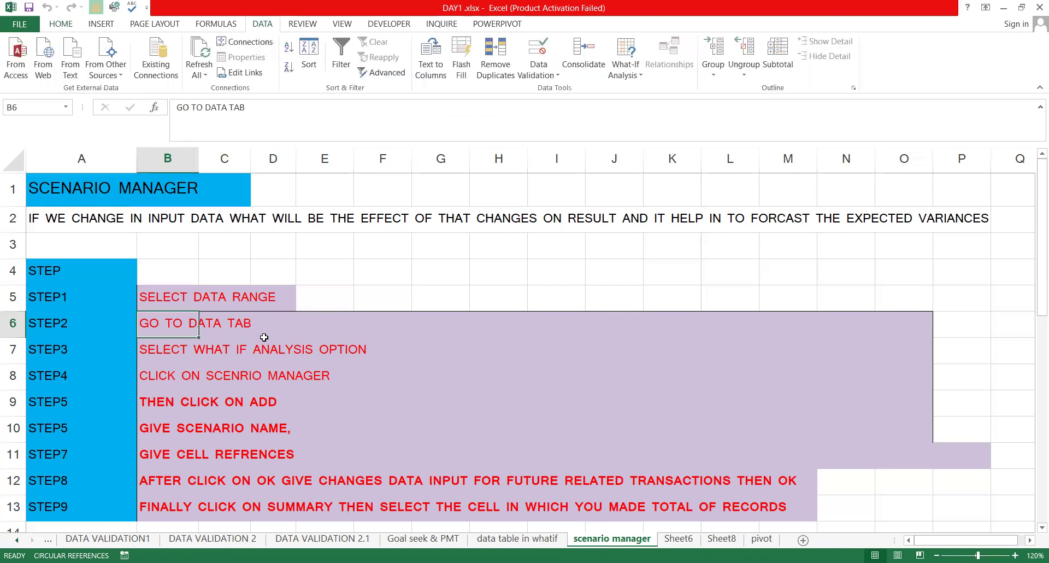
click(208, 346)
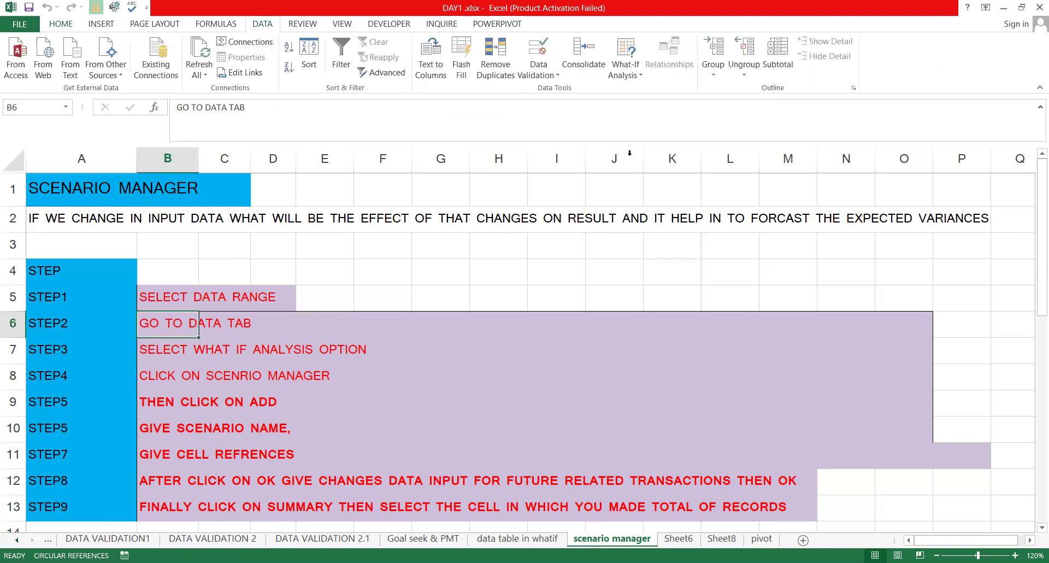
Delete the jan1 scenario in Scenario Manager, then select the CAKE PASTRY SHOP heading
click(625, 70)
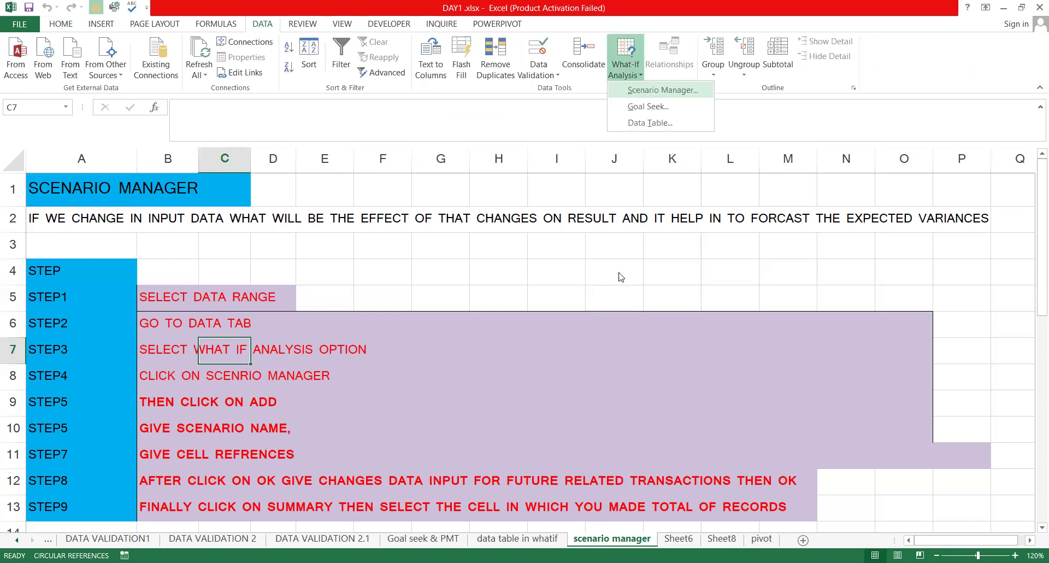
click(655, 90)
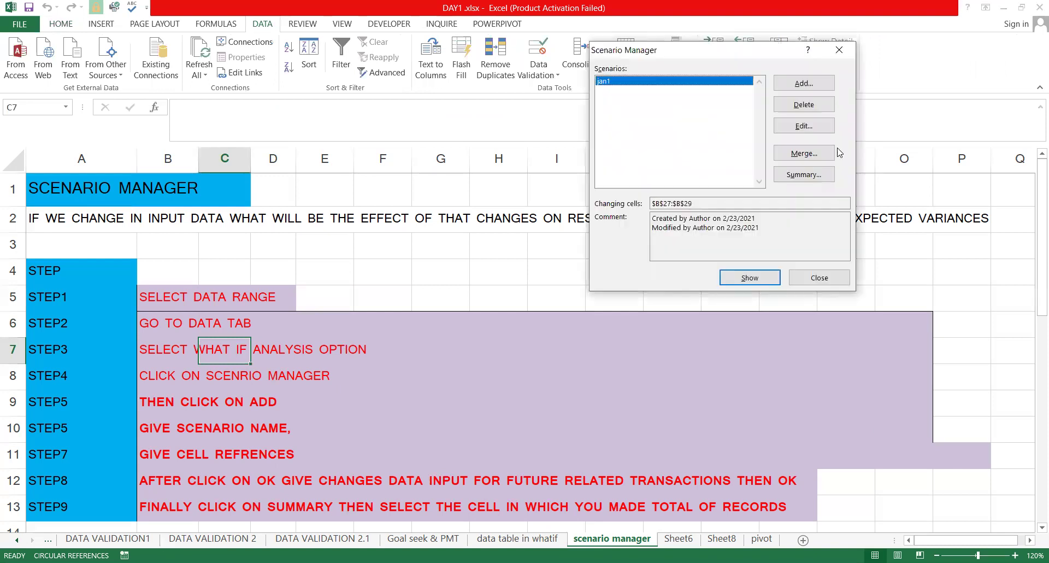
click(804, 104)
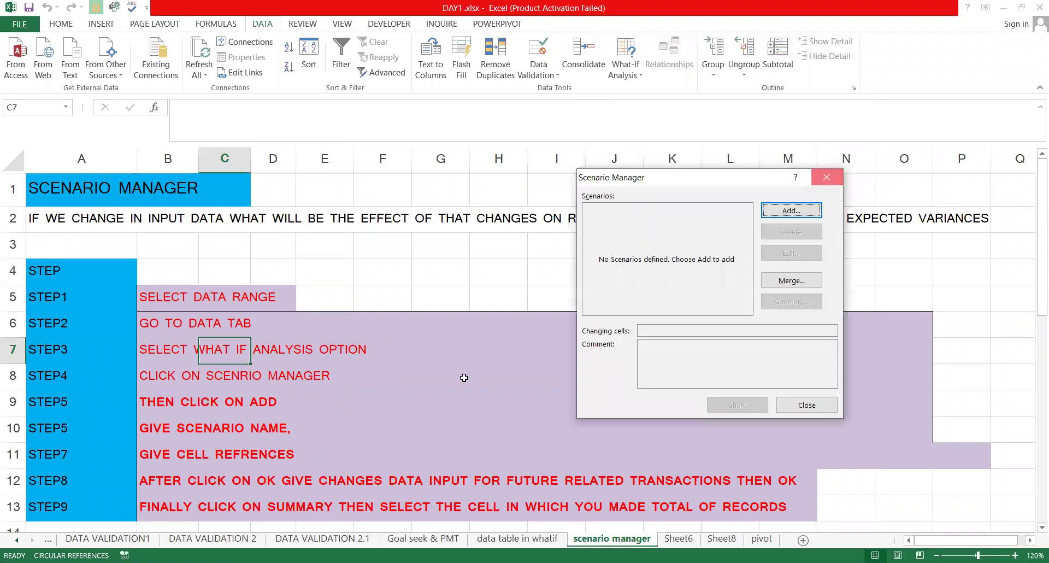
key(Escape)
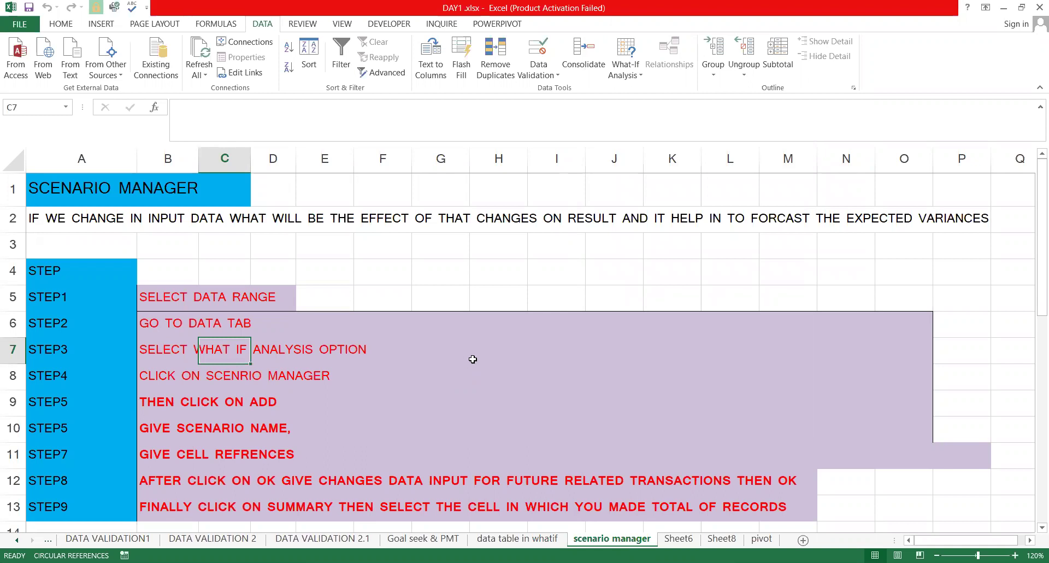
scroll(472, 359, down, 3)
click(64, 341)
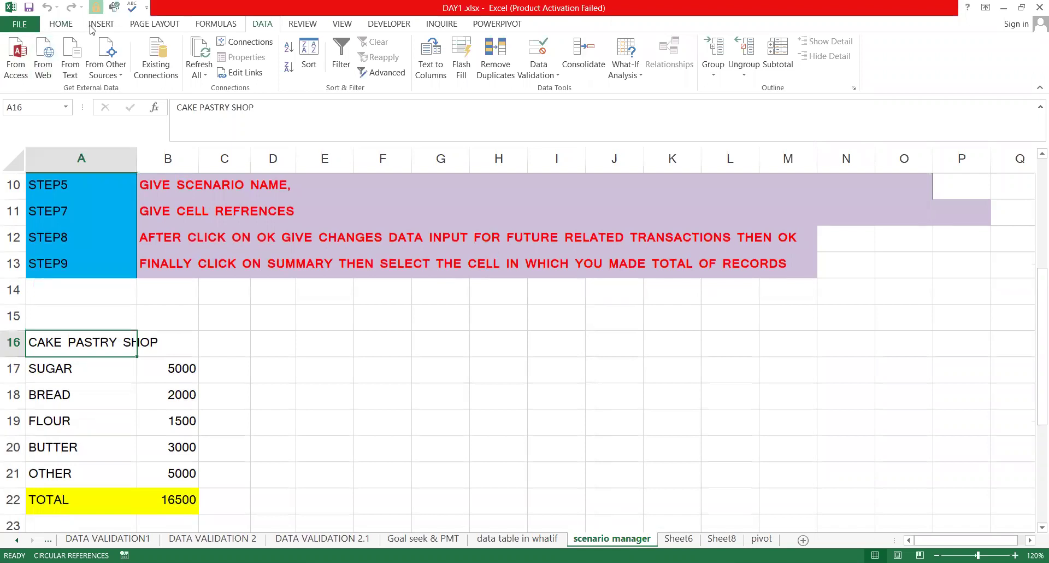
Enter 'january' in B16 beside the heading so it stores the date 1-Jan
scroll(177, 61, up, 4)
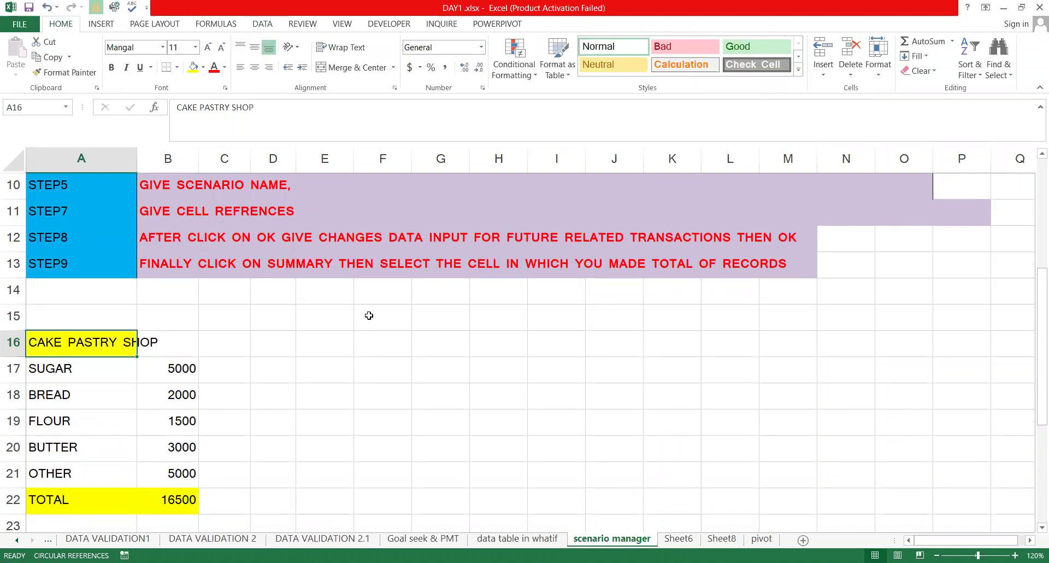
click(105, 374)
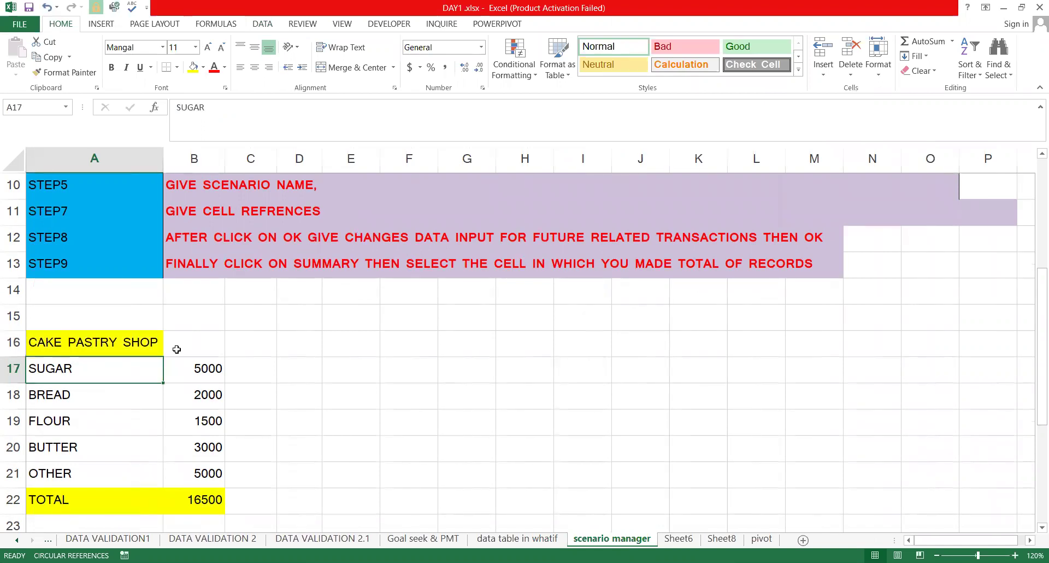
click(177, 349)
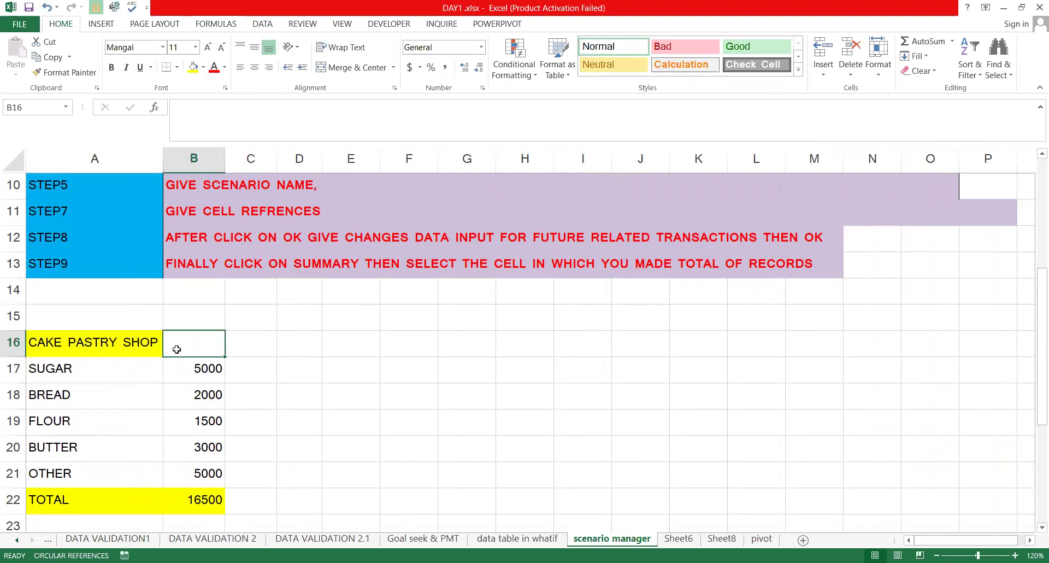
text(jan)
key(BackSpace)
key(BackSpace)
key(BackSpace)
text(J)
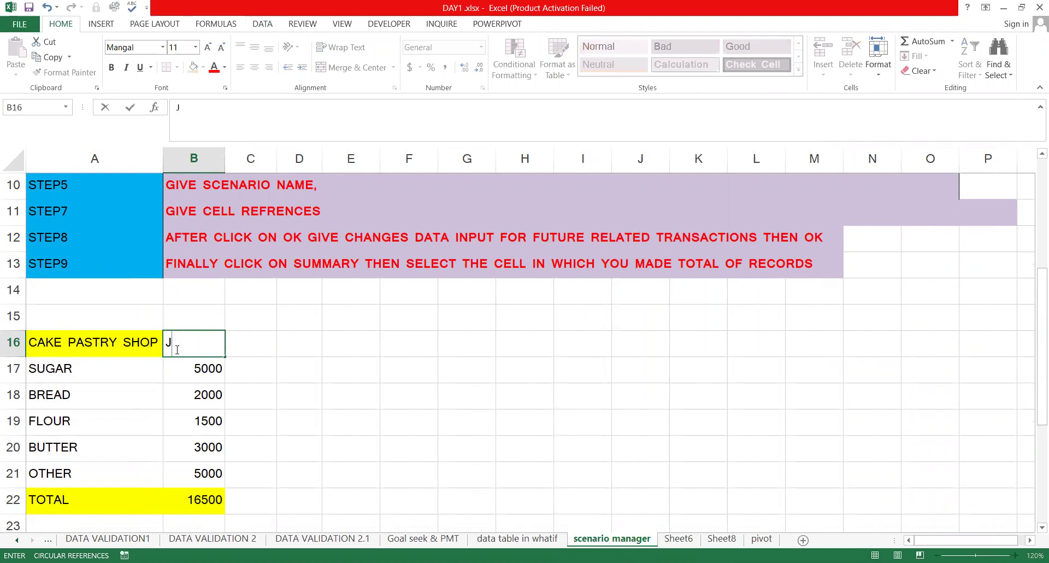
text(an)
key(Return)
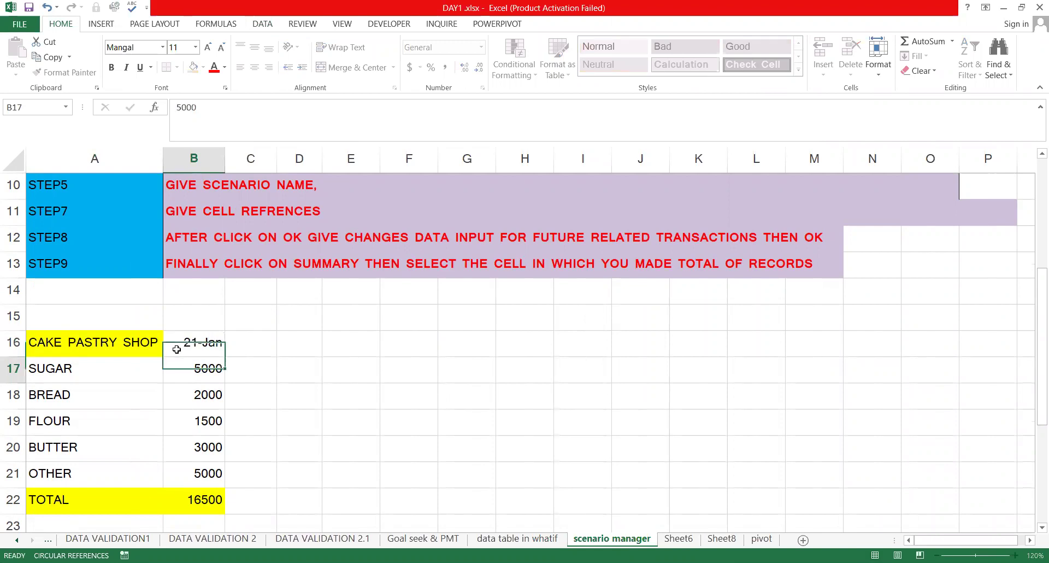
click(187, 346)
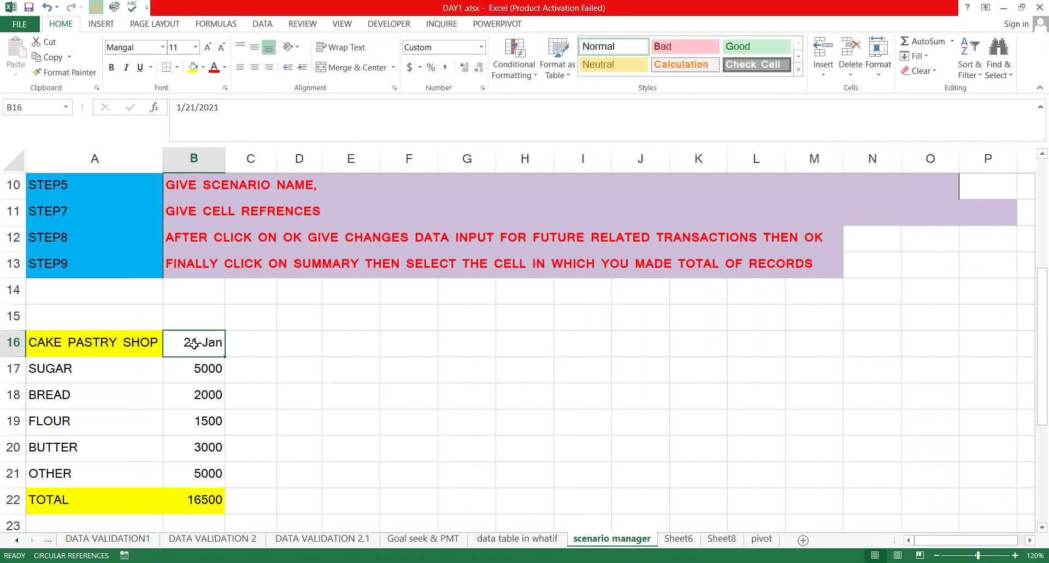
text(janua)
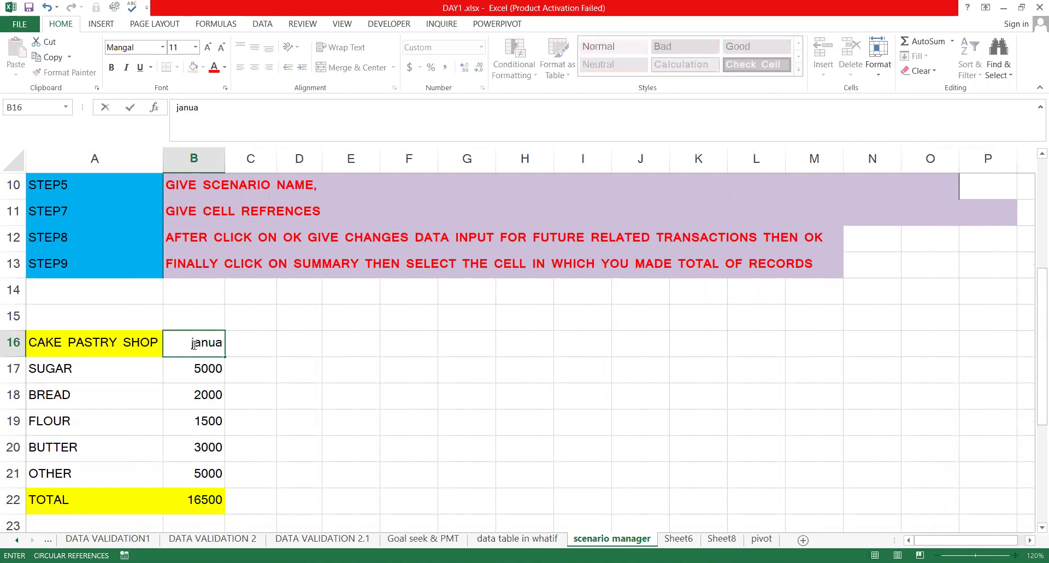
text(ry)
key(Return)
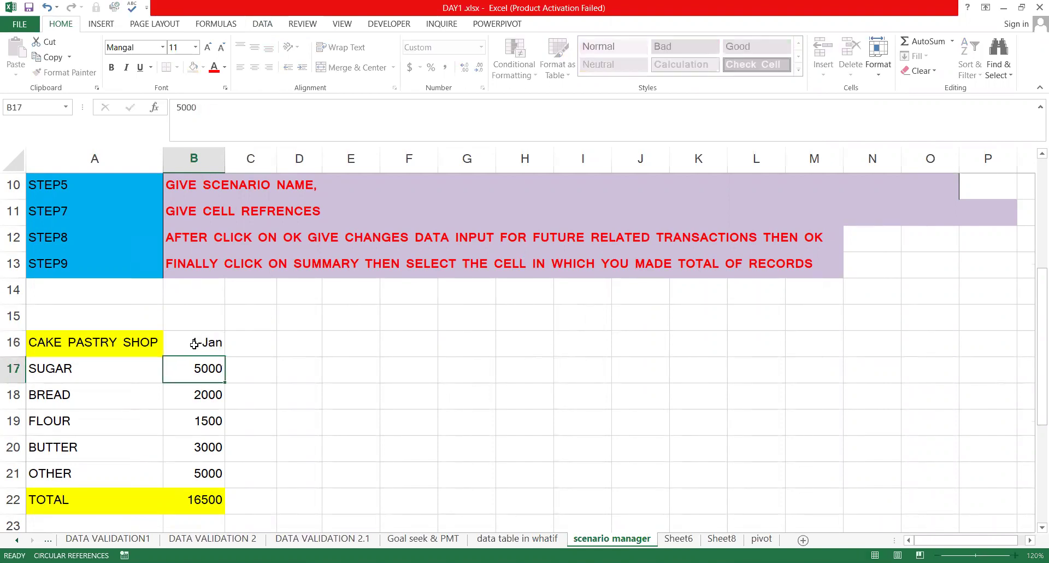
click(194, 343)
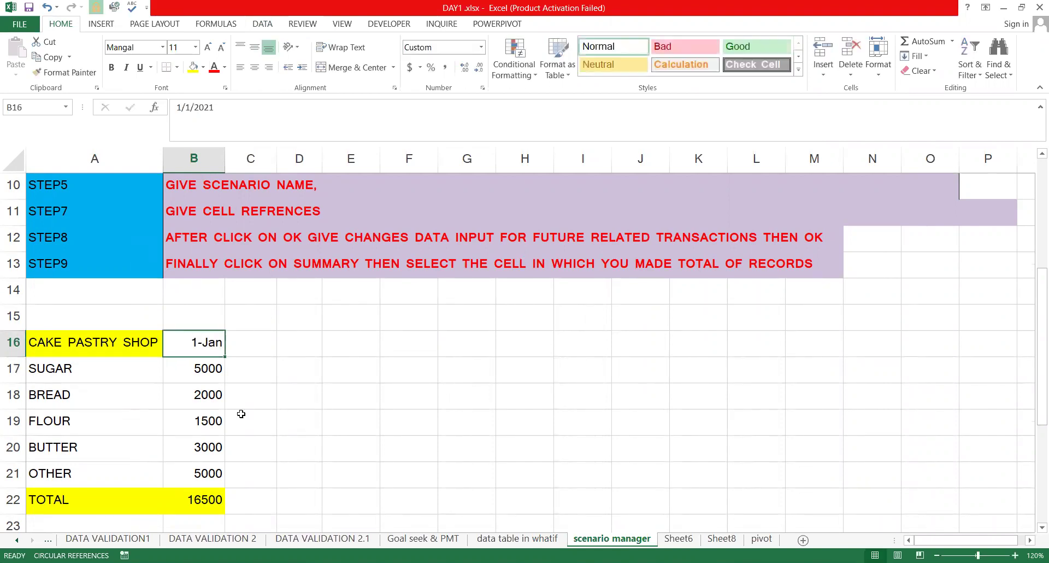
double_click(208, 345)
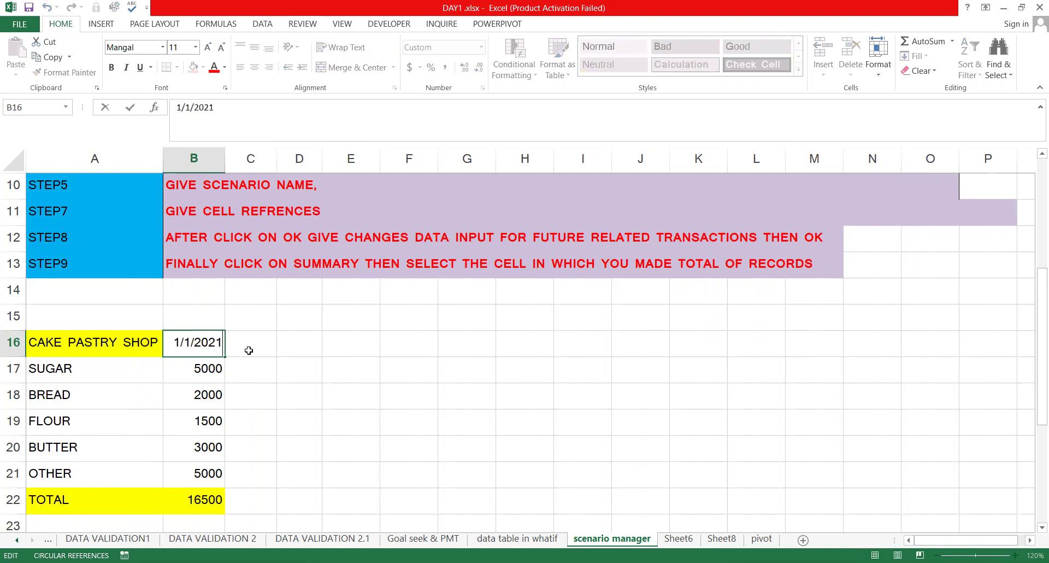
key(Escape)
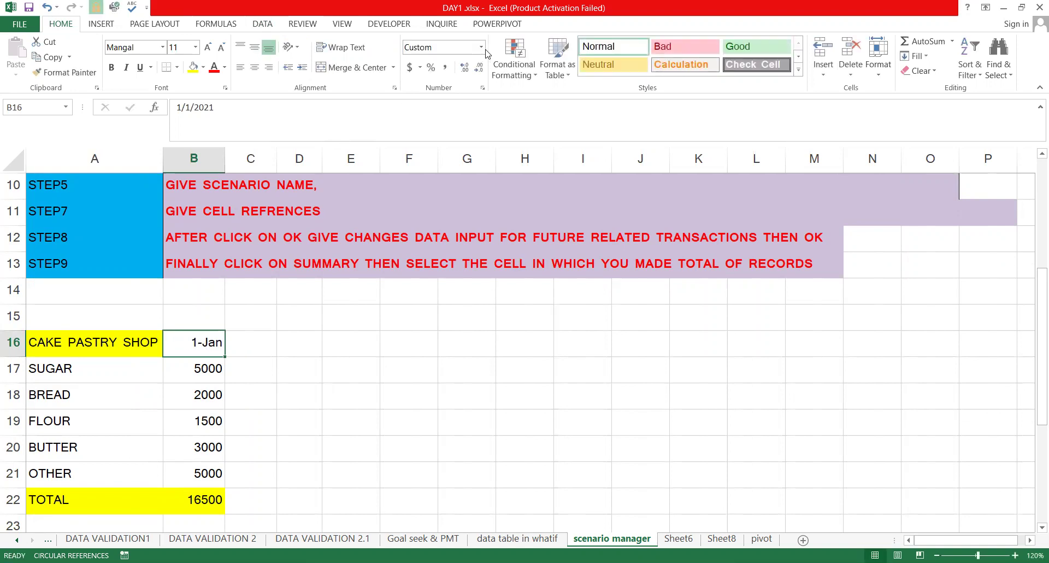
Display B16 as a long date and apply comma number format to the amounts B17:B21
click(481, 47)
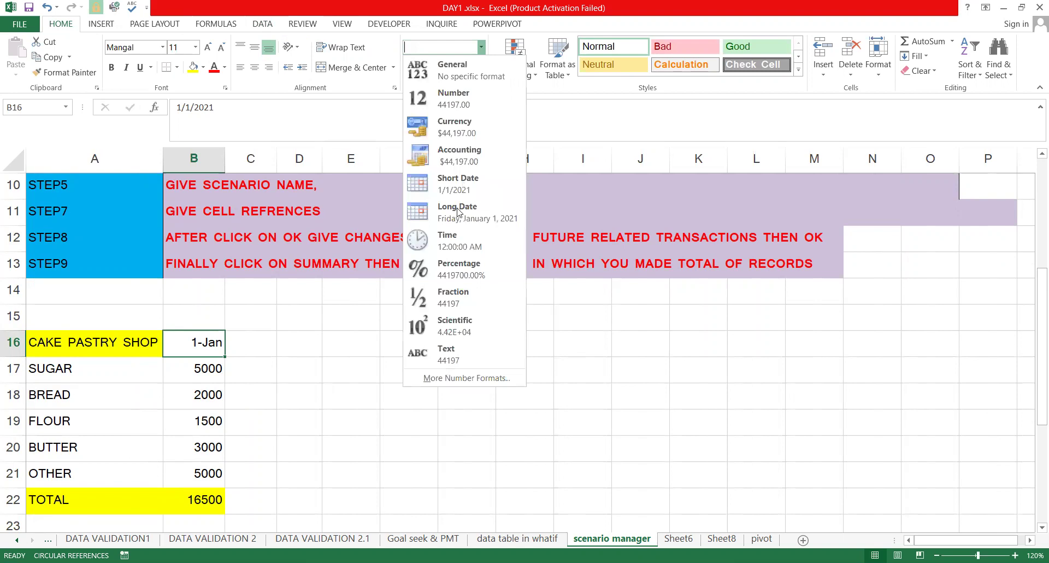
key(Return)
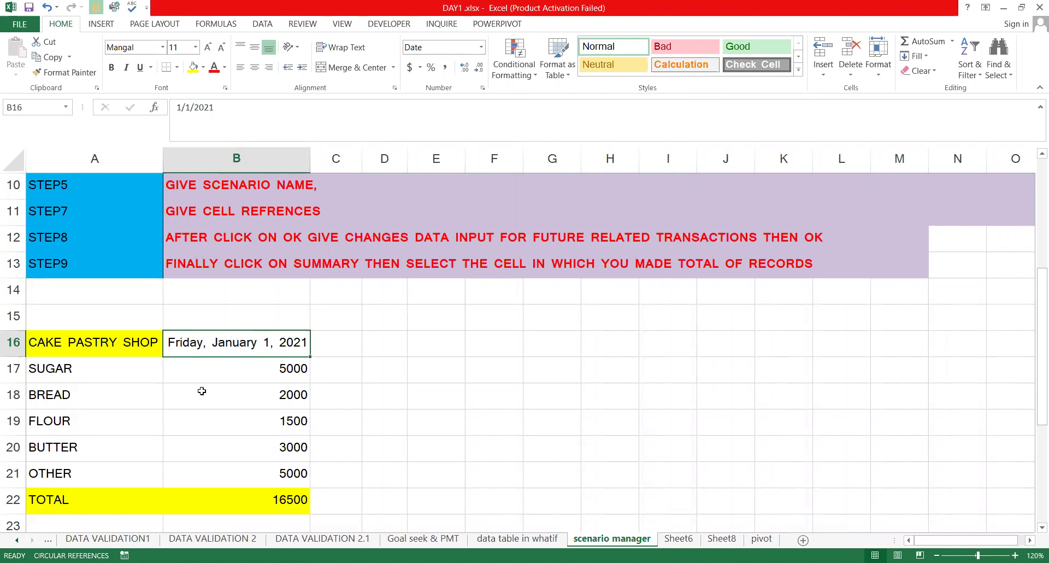
click(90, 364)
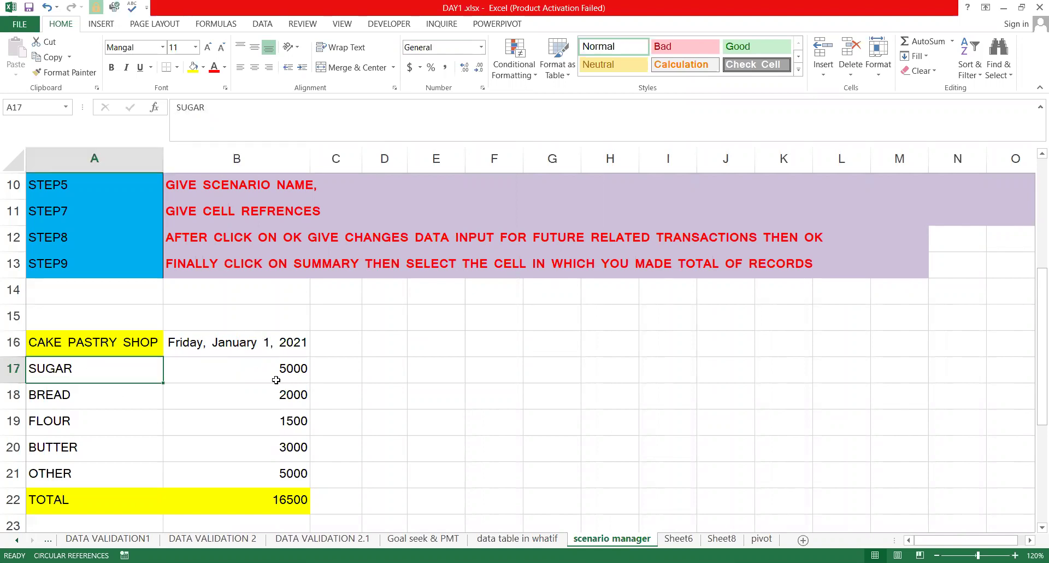
click(272, 371)
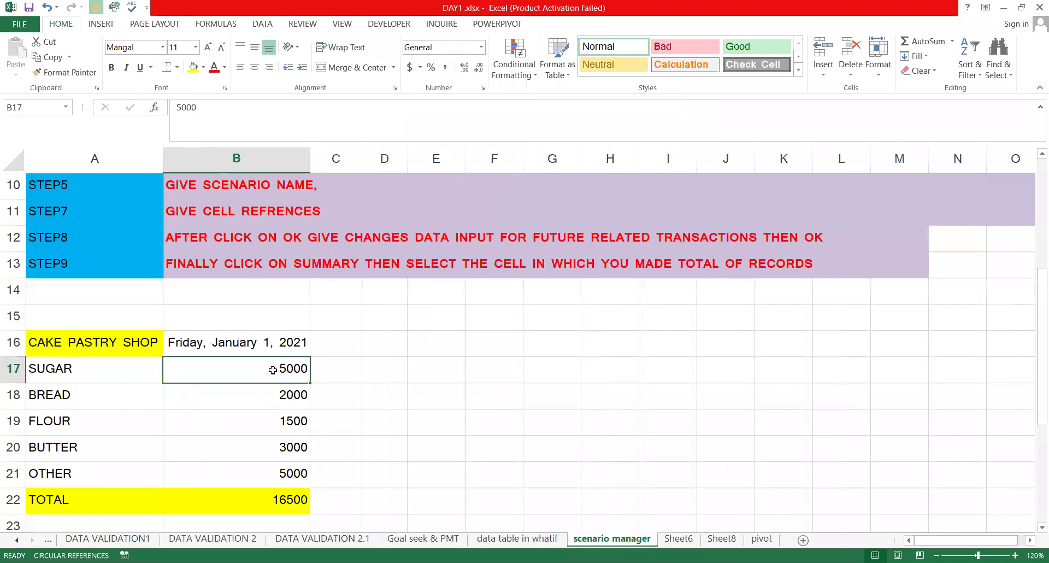
shift+click(297, 474)
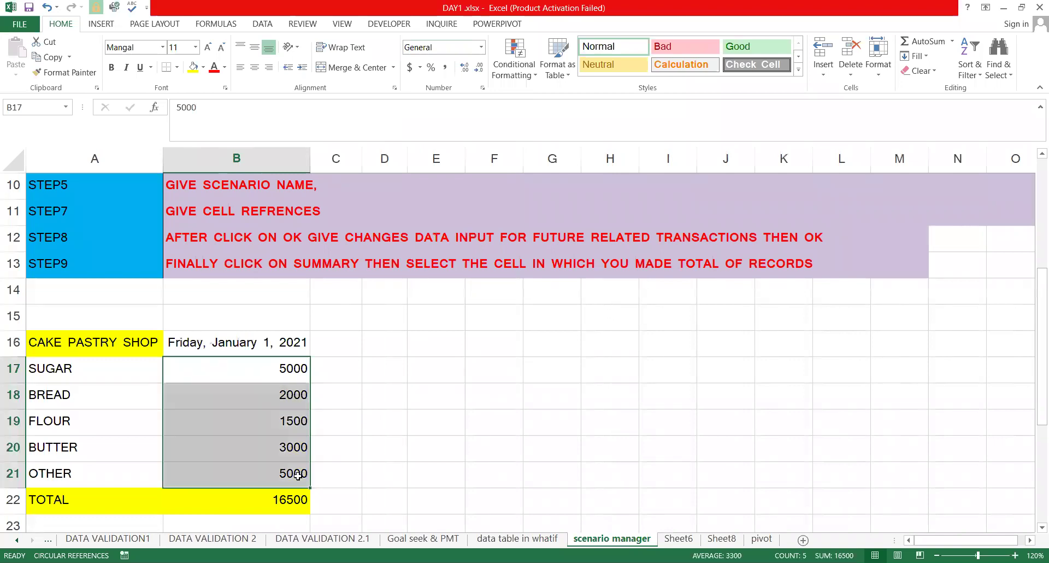
click(444, 67)
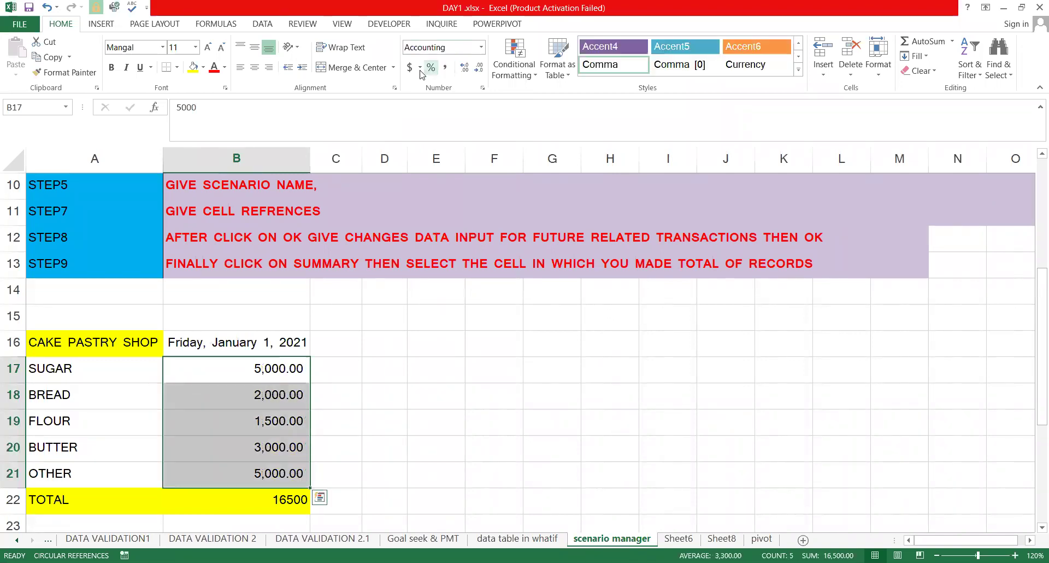
click(450, 358)
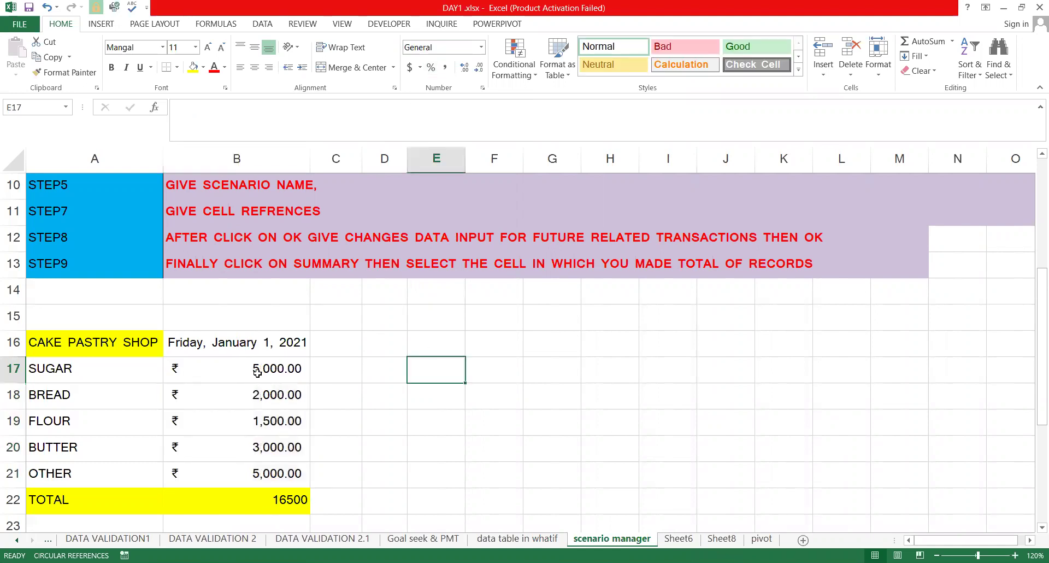
Give the B22 total an accounting format, showing ₹ 16,500.00, then check the item amounts
click(262, 494)
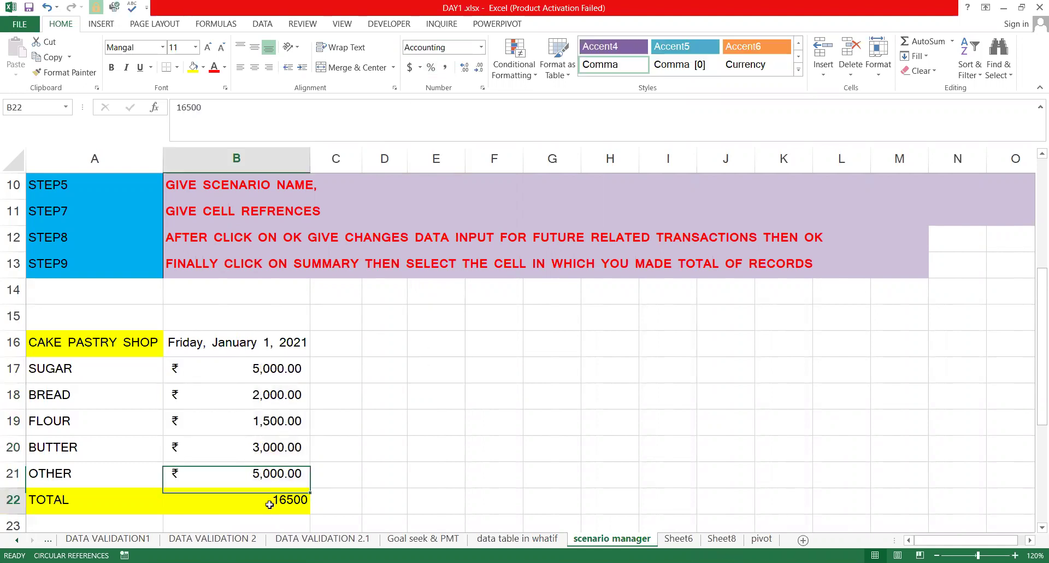
click(440, 69)
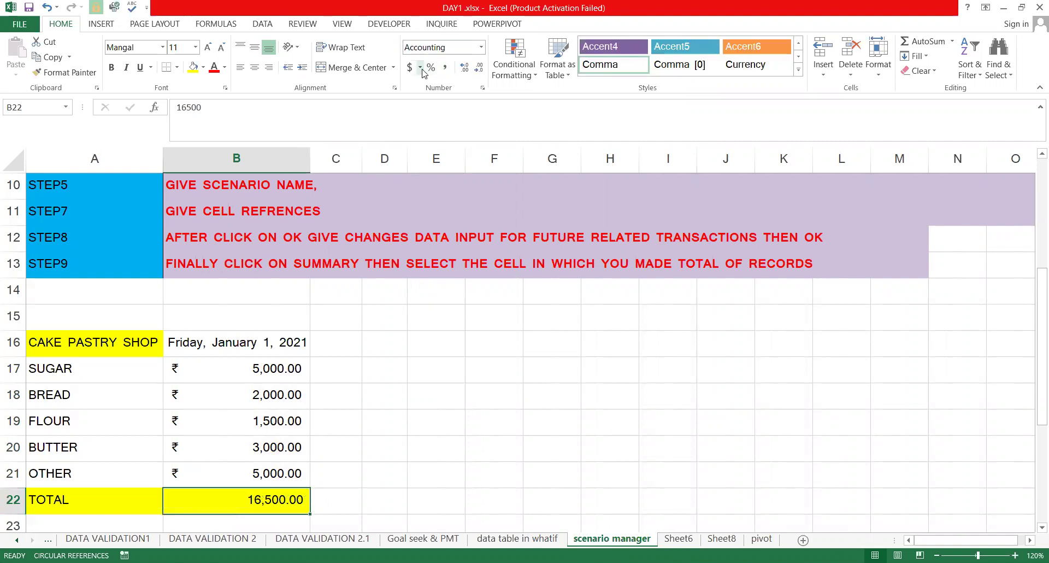
click(329, 385)
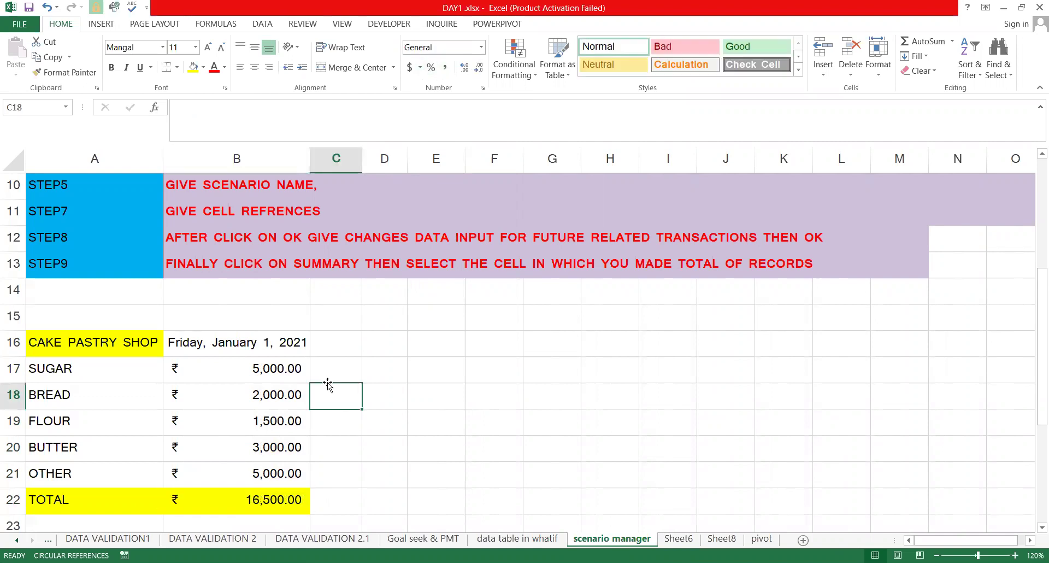
key(Left)
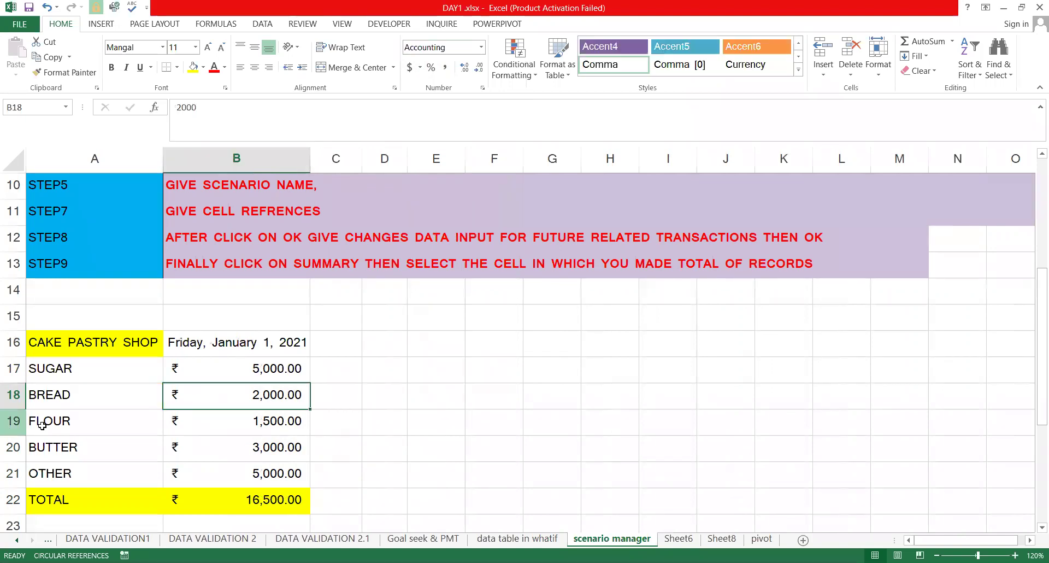
click(245, 422)
click(84, 452)
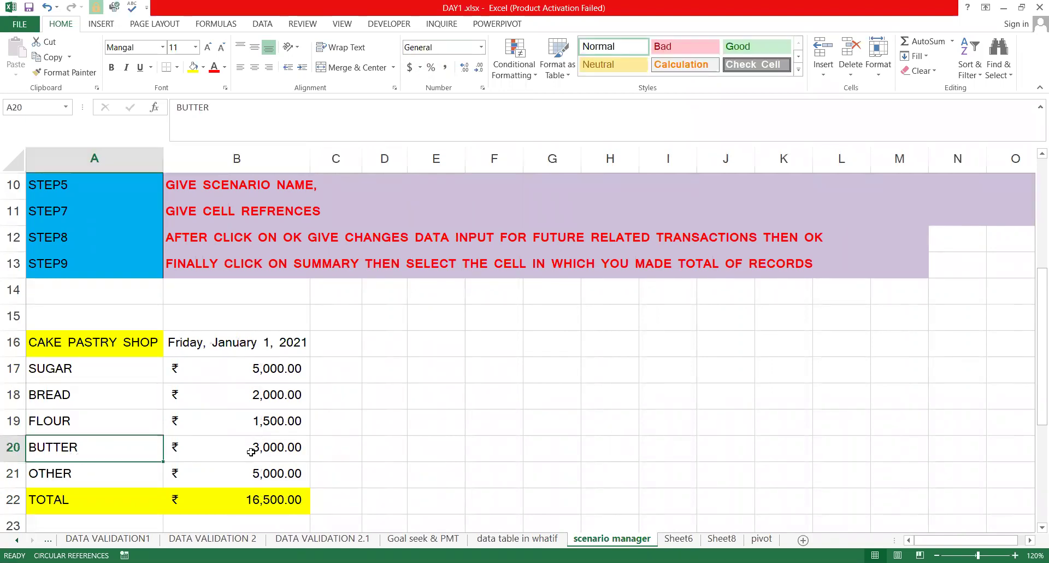
key(Right)
click(277, 473)
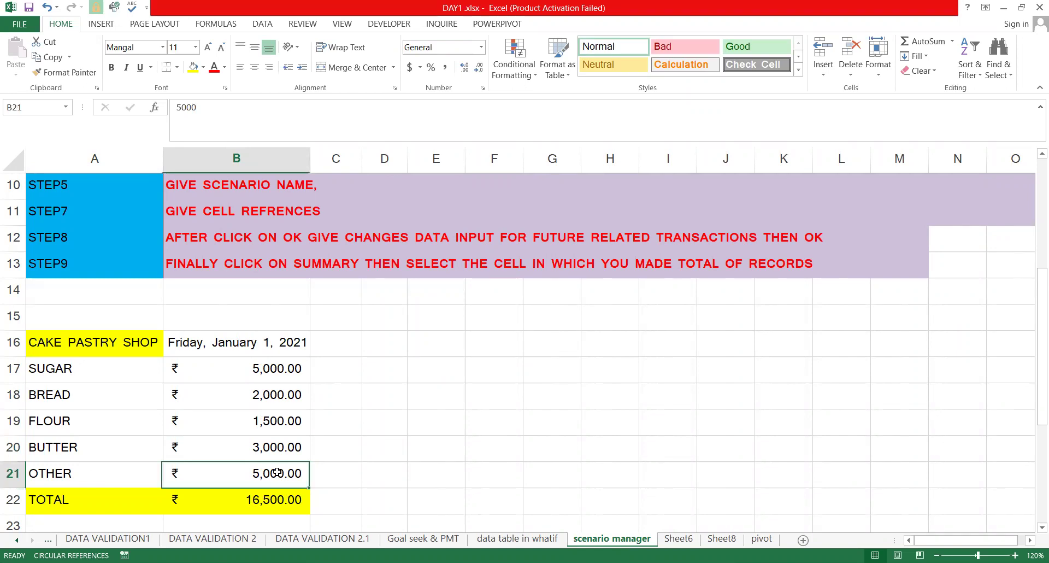
drag(267, 362, 224, 499)
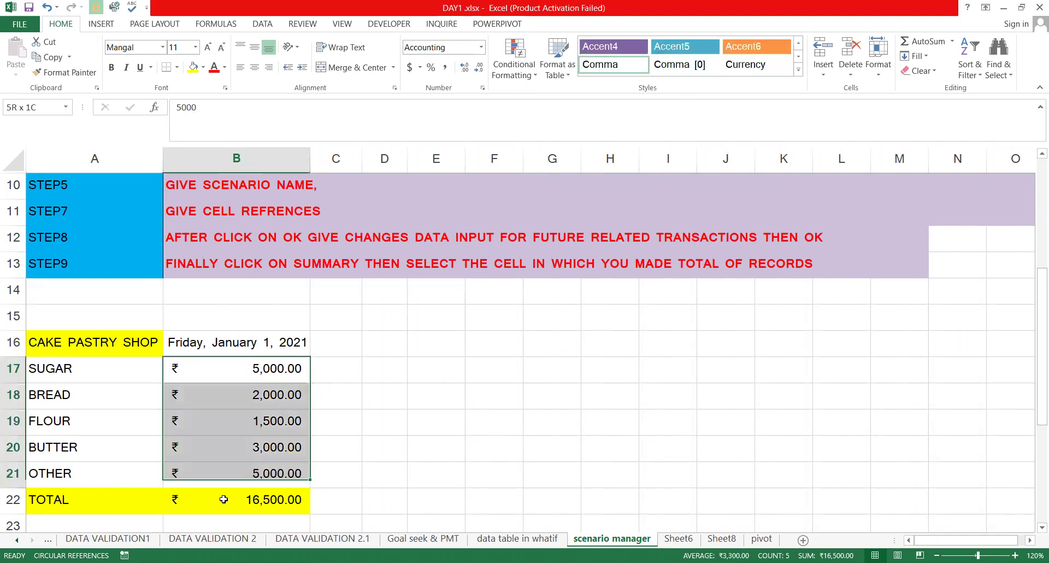
click(116, 344)
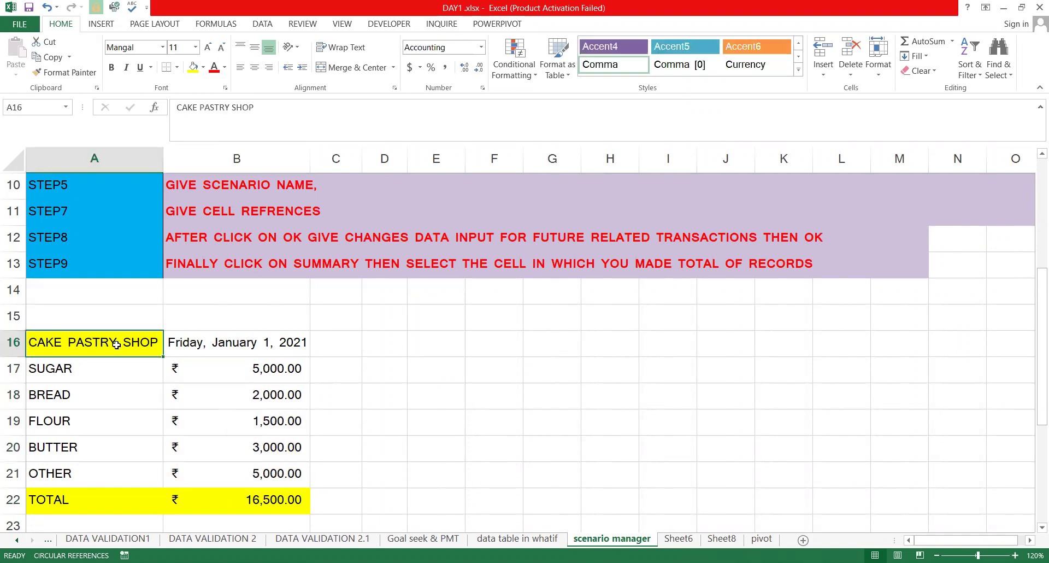
click(279, 498)
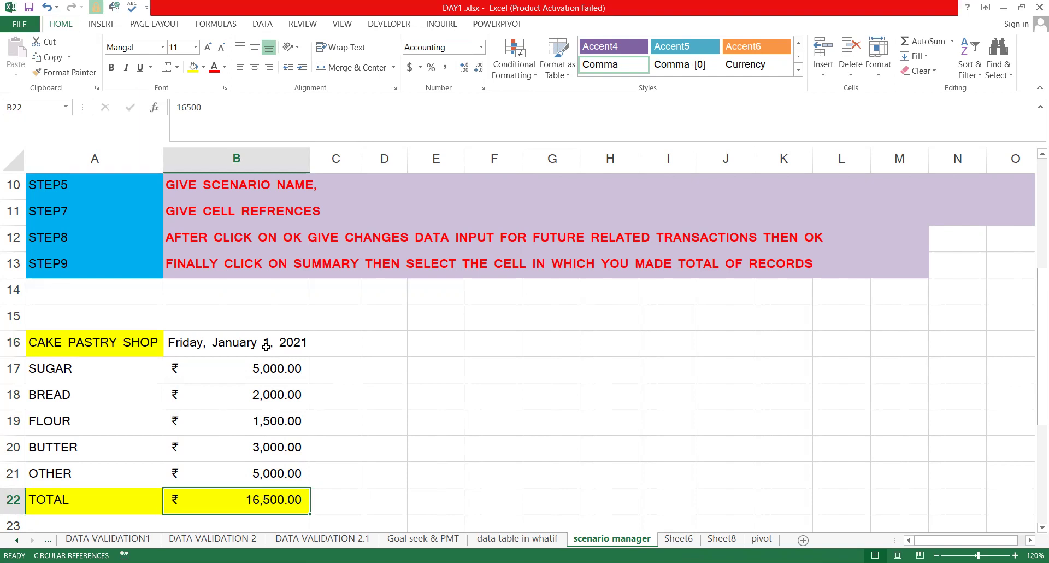
click(269, 373)
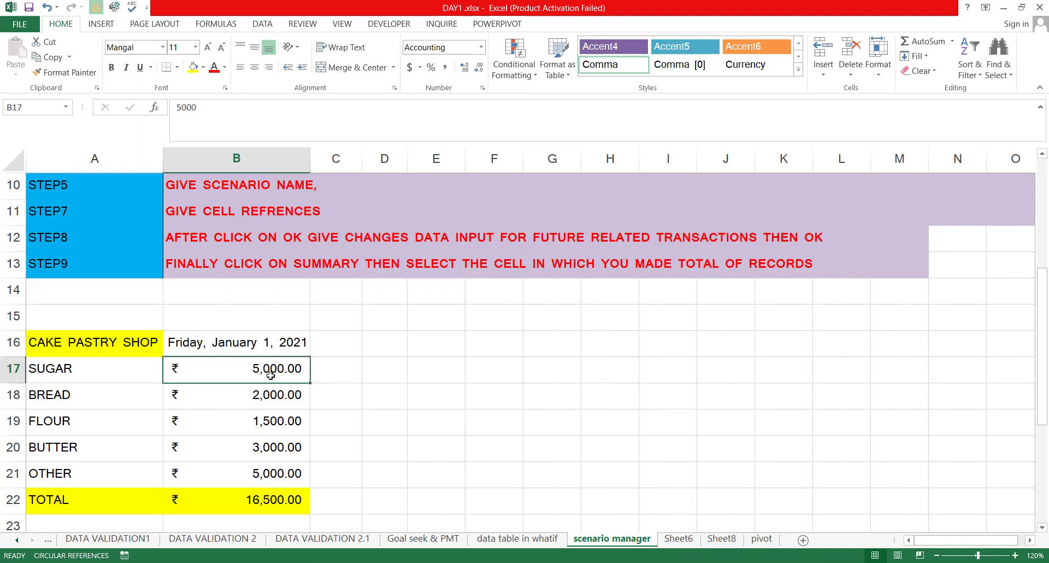
click(242, 439)
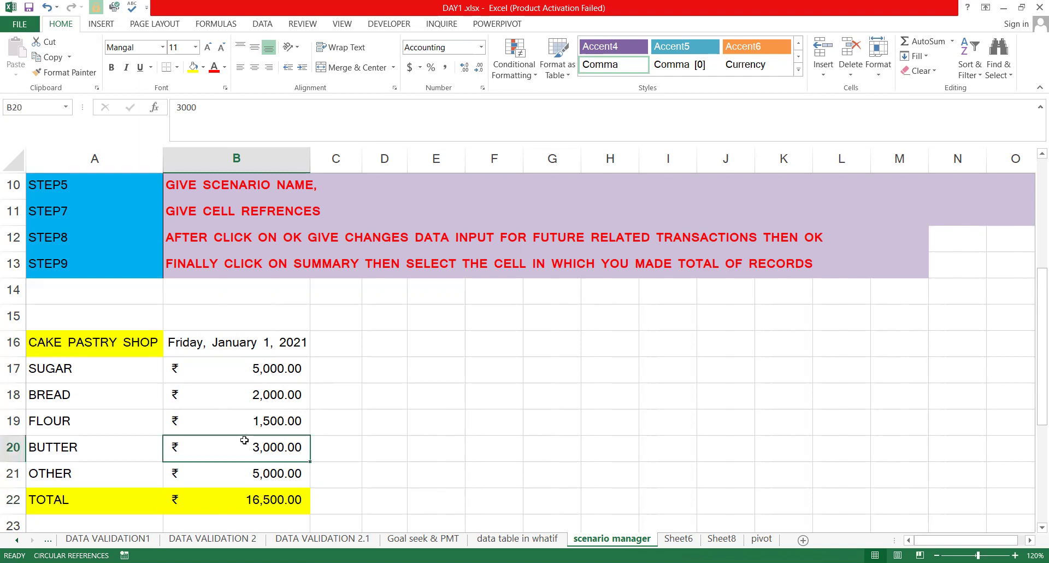
click(246, 476)
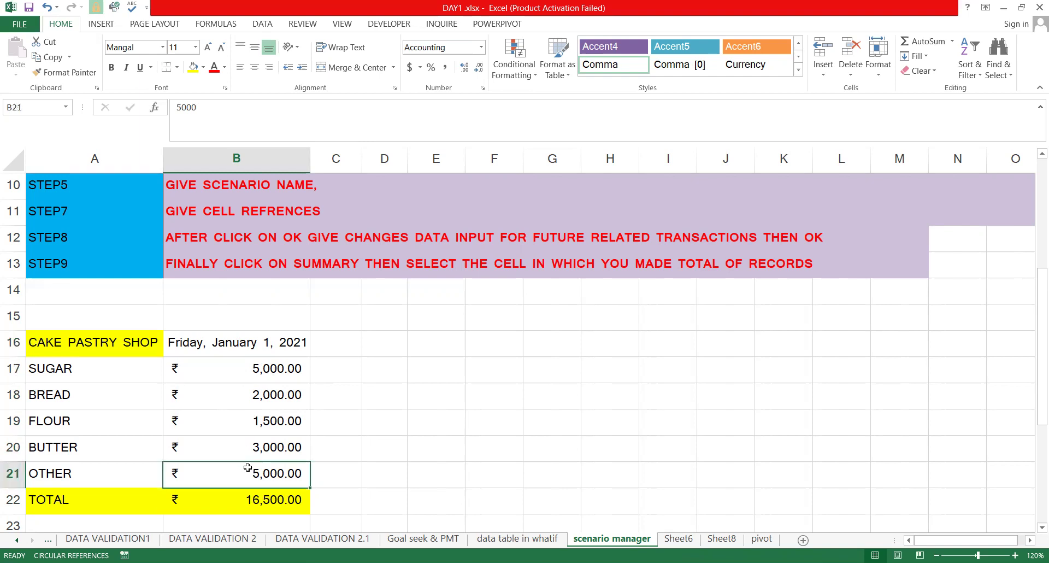
click(288, 498)
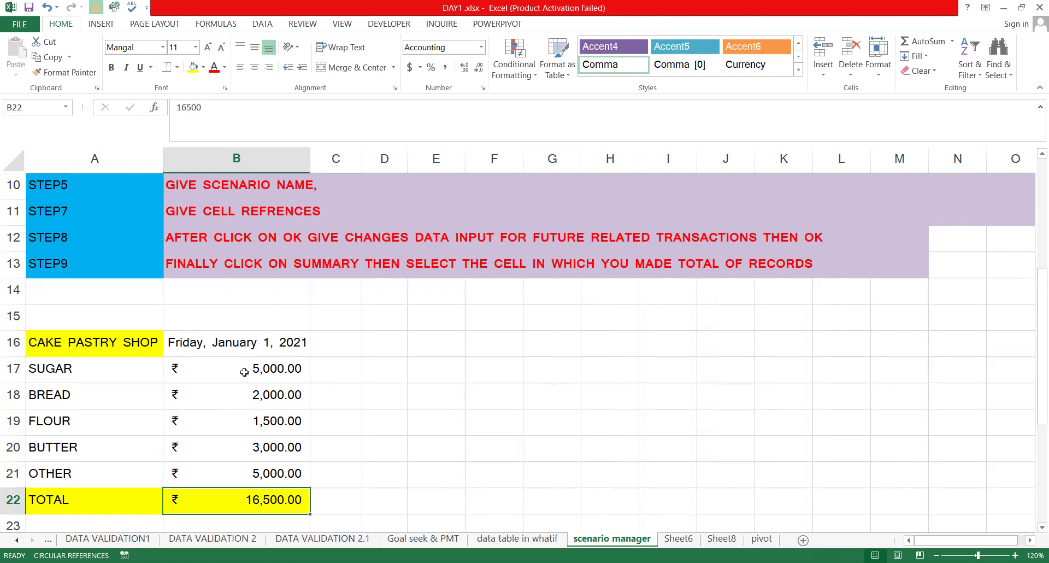
click(295, 366)
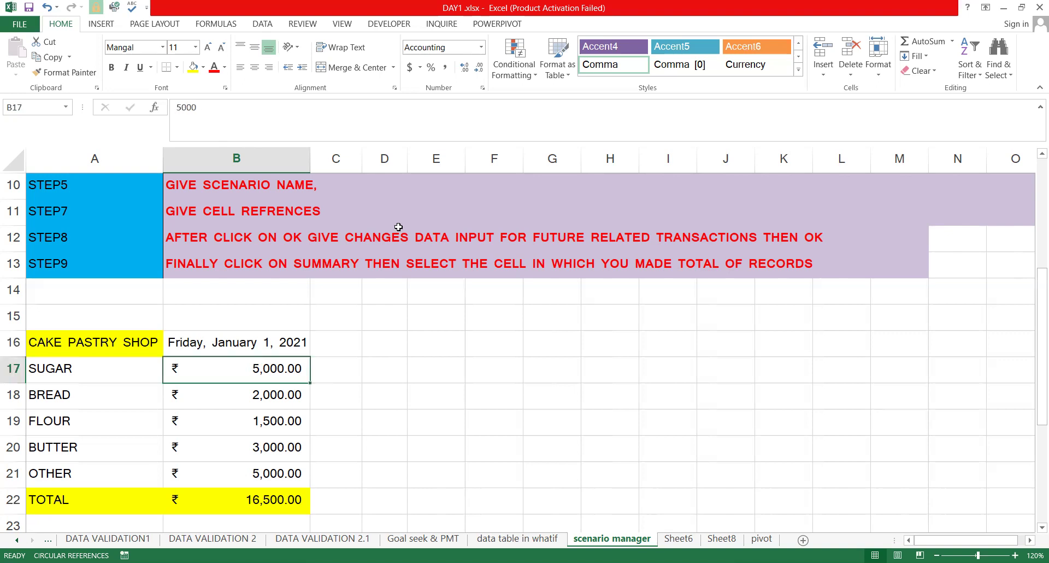
Add a scenario named feb2021, replacing the B17 changing cell with B17:B21
click(263, 24)
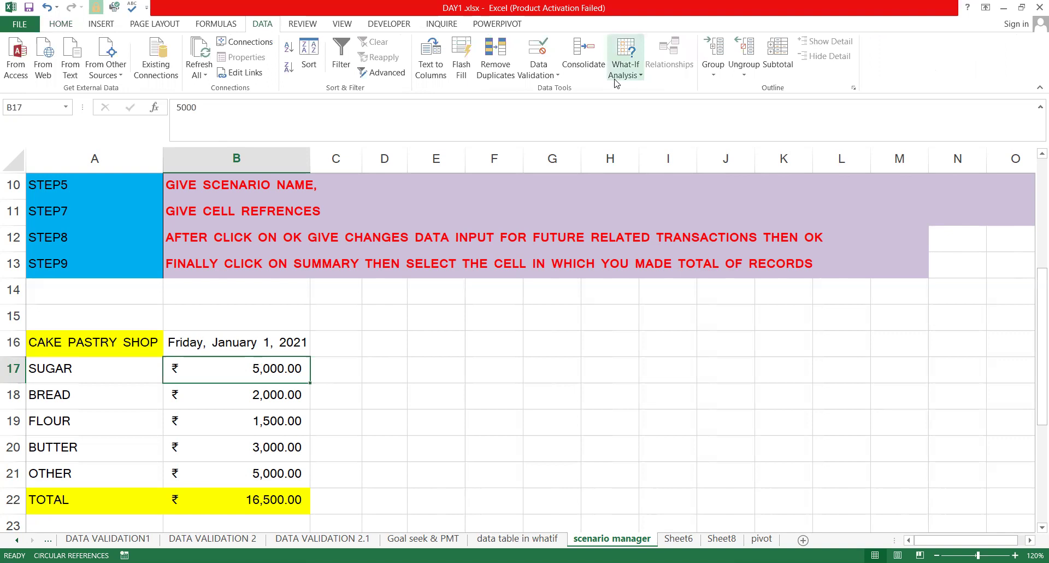
click(630, 51)
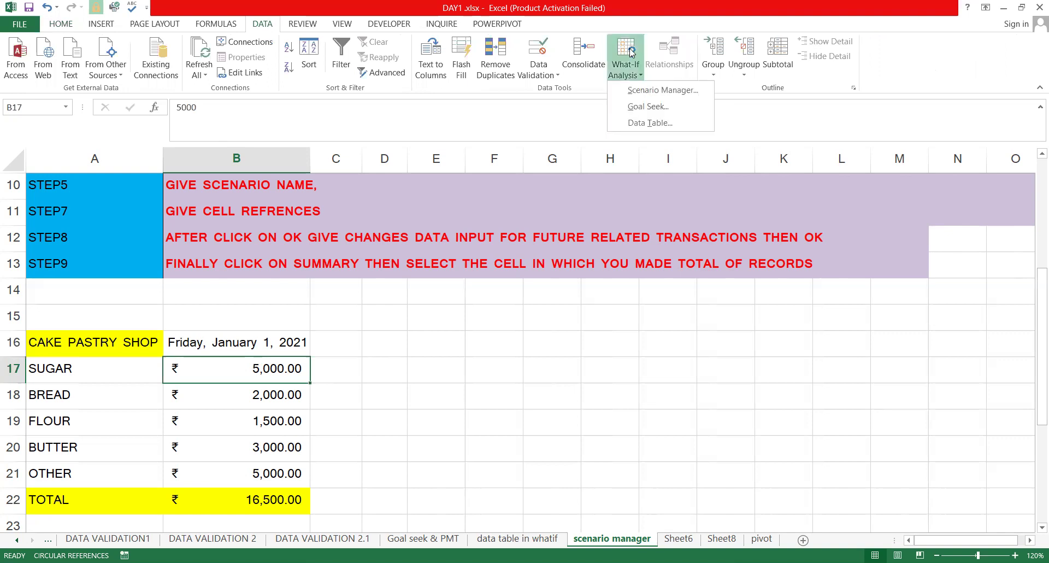
click(659, 92)
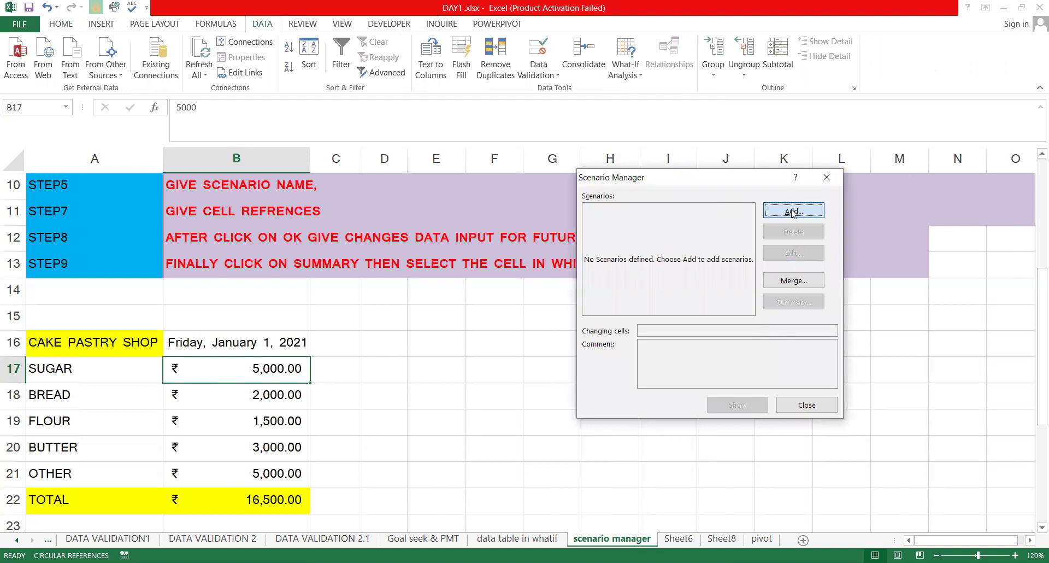
key(Return)
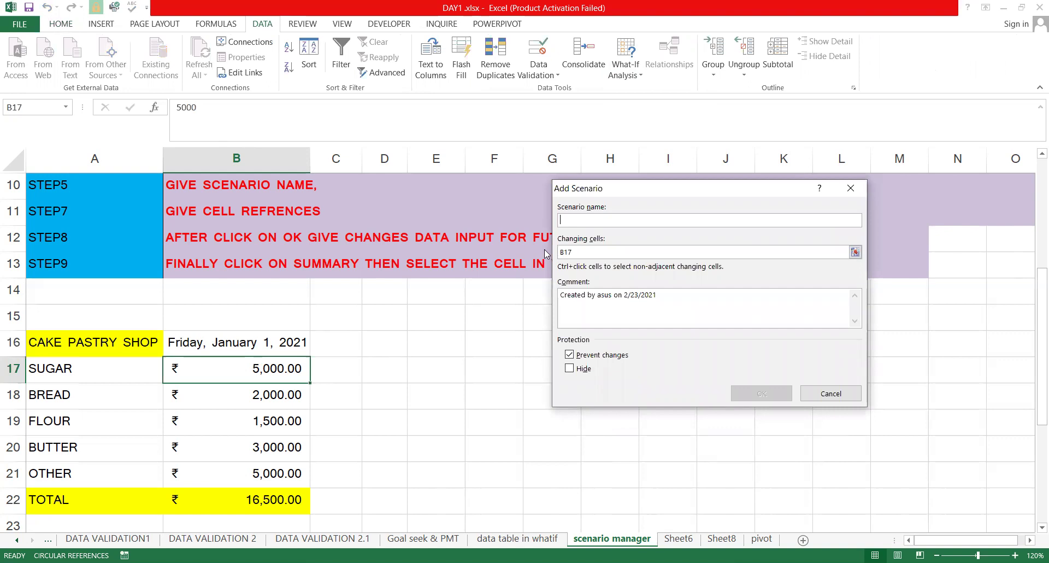
text(feb20)
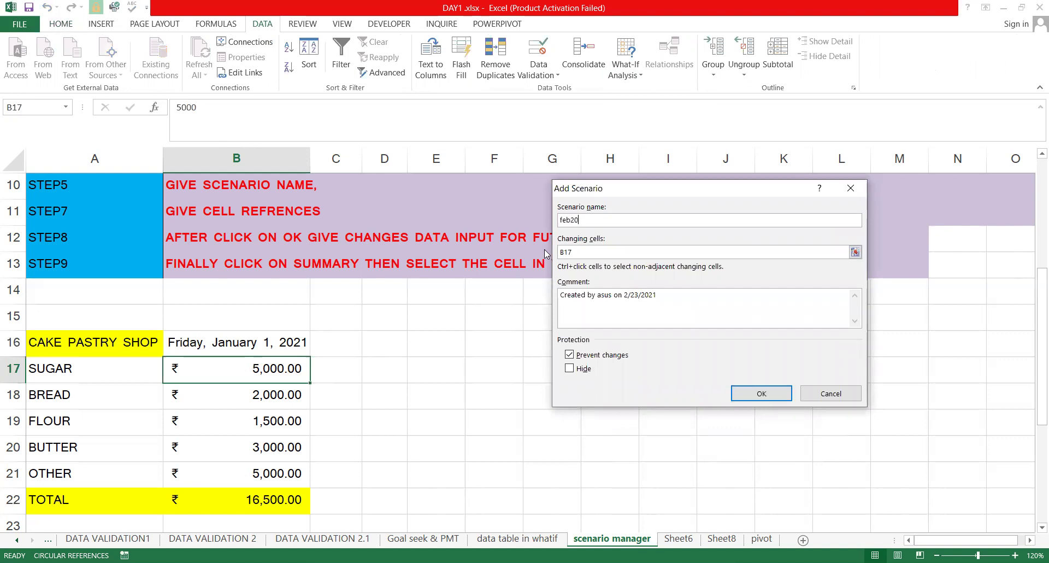
text(21)
click(585, 250)
click(586, 250)
key(BackSpace)
key(BackSpace)
key(BackSpace)
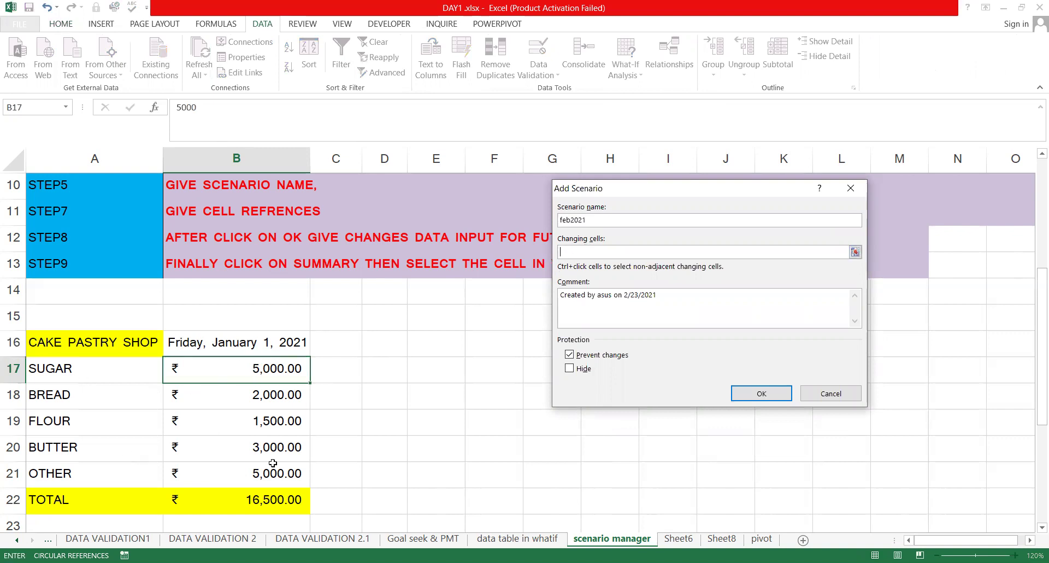
drag(240, 369, 240, 472)
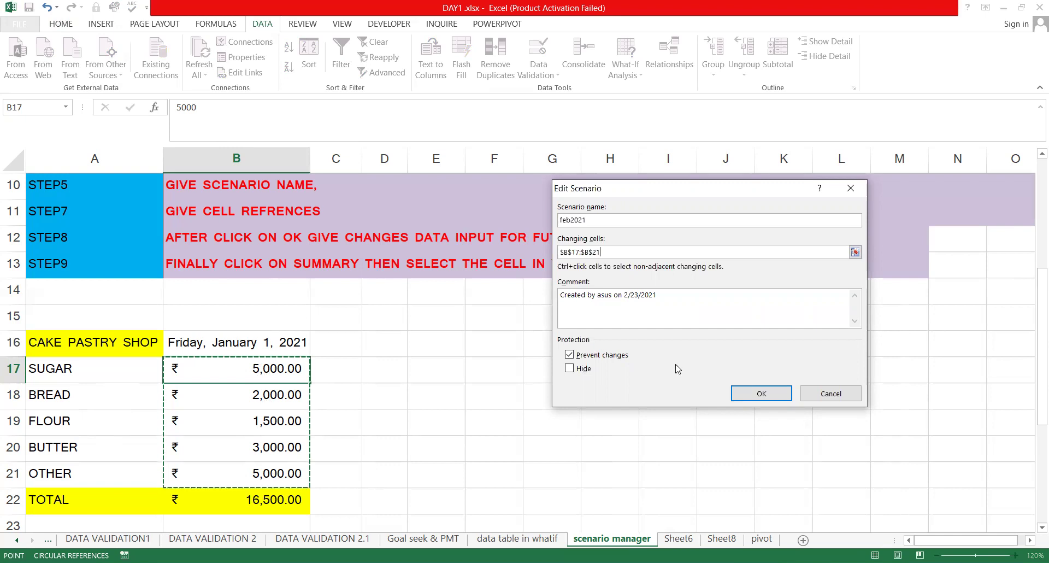
click(735, 393)
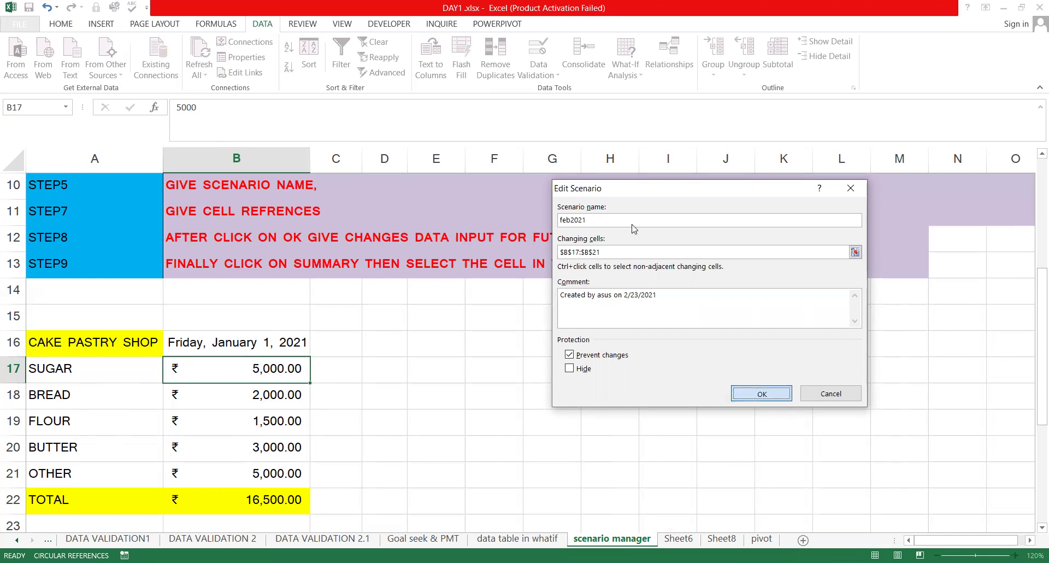
key(Return)
Replace the feb2021 values with 7500, 3500, 2500, 5000 and 10000 and save the scenario
drag(635, 230, 453, 238)
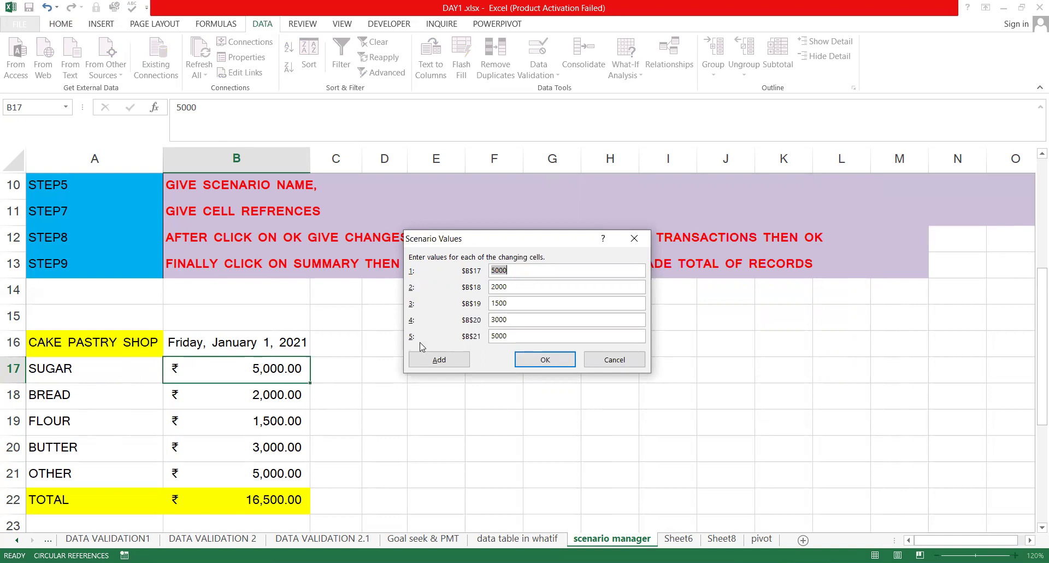
key(BackSpace)
text(7500)
key(BackSpace)
key(BackSpace)
key(BackSpace)
key(BackSpace)
text(3500)
key(BackSpace)
key(BackSpace)
key(BackSpace)
text(2500)
key(BackSpace)
key(BackSpace)
text(5000)
key(Tab)
text(1000)
click(546, 360)
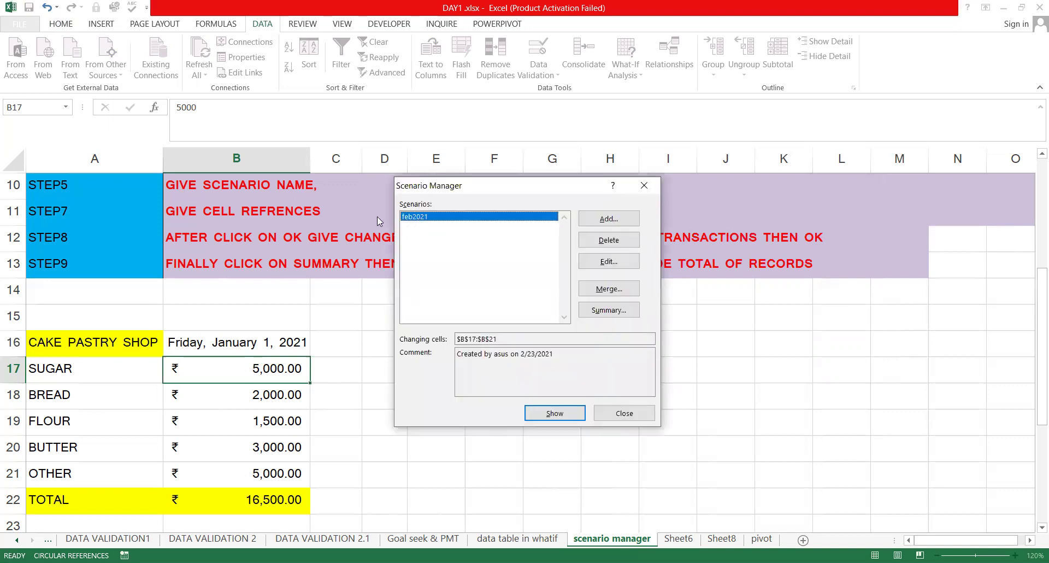
Show the feb2021 scenario on the sheet and close Scenario Manager
drag(491, 187, 520, 100)
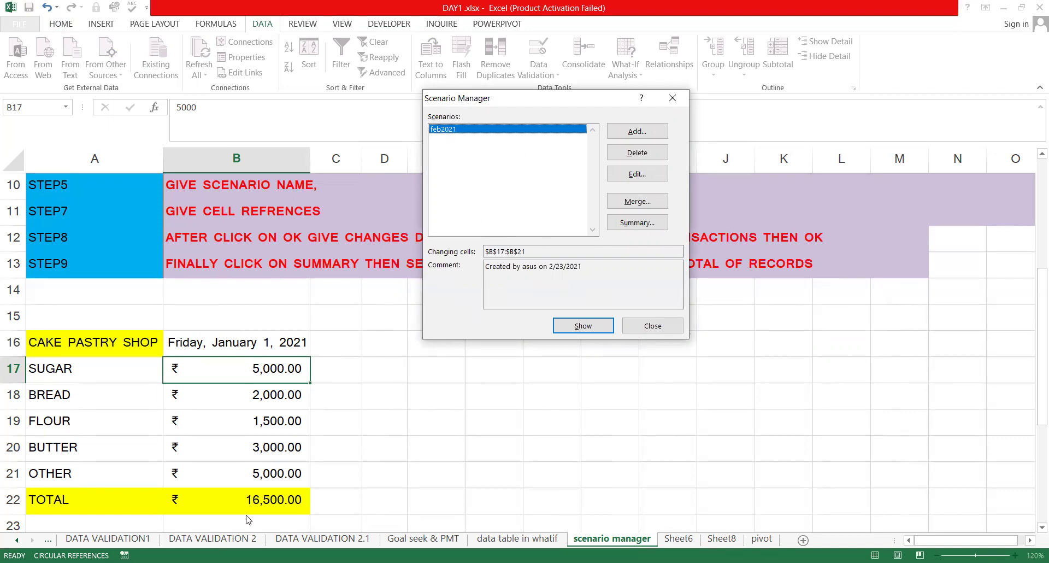
click(583, 328)
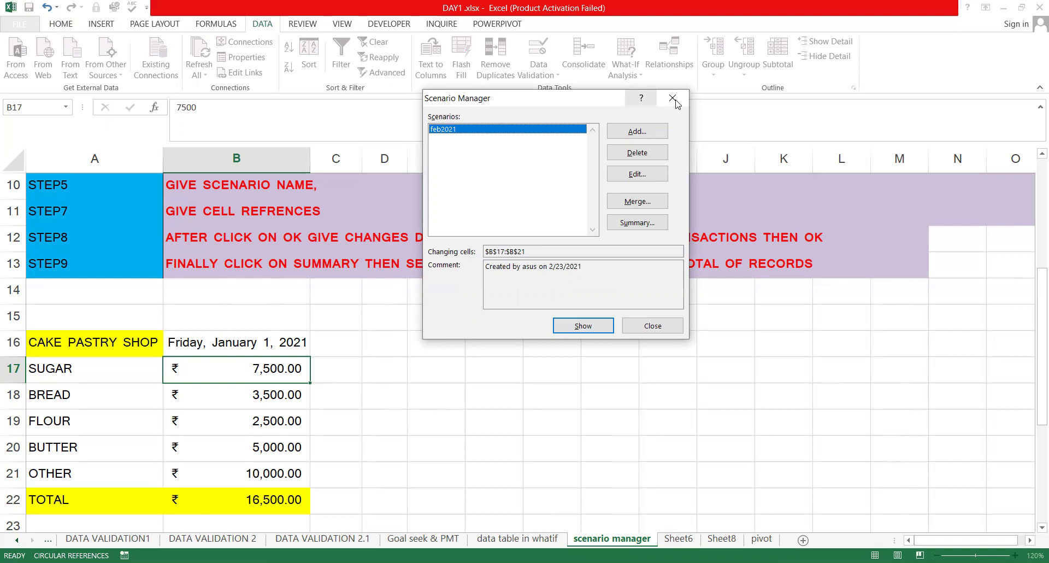
key(Escape)
click(283, 508)
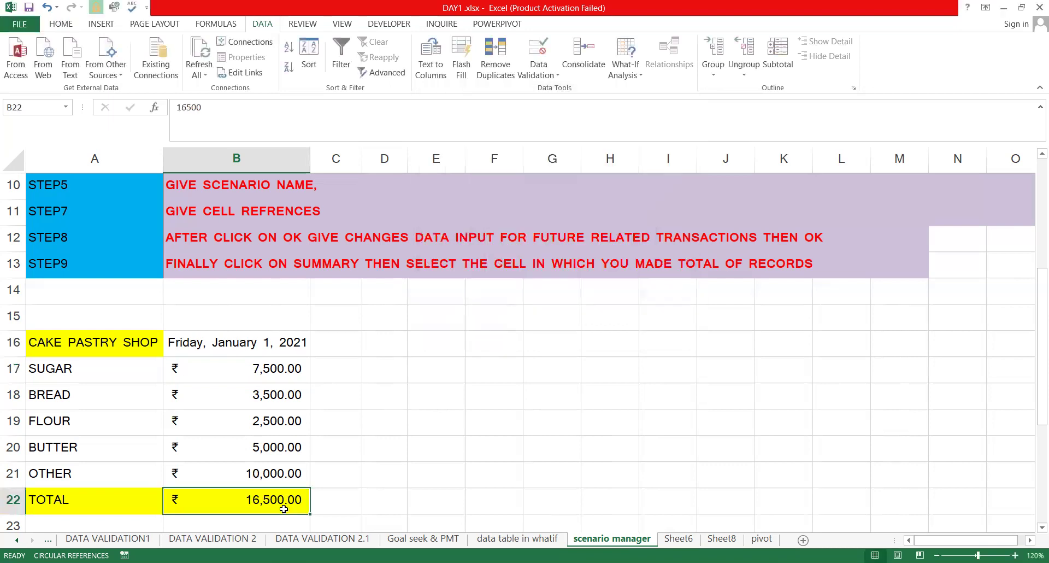
Put a SUM of B17:B21 in the TOTAL cell B22, giving 28,500.00
key(alt+equal)
key(Return)
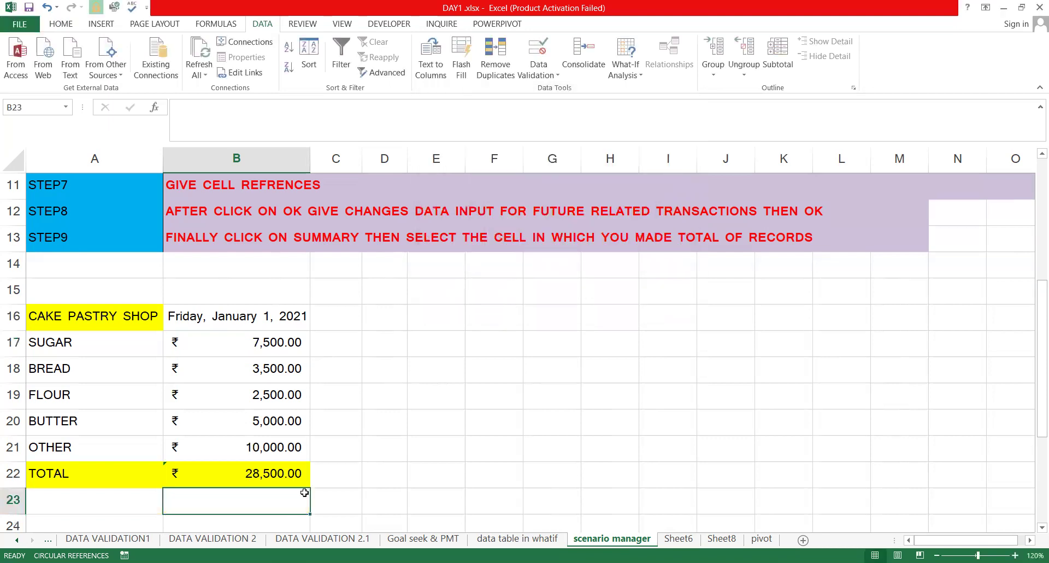
click(281, 481)
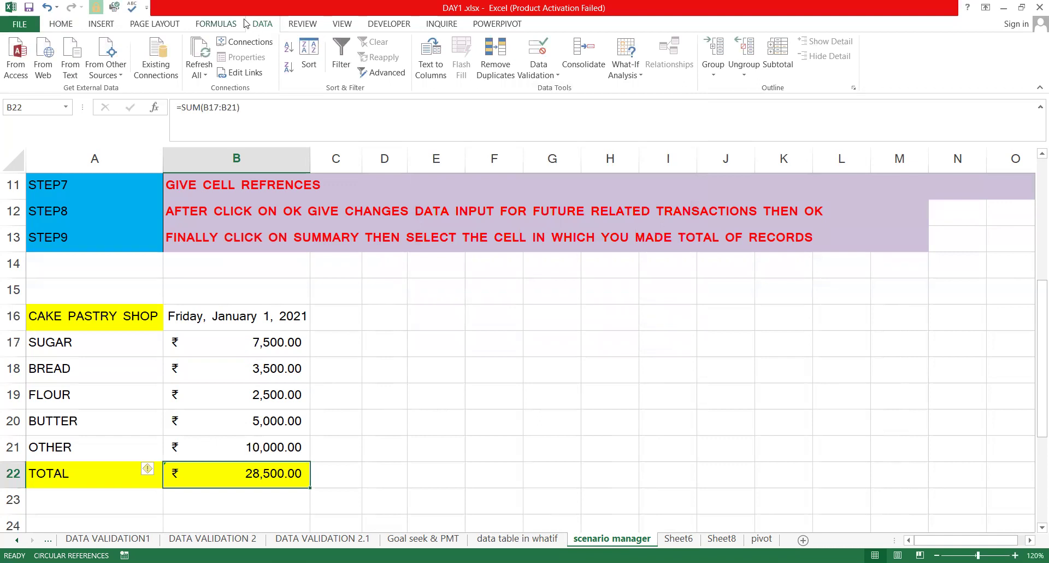
Add a scenario named march21 with changing cells B17:B21
click(642, 76)
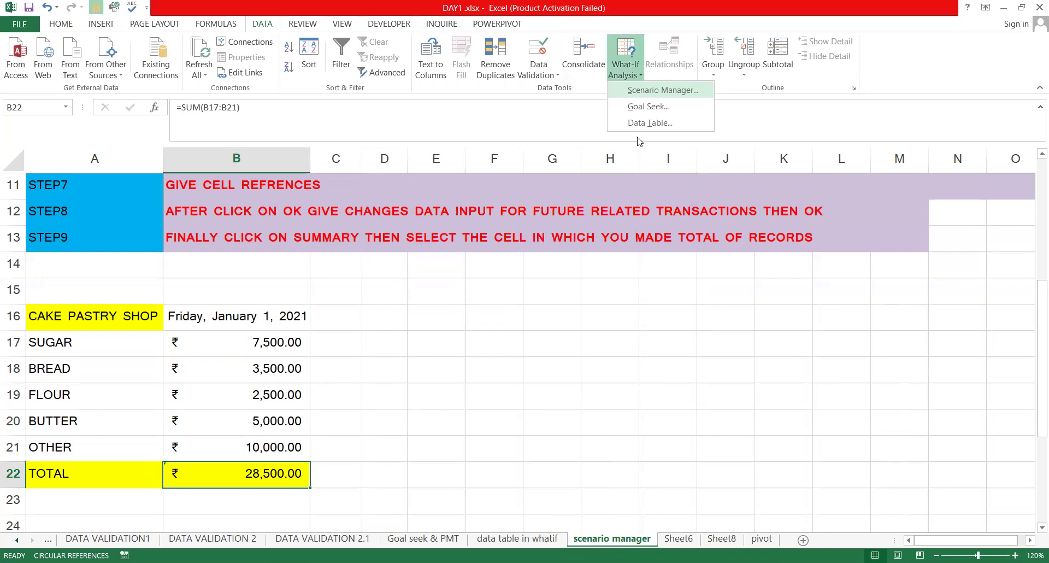
key(Return)
key(Return)
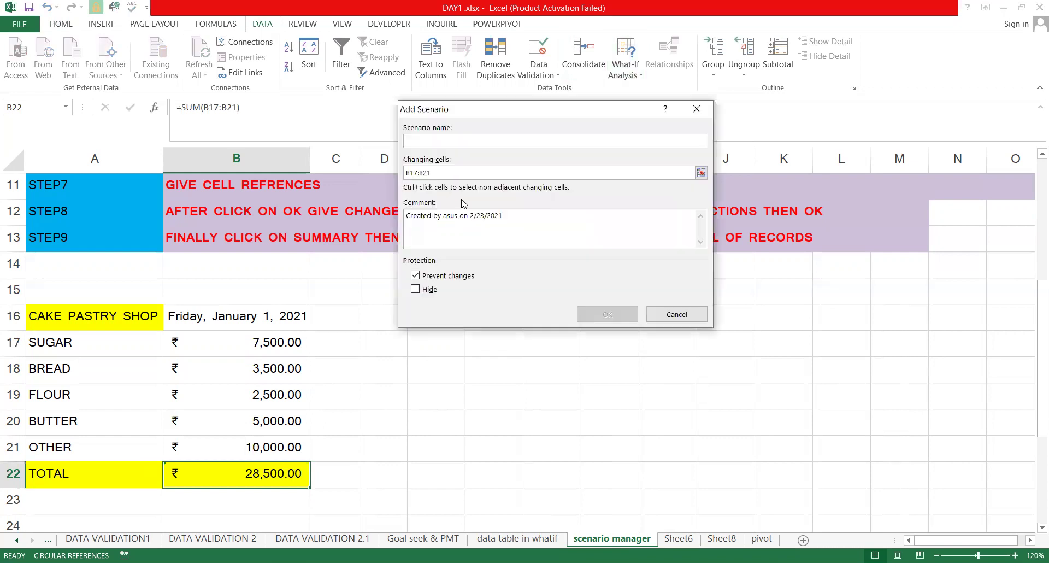
text(march21)
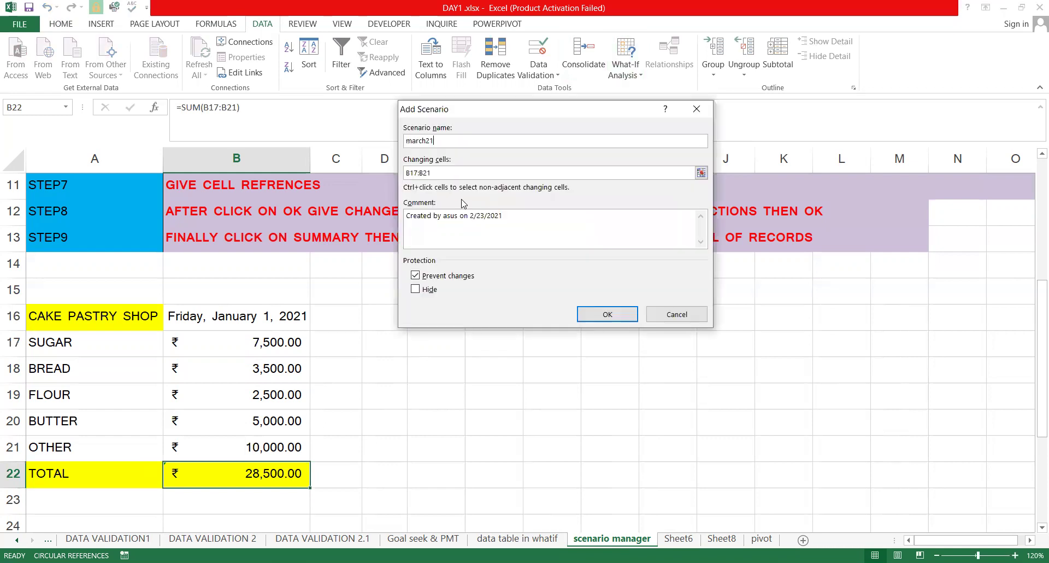
key(Tab)
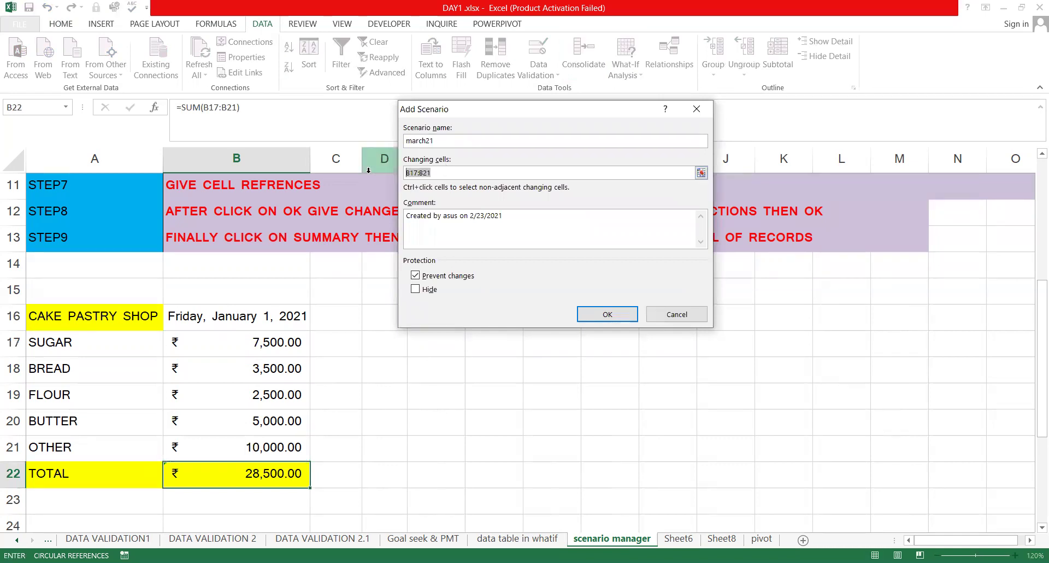
key(BackSpace)
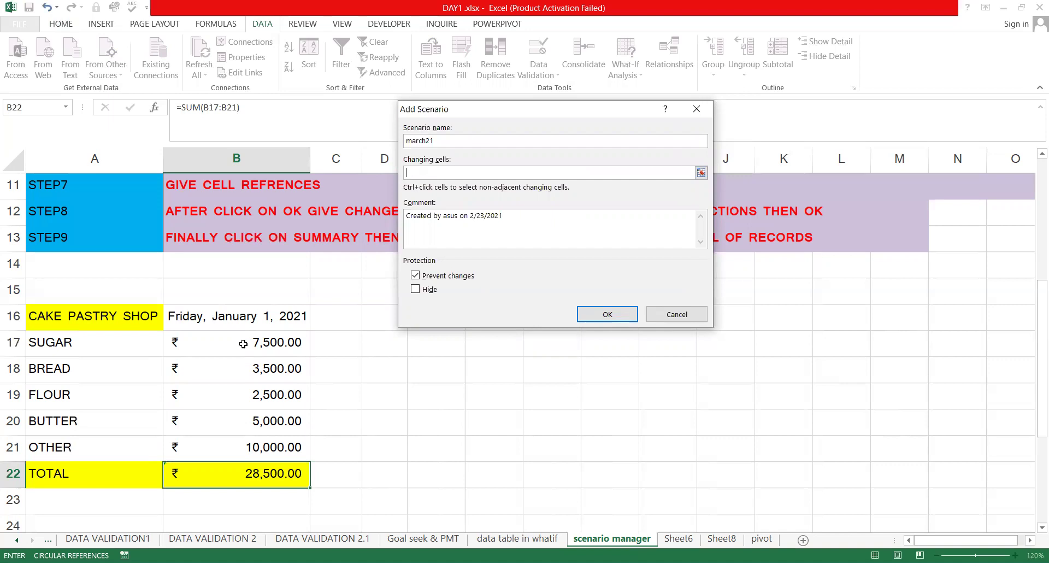
drag(265, 343, 265, 444)
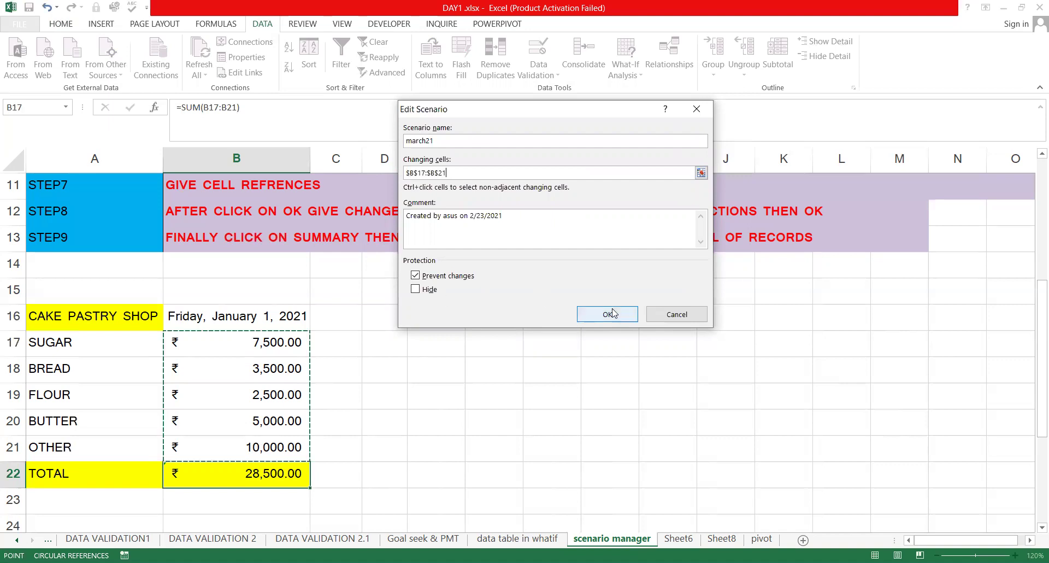
key(Return)
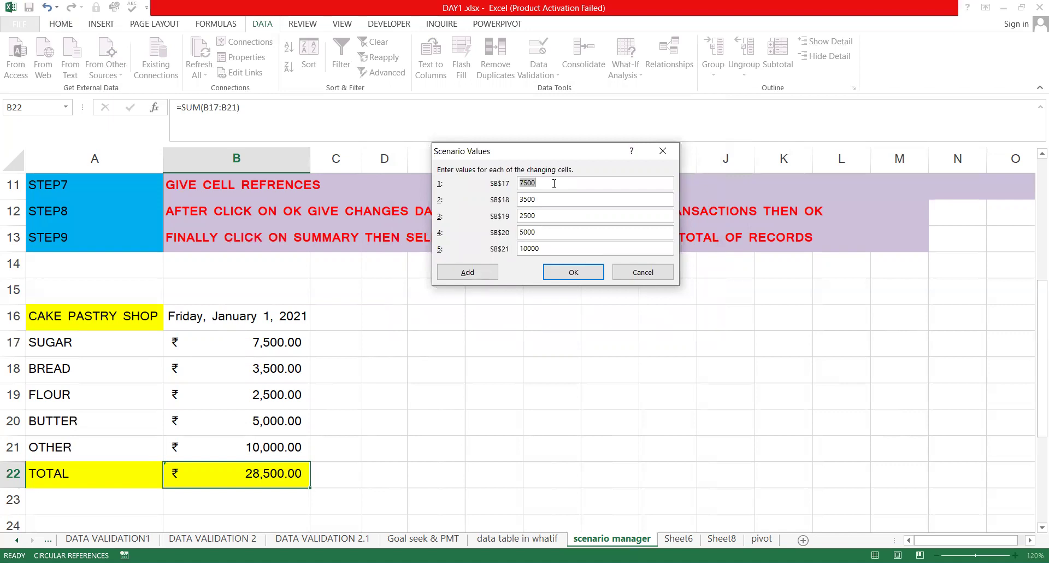
Give march21 the values 4000, 2000, 1000, 1500 and 3000 and save it
text(4000)
key(Tab)
text(2000)
key(Tab)
text(1000)
key(Tab)
text(1500)
key(Tab)
text(3000)
click(571, 272)
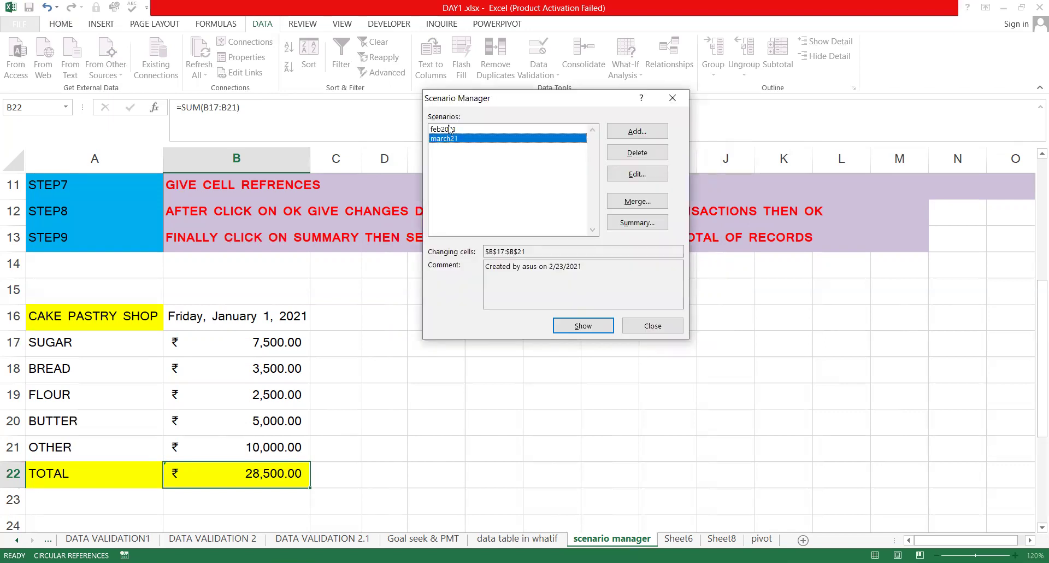
Show the march21 scenario so the total becomes 11,500
key(Up)
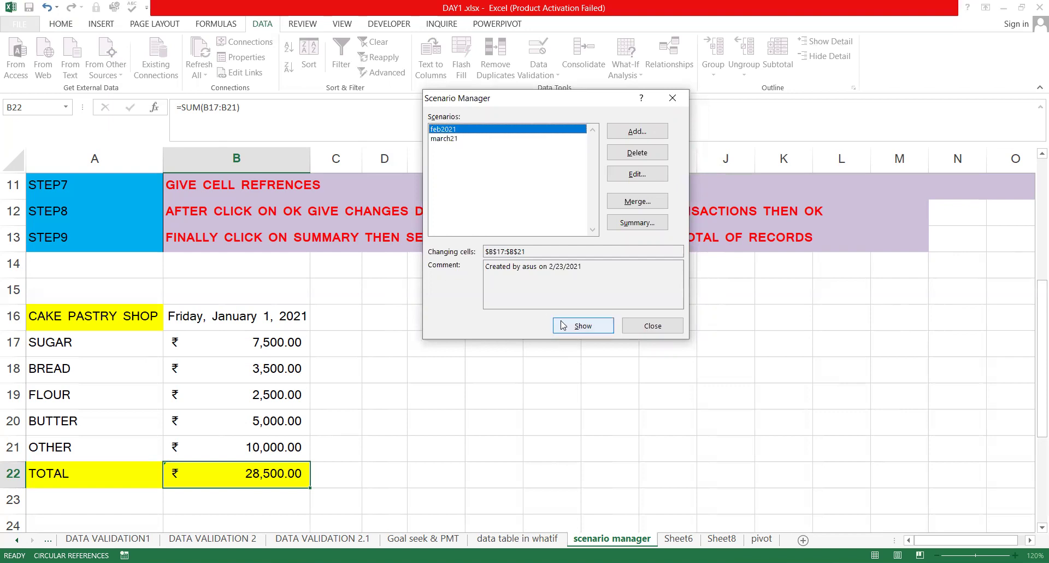
click(456, 139)
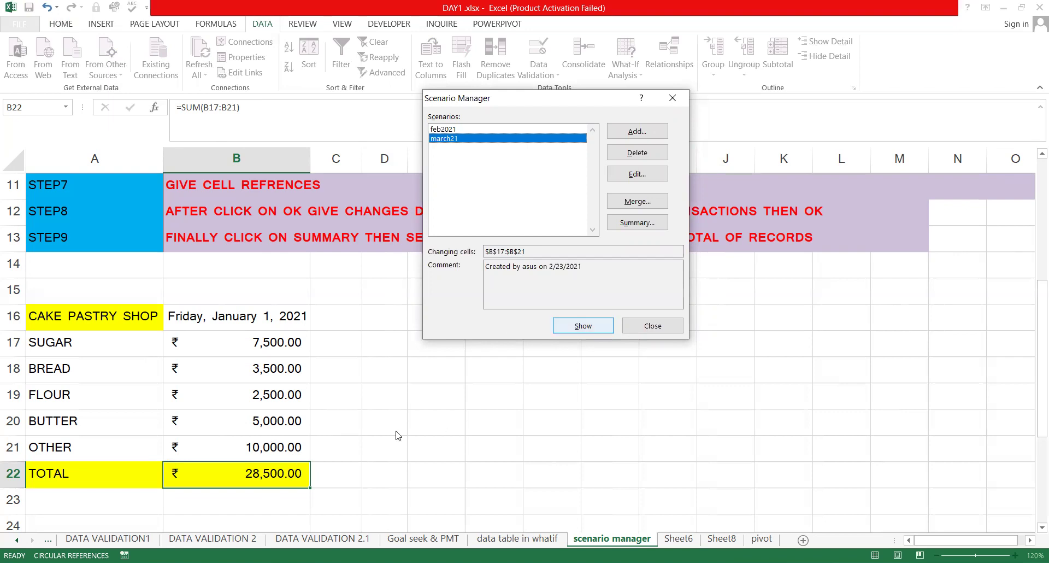
click(581, 325)
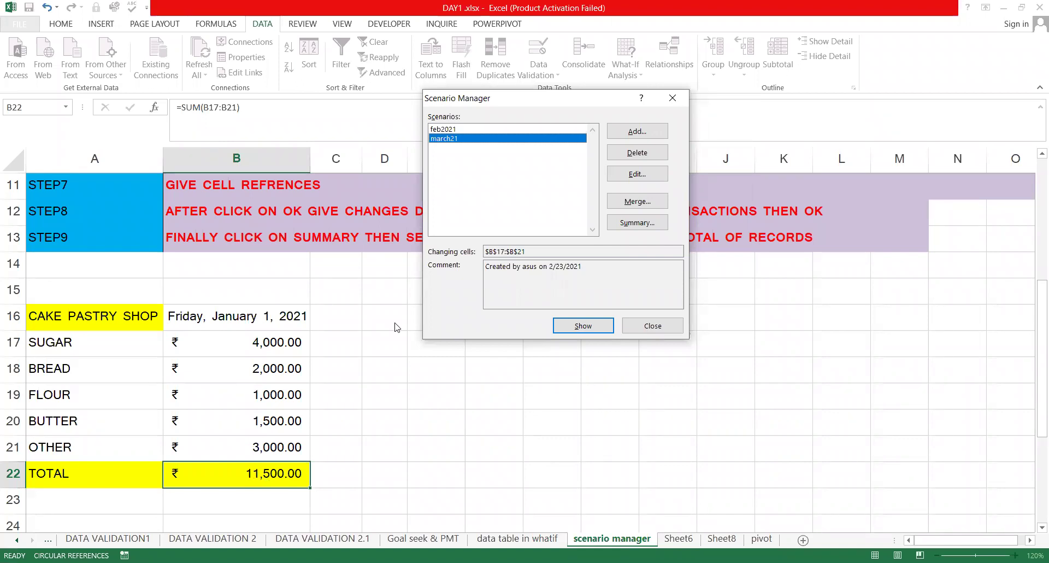
Add a scenario named april2021, reselecting B17:B21 as its changing cells
click(631, 132)
text(apri)
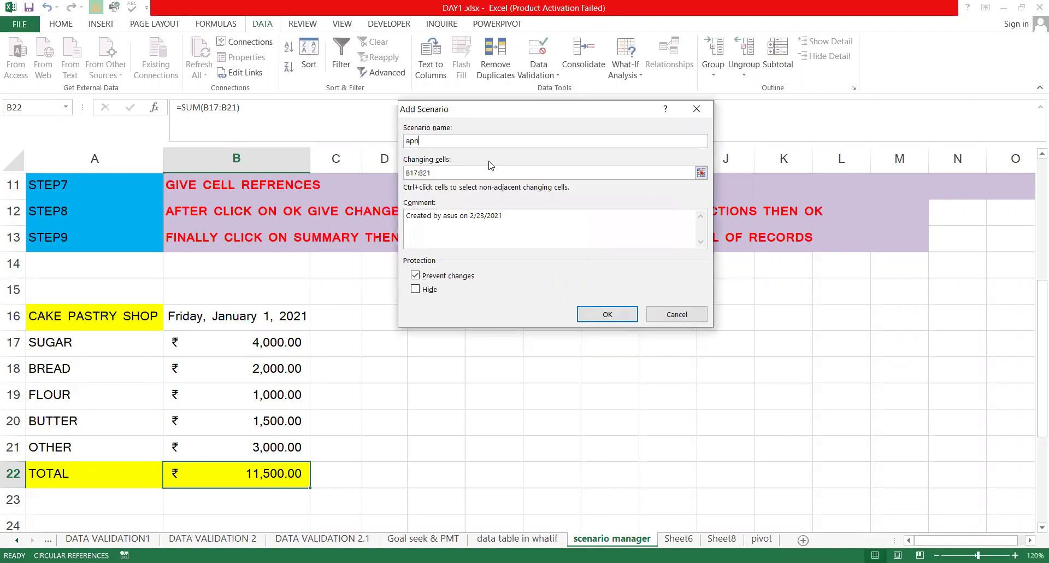
text(l2021)
click(459, 175)
drag(459, 175, 358, 175)
key(BackSpace)
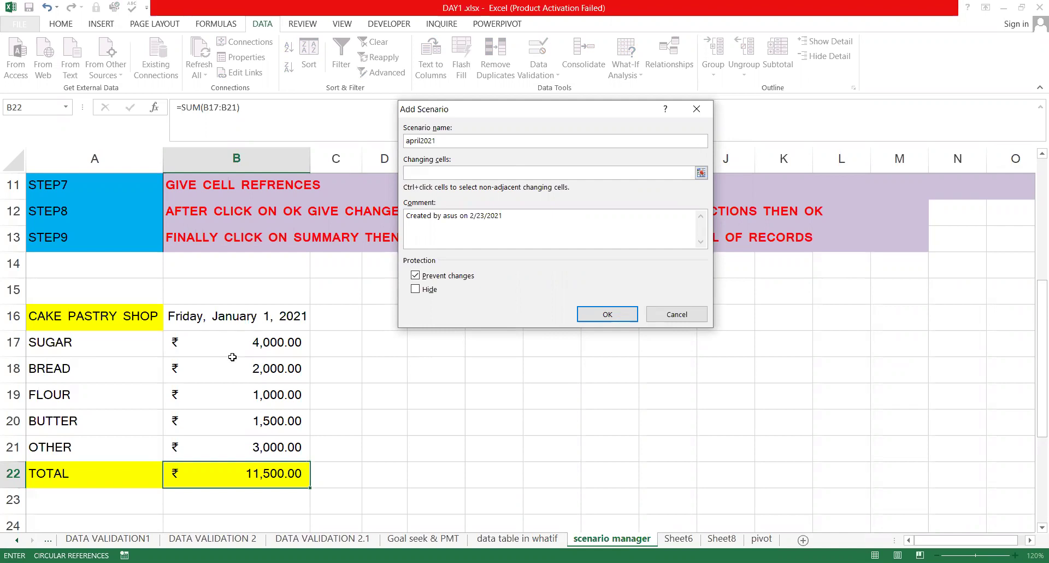
drag(258, 436, 258, 437)
click(604, 313)
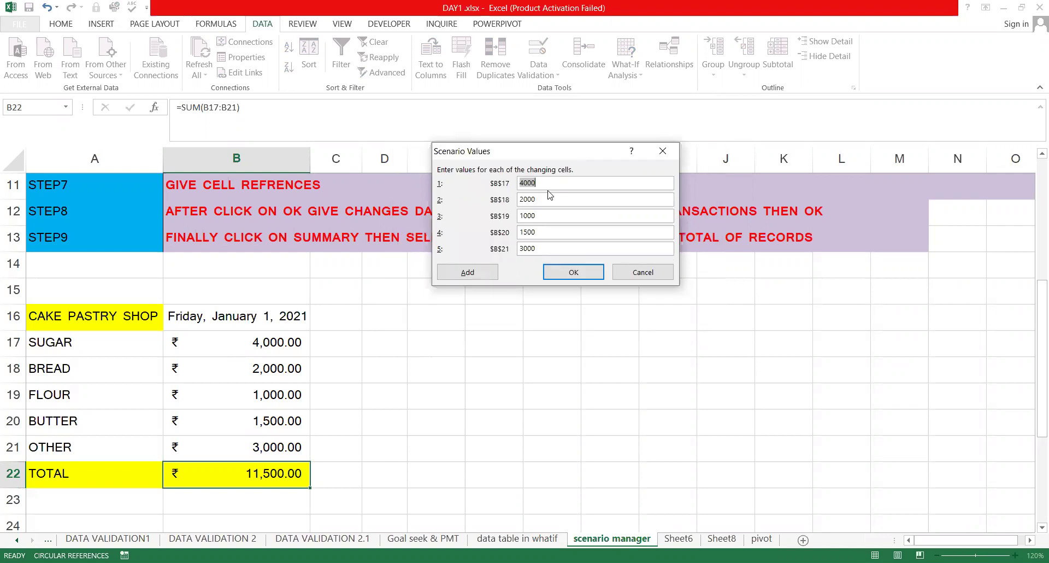
Enter april2021 values 4500, 2600, 1300, 1900 and 4000, save, and show it
text(4500)
key(Tab)
text(2600)
click(552, 213)
key(BackSpace)
key(BackSpace)
key(BackSpace)
text(300)
key(BackSpace)
key(BackSpace)
key(BackSpace)
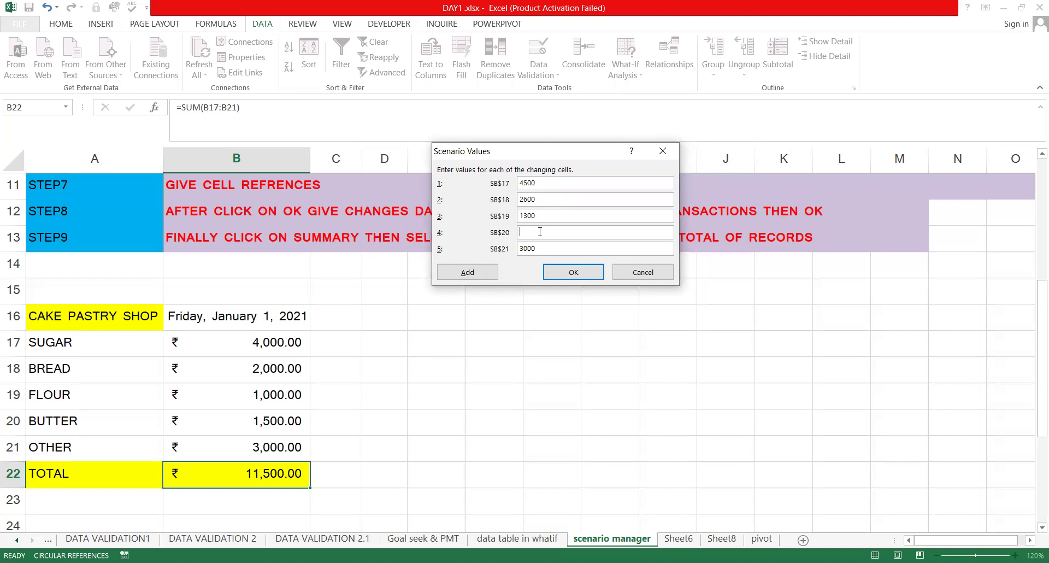
text(1900)
key(Tab)
text(4000)
click(574, 272)
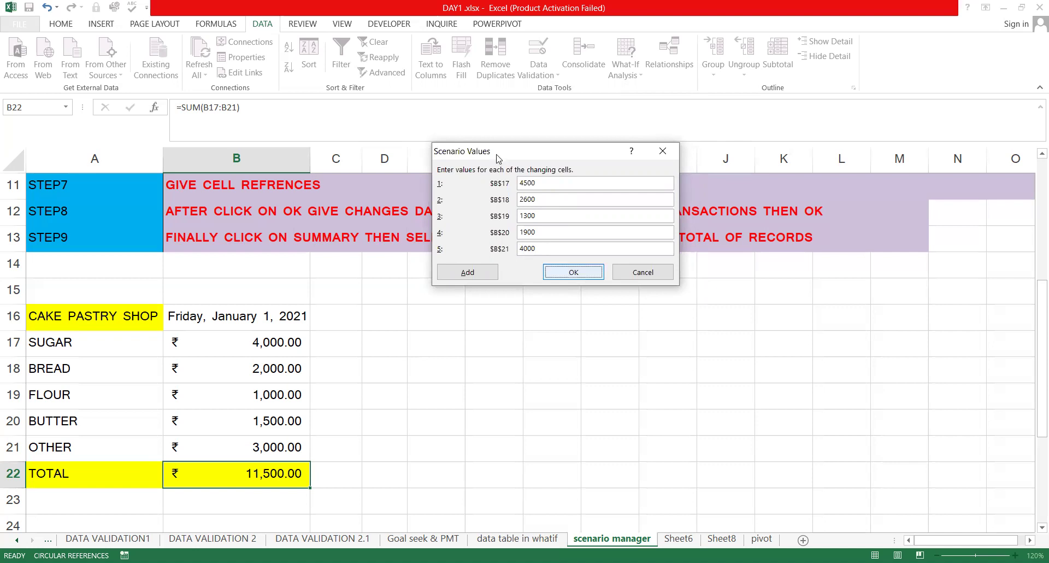
click(599, 330)
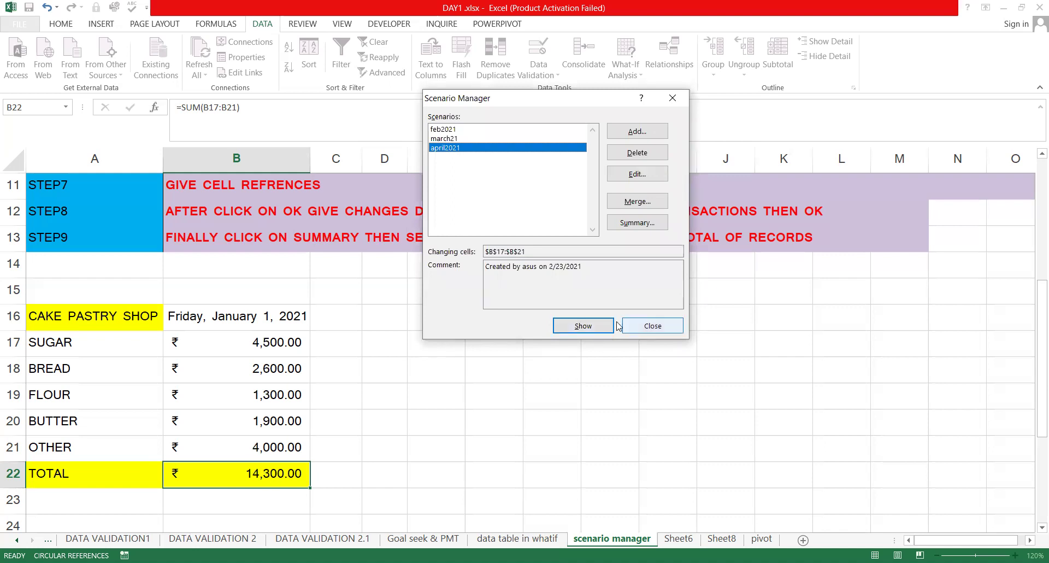
click(461, 130)
click(459, 139)
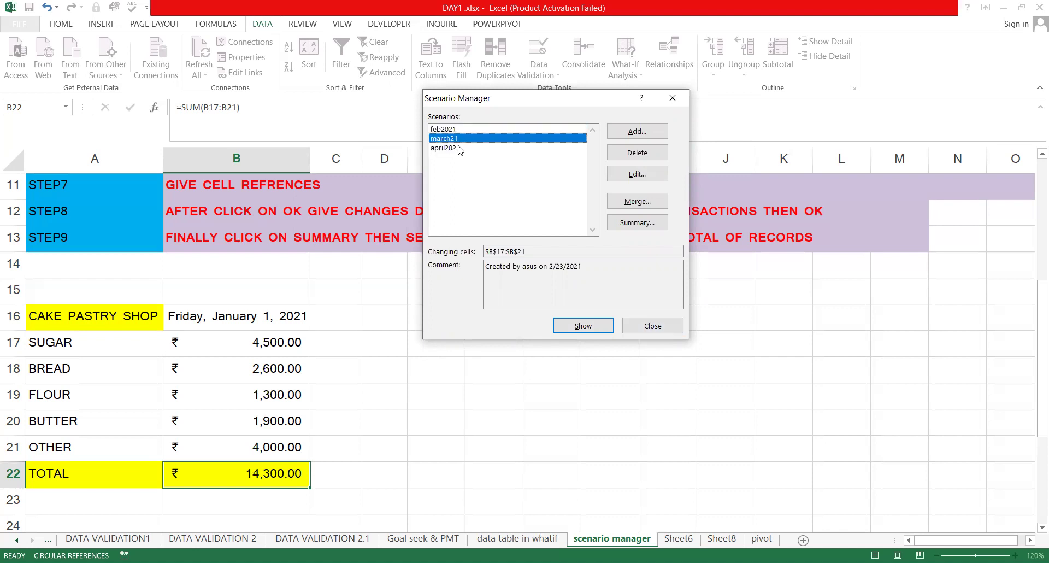
click(436, 217)
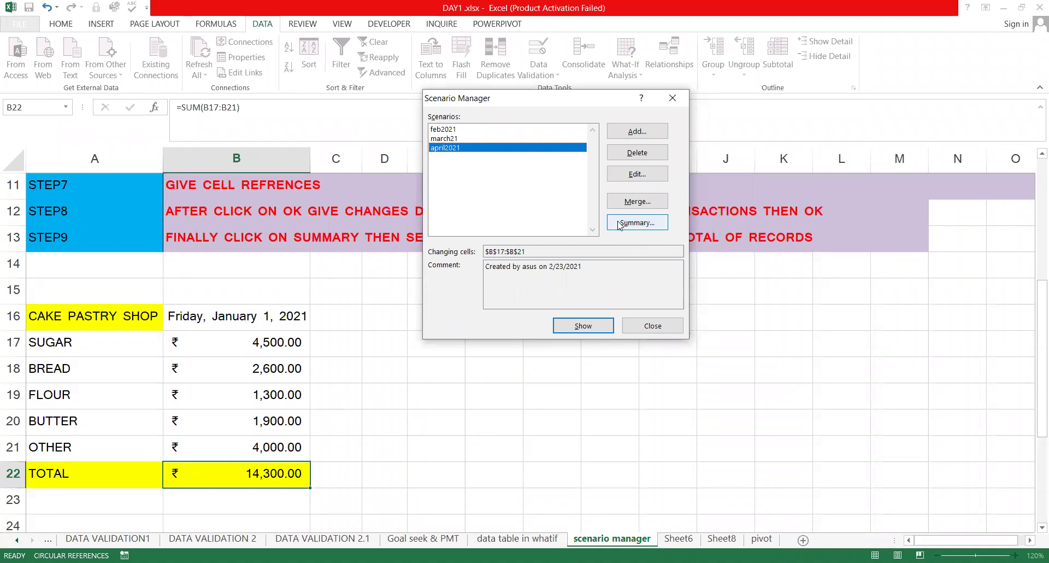
click(444, 130)
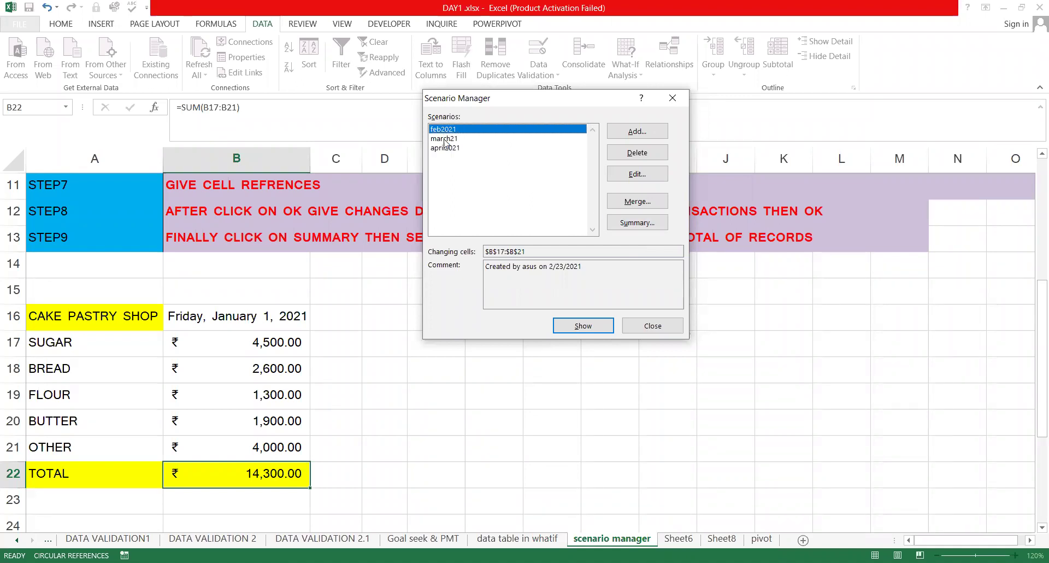
click(445, 148)
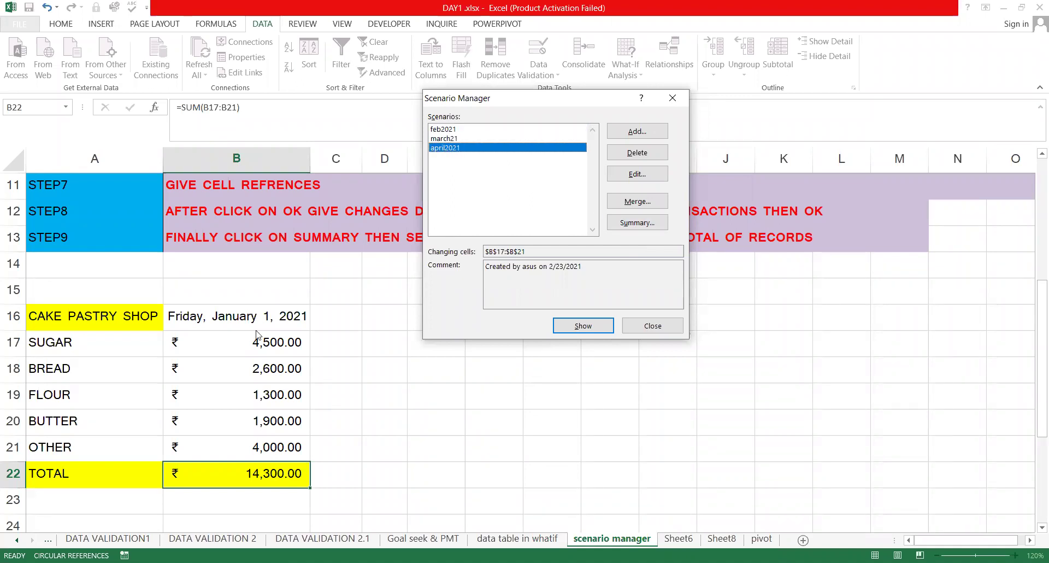
Create a plain Scenario summary report with the B22 total as the result cell
click(638, 223)
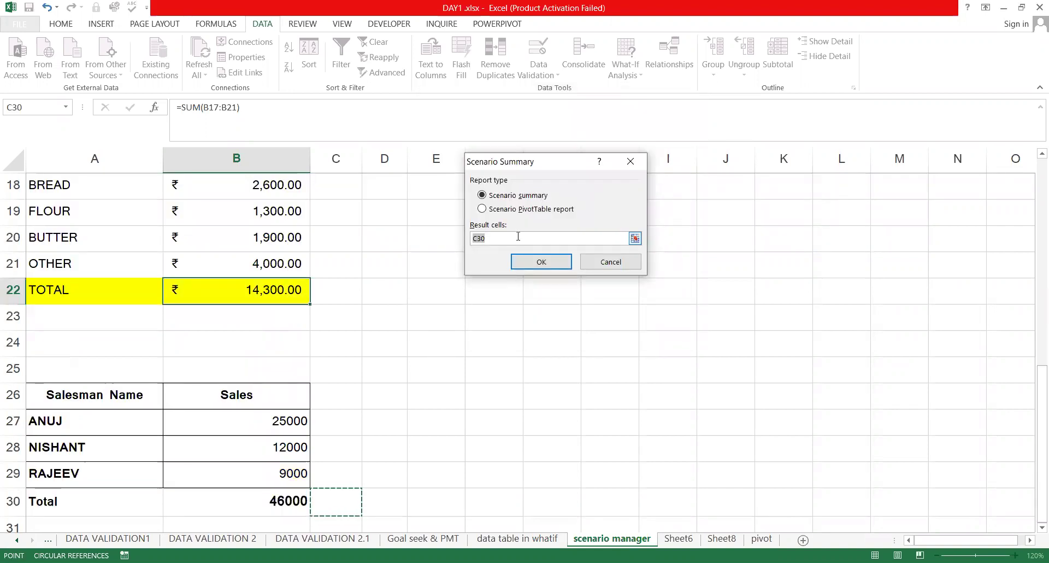
scroll(438, 275, up, 2)
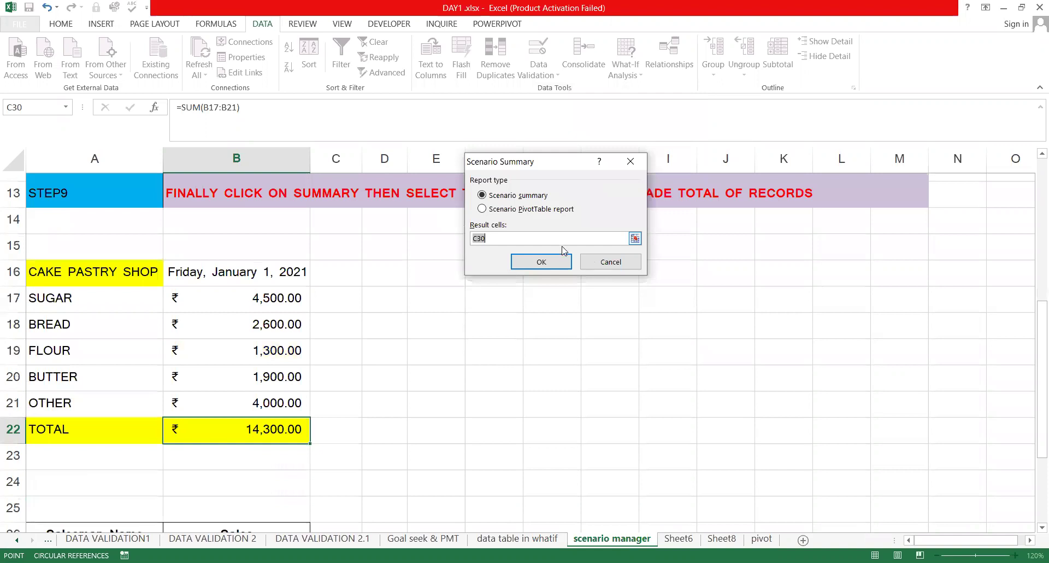
scroll(563, 250, up, 1)
key(BackSpace)
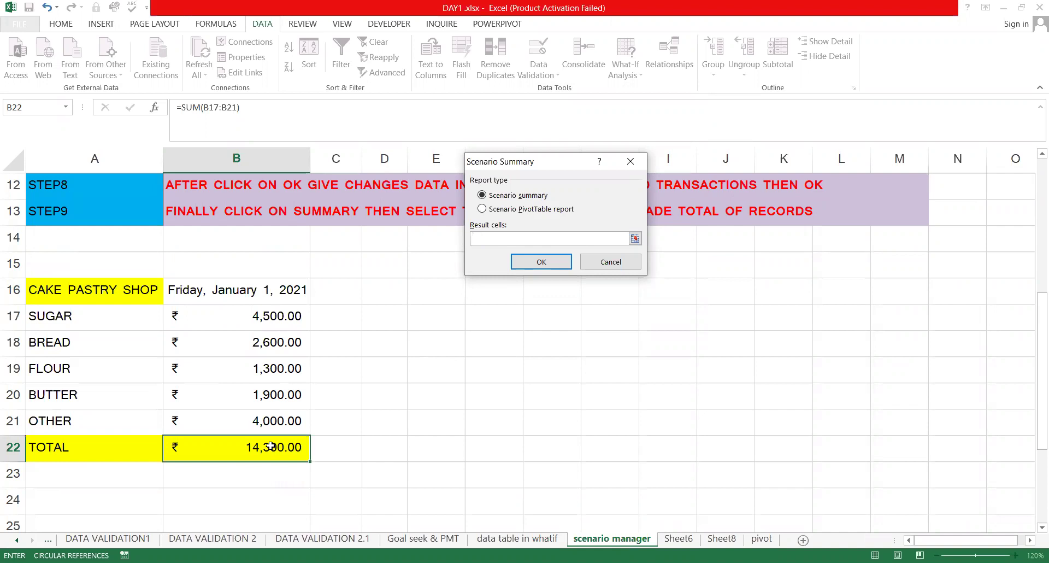
click(271, 445)
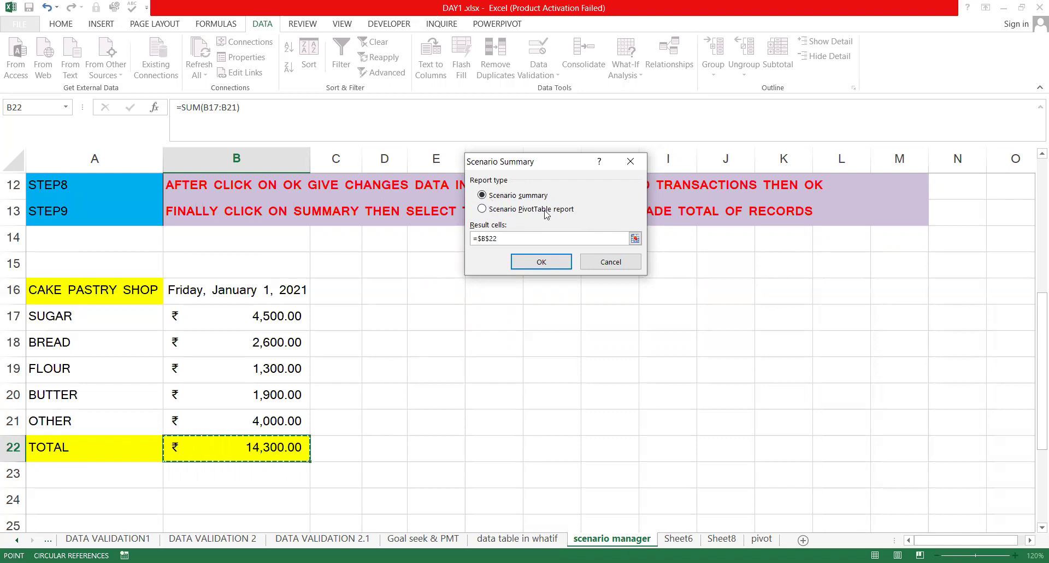
click(482, 208)
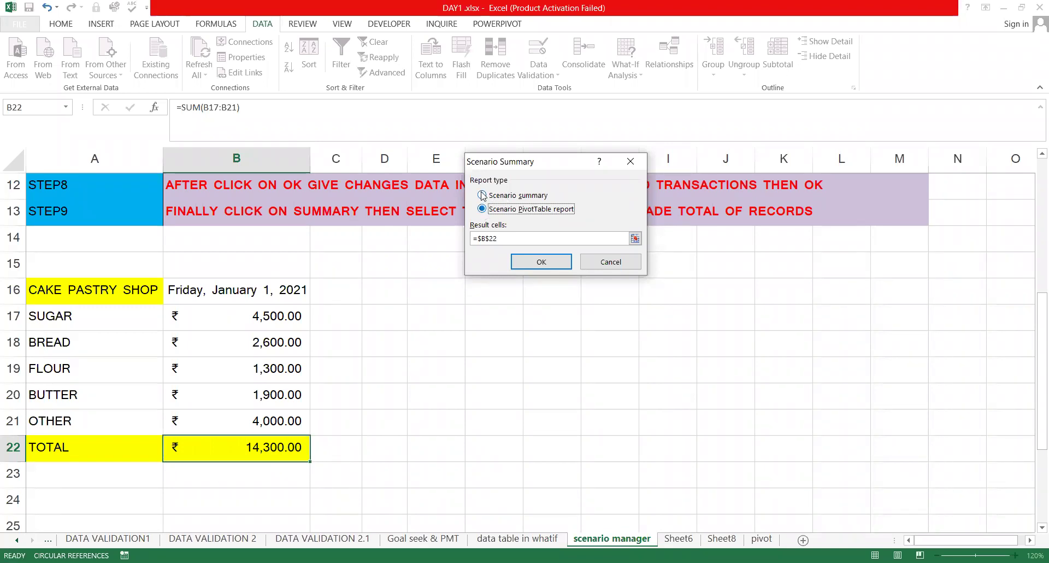
click(481, 195)
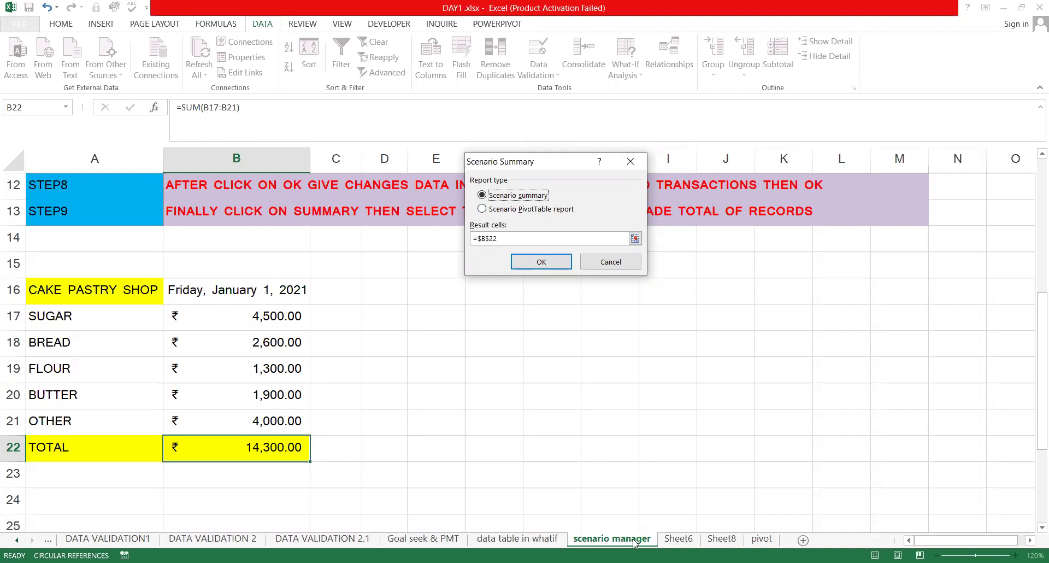
click(549, 263)
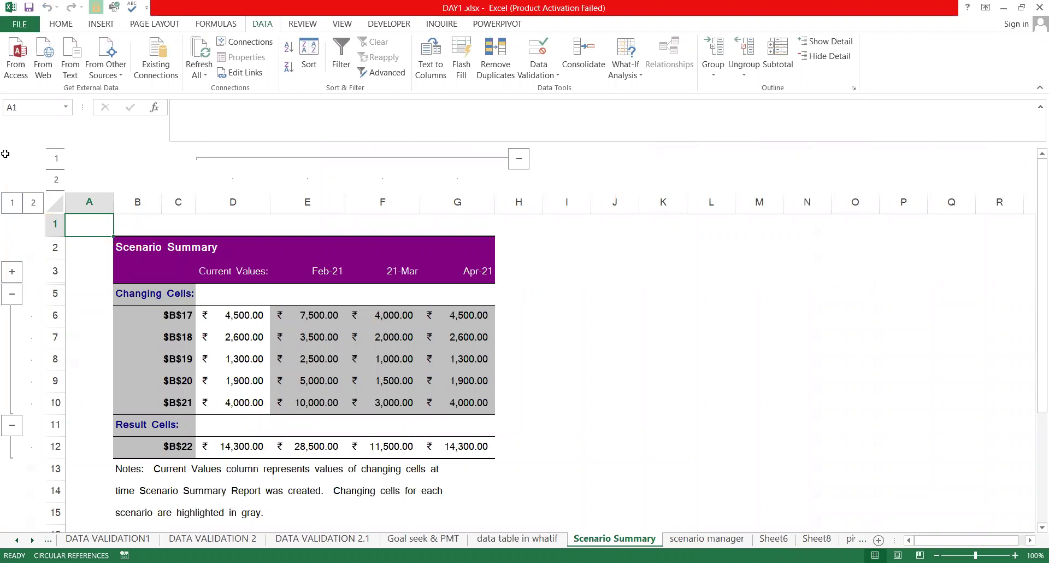
Review the current, Feb-21, 21-Mar and Apr-21 scenario values and totals in the summary
click(239, 311)
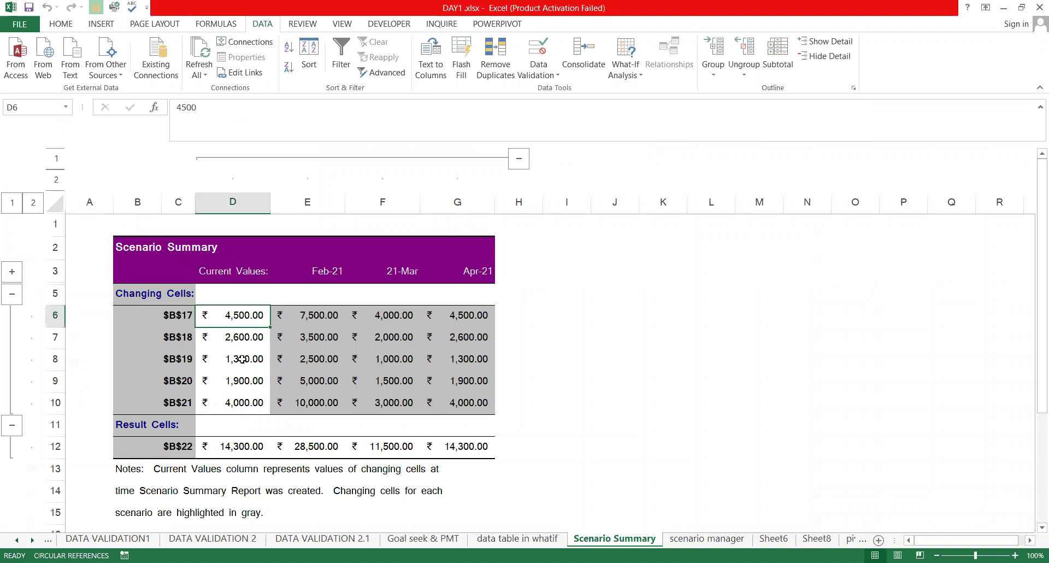
click(235, 331)
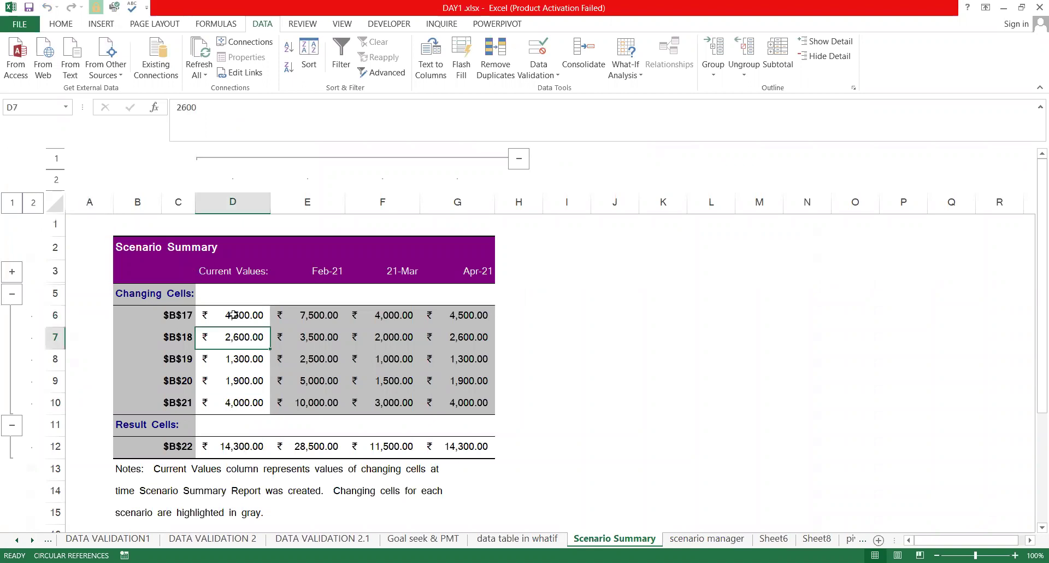
click(244, 382)
click(321, 273)
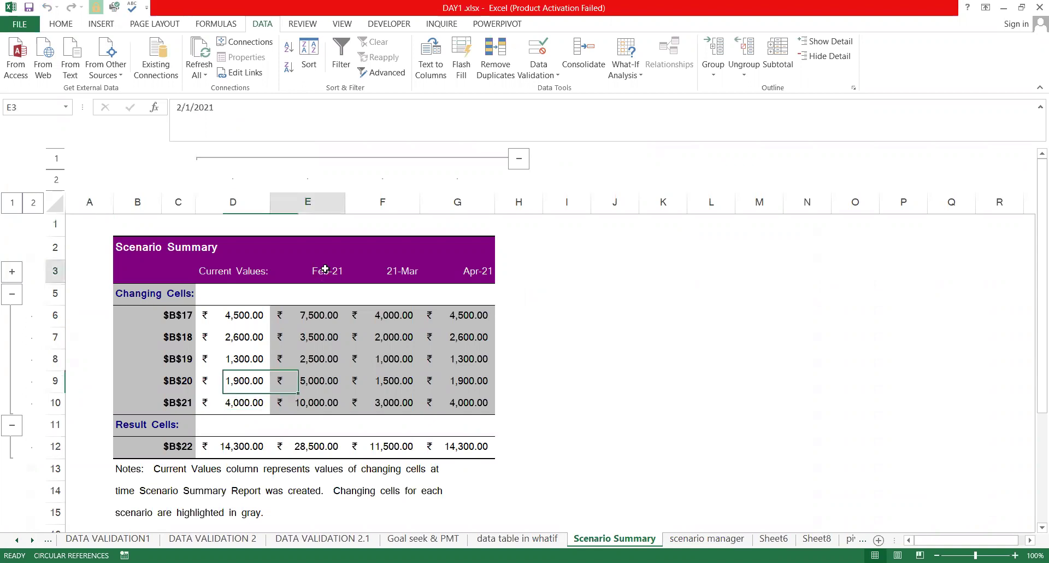
click(329, 454)
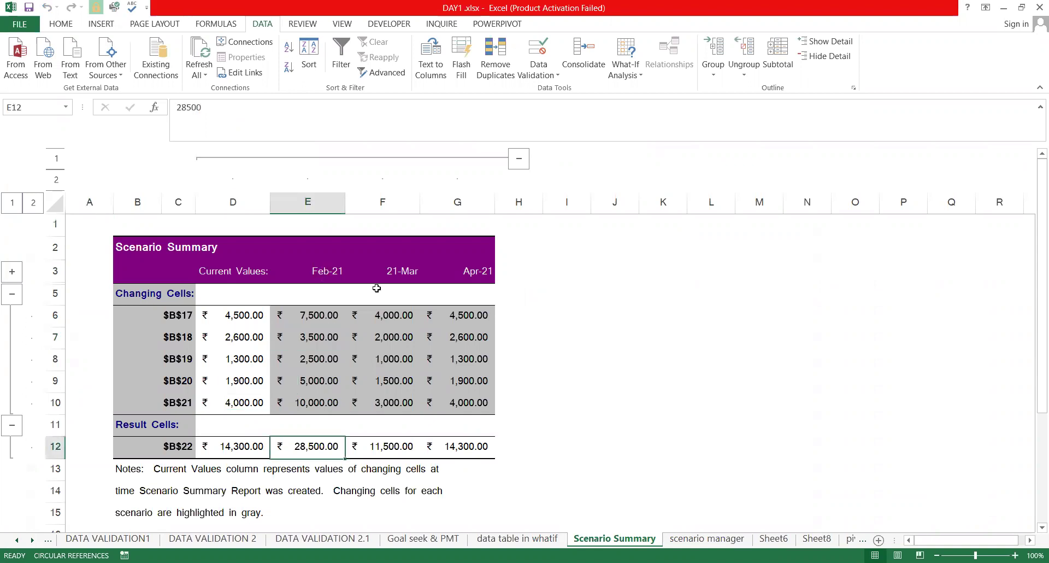
click(387, 328)
click(405, 450)
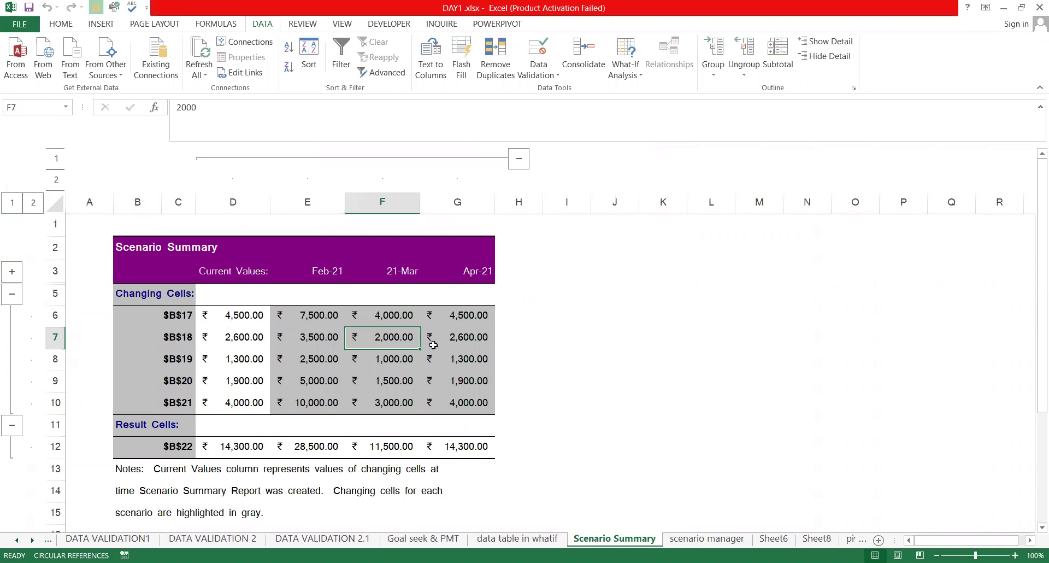
click(461, 358)
click(459, 338)
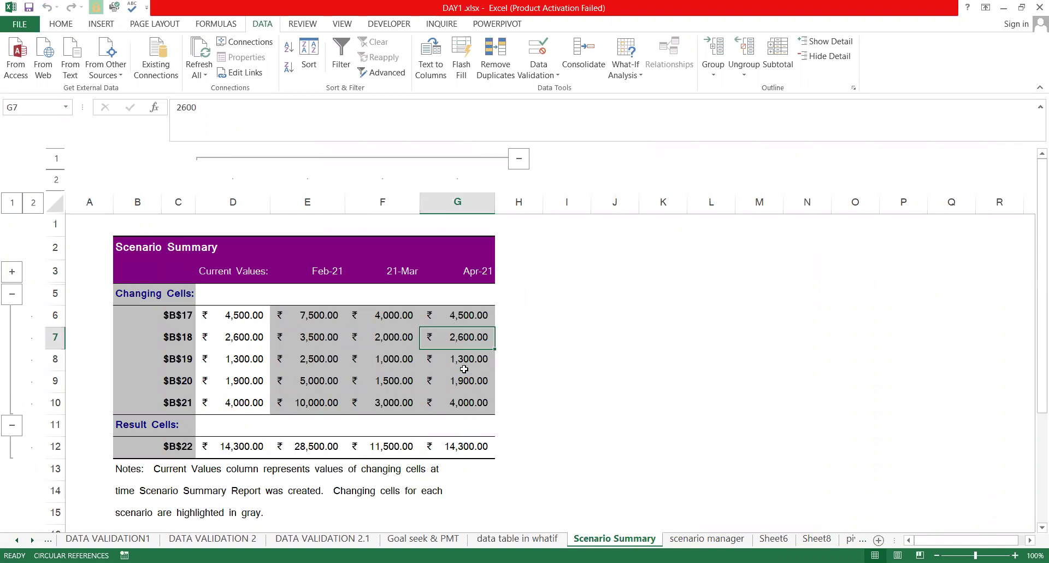
click(464, 444)
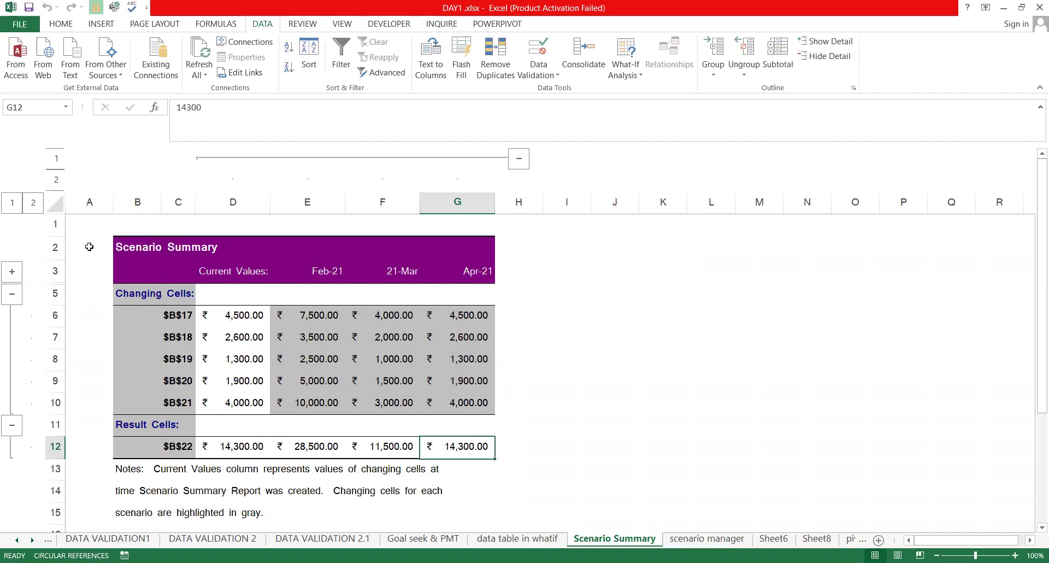
Check the changing-cell and result-cell labels, then choose to delete the Scenario Summary sheet
click(189, 381)
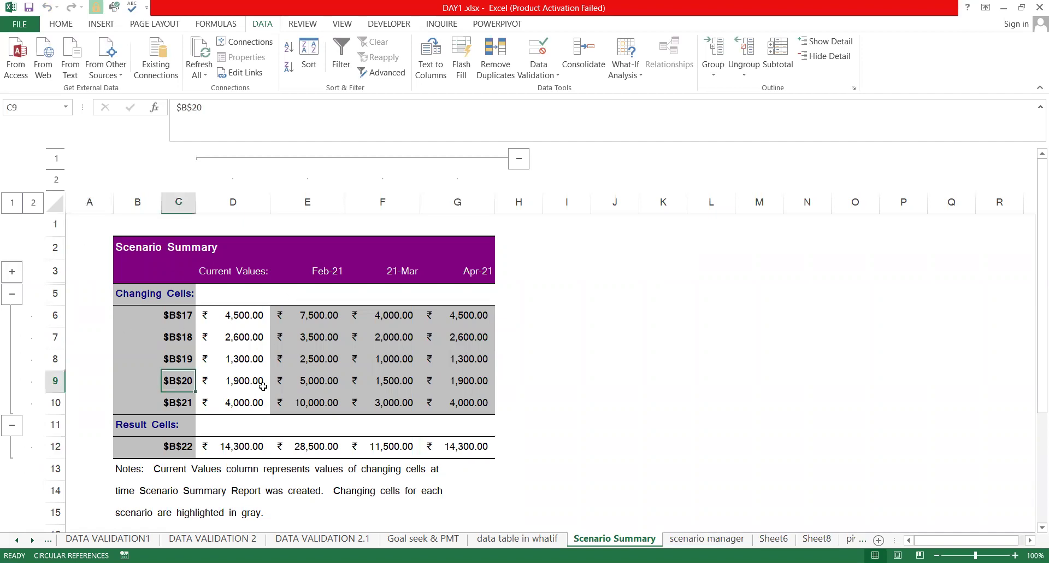
click(382, 338)
click(438, 320)
click(444, 363)
click(174, 341)
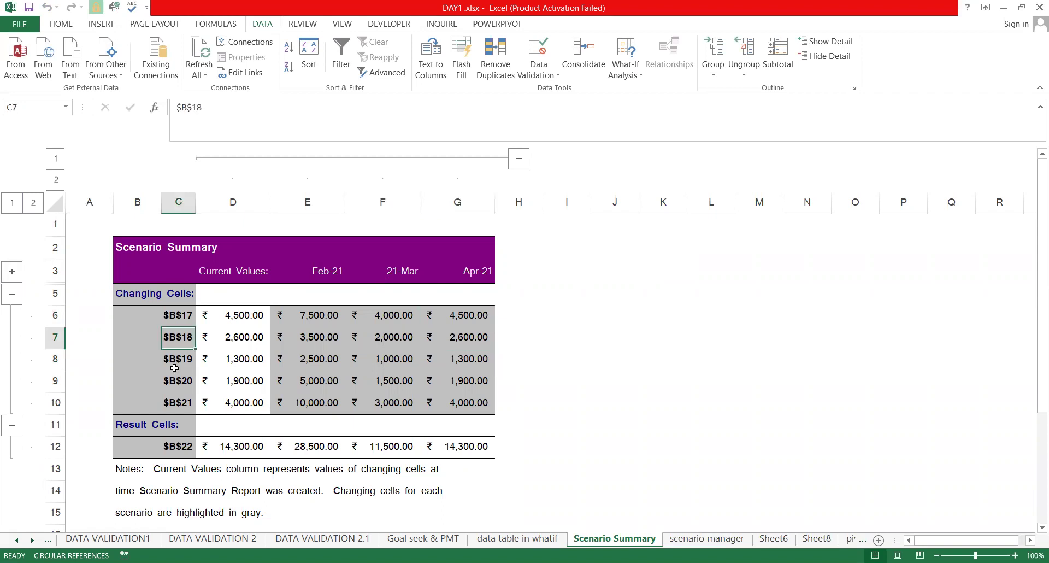
click(175, 404)
click(180, 455)
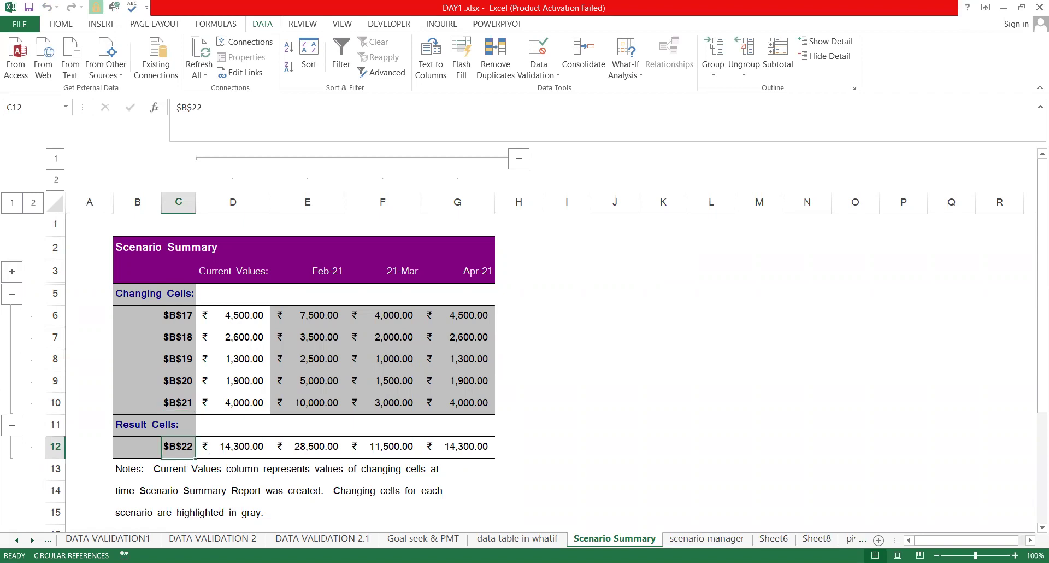
click(632, 406)
Confirm deleting the Scenario Summary sheet and set the SUGAR cost in B17 to 2,500
key(Return)
double_click(211, 316)
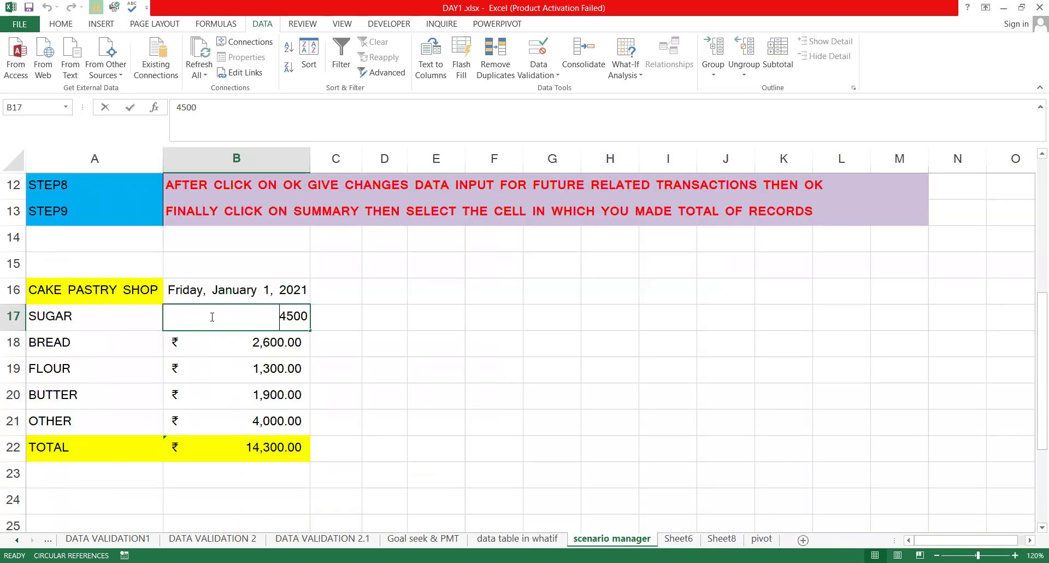
text(2500)
key(Return)
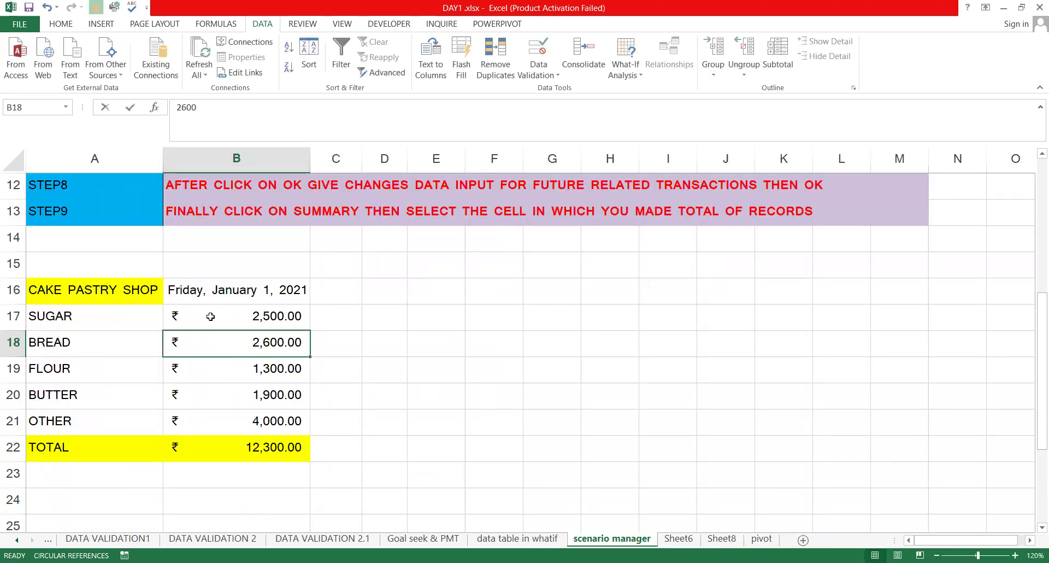
Enter BREAD 3,600, FLOUR 1,500 and BUTTER 3,500, correcting a mistyped 25000
text(3600)
key(Return)
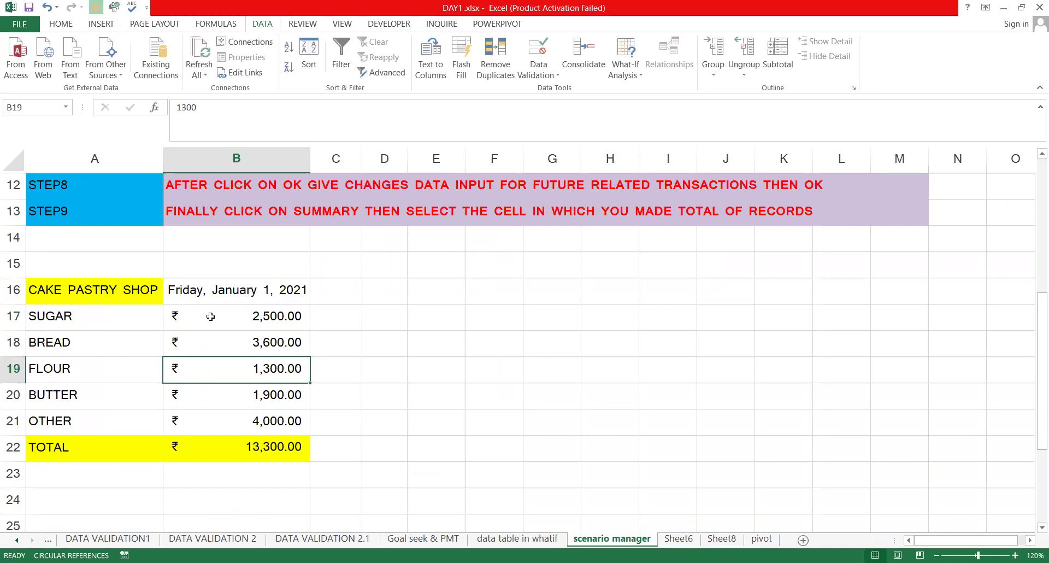
text(1500)
key(Return)
text(25)
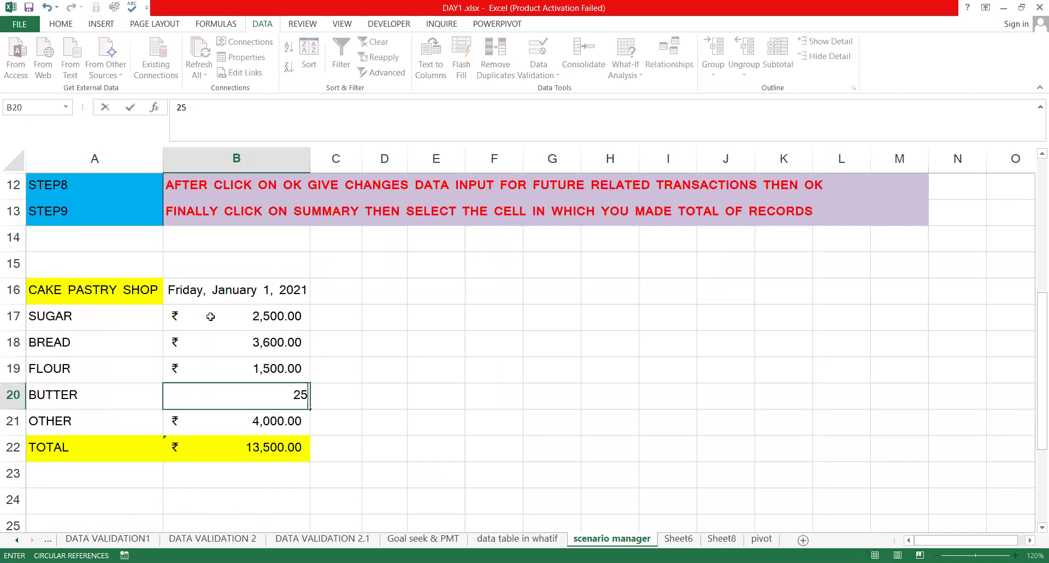
text(000)
key(ctrl+Return)
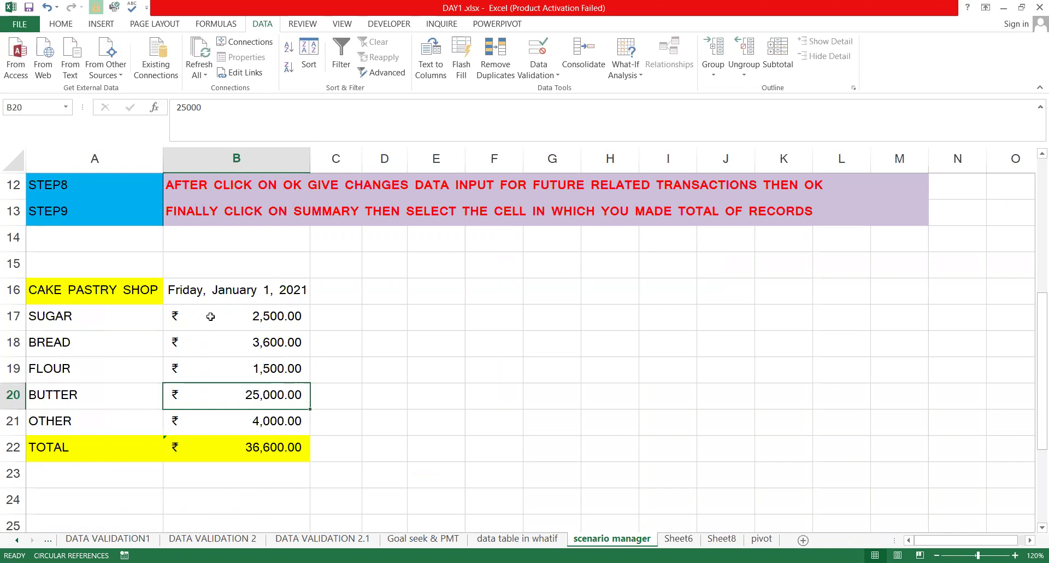
text(3500)
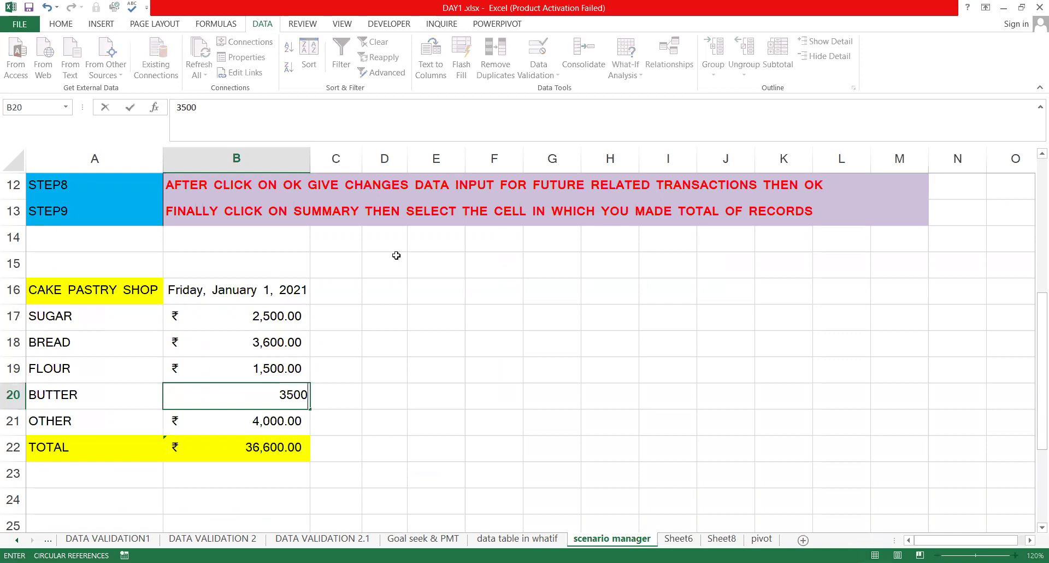
key(Up)
key(Up)
key(Up)
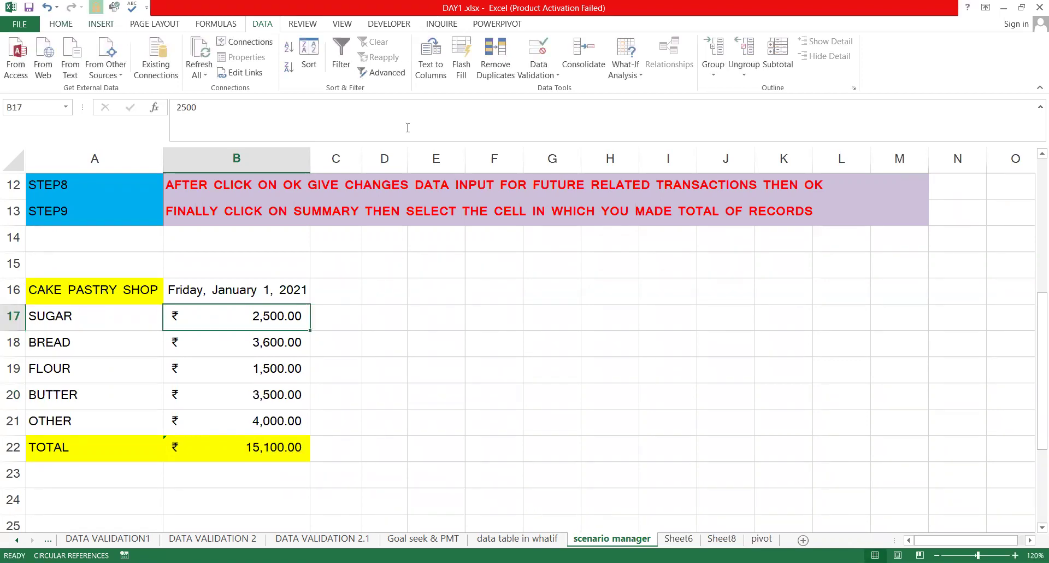
scroll(420, 77, up, 4)
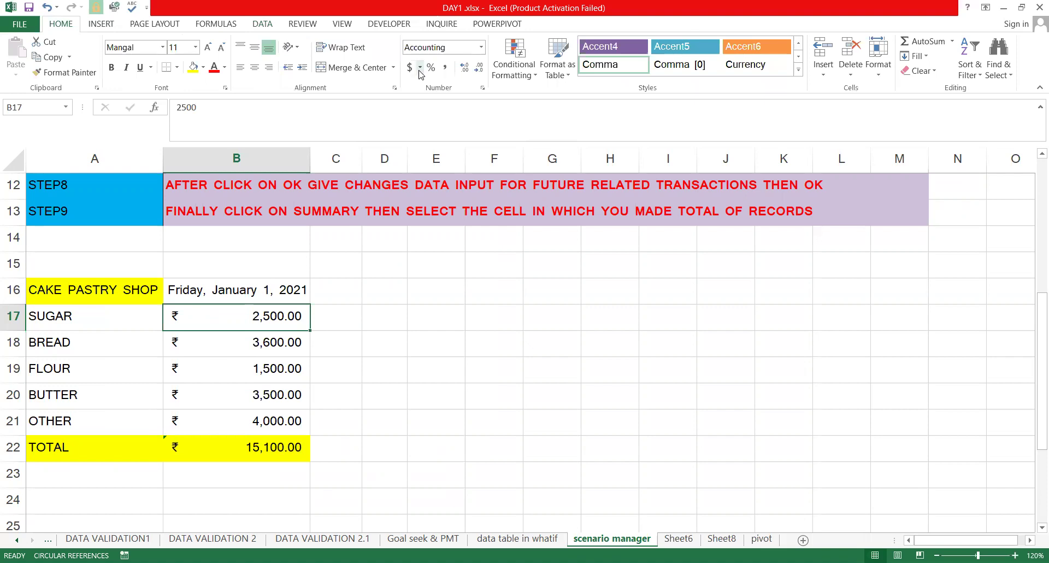
click(420, 68)
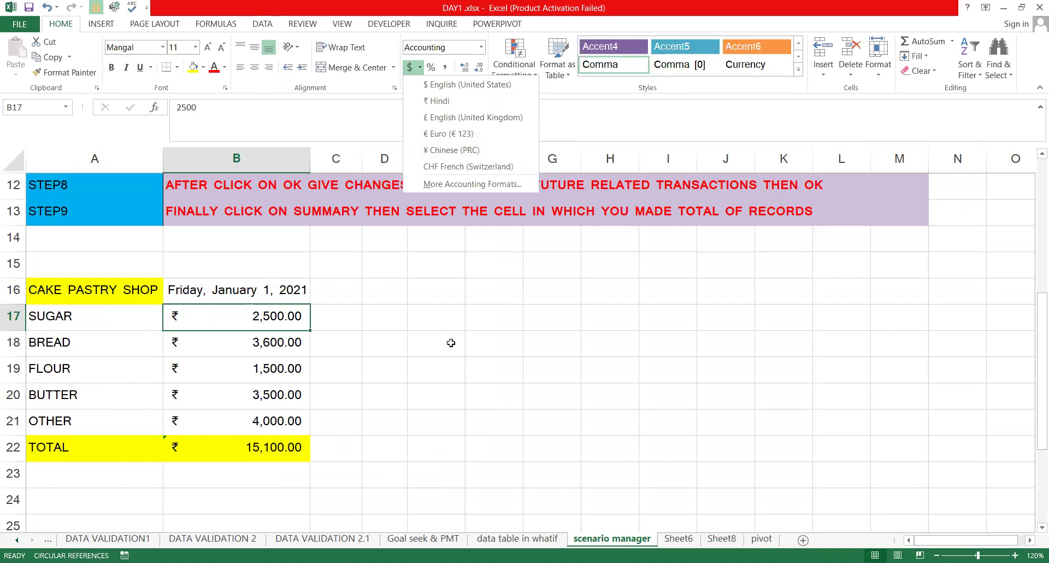
click(260, 426)
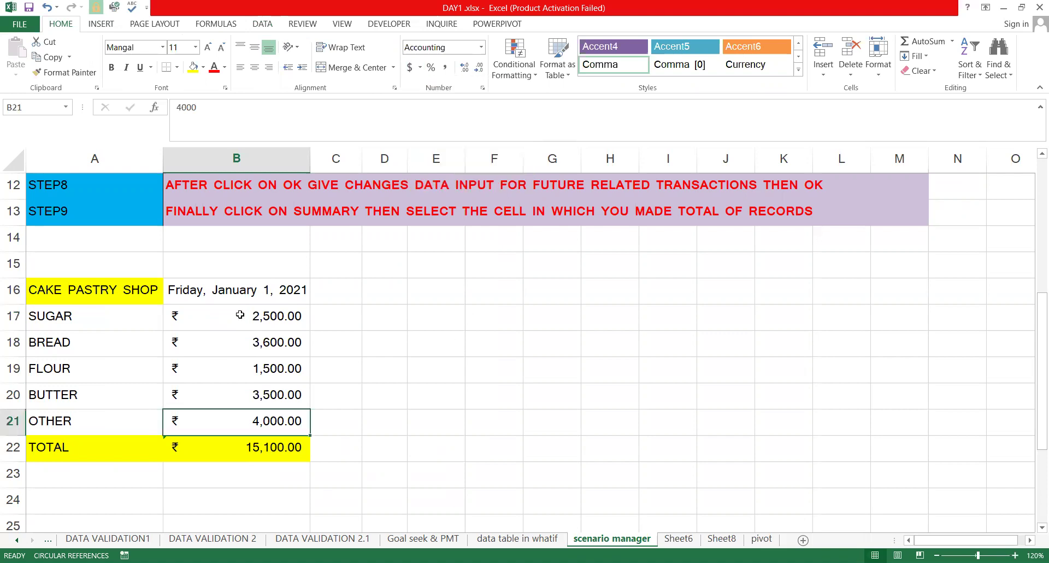
click(287, 445)
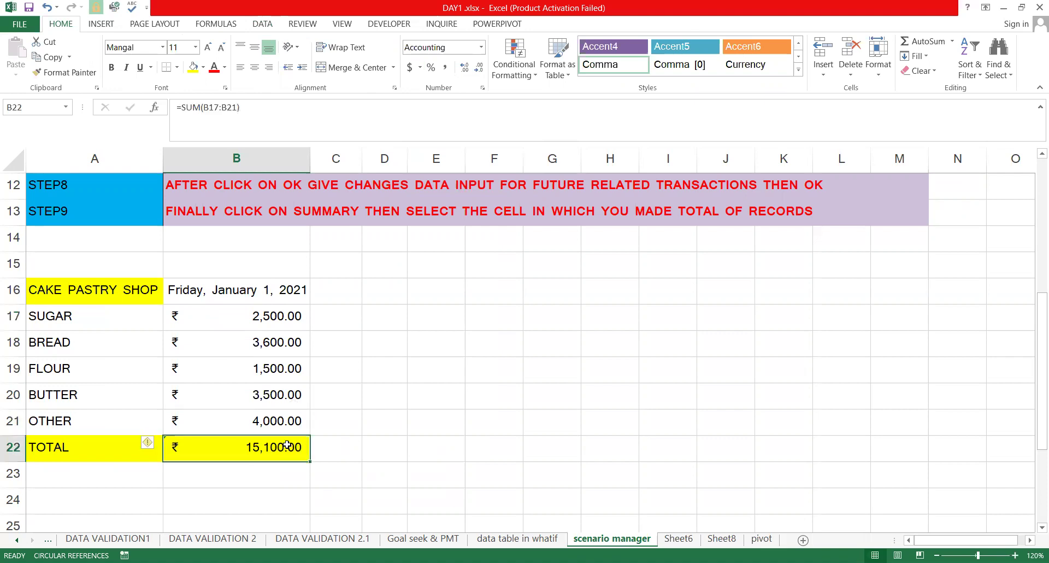
click(270, 319)
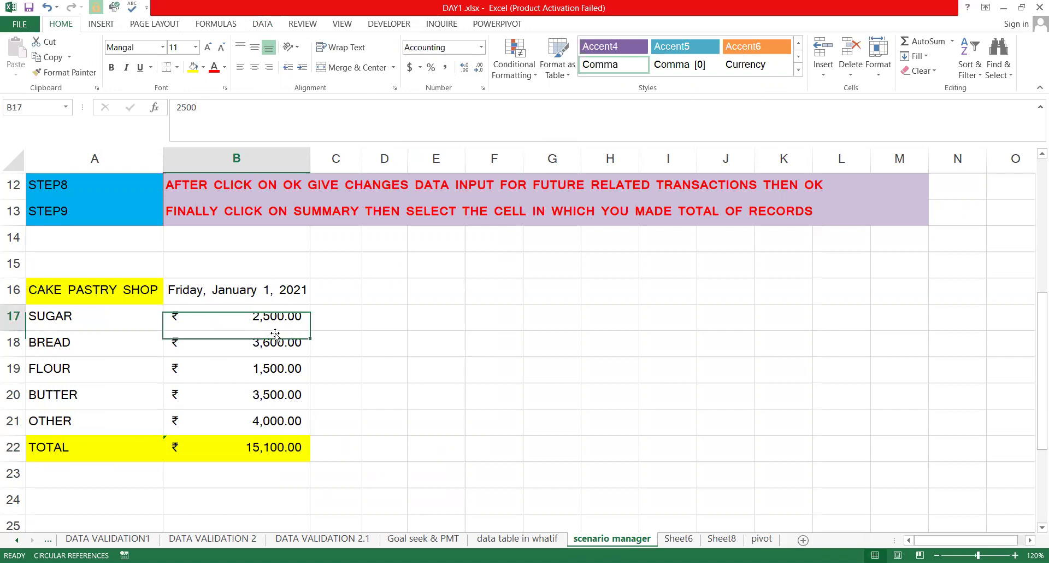
click(271, 423)
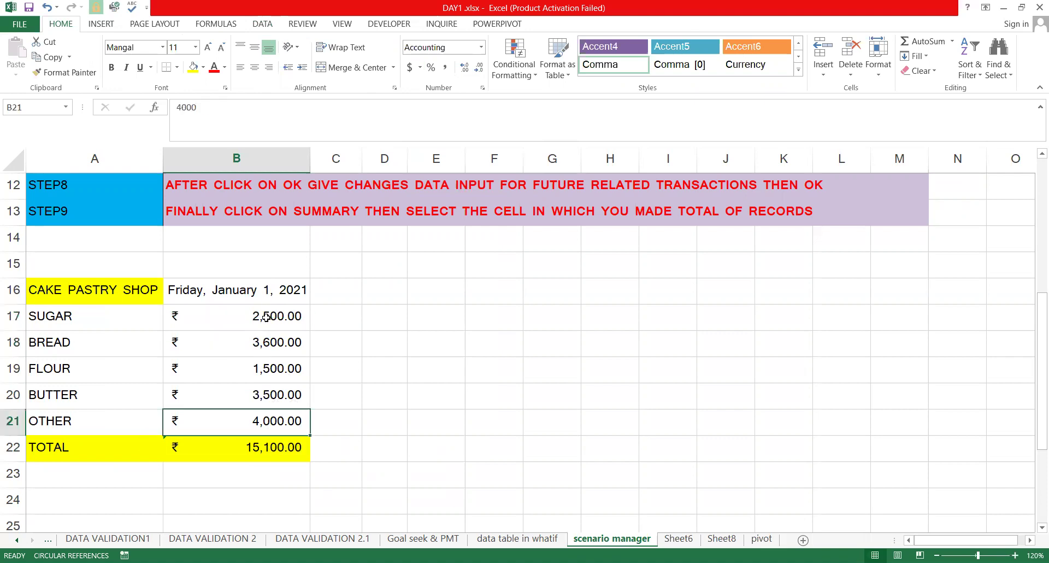
click(266, 316)
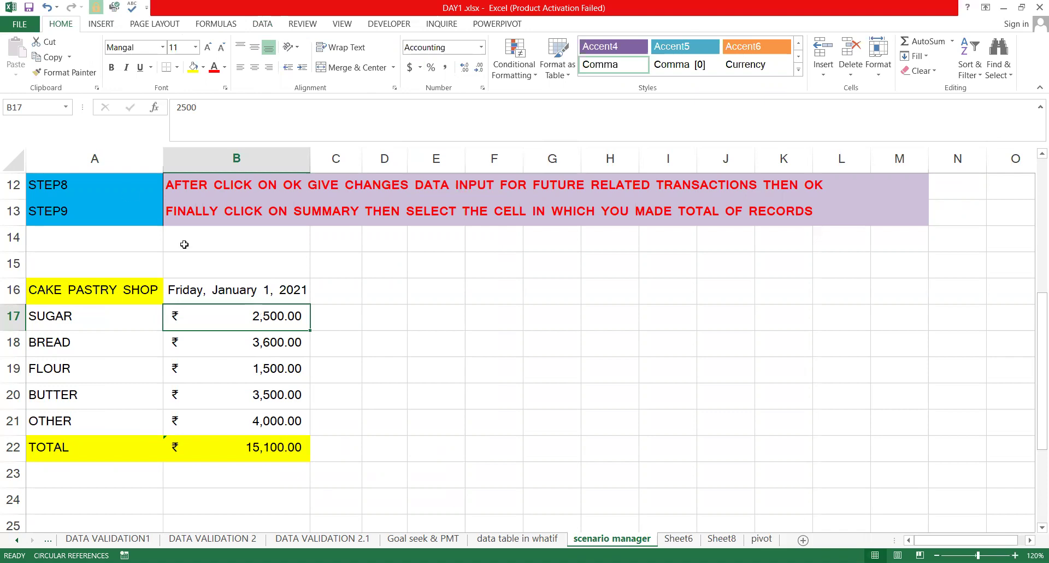
Name B17, B18 and B19 as SUGAR, BREAD and FLOUR in the Name Box
click(32, 109)
key(BackSpace)
text(su)
text(SUGAR)
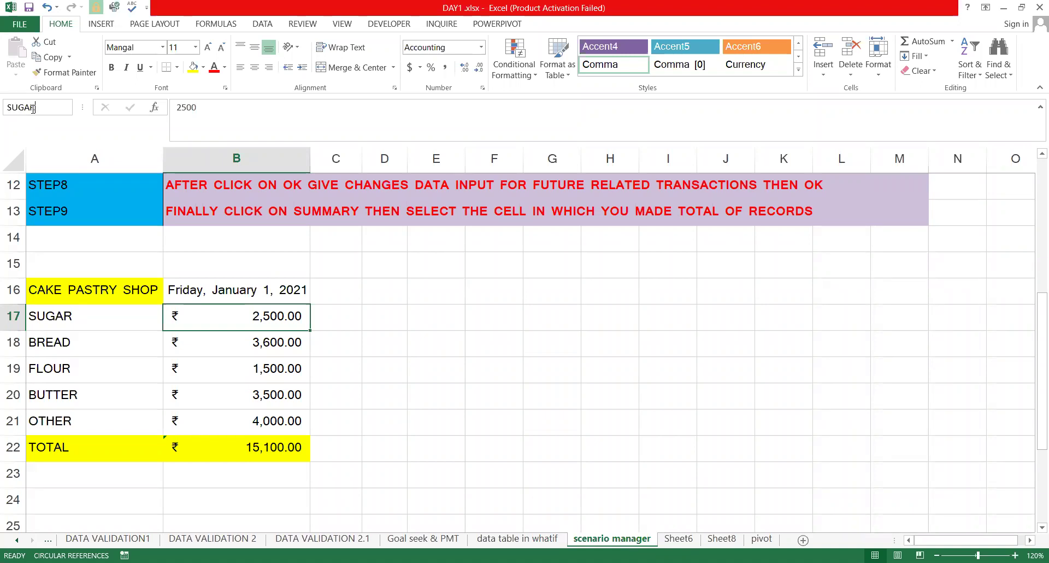
key(Return)
key(Down)
click(36, 107)
text(B)
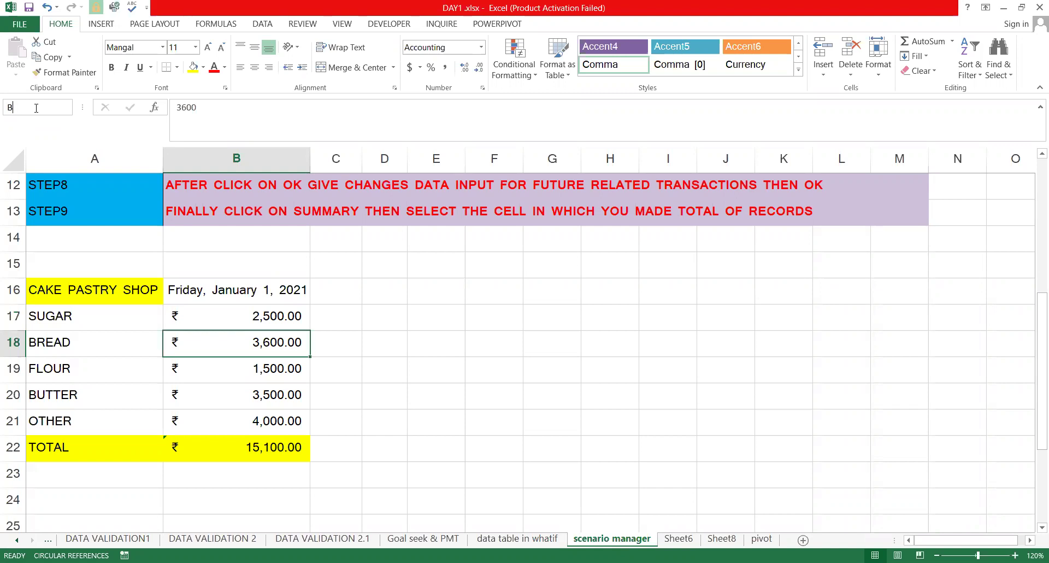
text(READ)
key(Return)
click(209, 364)
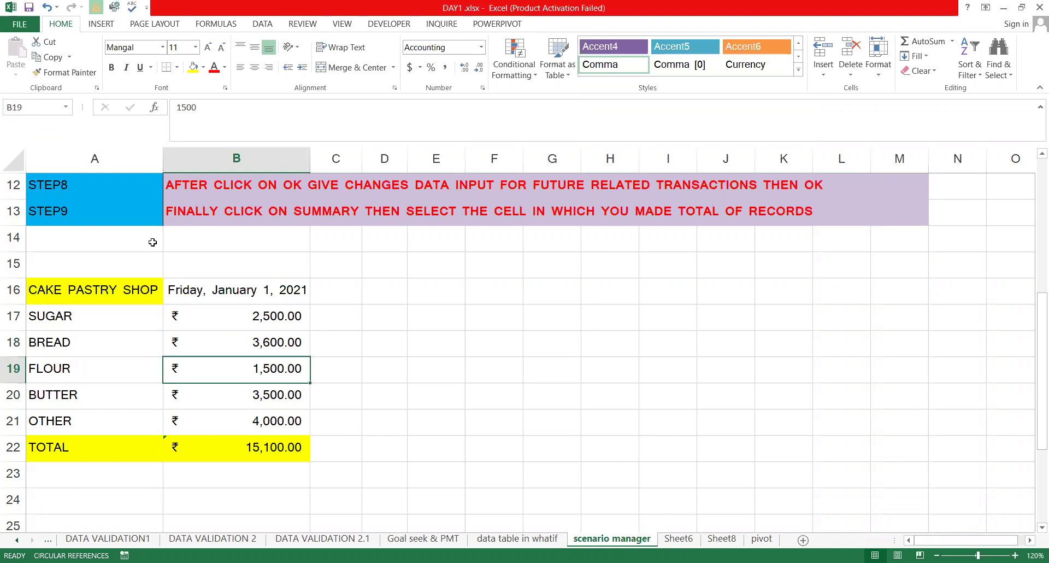
click(25, 109)
text(FLOUR)
key(Return)
Name B20, B21 and B22 as BUTTER, OTHER and TOTAL
key(Return)
click(39, 106)
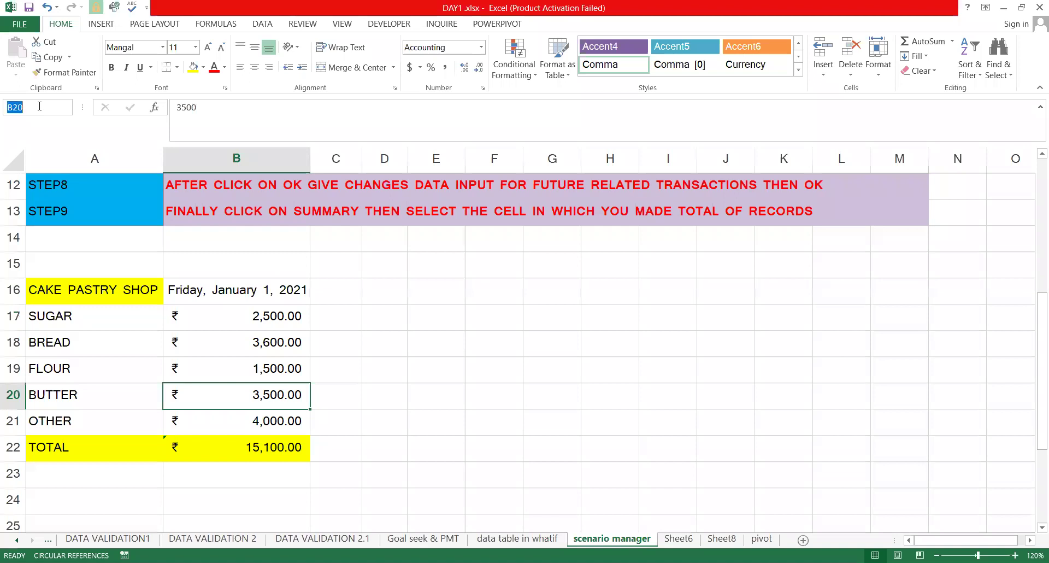
text(BUTTER)
key(Return)
key(Down)
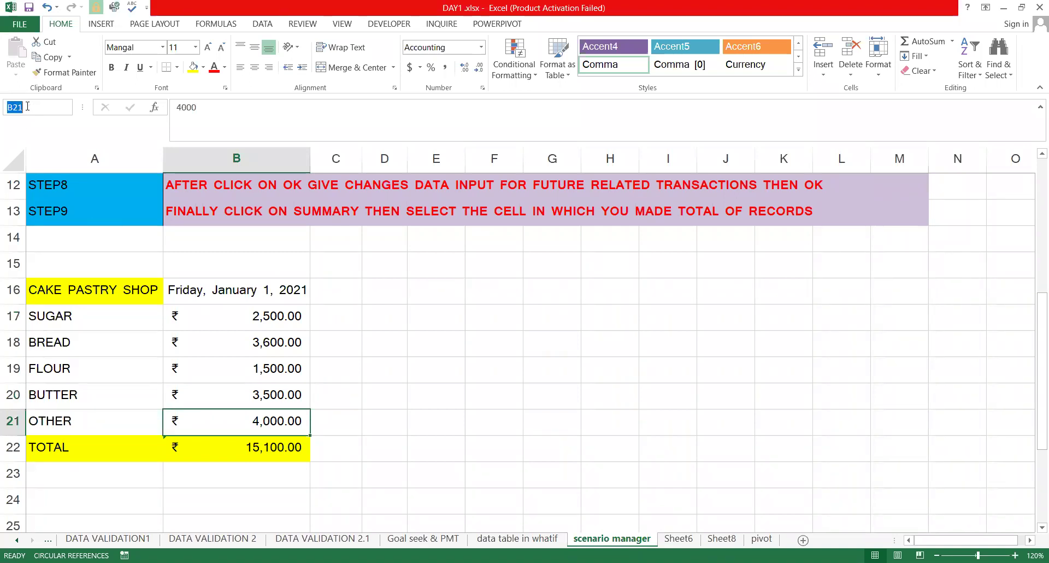
click(28, 106)
text(oTHER)
key(Return)
key(Down)
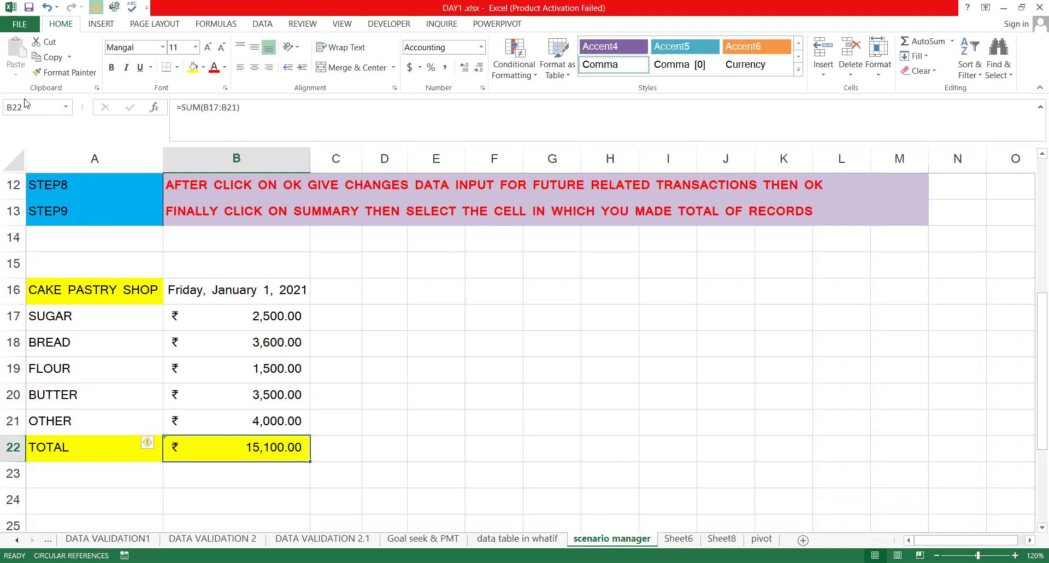
click(40, 107)
text(TOTAL)
key(Return)
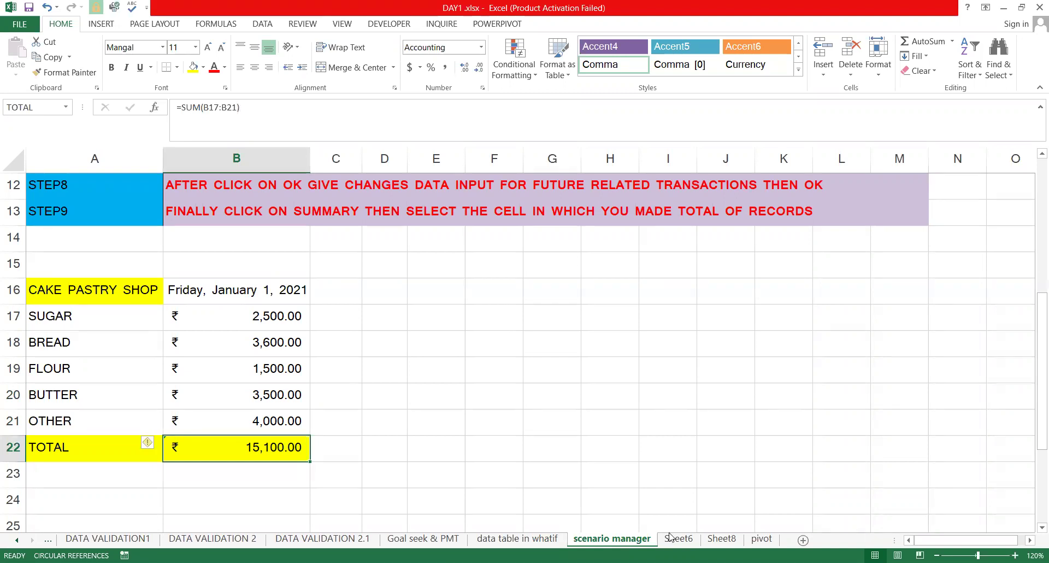
Create a Scenario Manager summary report with the TOTAL cell B22 as the result cell
click(263, 25)
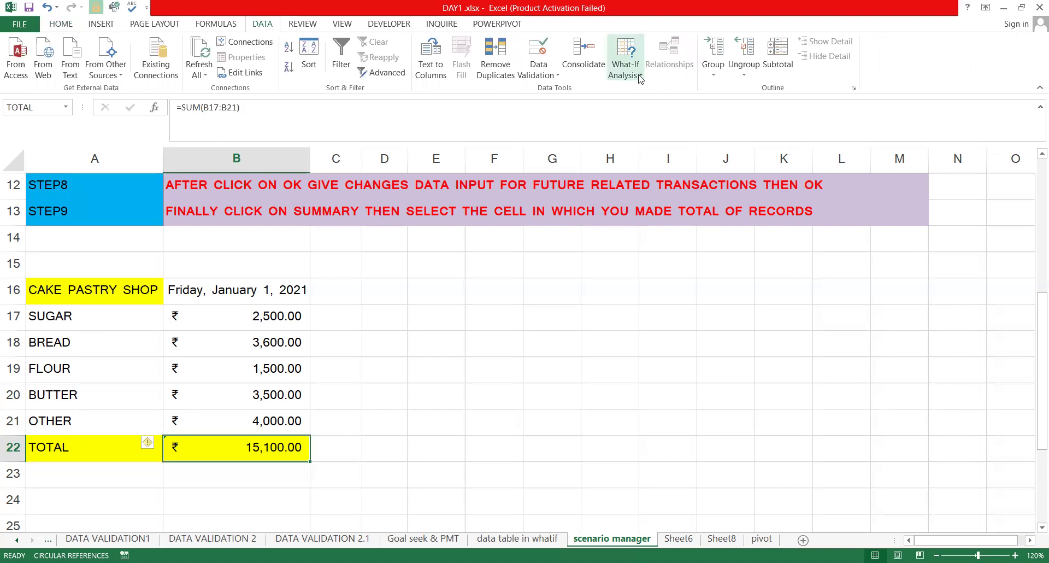
click(614, 55)
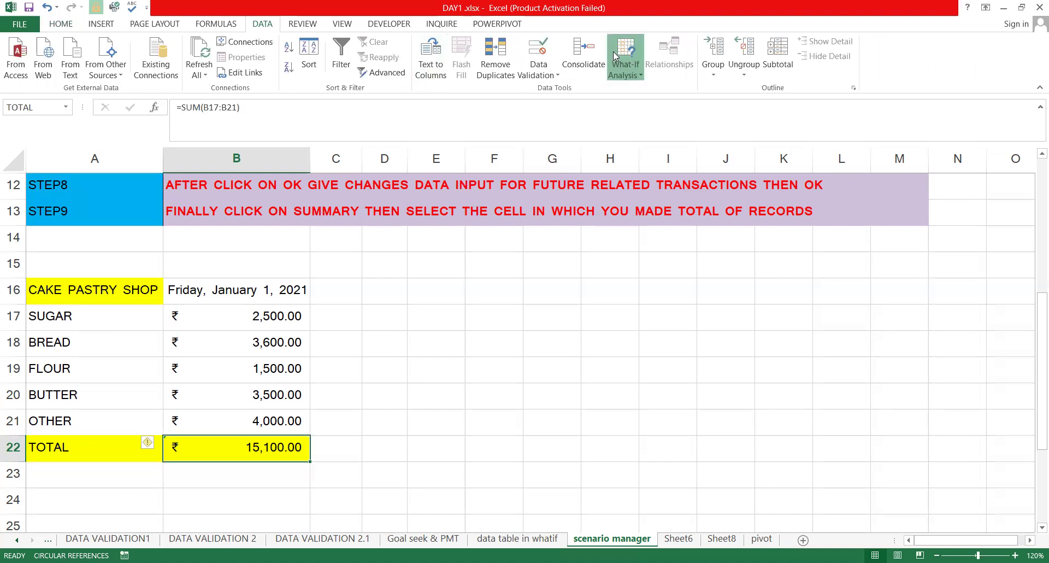
click(613, 60)
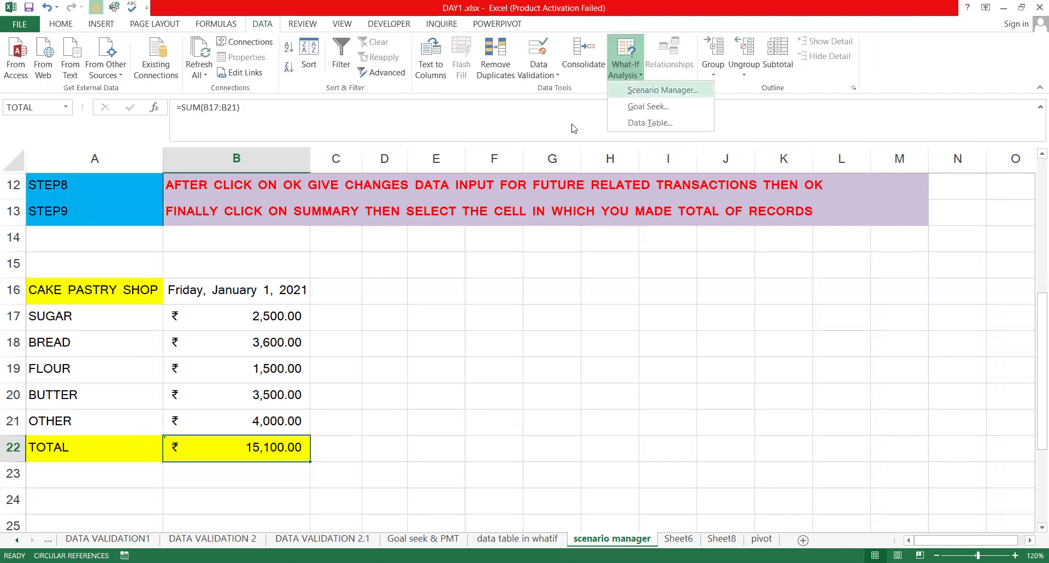
key(Return)
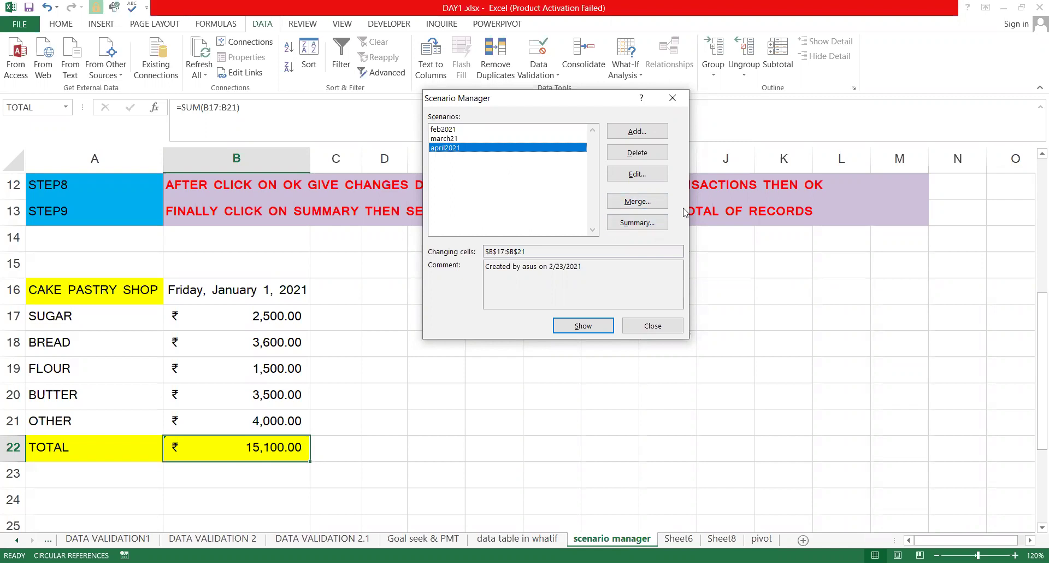
click(650, 222)
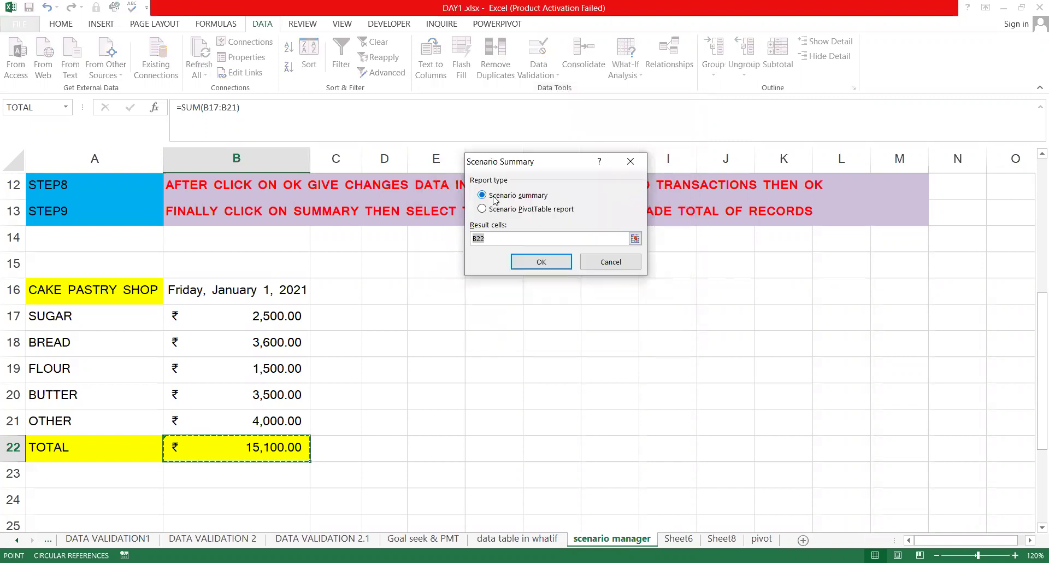
key(BackSpace)
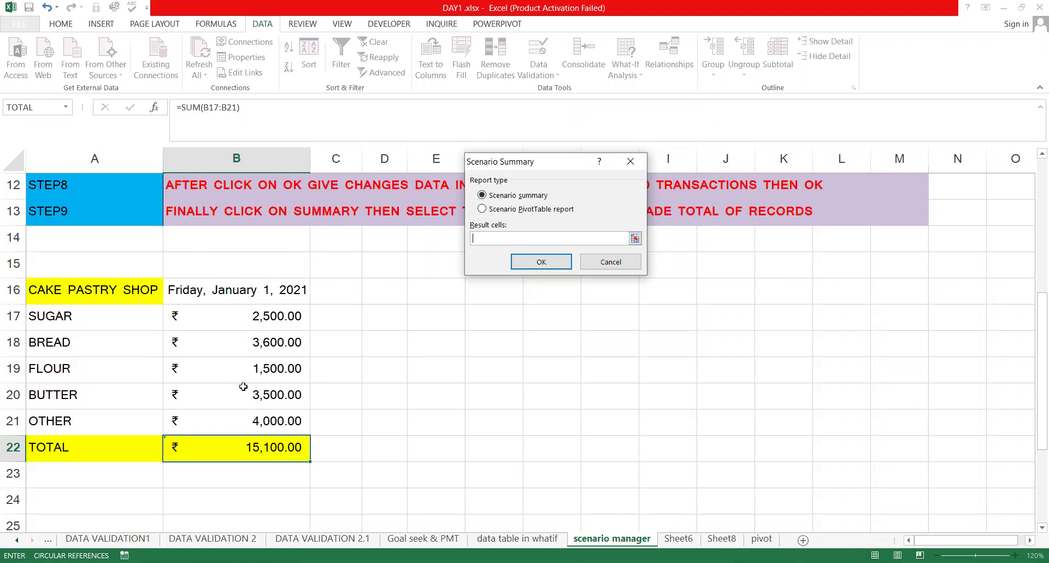
click(255, 447)
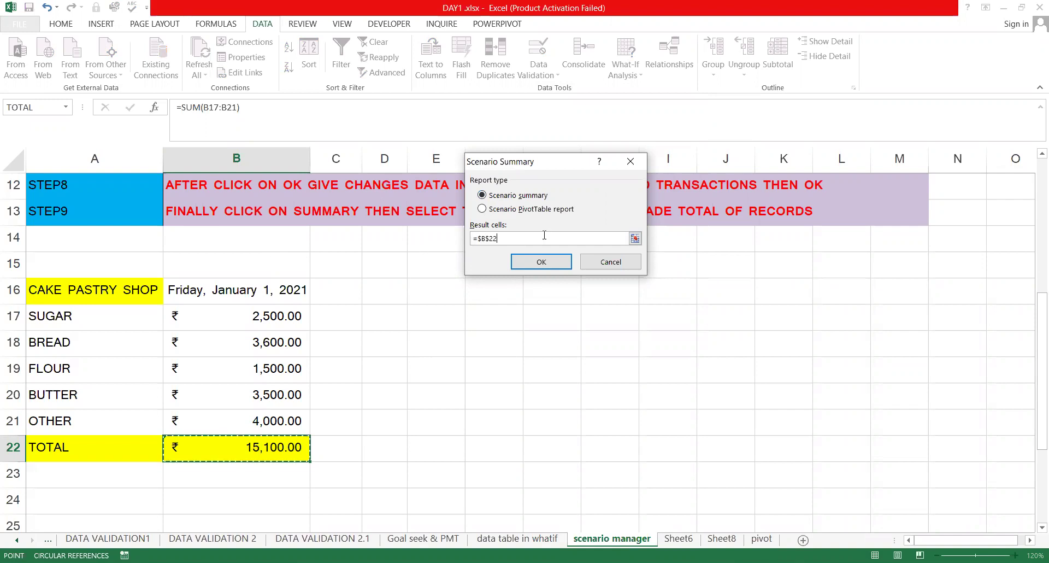
click(525, 262)
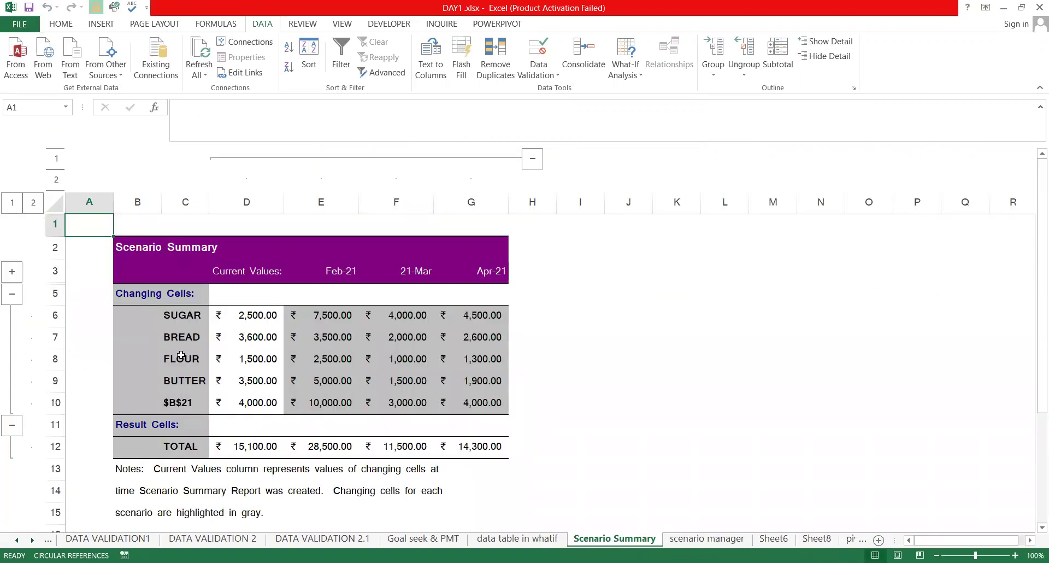
click(178, 380)
click(187, 446)
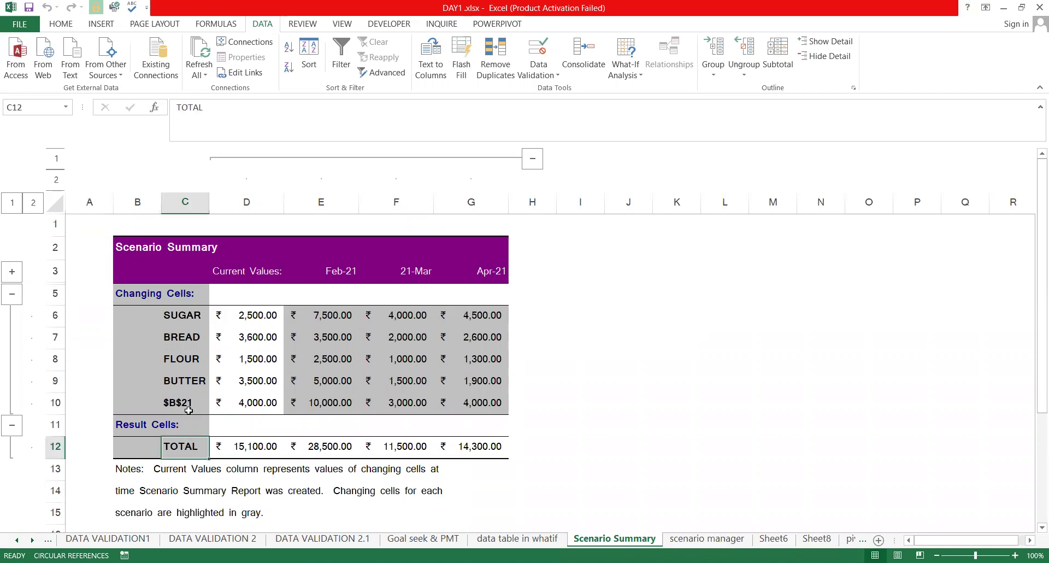
click(188, 404)
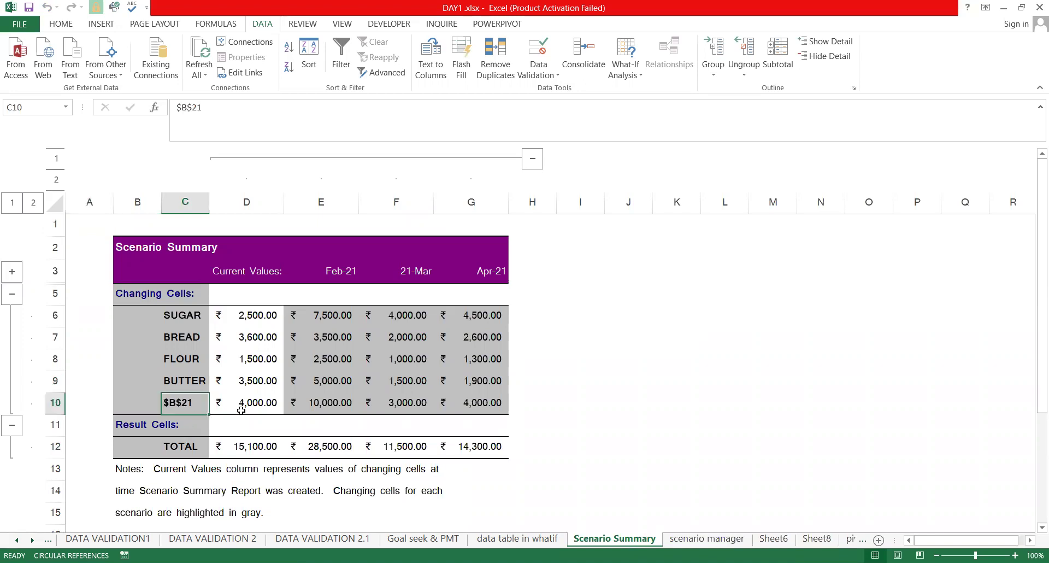
click(186, 323)
key(Down)
key(Down)
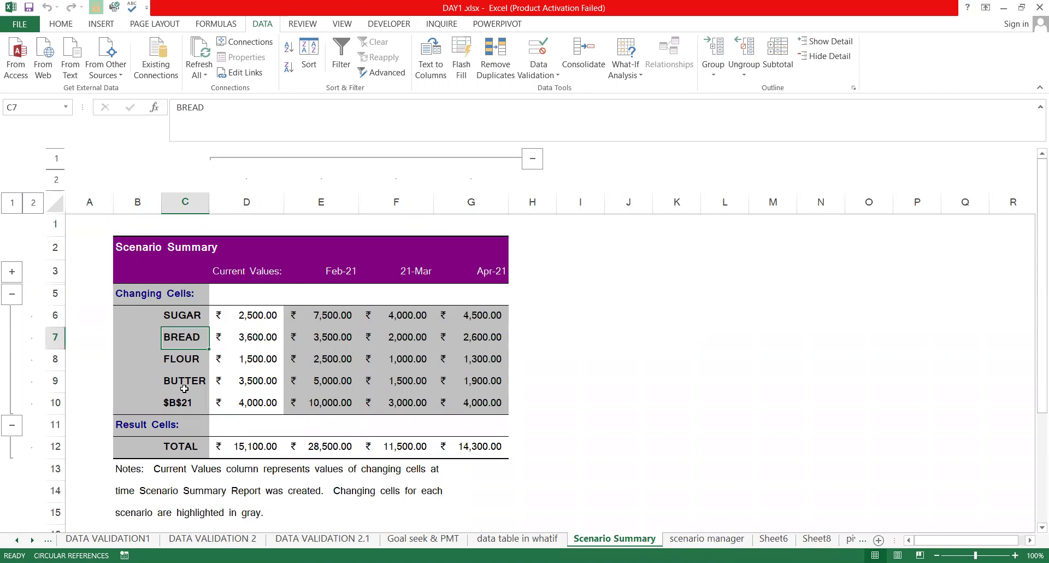
click(204, 395)
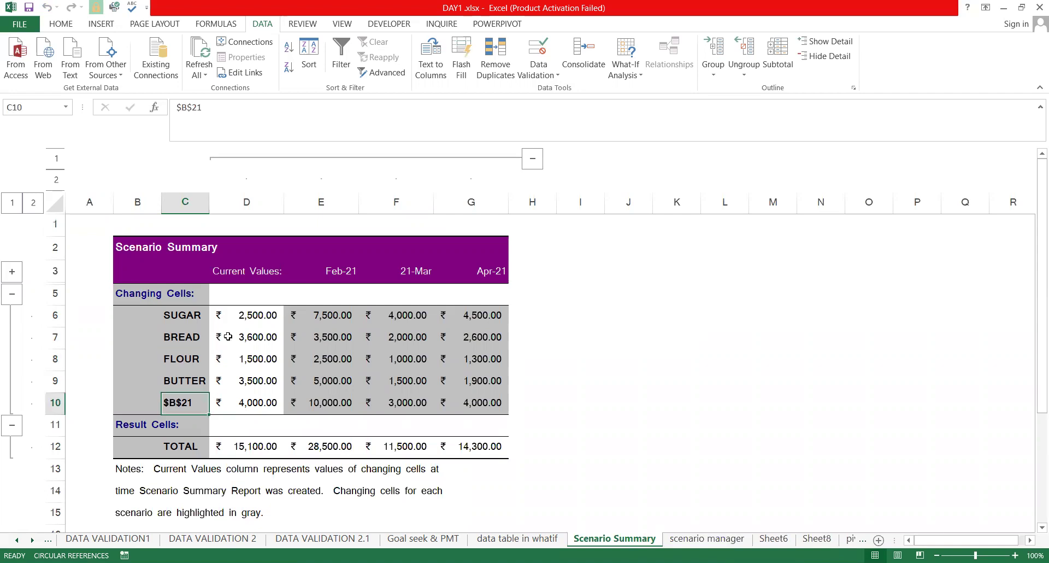
click(241, 318)
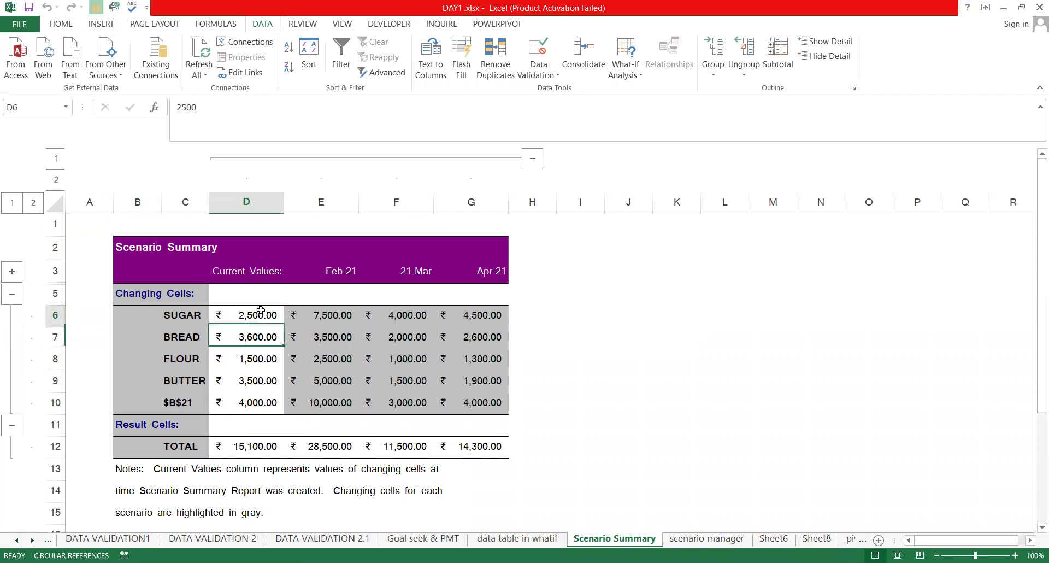
click(247, 441)
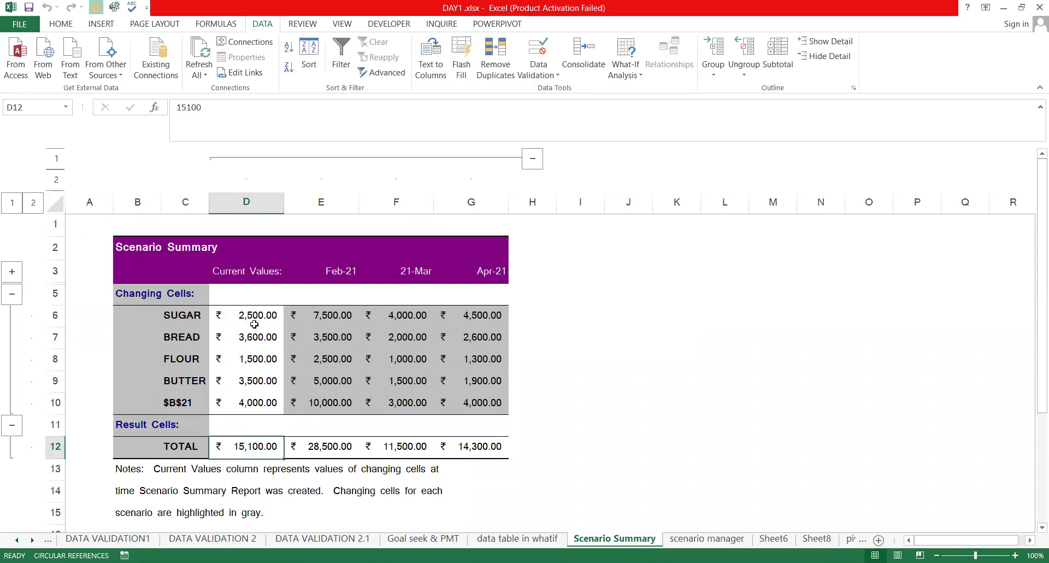
click(251, 319)
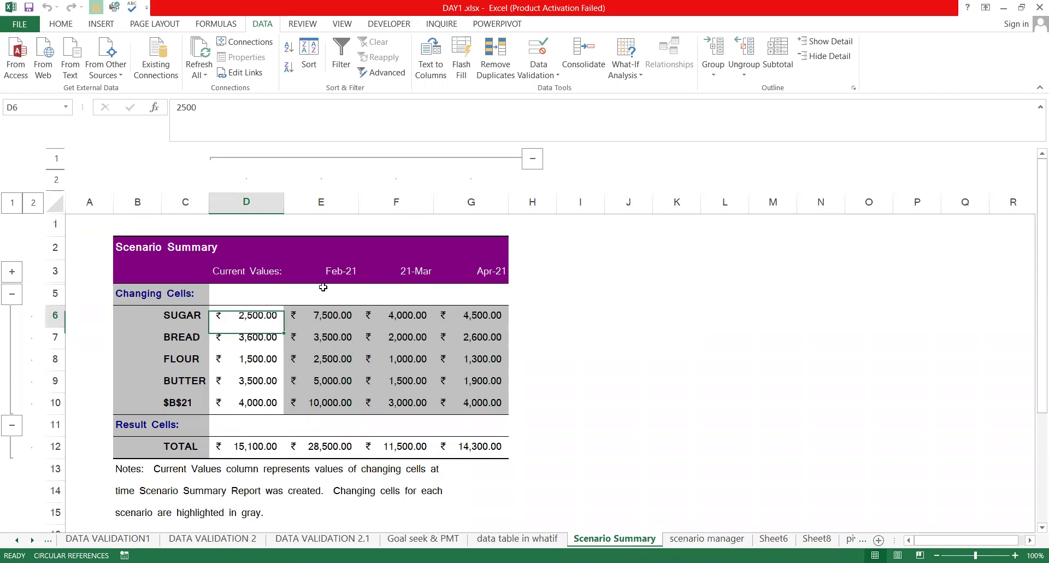
click(317, 323)
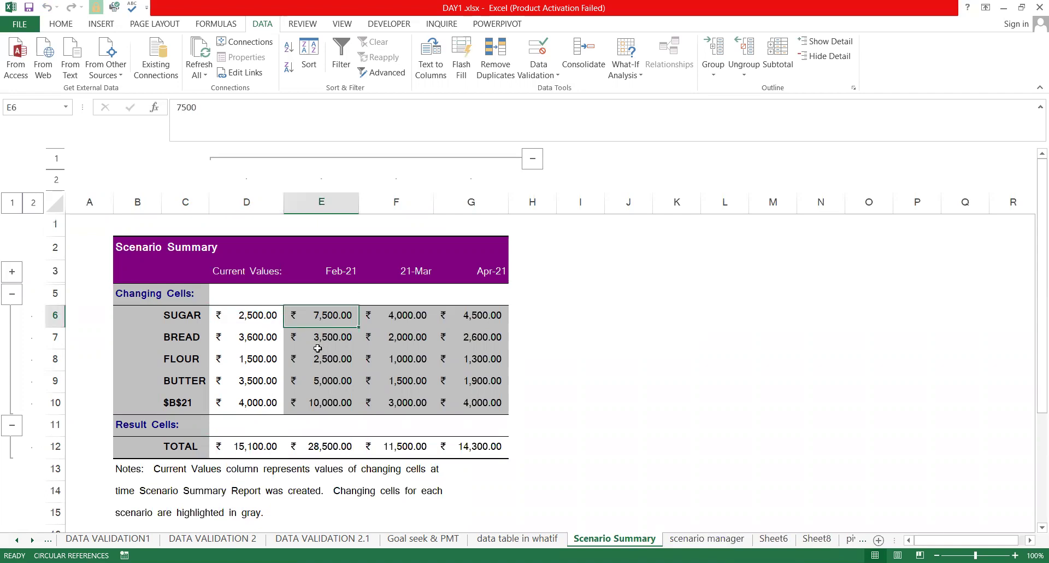
click(318, 343)
click(322, 402)
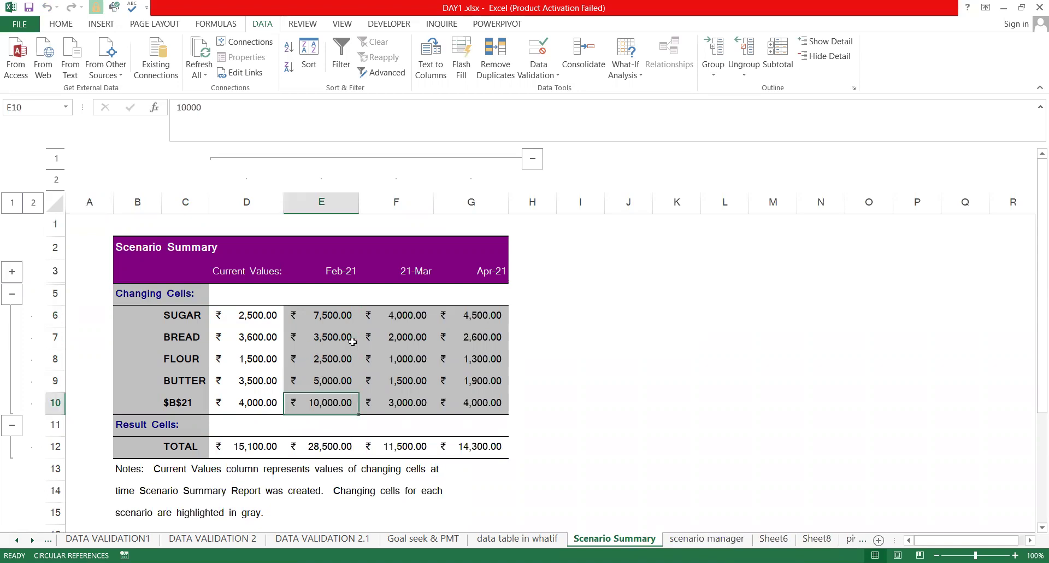
click(384, 324)
click(407, 380)
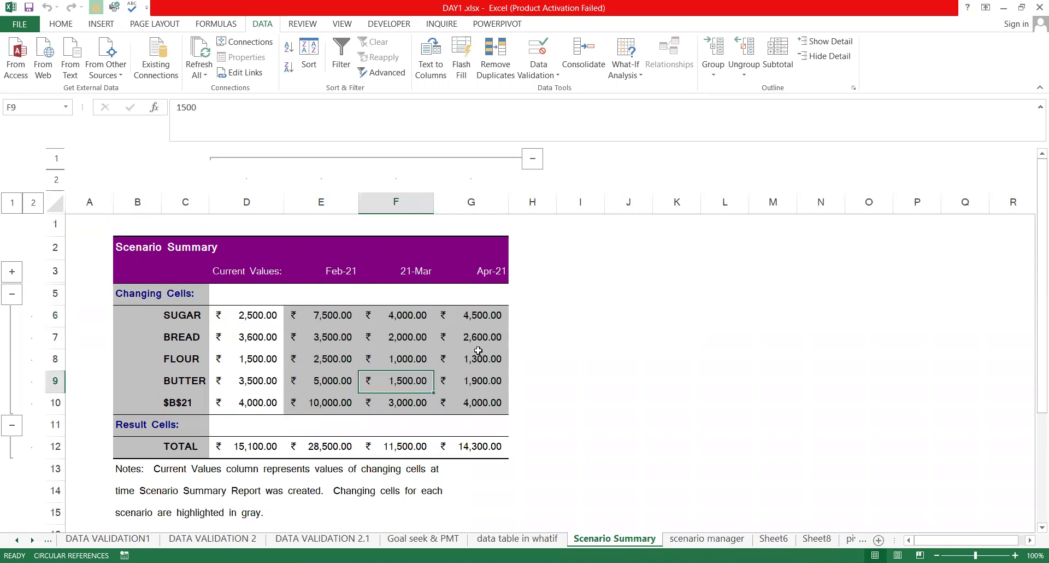
click(473, 403)
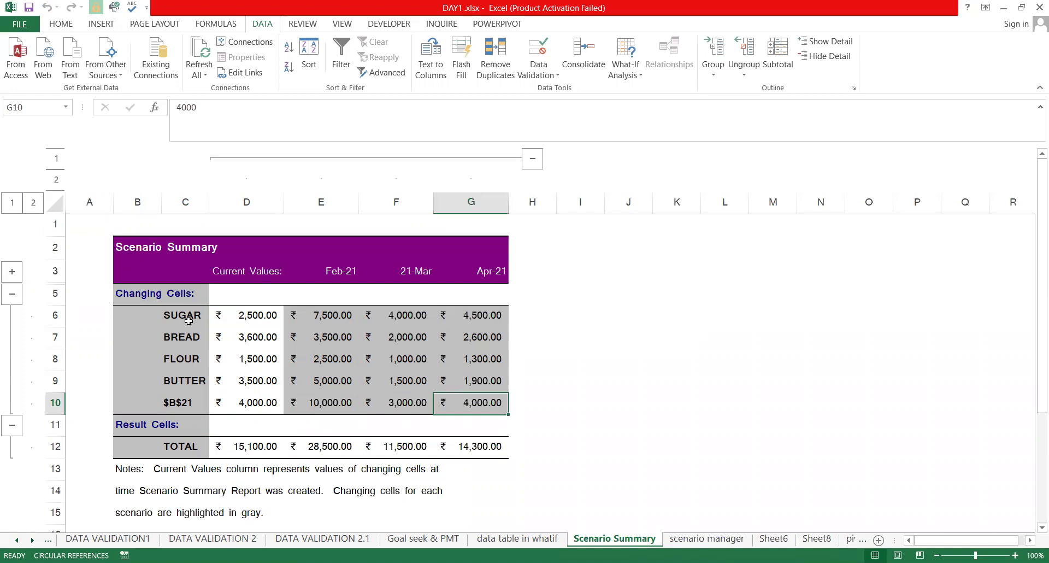
click(660, 245)
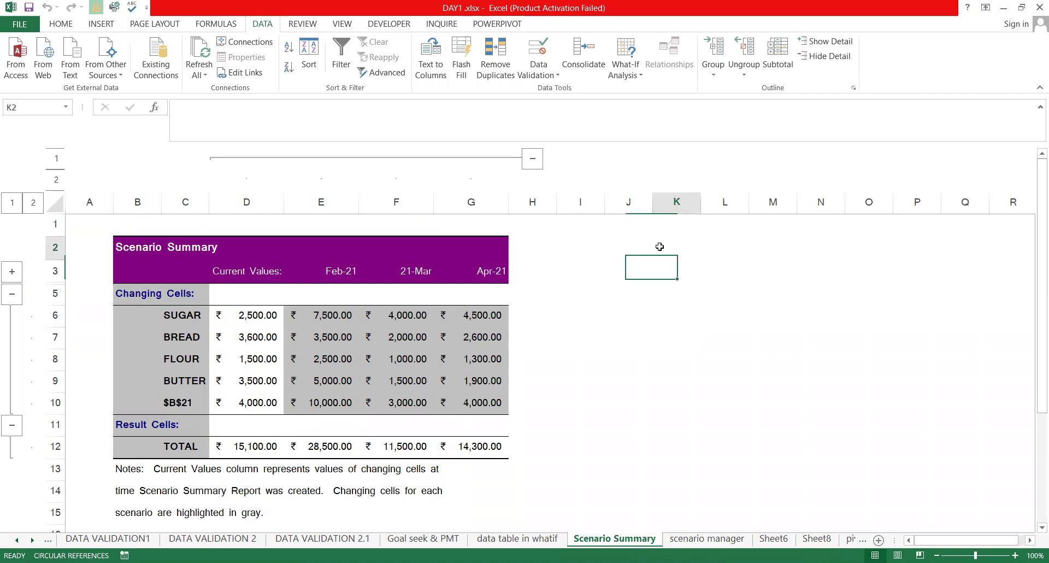
click(81, 205)
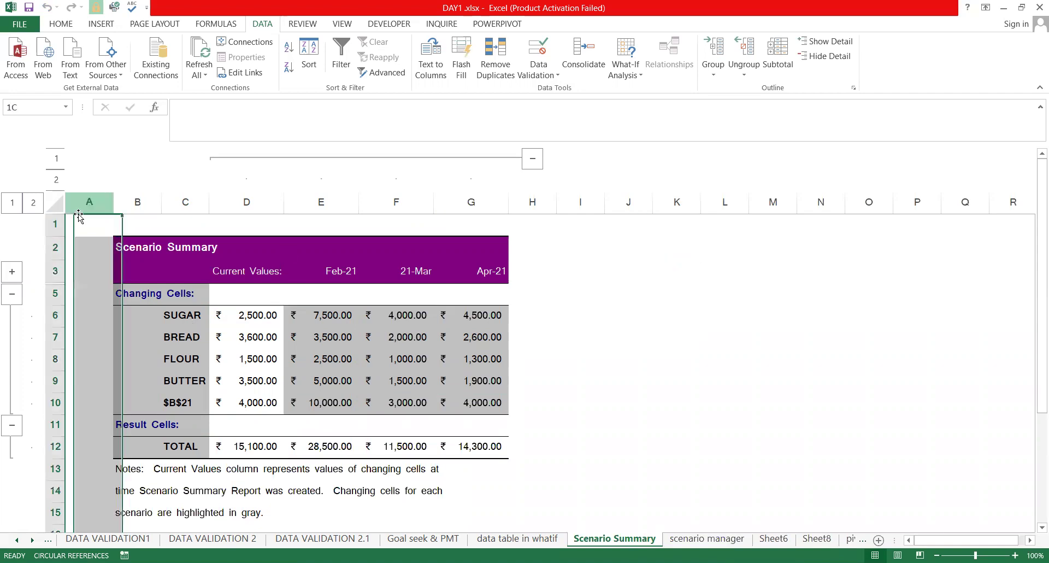
click(165, 248)
click(524, 232)
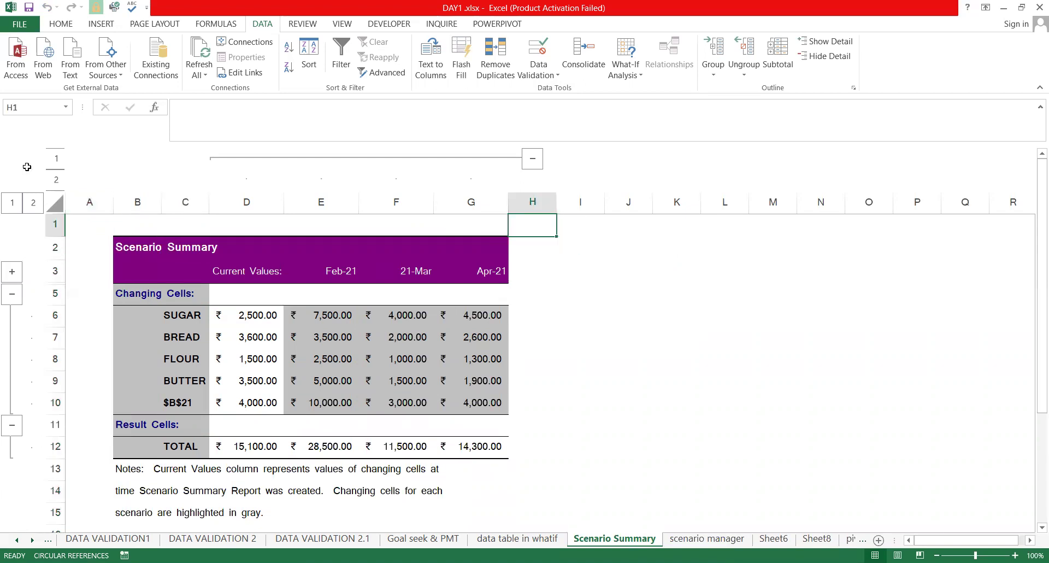
Test the outline levels and column group on the whole sheet, then clear the outline
key(ctrl+a)
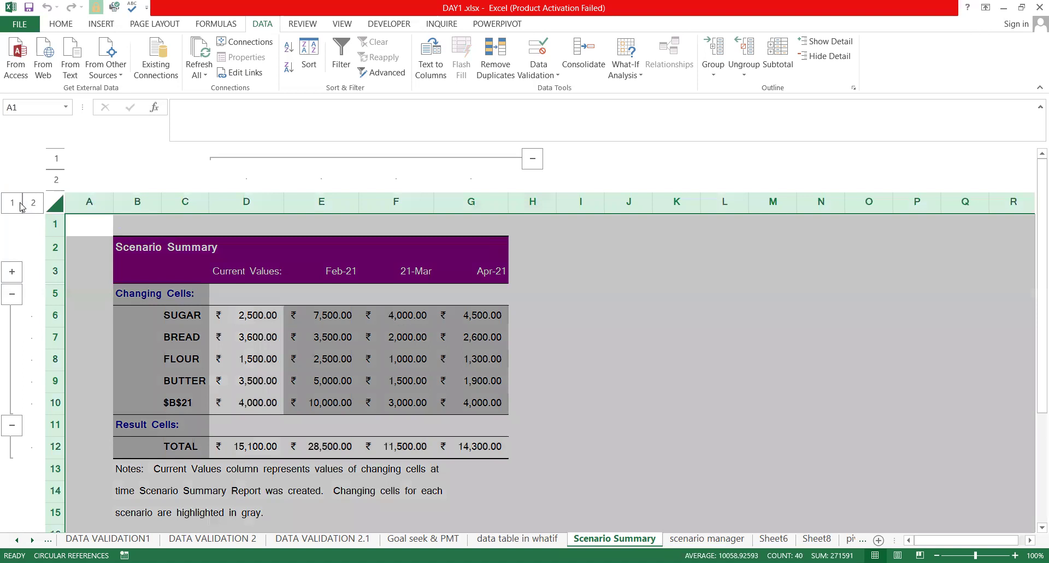
click(15, 204)
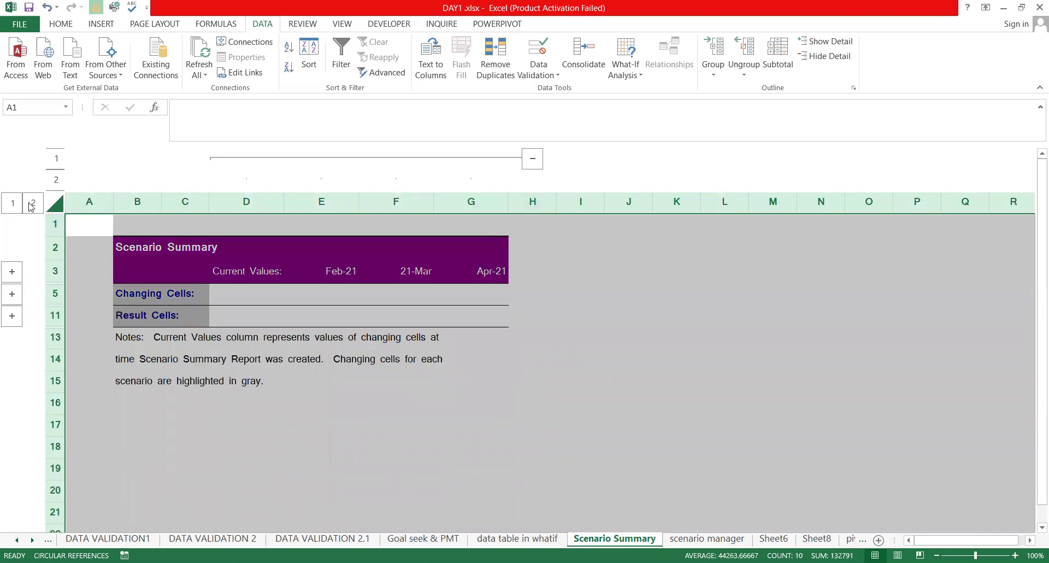
click(621, 248)
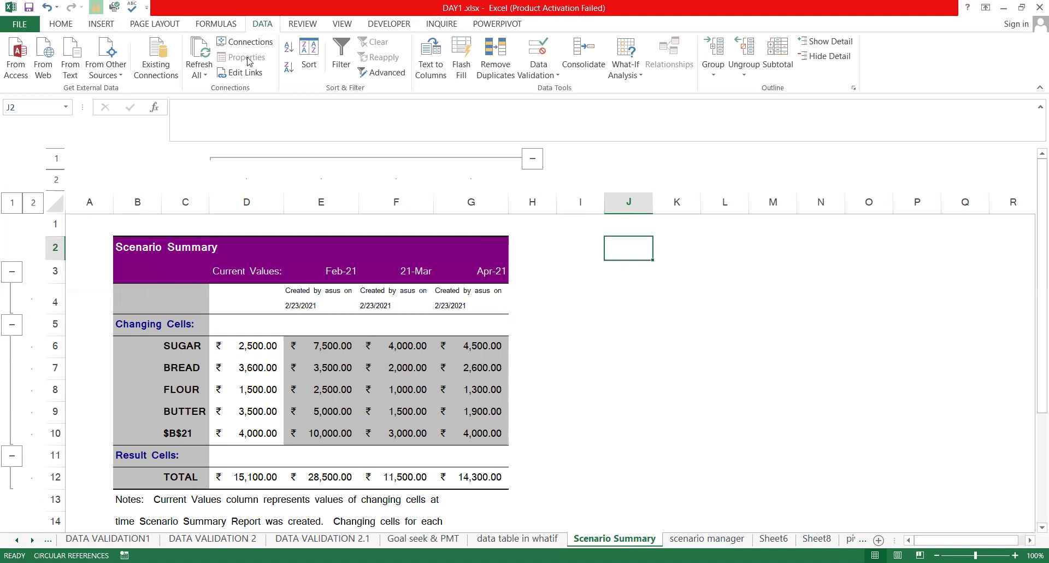
click(533, 159)
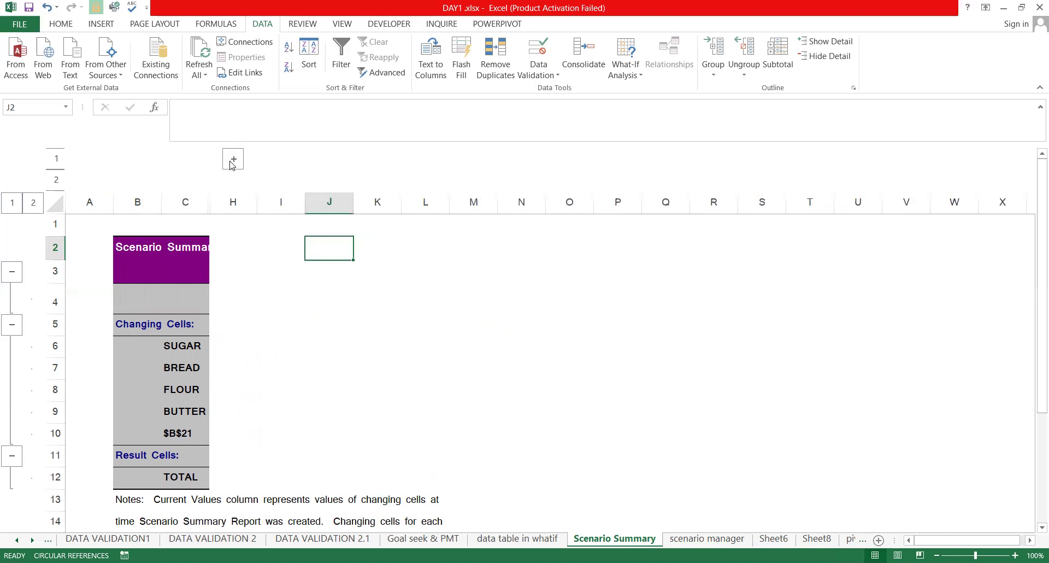
click(57, 178)
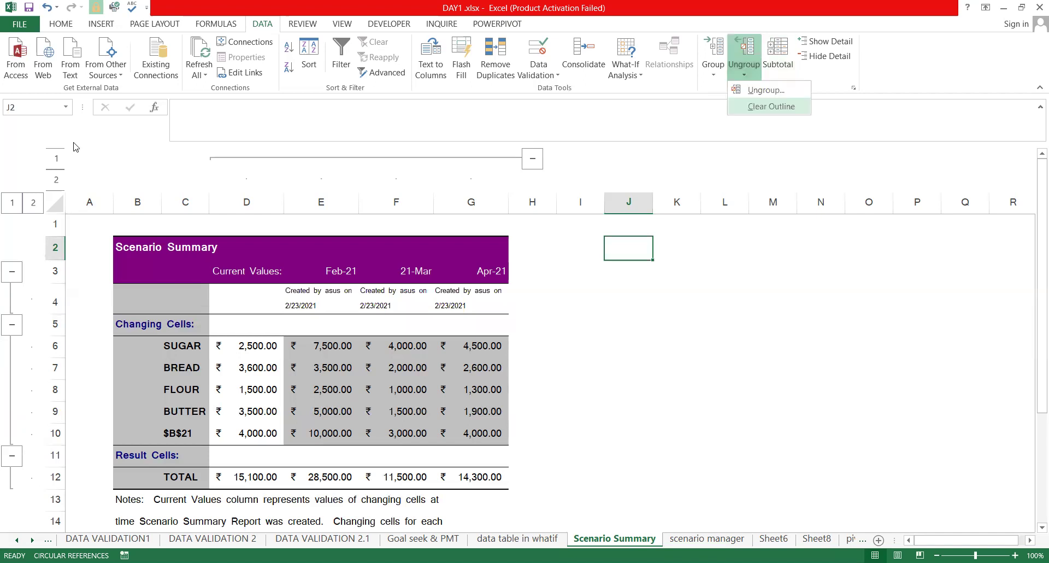
click(755, 106)
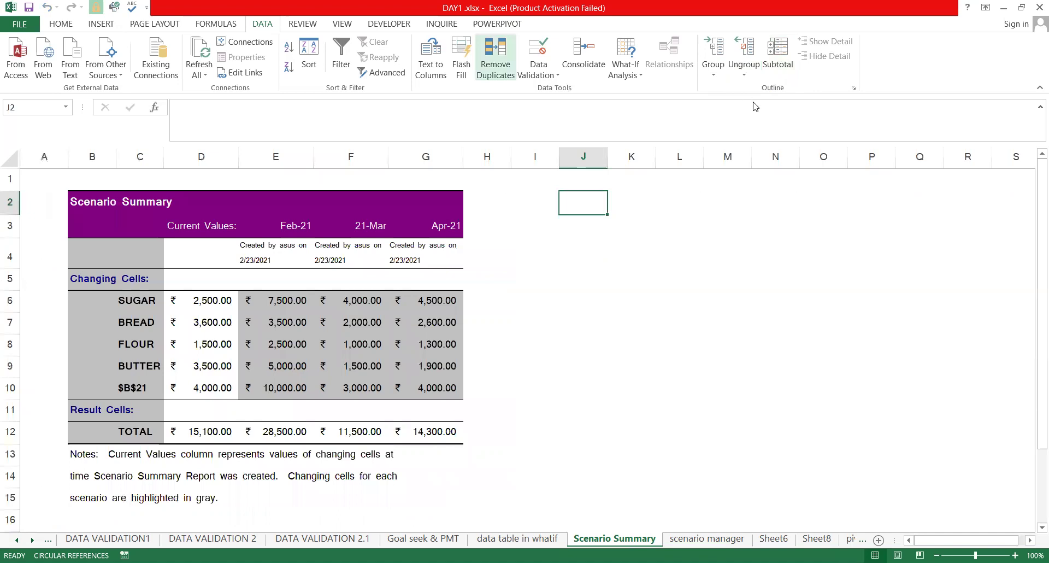
Delete the creation-note row, Changing Cells heading, Result Cells row and notes rows 10–12
click(557, 323)
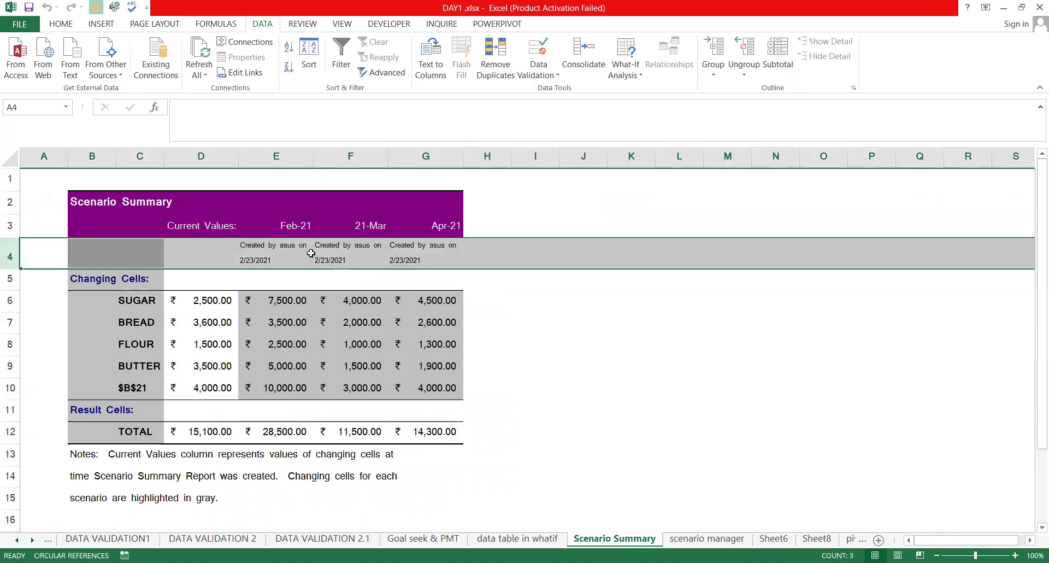
key(ctrl+minus)
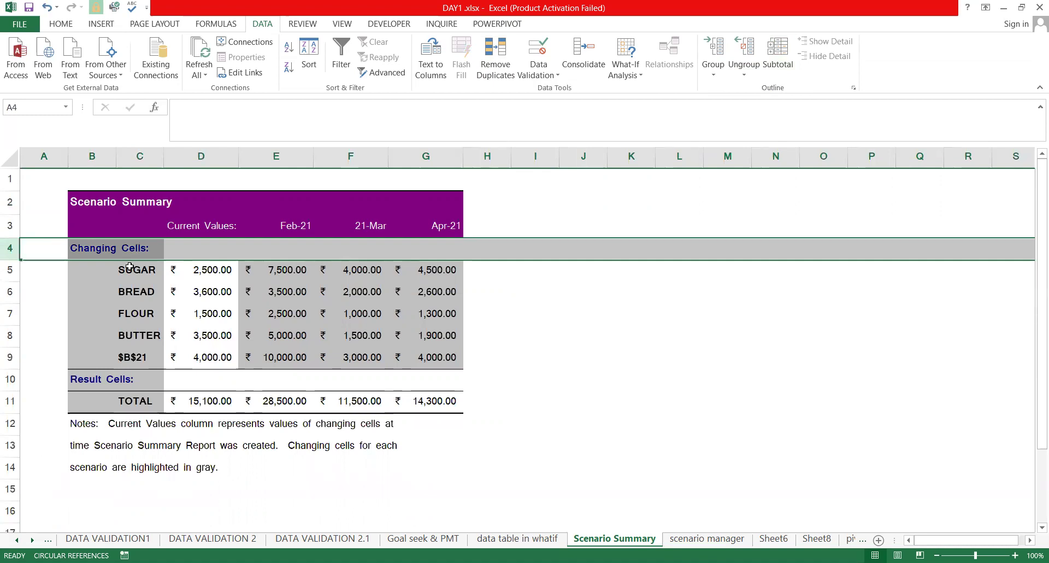
key(ctrl+minus)
click(9, 358)
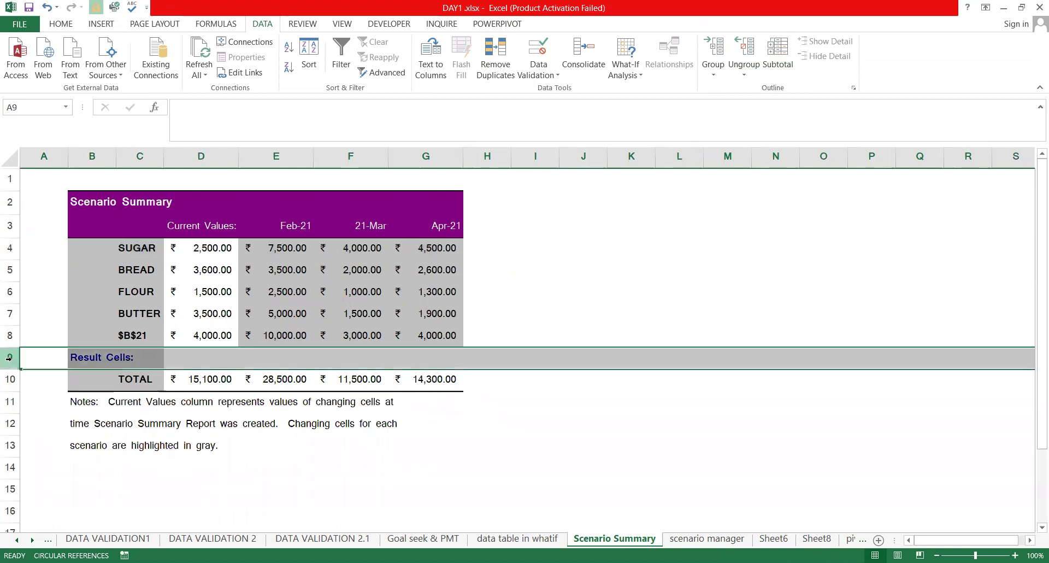
key(ctrl+minus)
click(9, 383)
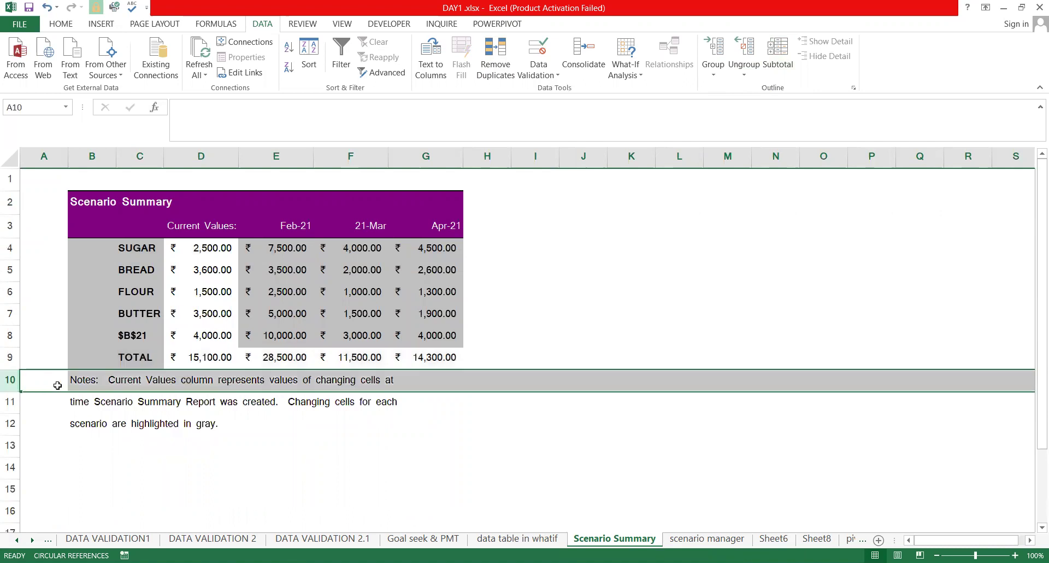
click(83, 383)
drag(4, 382, 7, 434)
key(Delete)
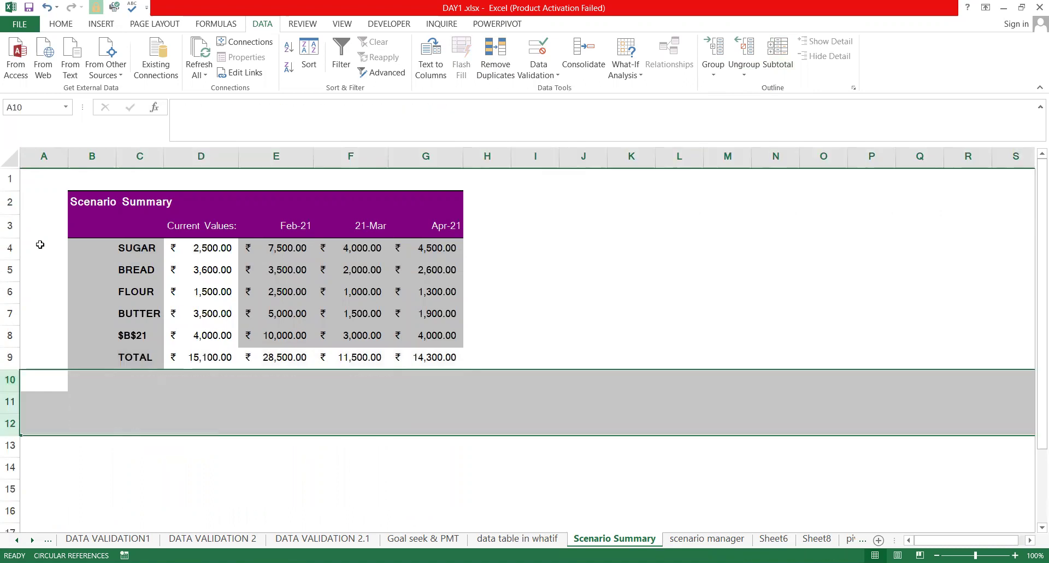
Delete the empty column A and empty row 1 from the summary
click(52, 163)
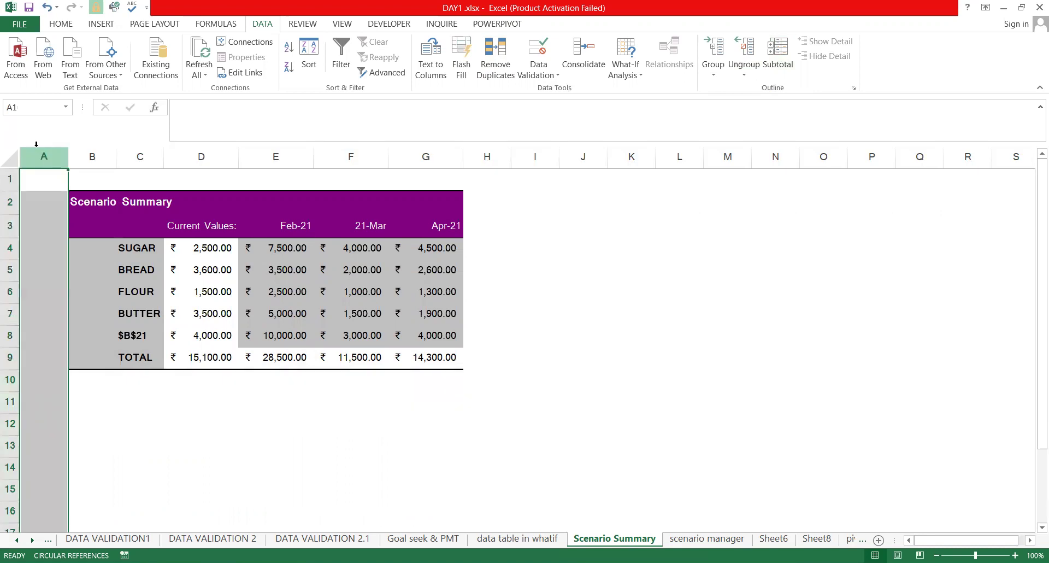
key(ctrl+minus)
click(9, 177)
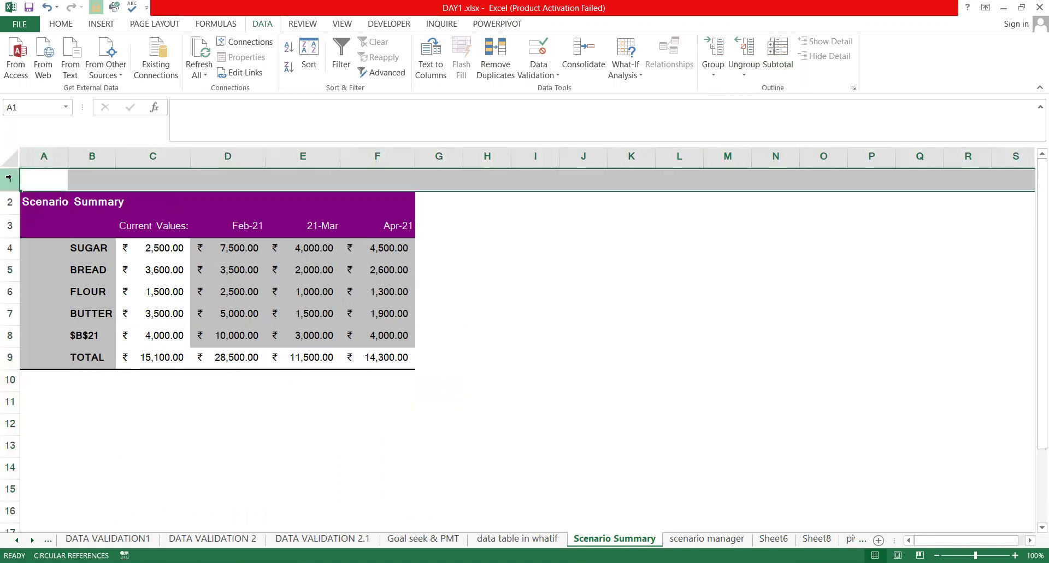
key(ctrl+minus)
click(96, 339)
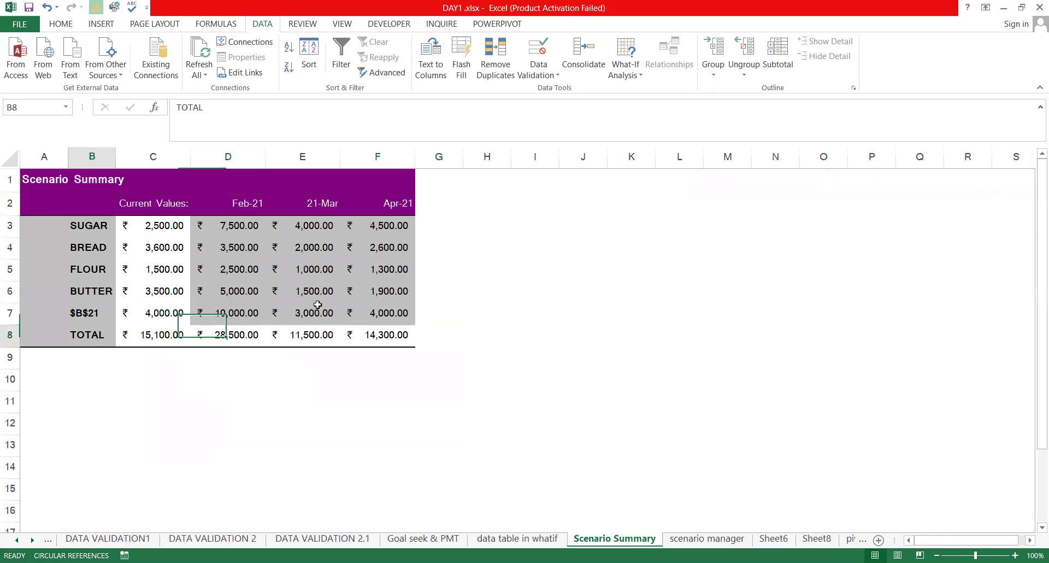
Give the TOTAL row B8:F8 all borders, underline, bold and a yellow fill
drag(378, 316, 384, 341)
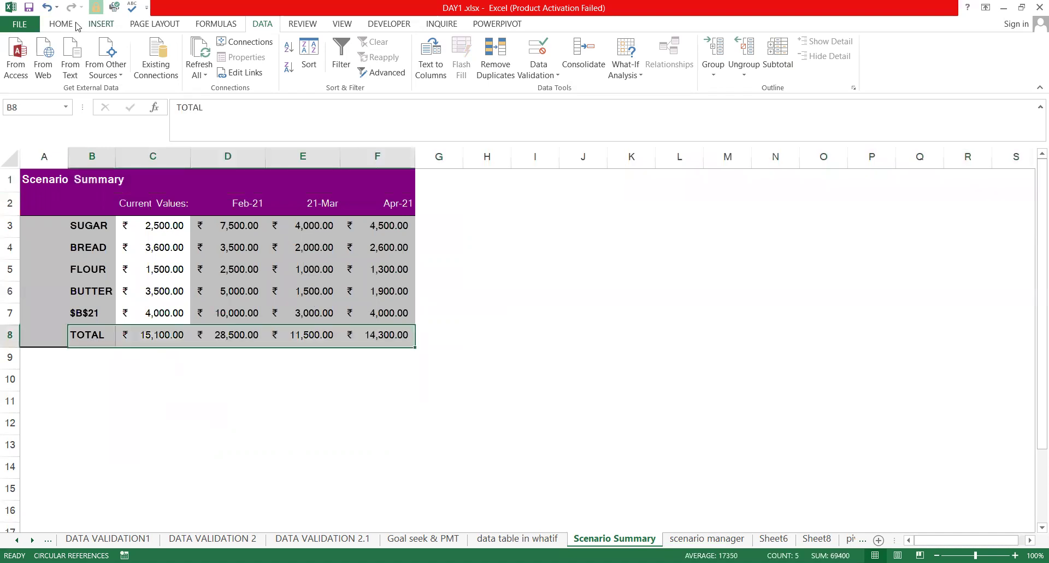
scroll(184, 73, up, 4)
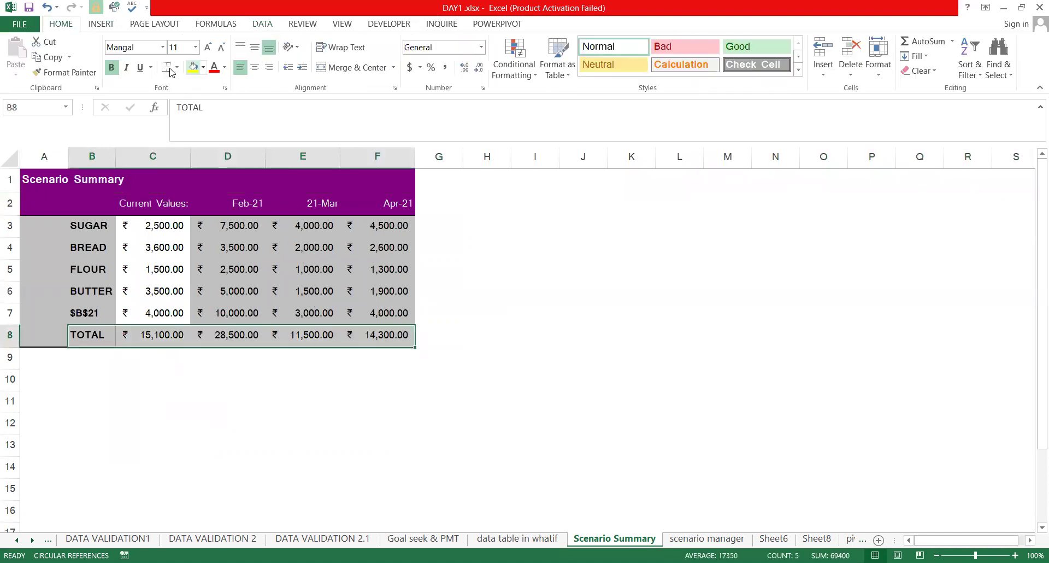
click(177, 67)
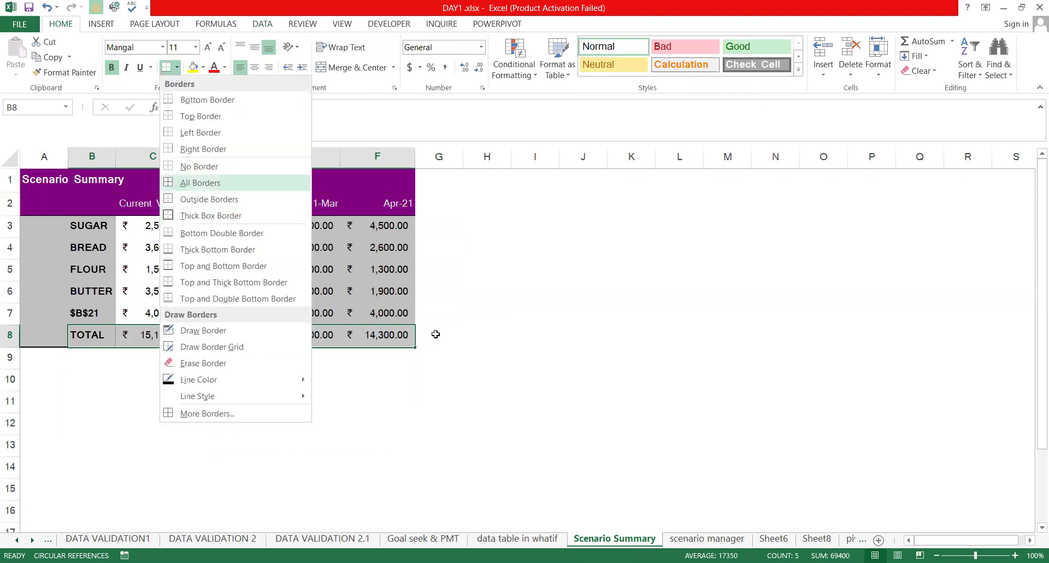
click(232, 183)
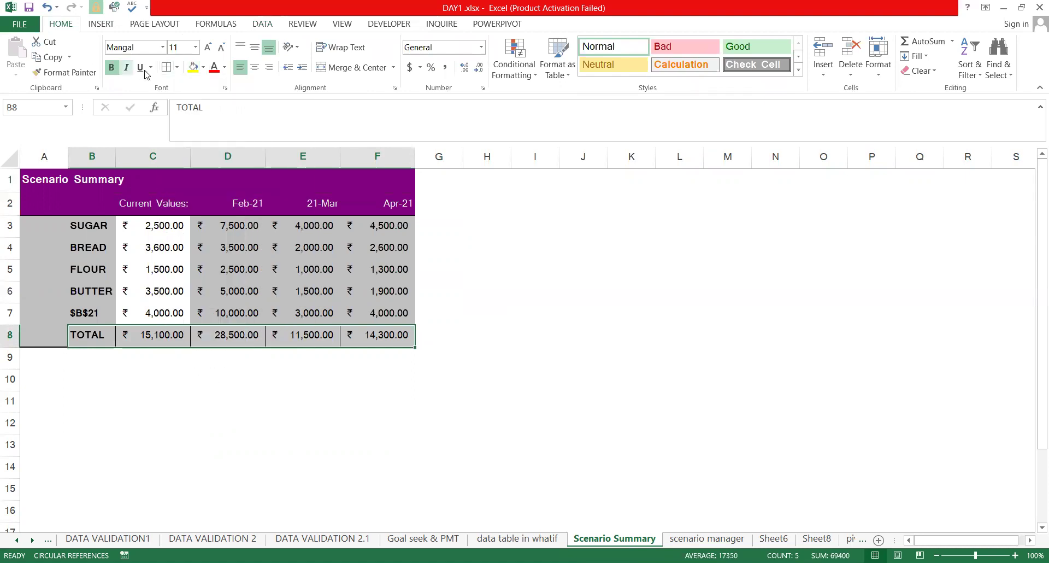
key(ctrl+u)
click(111, 67)
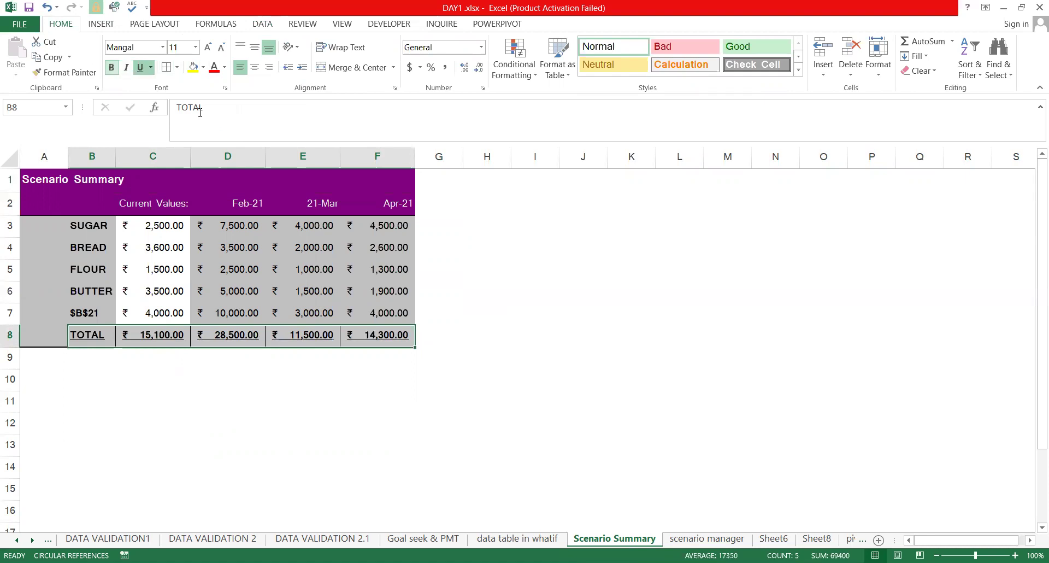
click(631, 203)
drag(75, 346, 383, 333)
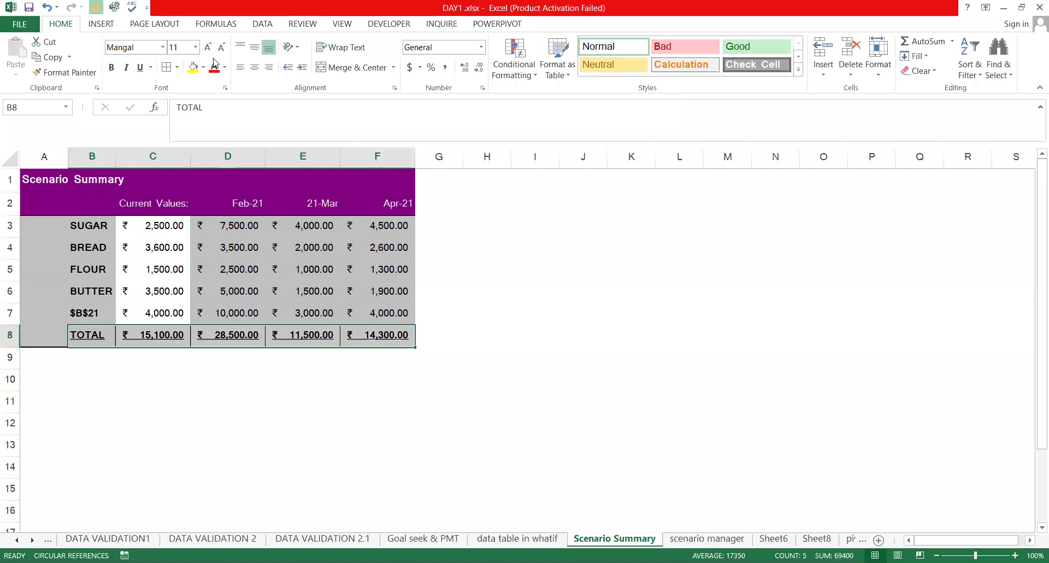
click(625, 250)
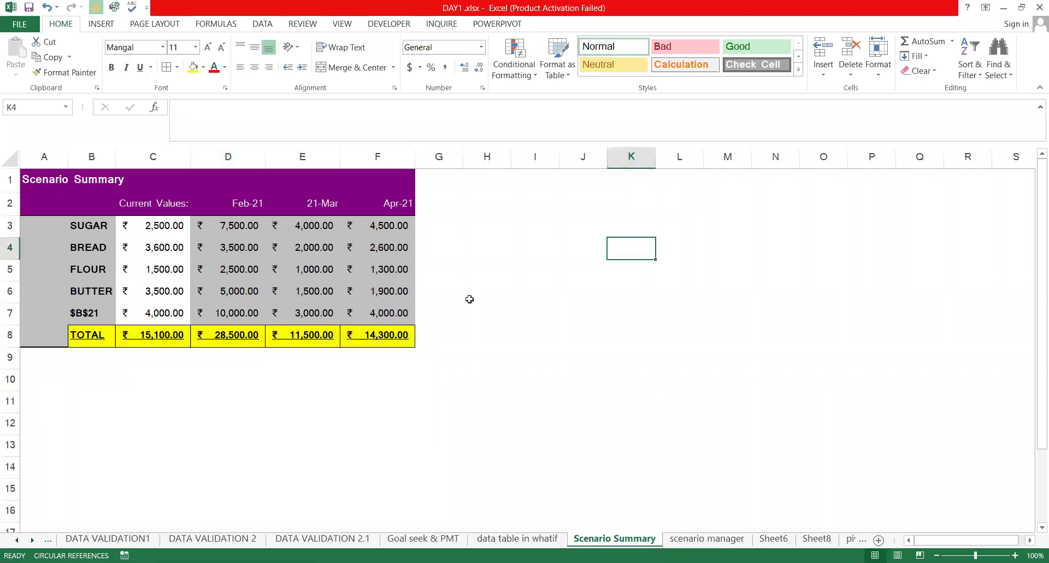
Move the Scenario Summary title from A1 to B1 and delete the empty column A
click(40, 243)
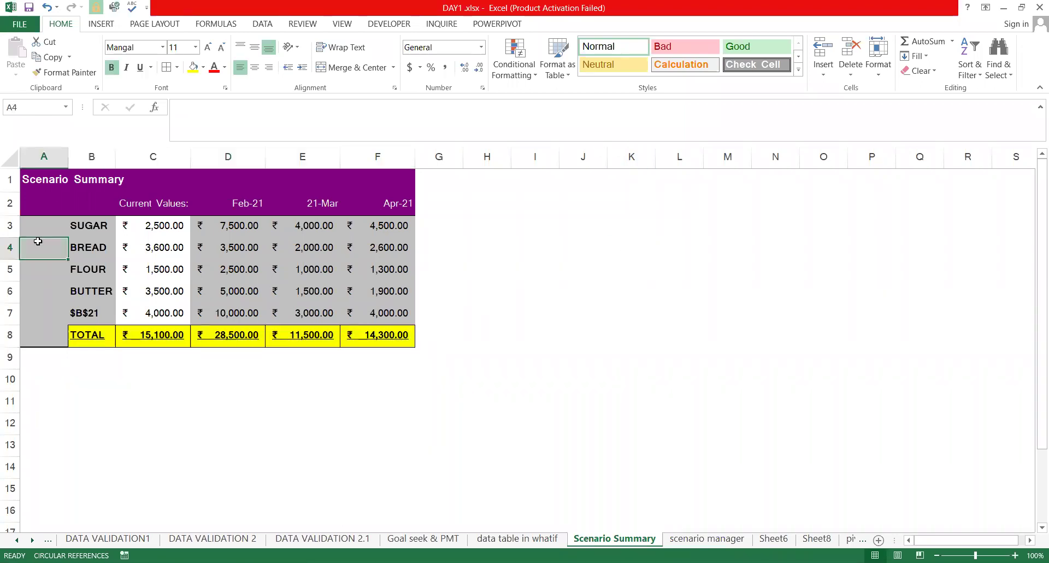
click(56, 187)
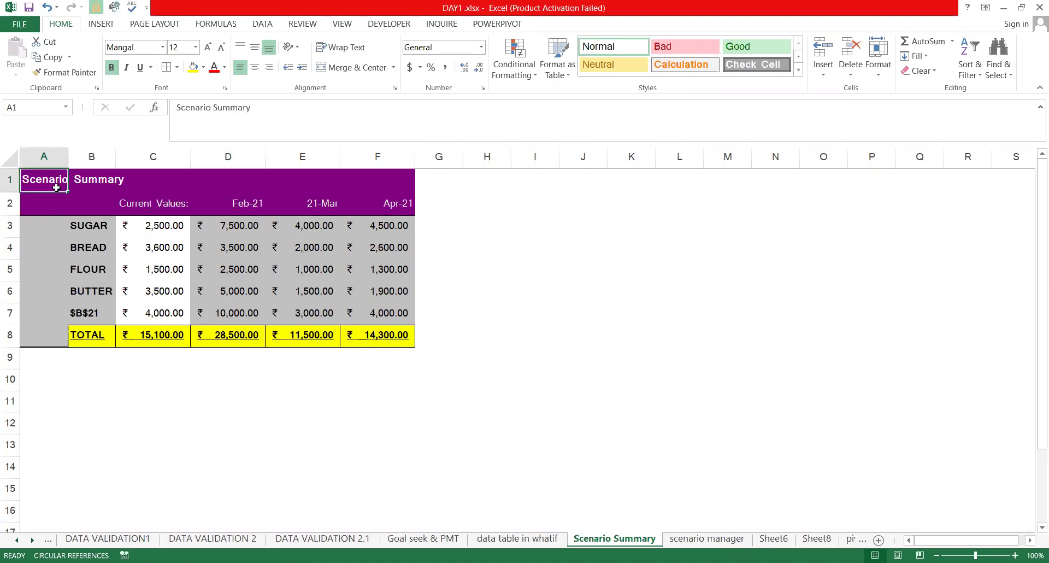
drag(56, 187, 104, 188)
key(Left)
key(ctrl+space)
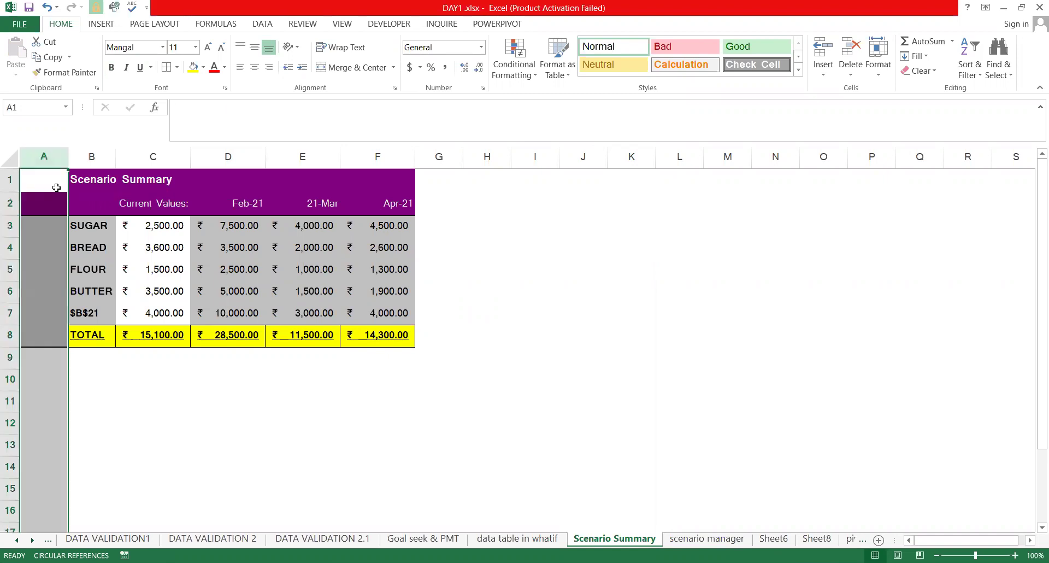
key(ctrl+minus)
click(476, 281)
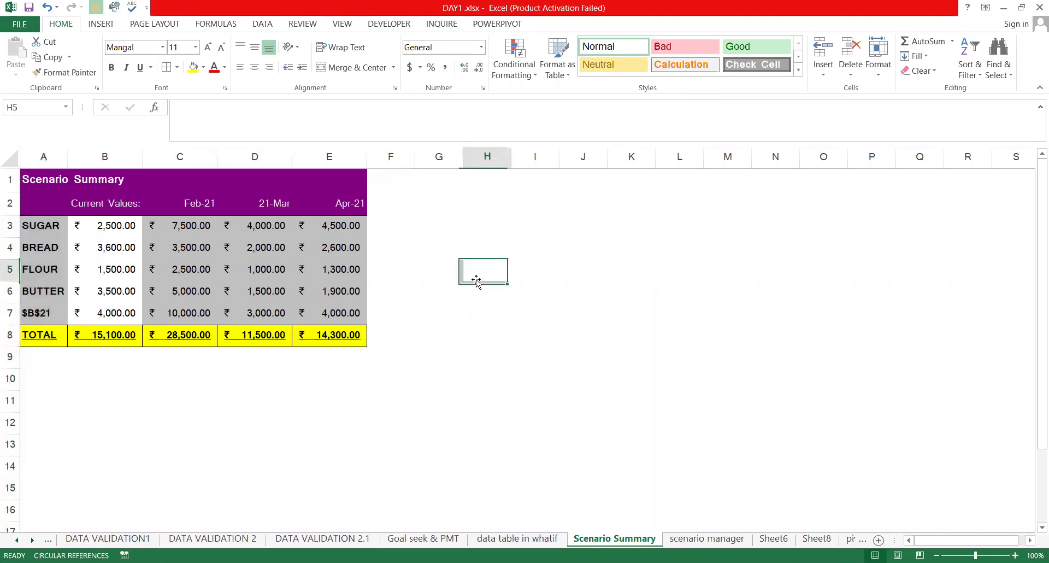
drag(476, 282, 476, 281)
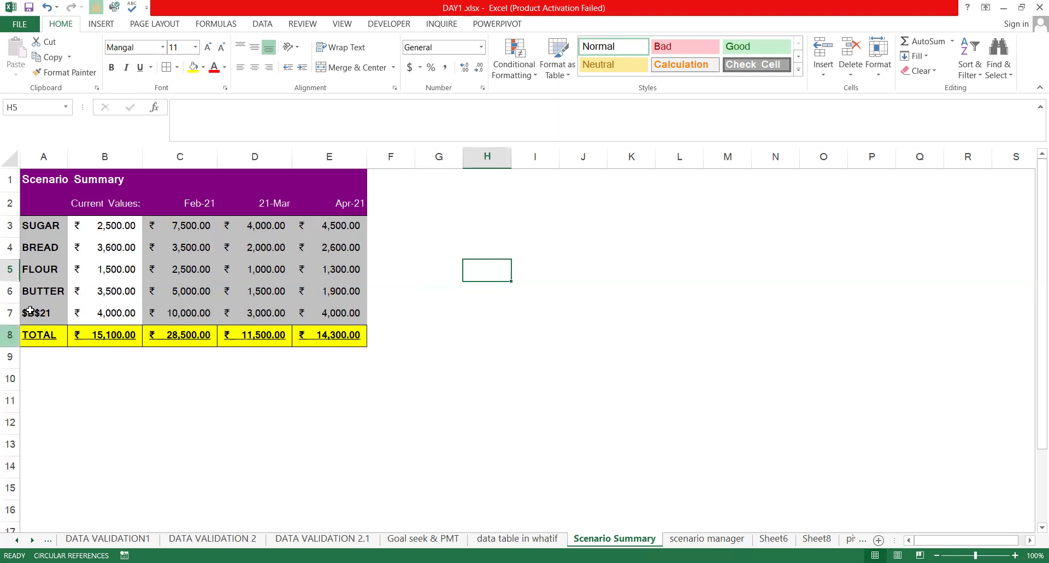
click(46, 296)
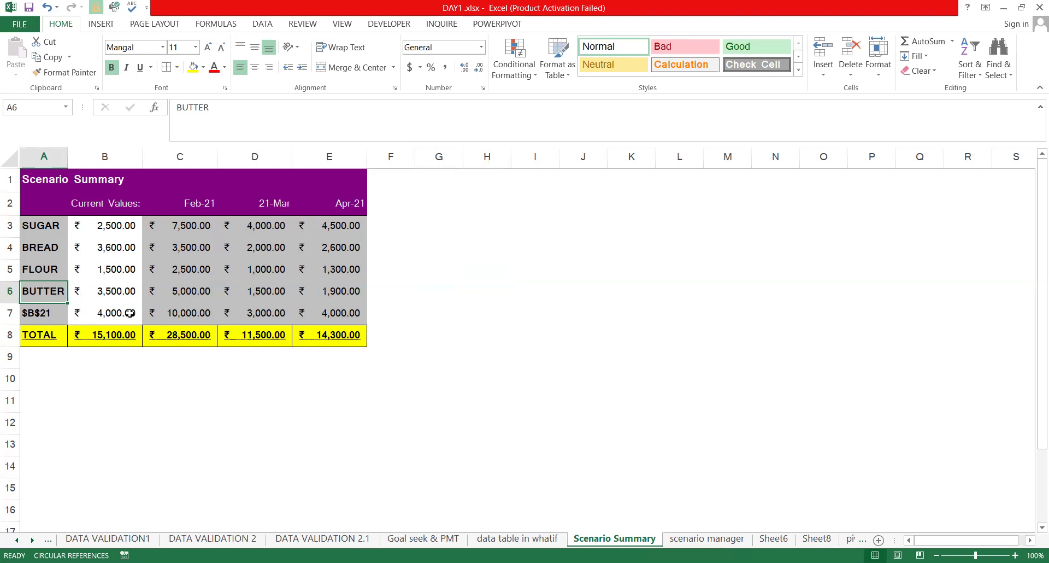
click(484, 230)
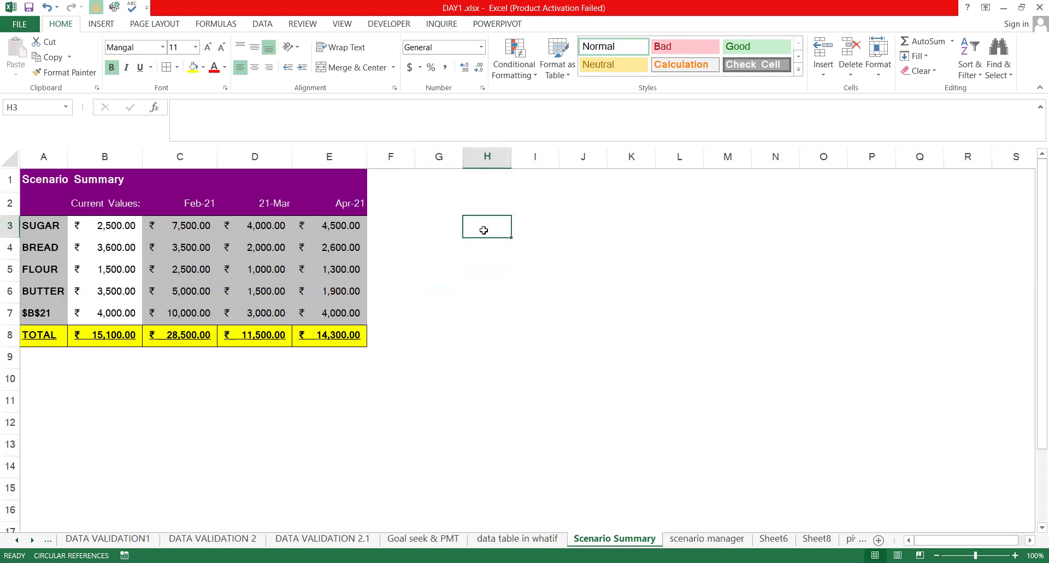
text(SJOE)
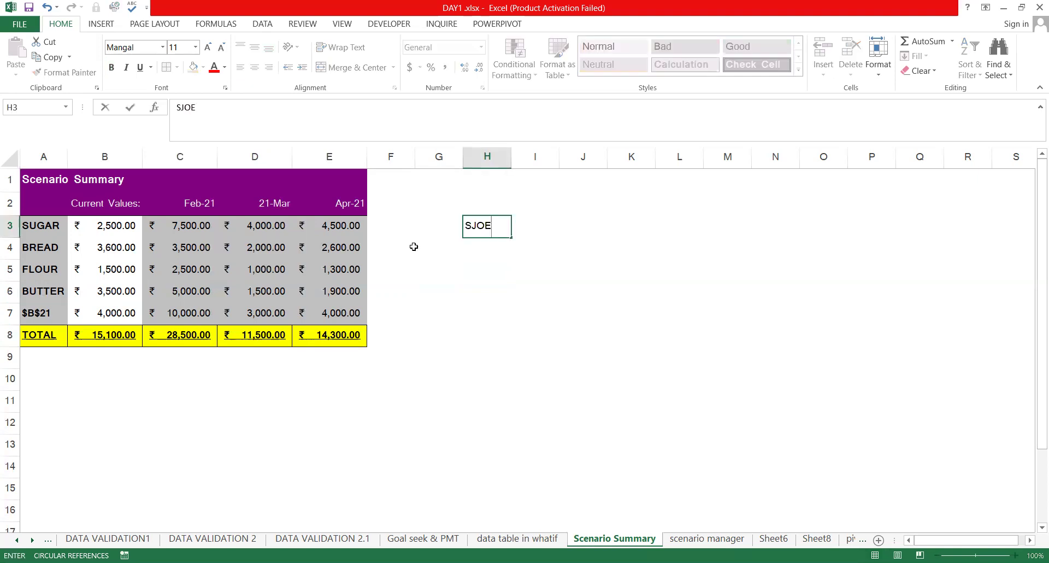
key(BackSpace)
key(BackSpace)
key(BackSpace)
text(HOES)
key(Return)
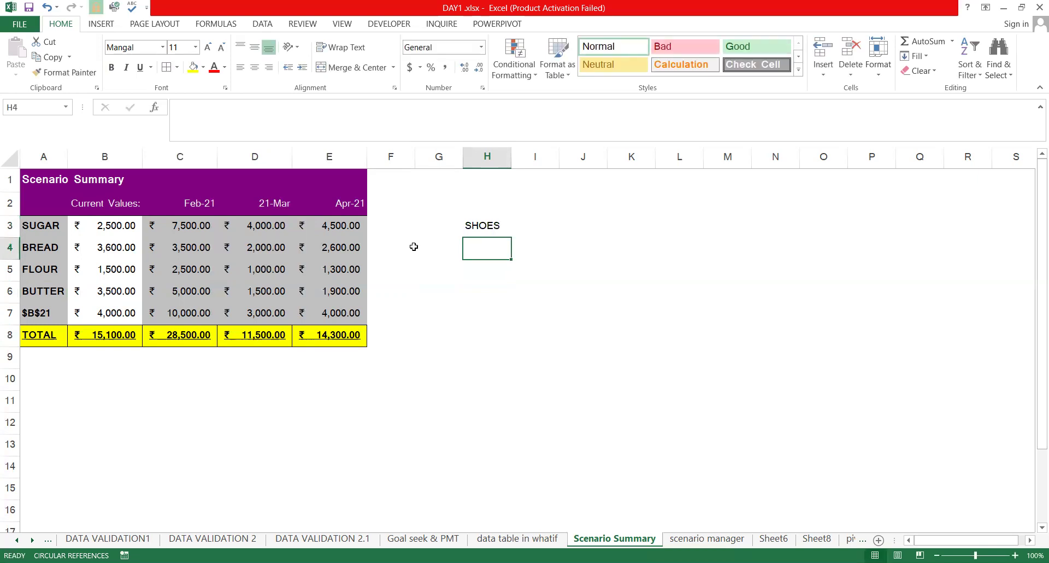
text(9)
key(Return)
text(8)
key(Return)
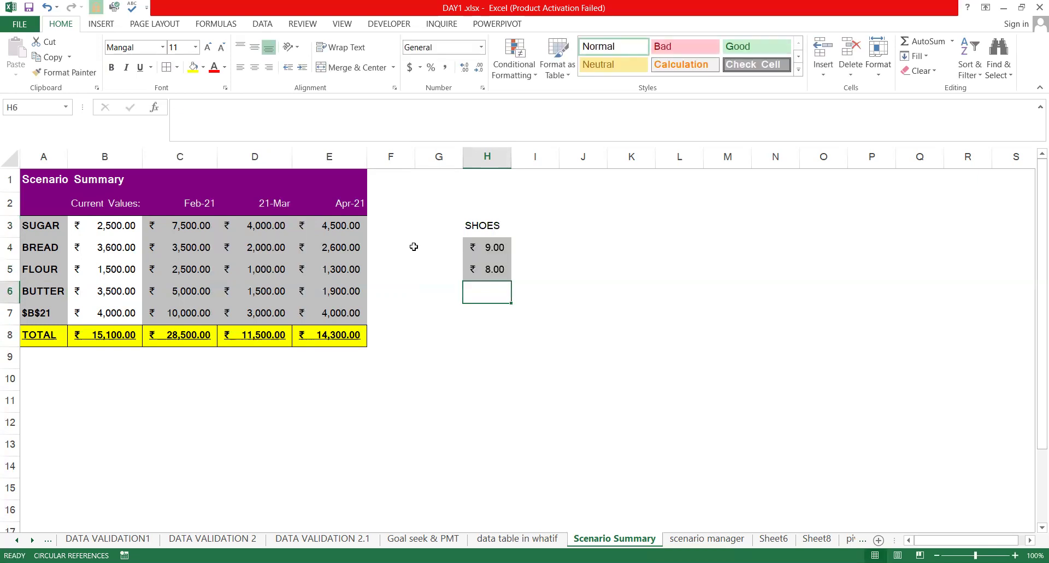
text(10)
key(Return)
key(ctrl+space)
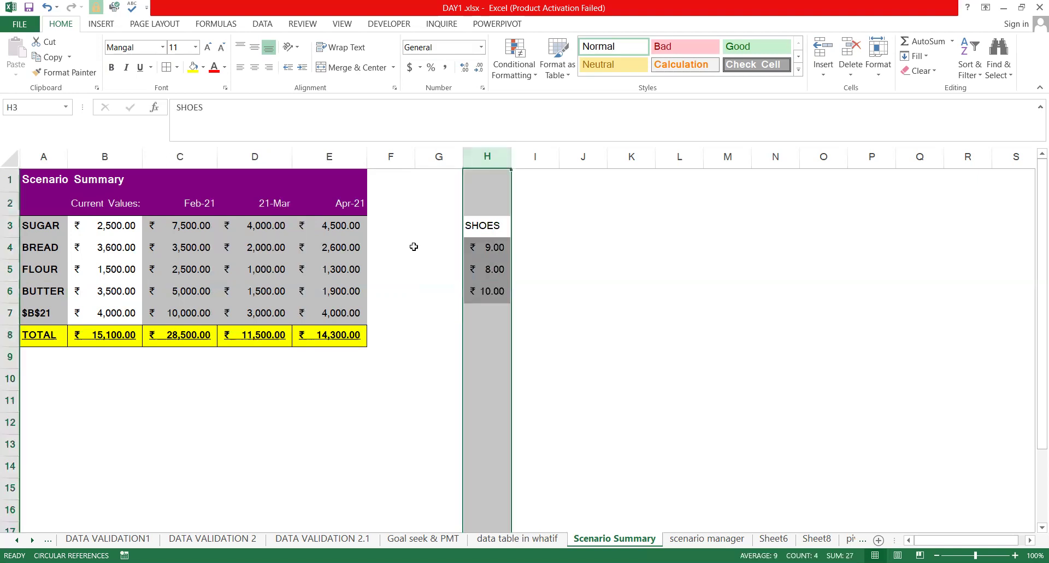
key(Delete)
click(518, 223)
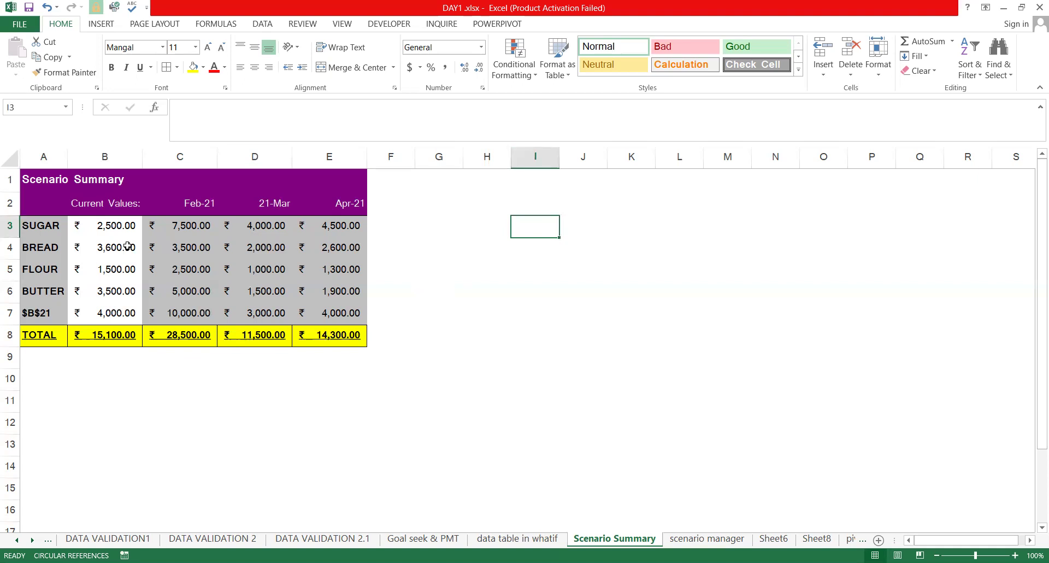
click(570, 268)
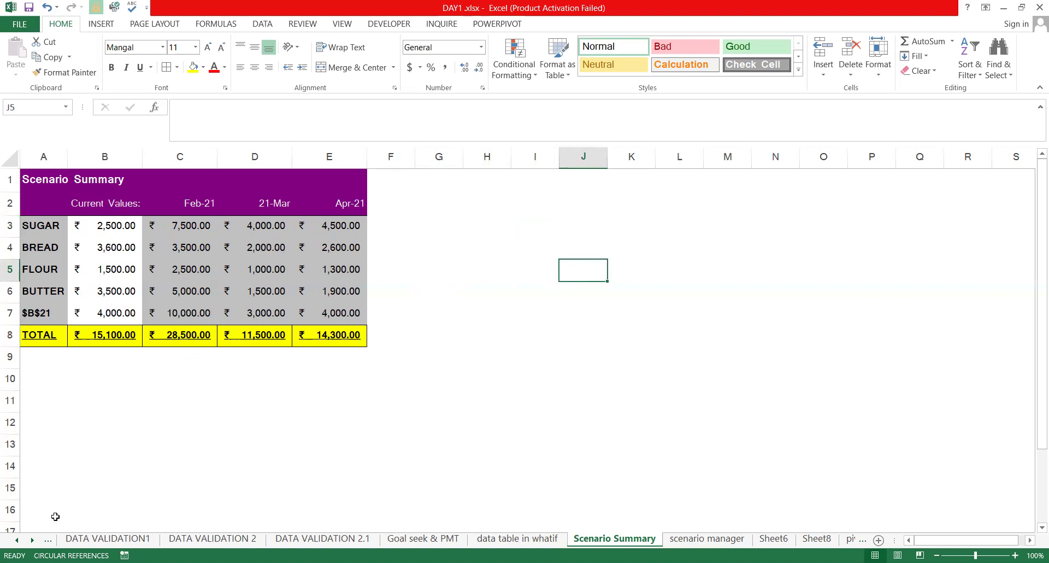
drag(51, 226, 55, 516)
scroll(61, 206, down, 1)
scroll(51, 227, up, 1)
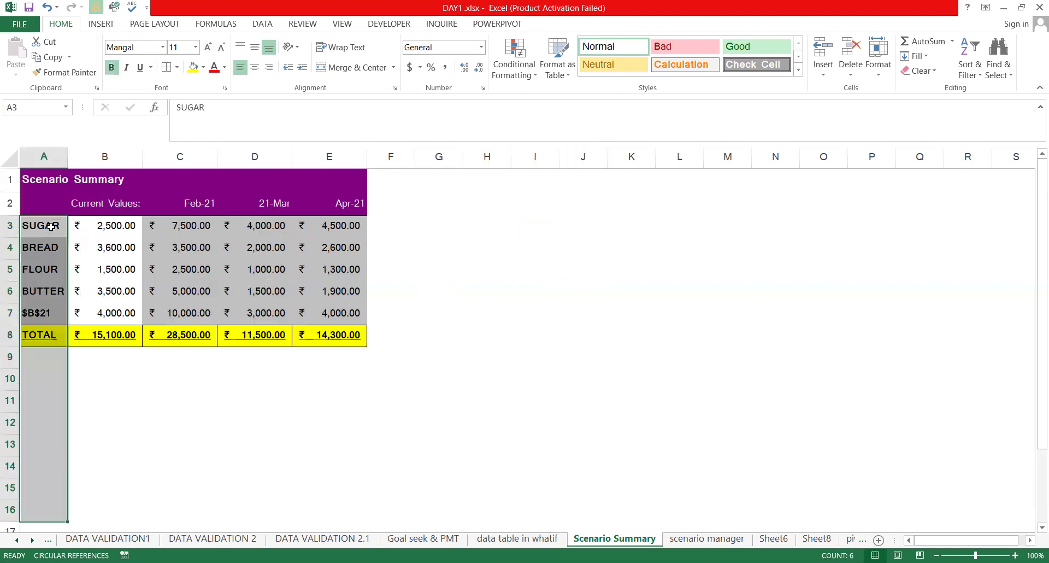
shift+click(53, 456)
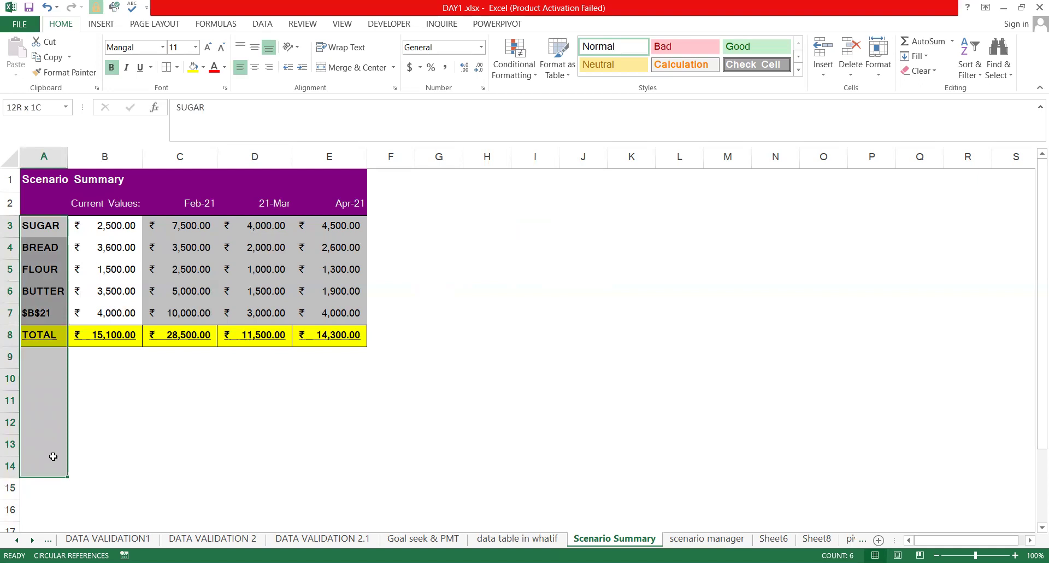
key(ctrl+shift+Down)
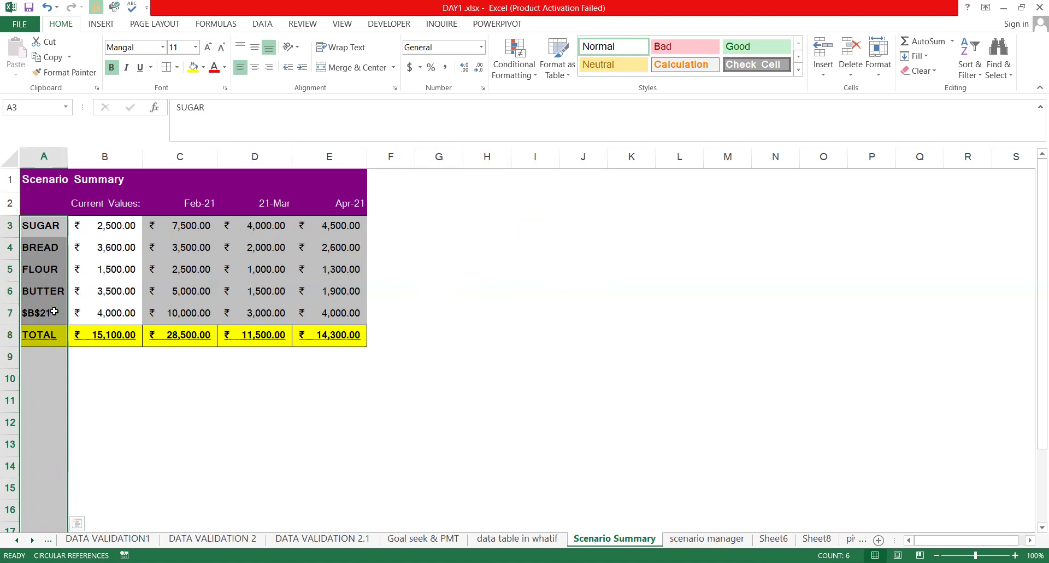
Scroll the sheet tabs back to the first sheets of the workbook
click(693, 538)
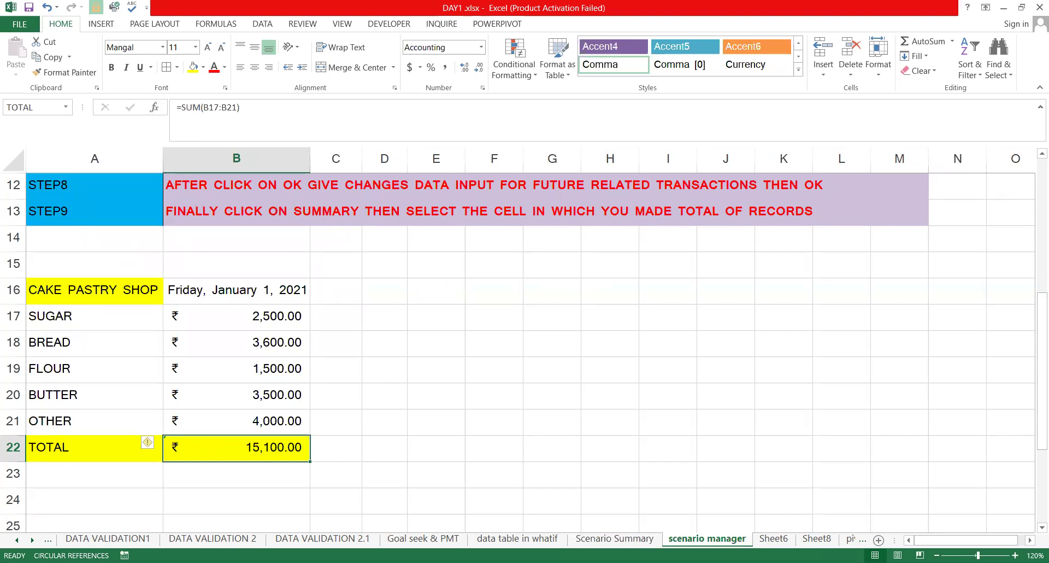
scroll(524, 339, down, 1)
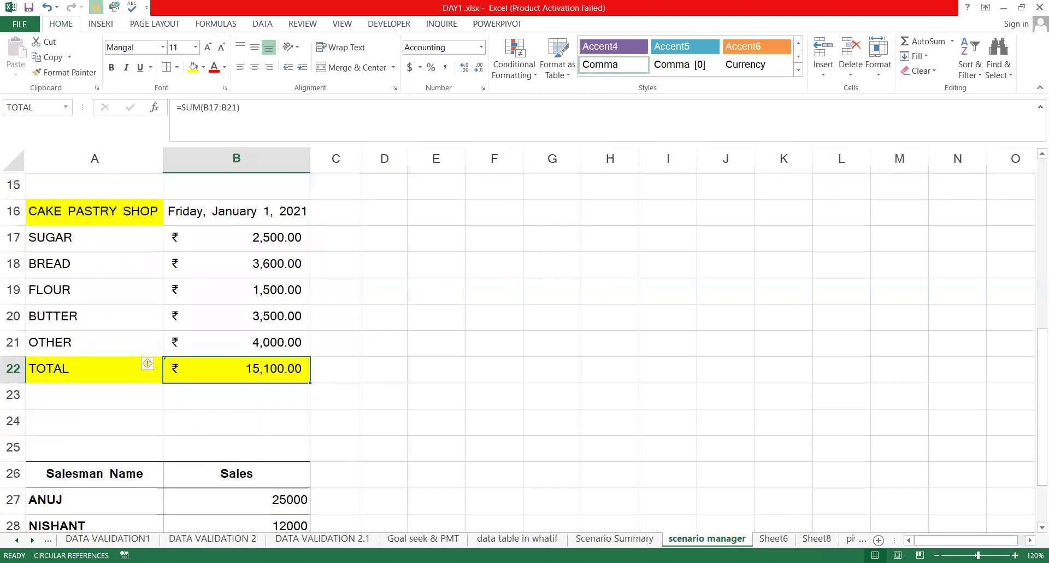
scroll(524, 339, up, 2)
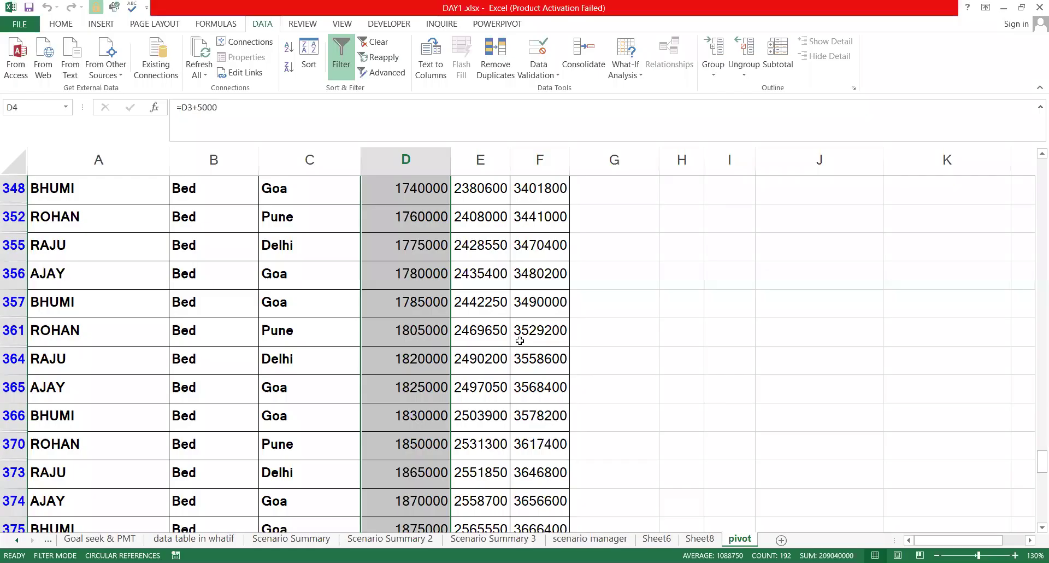
scroll(519, 340, up, 20)
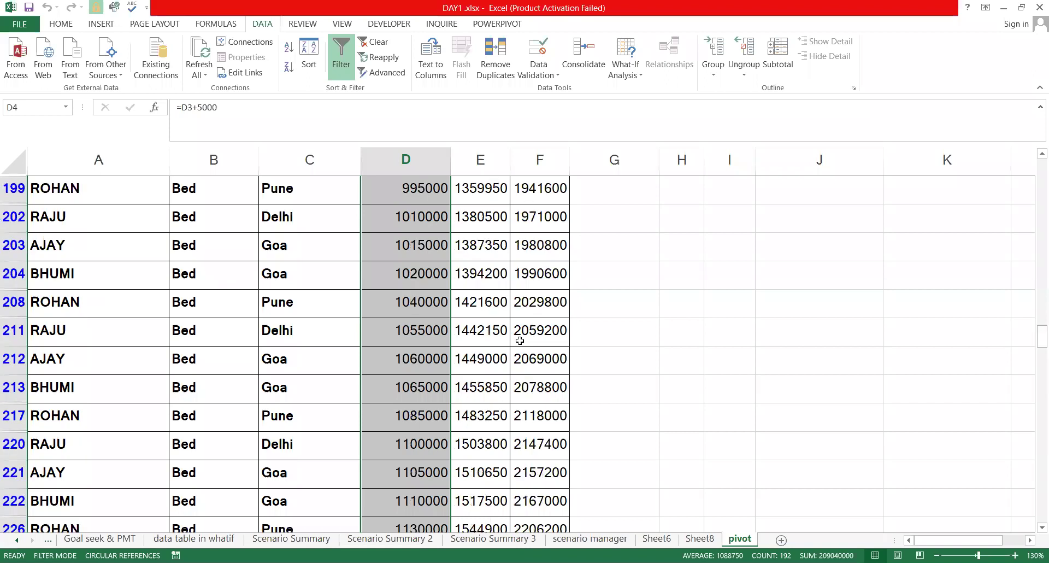
scroll(470, 521, up, 4)
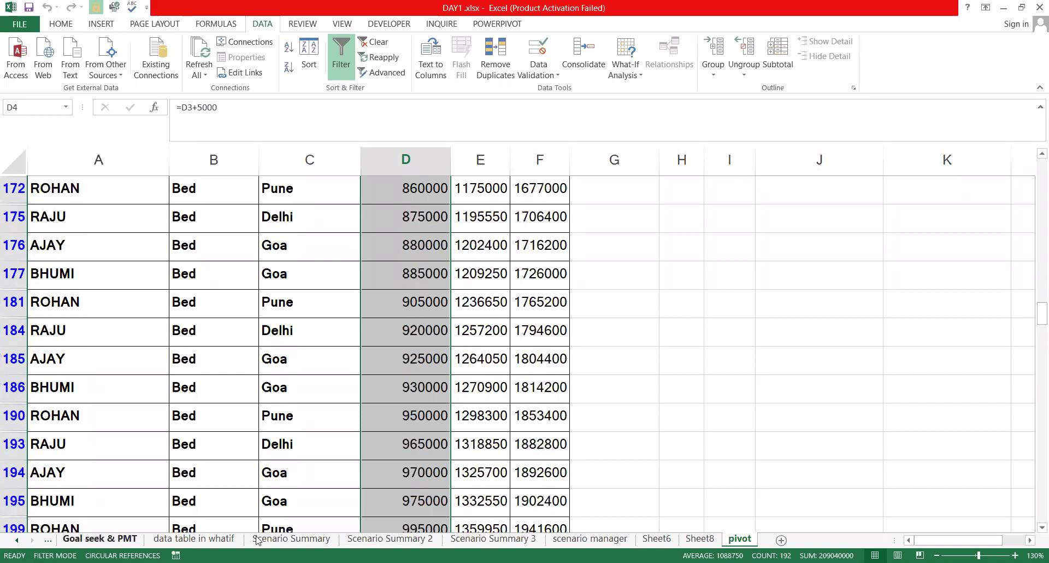
click(17, 539)
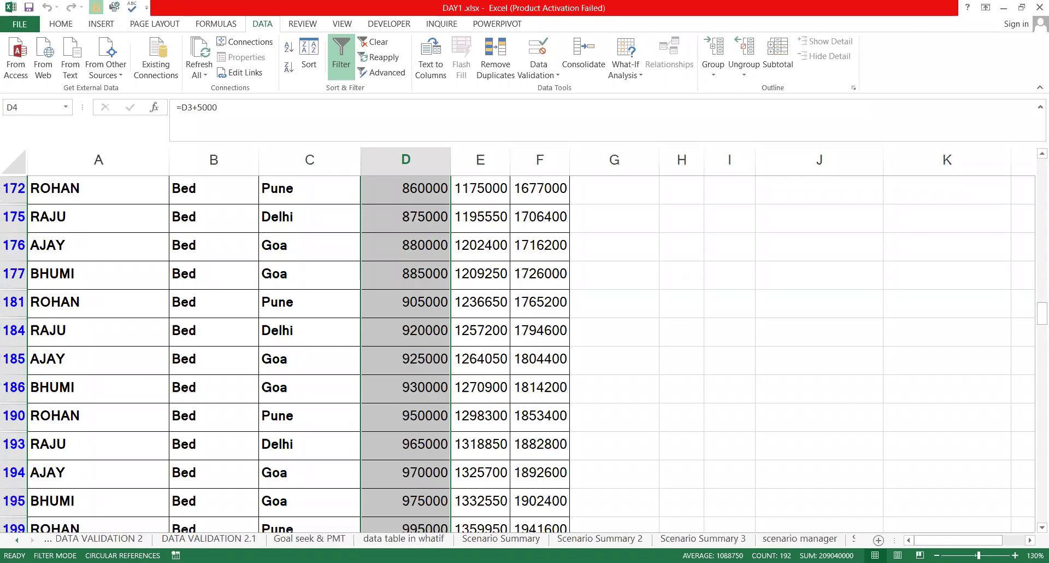
click(17, 540)
click(17, 539)
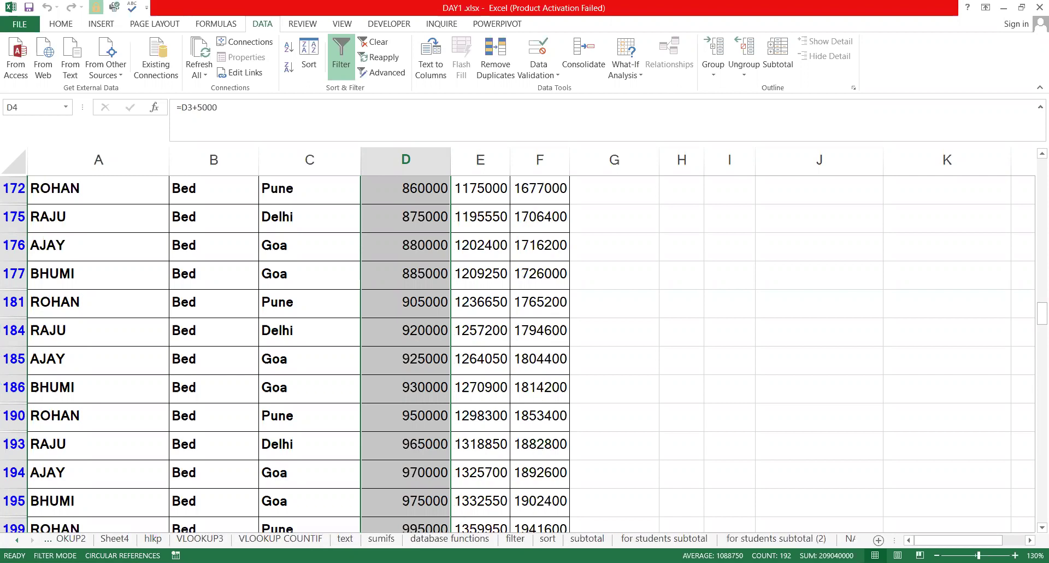
click(17, 540)
click(17, 540)
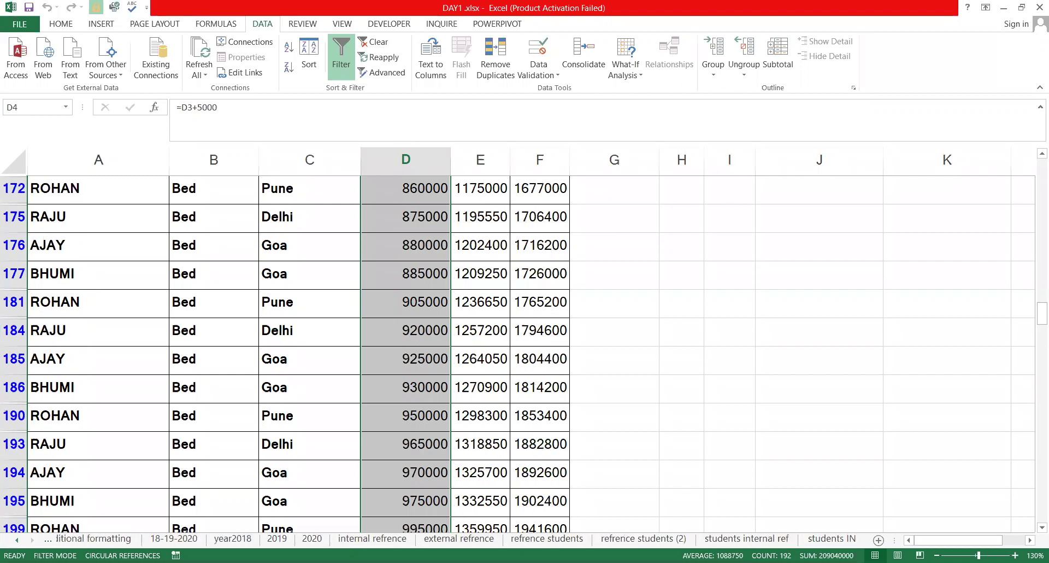
click(17, 539)
click(17, 539)
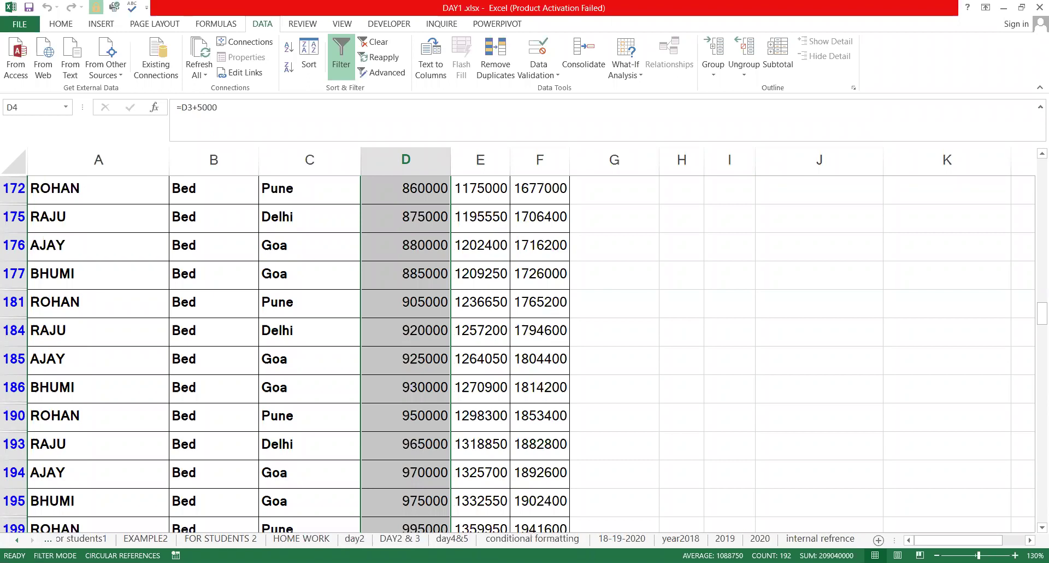
click(17, 540)
Switch to the for students1 sheet and look over its table and discount rates
click(410, 539)
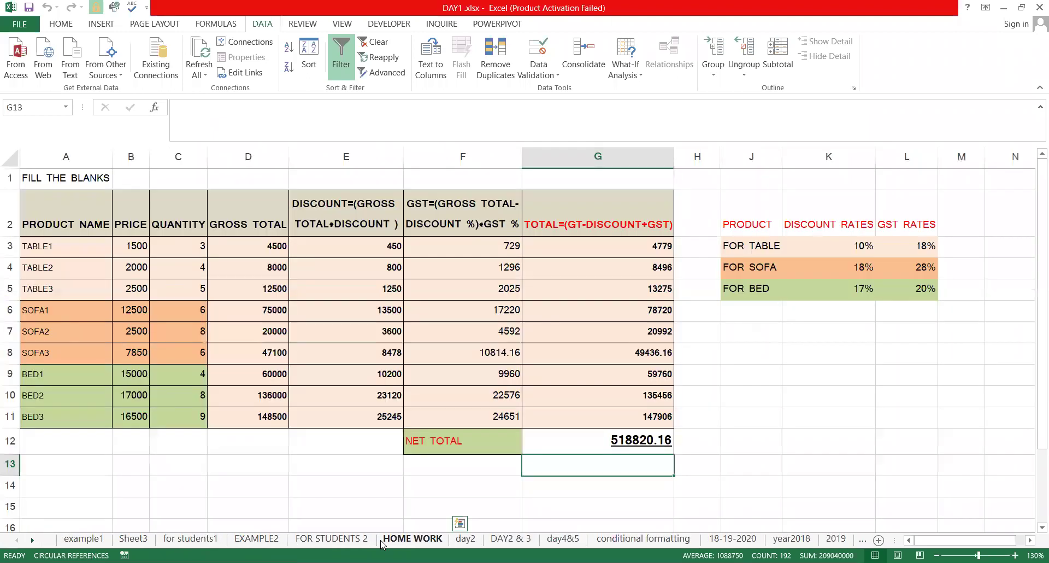
click(84, 538)
scroll(88, 544, up, 10)
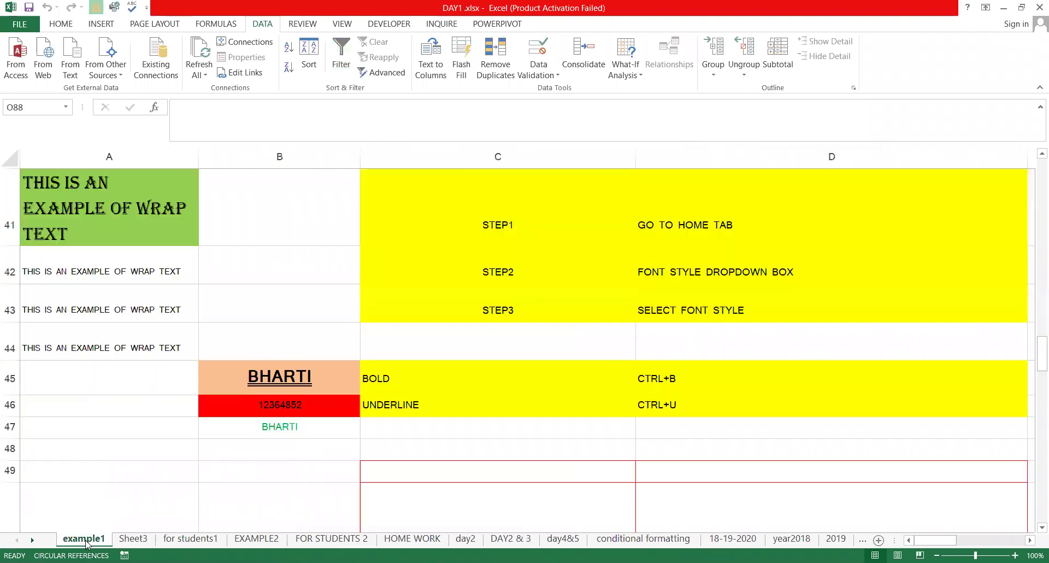
scroll(86, 543, up, 13)
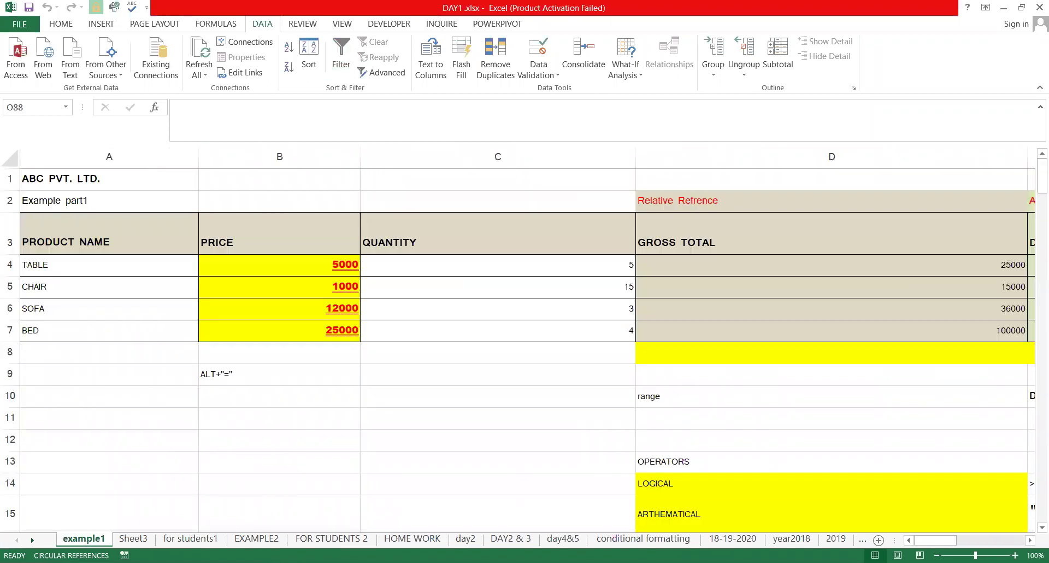
click(191, 538)
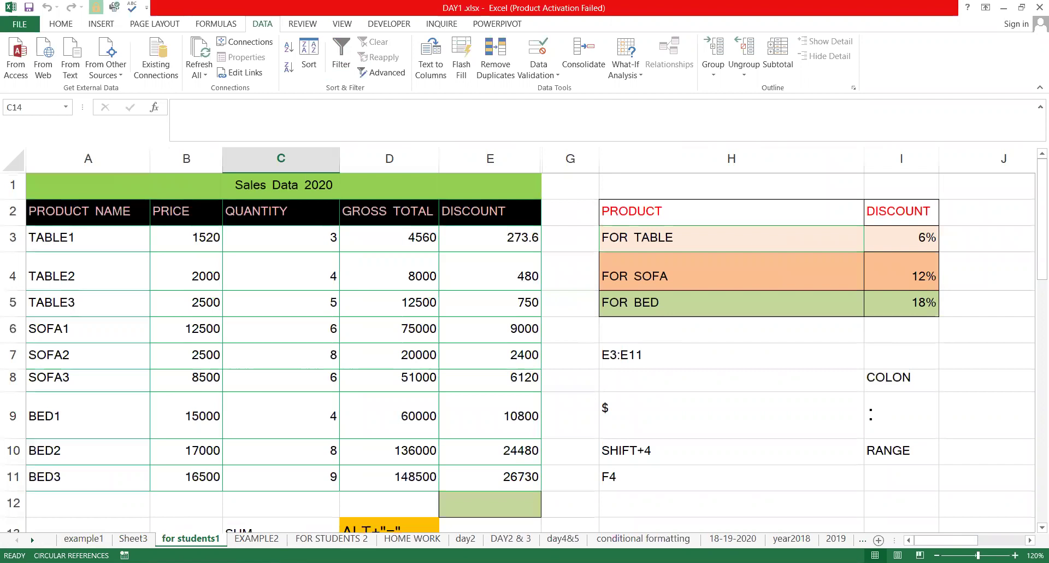
drag(564, 288, 796, 389)
drag(1004, 468, 1003, 469)
click(927, 456)
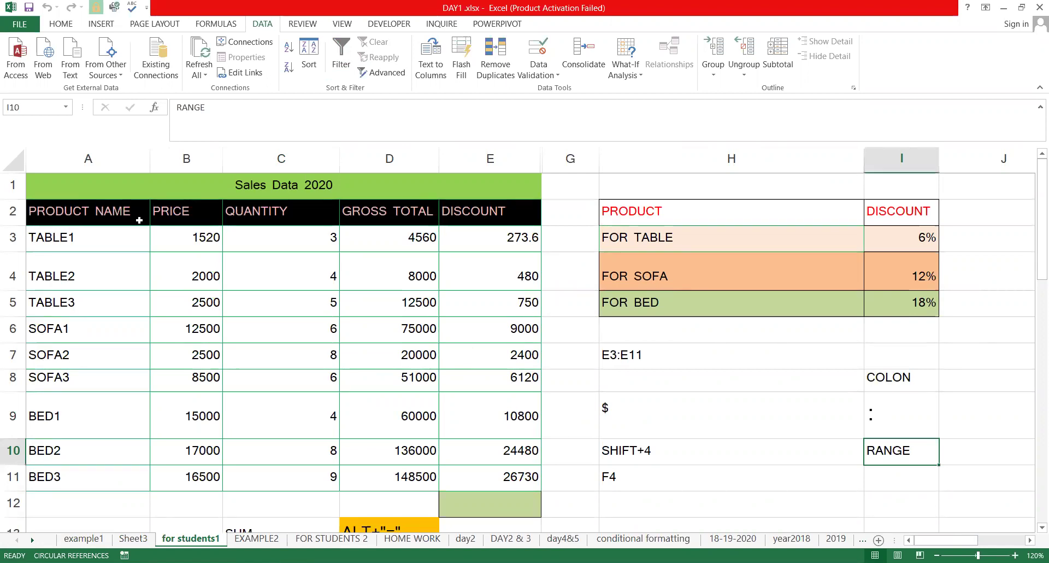
Copy the Sales Data 2020 table A1:E11 and paste it into a new Sheet12
click(76, 195)
drag(293, 434, 299, 482)
key(ctrl+c)
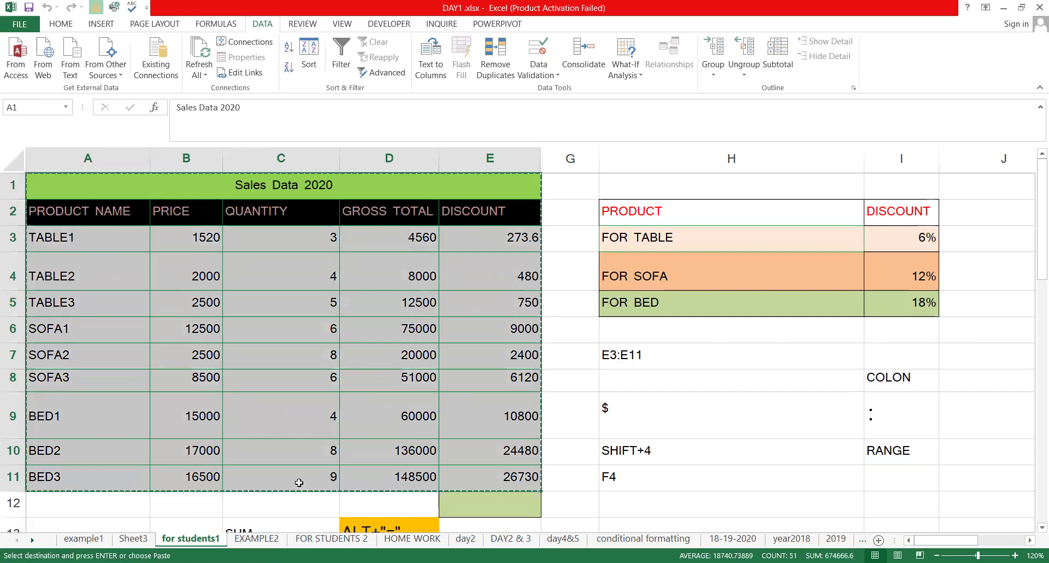
key(shift+F11)
key(ctrl+v)
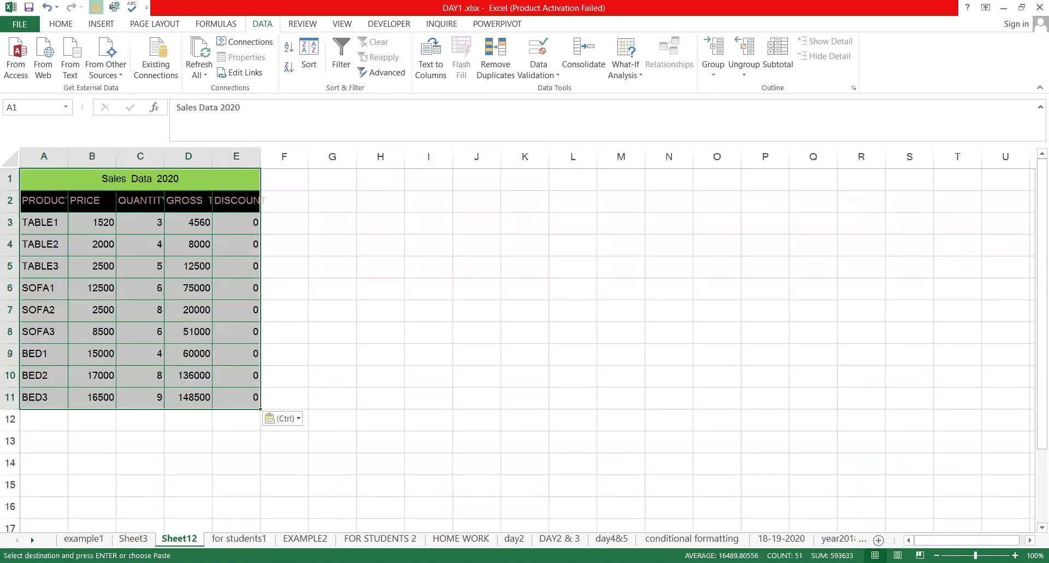
AutoFit the table columns and check the discount formulas for TABLE3 and BED1
key(alt+o)
key(c)
key(a)
click(307, 279)
click(312, 221)
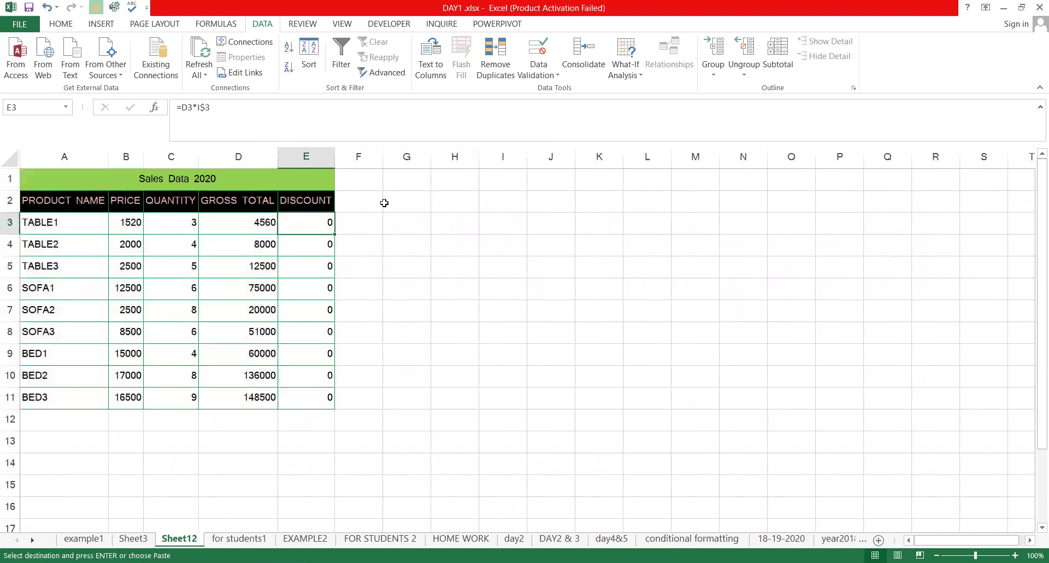
click(317, 258)
click(313, 349)
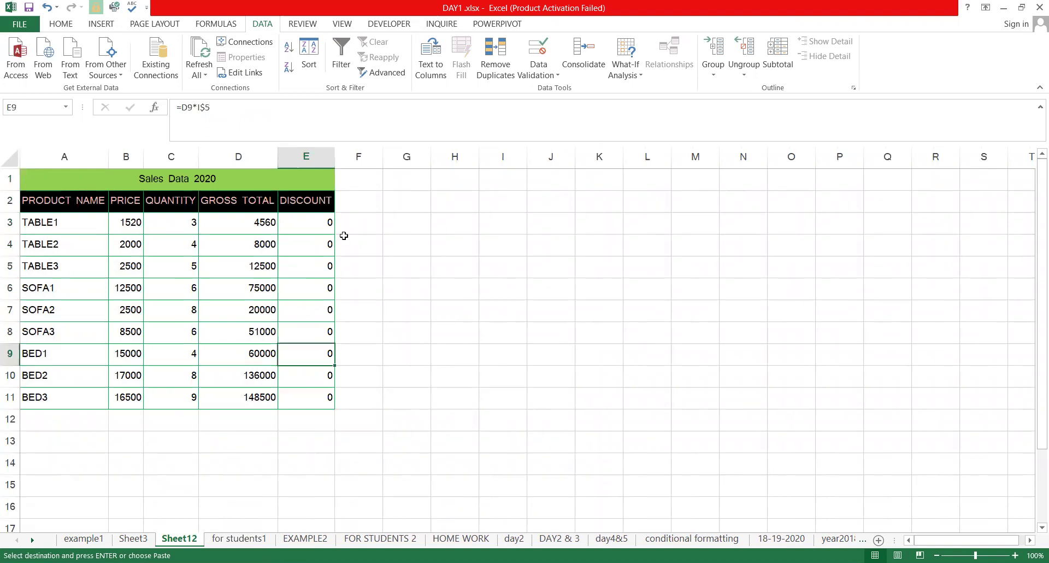
Enter the discount rates 10, 15 and 30 in I3:I5
click(497, 202)
click(502, 215)
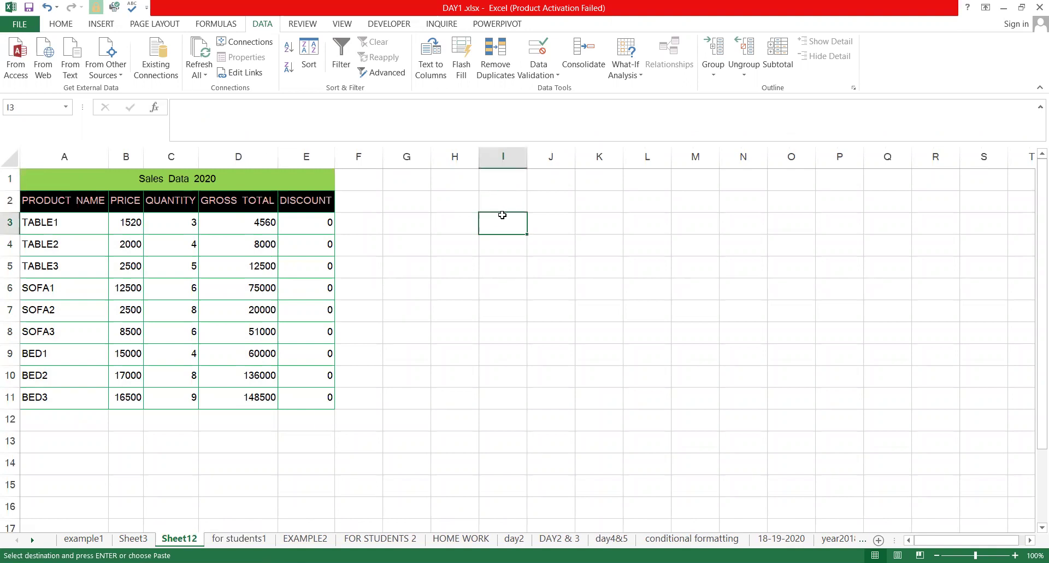
text(10)
key(Return)
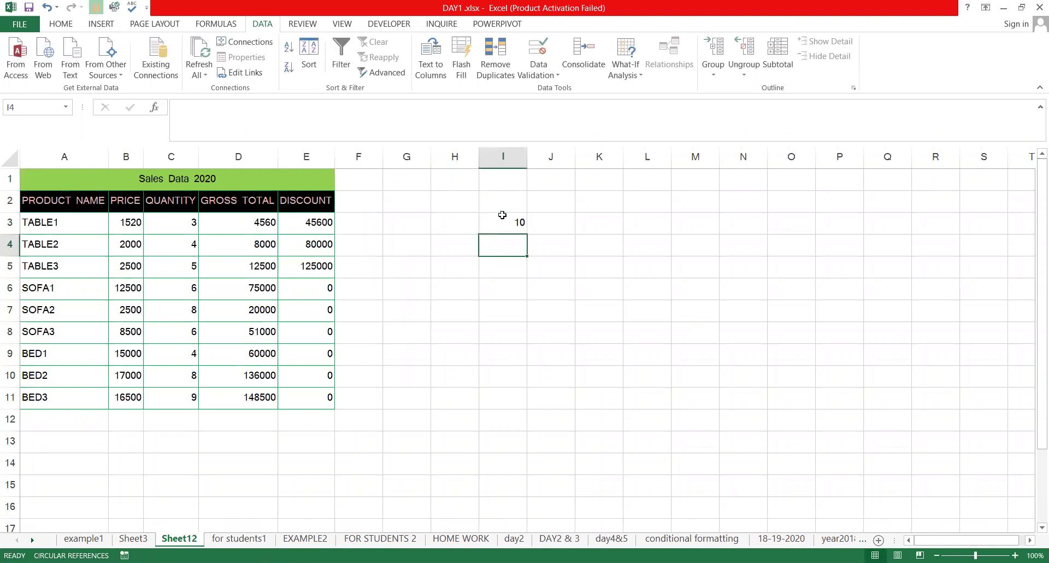
text(15)
key(Return)
text(30)
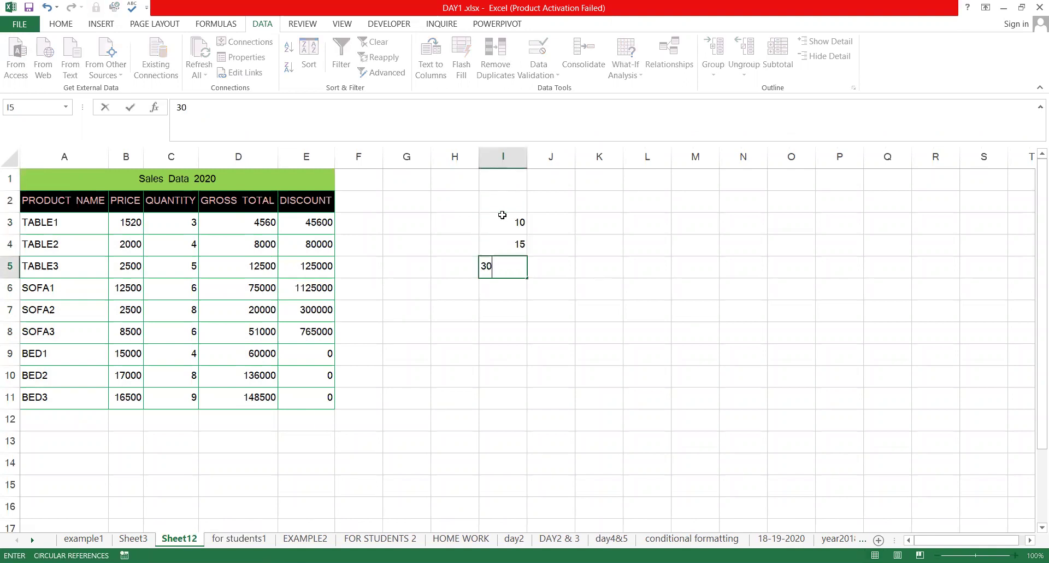
key(Return)
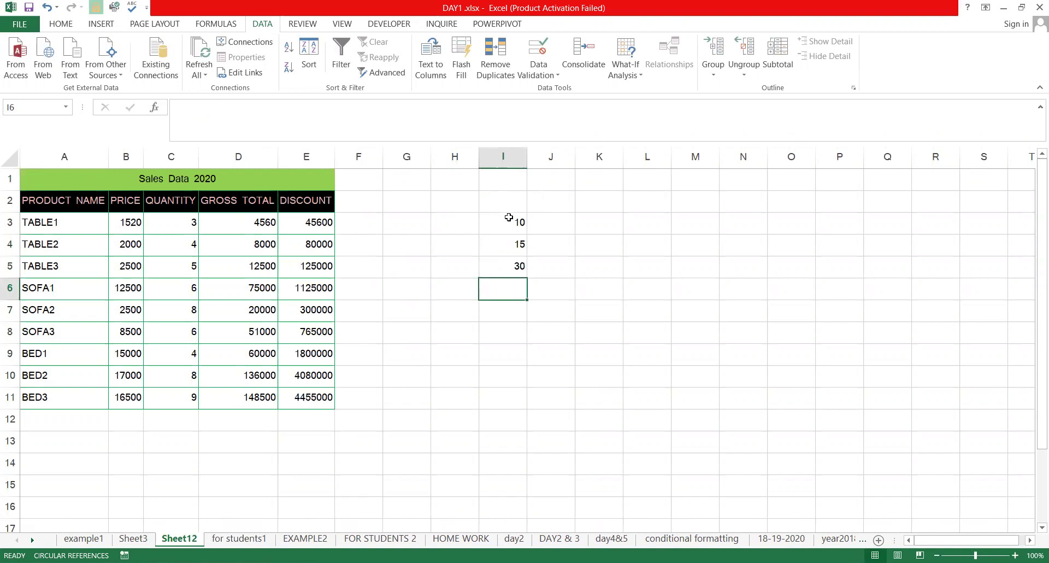
Apply Percent Style to the rates in I3:I5
click(509, 222)
key(shift+Down)
key(shift+Down)
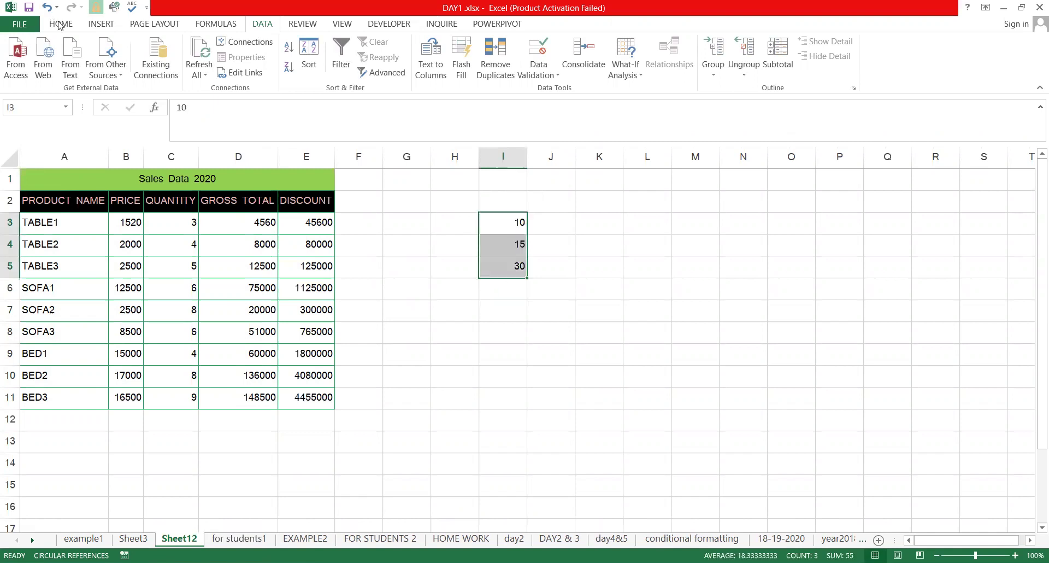
scroll(456, 35, up, 4)
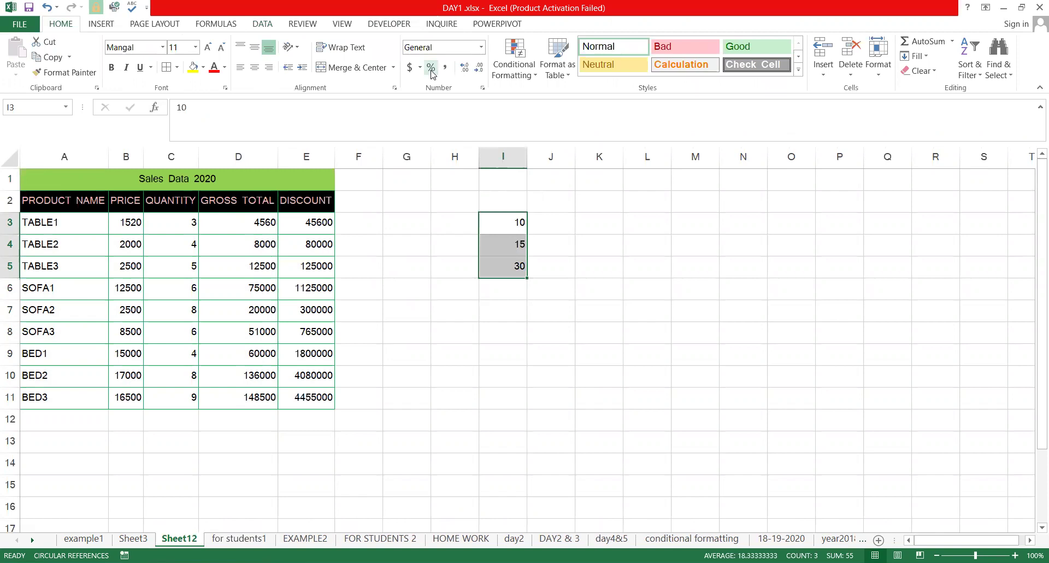
key(ctrl+shift+5)
Retype the rates in I3:I5 as 10%, 15% and 3%
click(510, 218)
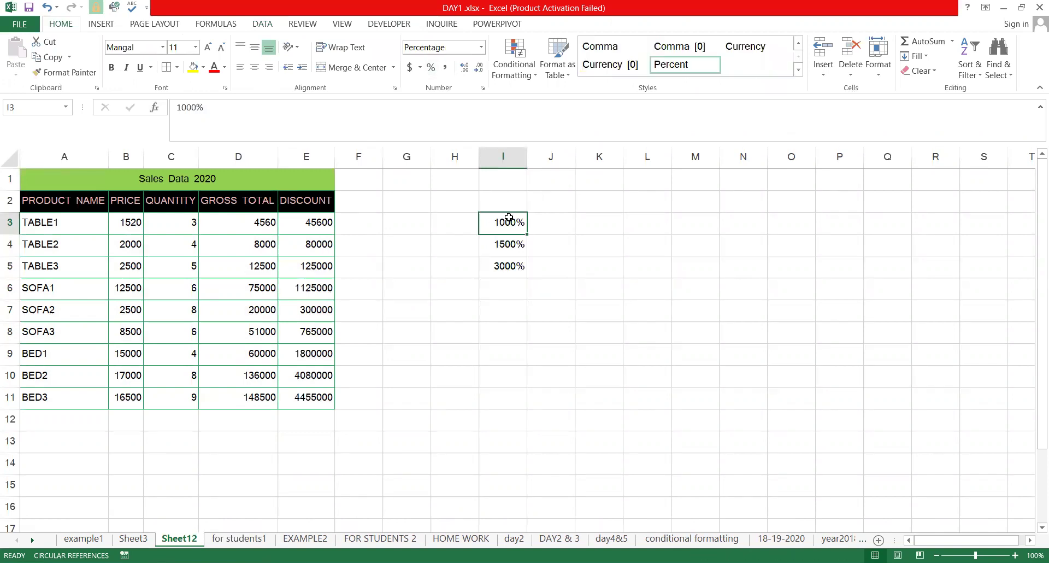
text(1.)
text(0)
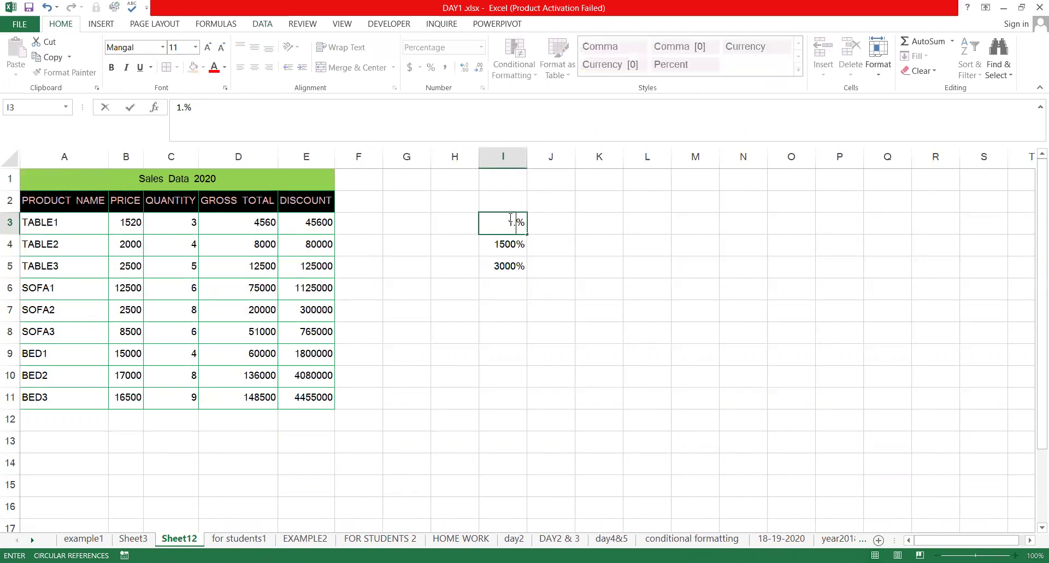
key(Return)
text(1)
text(5)
key(Return)
text(3)
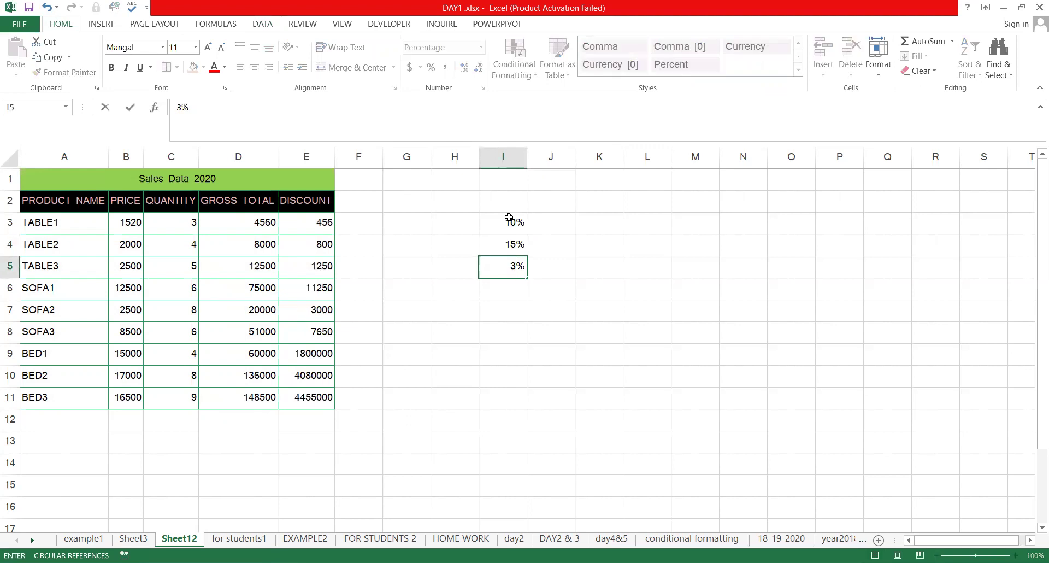
key(Return)
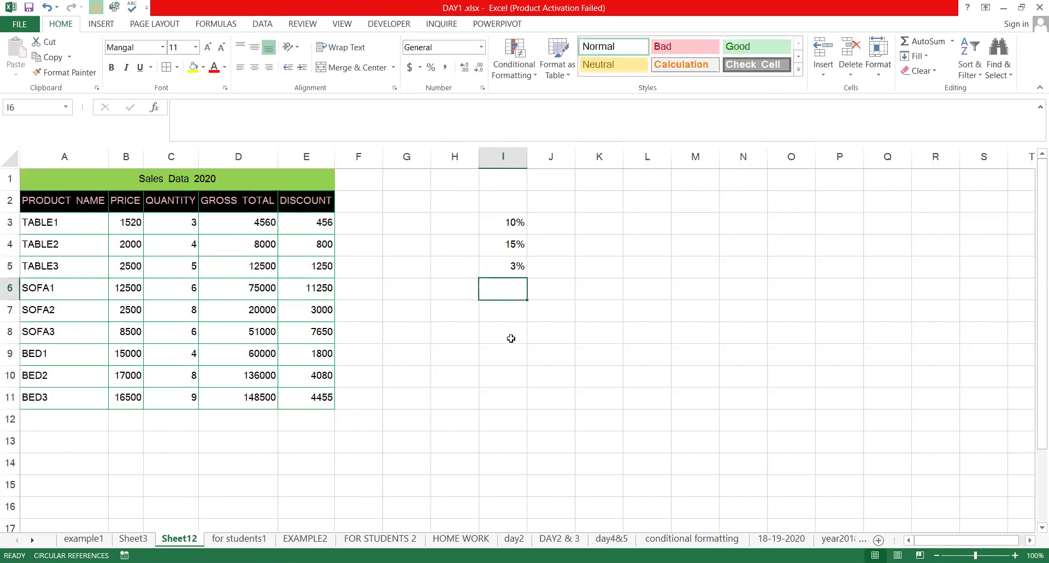
Clear the GROSS TOTAL values in D3:D11 and return to cell D3
drag(245, 224, 259, 403)
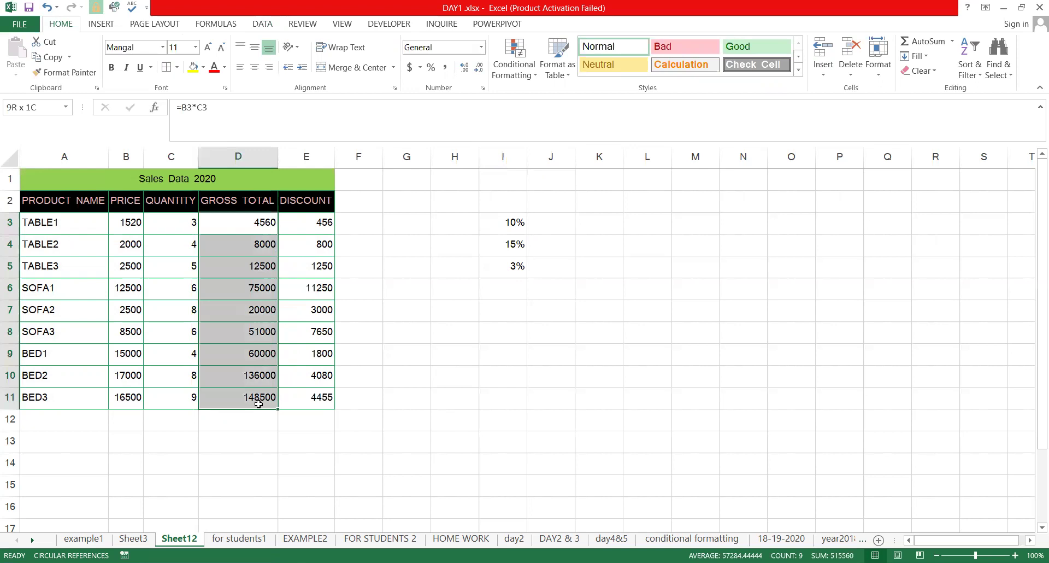
key(Delete)
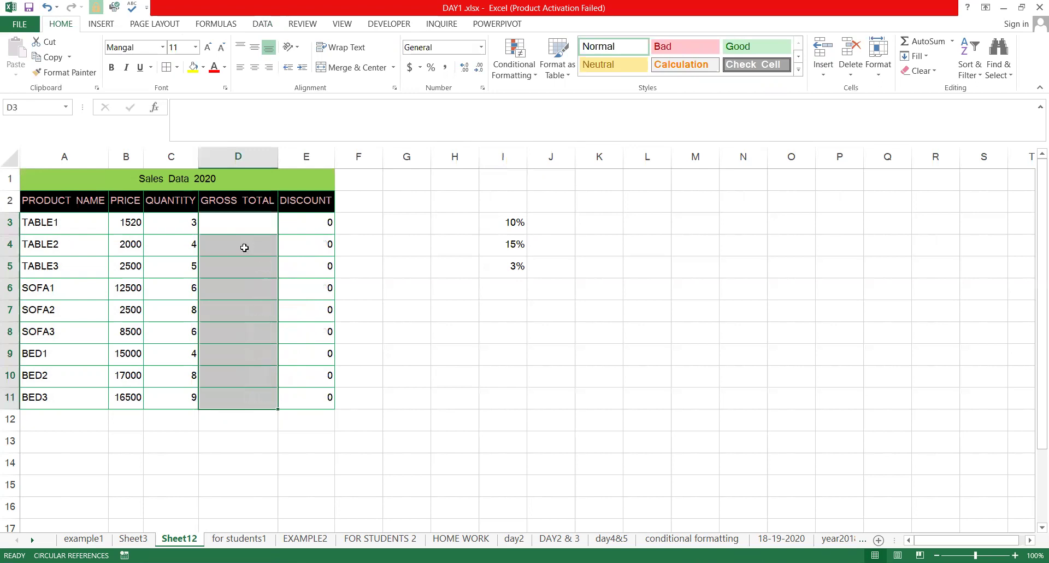
key(Home)
key(Down)
key(Down)
key(Down)
key(Down)
key(Down)
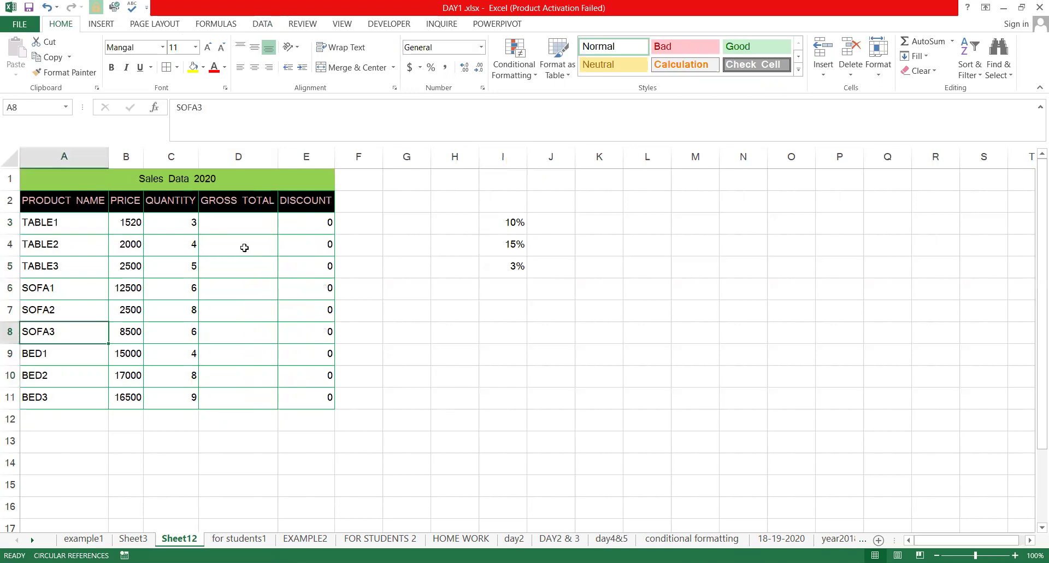
key(Up)
key(Up)
key(Up)
key(Up)
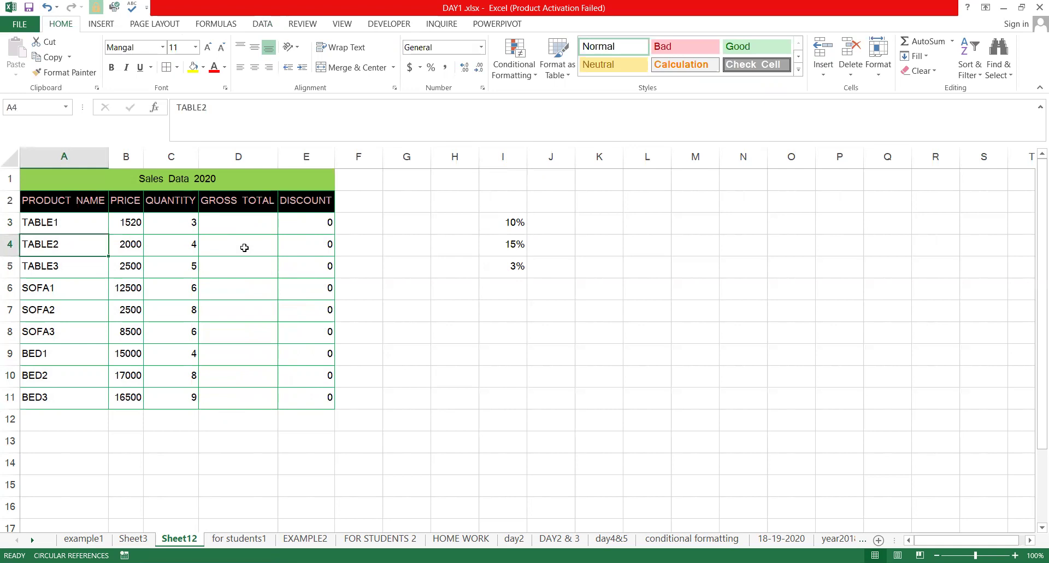
key(Down)
key(Down)
key(Down)
key(Down)
key(Down)
key(Right)
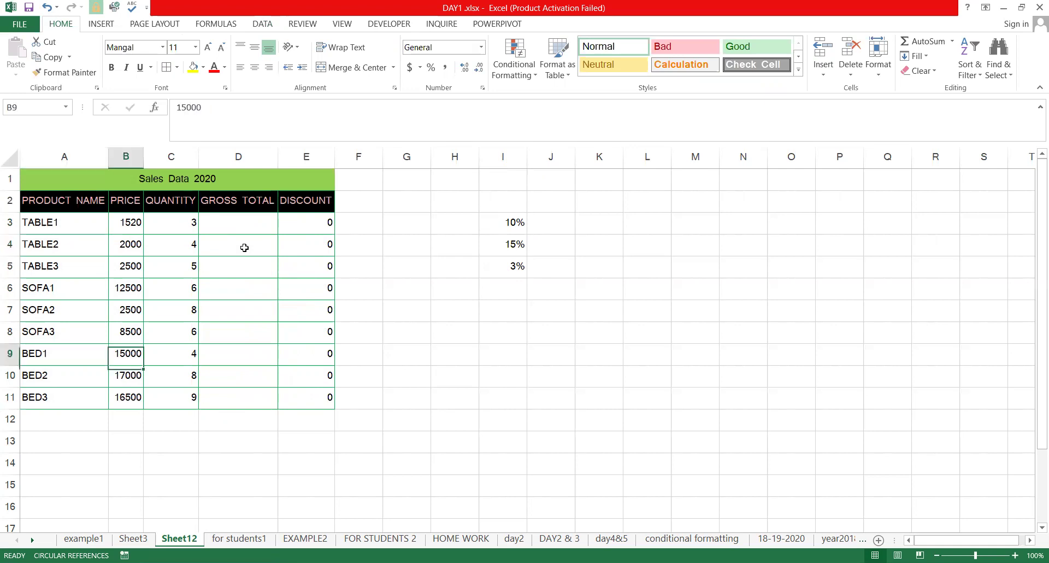
key(ctrl+Up)
key(Right)
key(Down)
key(Down)
key(Down)
key(Down)
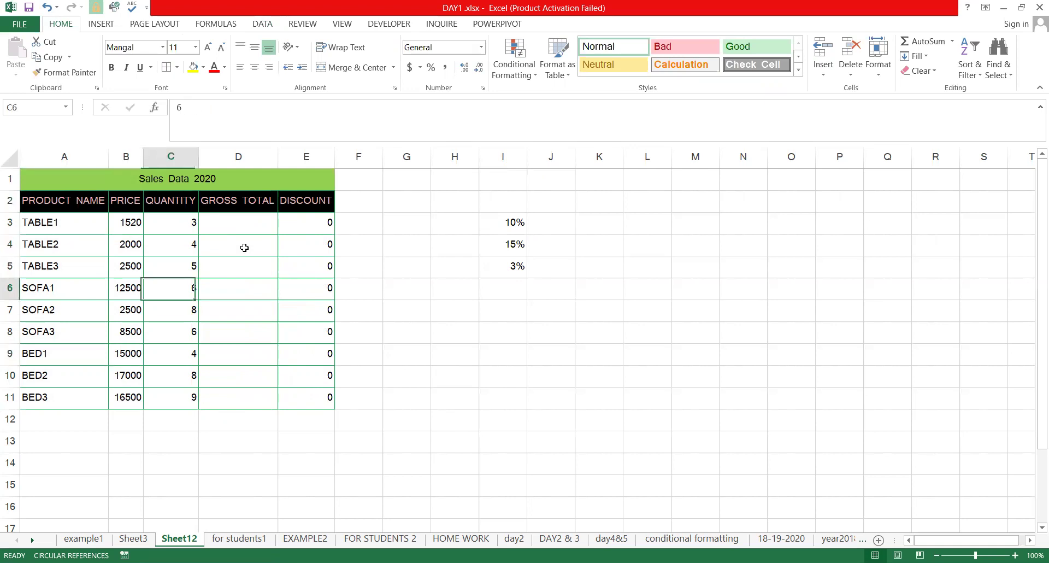
key(Right)
key(Up)
key(Up)
key(Up)
Enter =B3*C3 in D3 and fill it down through D11 with Ctrl+D
text(=)
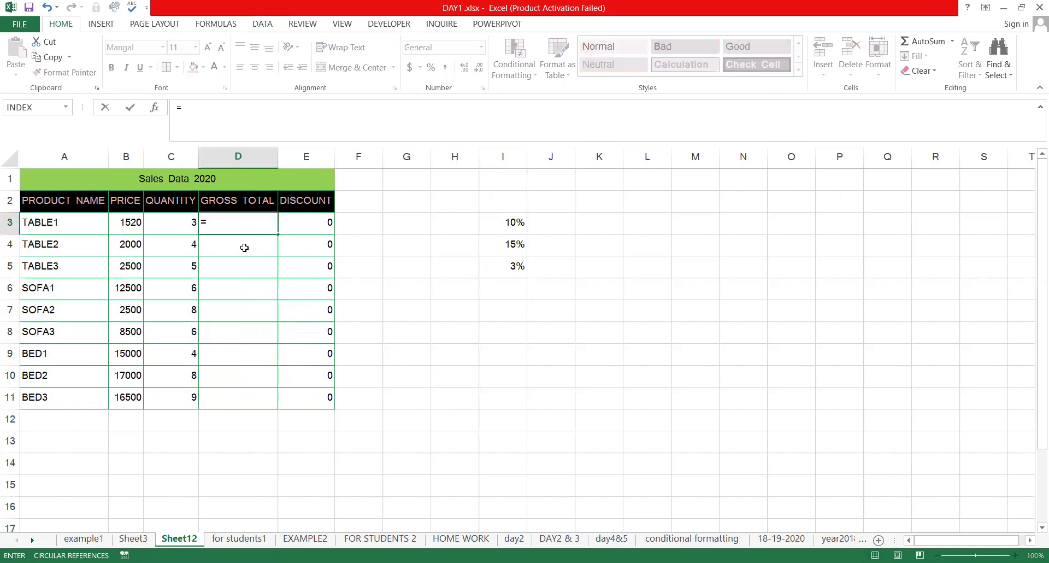
key(Left)
key(Left)
text(*)
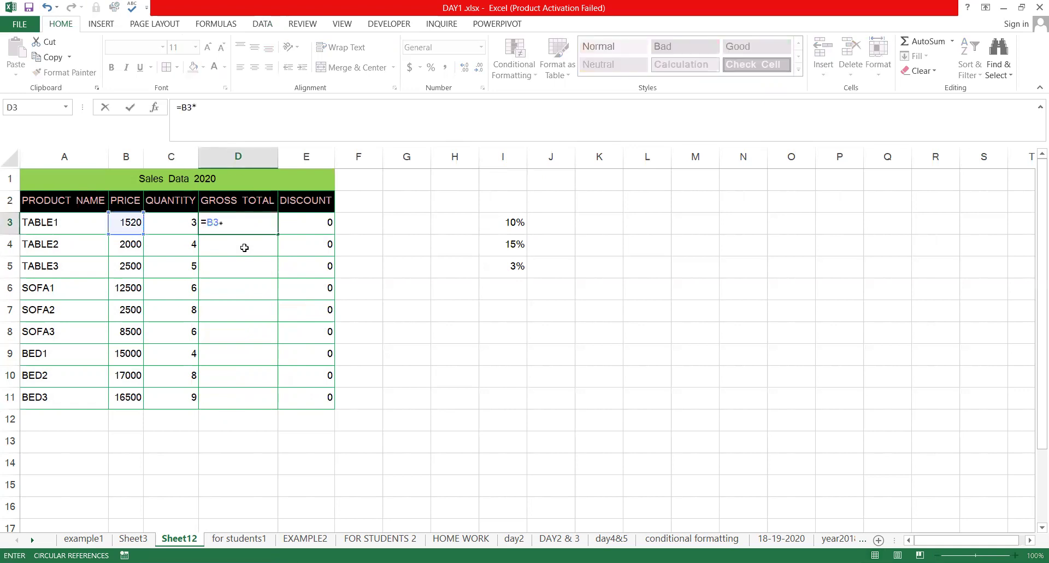
click(244, 247)
key(Return)
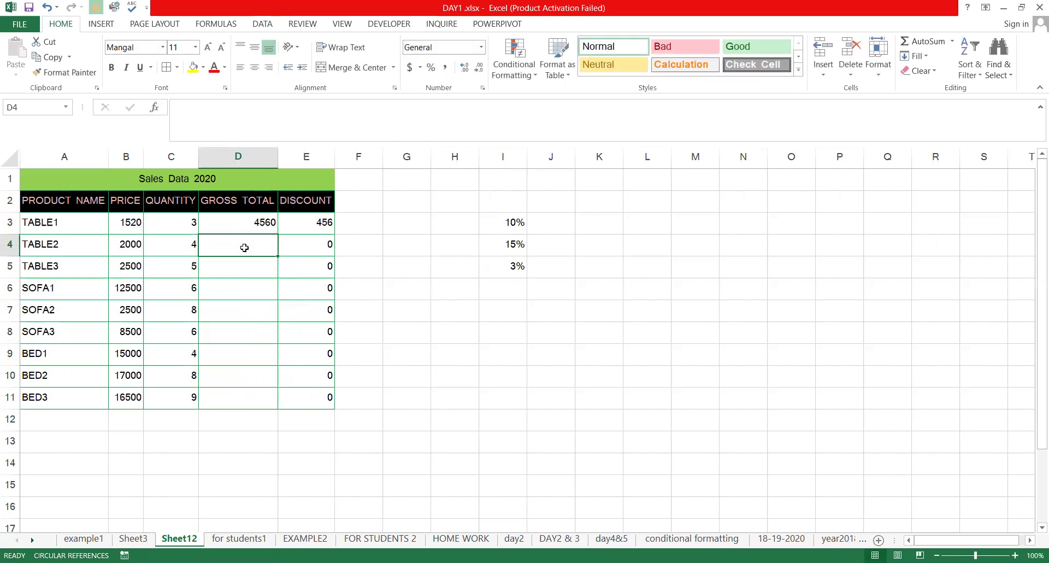
key(Up)
key(shift+Down)
key(shift+Down)
key(shift+Down)
key(shift+Down)
key(shift+Down)
key(shift+Down)
key(shift+Down)
key(shift+Down)
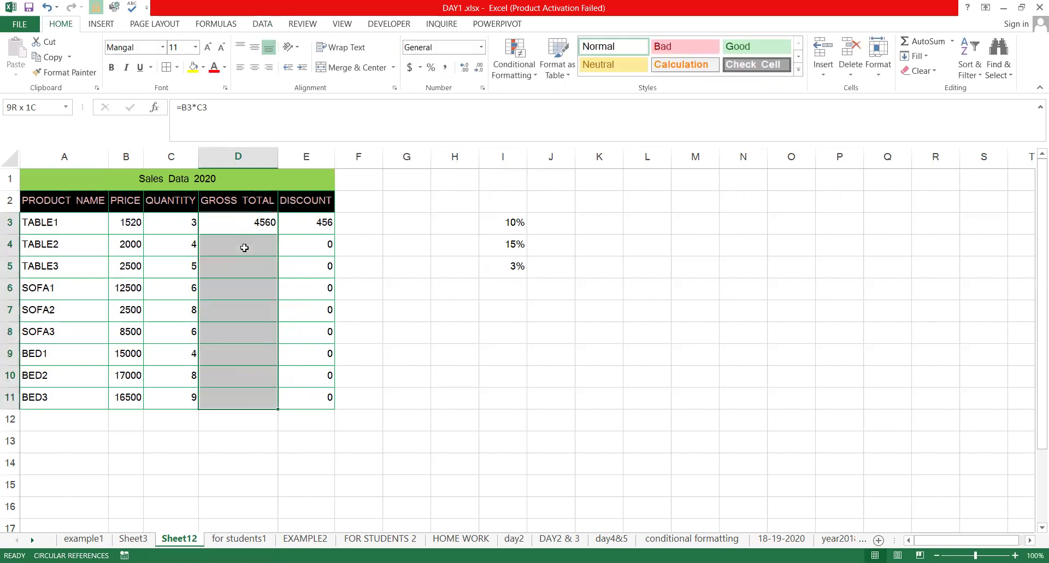
key(ctrl+d)
Enter the discount formula =D3*I$3 in E3, using the 10% rate
key(Right)
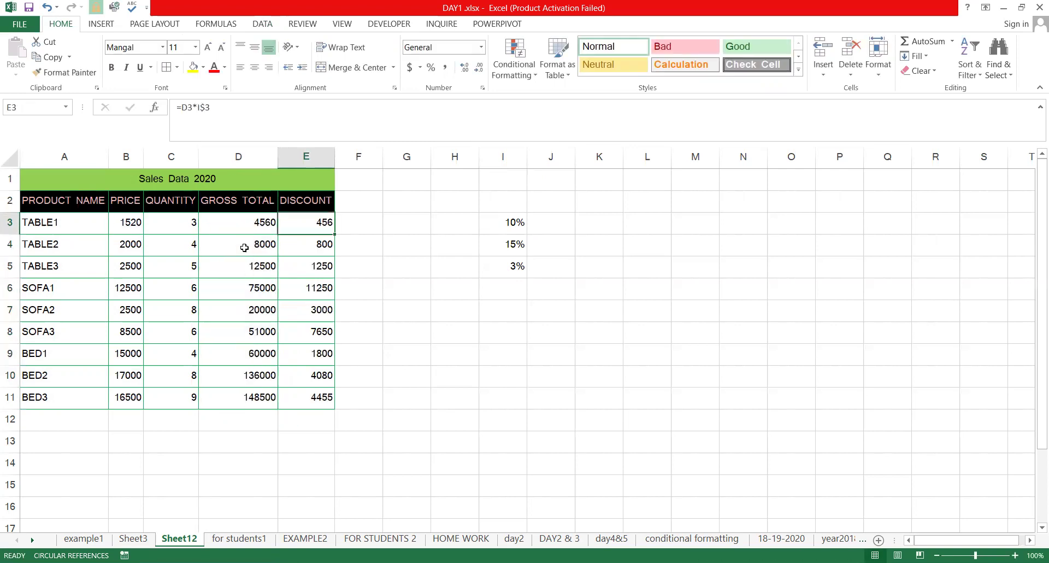
text(=D3*)
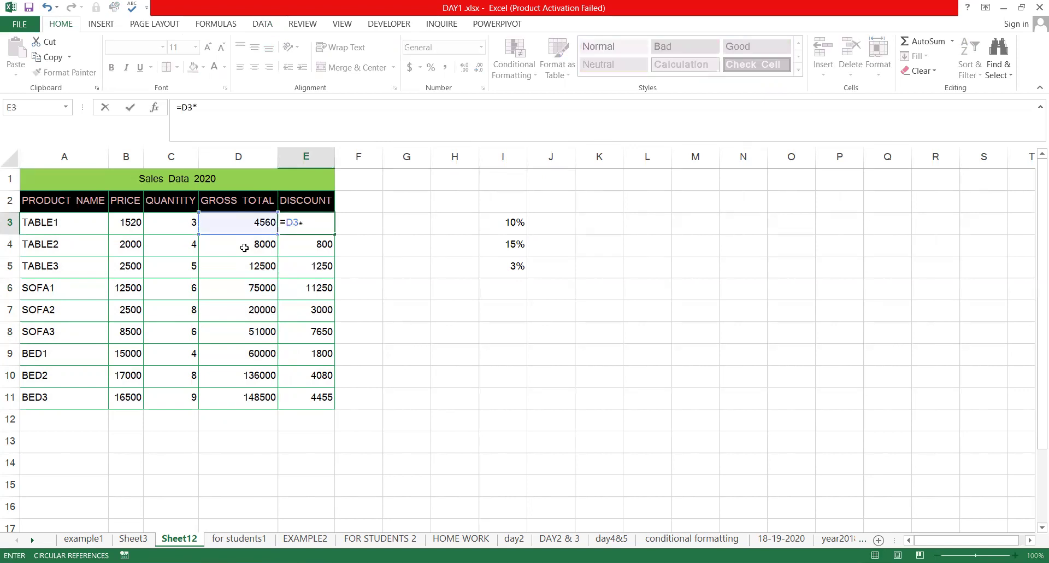
key(Right)
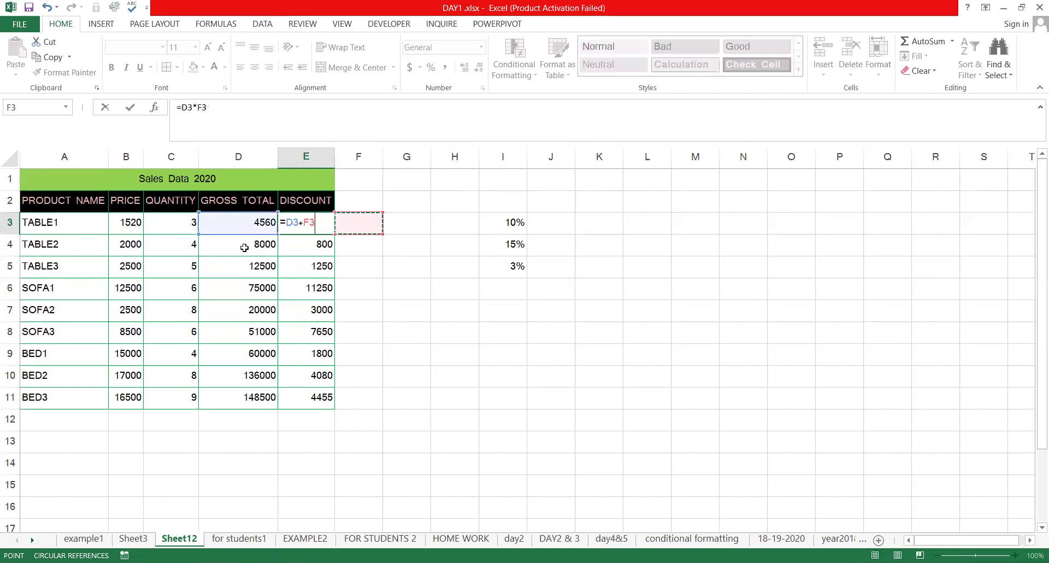
key(Right)
key(Right)
key(Right)
key(Right)
key(Left)
key(Return)
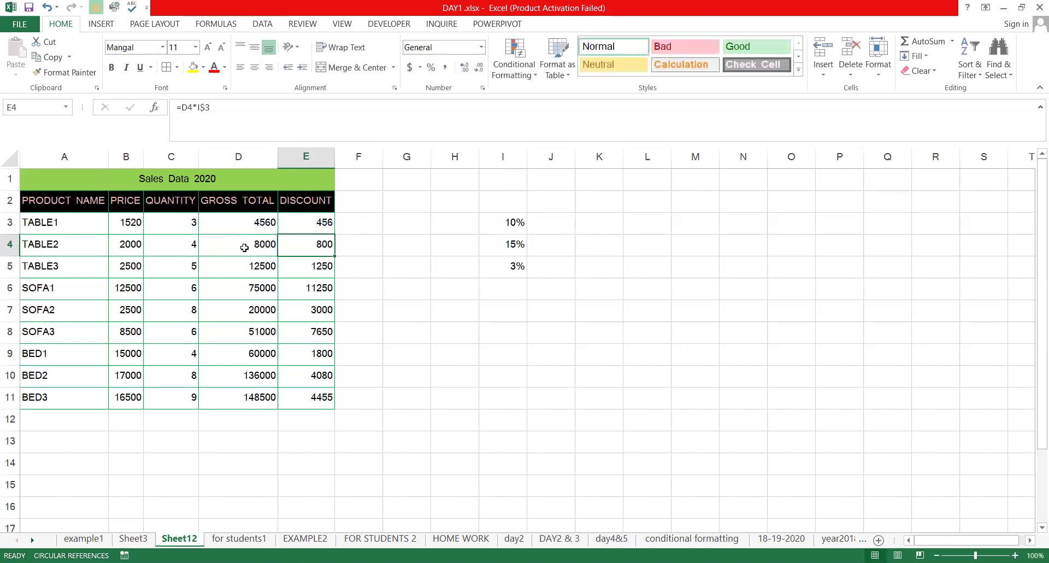
key(Up)
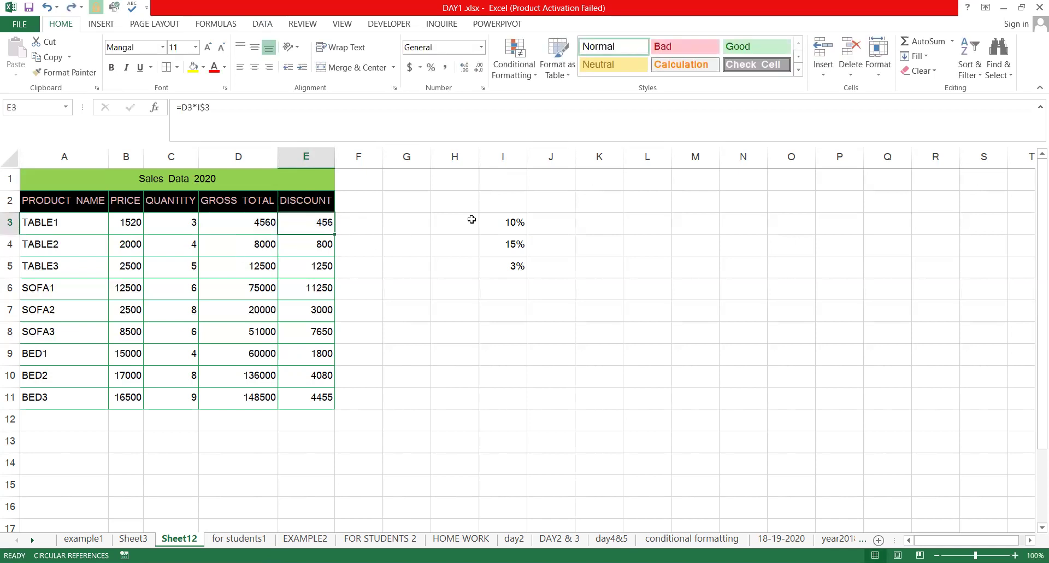
Hide column I containing the percentage rates
click(496, 224)
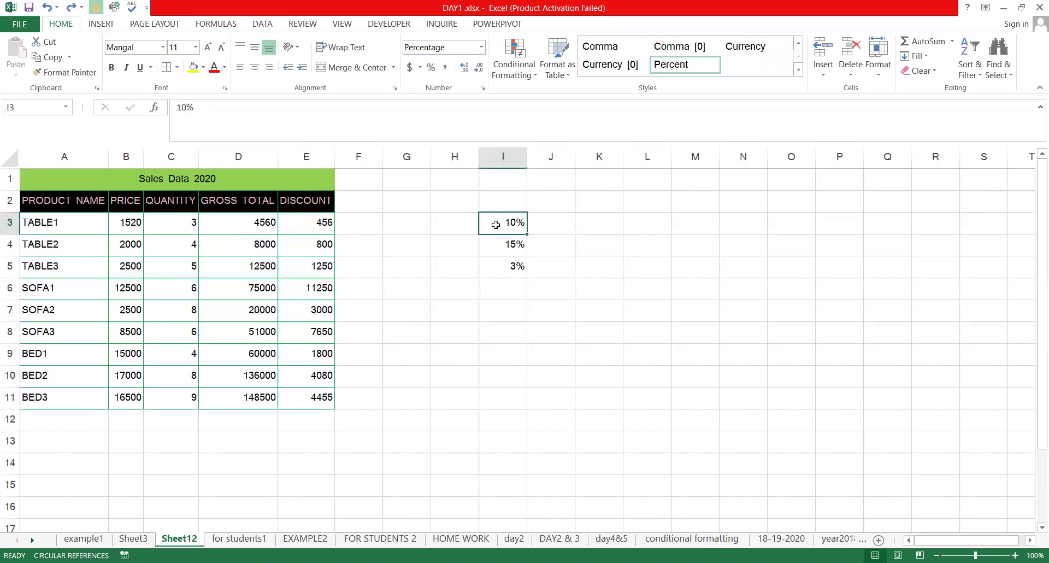
key(ctrl+0)
key(Right)
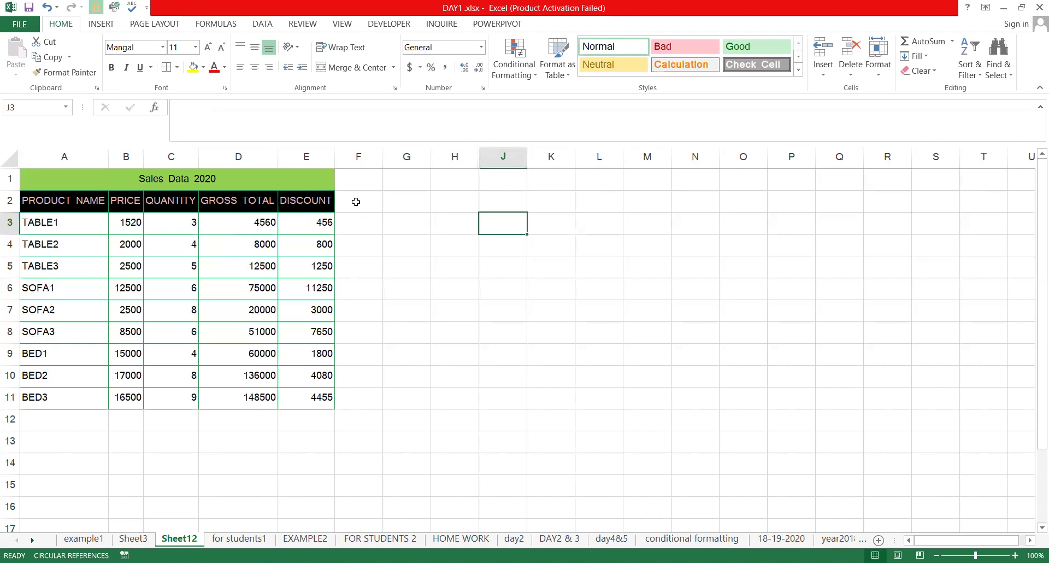
Add the product name TABLE1 in cell A12 below BED3
click(395, 223)
click(77, 234)
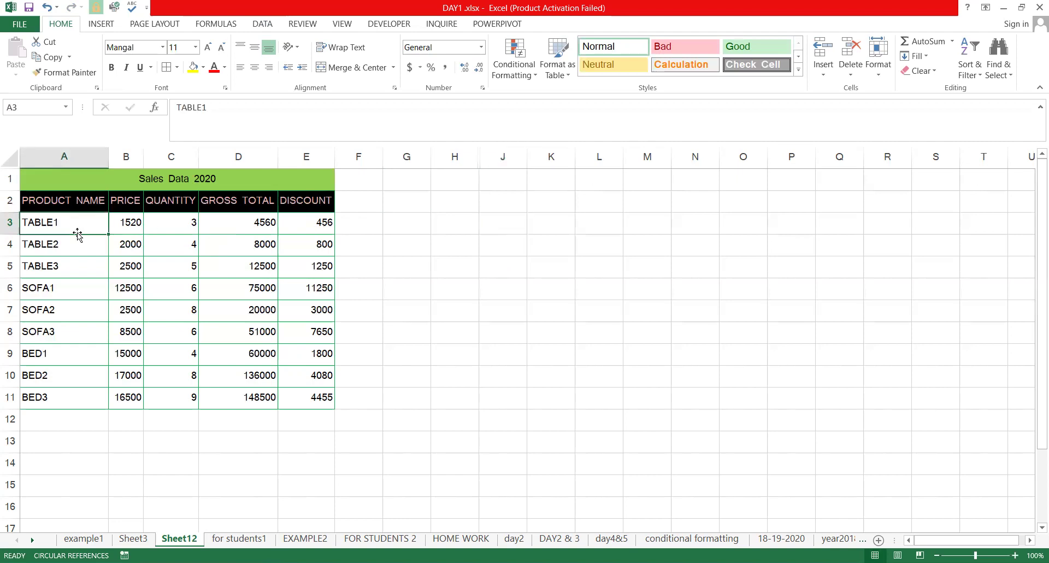
drag(74, 234, 176, 387)
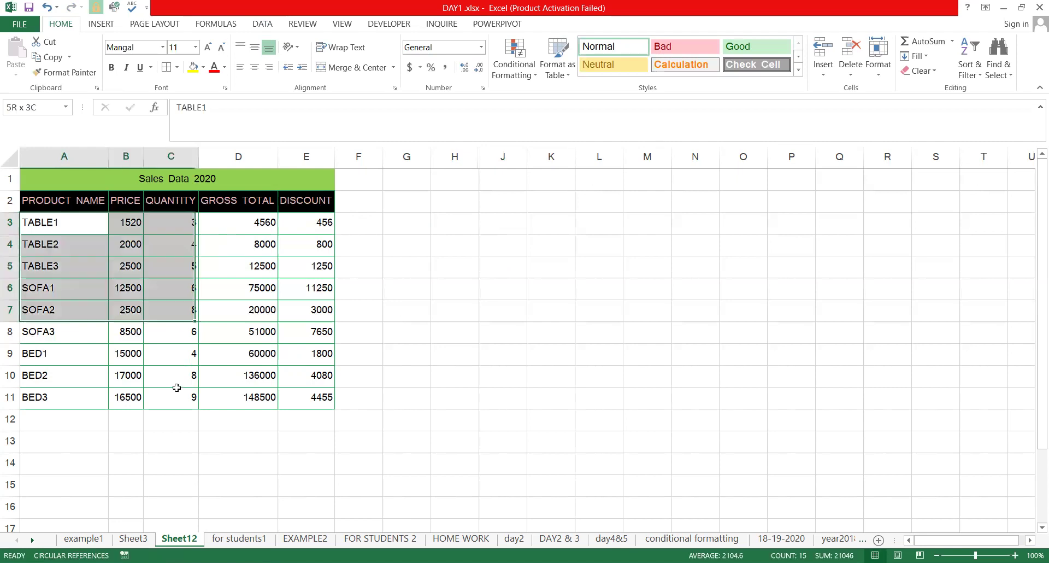
click(101, 396)
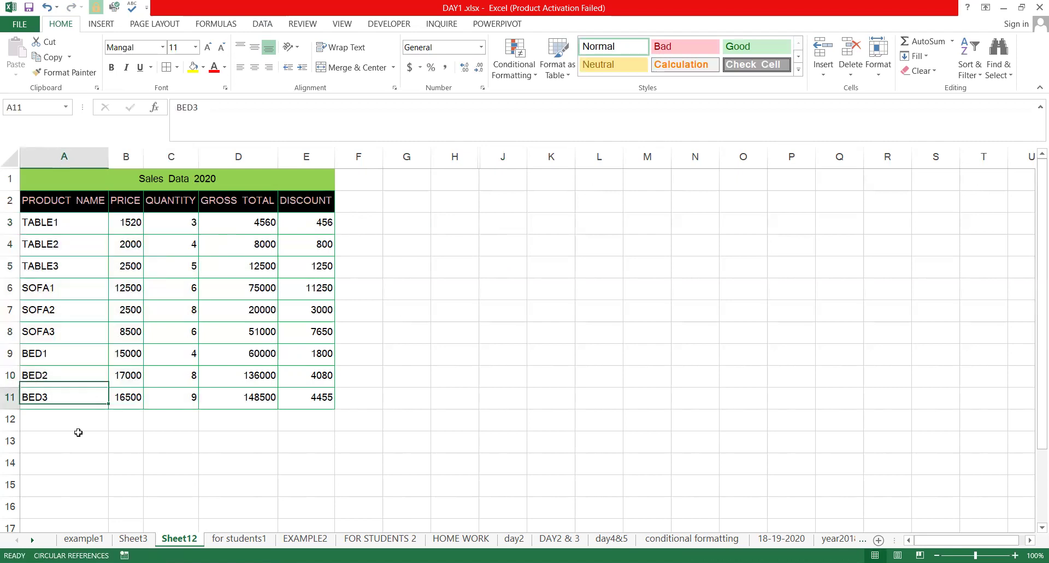
click(78, 426)
text(T)
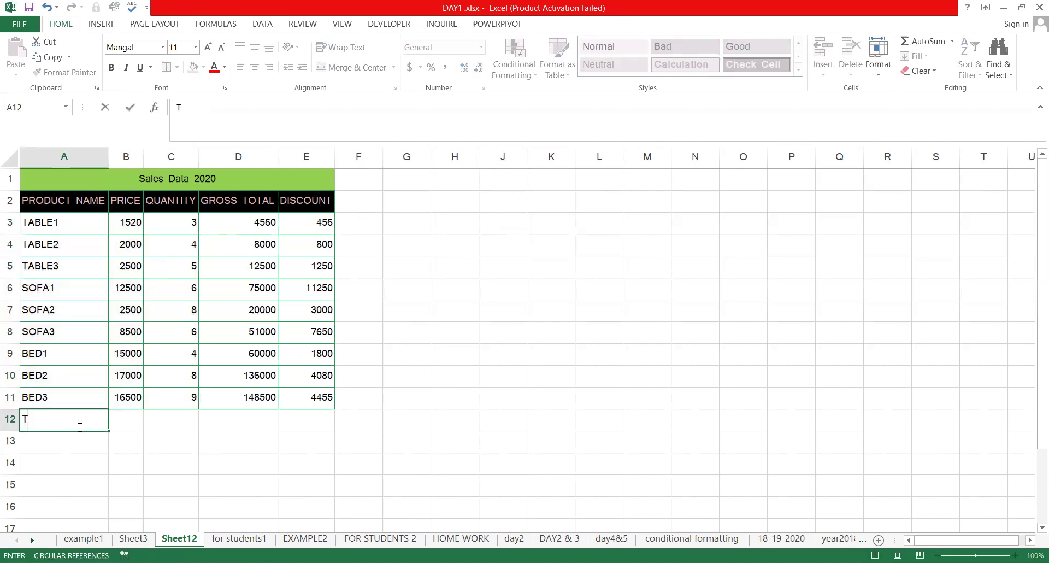
text(ABLE1)
key(Return)
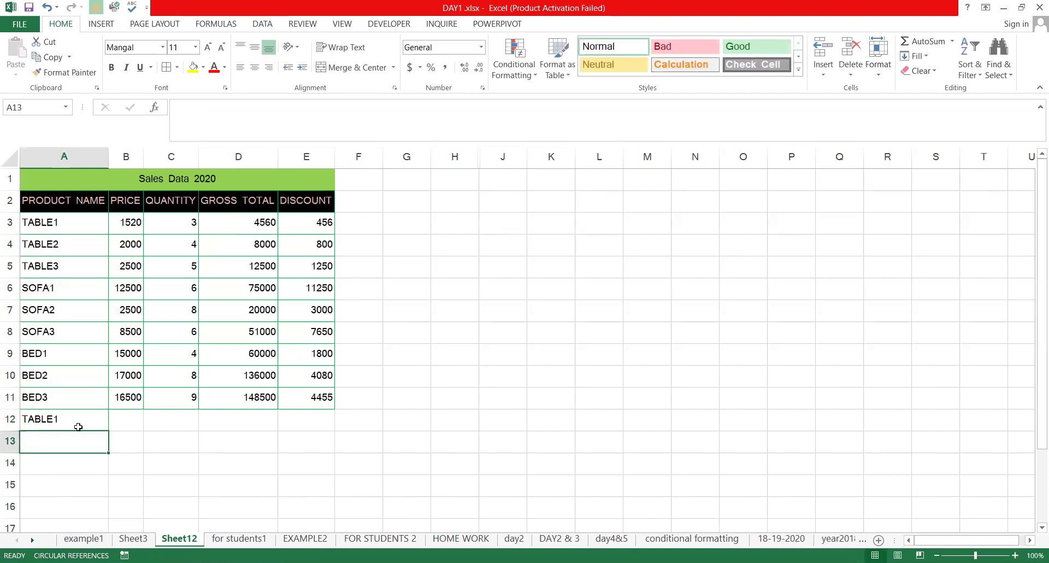
Enter price 1545 and quantity 15 for TABLE1, giving gross total 23175
key(Up)
key(Right)
text(15.0)
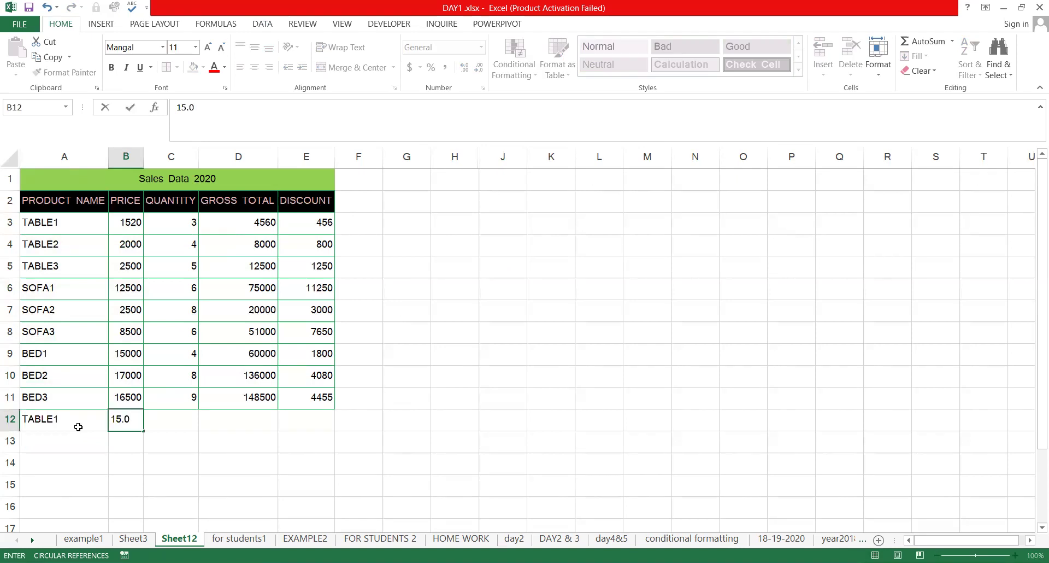
key(BackSpace)
key(BackSpace)
text(4)
text(5)
key(Tab)
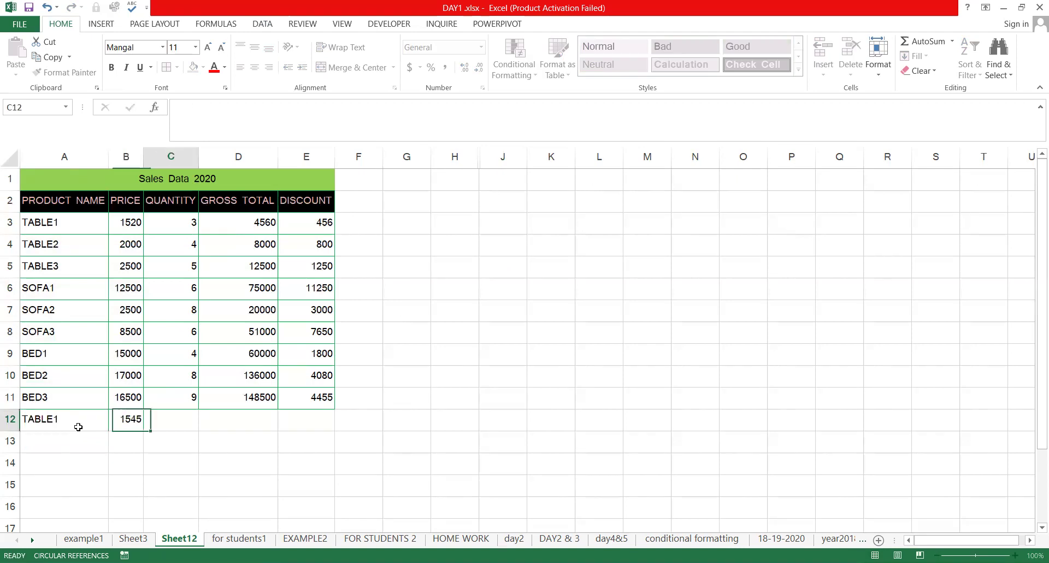
text(15)
key(Tab)
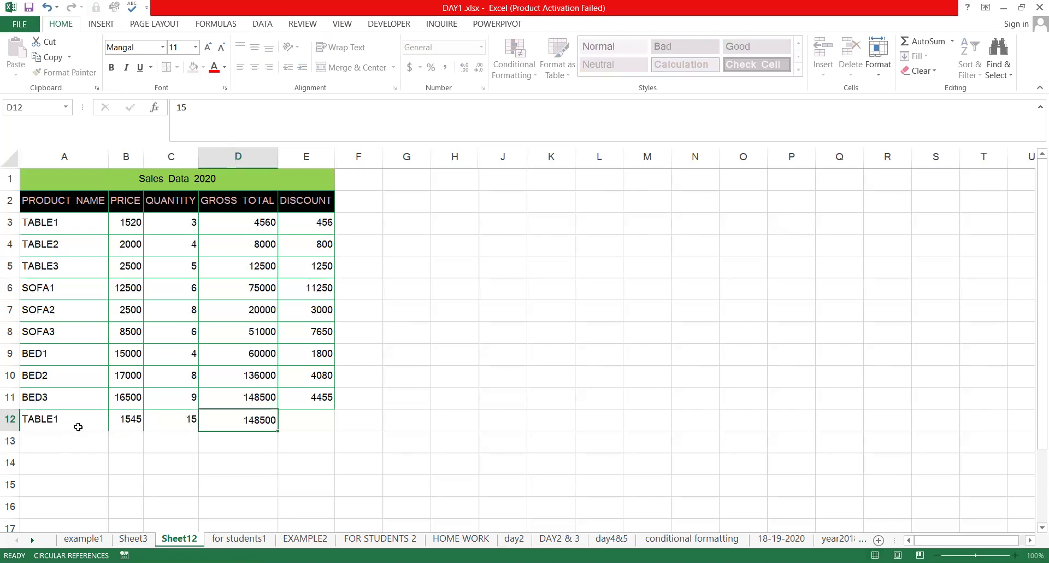
key(Return)
key(Up)
key(Right)
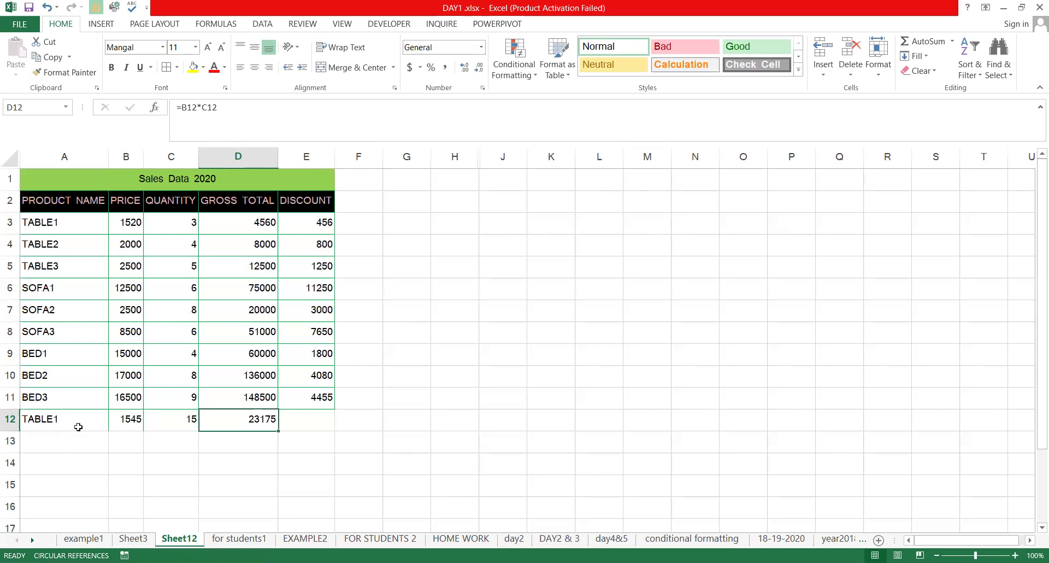
Fill the discount formula down into E12 and verify the new row's formulas
key(Right)
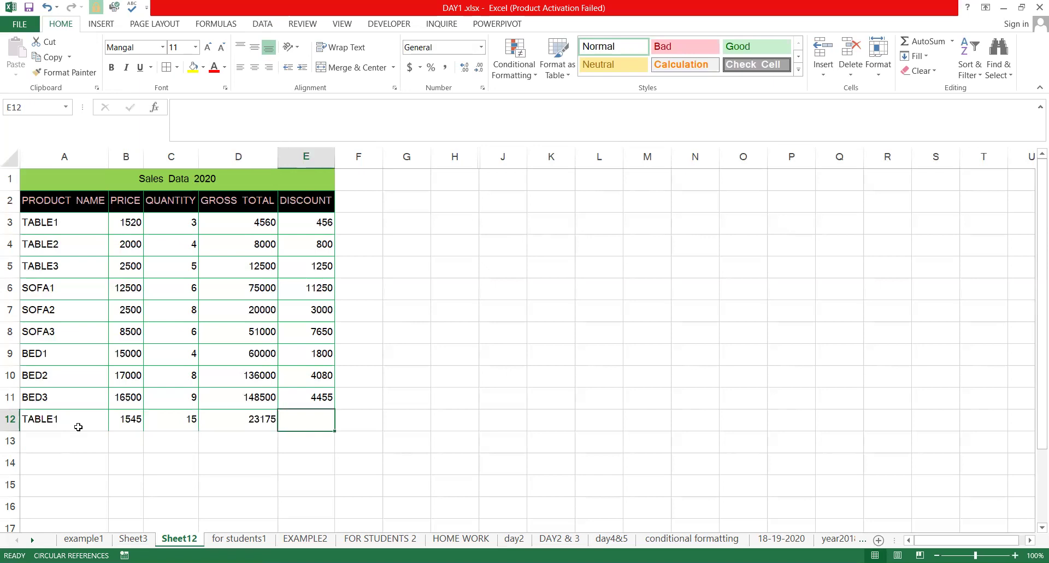
key(ctrl+d)
key(Up)
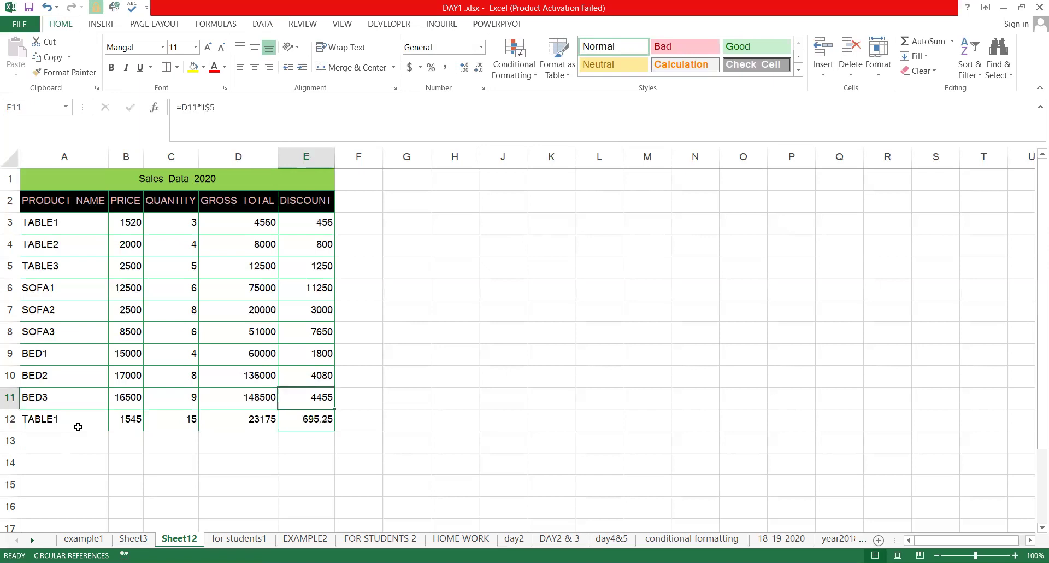
key(Down)
key(Left)
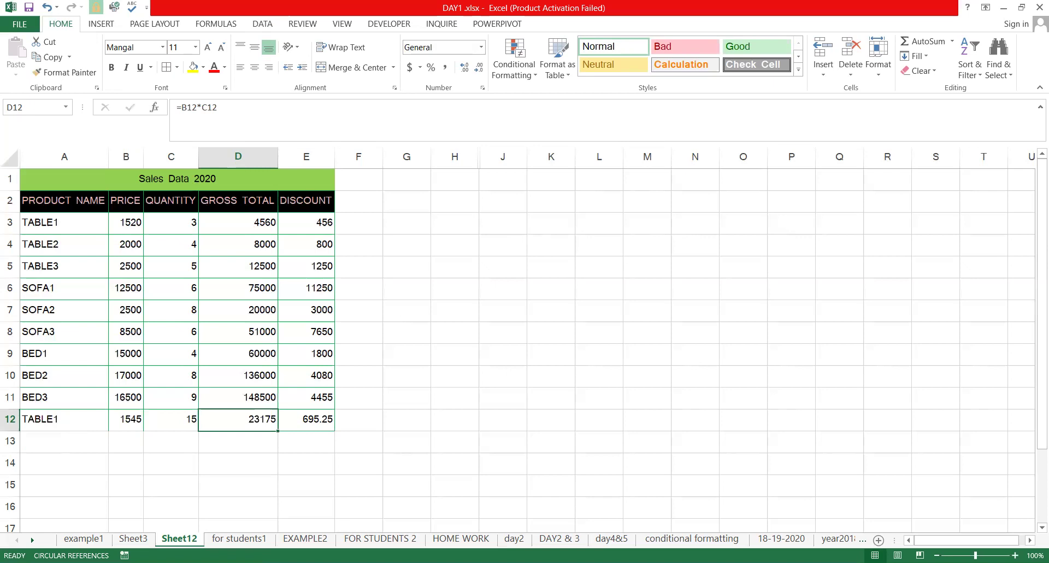
Fill the product, price and quantity cells A3:C12 green
click(493, 344)
drag(65, 223, 184, 429)
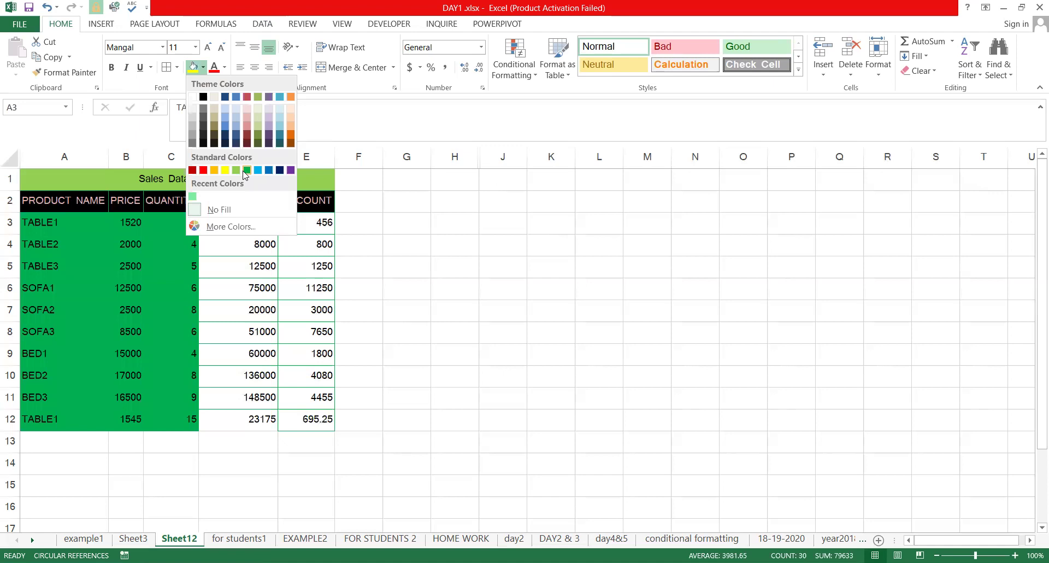
click(251, 219)
Fill the empty area to the right of the table red
shift+click(321, 417)
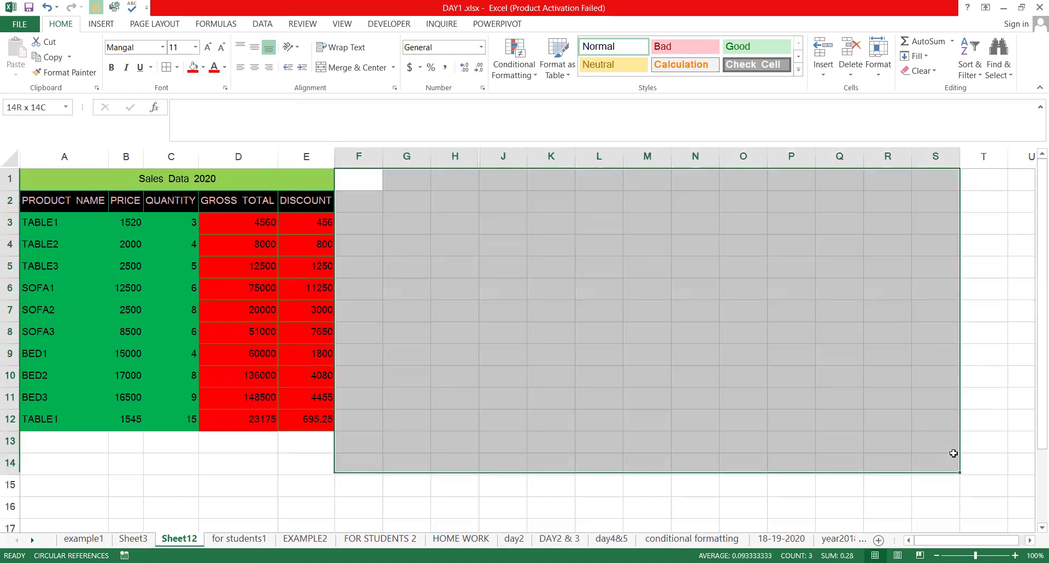
drag(952, 449, 1006, 523)
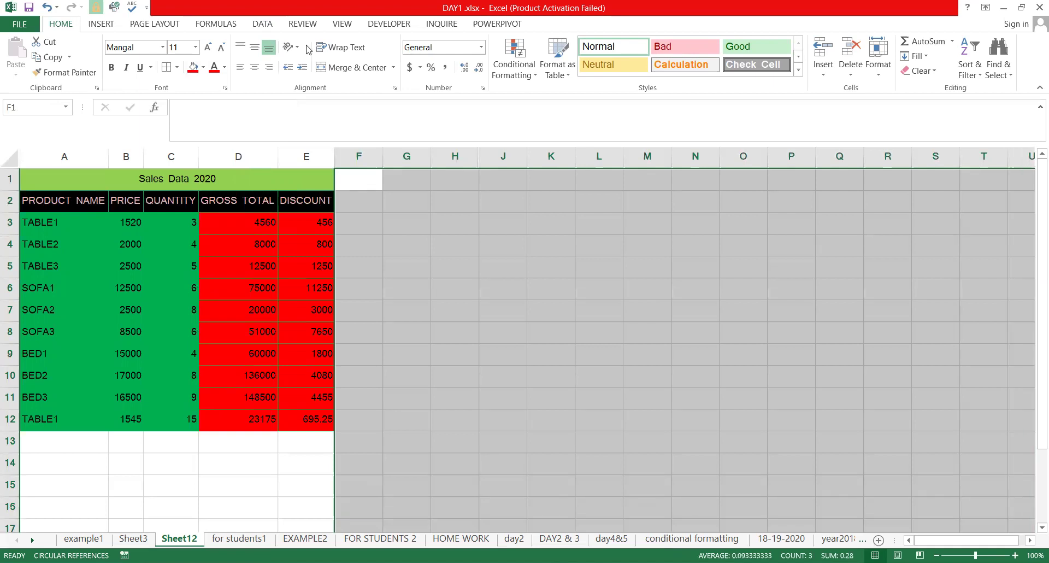
click(193, 66)
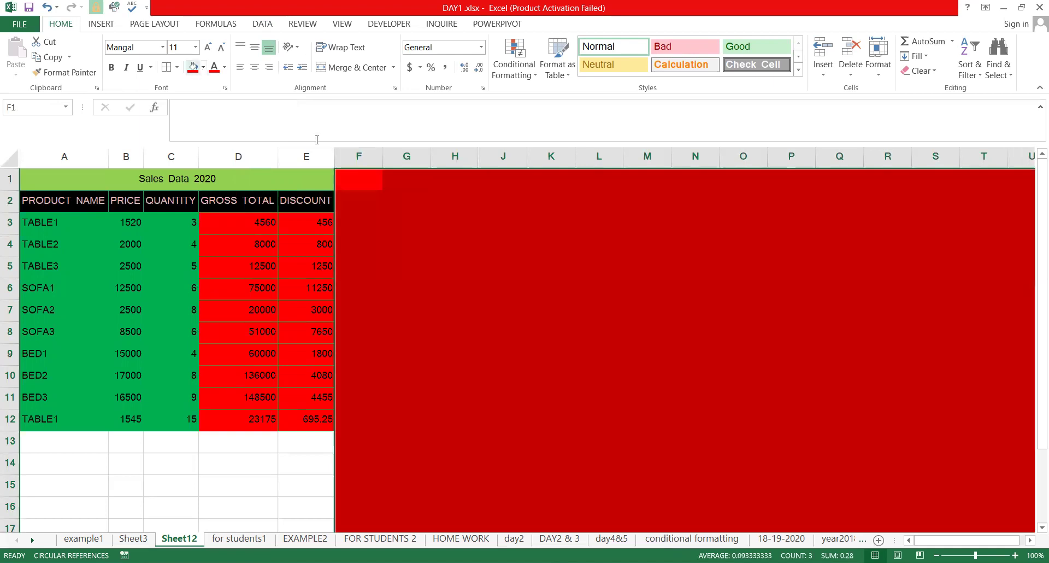
Fill the rows below the table red by repeating the fill with F4
key(Down)
key(Down)
key(Down)
key(Down)
key(Down)
key(Down)
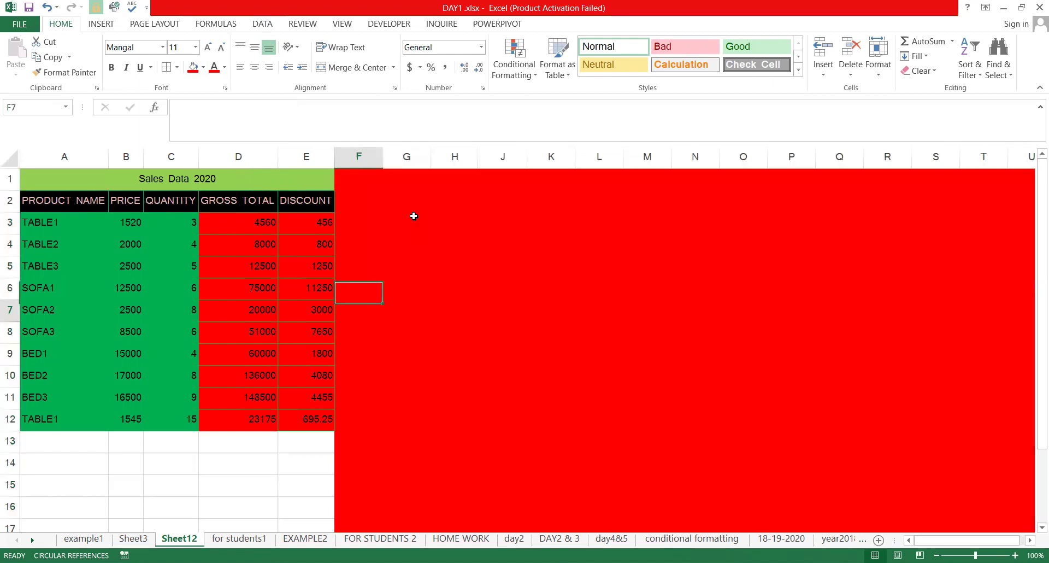
key(Down)
key(Down)
key(Down)
key(Down)
key(Down)
key(Down)
key(Left)
key(shift+Left)
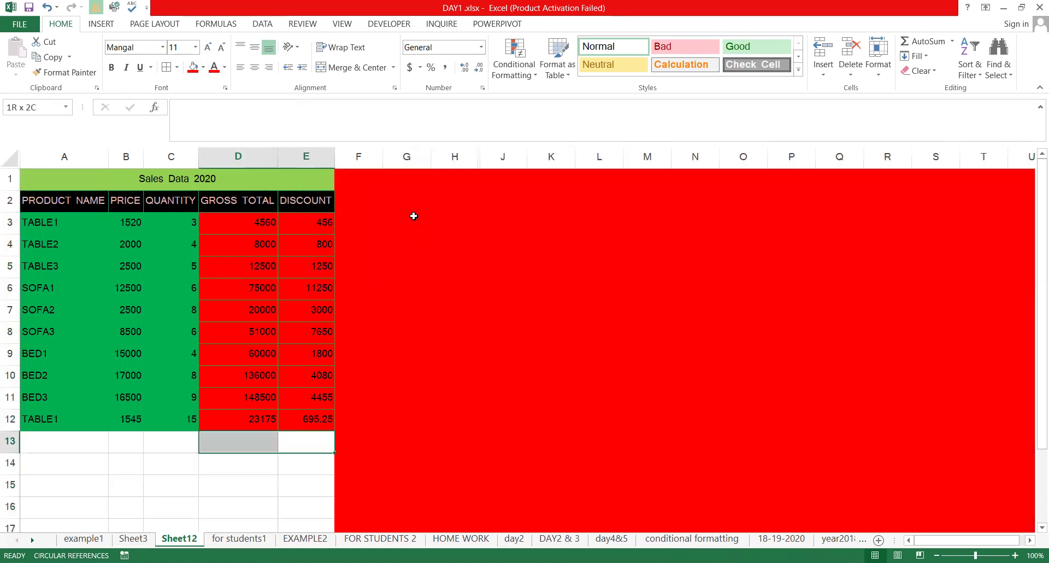
key(shift+Left)
key(shift+Left)
key(shift+Left)
key(shift+Down)
key(shift+Down)
key(shift+Down)
key(shift+Down)
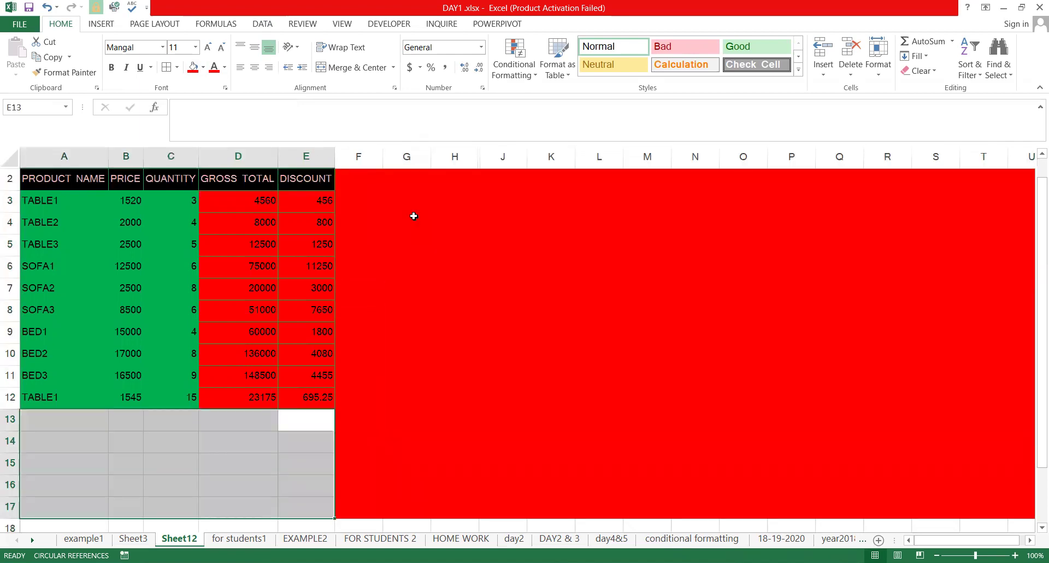
key(F4)
Check the coloured table by selecting the title and the PRODUCT NAME header
scroll(425, 221, up, 1)
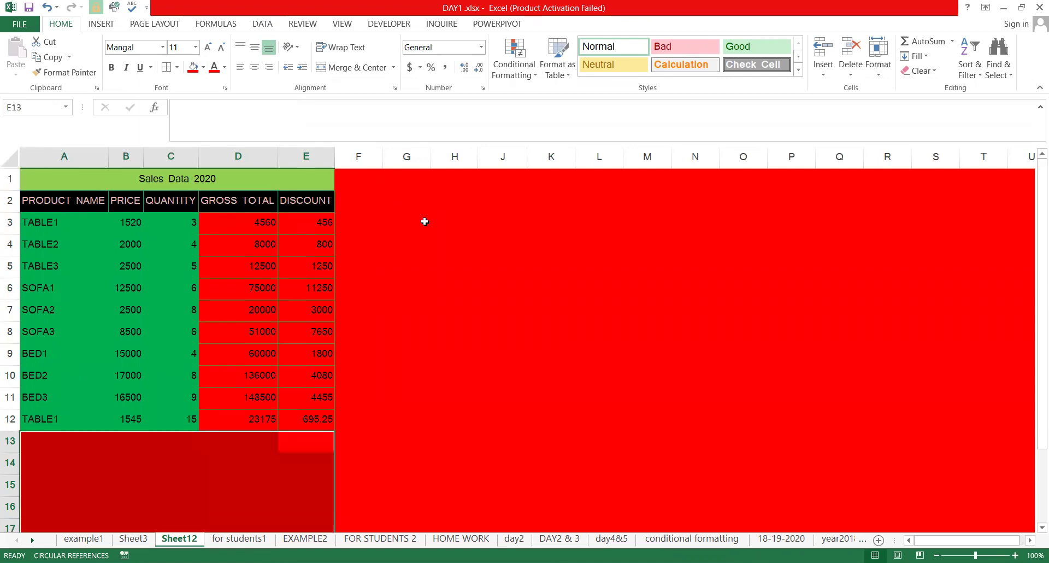
click(176, 177)
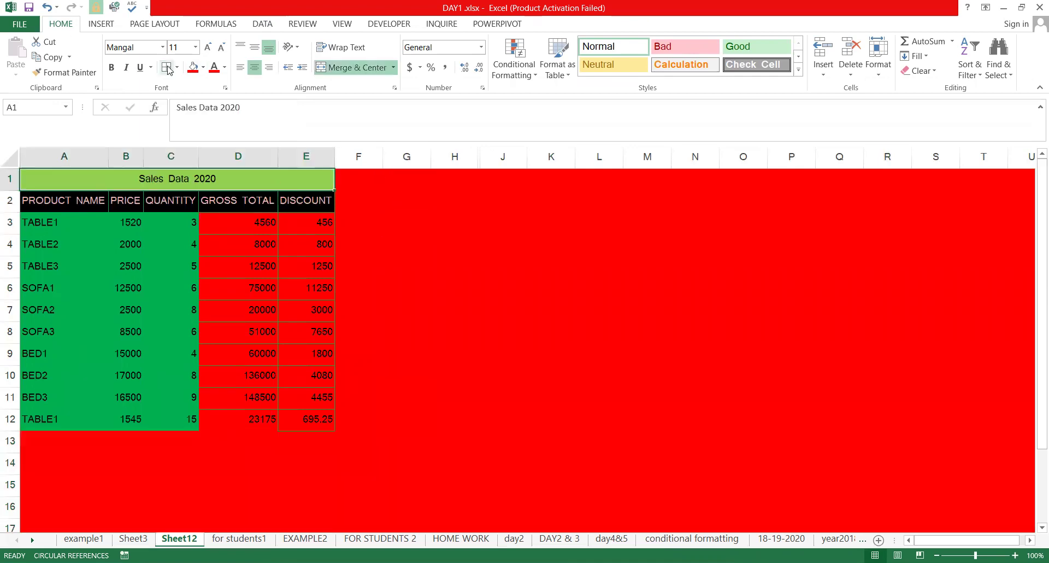
click(450, 260)
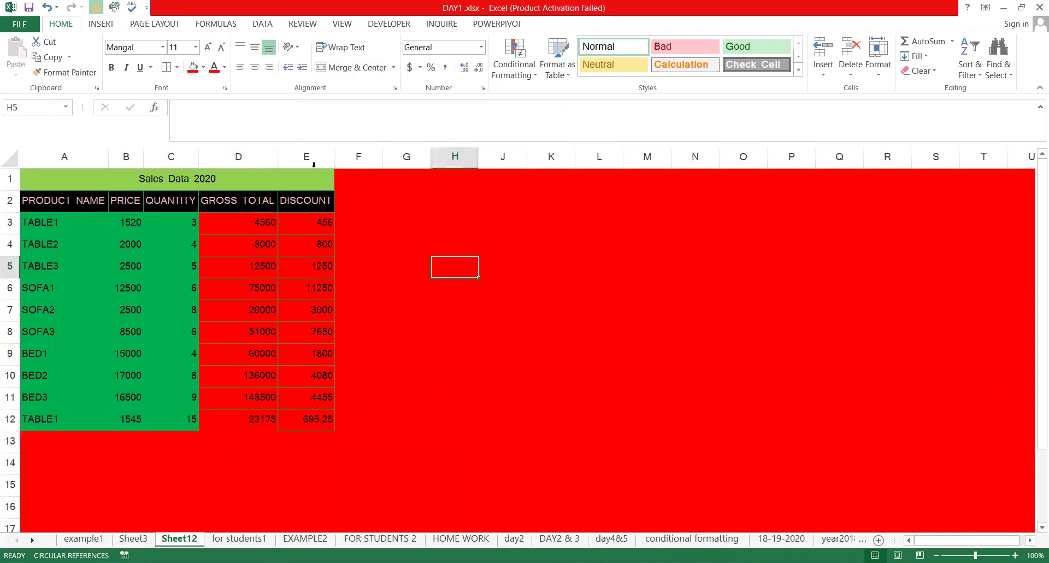
click(41, 210)
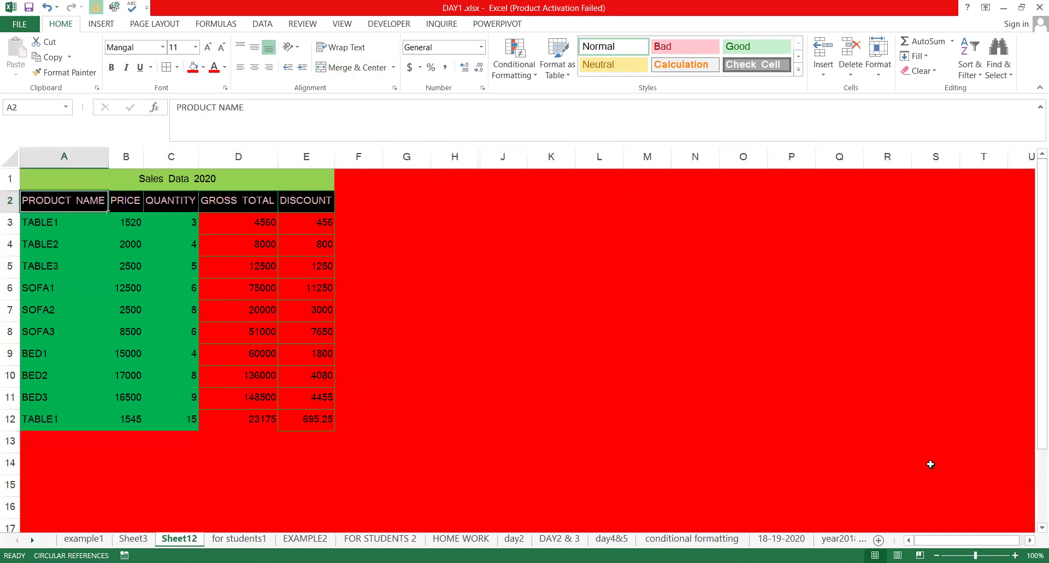
Inspect the prices and gross total formulas in D3 and D7
click(111, 260)
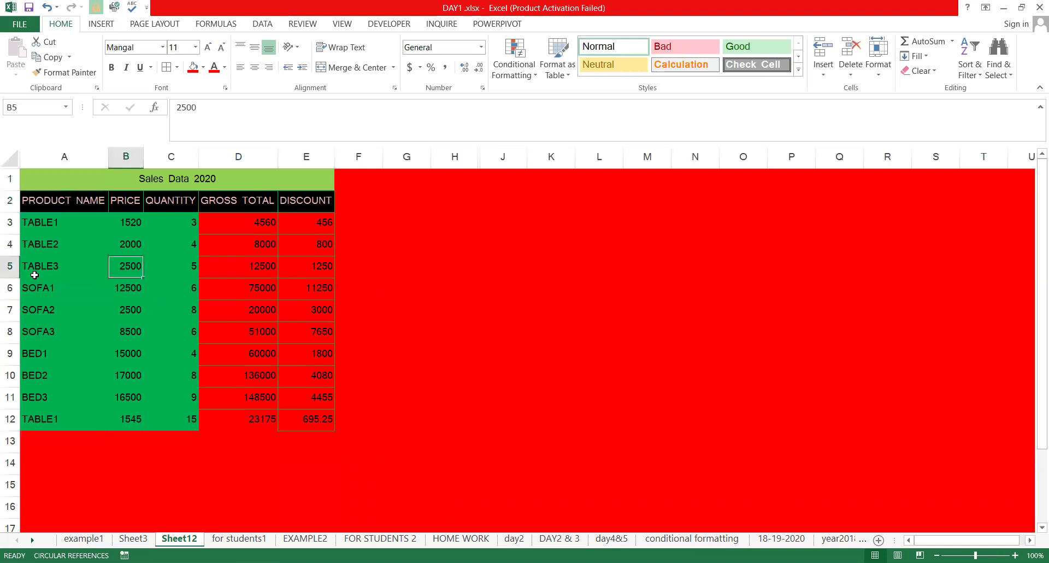
click(236, 266)
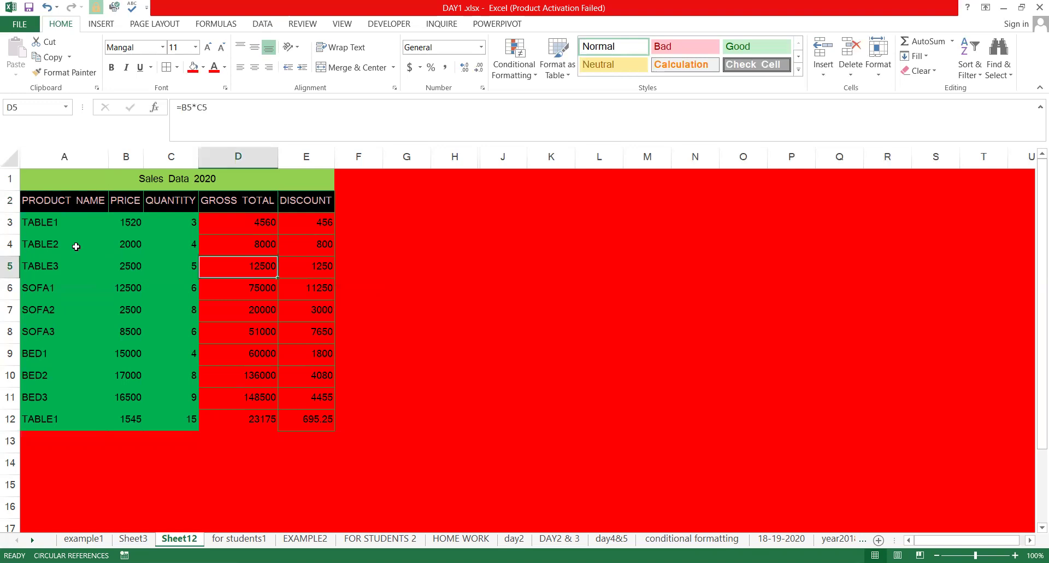
click(93, 226)
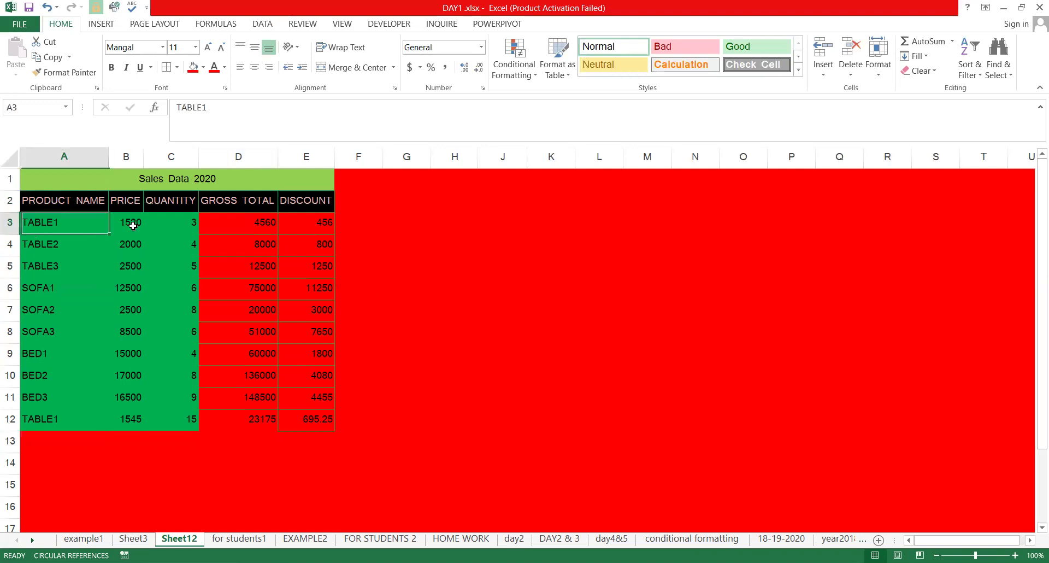
click(191, 237)
click(274, 227)
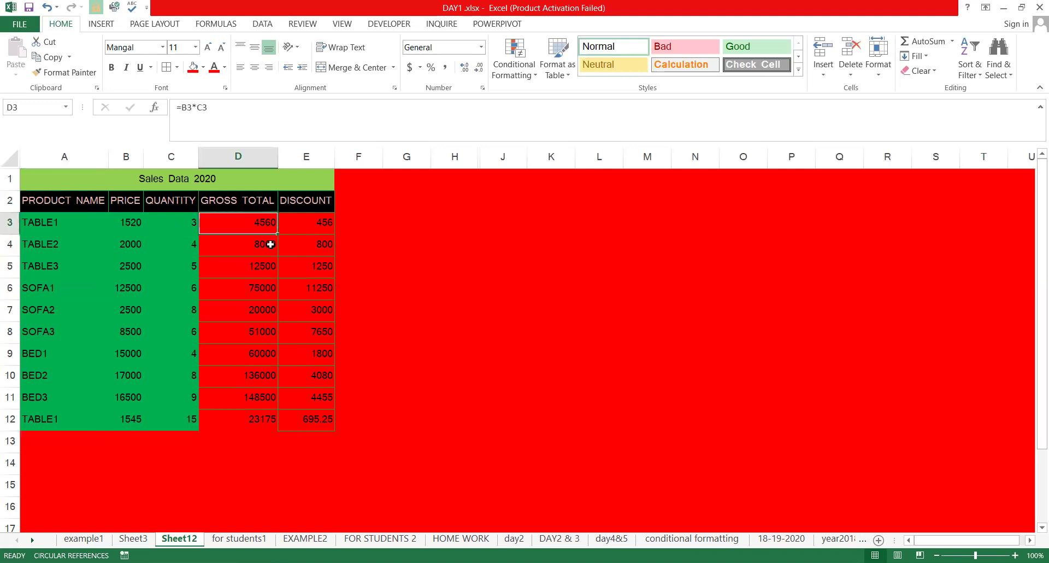
click(271, 269)
click(274, 310)
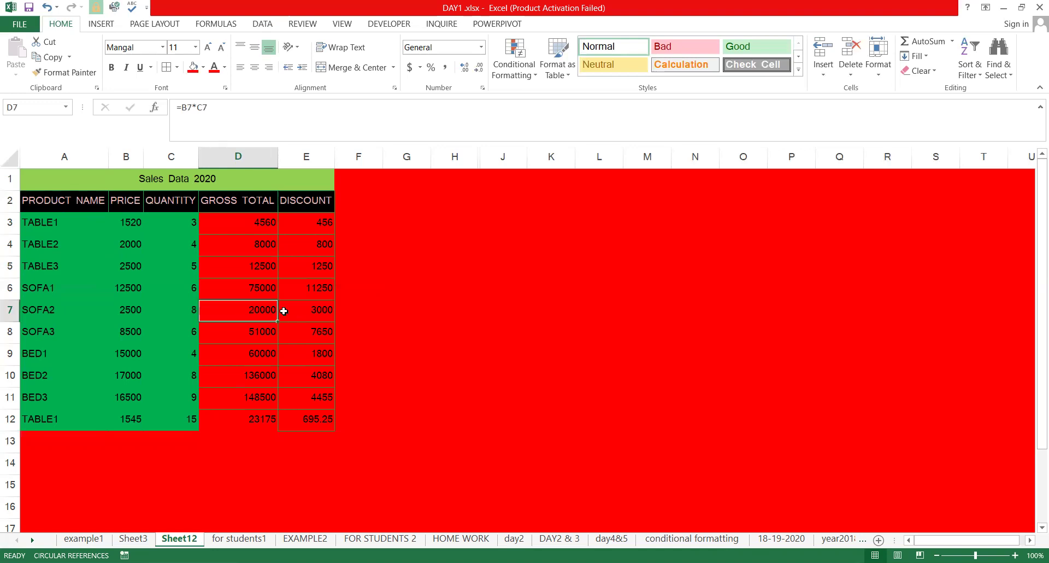
Change TABLE1's price in B3 to 1500 and confirm the D3 formula is unchanged
click(145, 252)
click(121, 224)
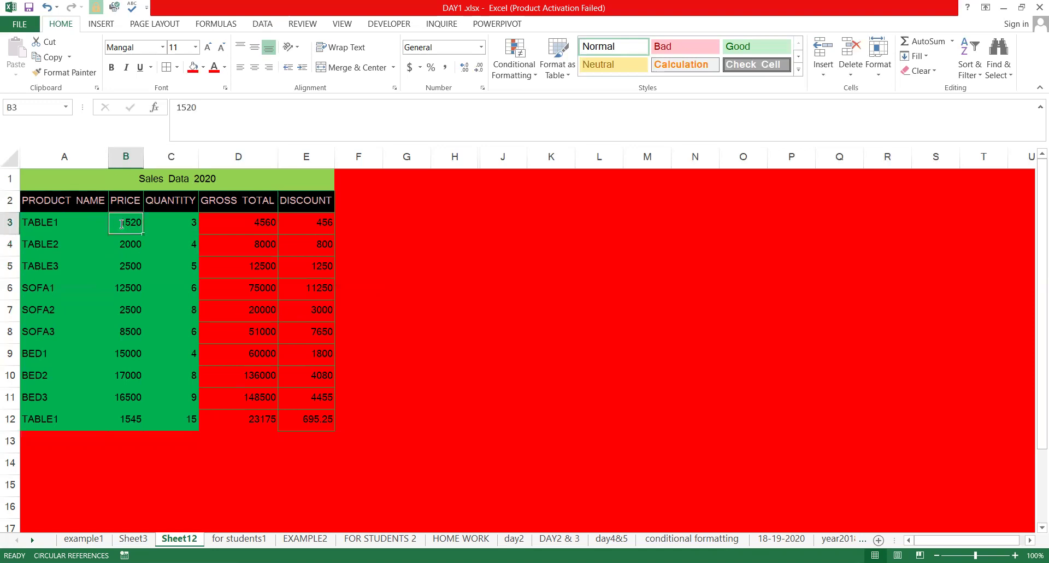
text(1500)
key(Return)
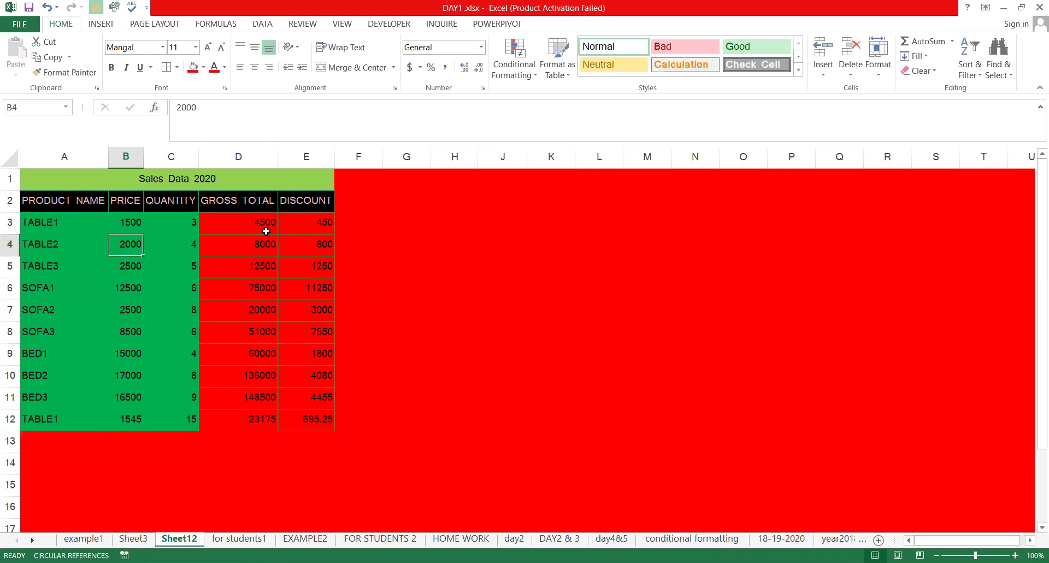
double_click(267, 232)
key(Escape)
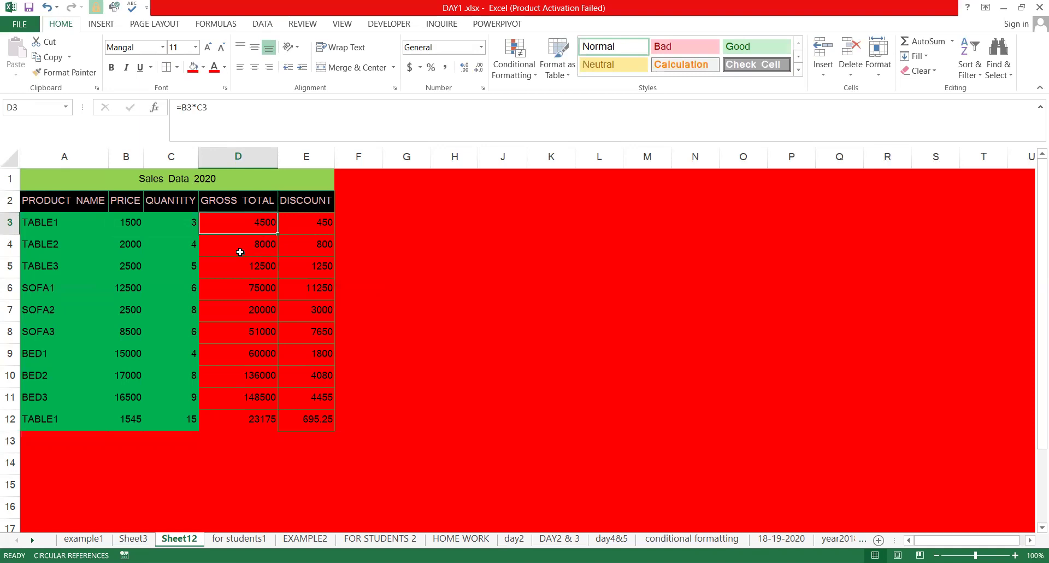
Open and dismiss the border options and ribbon shortcuts without making changes
key(alt)
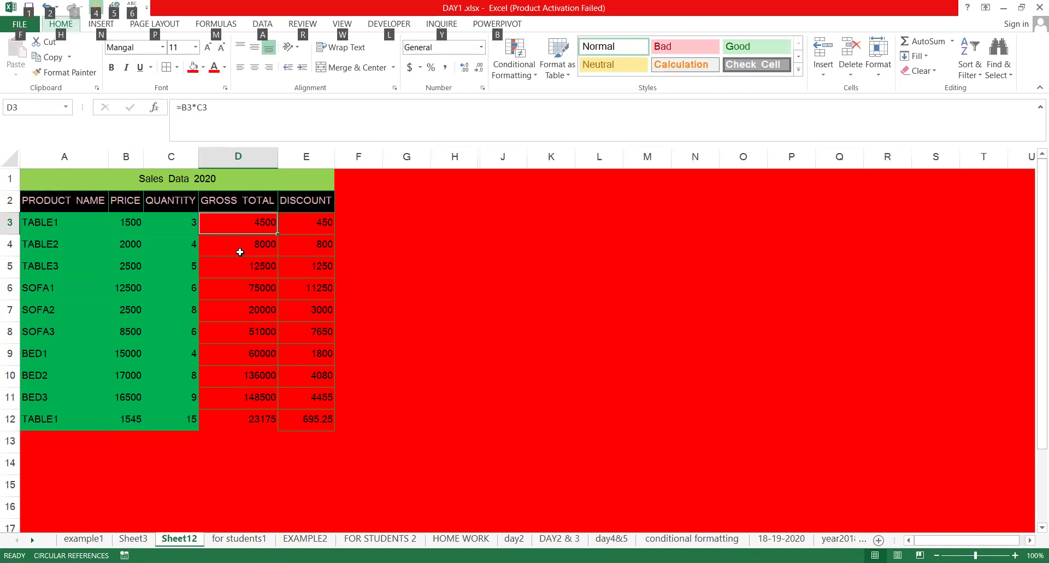
key(h)
key(b)
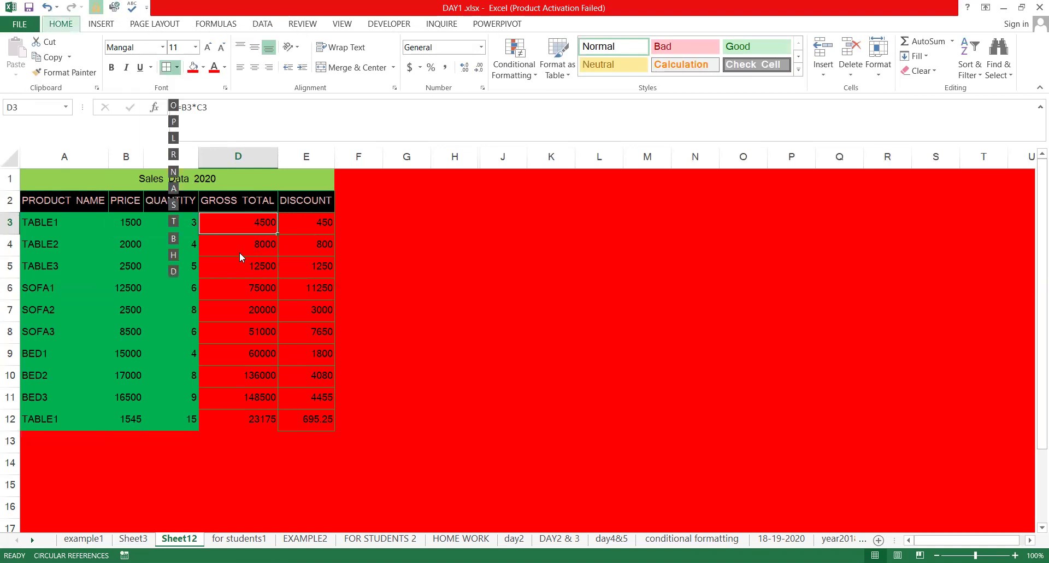
key(Escape)
key(Escape)
click(415, 271)
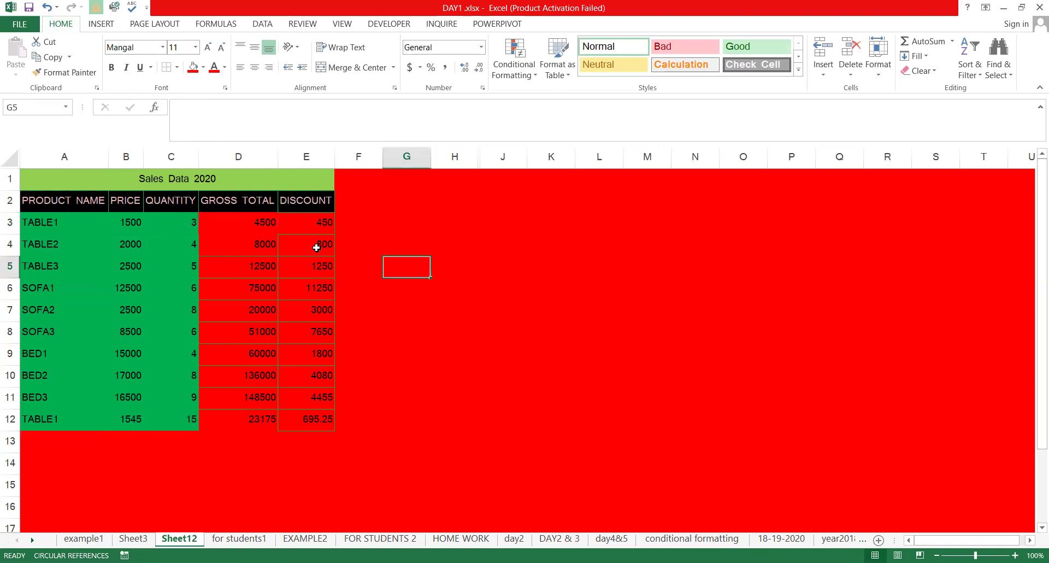
click(241, 228)
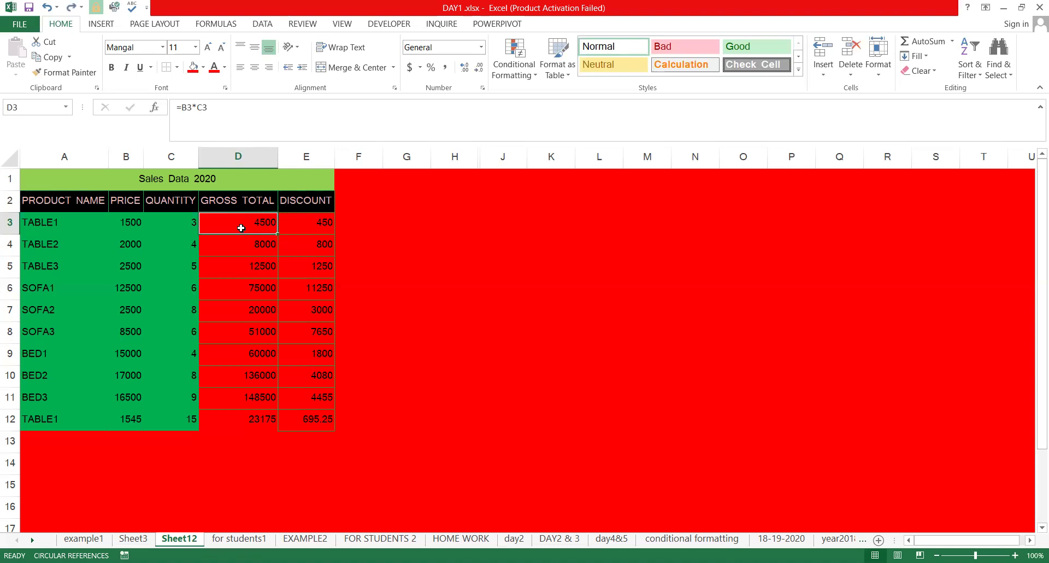
key(alt+h)
key(Escape)
Select all cells and set Fill Color to No Fill using Alt, H, H, N
key(ctrl+a)
key(ctrl+a)
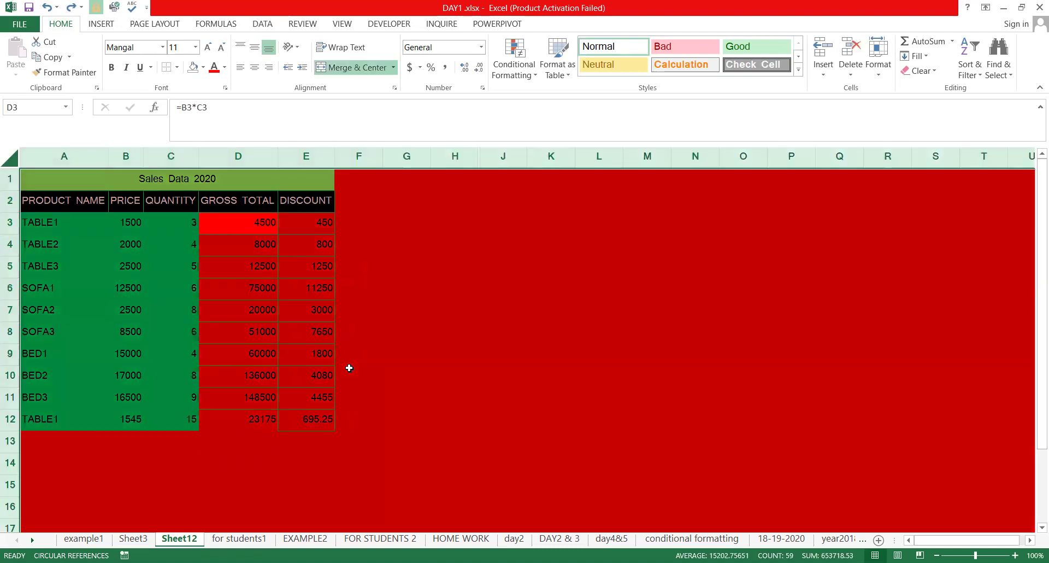
key(alt)
key(h)
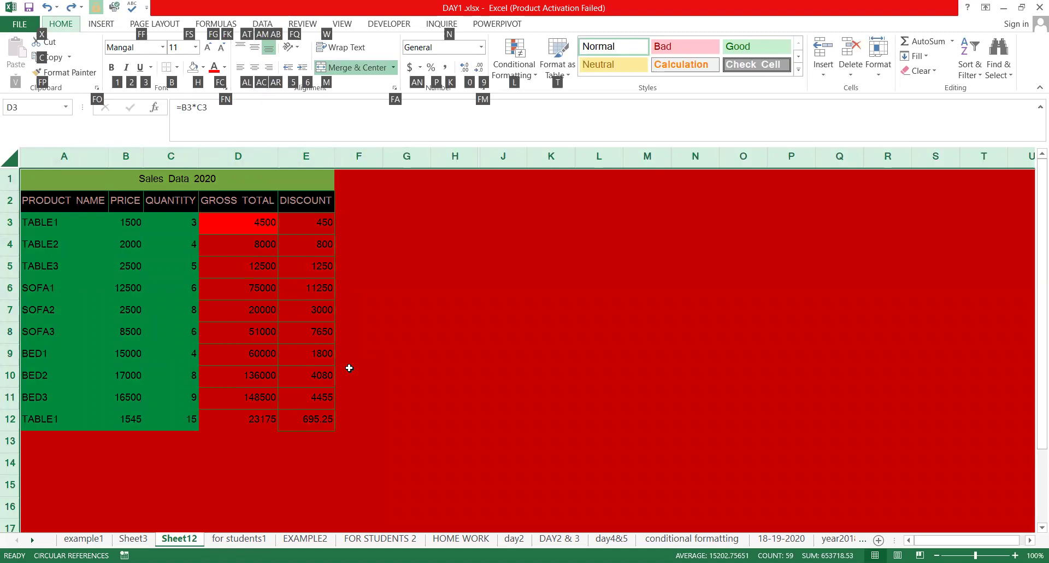
key(h)
key(n)
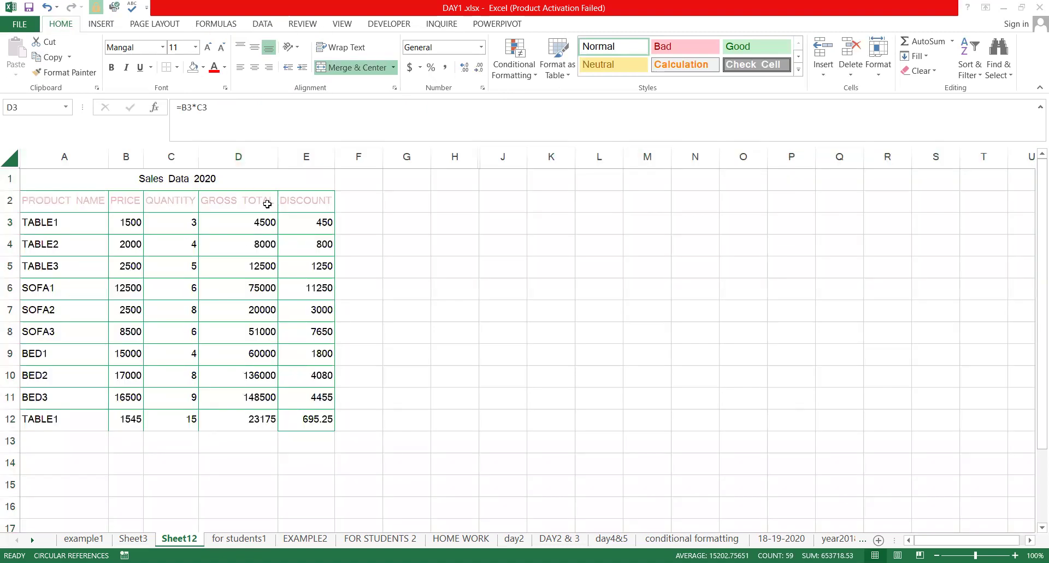
Give the header row A2:E2 a black fill, replacing a briefly applied green fill
drag(64, 201, 311, 201)
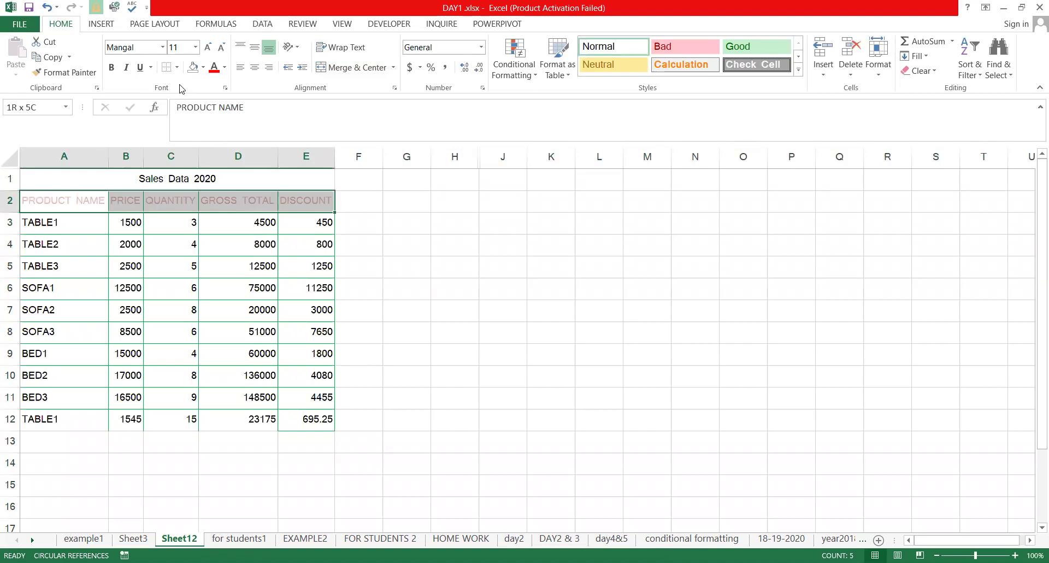
click(206, 73)
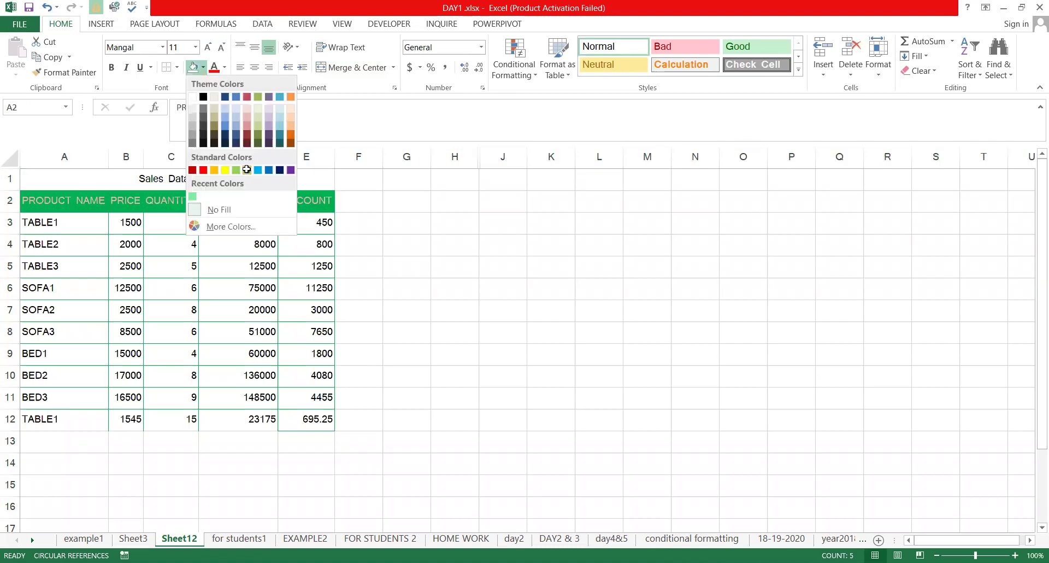
click(247, 170)
click(503, 245)
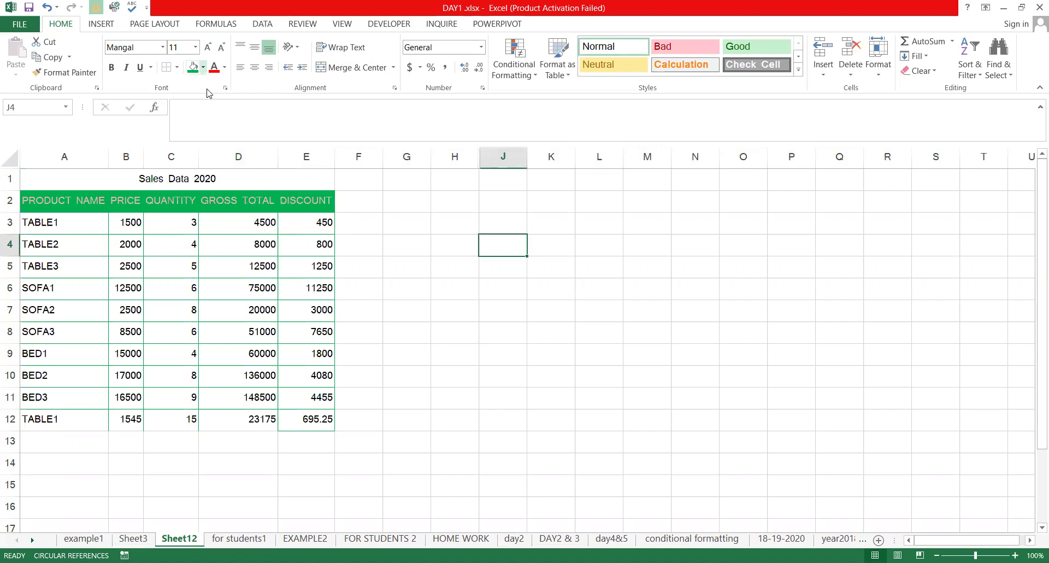
click(203, 68)
drag(67, 200, 302, 206)
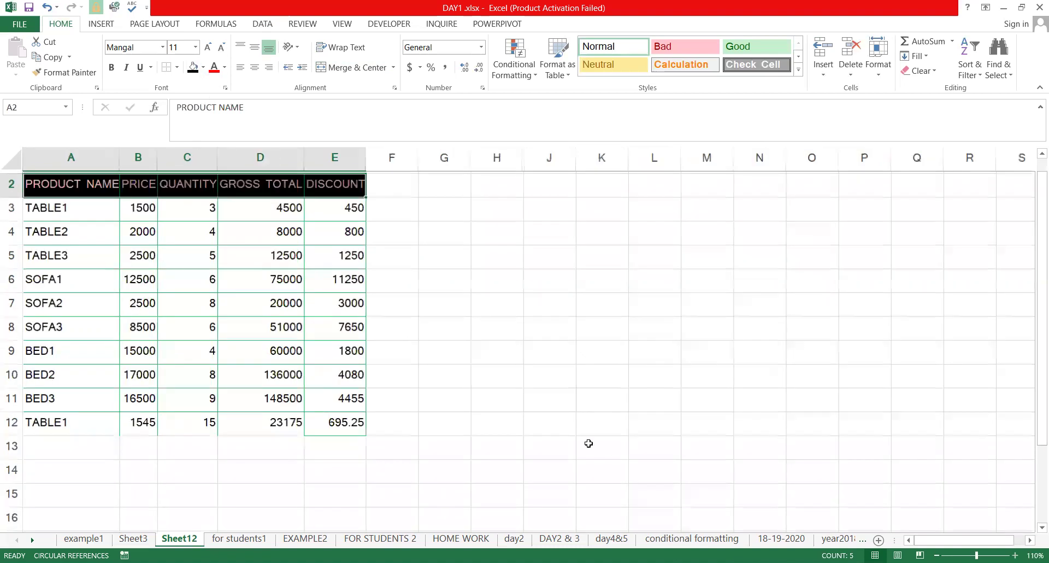
scroll(235, 325, up, 1)
click(234, 325)
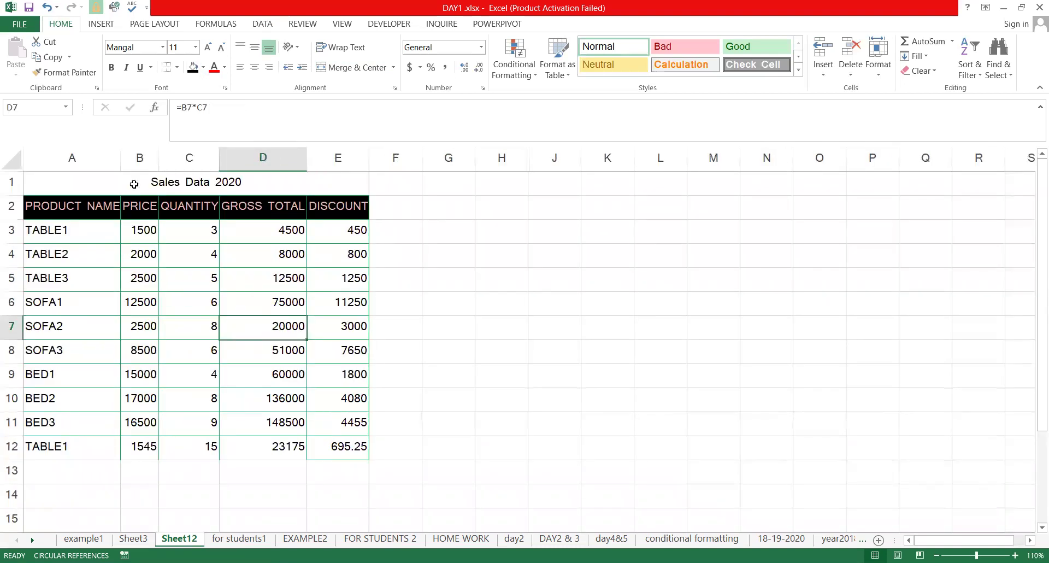
Enter 321 in G3 and 3121 in G5 beside the table
key(ctrl+Home)
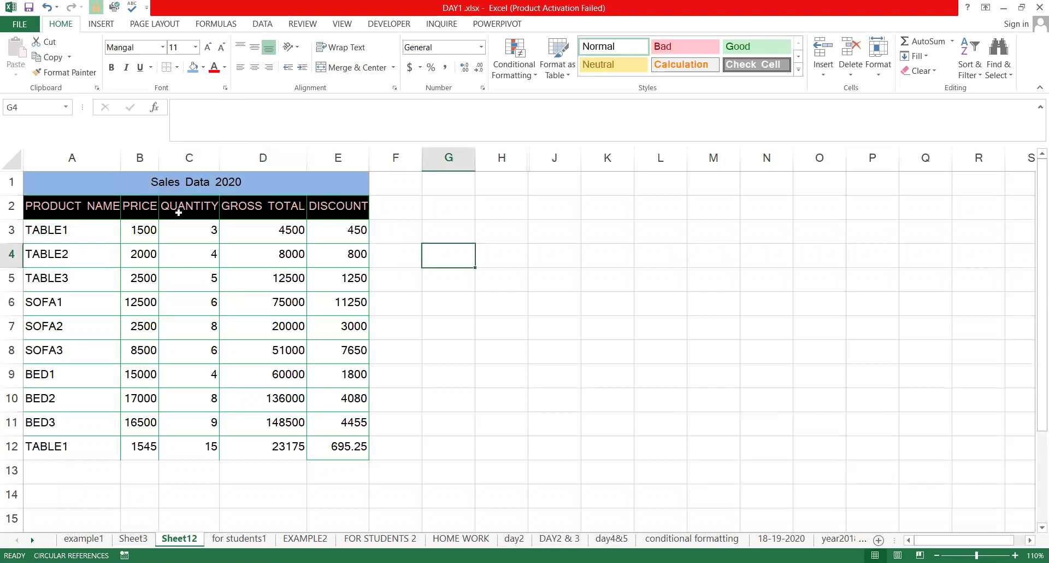
click(107, 247)
click(364, 230)
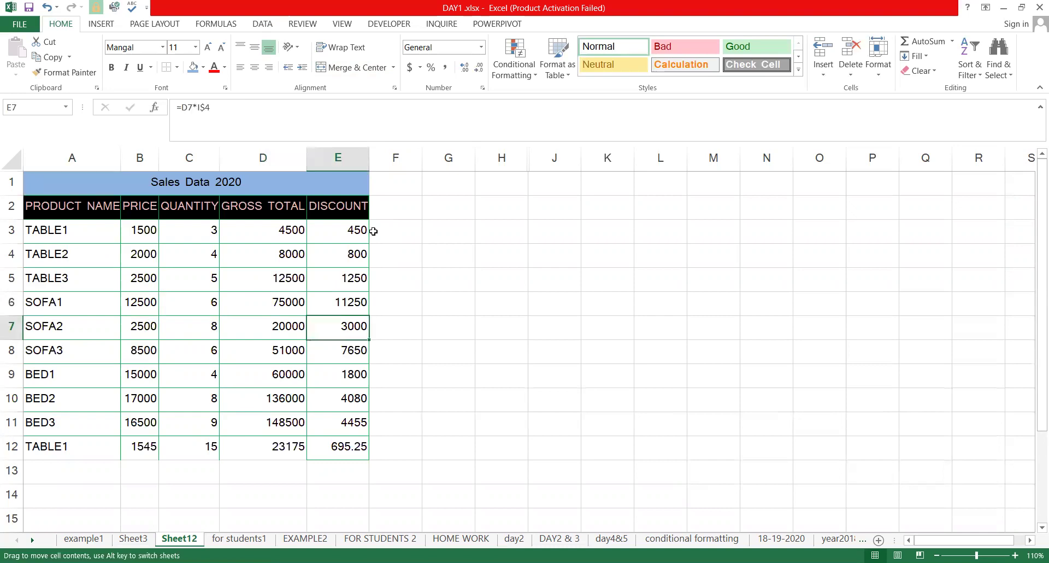
click(393, 230)
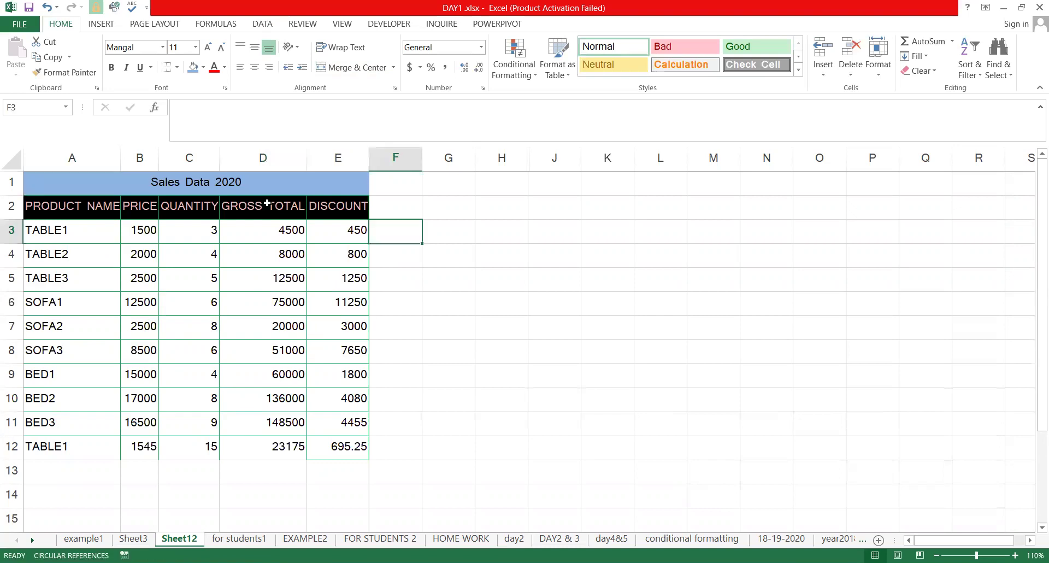
click(466, 216)
click(470, 219)
text(321)
key(Return)
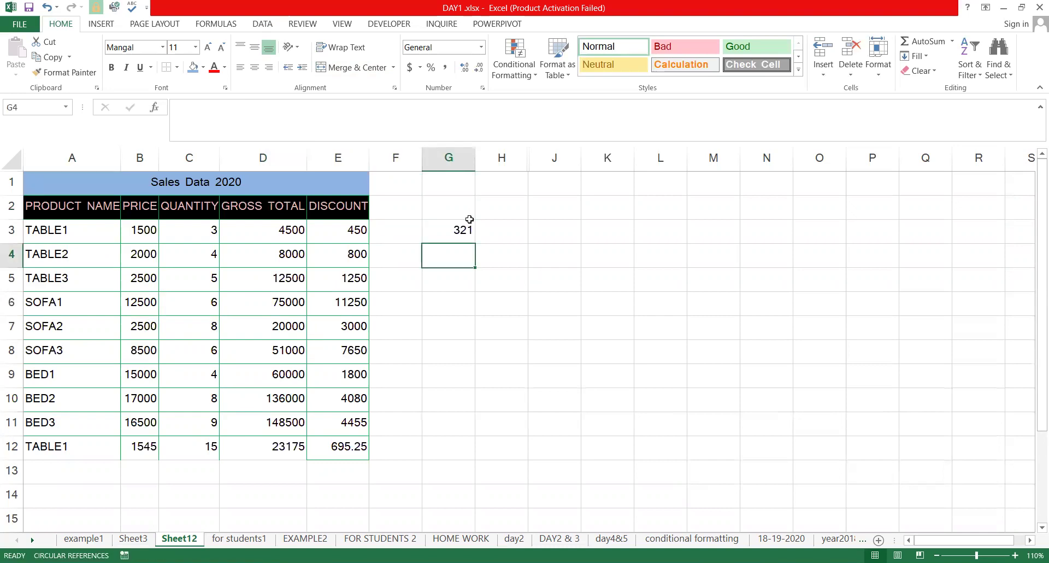
key(Return)
text(3121)
key(Return)
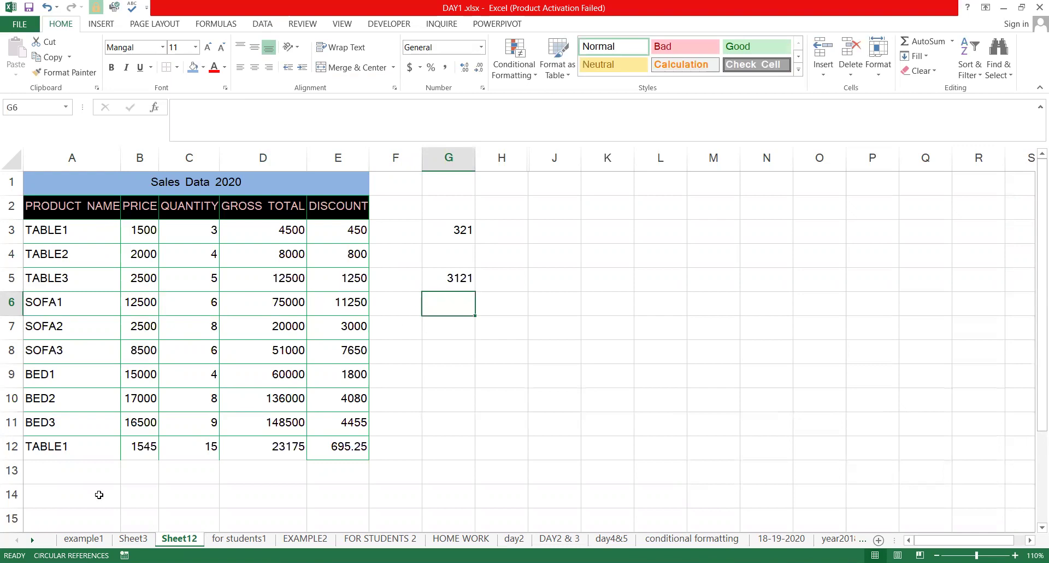
Browse the Sheet3 and for students1 tabs, then return to Sheet12
click(240, 538)
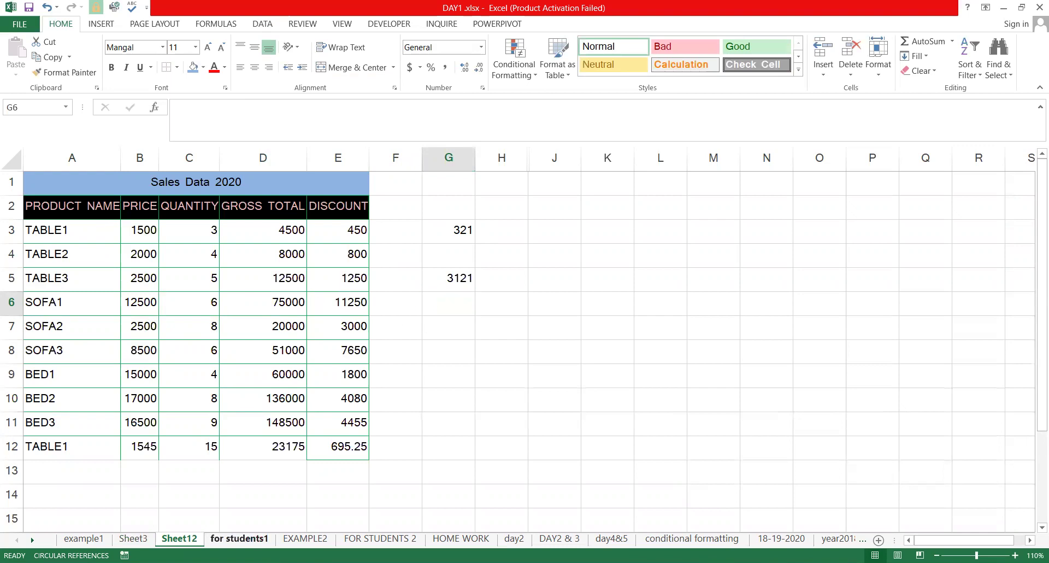
click(138, 541)
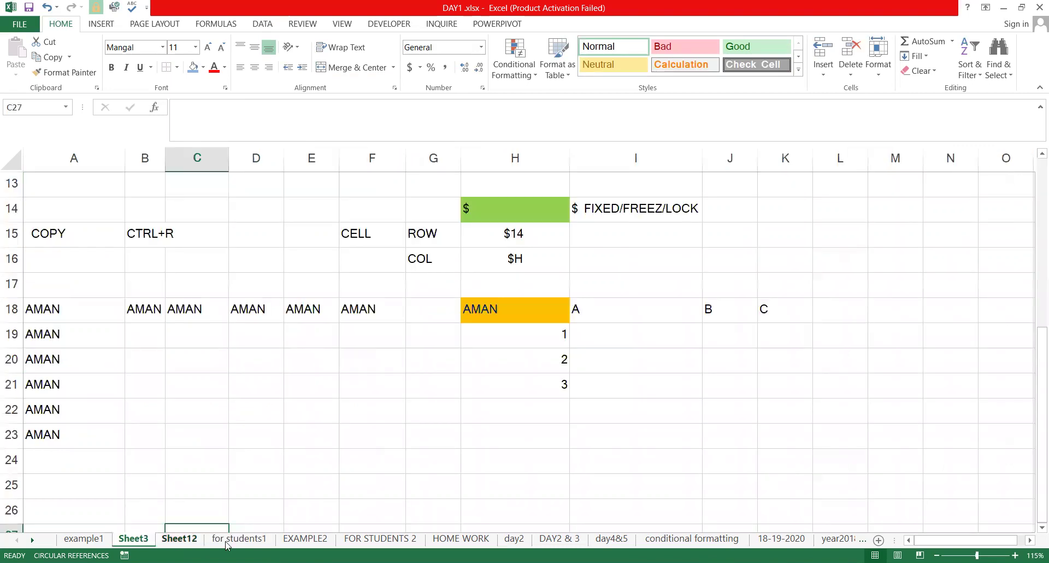
click(240, 538)
click(179, 538)
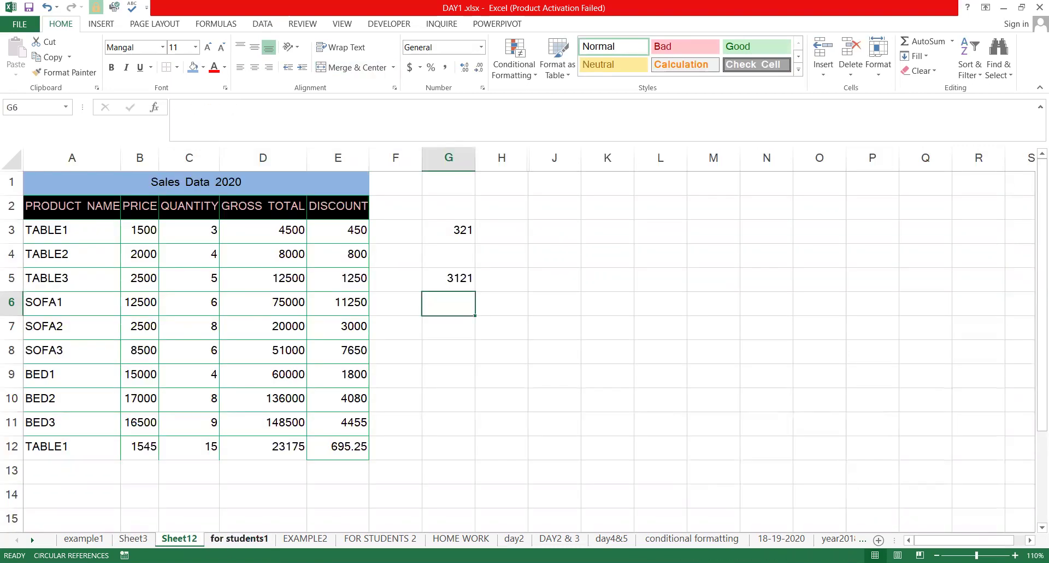
key(ctrl+Page_Down)
click(151, 540)
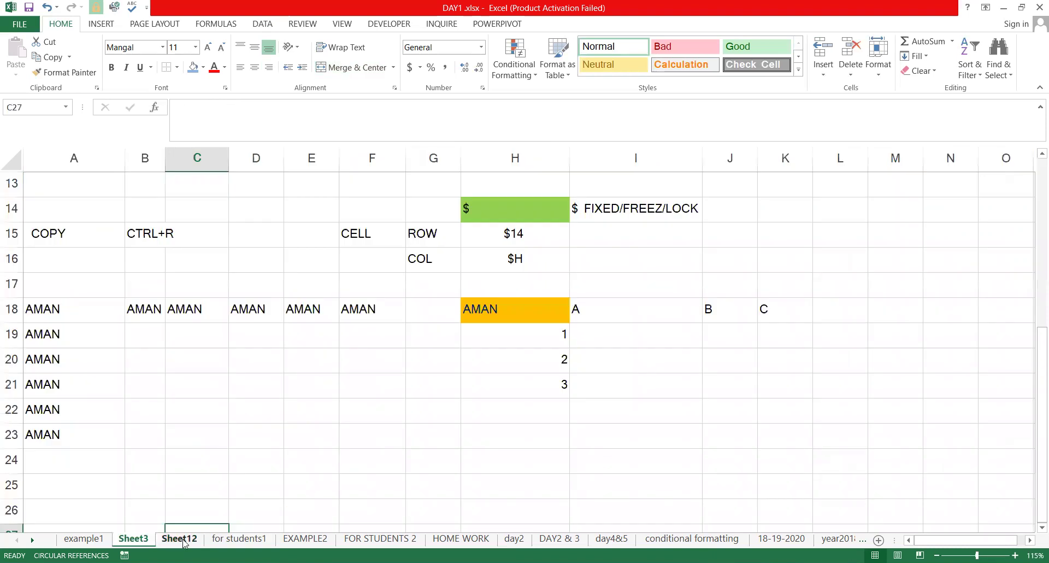
click(214, 540)
key(ctrl+Page_Up)
click(541, 227)
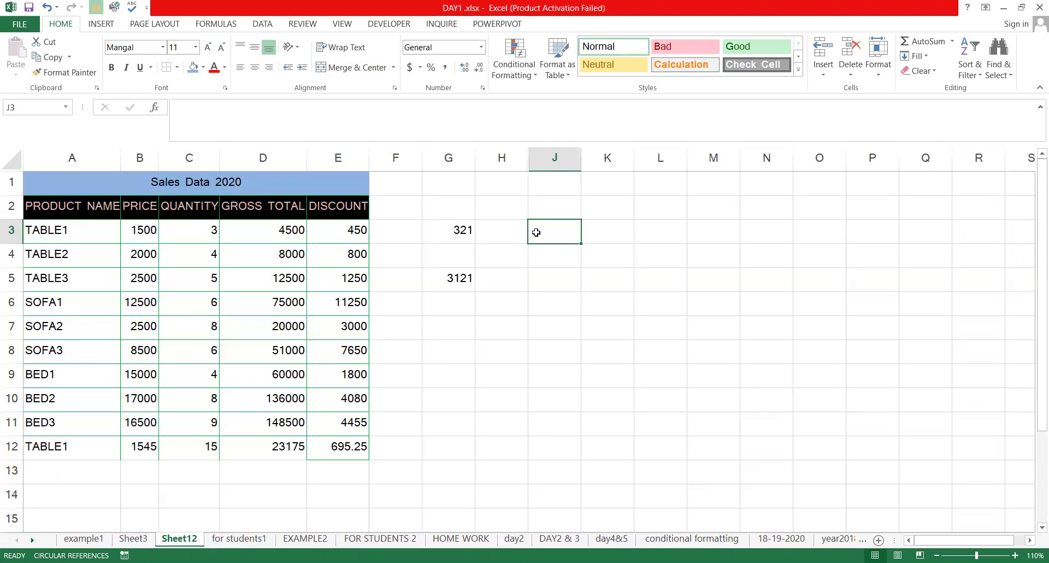
Select cells H1, G3, J3, K3 and H3 beside the table
click(501, 184)
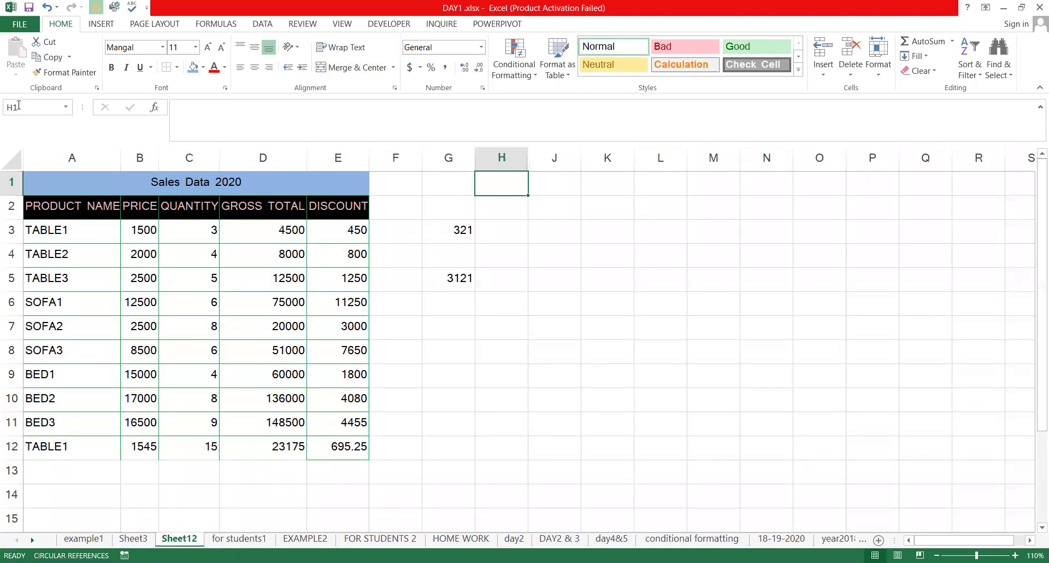
click(443, 238)
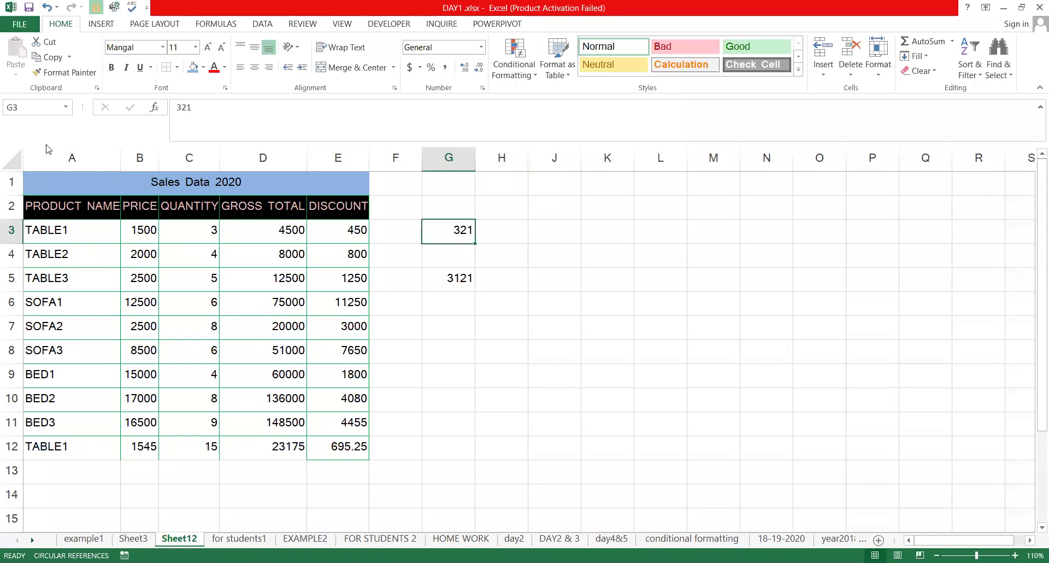
click(552, 230)
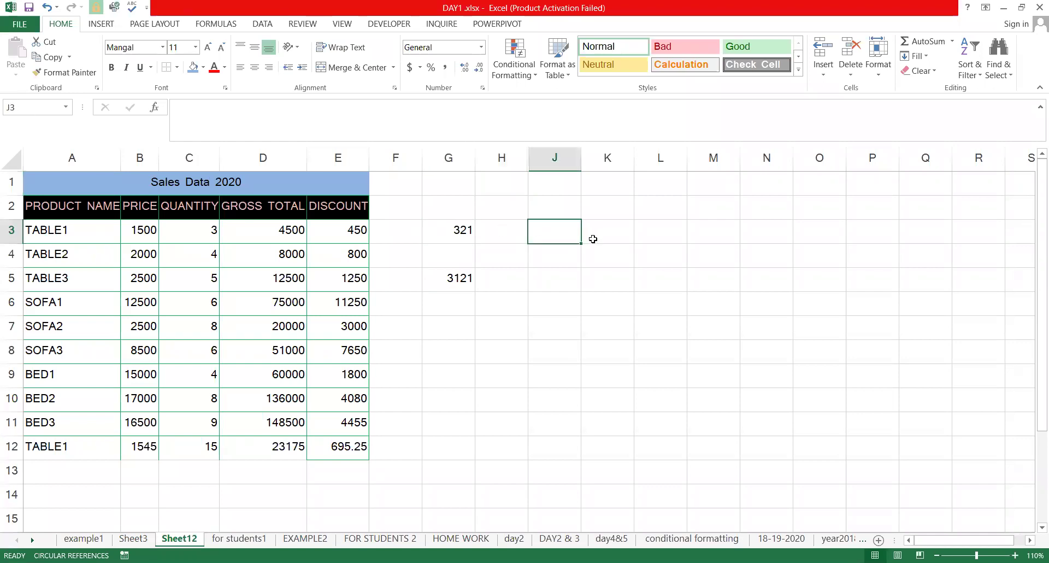
key(Right)
click(500, 230)
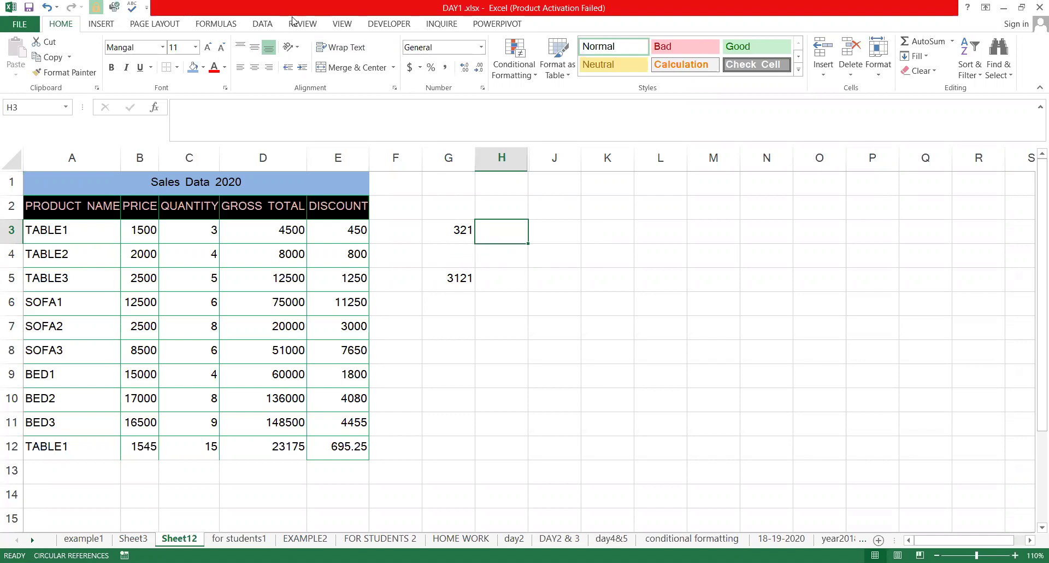
Protect Sheet12 from the Review tab, entering and confirming a password
click(303, 26)
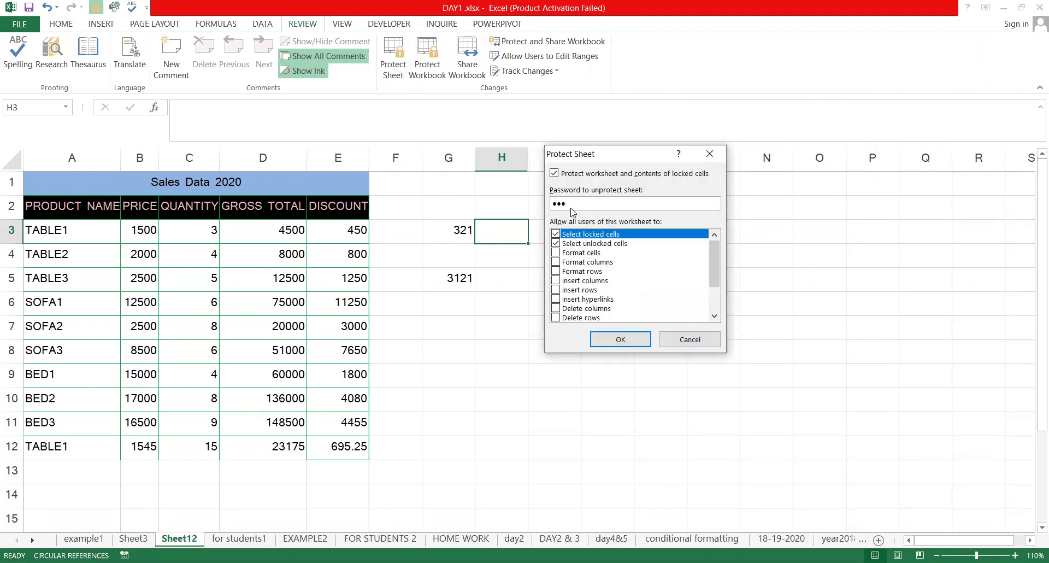
key(Return)
text(1)
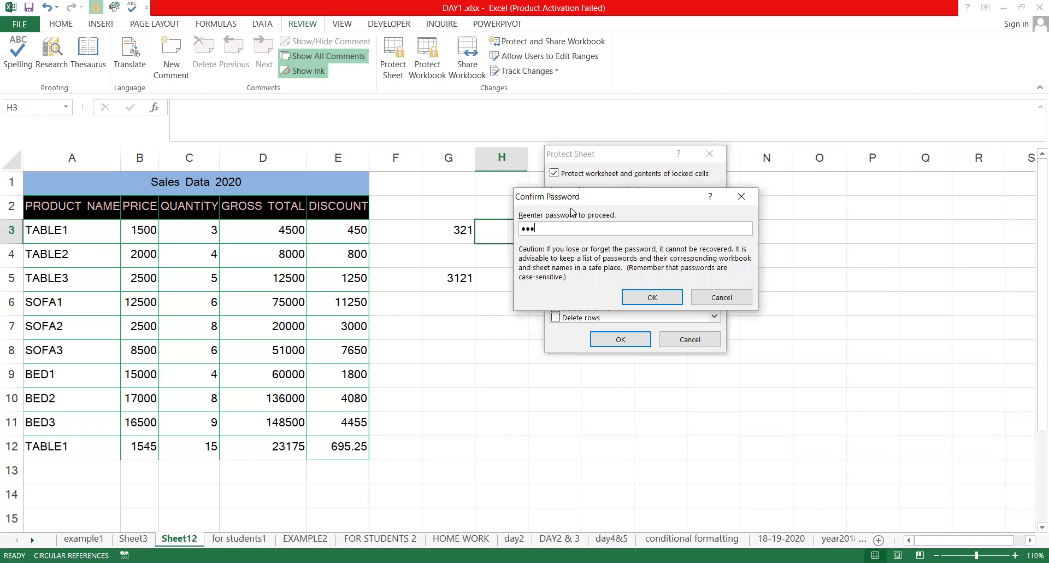
key(Return)
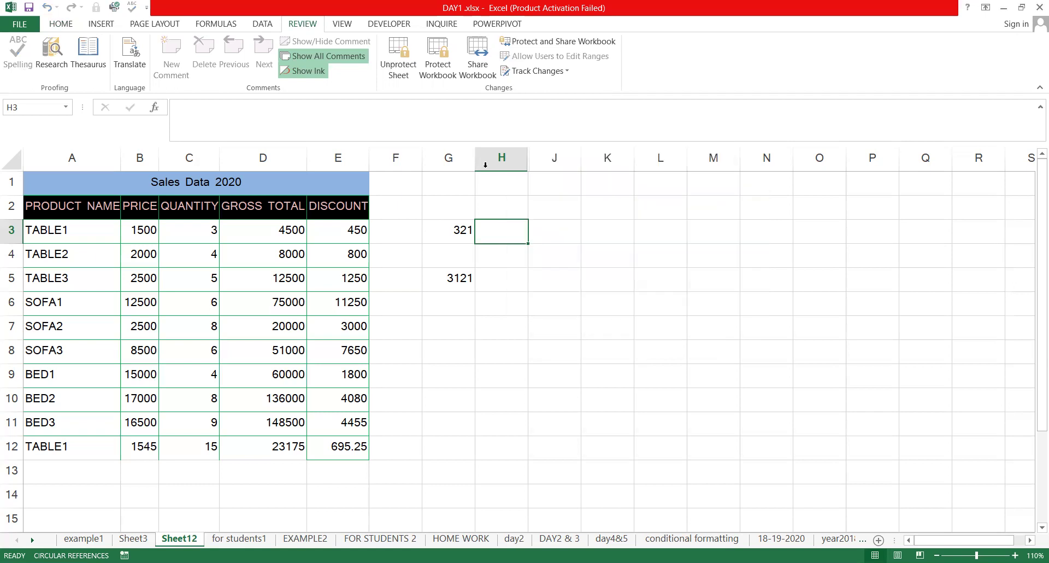
click(615, 287)
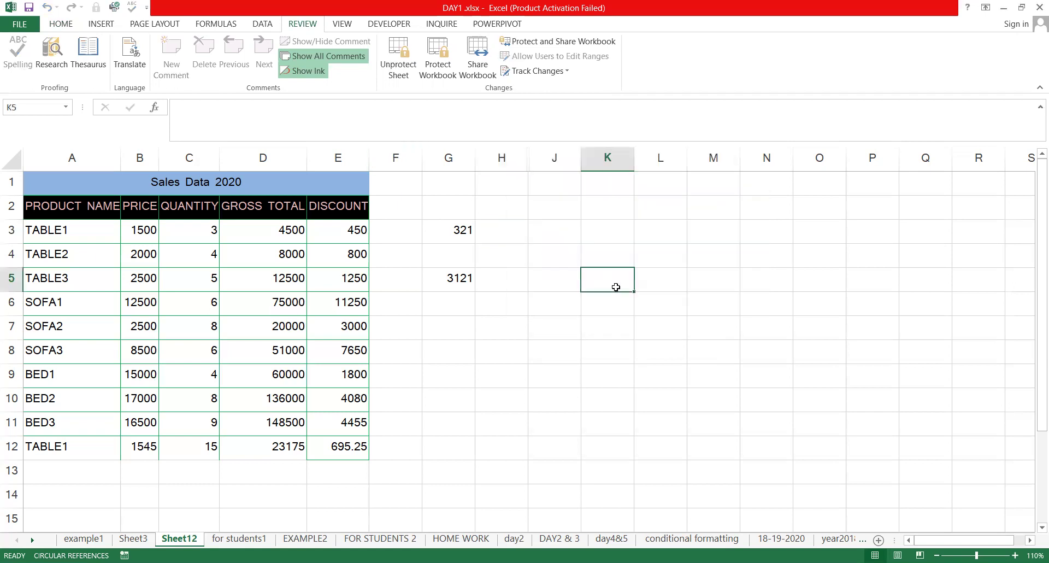
double_click(615, 287)
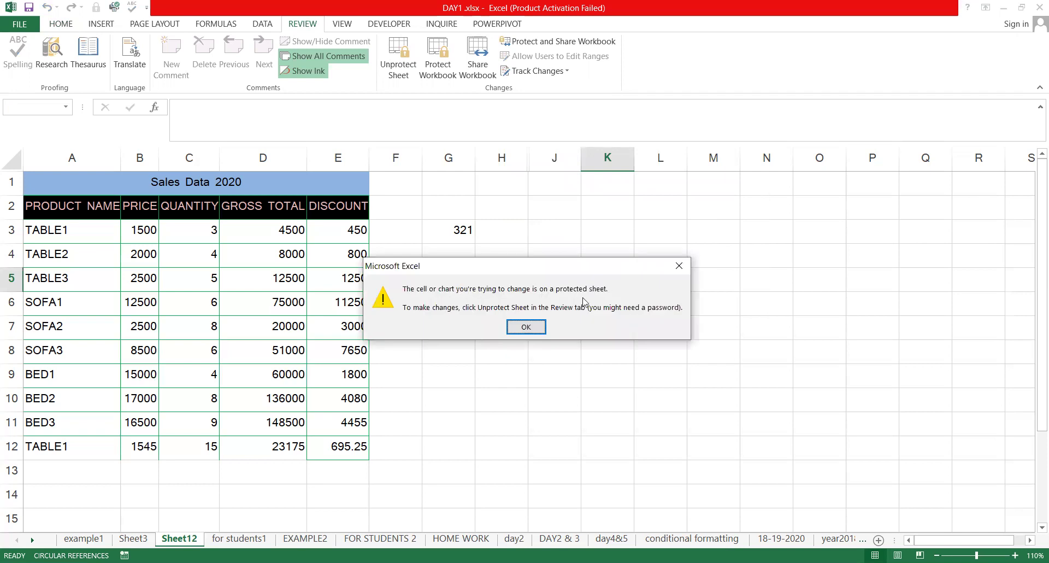
click(525, 328)
double_click(413, 304)
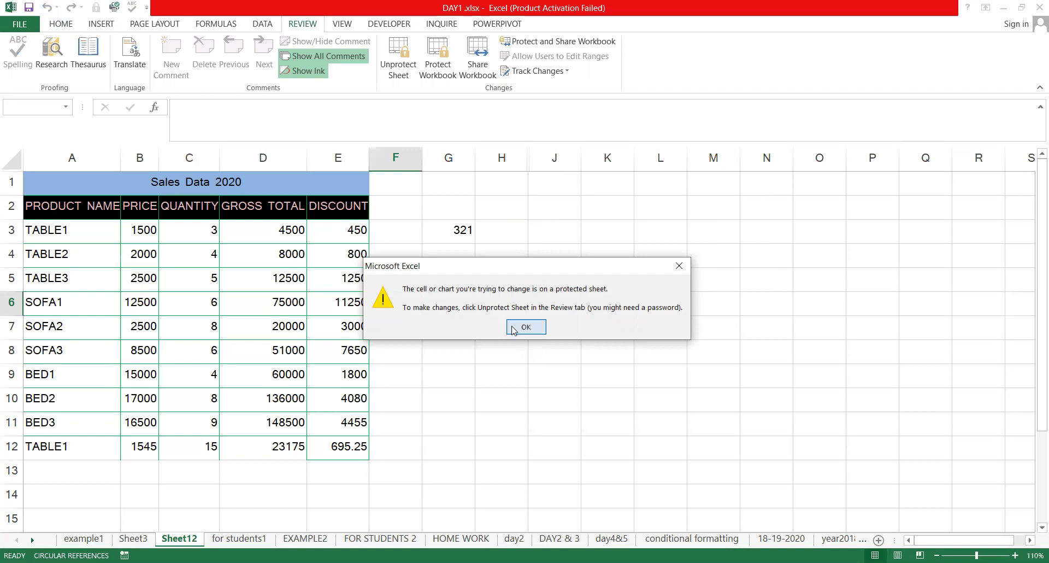
double_click(471, 356)
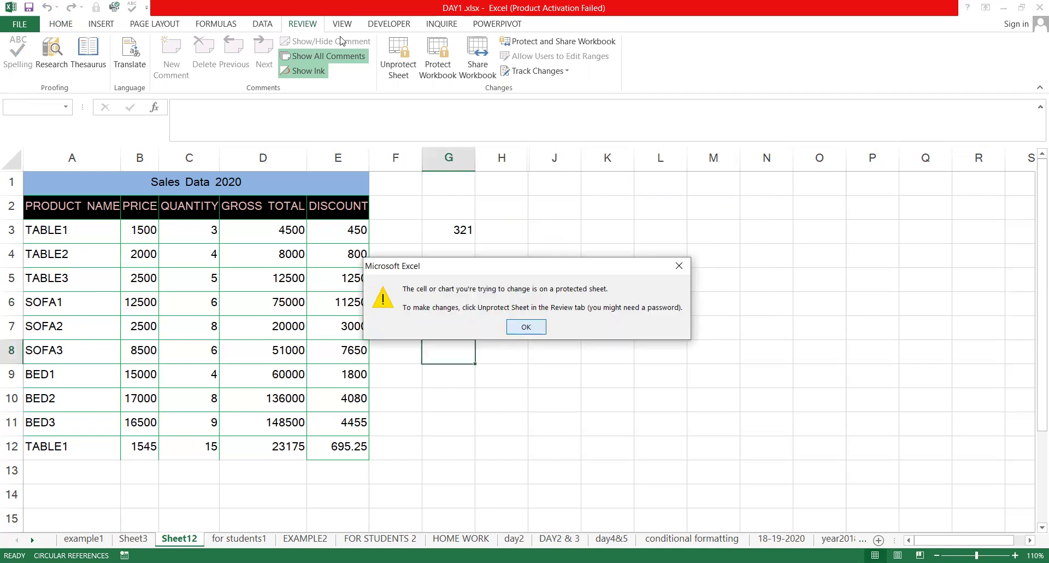
key(Return)
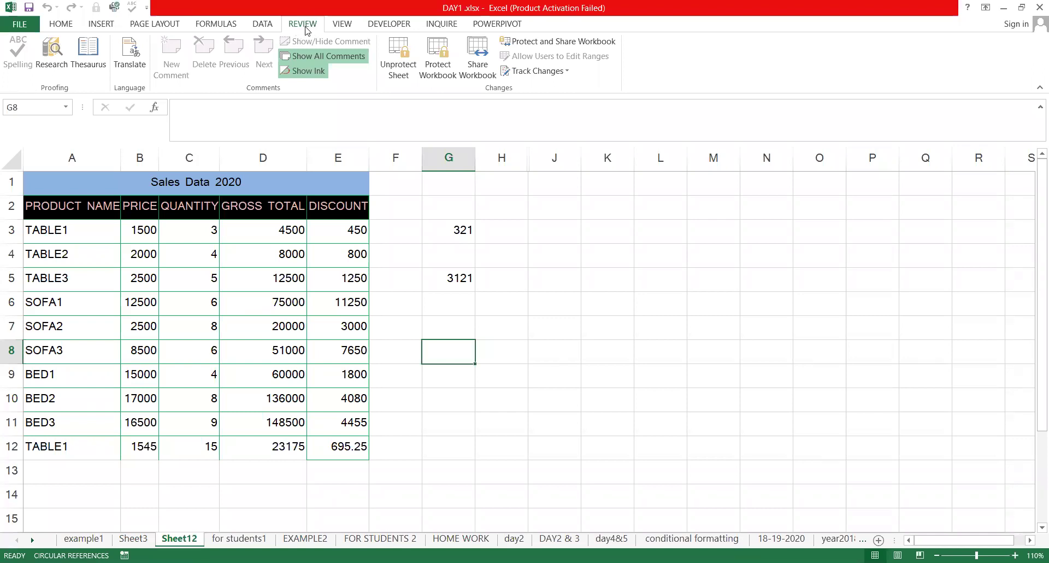
Unprotect Sheet12 by entering its password
click(399, 71)
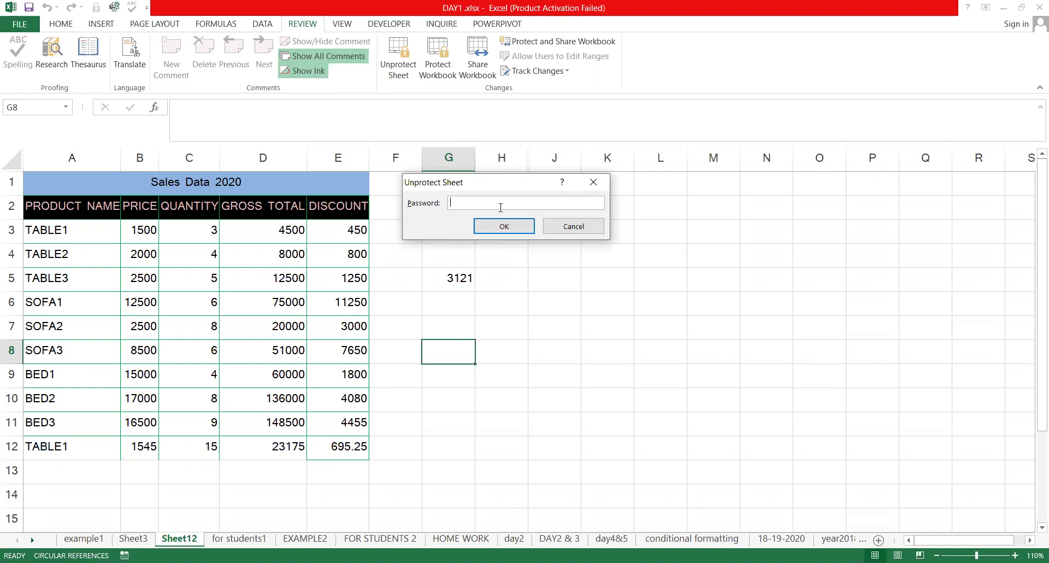
text(123)
key(Return)
Enter 546, 32132 and 546532 into H2, H3 and H4
click(498, 210)
text(546)
key(Return)
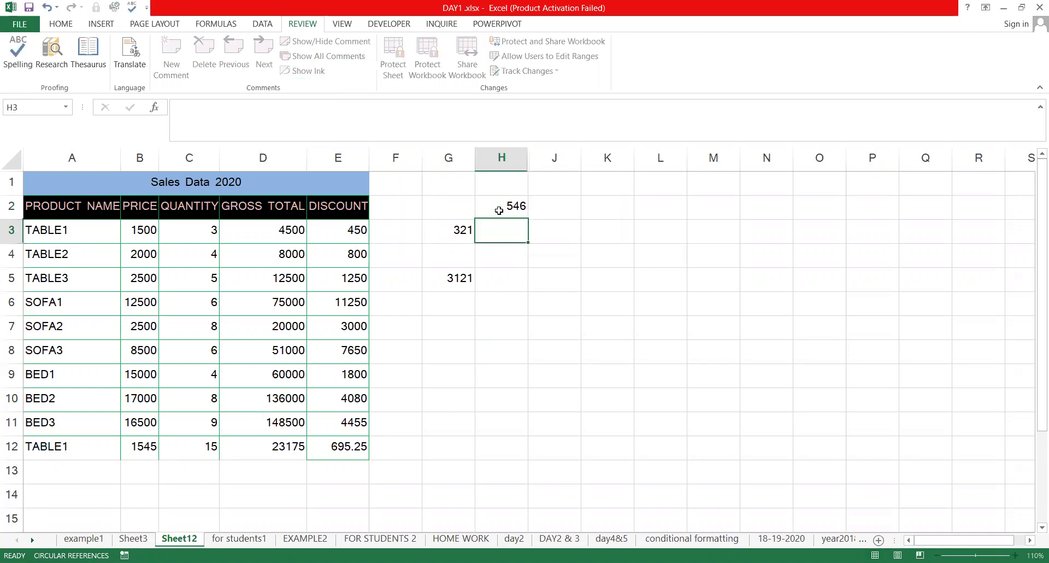
text(32132)
key(Return)
text(546532)
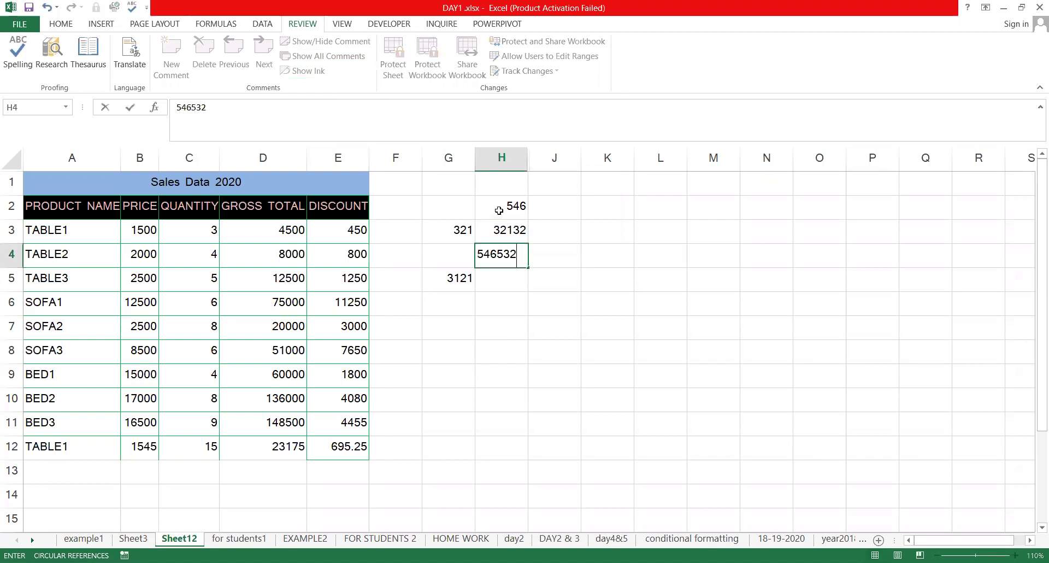
key(Return)
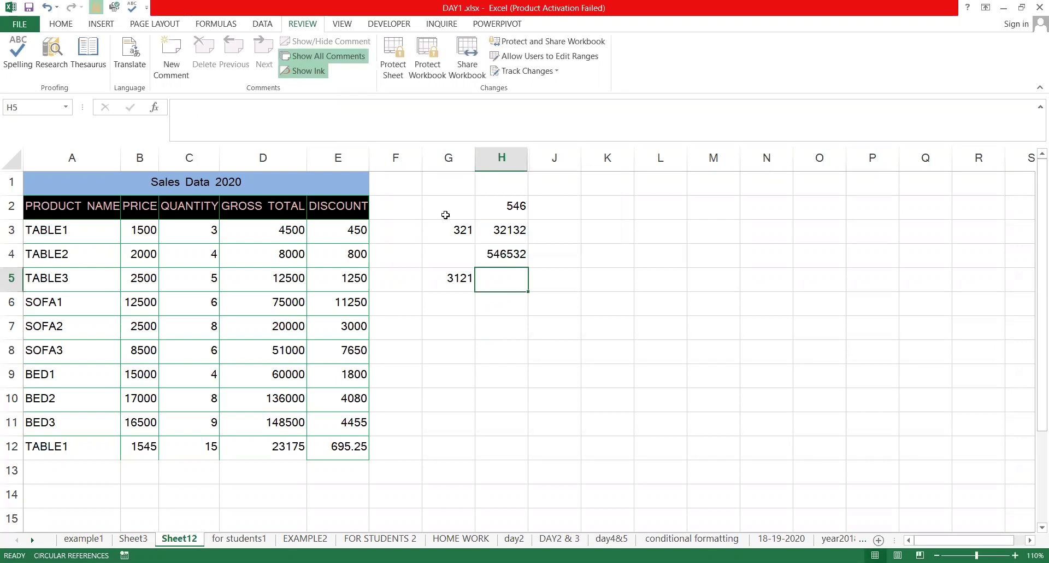
click(60, 24)
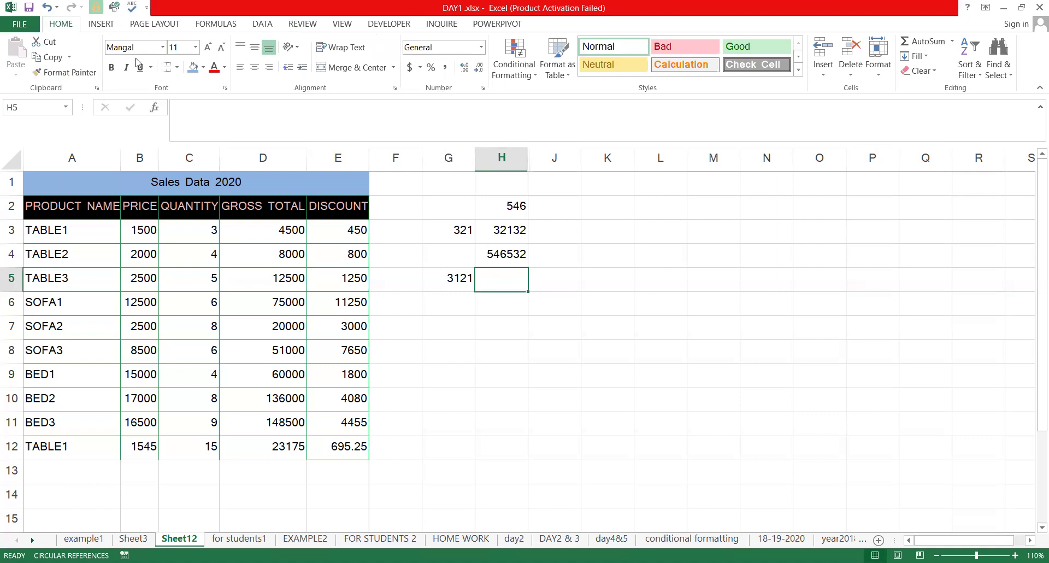
click(302, 23)
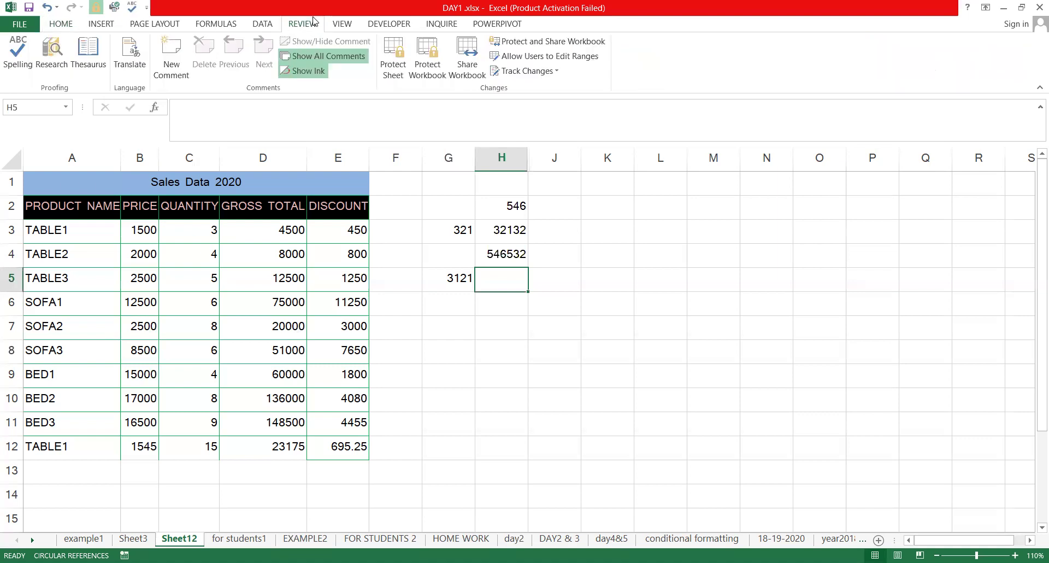
click(401, 59)
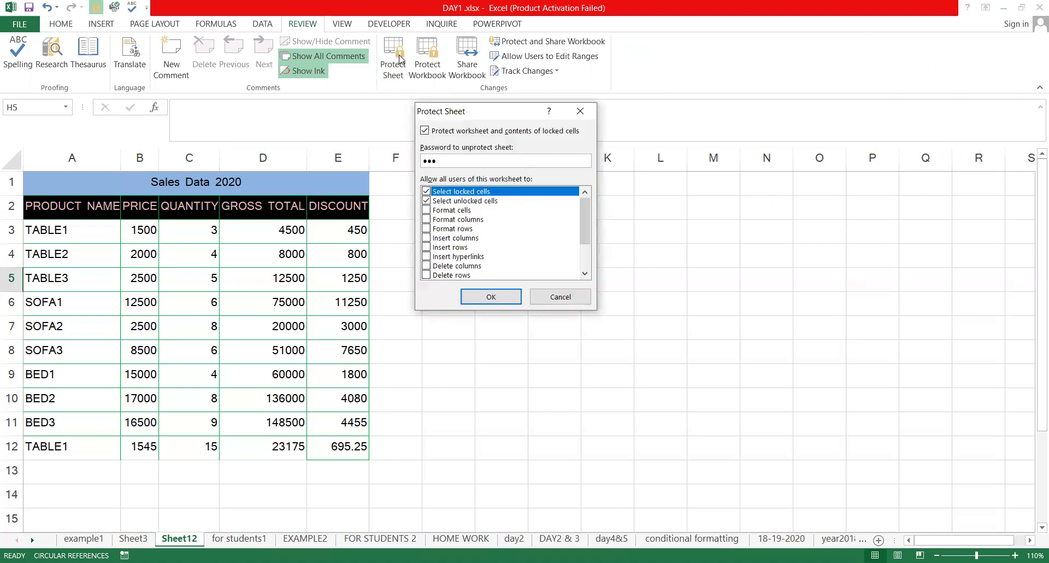
key(Return)
text(1)
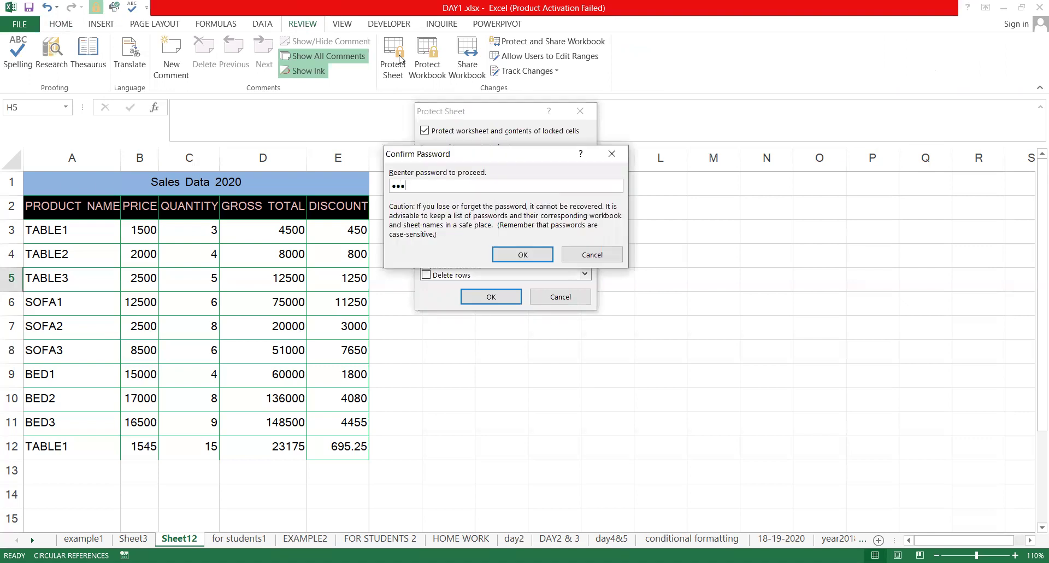
key(Return)
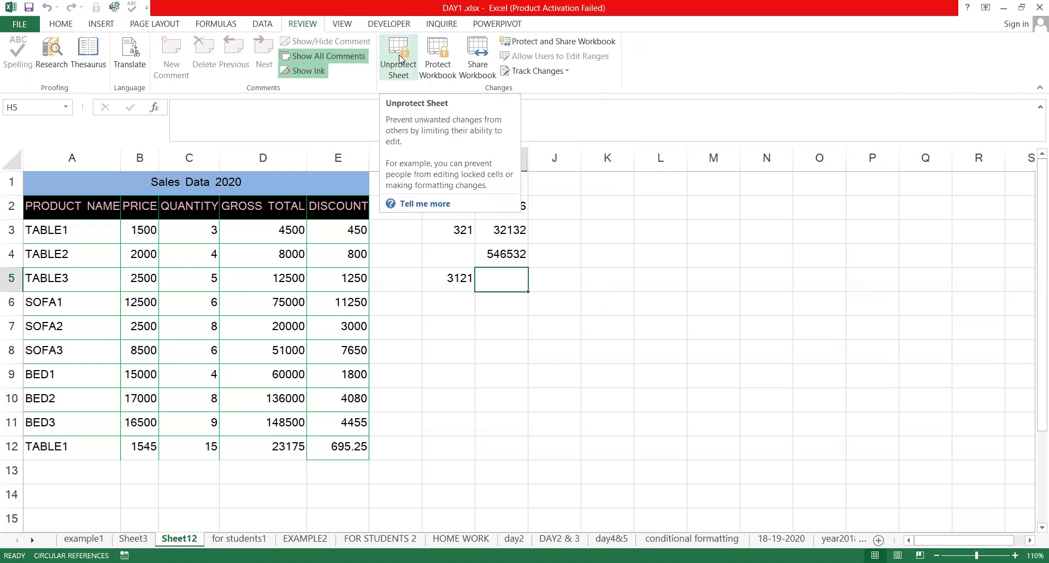
click(657, 299)
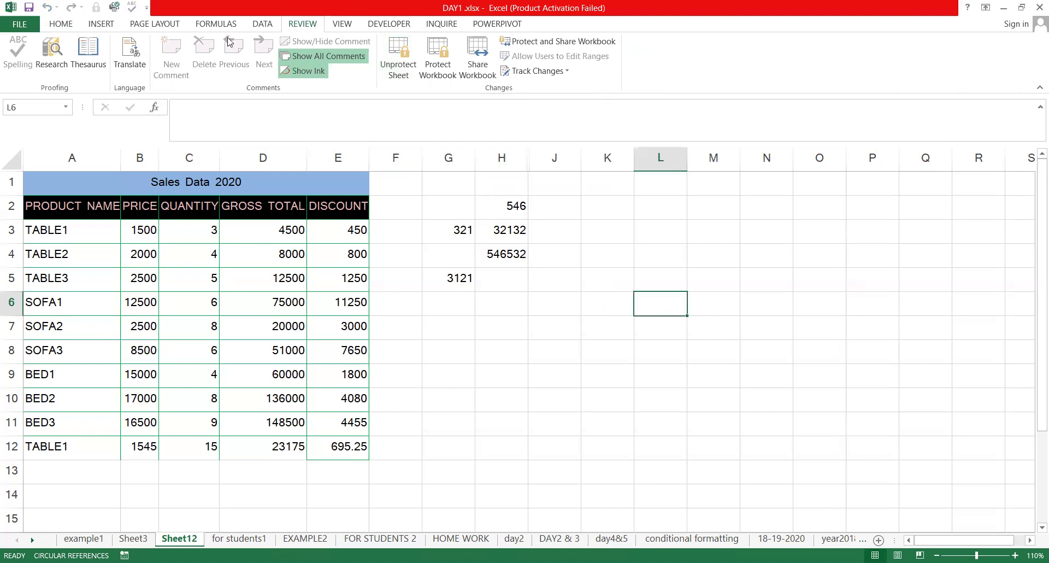
click(61, 23)
click(448, 229)
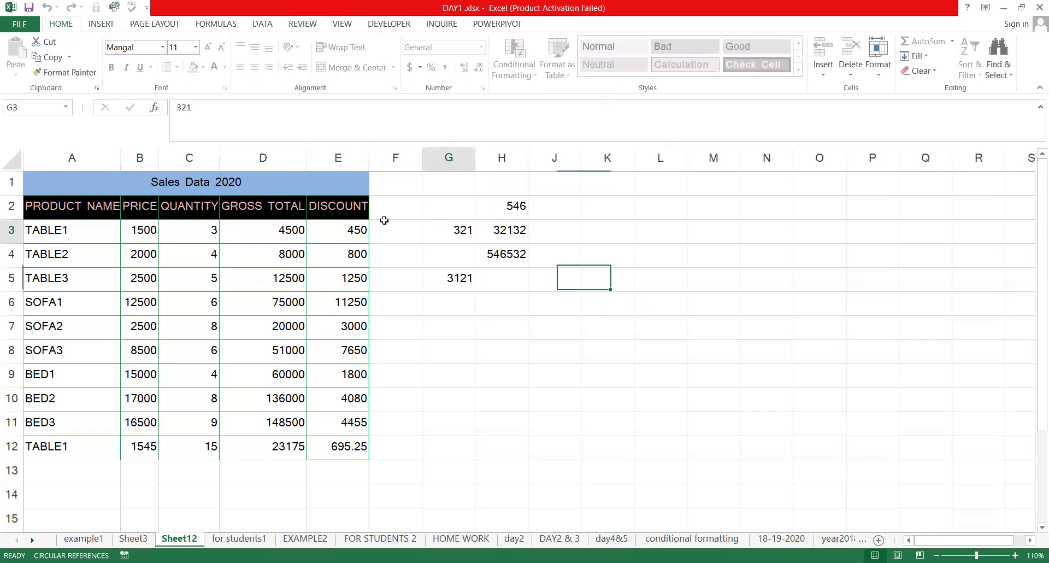
click(263, 206)
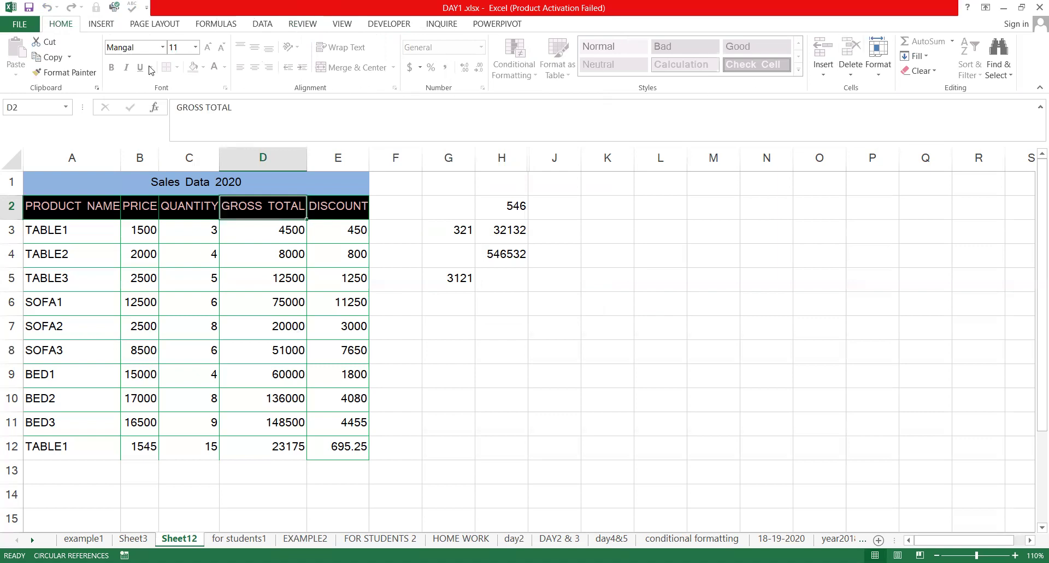
click(595, 263)
click(502, 227)
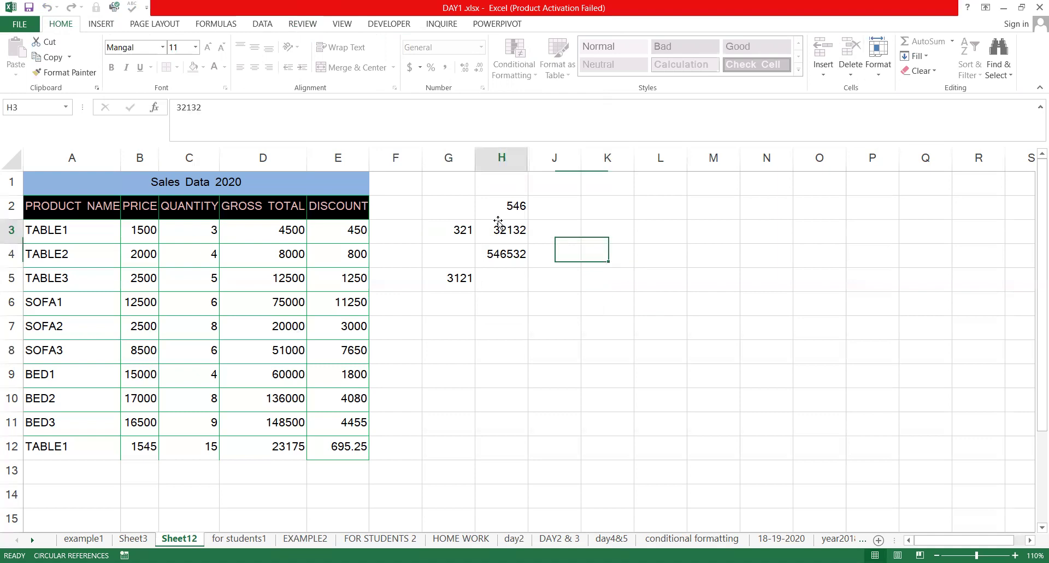
click(464, 260)
click(461, 271)
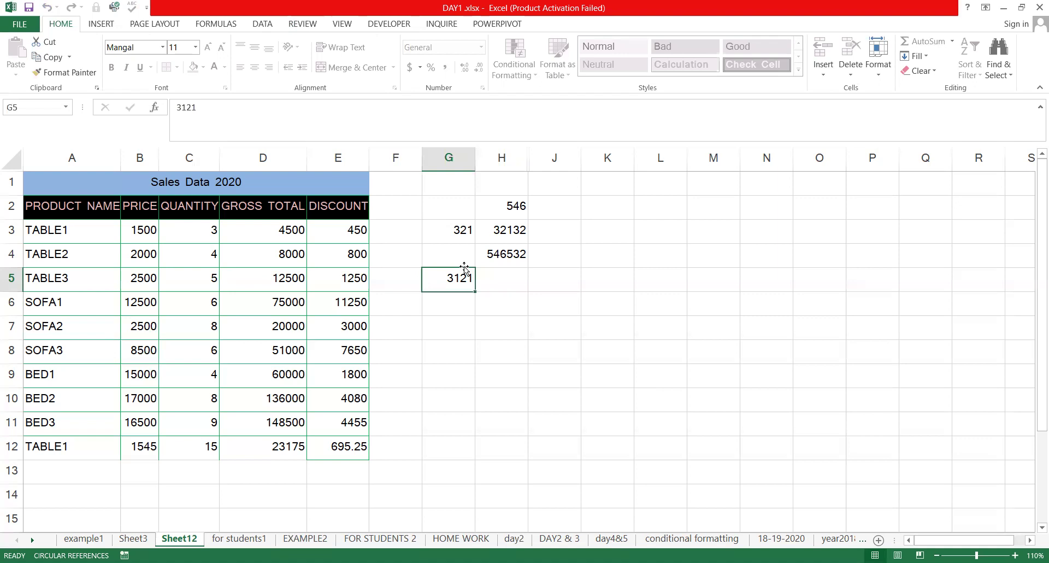
click(310, 24)
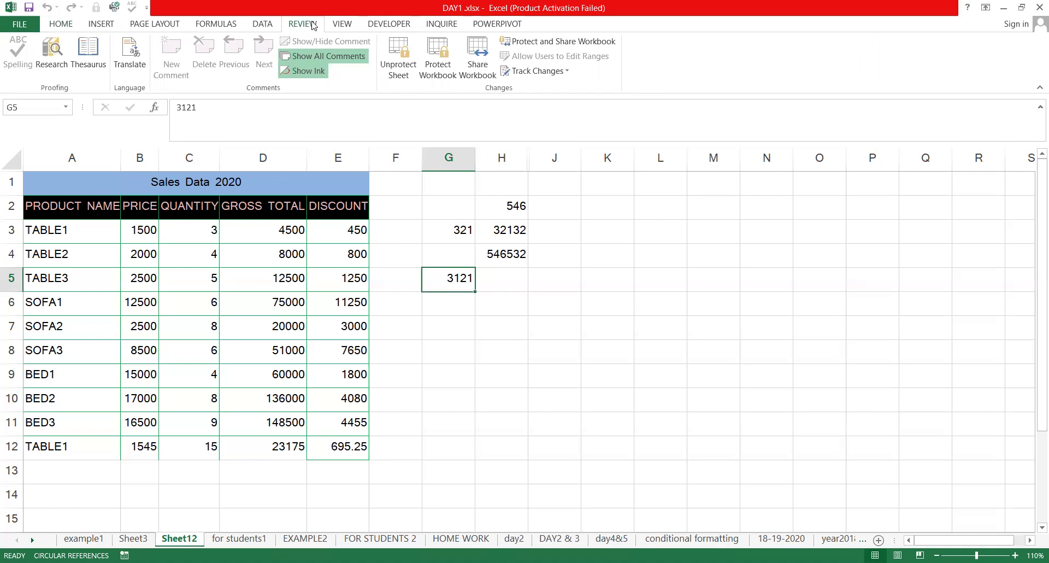
Unprotect the sheet and delete the stray numbers in columns G and H
click(393, 63)
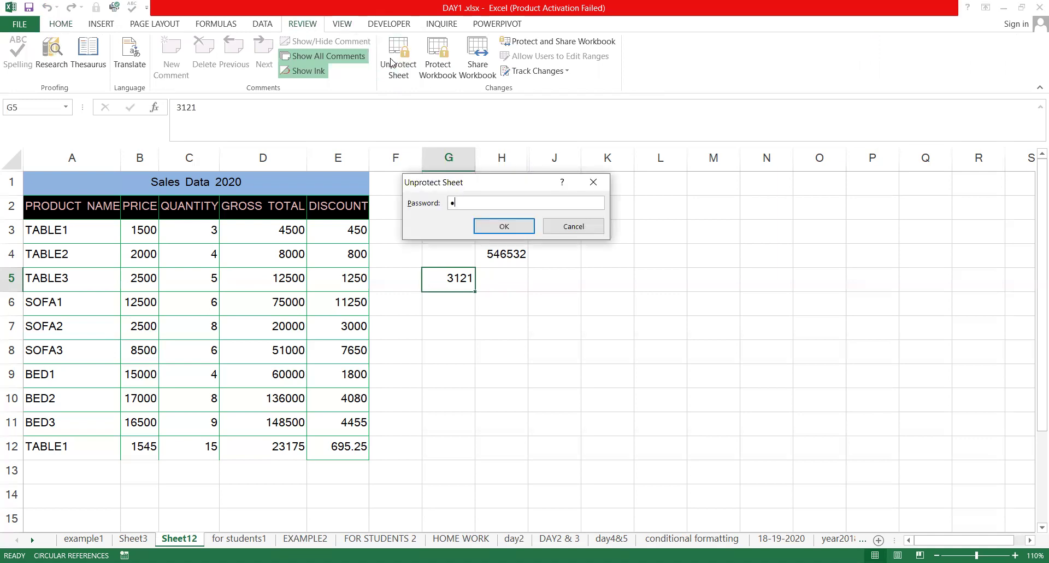
key(Return)
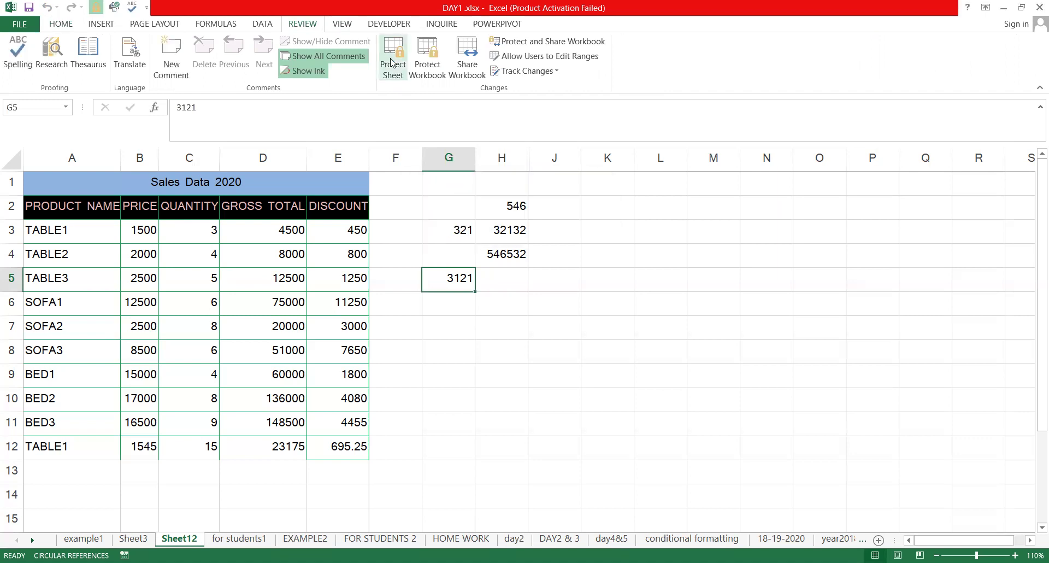
click(577, 298)
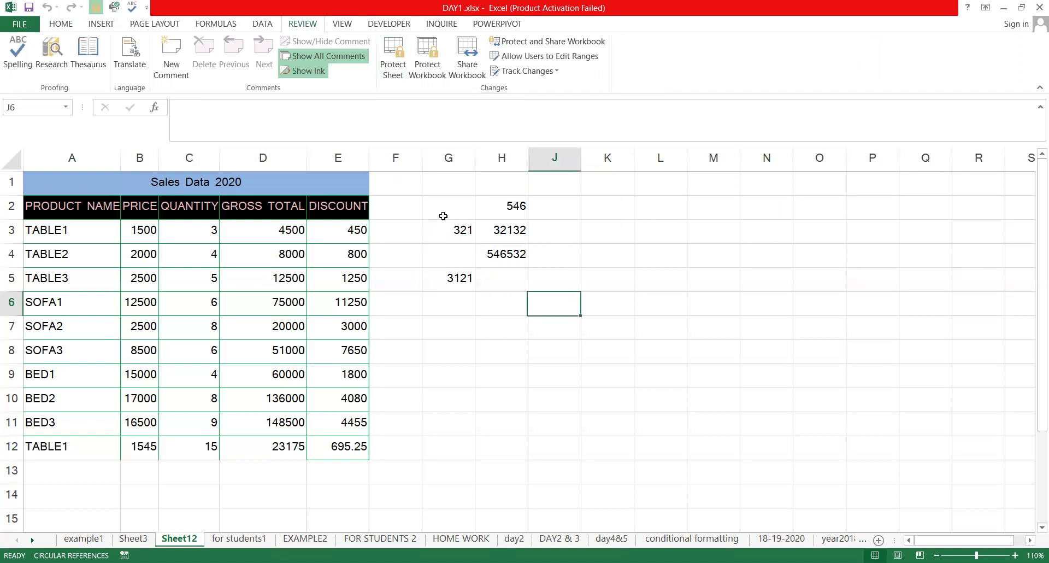
click(449, 159)
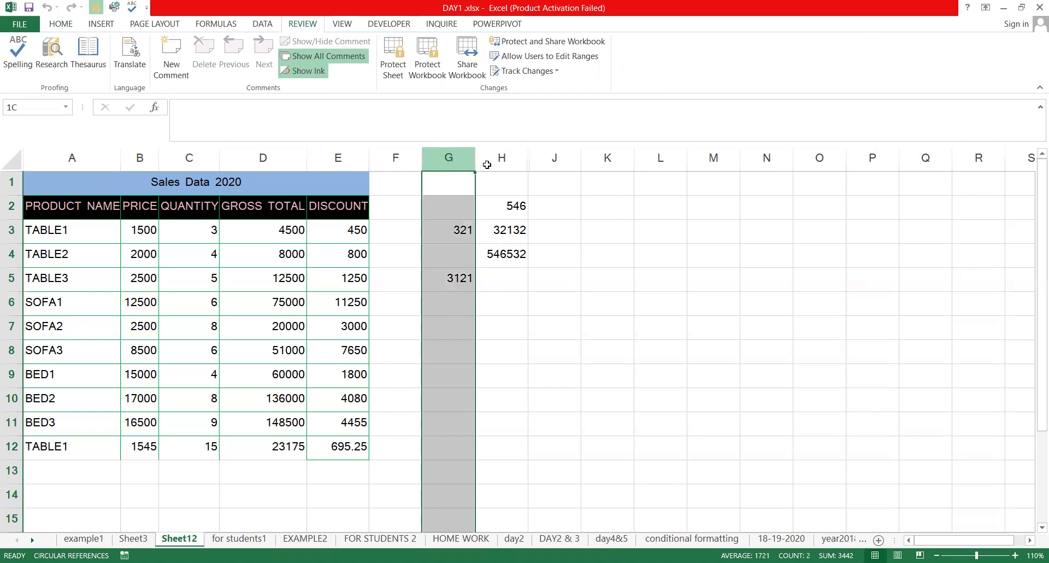
drag(486, 164, 521, 166)
key(Delete)
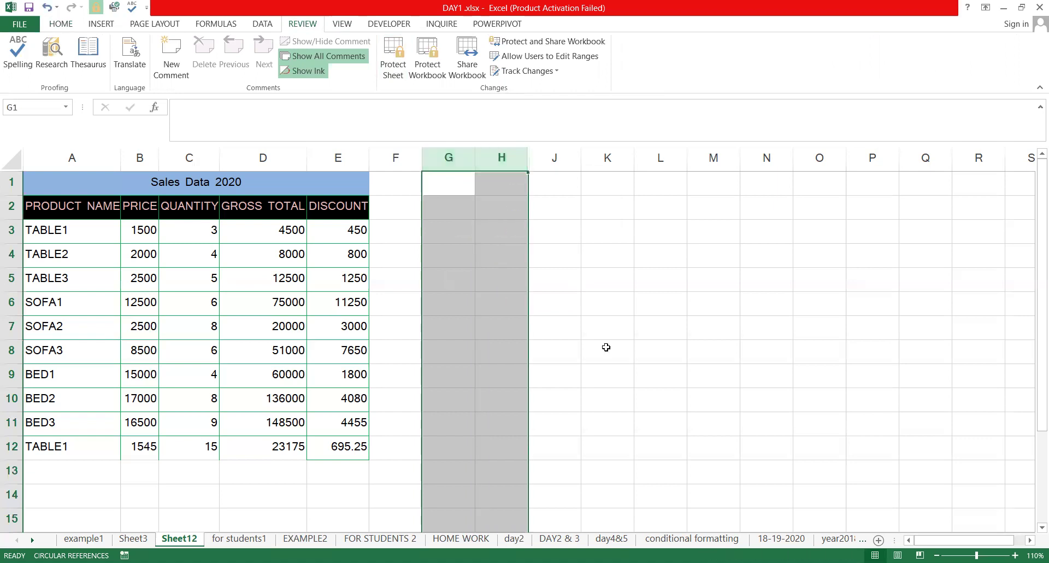
Select the range F1:S15 beside the table
click(606, 350)
click(400, 174)
drag(401, 163, 450, 160)
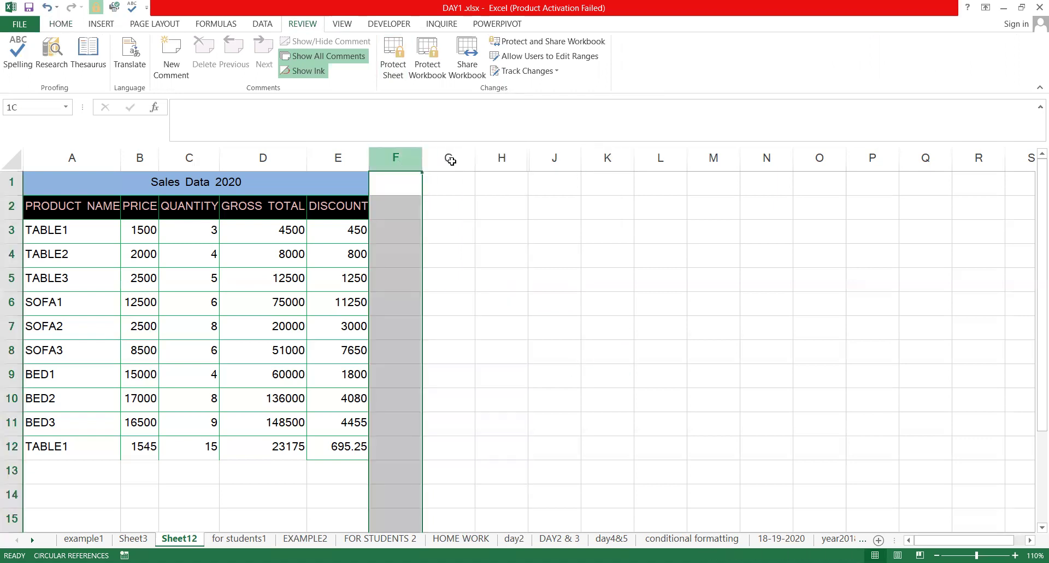
drag(710, 158, 523, 206)
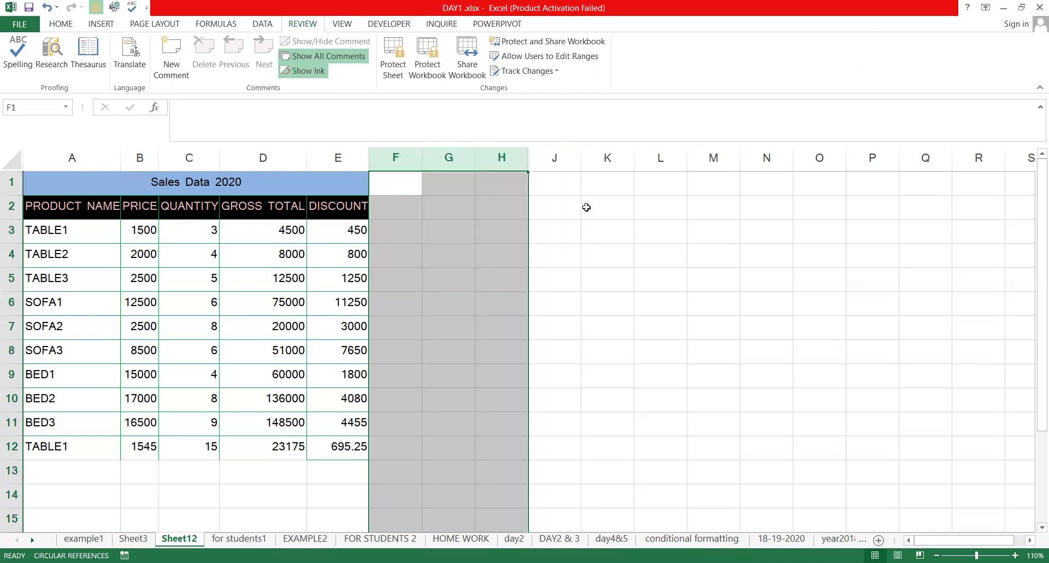
click(586, 207)
click(391, 192)
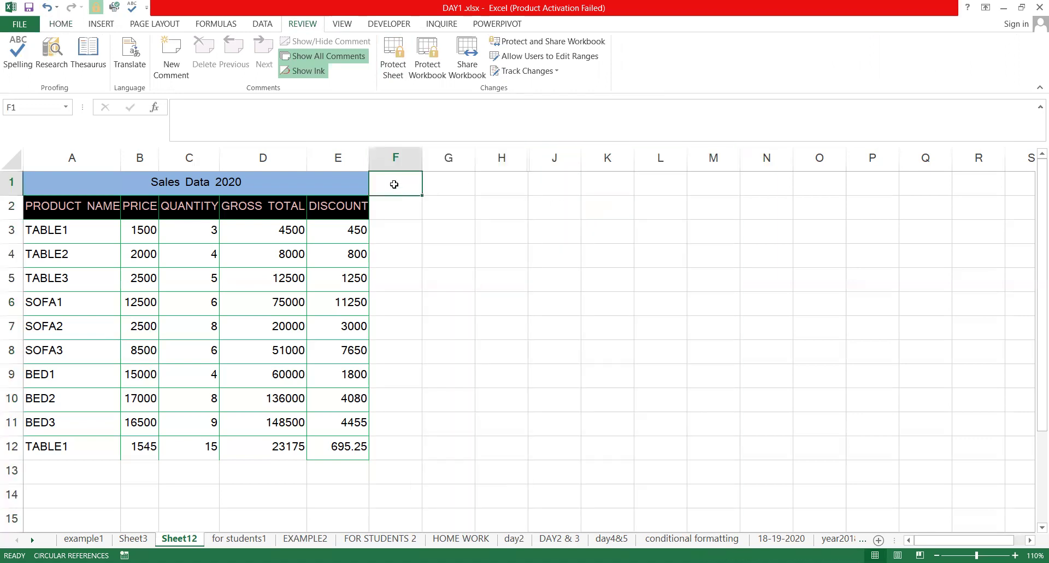
key(shift+Right)
key(shift+Right)
key(shift+Right)
key(shift+Right)
key(shift+Right)
key(shift+Right)
key(shift+Right)
key(shift+Right)
key(shift+Right)
key(shift+Right)
key(shift+Right)
key(shift+Right)
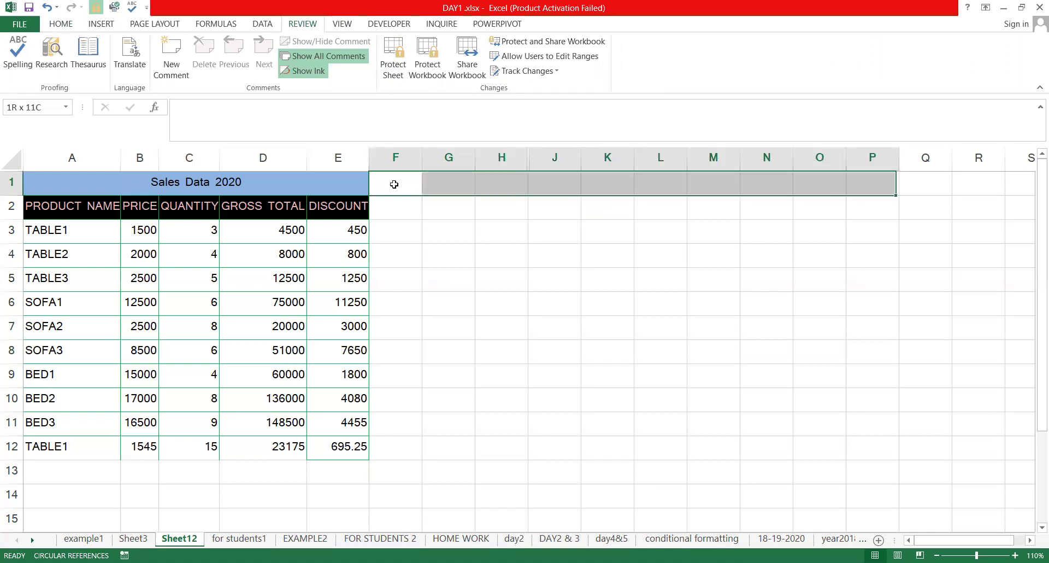
key(shift+Left)
key(shift+Right)
key(shift+Down)
key(shift+Down)
key(shift+Down)
key(shift+Down)
key(shift+Down)
key(shift+Down)
key(shift+Down)
key(shift+Down)
key(shift+Down)
key(shift+Down)
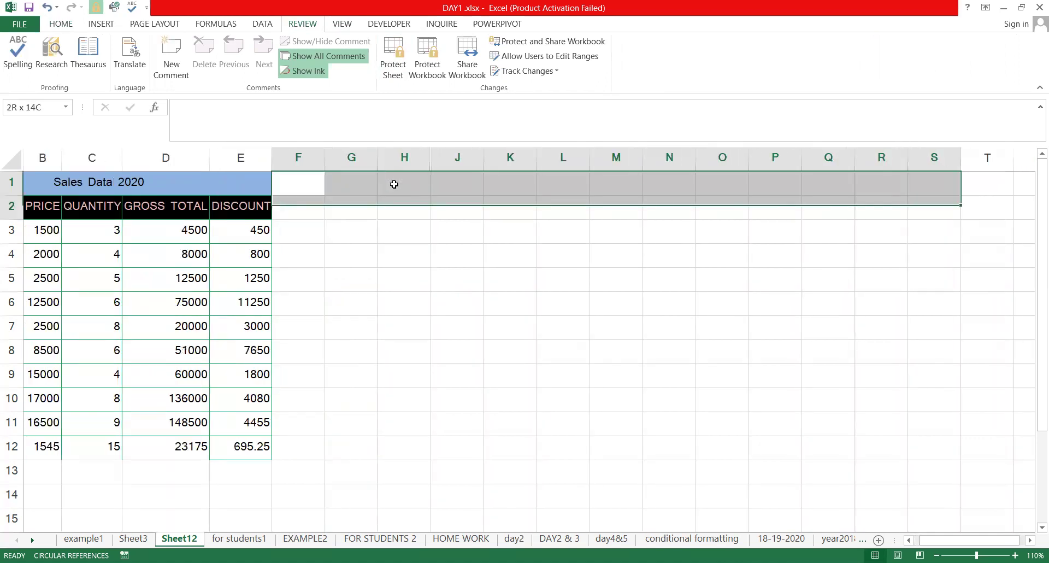
key(shift+Down)
key(shift+Down)
key(shift+Down)
key(shift+Down)
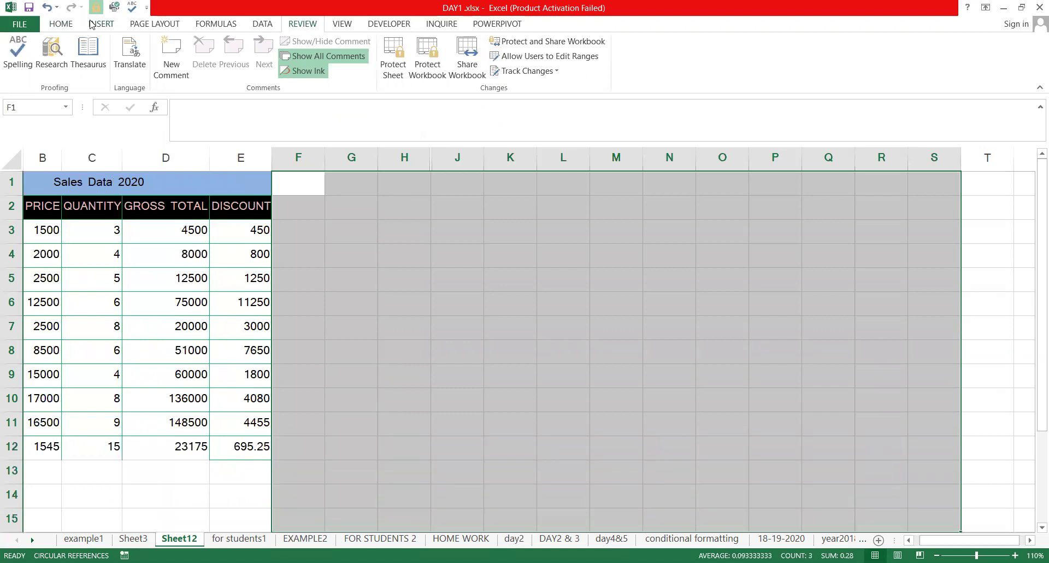
Fill F1:S15 and the rows below the table, A13:E15, red
click(62, 25)
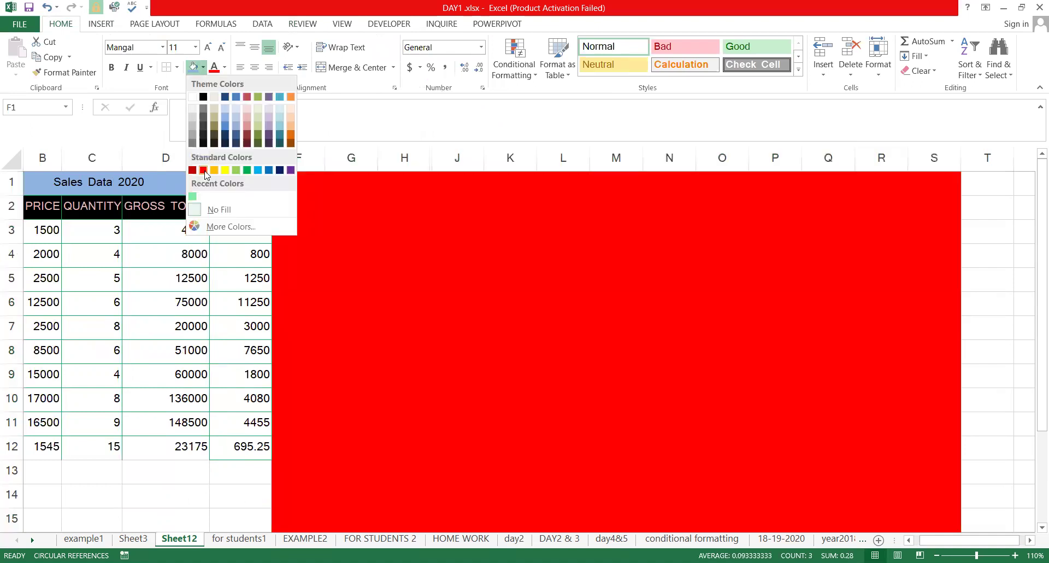
click(550, 274)
key(ctrl+Left)
key(ctrl+Left)
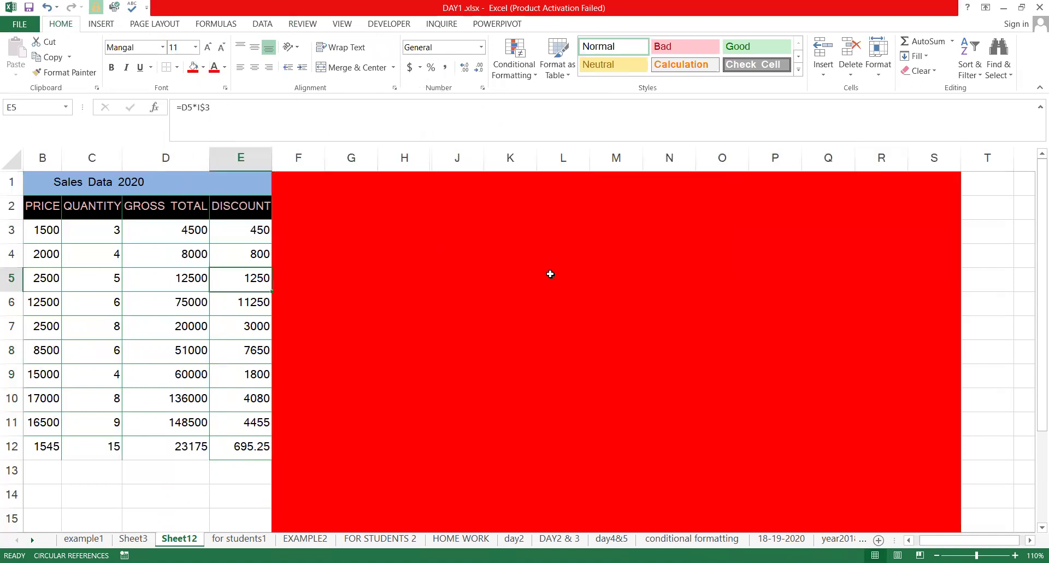
key(Down)
key(Down)
key(Down)
key(Down)
key(Down)
key(Down)
key(Down)
key(Down)
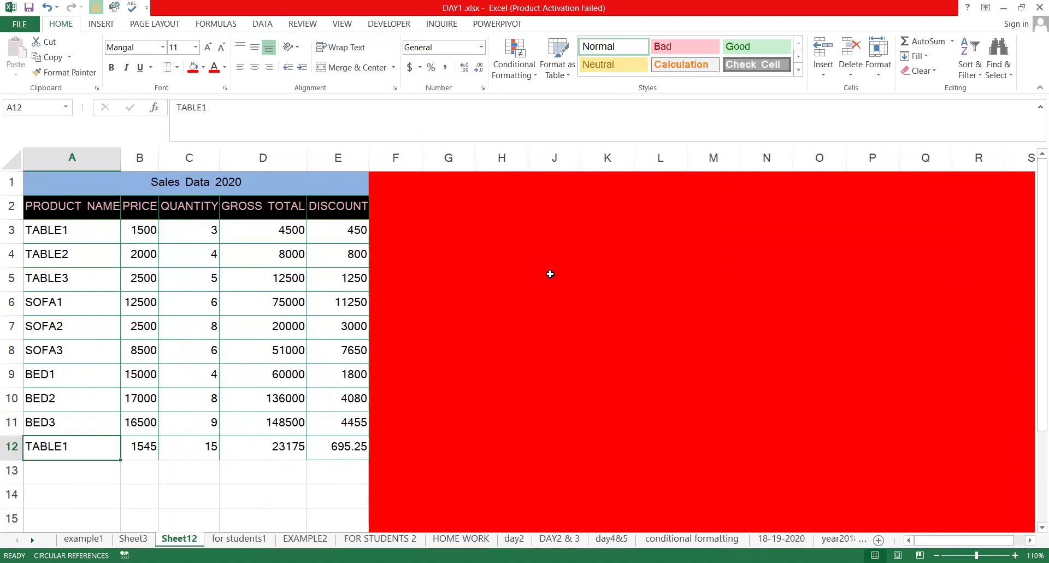
key(shift+Right)
key(shift+Right)
key(shift+Down)
key(shift+Down)
key(shift+Right)
key(shift+Right)
key(shift+Right)
key(shift+Left)
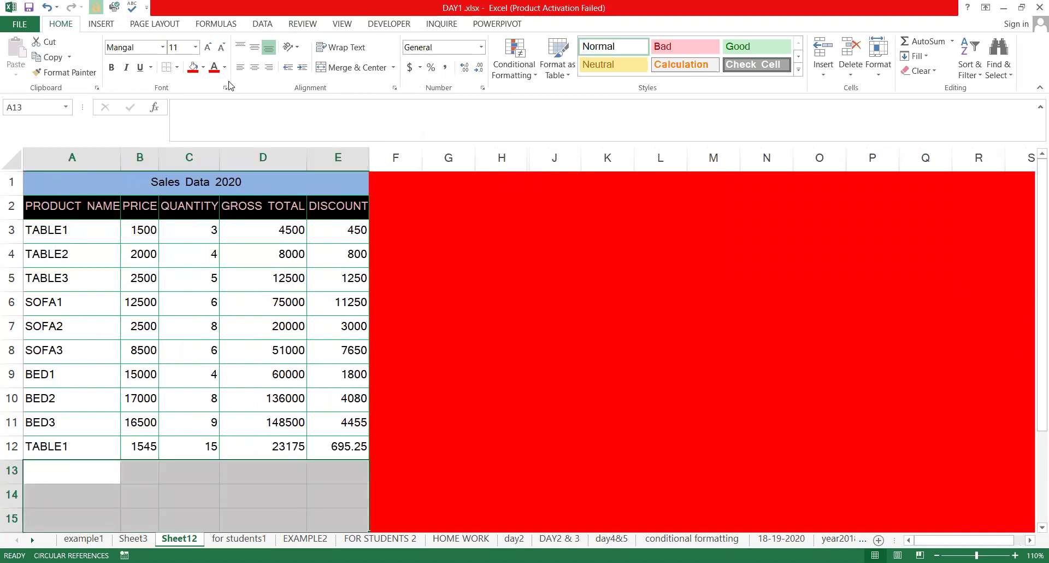
click(193, 67)
Fill the GROSS TOTAL and DISCOUNT values D3:E12 red
click(491, 254)
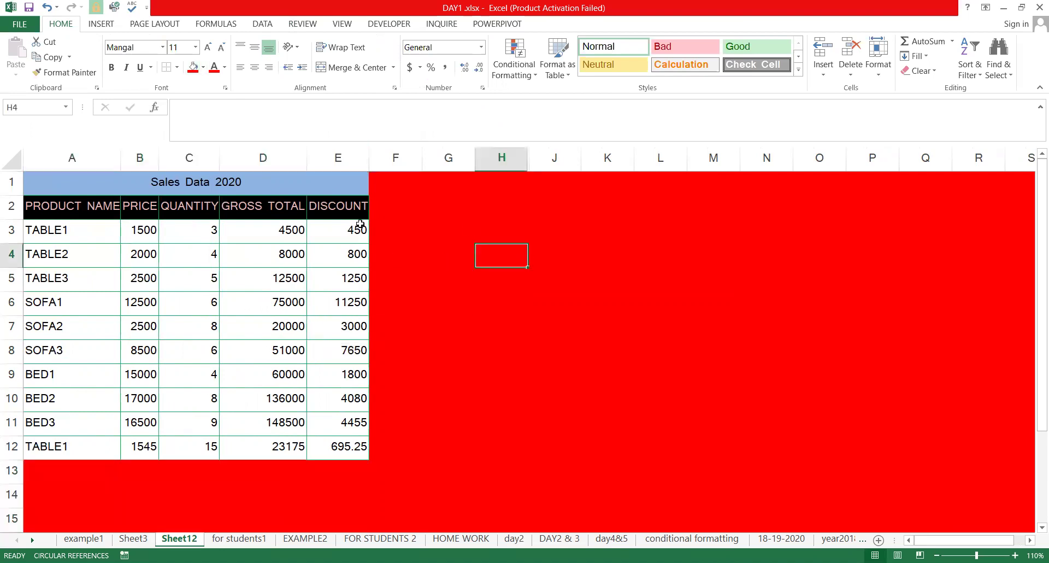
drag(250, 224, 352, 448)
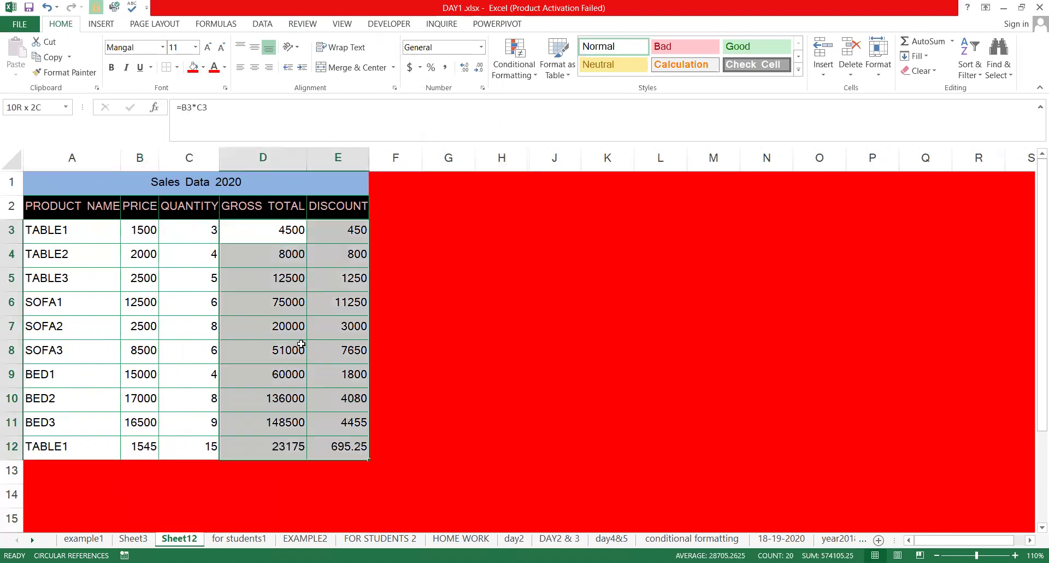
click(193, 66)
click(554, 303)
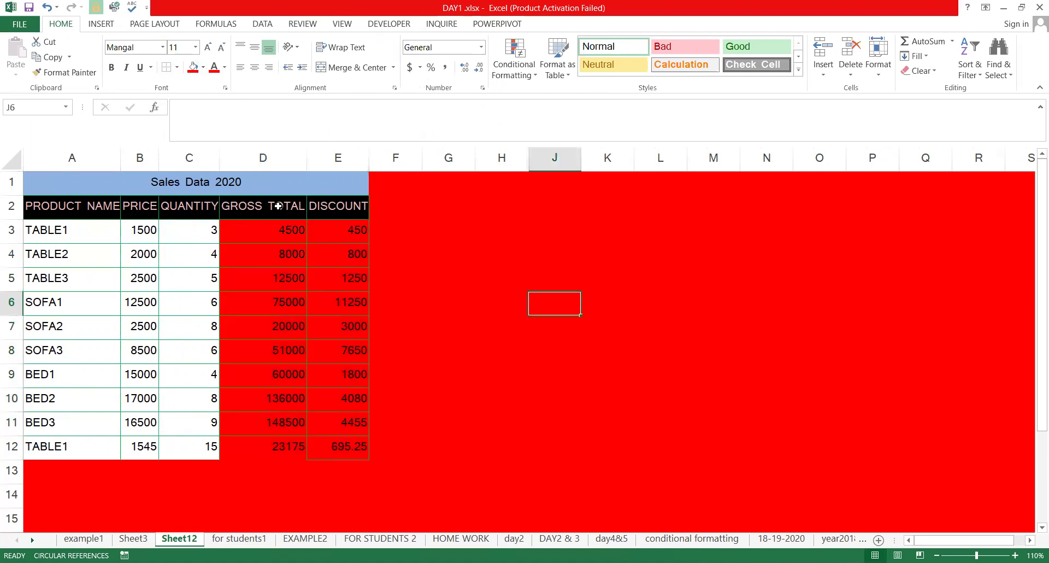
Click through the Sales Data 2020 title, column headers and cells A3 to C11
click(281, 183)
click(280, 206)
click(317, 208)
click(262, 207)
click(189, 207)
click(130, 208)
click(77, 210)
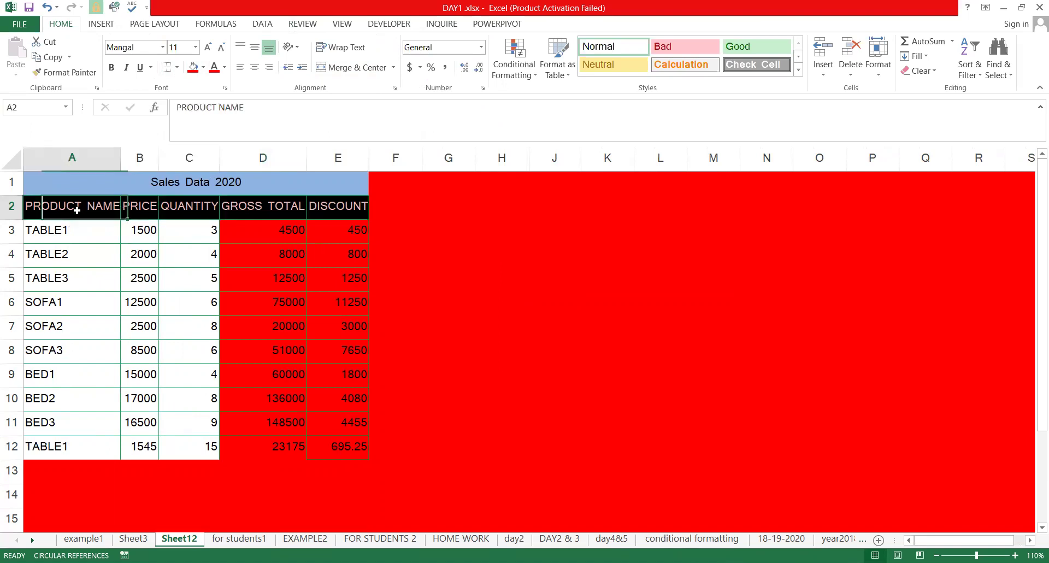
click(62, 241)
click(145, 229)
click(189, 234)
click(167, 246)
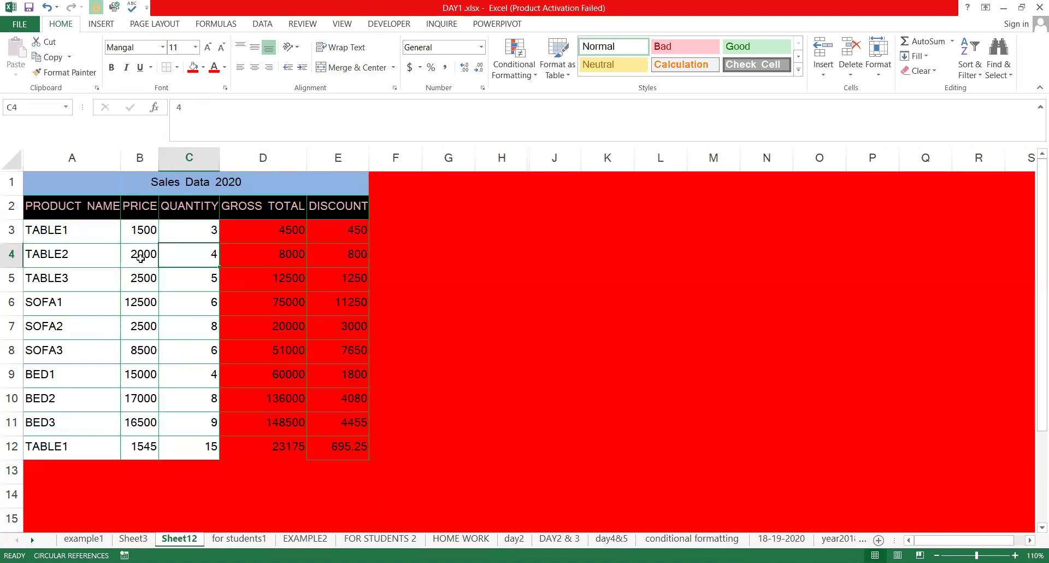
click(90, 260)
click(82, 307)
drag(82, 351, 137, 344)
click(171, 322)
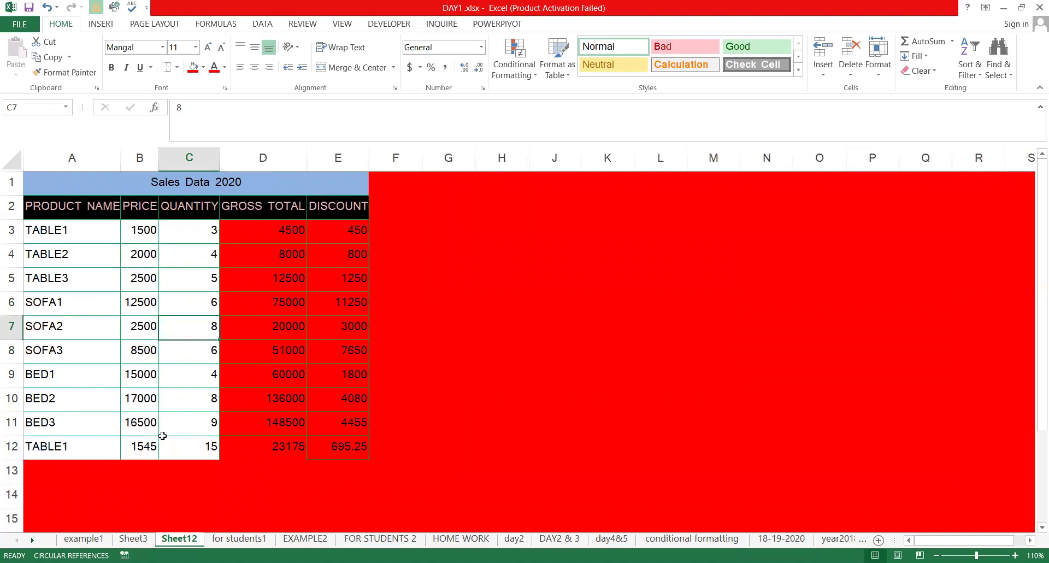
click(162, 434)
Fill A3:C12 with Green from the Standard Colors
drag(75, 223, 181, 431)
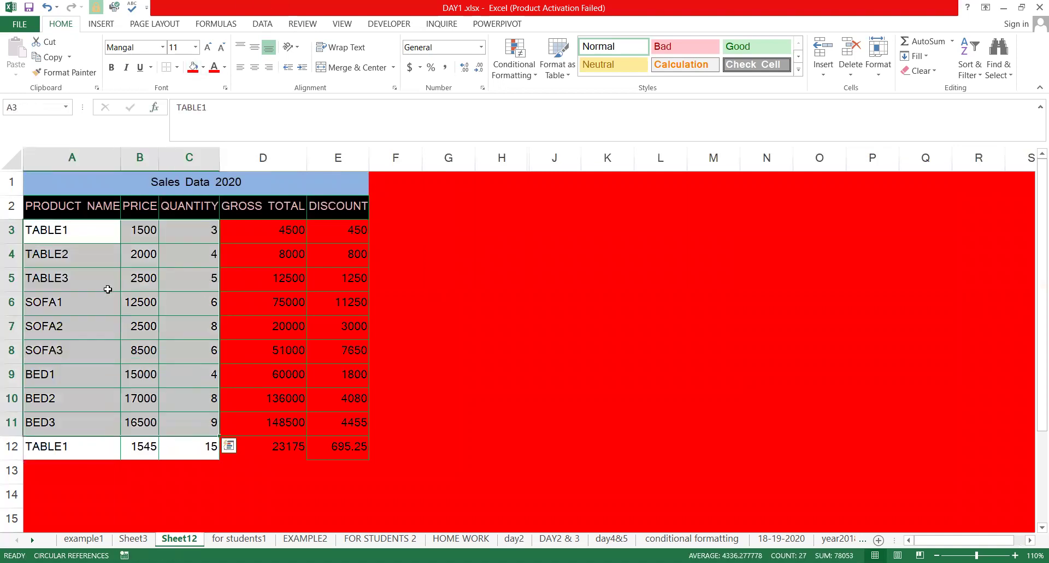
drag(77, 232, 182, 441)
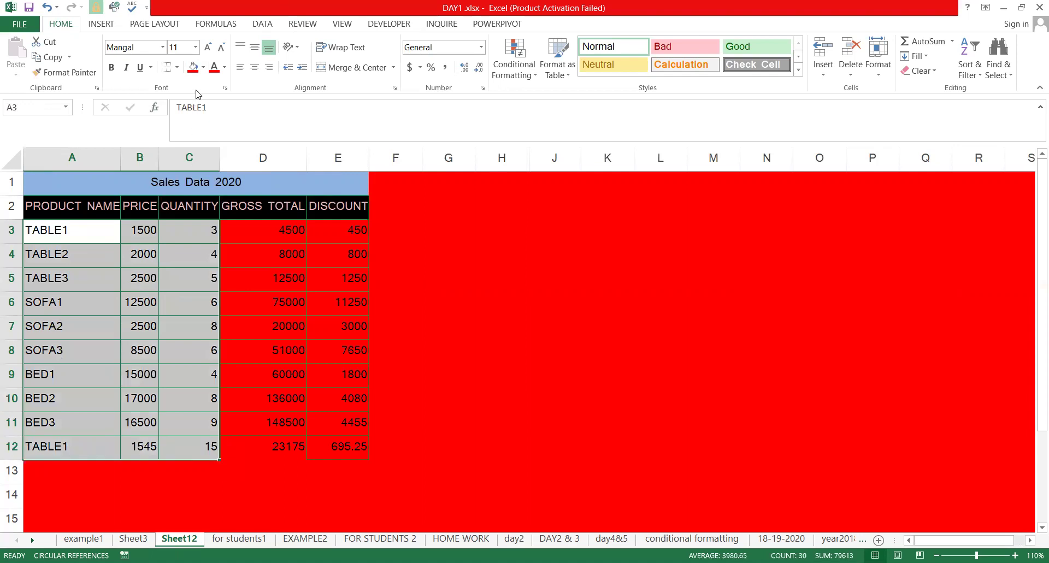
click(203, 66)
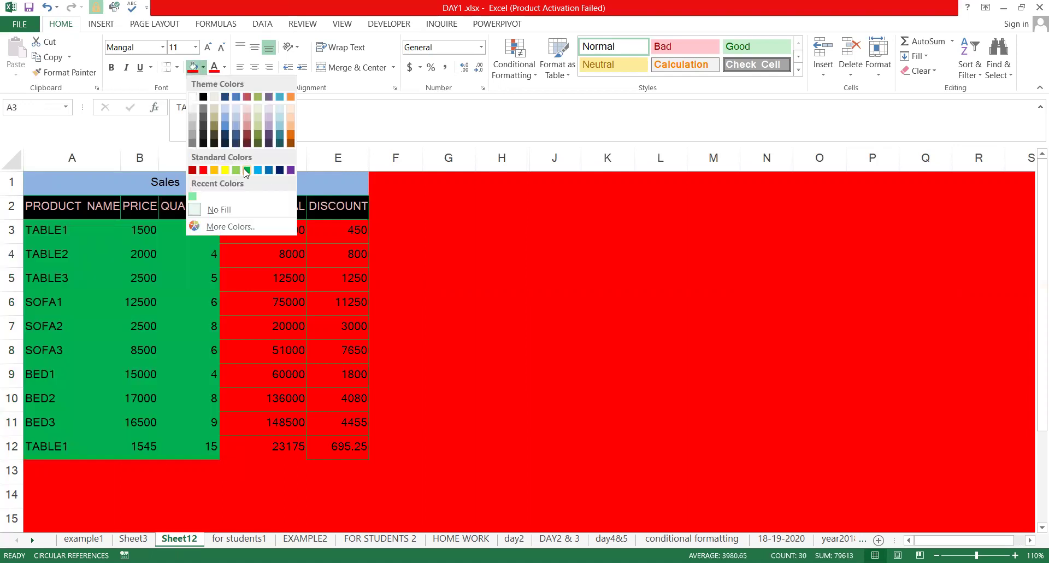
click(247, 170)
Inspect the DISCOUNT formula in E4 and nearby cells F4–G4 without changing anything
click(391, 335)
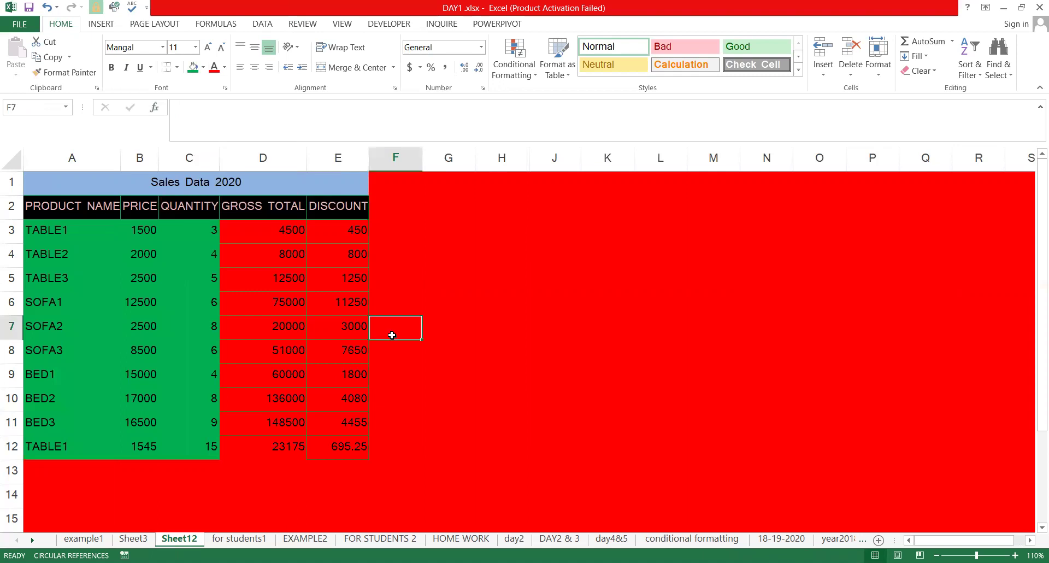
click(402, 272)
double_click(328, 255)
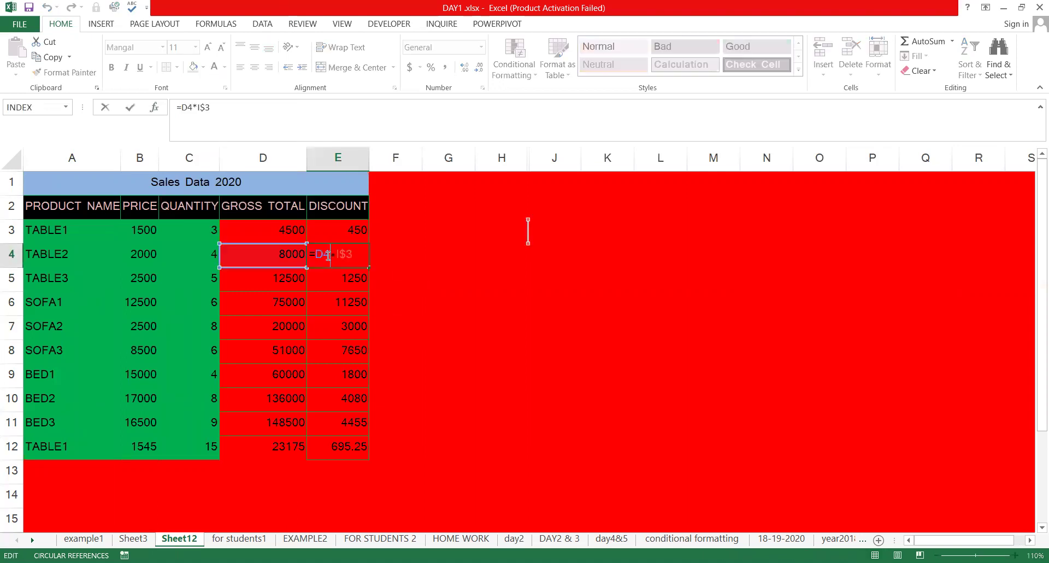
key(Escape)
double_click(445, 250)
click(438, 235)
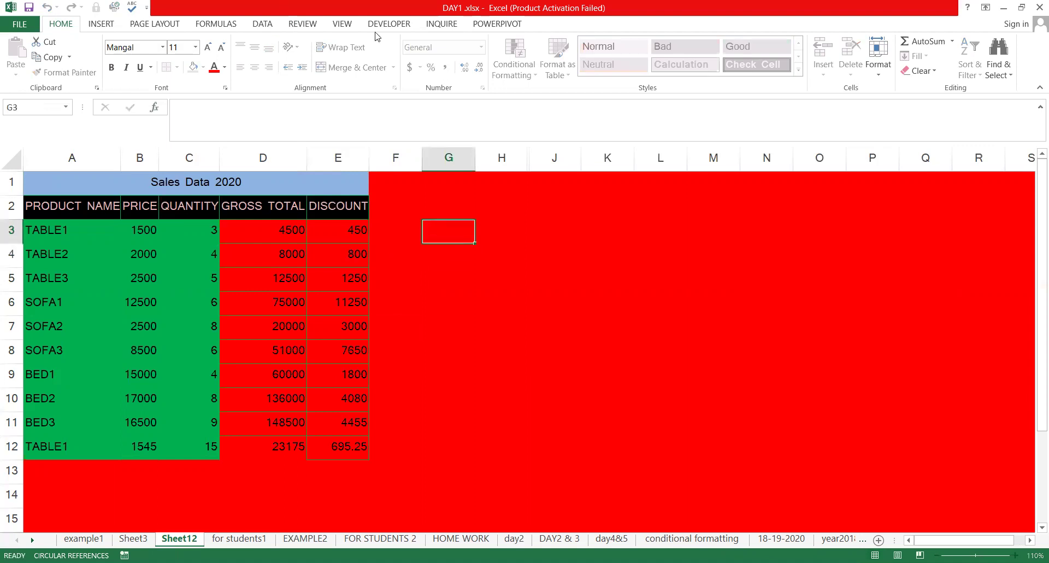
key(Left)
key(Down)
Protect Sheet12 from the Review tab with a password
click(305, 26)
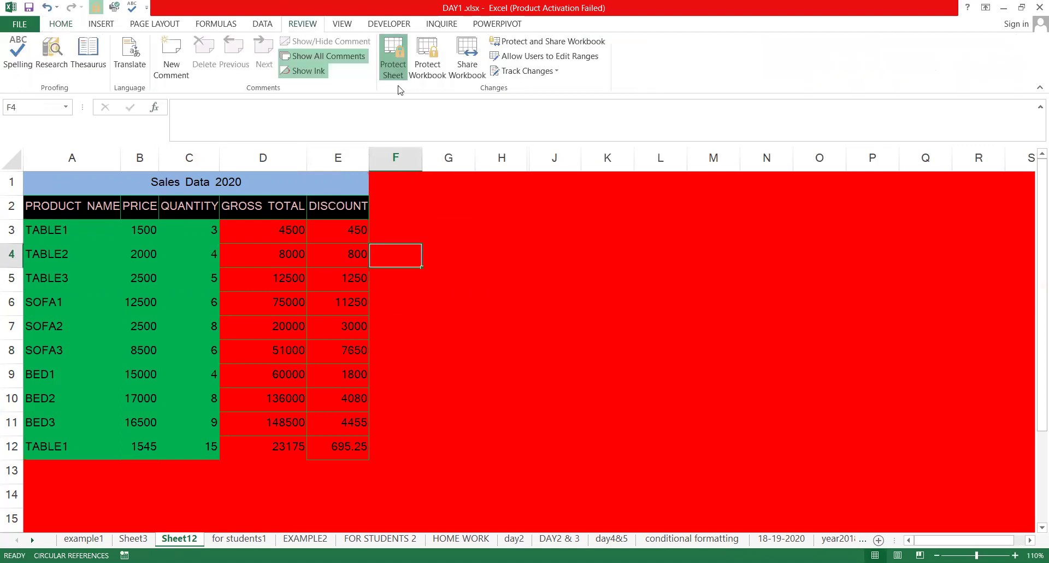
text(123)
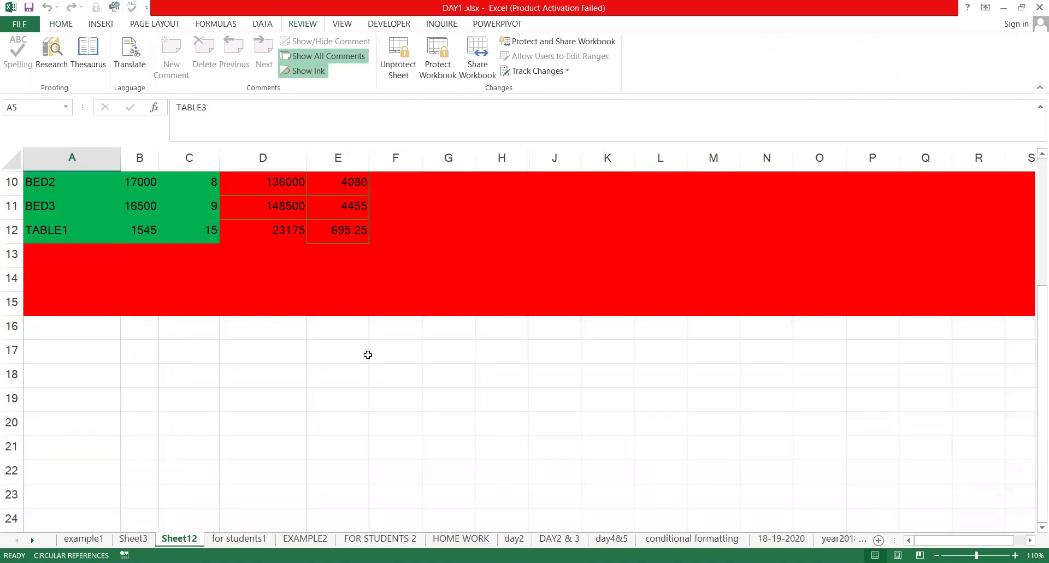
scroll(341, 315, up, 3)
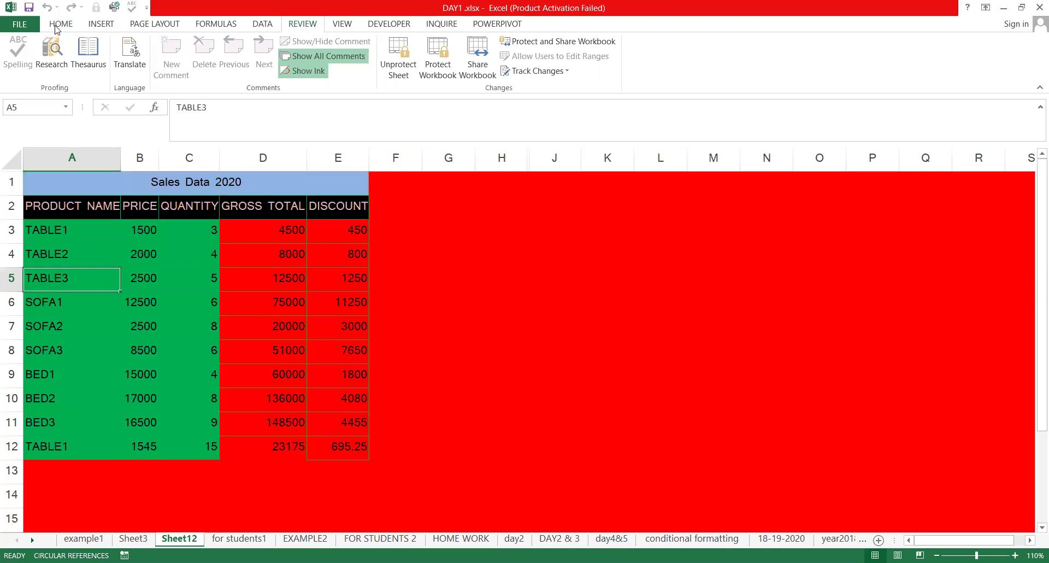
Unprotect Sheet12 by entering the same password
click(60, 26)
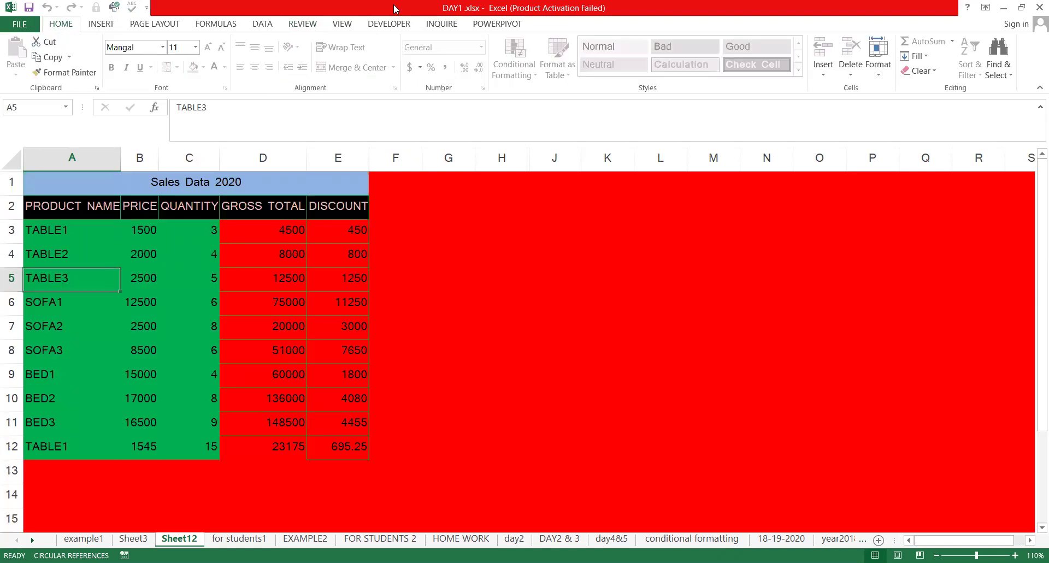
click(314, 25)
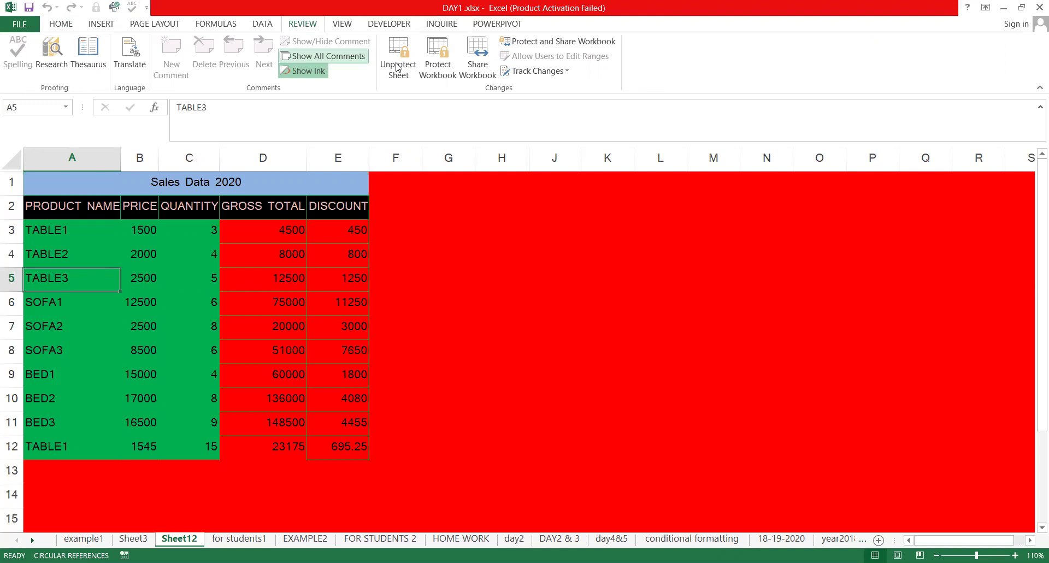
click(398, 66)
text(123)
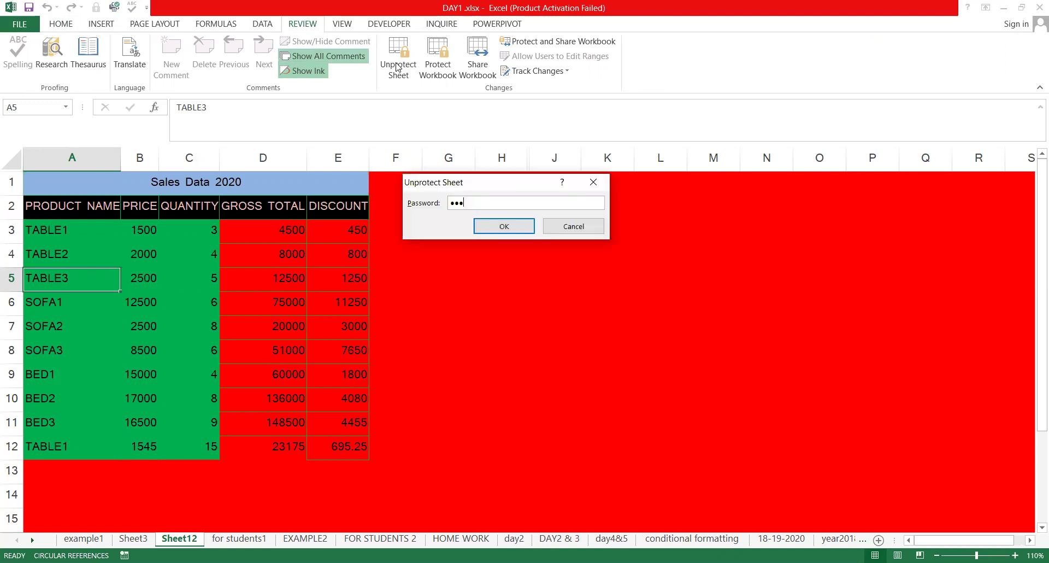
key(Return)
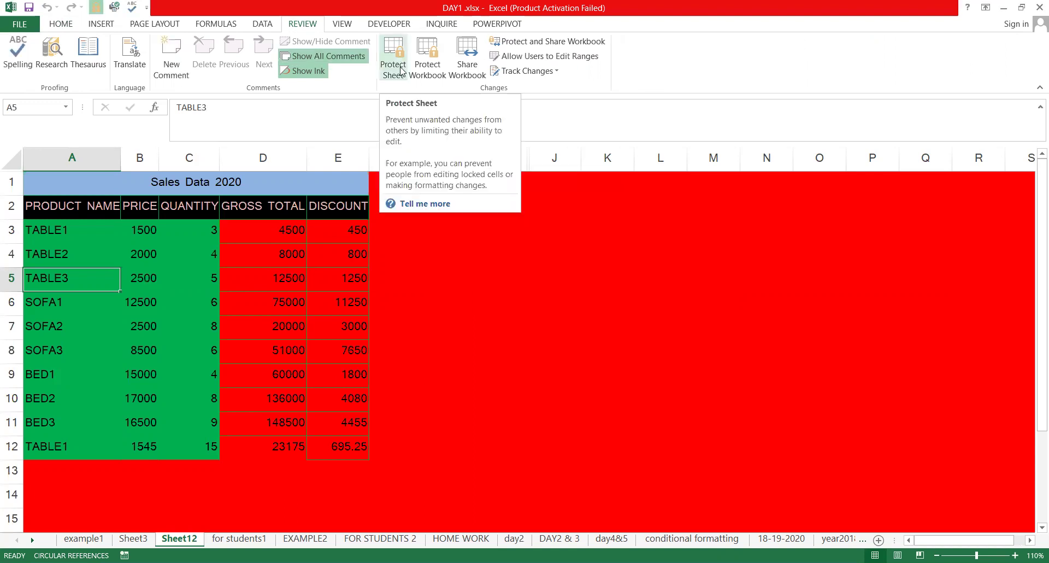
Check the Home Format list, dismiss it, then open Format Cells with Ctrl+1
scroll(398, 66, down, 3)
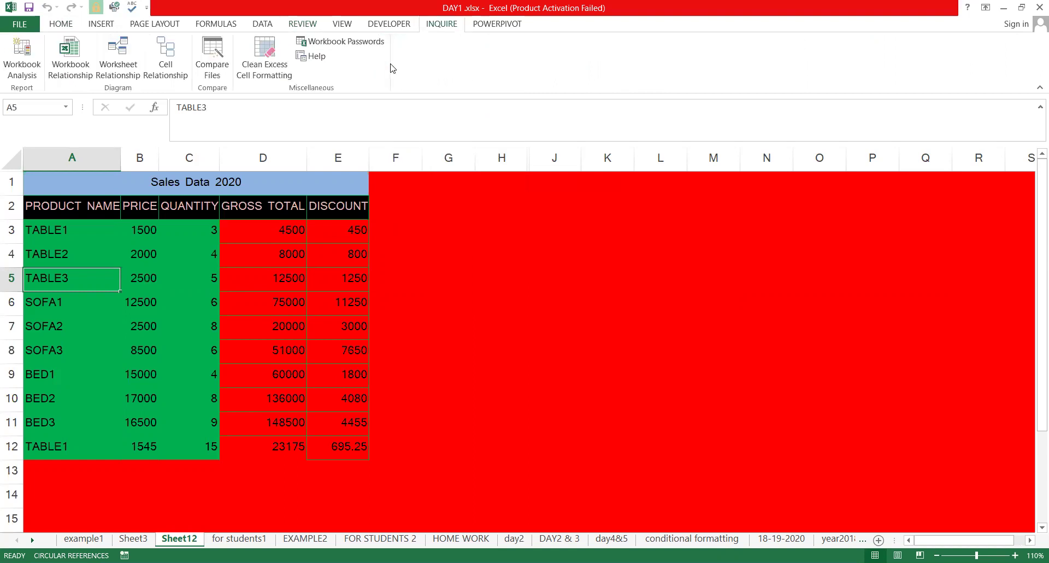
scroll(380, 63, up, 4)
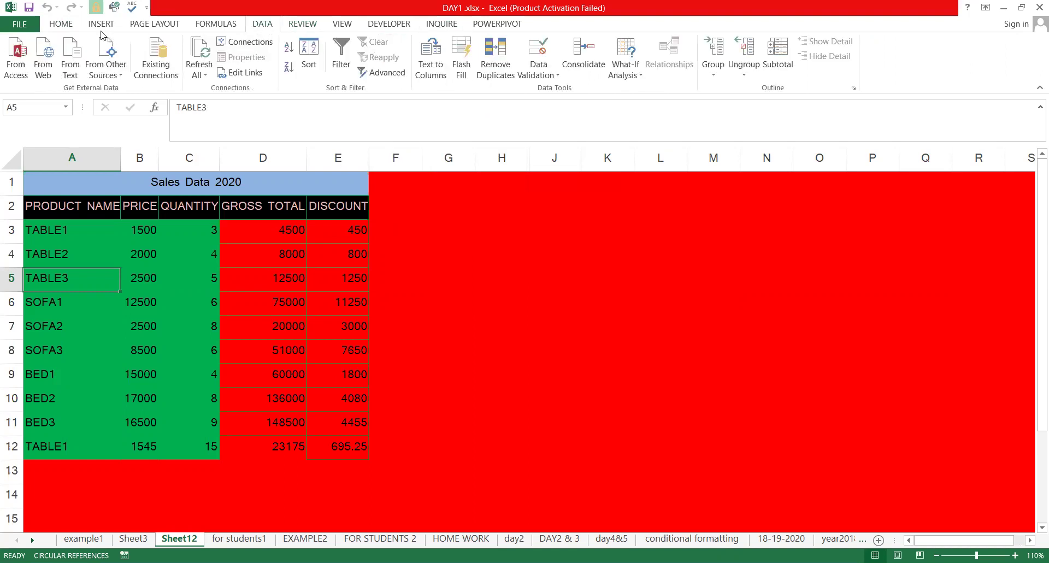
click(59, 24)
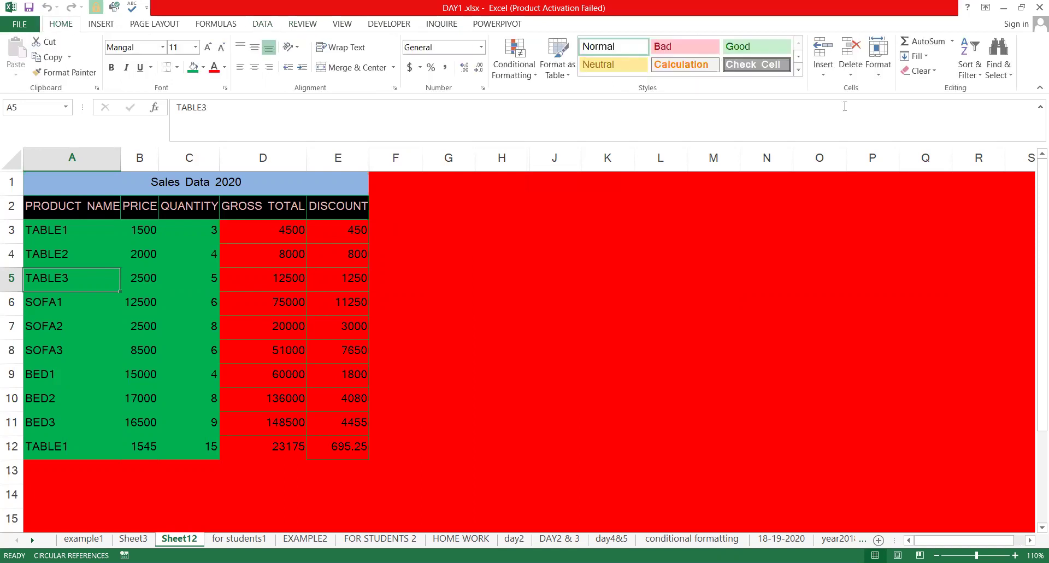
click(876, 80)
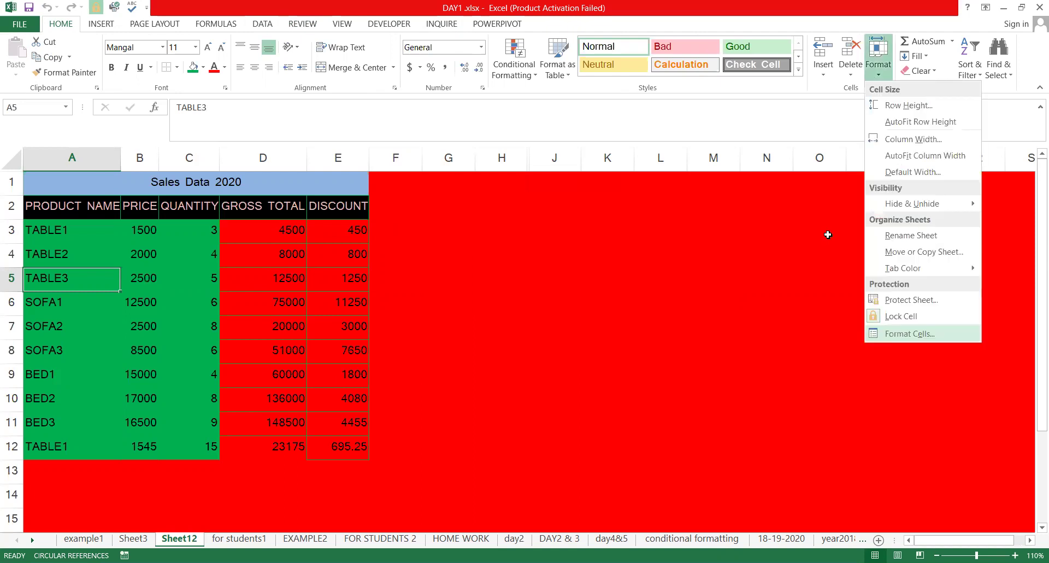
click(492, 215)
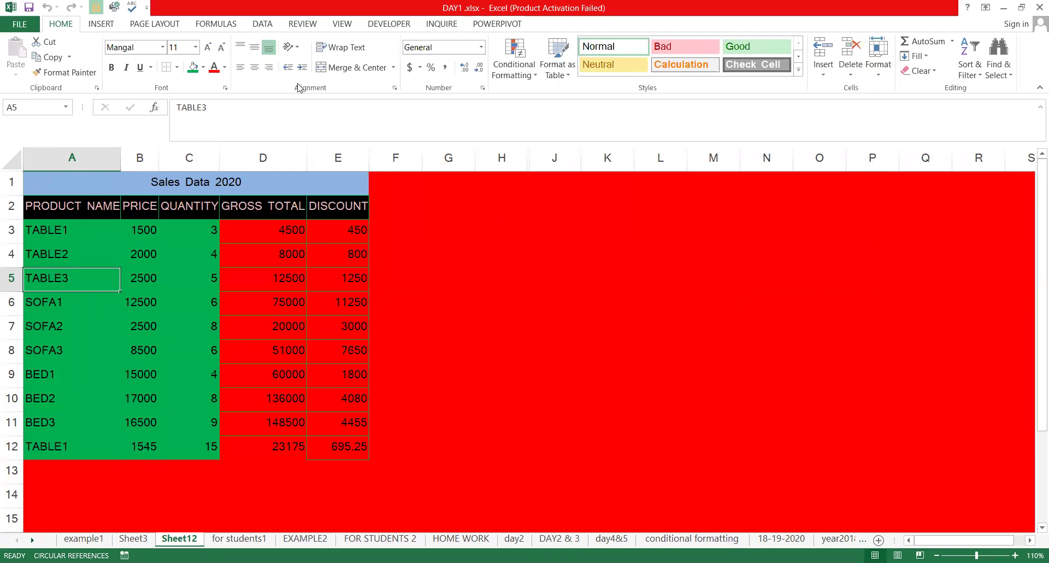
key(ctrl+1)
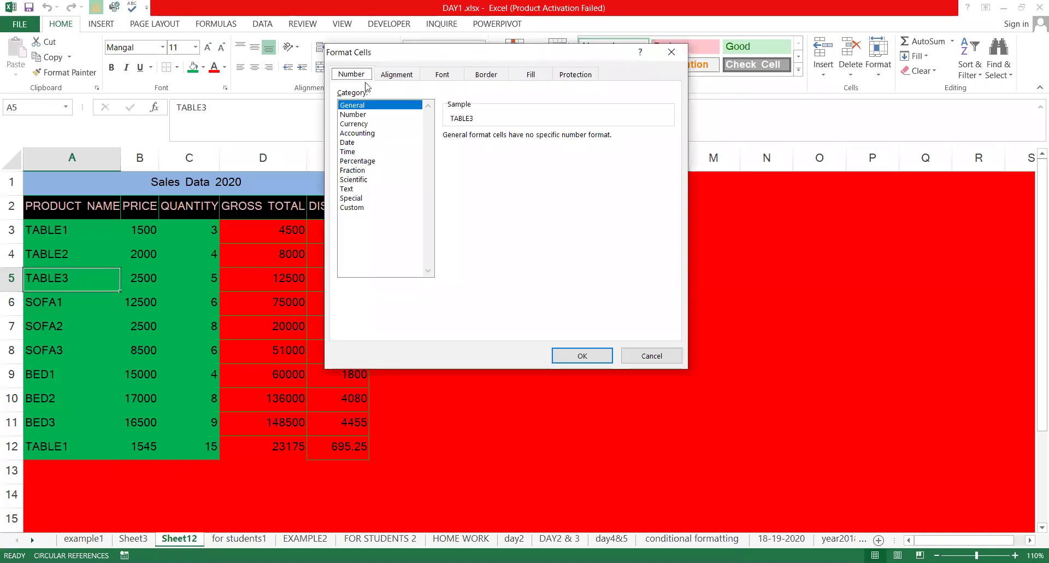
Toggle Locked off and back on in the Protection tab, then close Format Cells unchanged
click(571, 76)
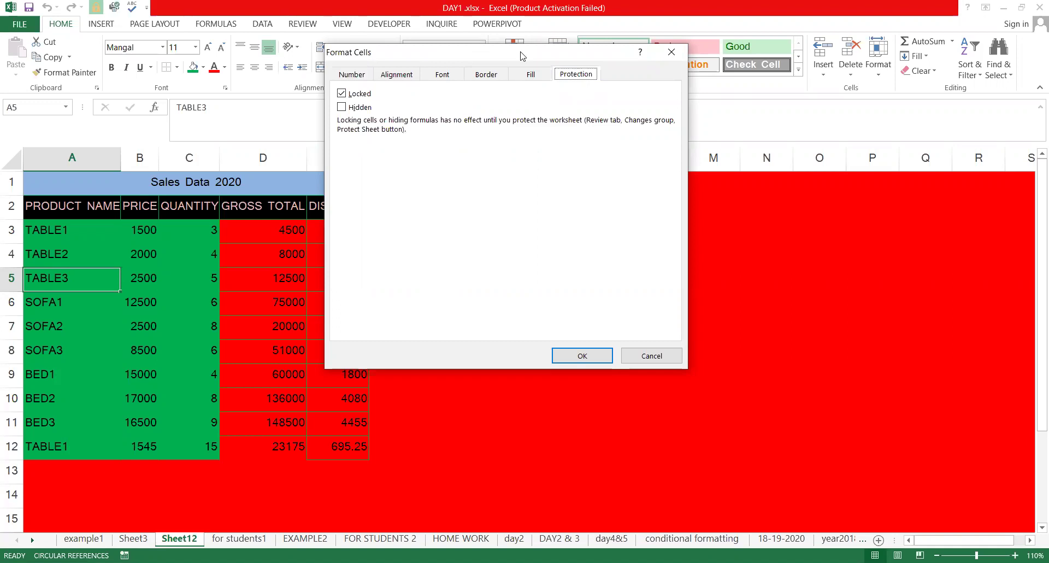
drag(523, 53, 624, 174)
click(454, 215)
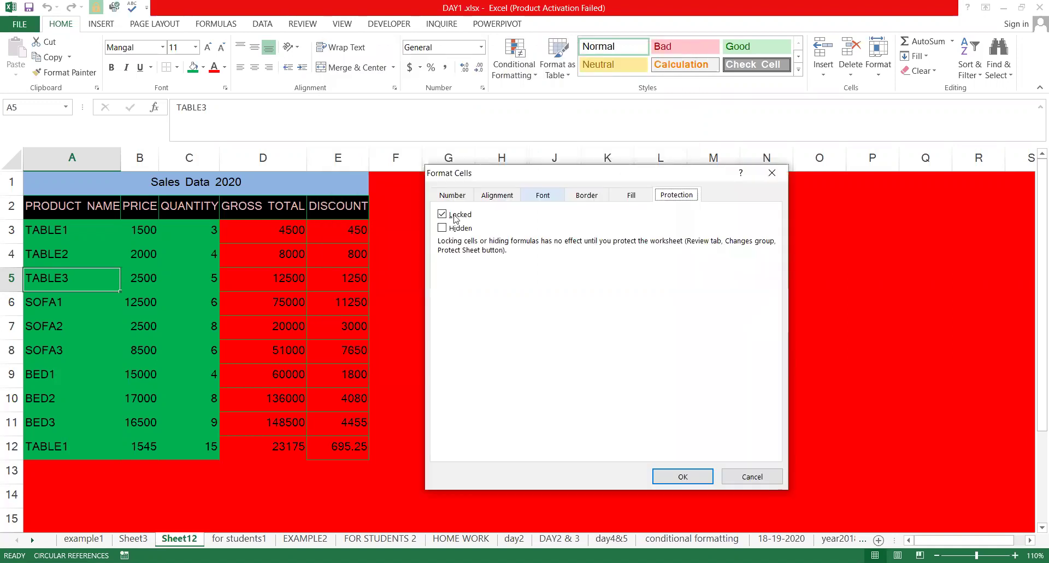
key(space)
drag(605, 181, 639, 195)
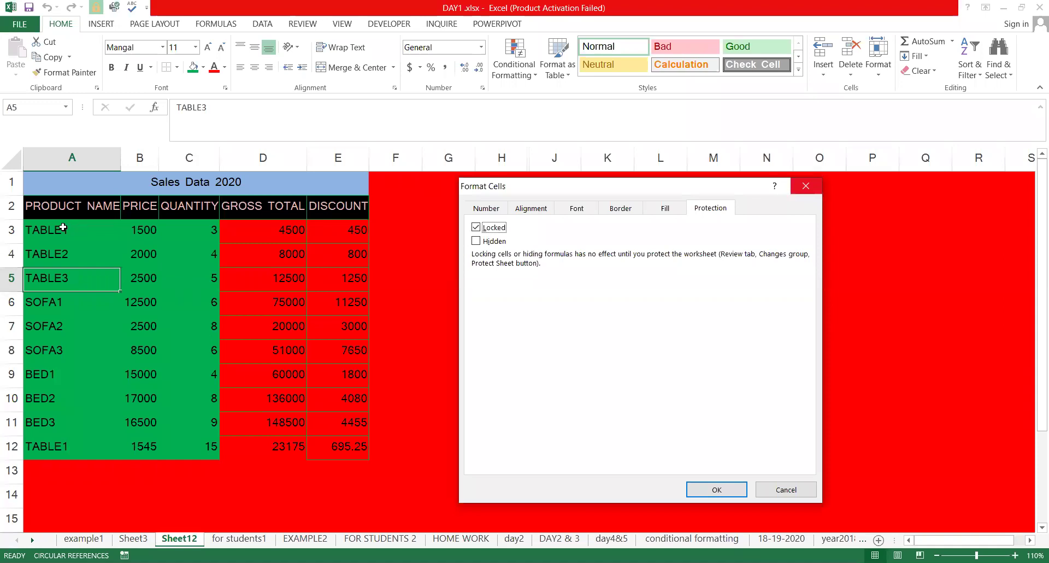
key(Escape)
Drag-select A3:C12, the green product, price and quantity cells
drag(62, 228, 193, 456)
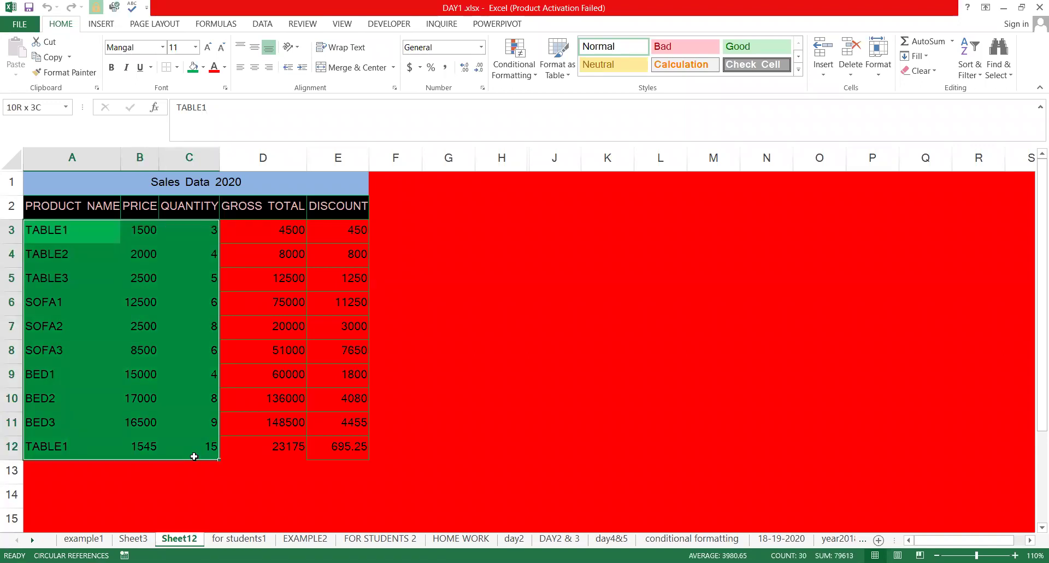
drag(194, 456, 194, 456)
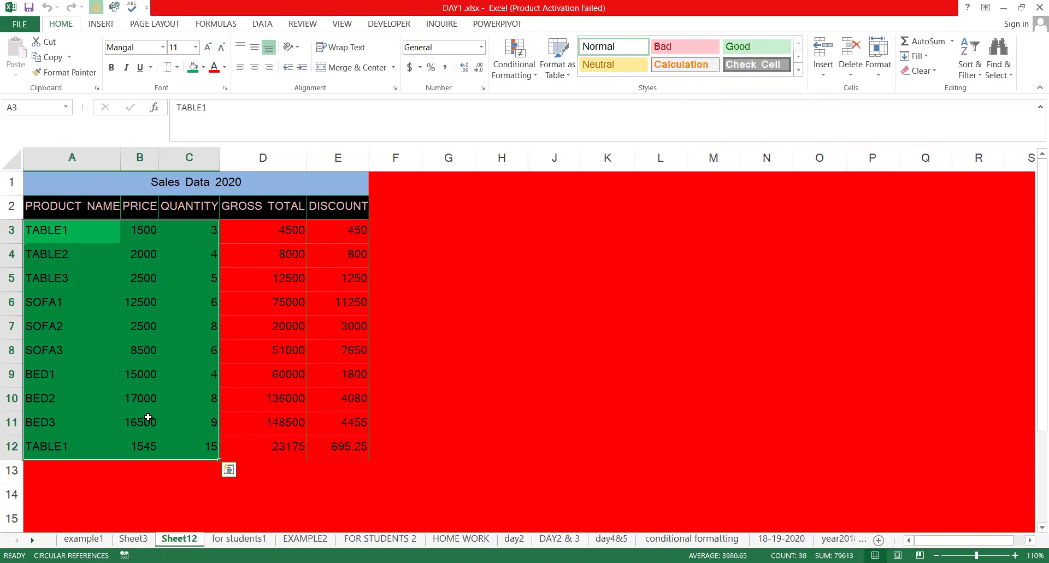
Open Format Cells from Home > Format for A3:C12 and clear Locked
click(877, 78)
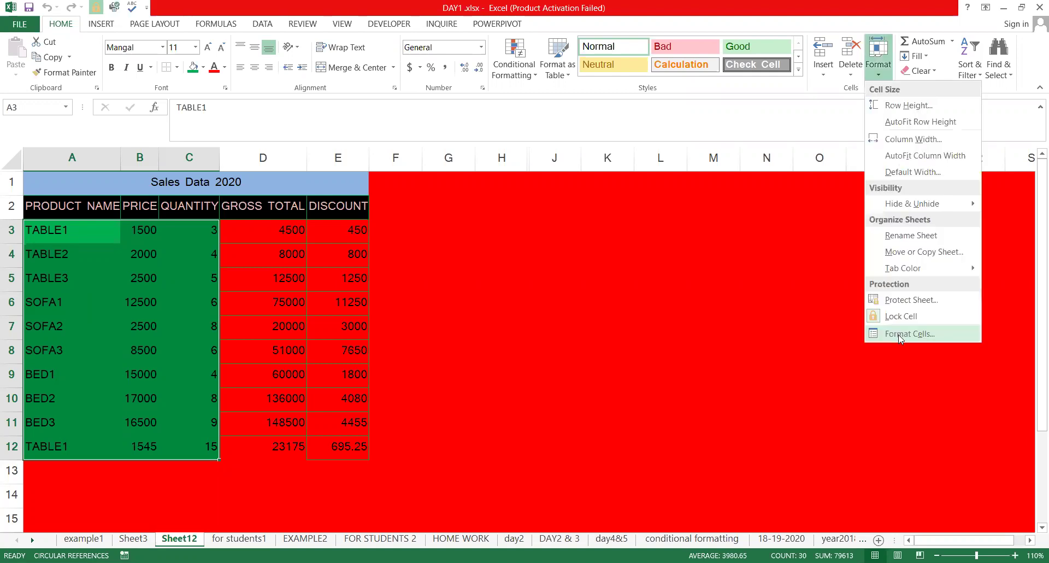
click(900, 336)
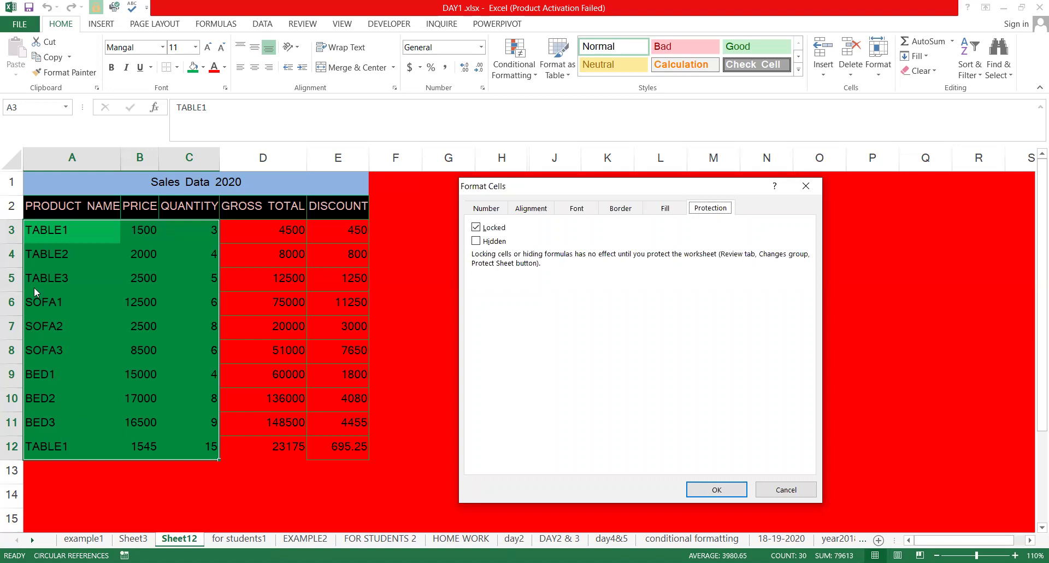
click(477, 232)
Untick Locked for A3:C12 and apply it with OK
click(475, 228)
click(476, 227)
click(715, 490)
click(84, 271)
Verify D3:E12 remain locked and A3:C12 now show as unlocked
drag(272, 241, 326, 442)
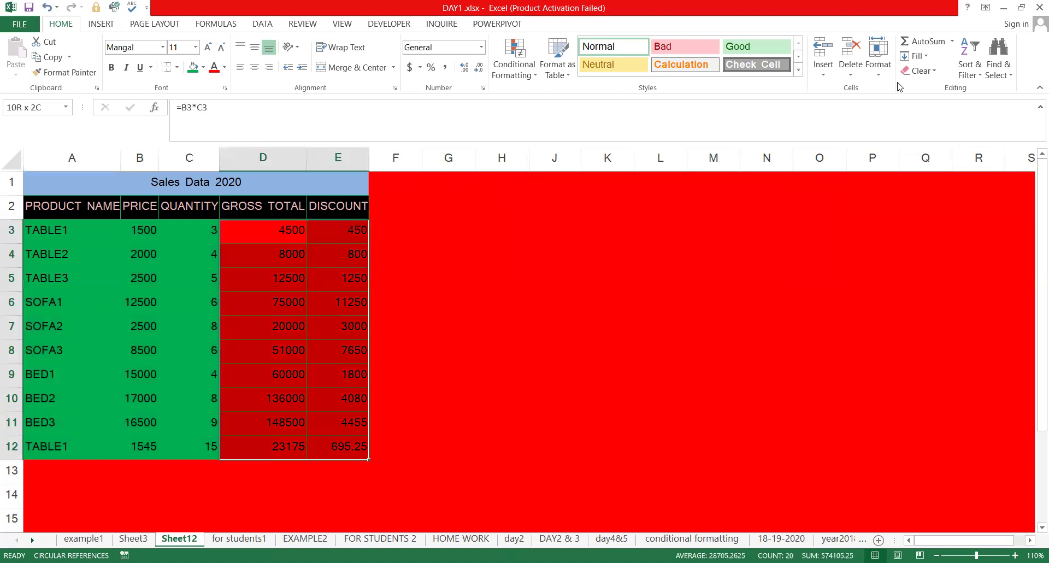
click(911, 333)
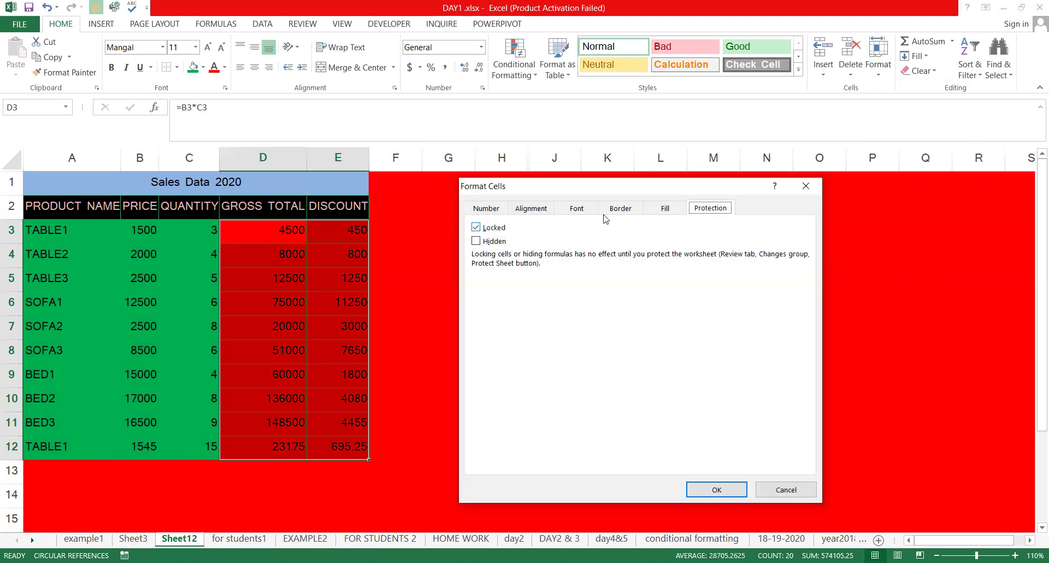
key(Escape)
drag(65, 230, 186, 454)
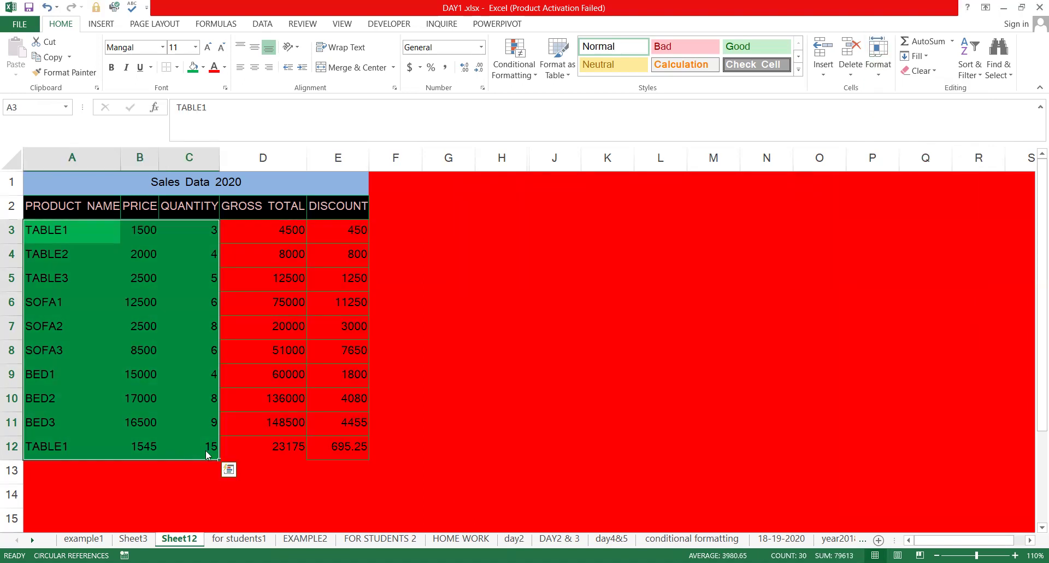
key(ctrl+1)
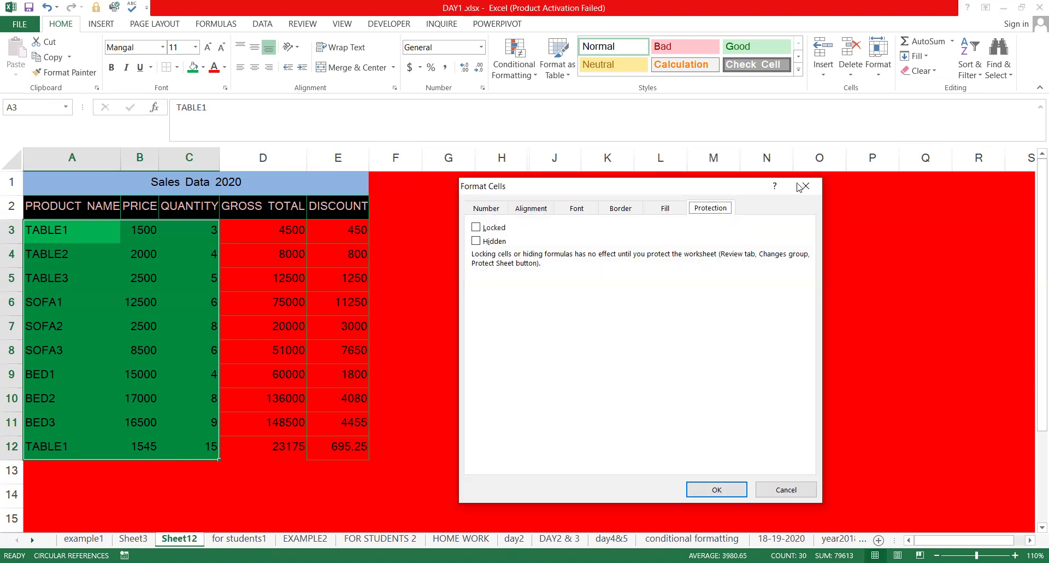
key(Escape)
click(426, 229)
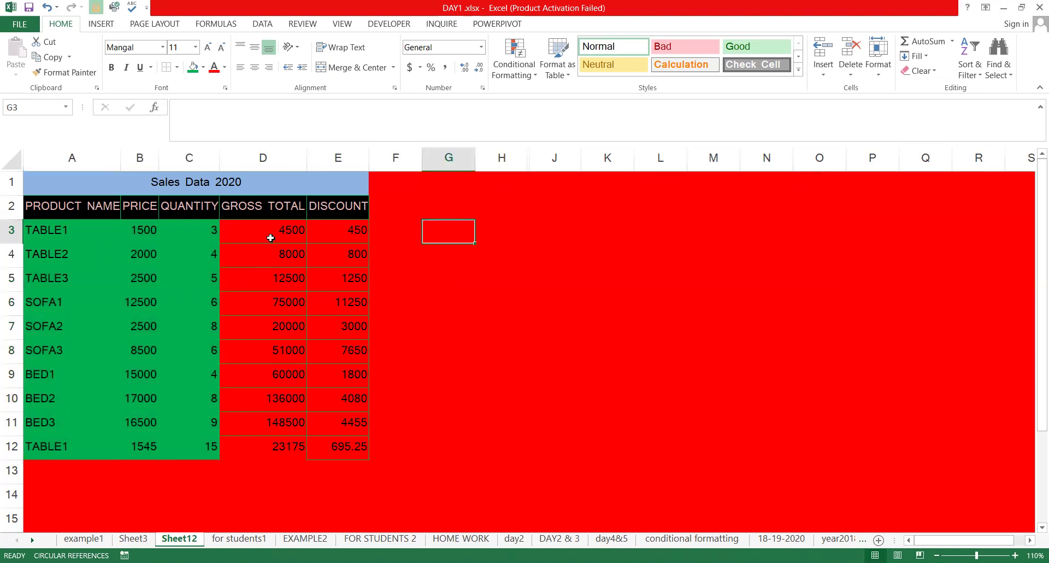
Check D3's formula =B3*C3, then change TABLE1's quantity in C3 from 3 to 5
double_click(272, 238)
key(Escape)
double_click(289, 239)
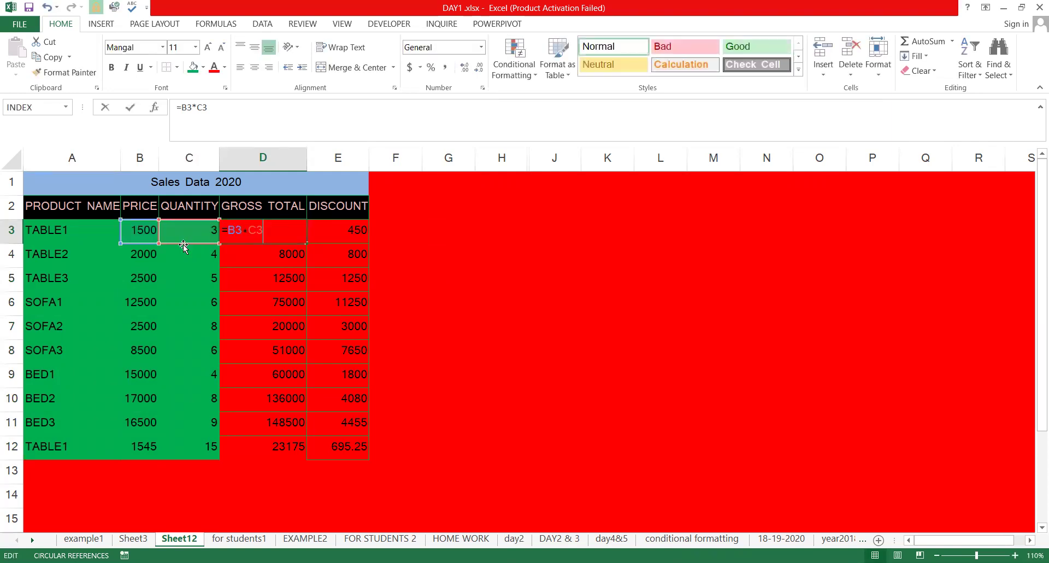
click(186, 212)
double_click(187, 237)
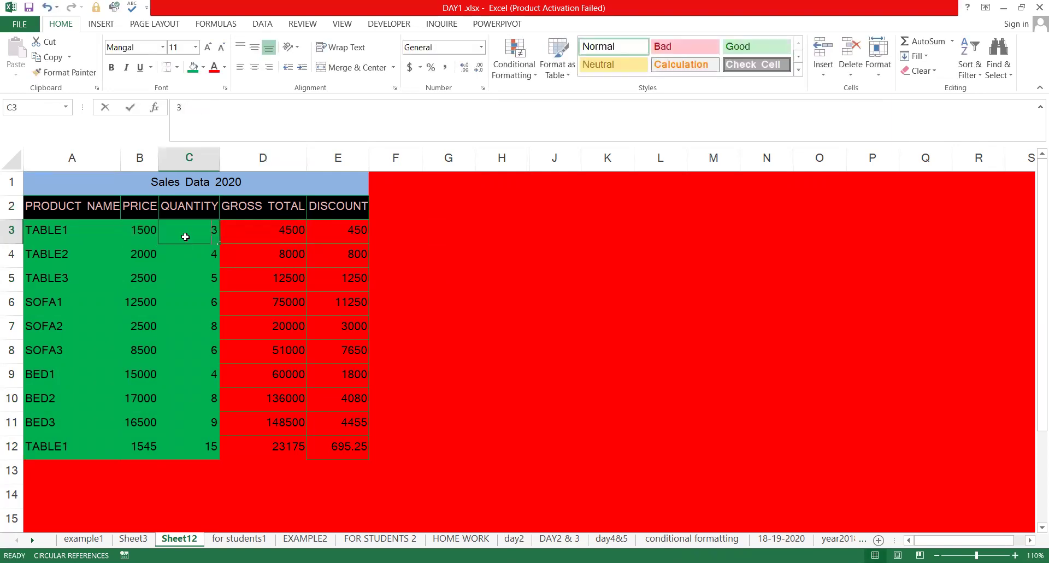
key(BackSpace)
text(5)
key(Return)
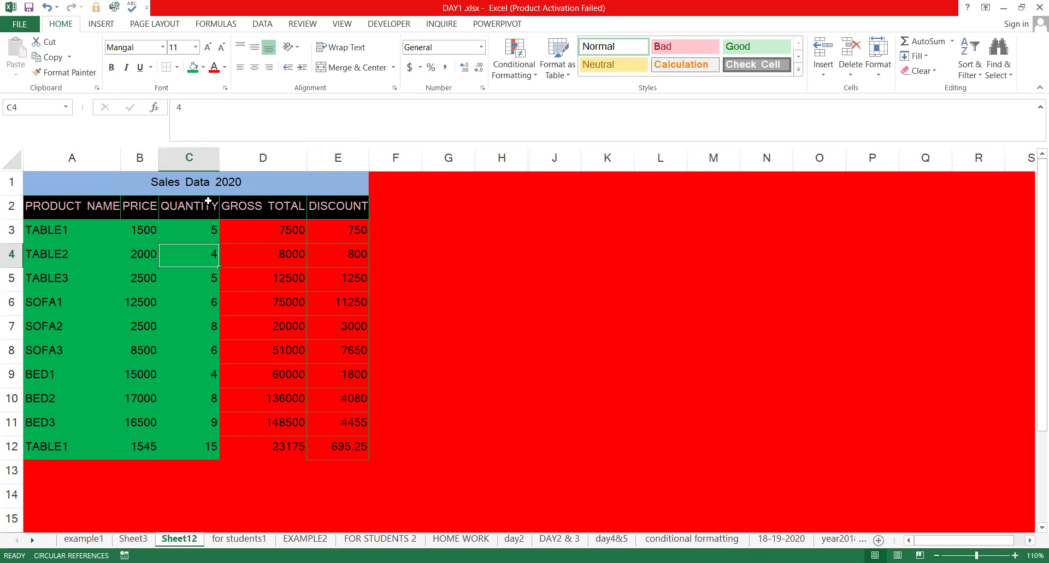
Protect Sheet12 with a confirmed password and test the locked discount cell E4
click(312, 22)
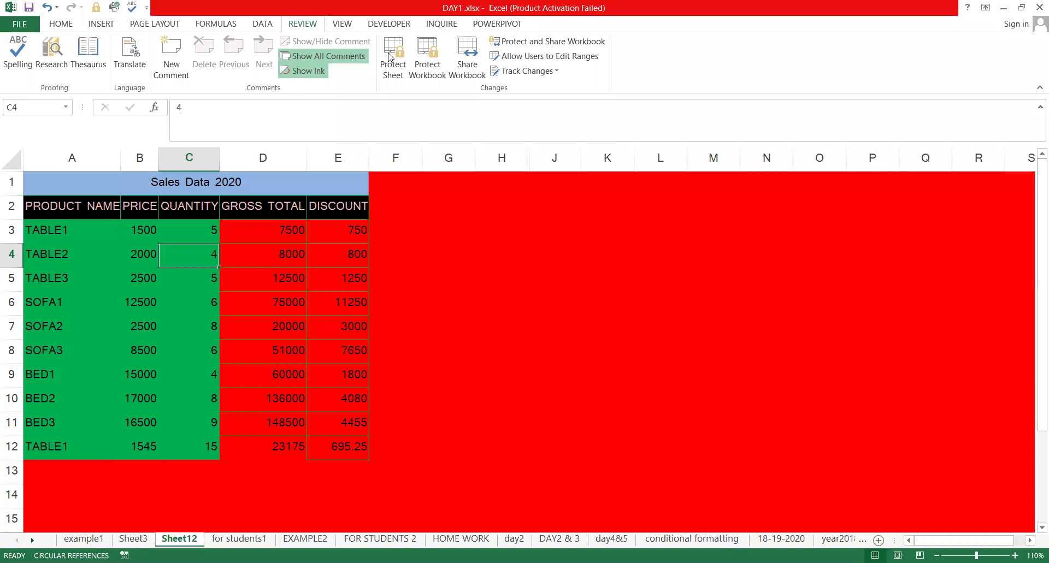
text(123)
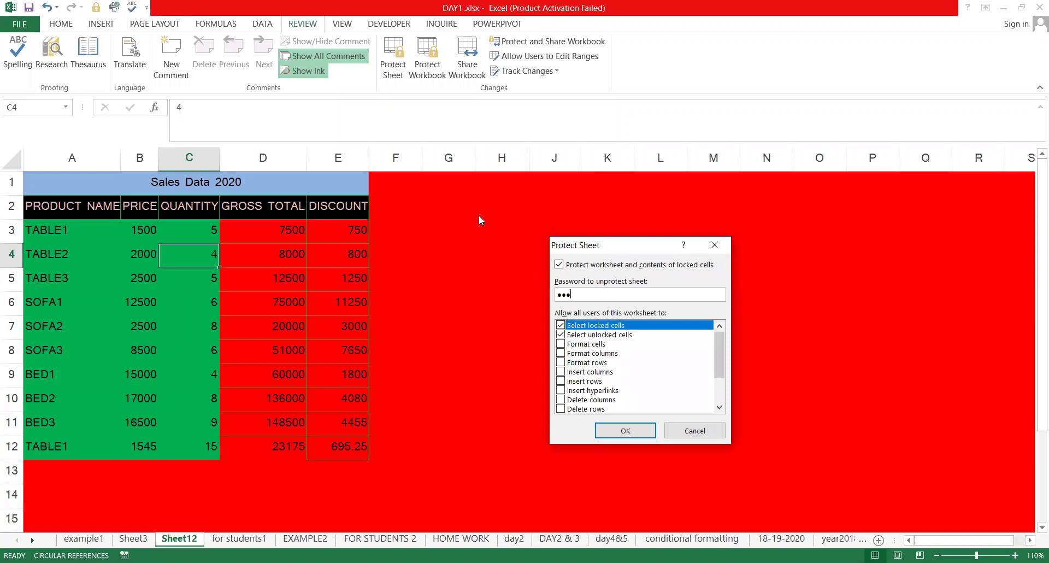
key(Return)
click(386, 253)
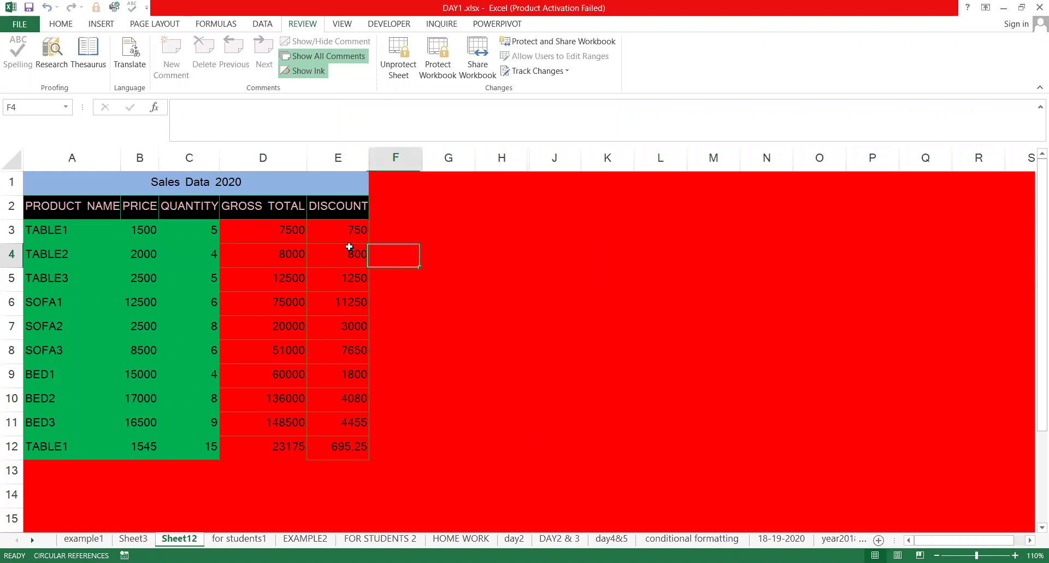
click(346, 244)
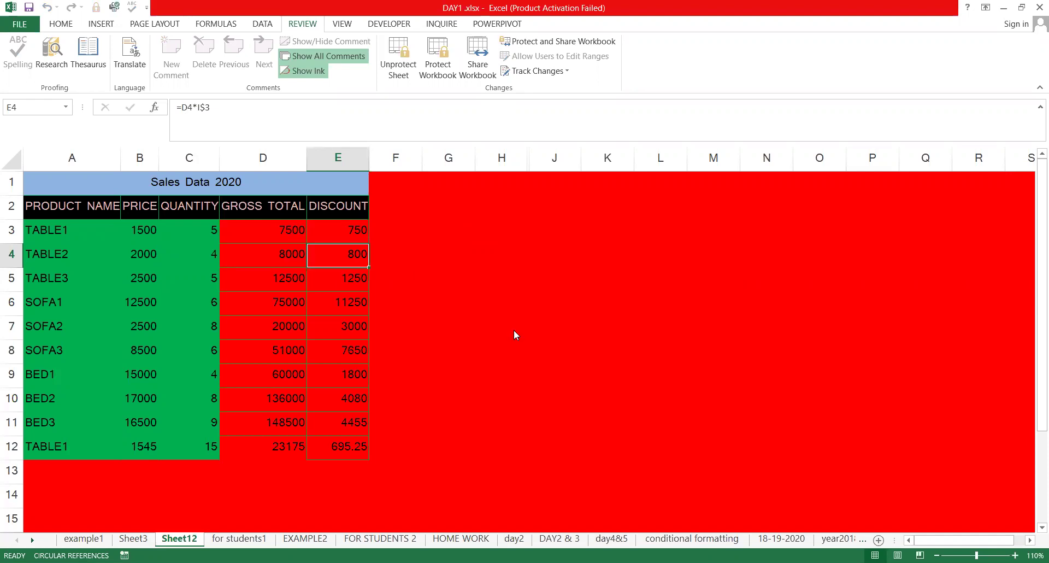
Set TABLE1's price in B3 to 2000 and its quantity in C3 to 15
click(86, 229)
key(Right)
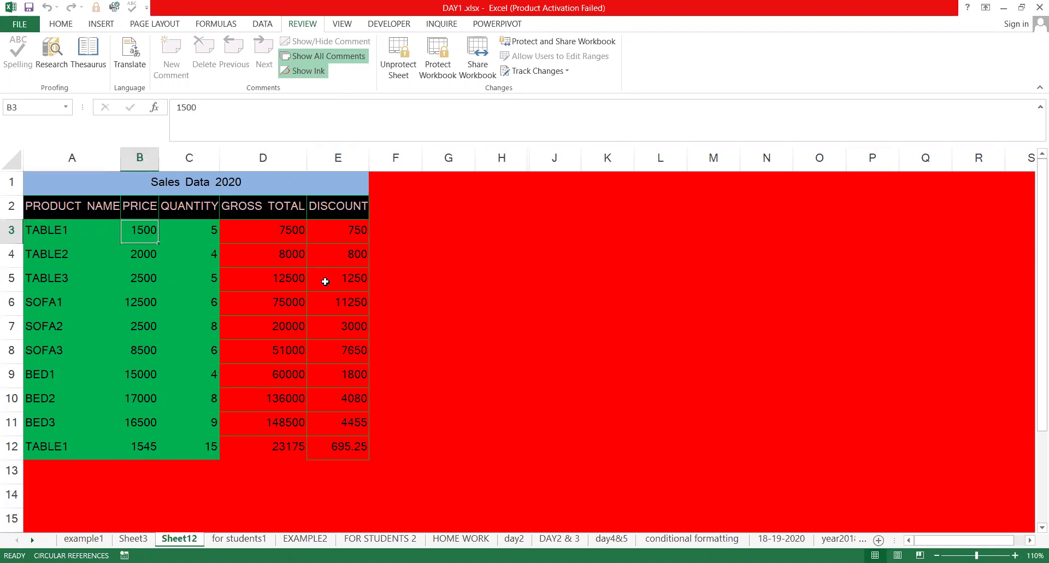
text(2000)
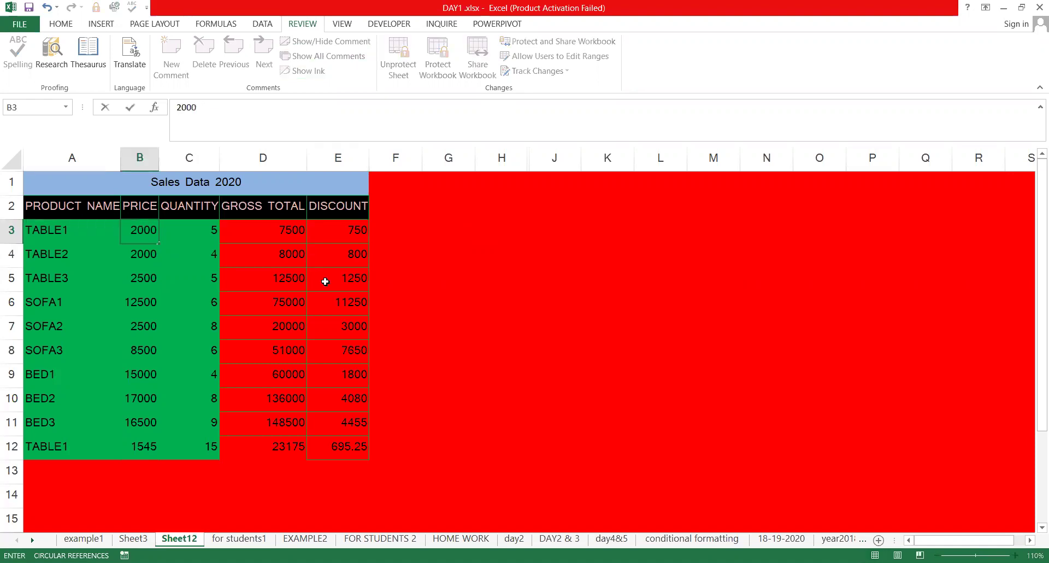
key(Return)
key(Right)
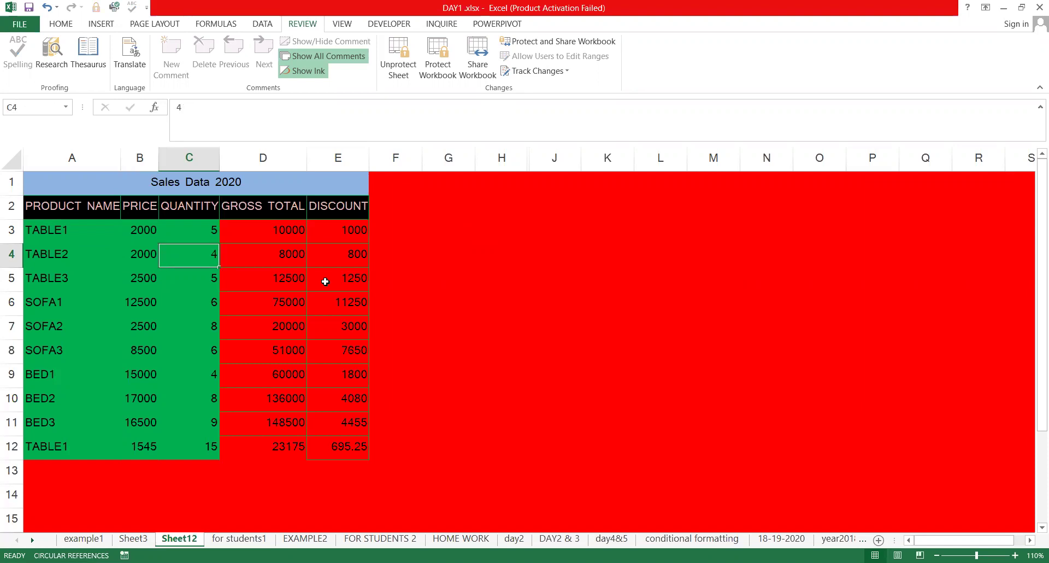
key(Up)
text(4)
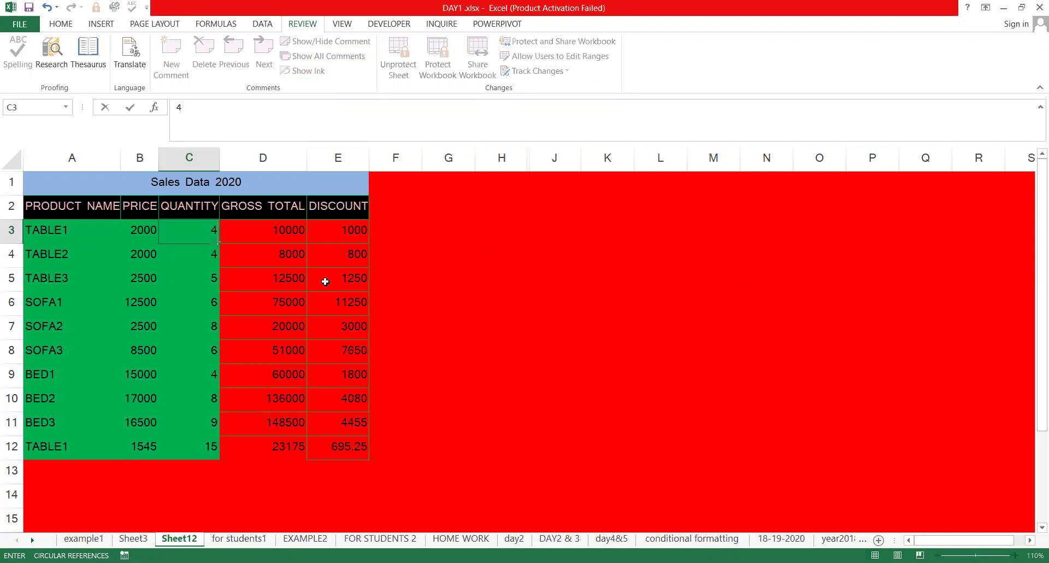
key(Return)
key(Up)
text(15)
key(Return)
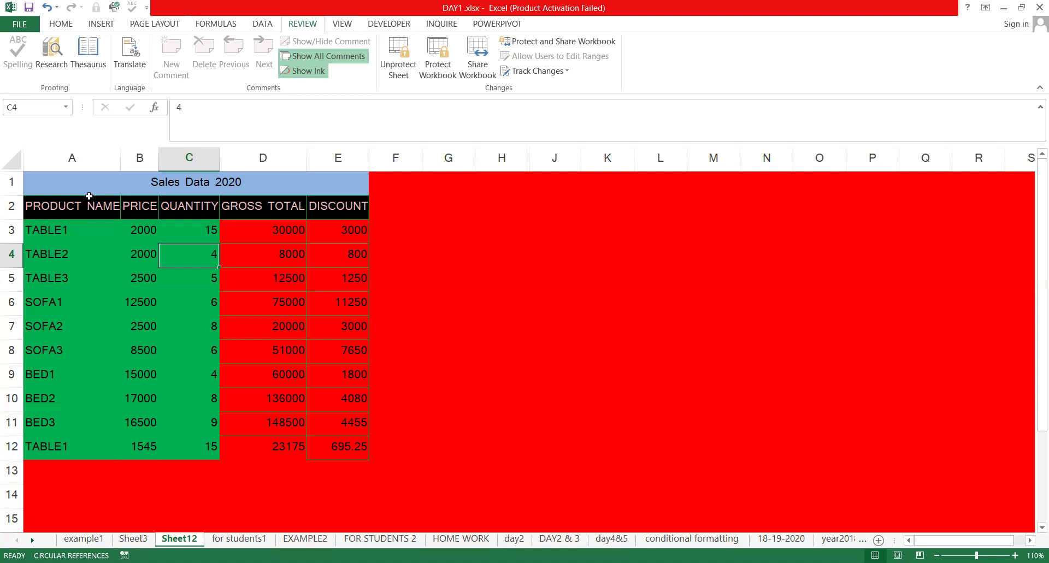
Select columns A–C and D–E, check price cells, then select the range A3:Q15
drag(83, 162, 189, 165)
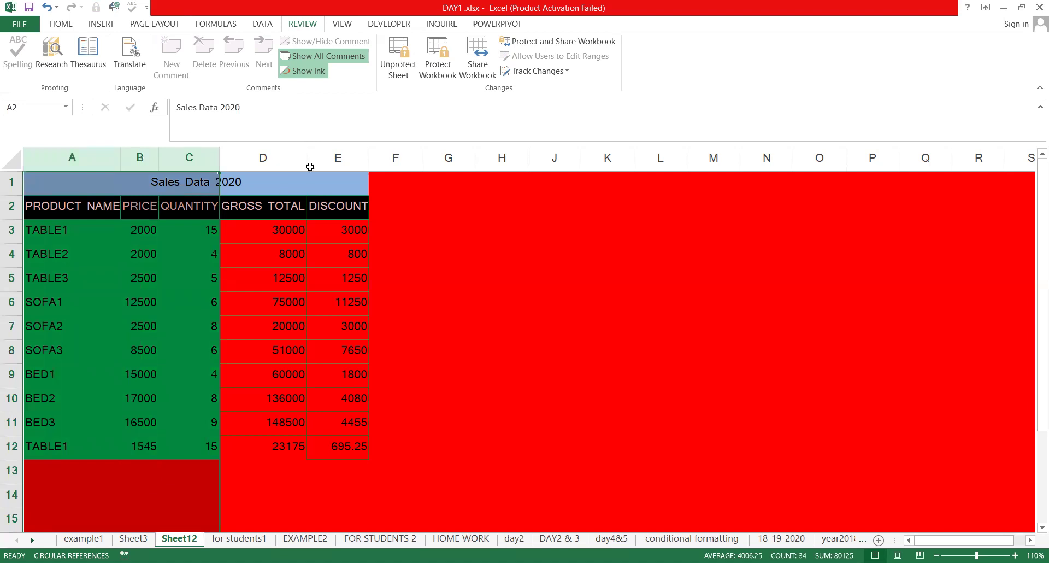
drag(262, 164, 339, 164)
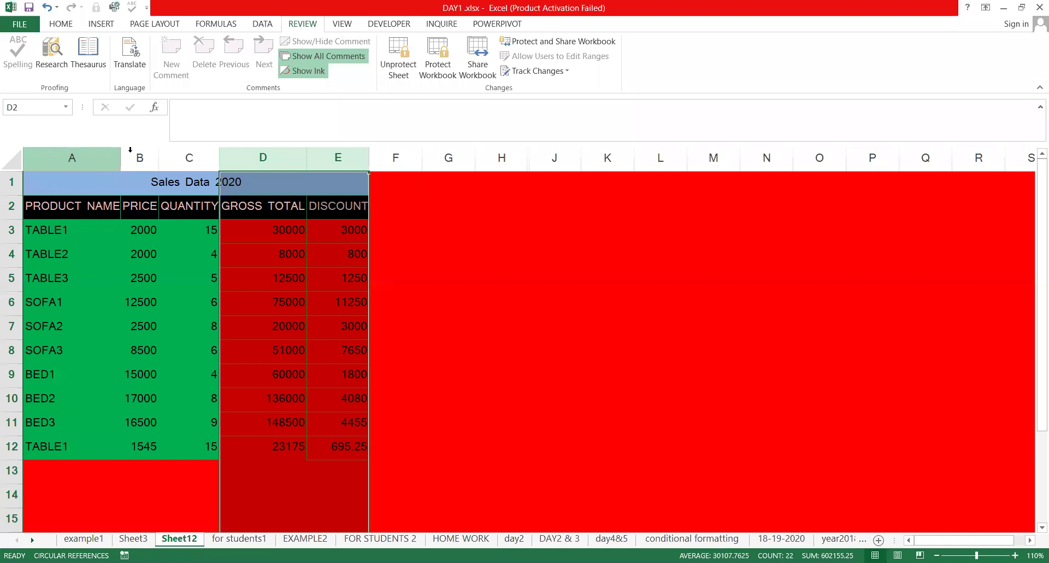
click(109, 166)
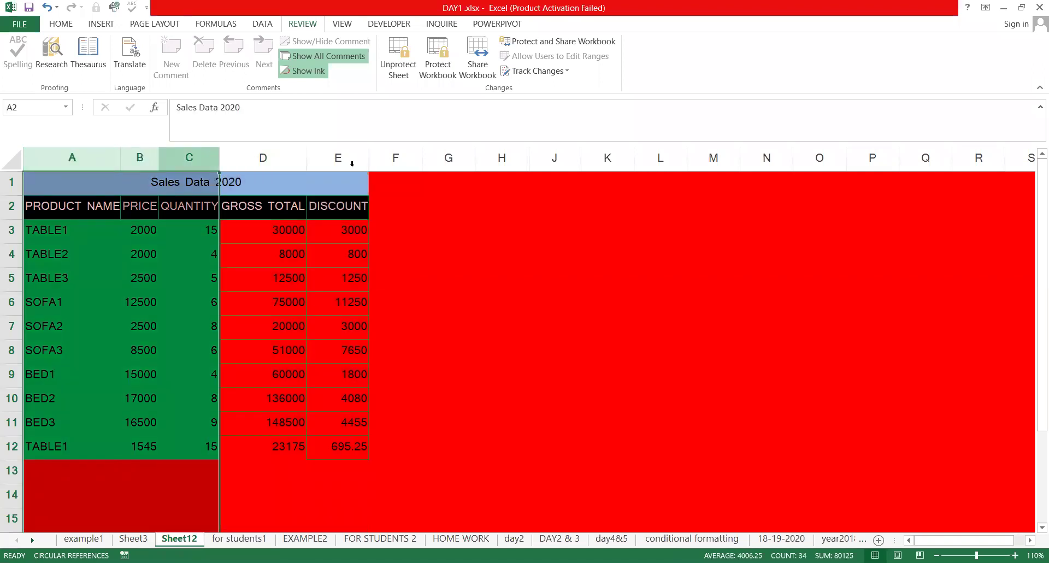
click(60, 217)
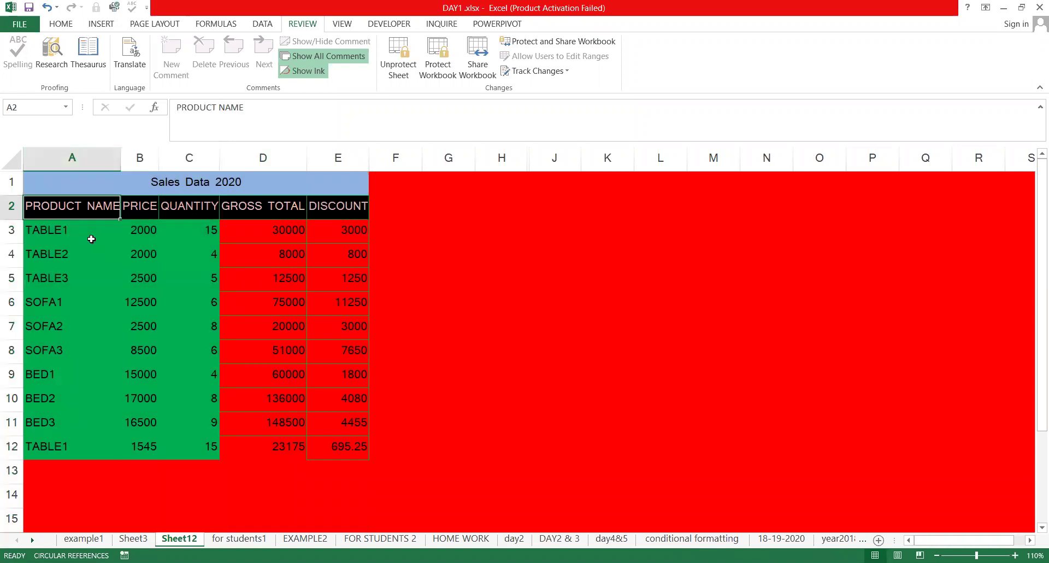
click(151, 229)
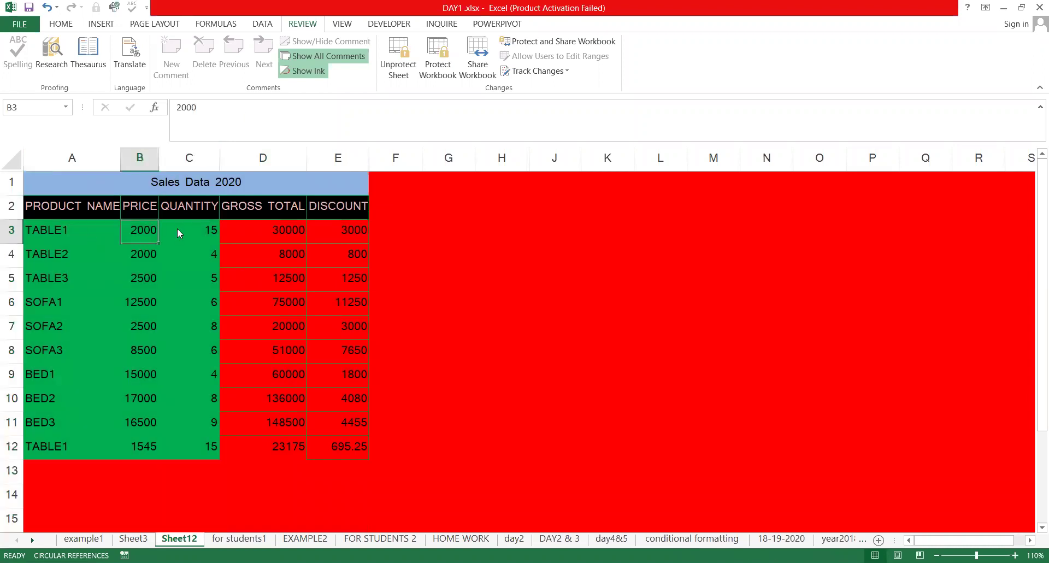
click(551, 326)
click(136, 320)
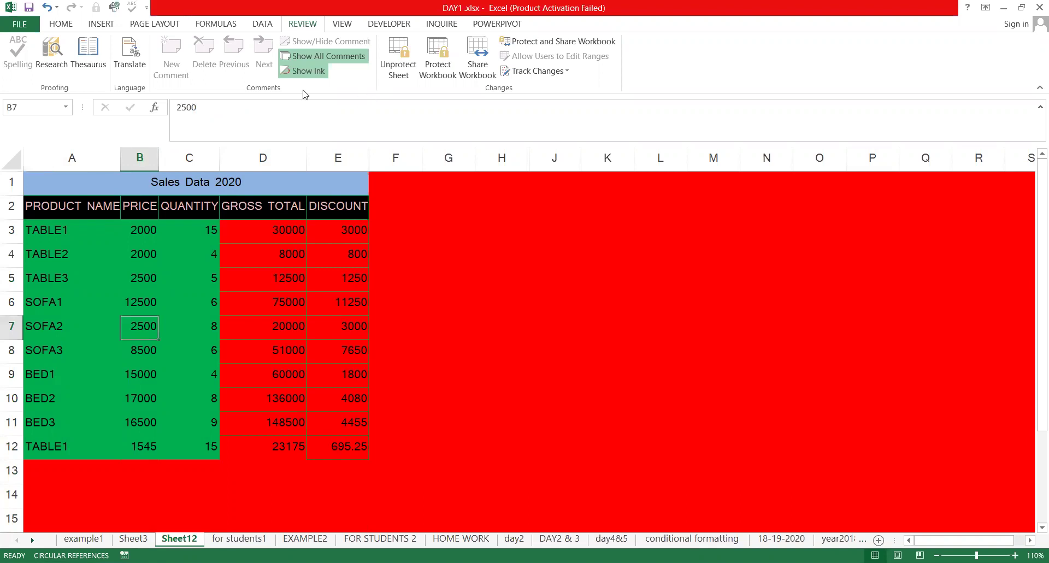
key(Up)
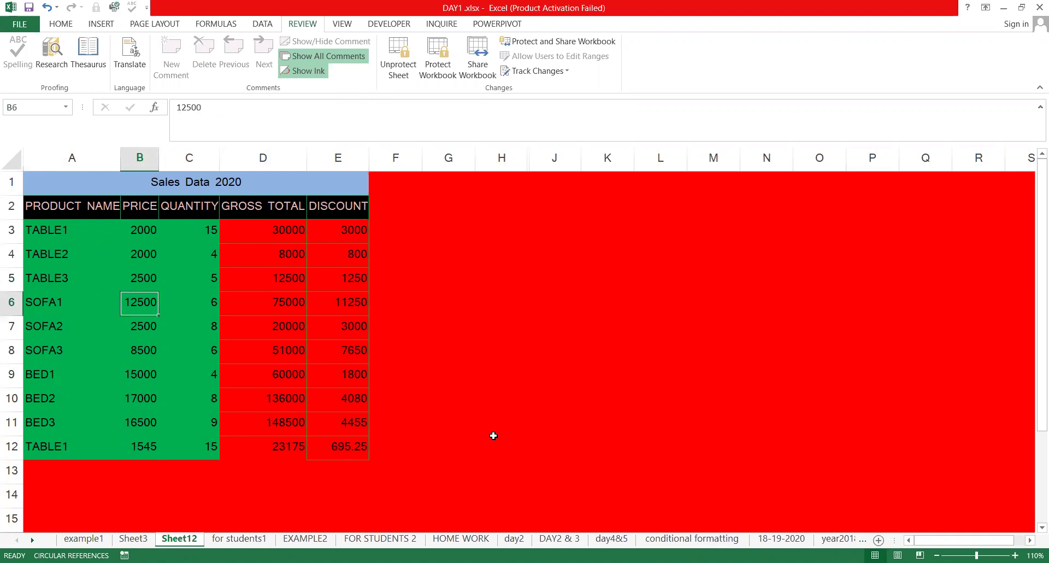
drag(71, 230, 906, 521)
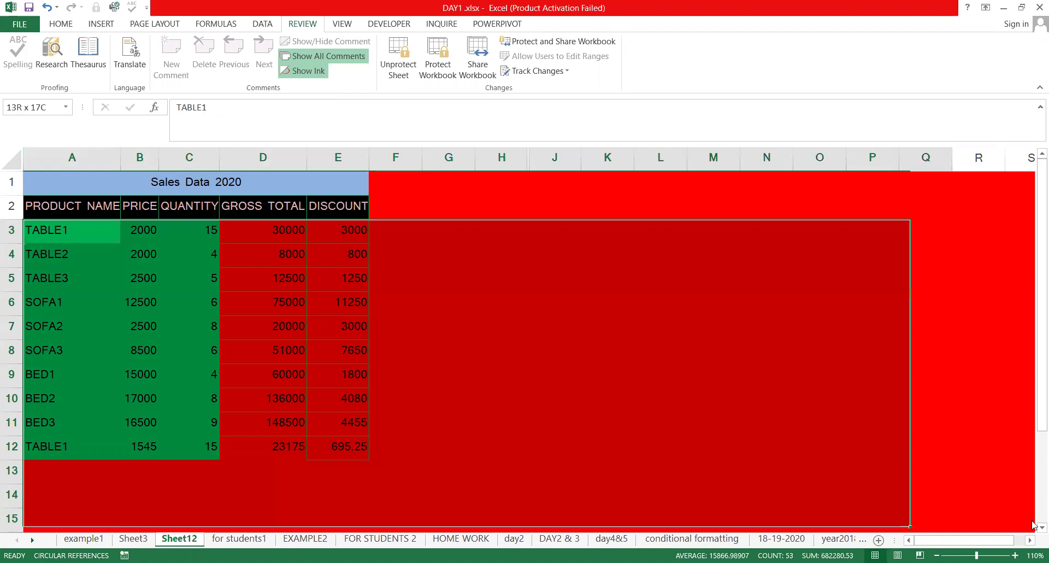
Unprotect Sheet12 by entering the sheet password
drag(1032, 526, 951, 527)
key(alt+h)
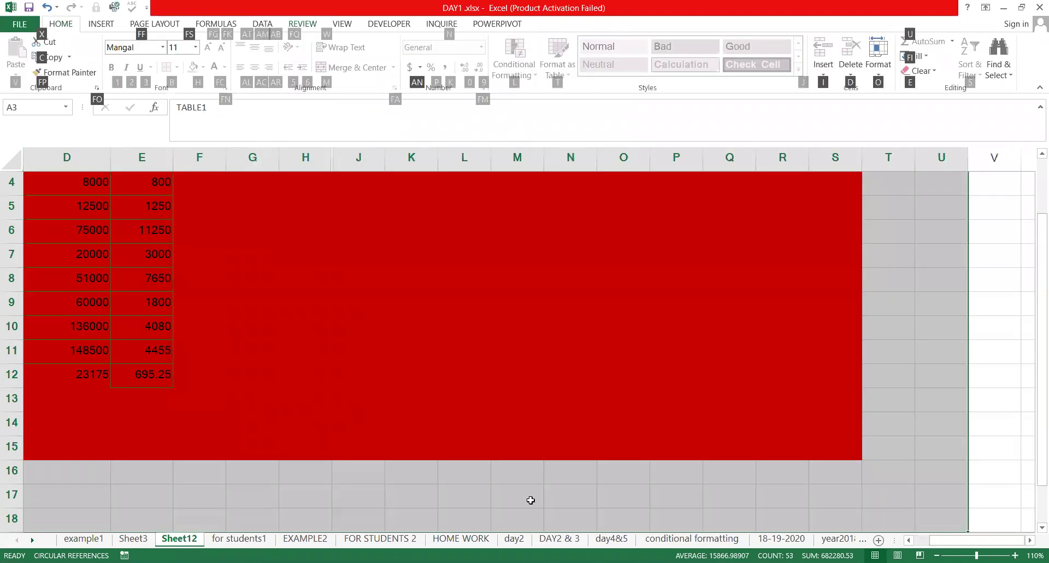
key(Escape)
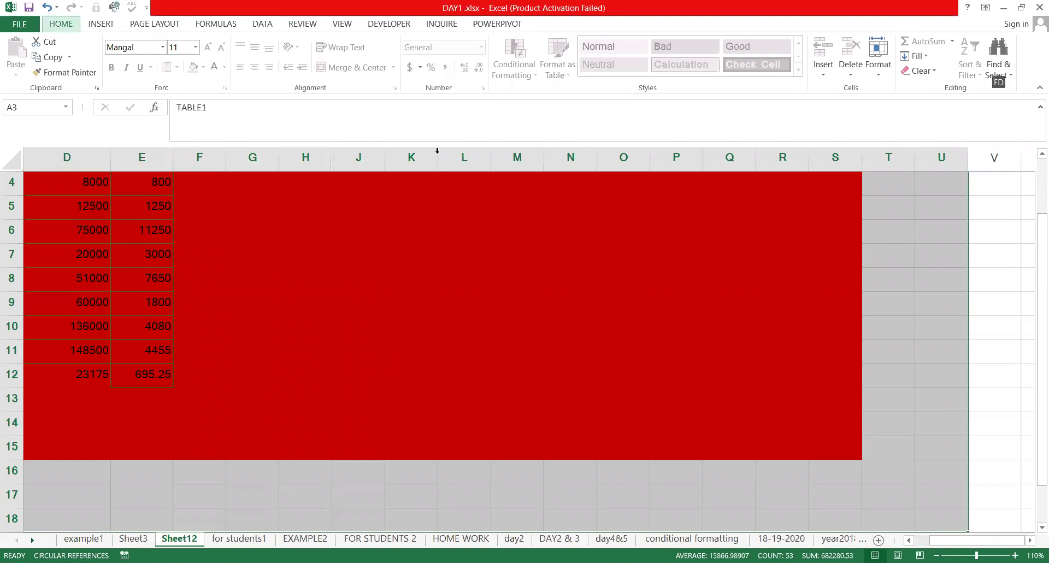
click(301, 24)
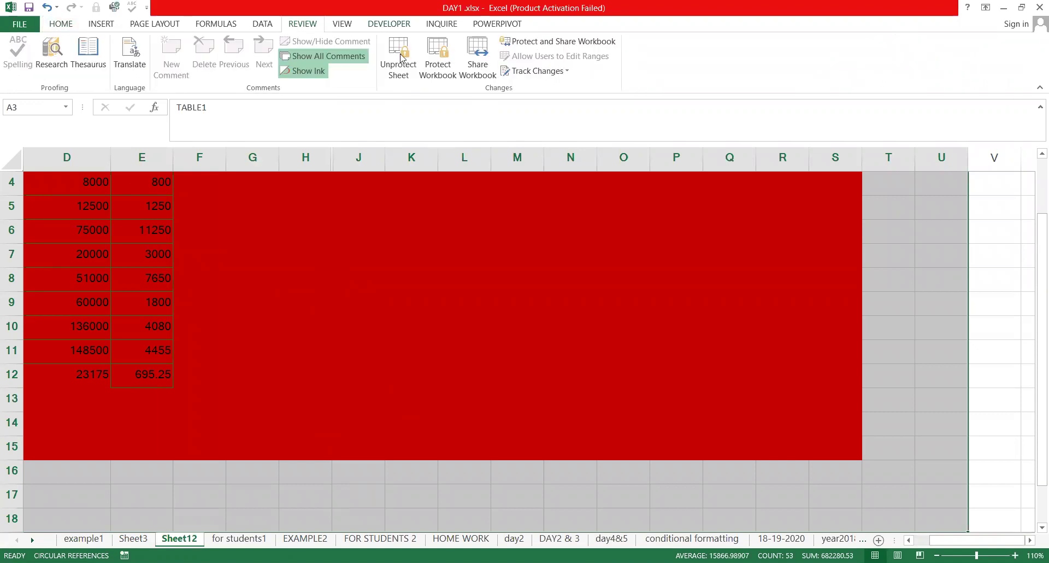
text(•••)
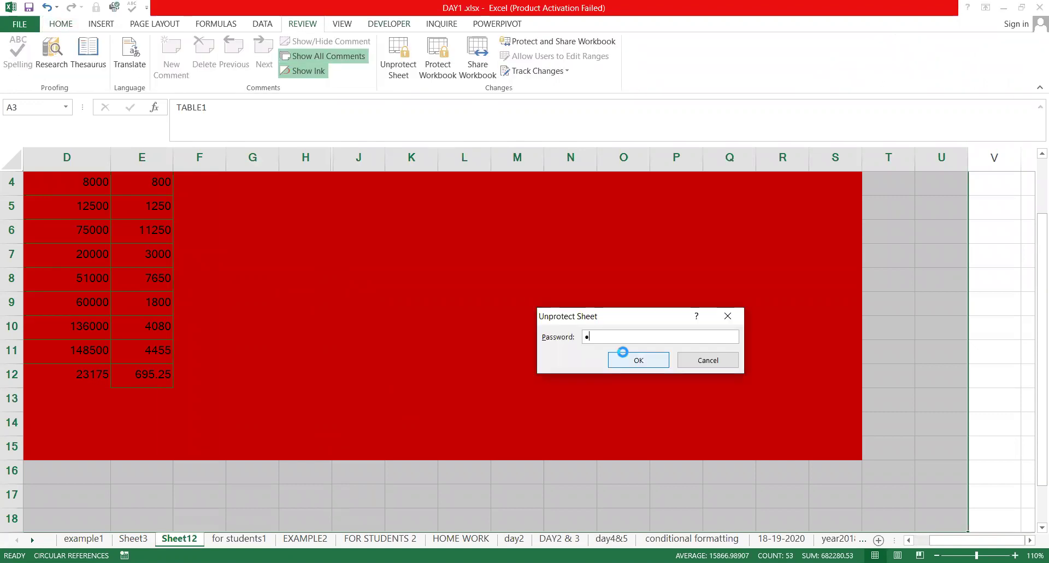
key(Return)
Set the coloured rows 1–3 area to No Fill, removing the red fill
key(alt)
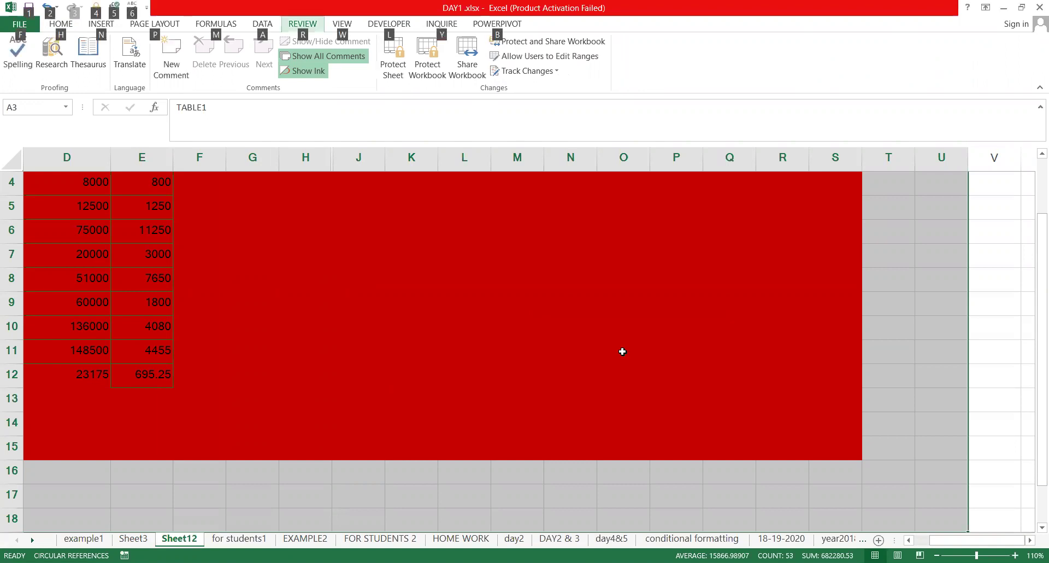
key(h)
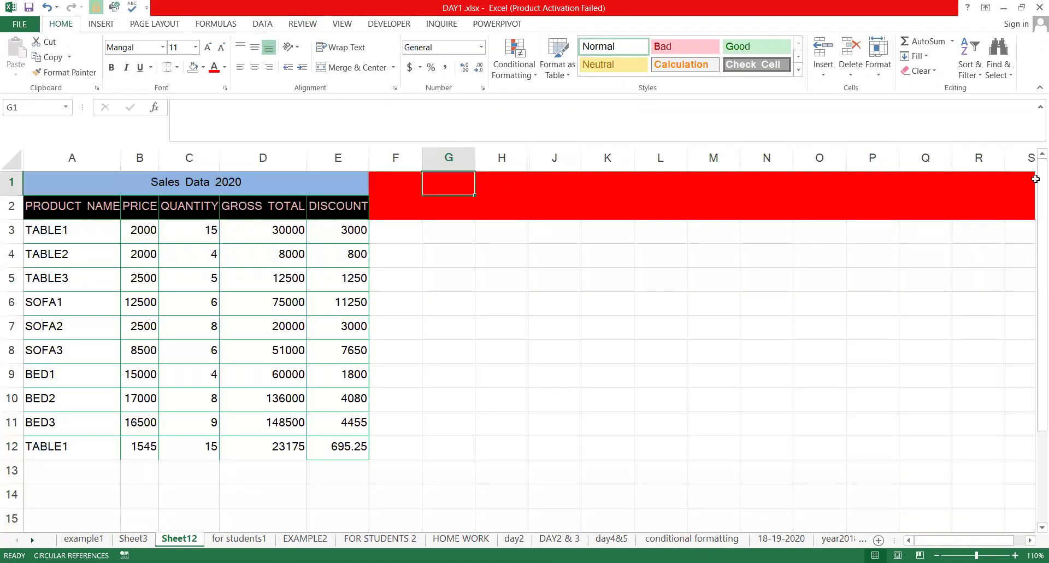
drag(396, 183, 1027, 230)
click(192, 67)
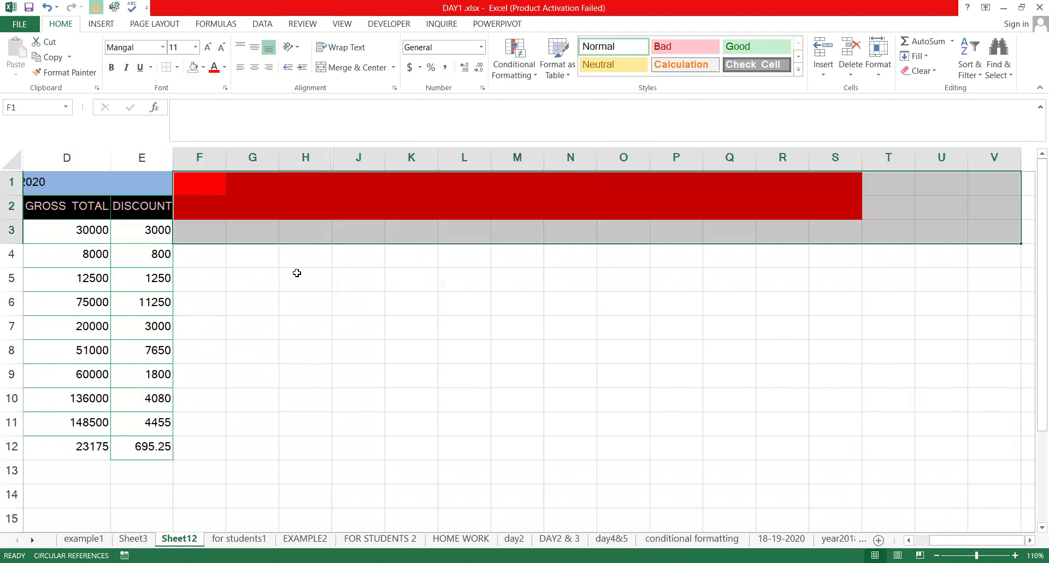
click(297, 272)
Check the discount cells E5 and E8 and the empty cells below the table
key(Home)
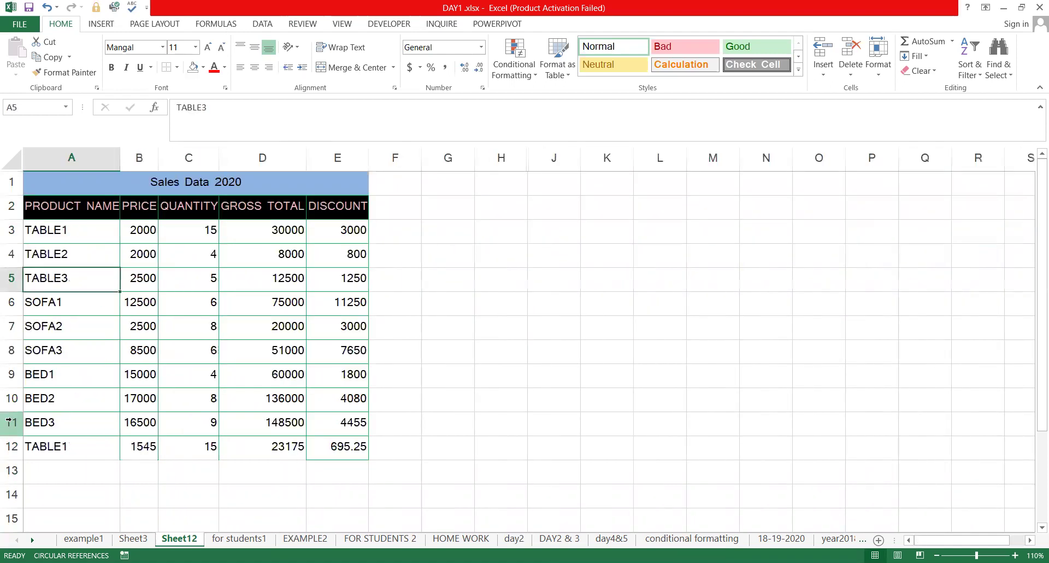
key(Right)
key(Right)
key(Right)
key(Right)
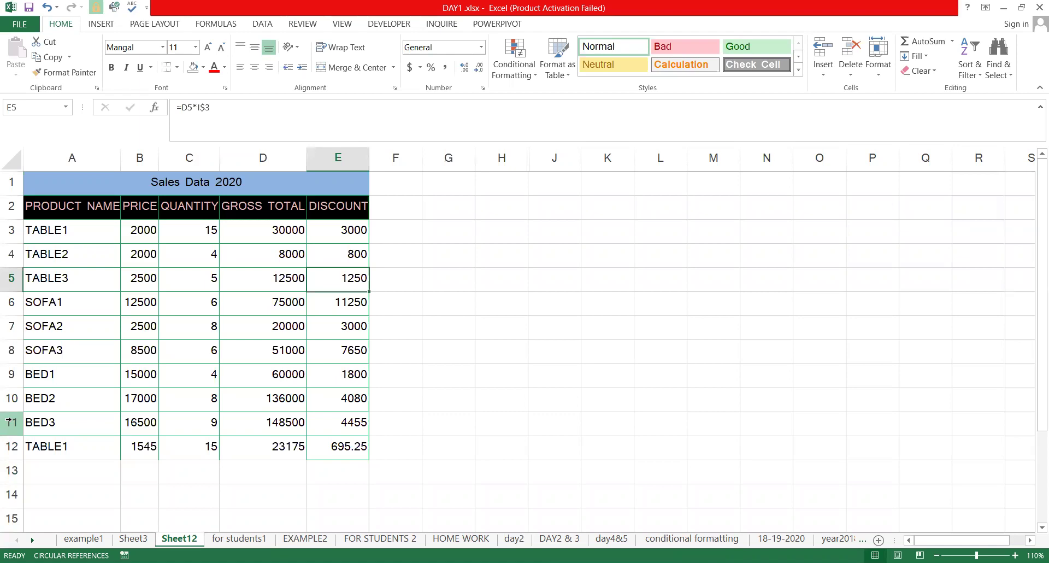
key(Down)
key(Down)
key(Down)
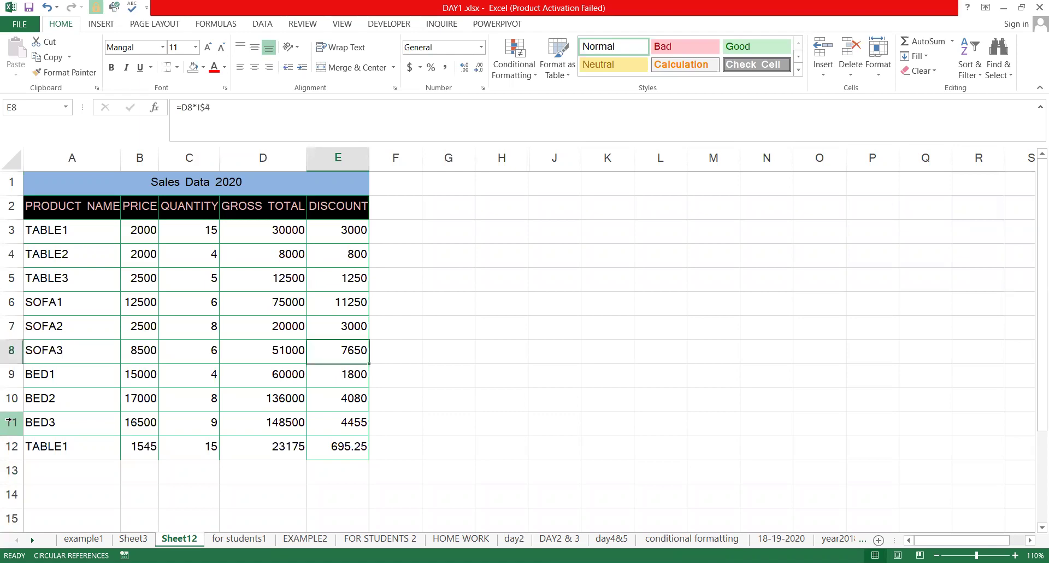
key(Down)
key(Down)
key(Down)
key(Down)
key(Down)
key(Left)
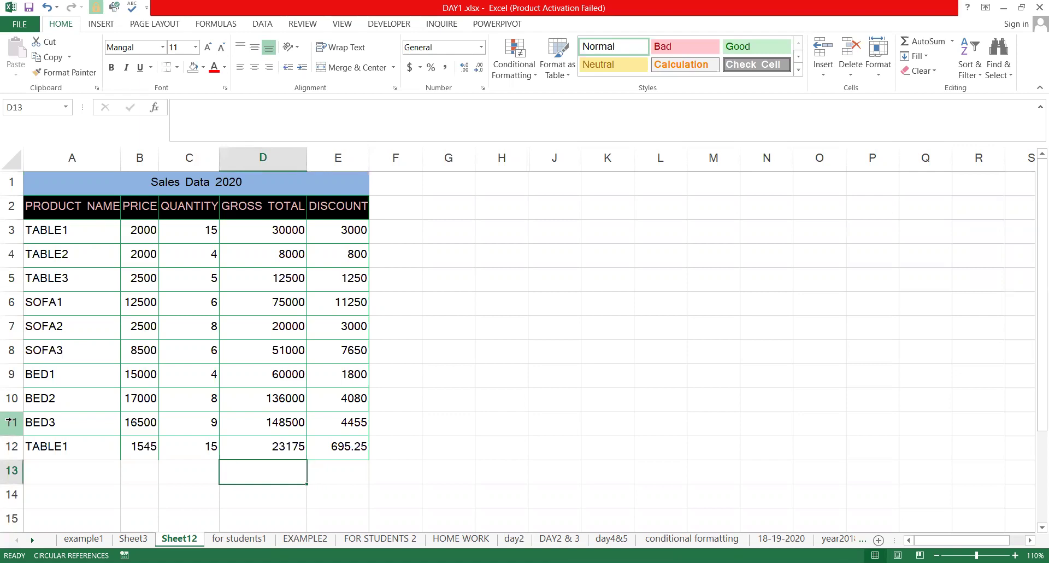
key(alt+equal)
key(Tab)
key(ctrl+d)
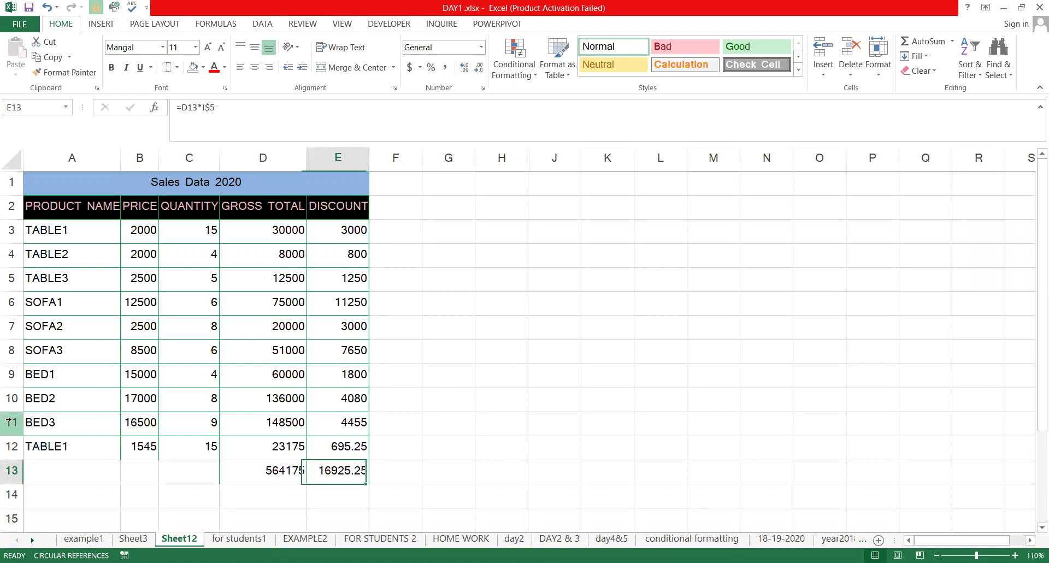
key(Delete)
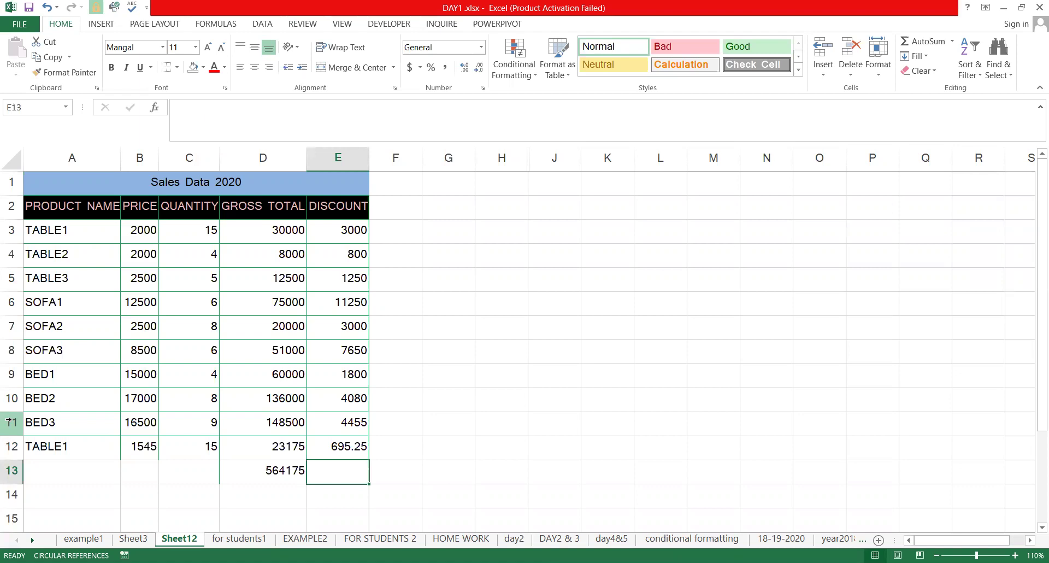
key(Left)
key(Left)
text(TOTAL)
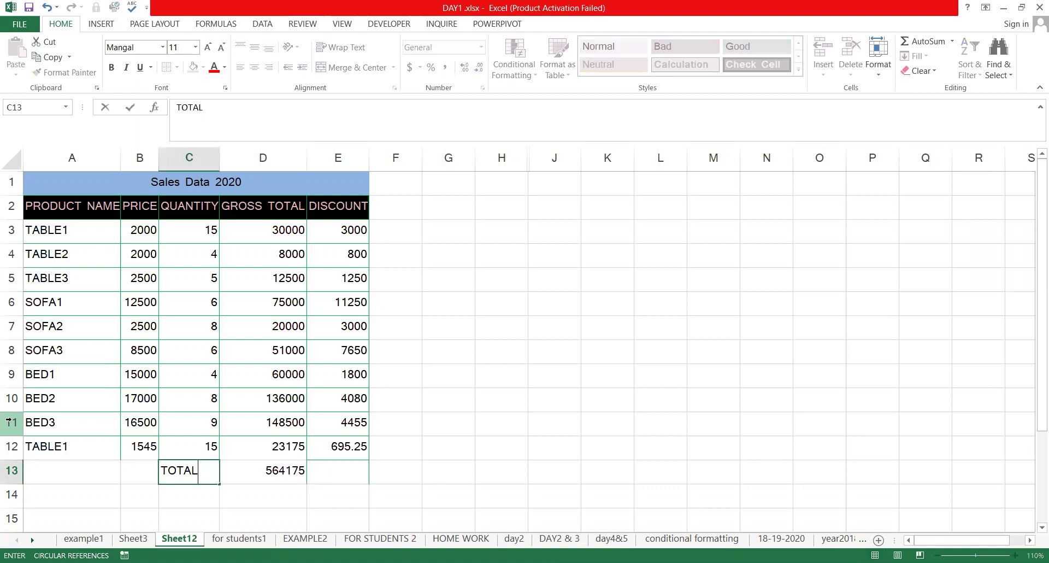
key(Return)
key(Up)
key(shift+Right)
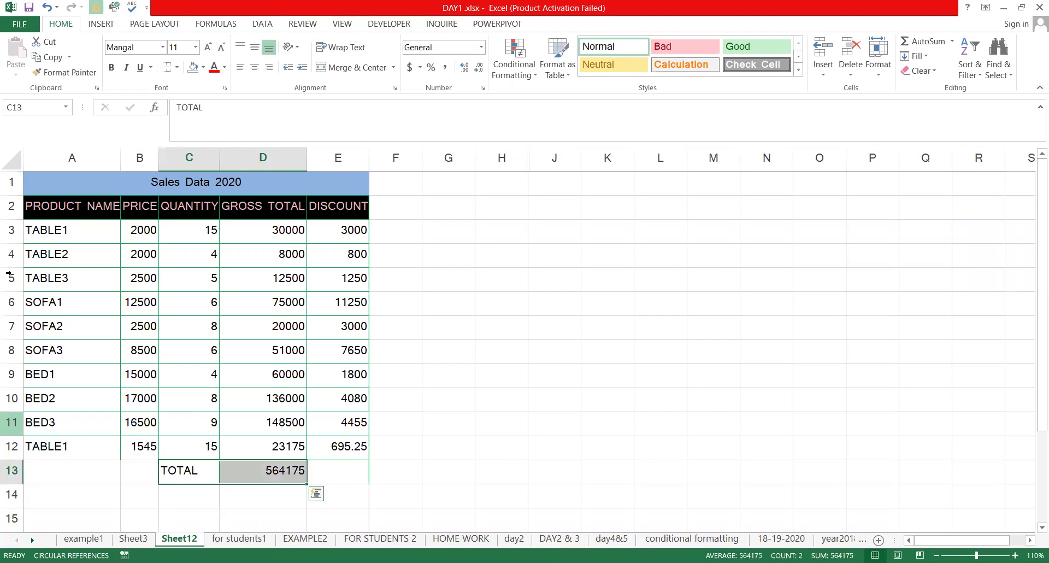
click(115, 65)
click(140, 71)
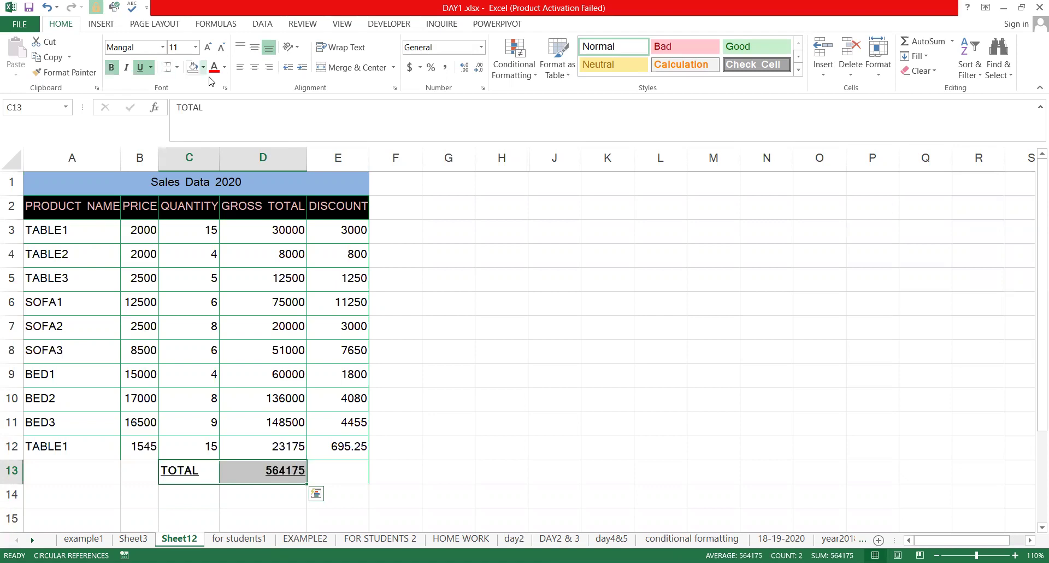
key(alt+h)
key(h)
click(229, 171)
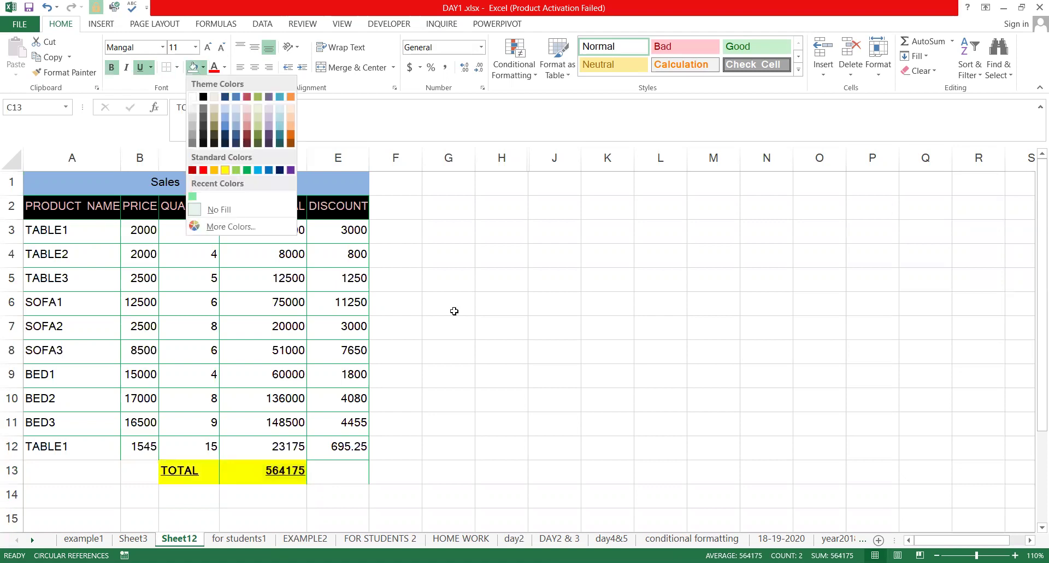
click(451, 306)
click(271, 468)
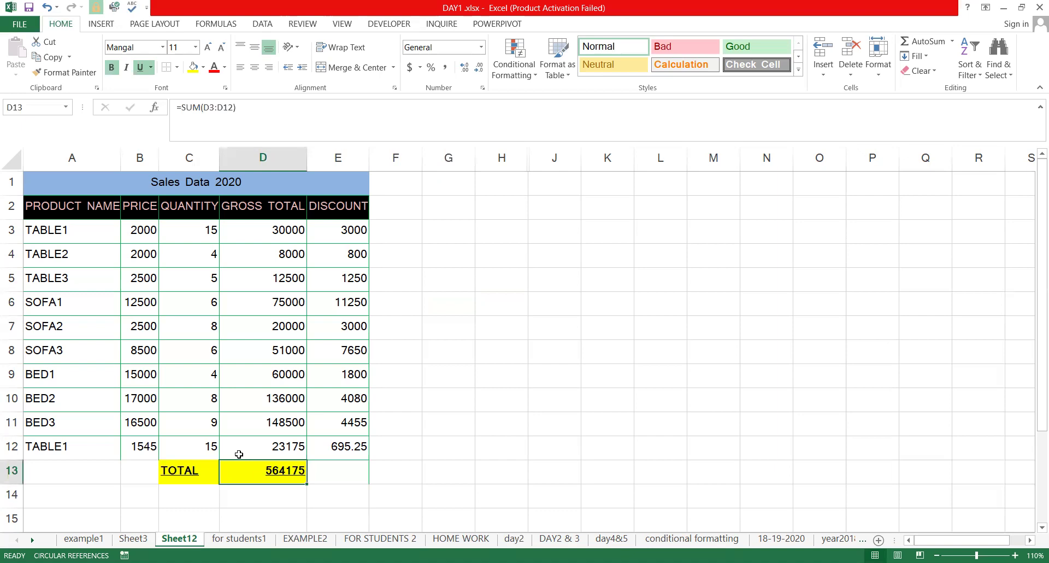
click(200, 302)
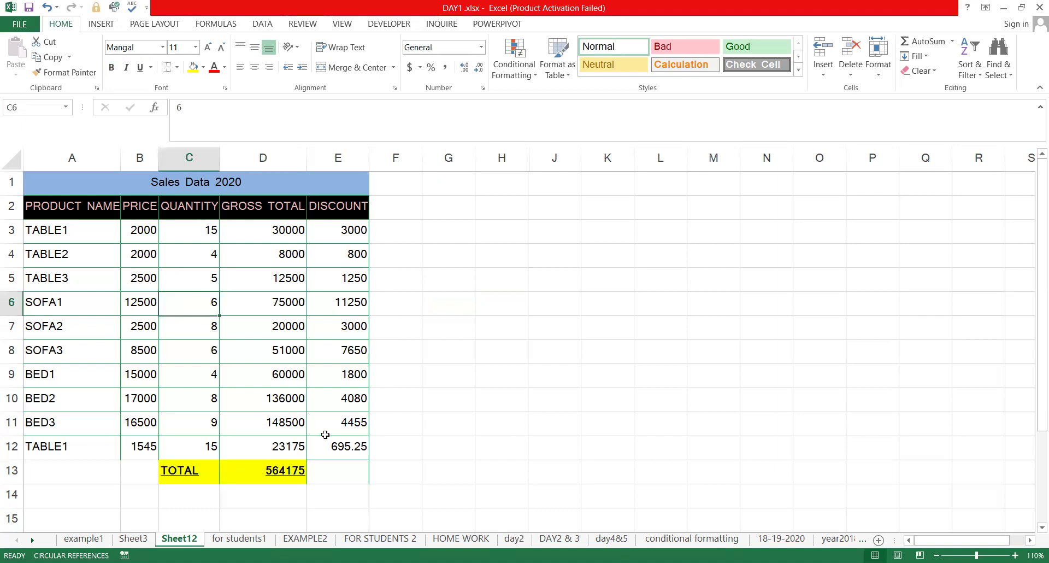
drag(200, 472, 279, 469)
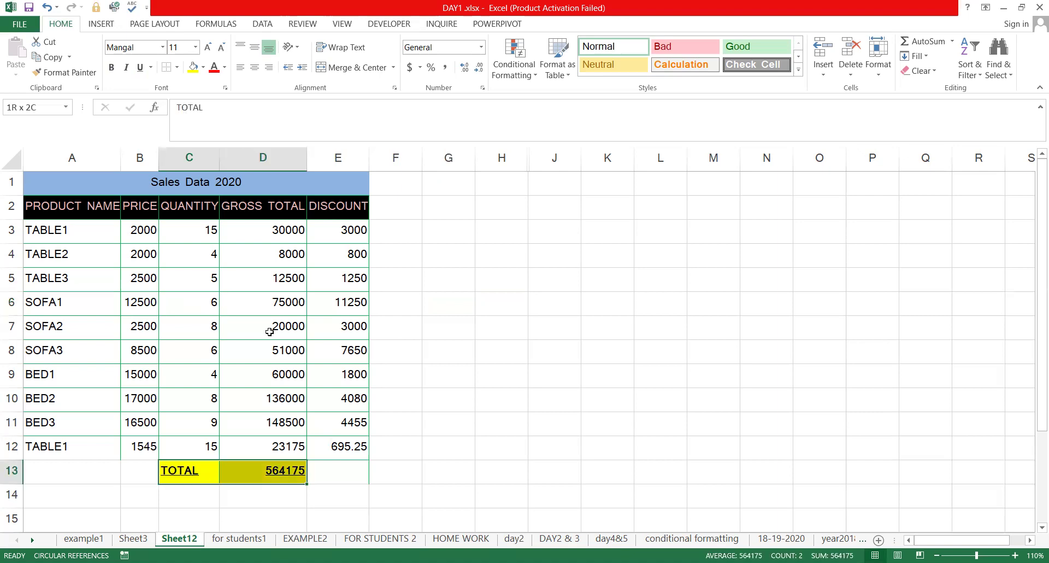
drag(284, 231, 302, 334)
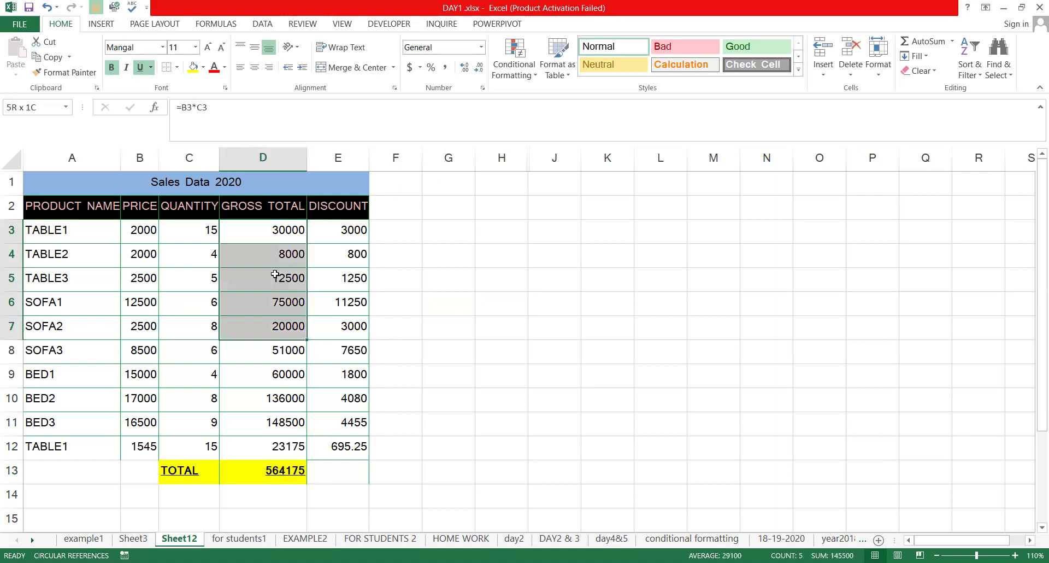
click(276, 235)
click(289, 469)
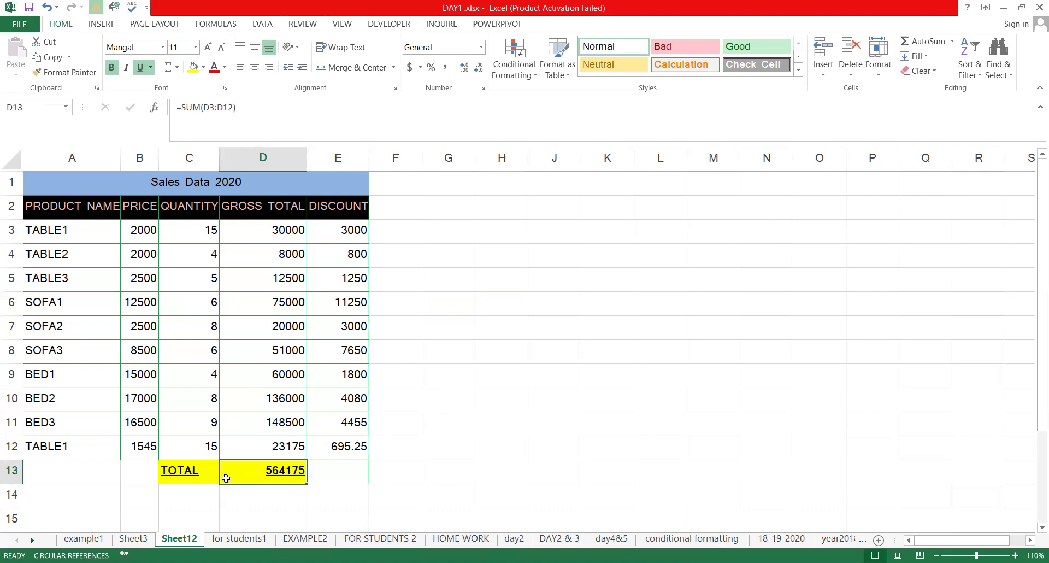
click(189, 472)
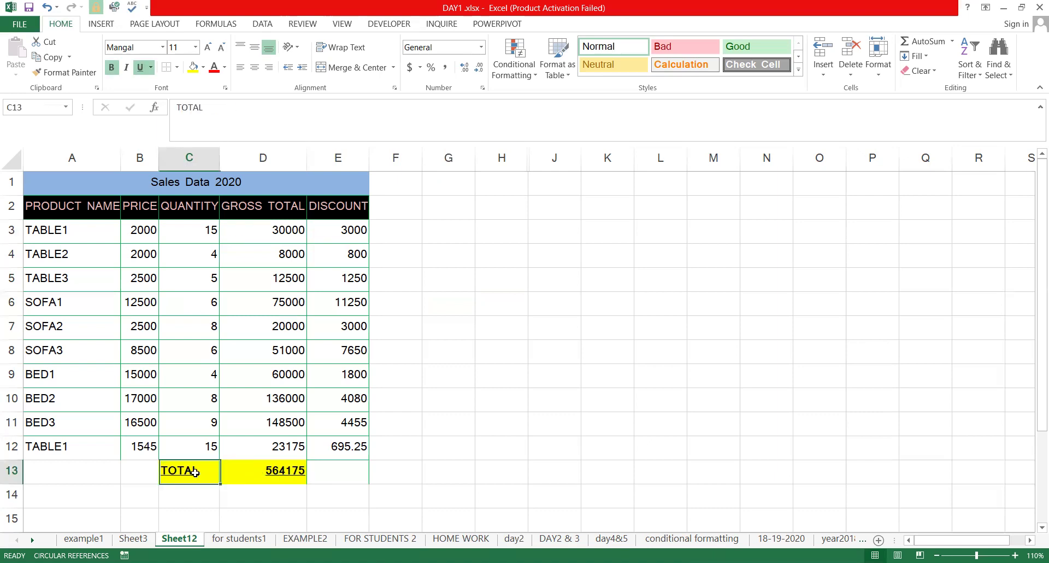
click(280, 475)
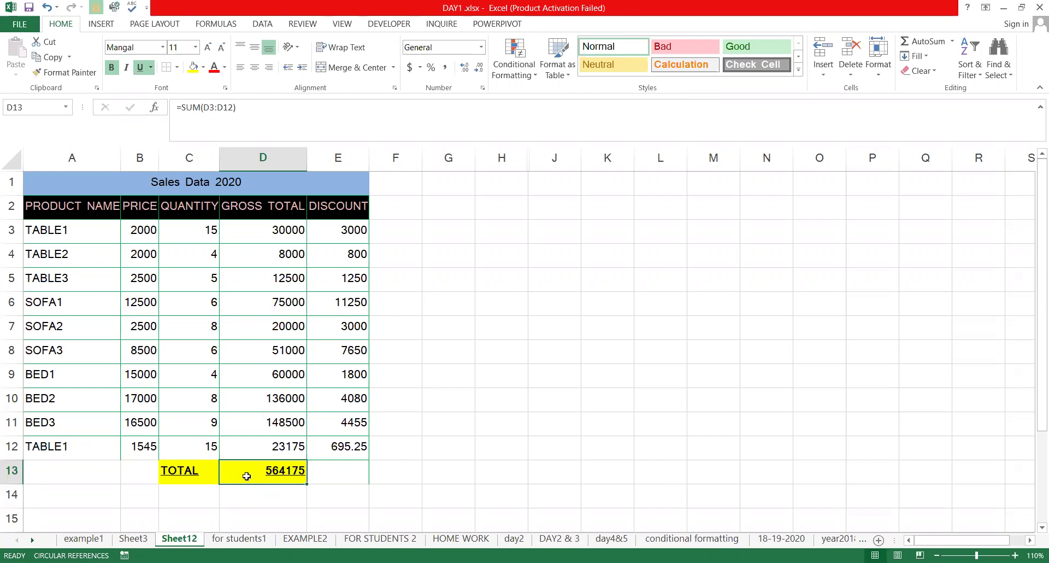
click(328, 446)
click(411, 419)
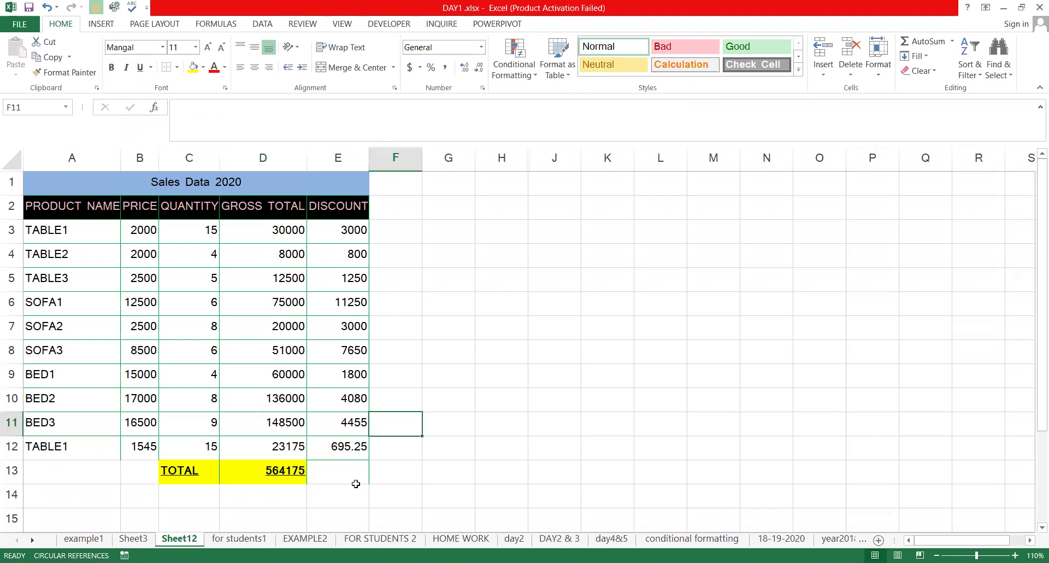
key(Down)
key(Down)
key(Left)
key(Left)
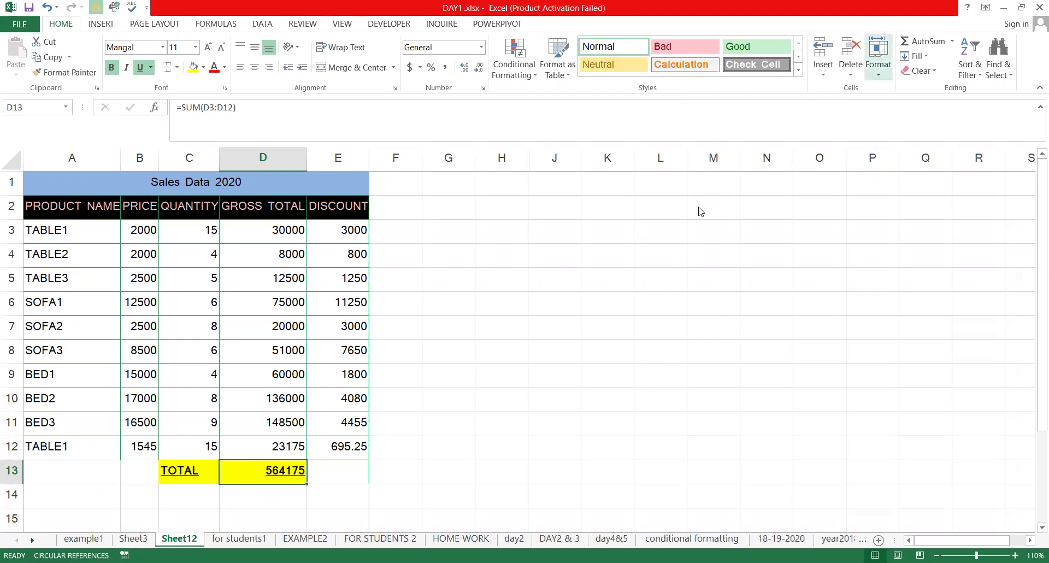
Mark grand total cell D13 as Locked and Hidden in Format Cells Protection
key(ctrl+1)
key(ctrl+Tab)
key(Tab)
key(space)
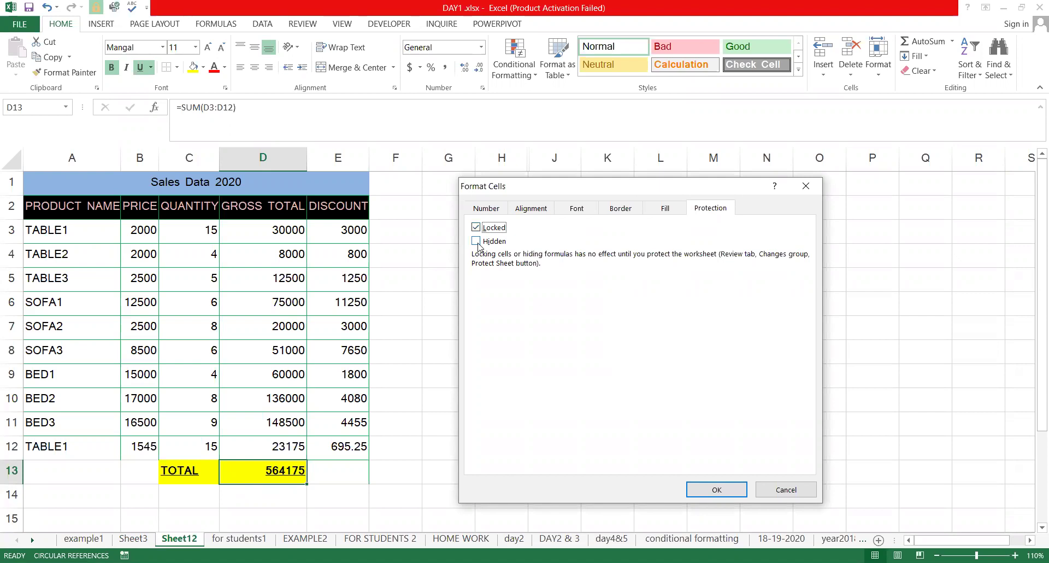
key(Tab)
key(space)
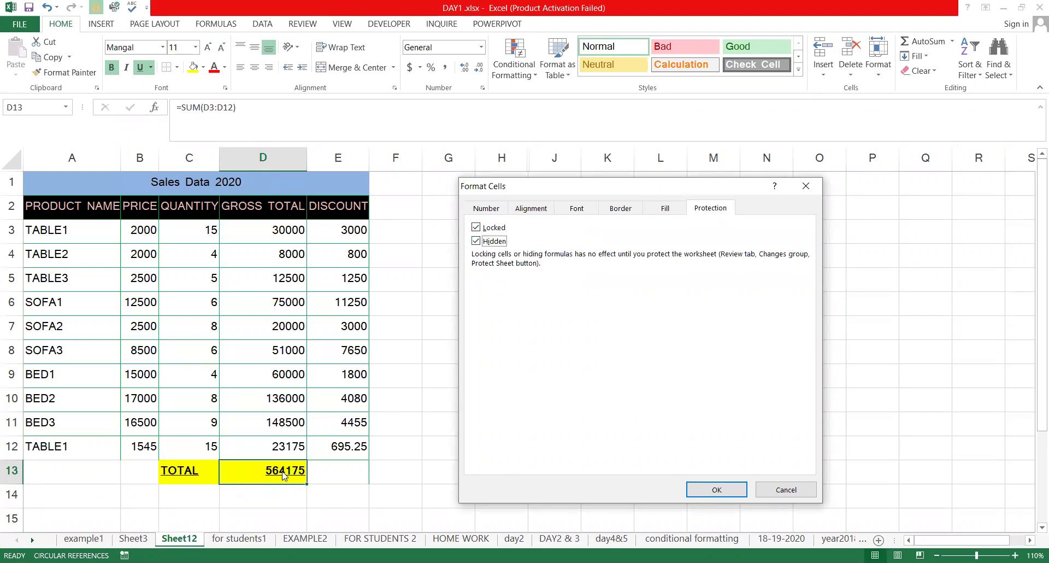
click(718, 491)
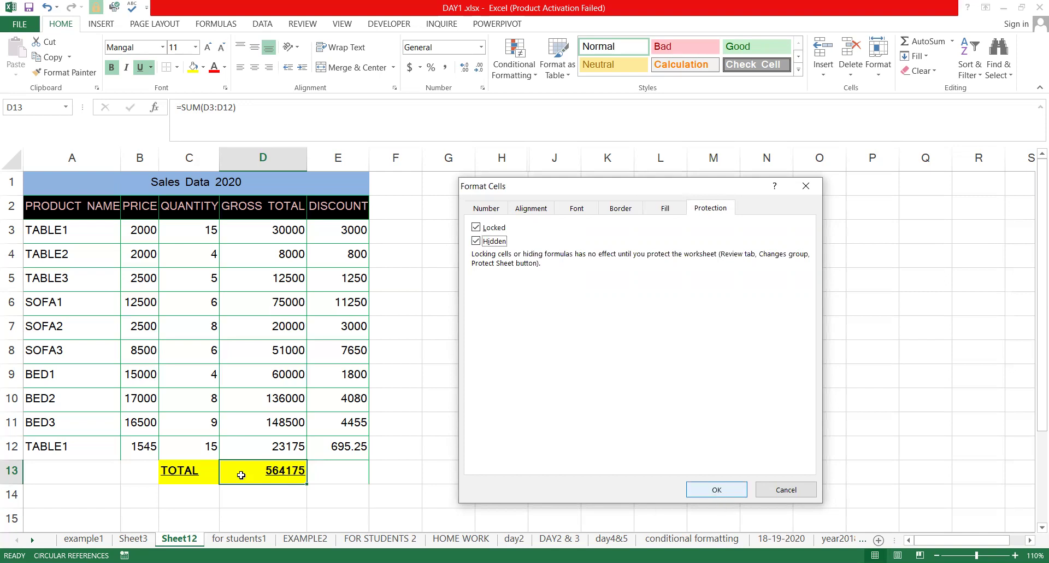
Recommit D13's unchanged SUM formula, then select product, price and quantity cells A3:C12
click(251, 121)
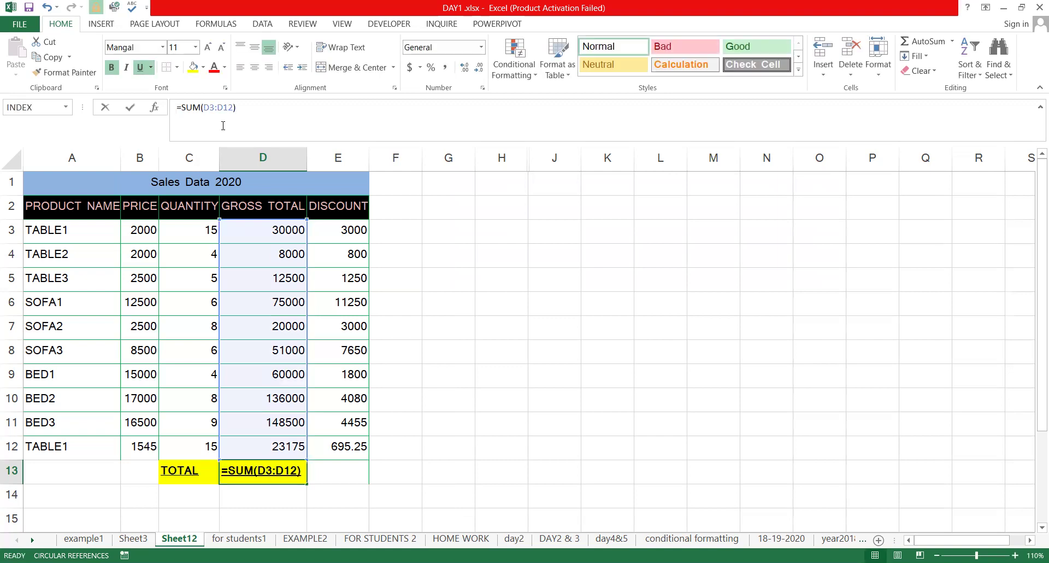
key(ctrl+Return)
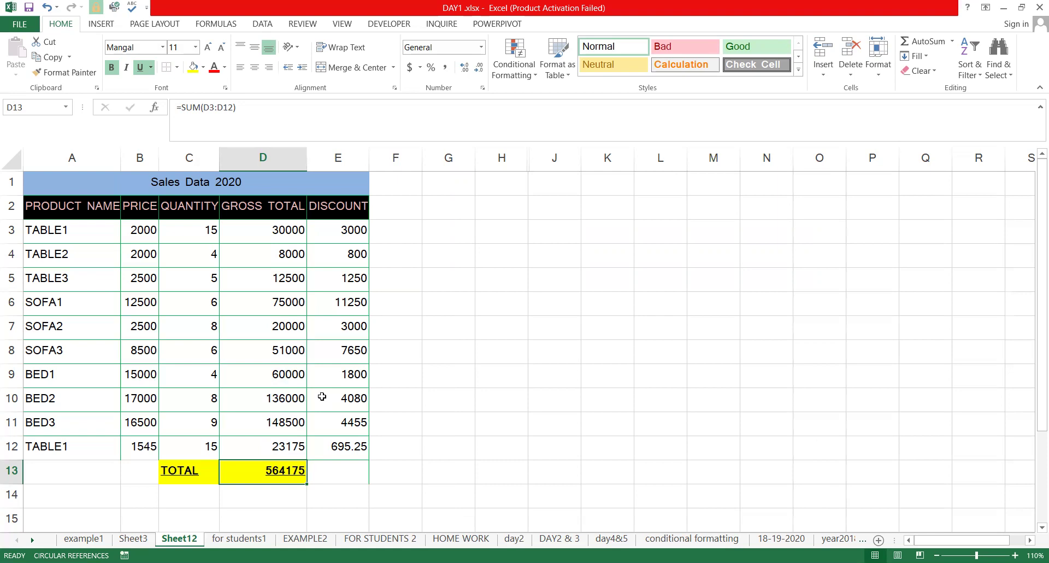
click(101, 235)
drag(208, 375, 209, 444)
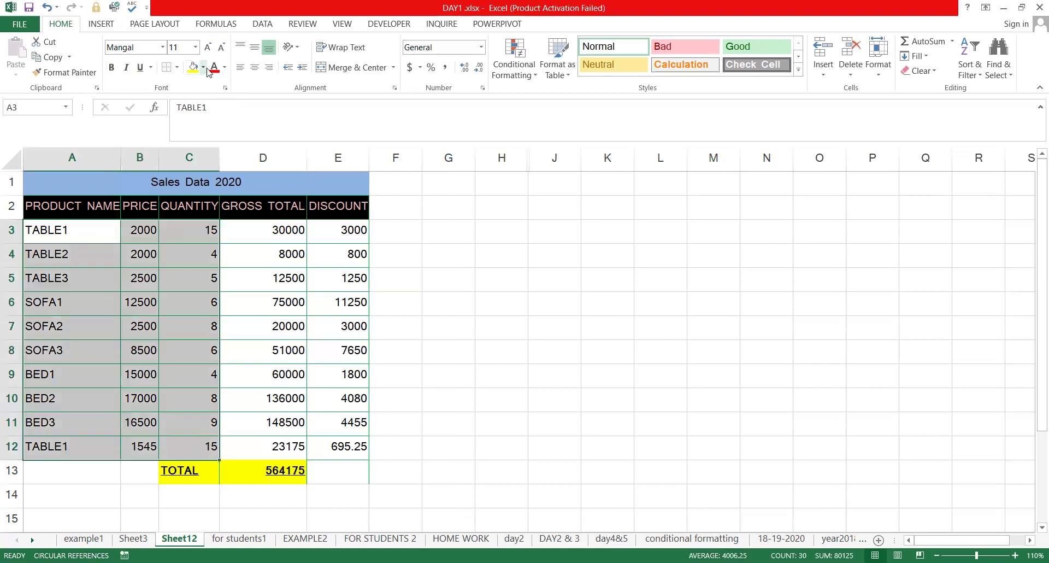
Fill A3:C12 green, then inspect C4, D3's formula and the sum cell D13
click(245, 171)
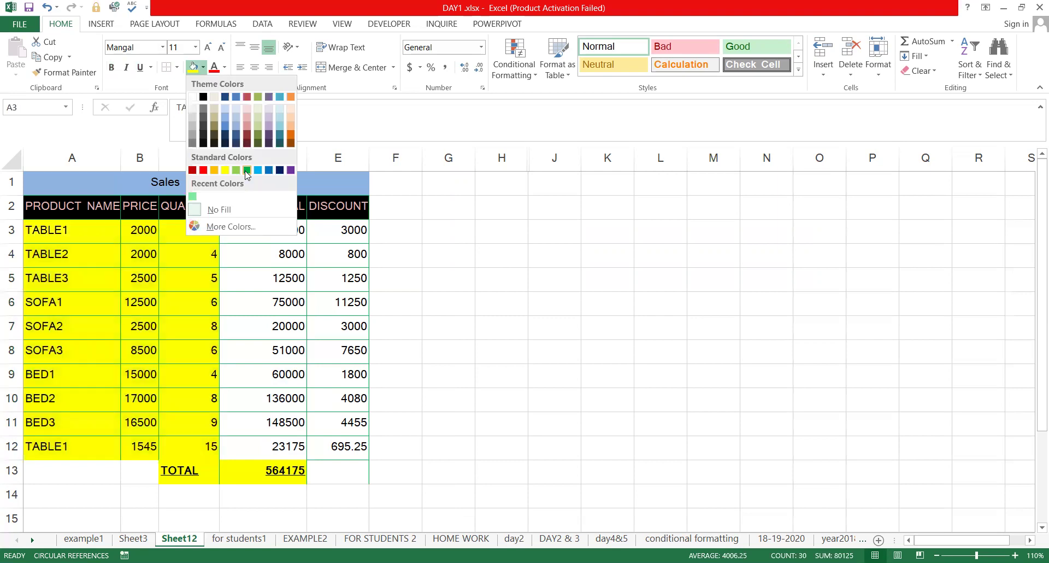
click(554, 279)
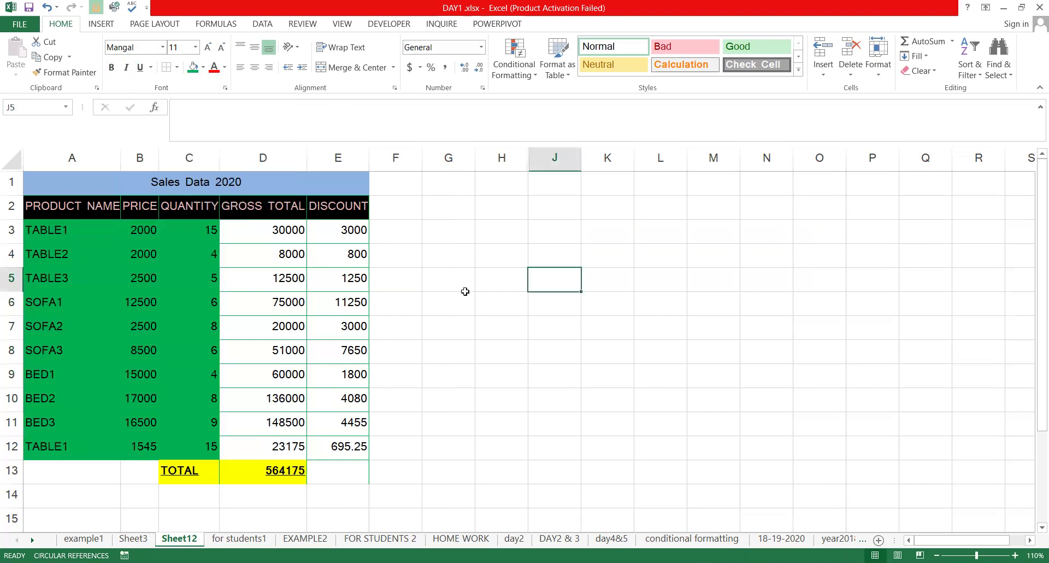
double_click(189, 260)
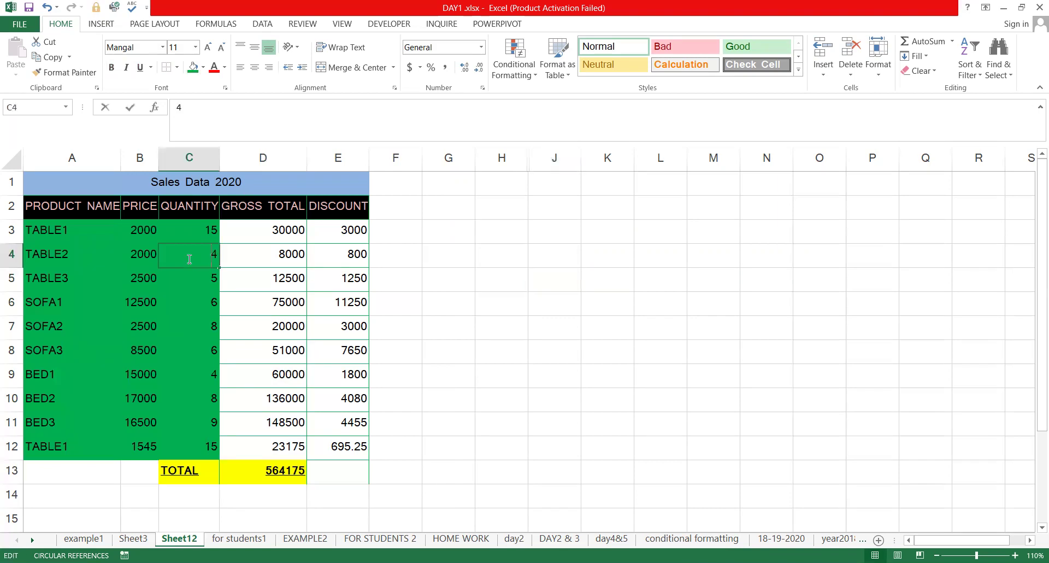
click(297, 235)
key(F2)
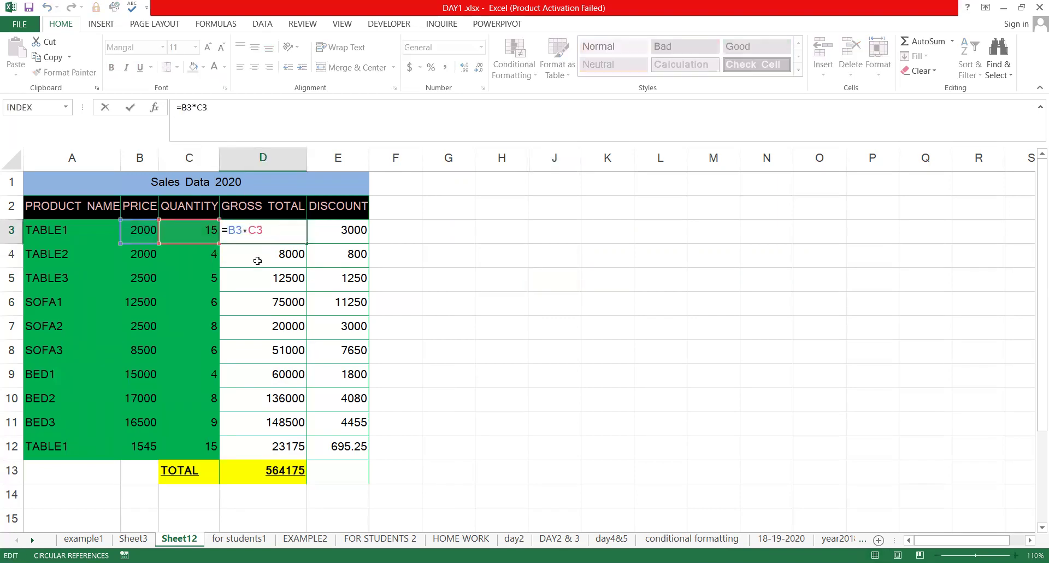
key(Escape)
click(290, 475)
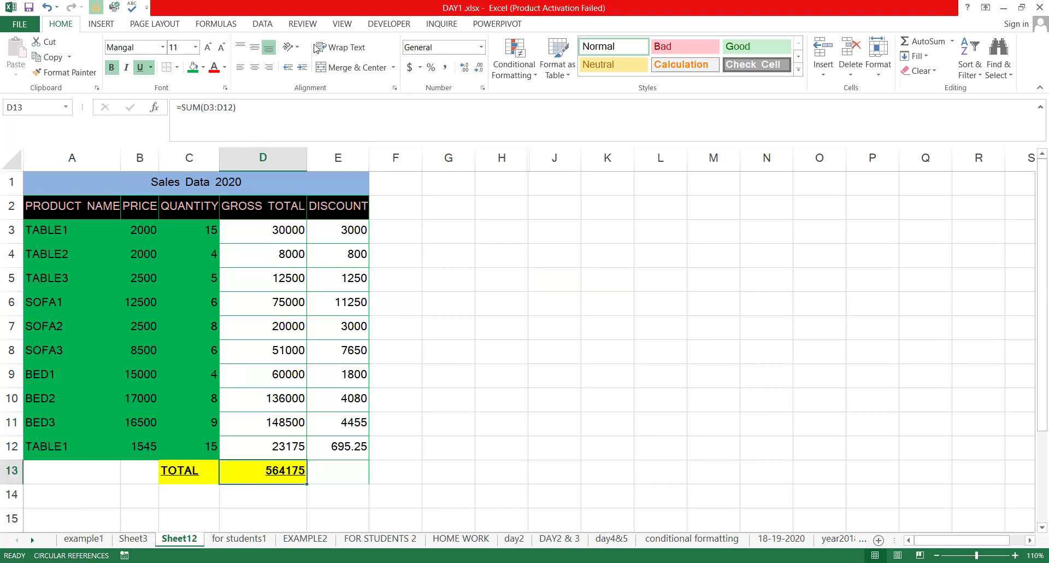
scroll(405, 58, down, 5)
Protect Sheet12, entering and confirming the sheet password
click(404, 57)
text(123)
key(Return)
text(123)
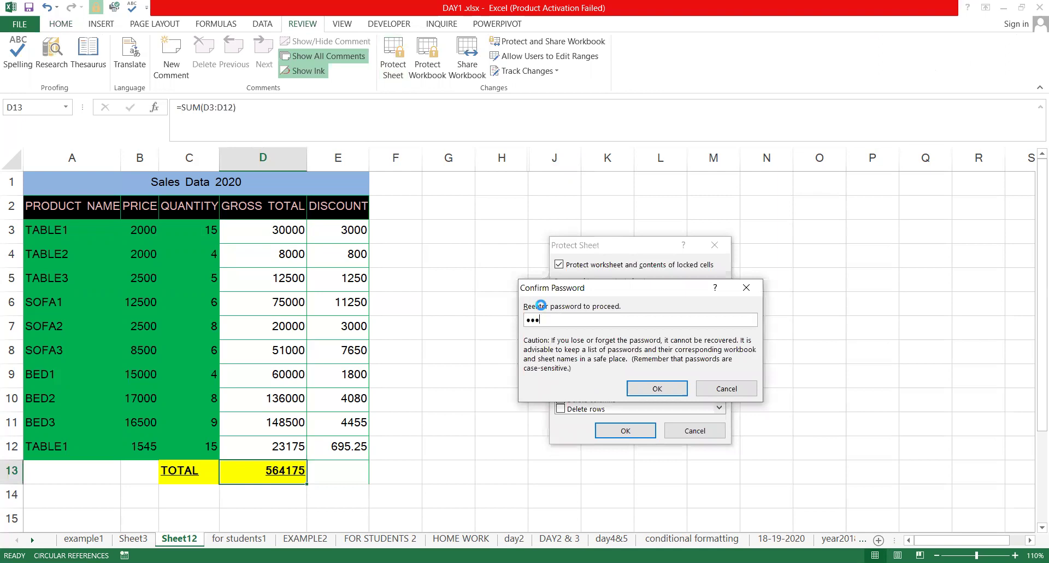
key(Return)
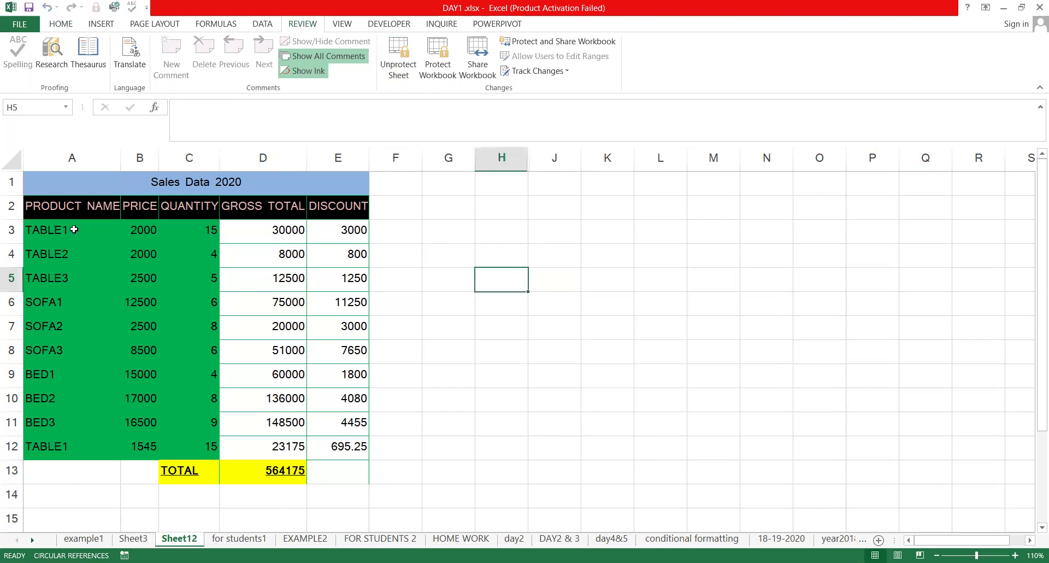
Test the protection by selecting D3:E11 and trying to edit a locked discount cell
drag(272, 226, 356, 428)
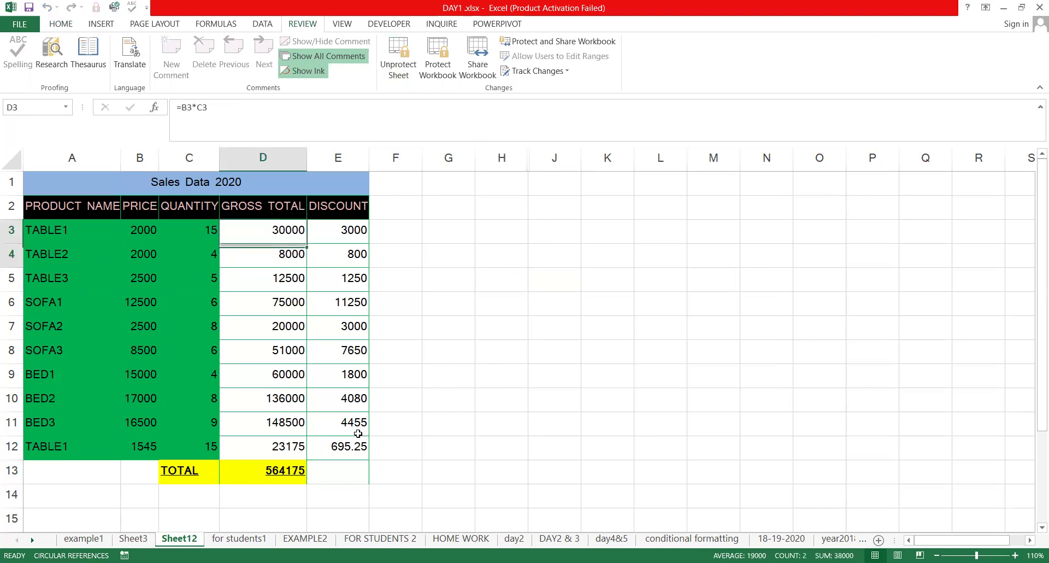
click(75, 25)
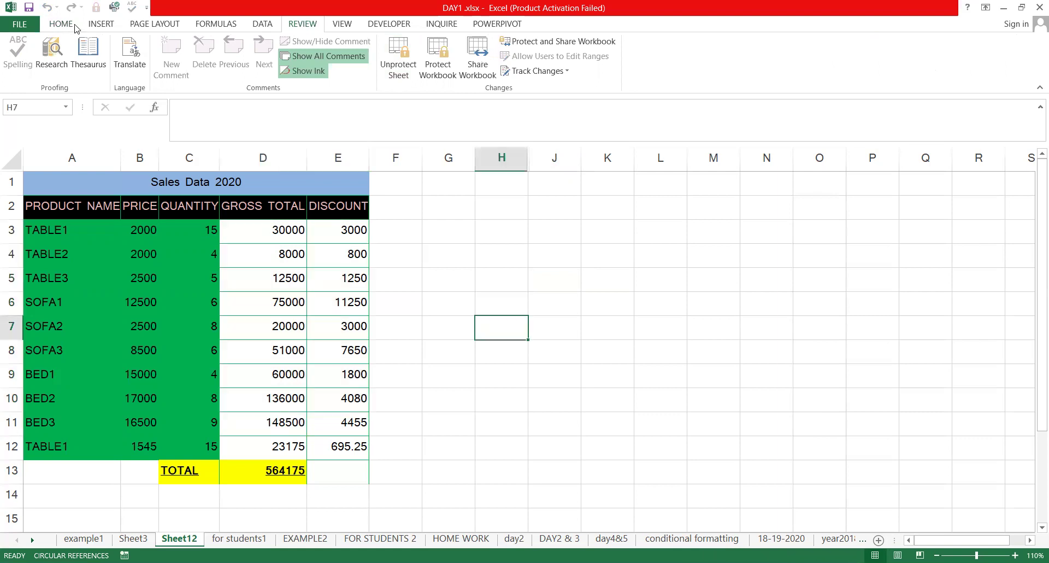
double_click(349, 290)
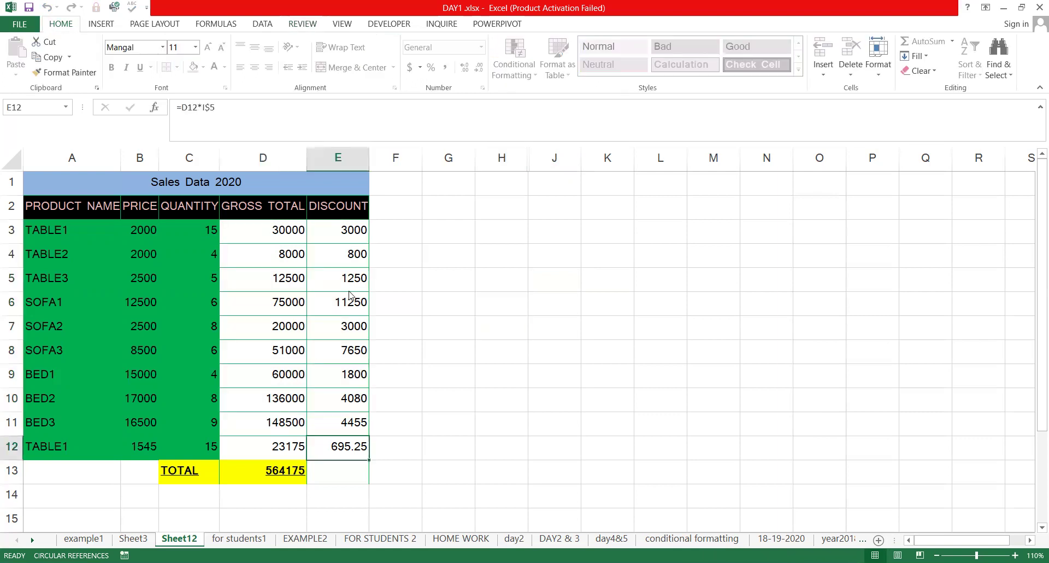
click(180, 357)
text(7)
key(Return)
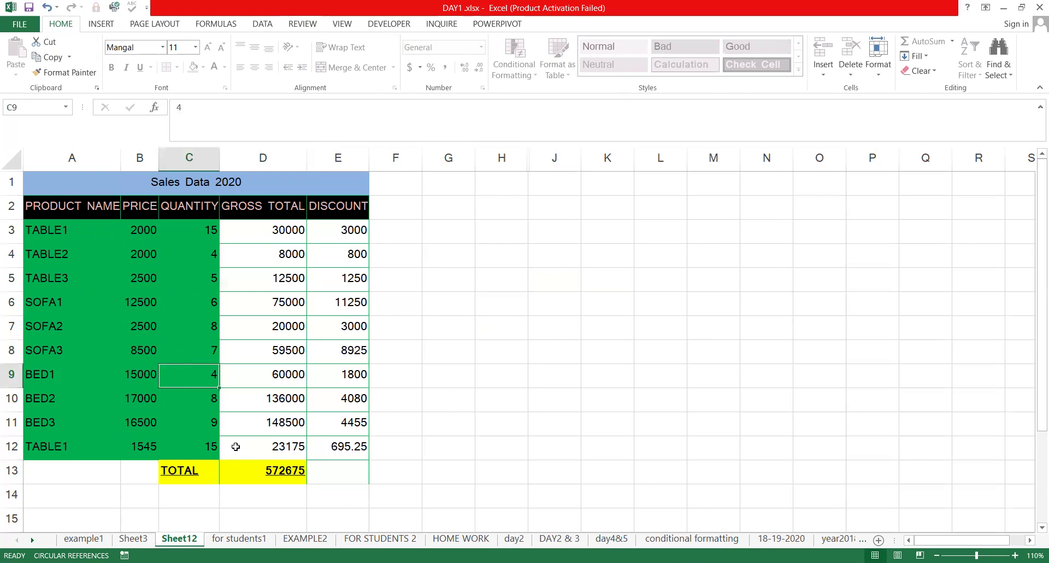
click(277, 470)
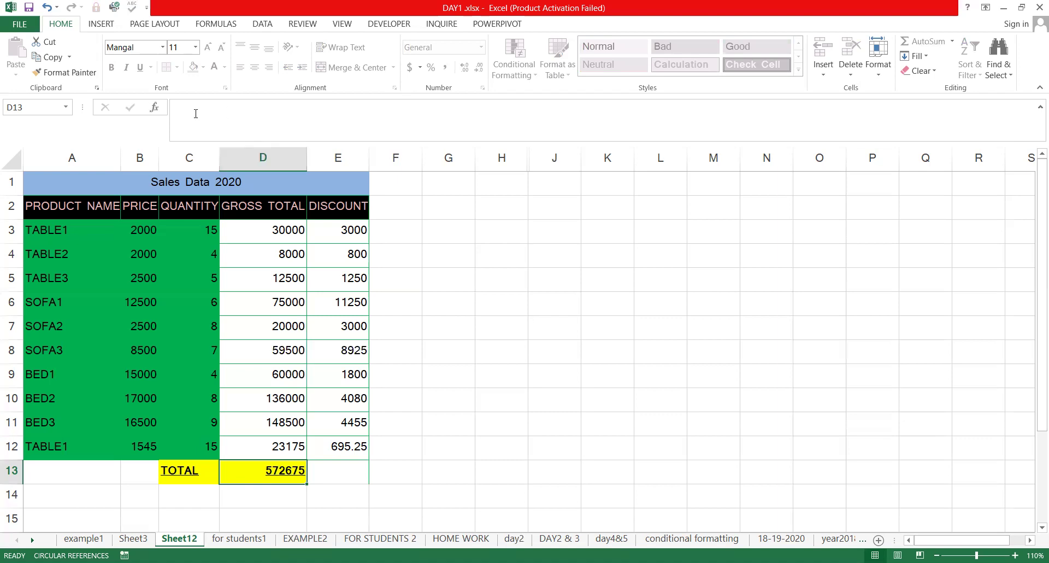
click(202, 474)
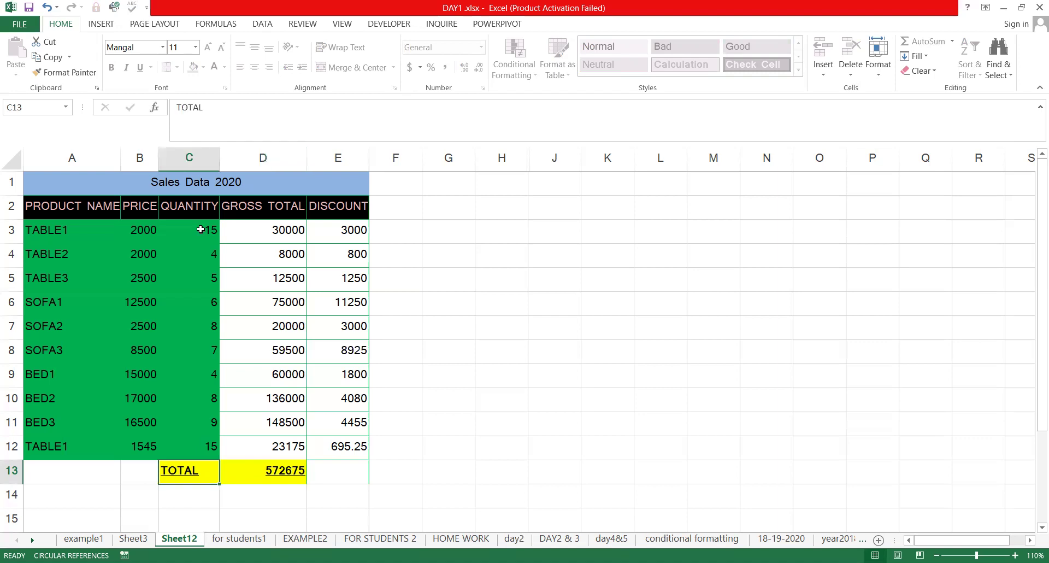
click(267, 230)
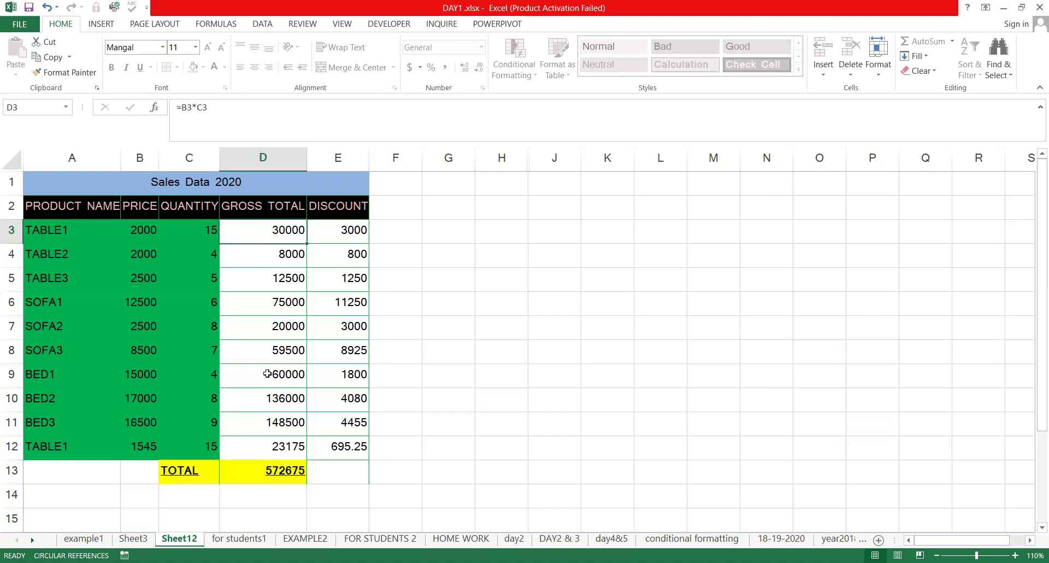
click(273, 416)
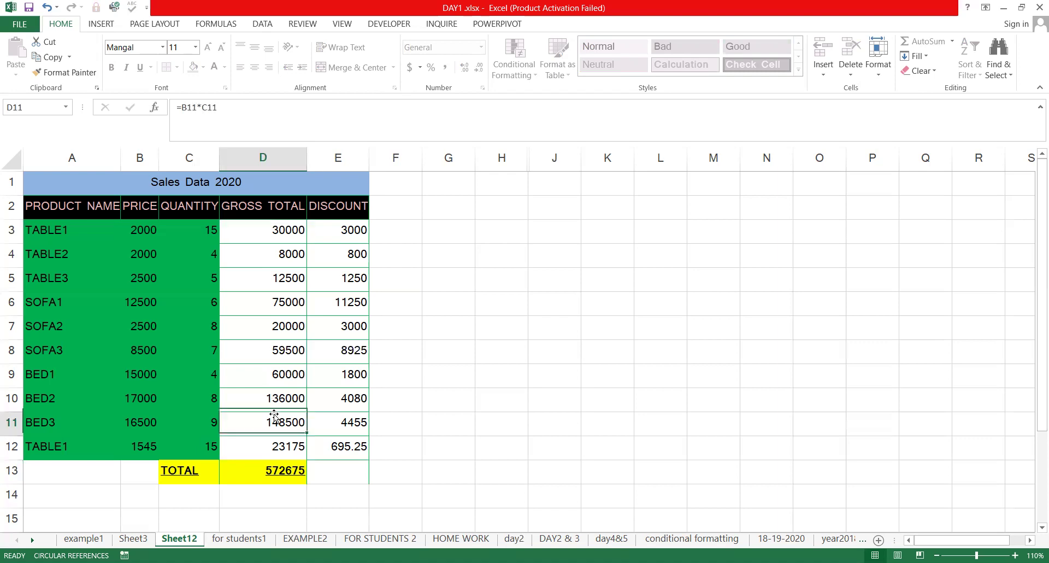
click(257, 471)
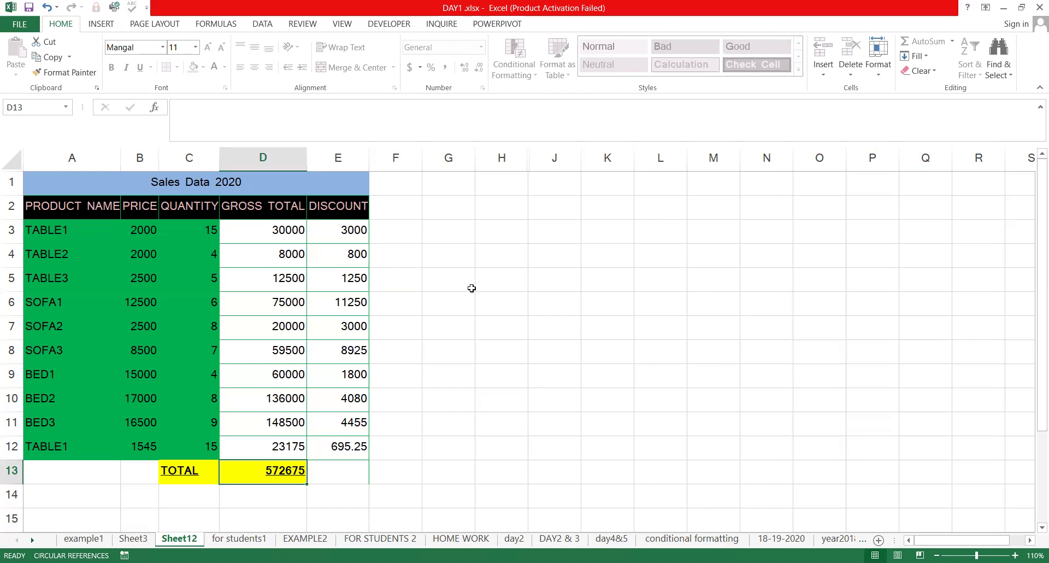
click(347, 282)
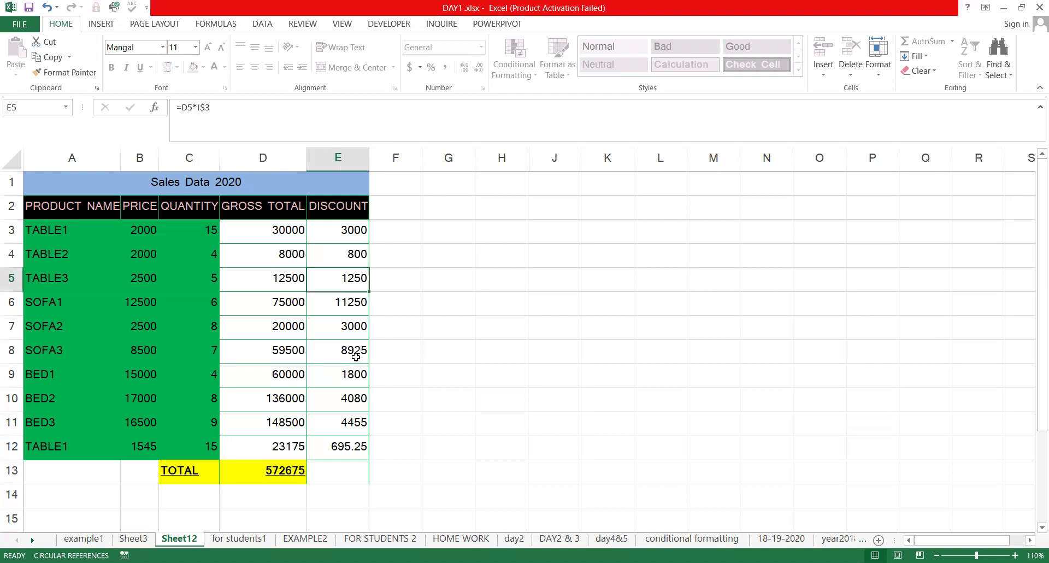
click(304, 303)
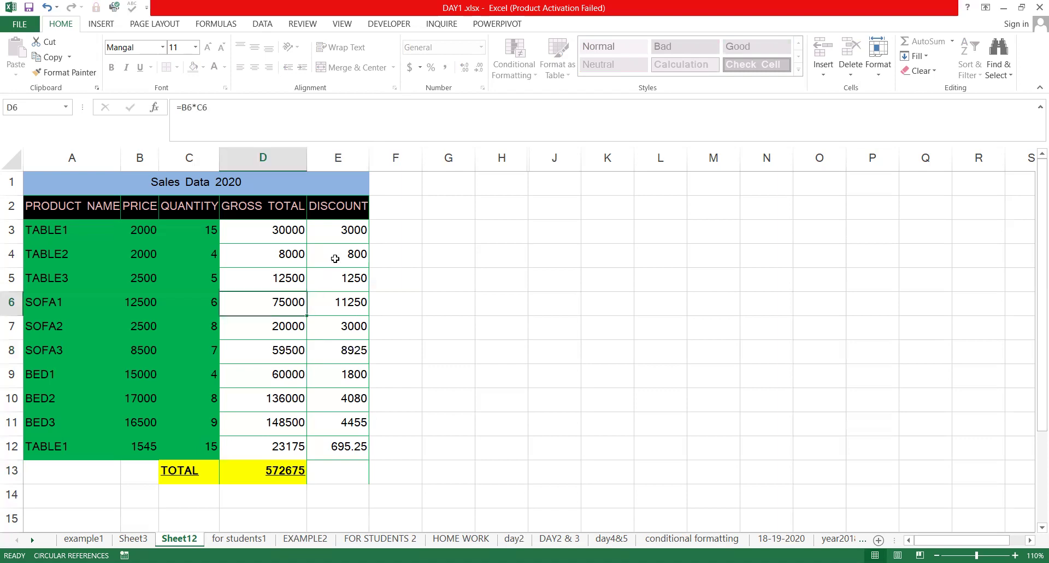
click(336, 373)
click(342, 414)
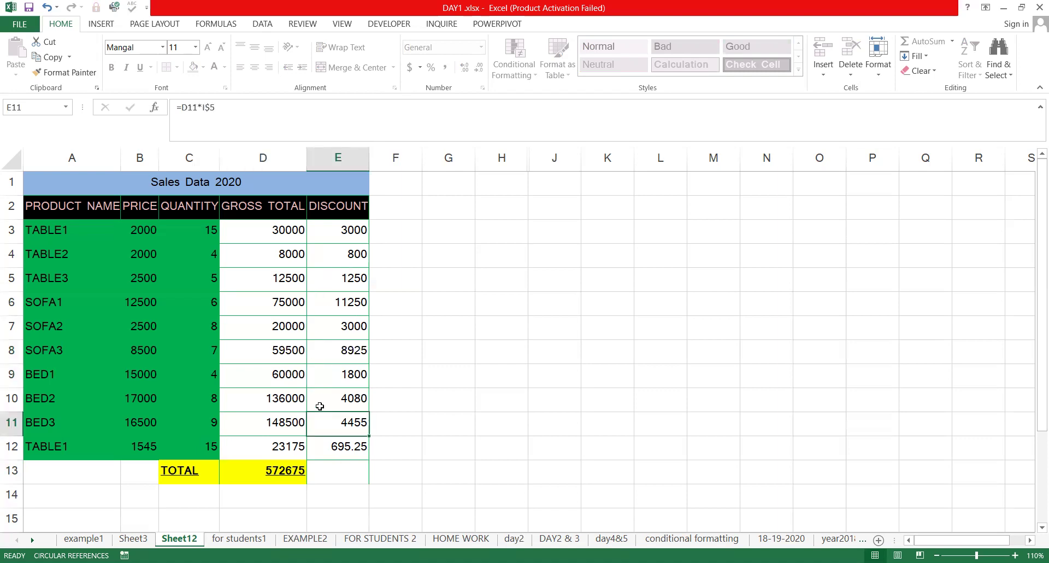
click(295, 374)
click(351, 358)
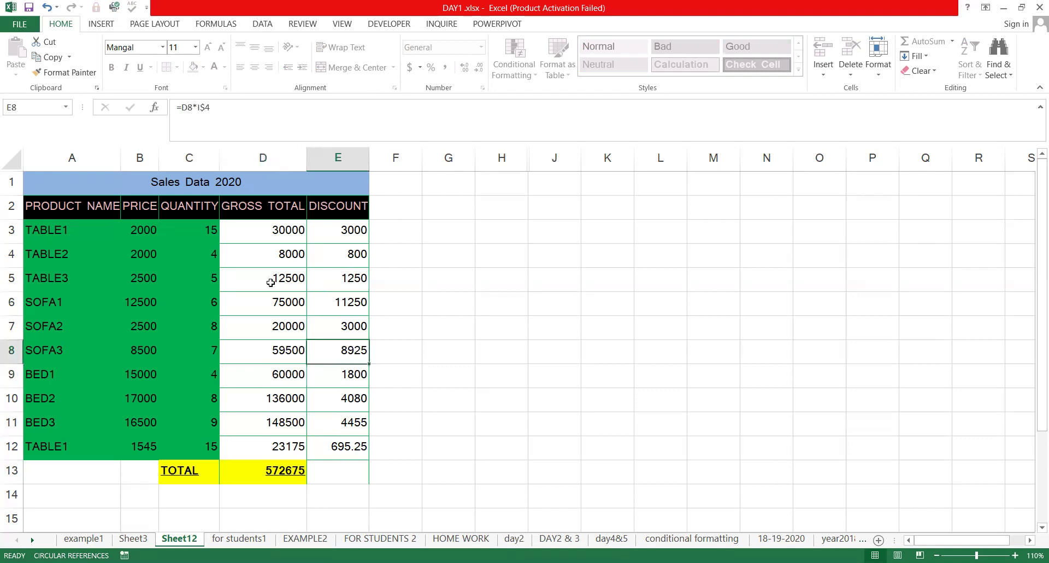
click(317, 277)
double_click(325, 280)
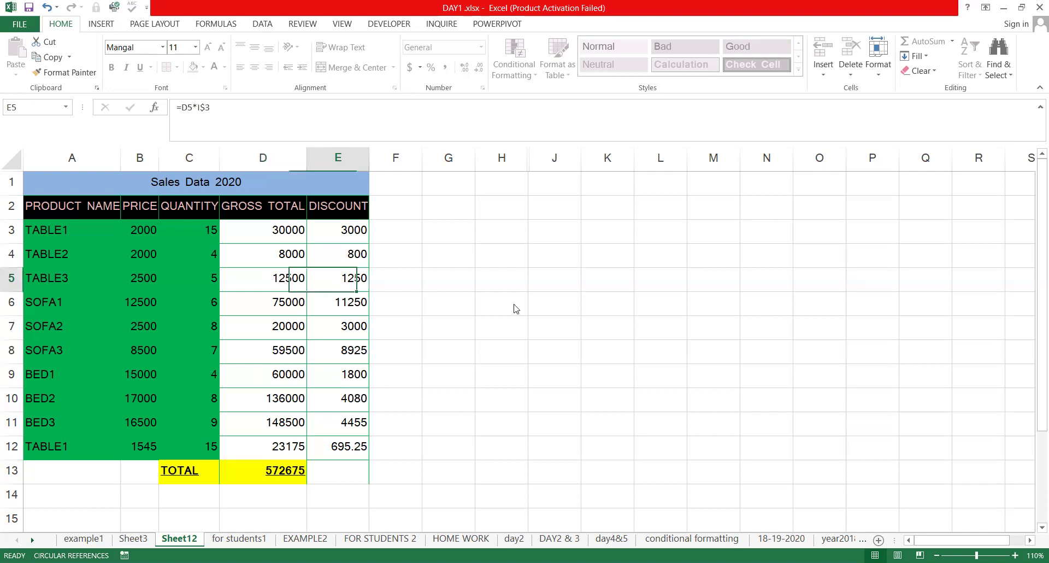
click(533, 324)
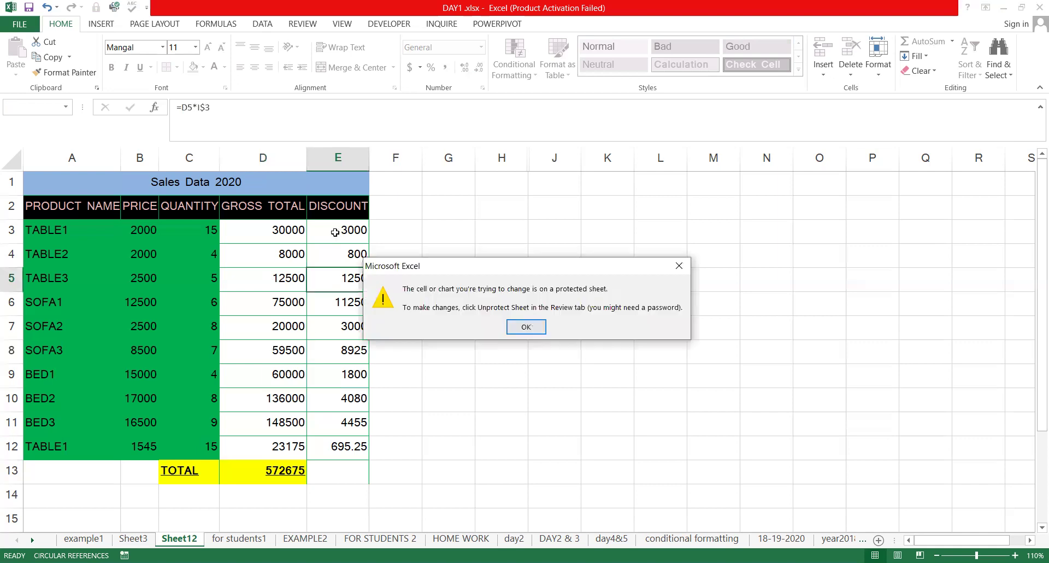
click(344, 400)
click(284, 340)
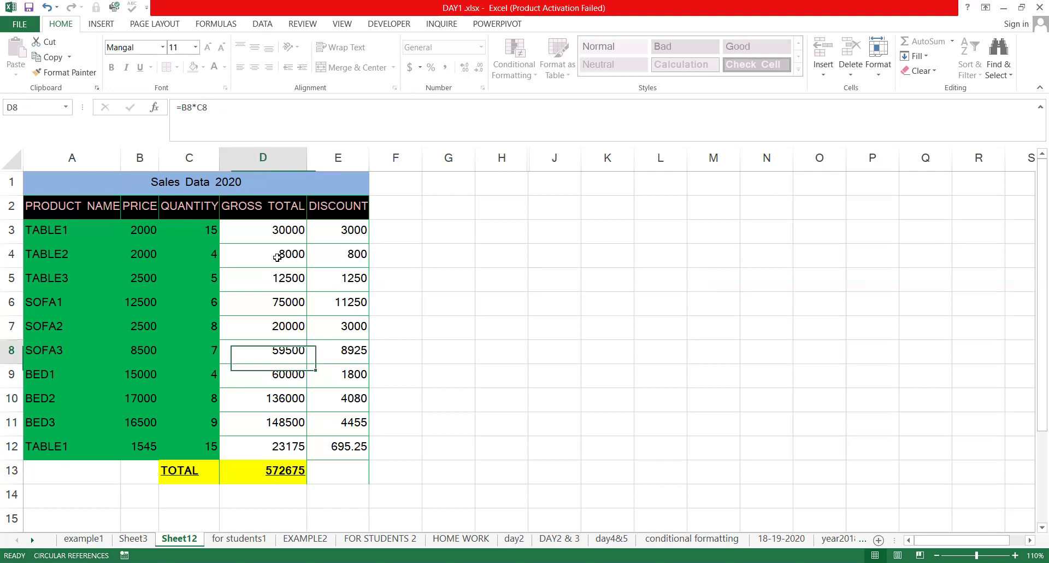
click(349, 255)
click(297, 354)
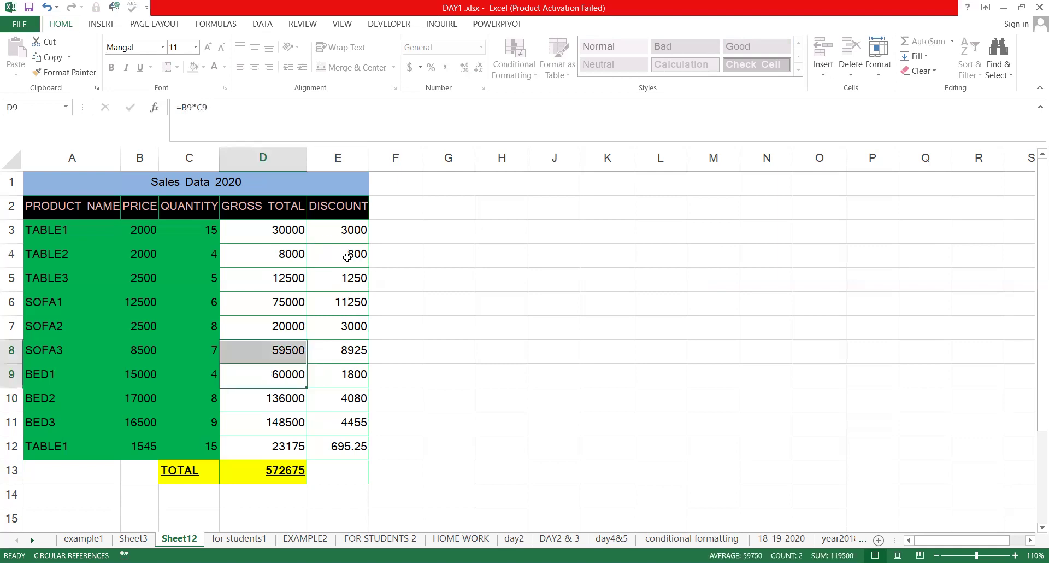
click(338, 313)
click(187, 247)
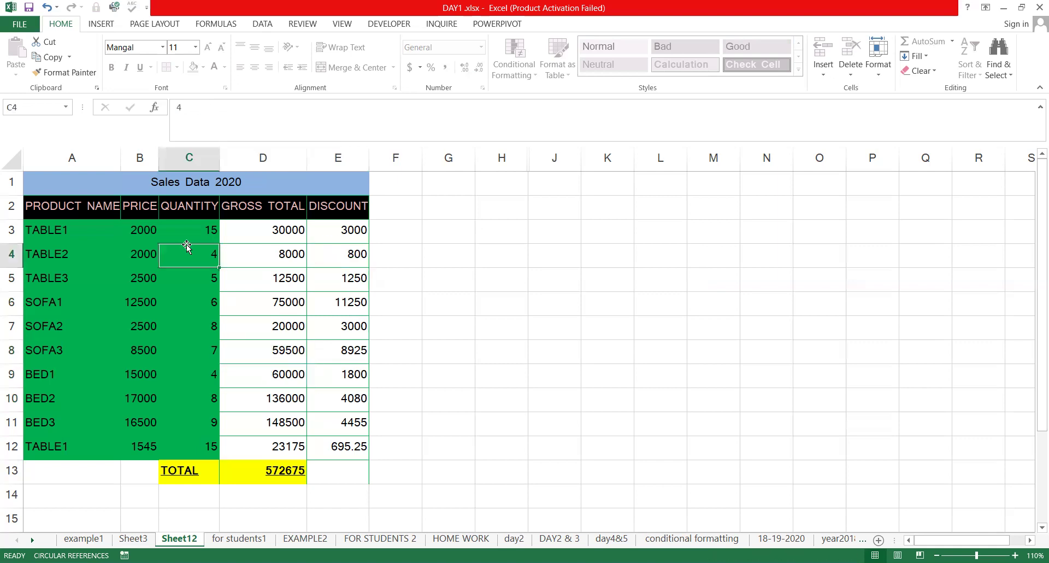
double_click(192, 248)
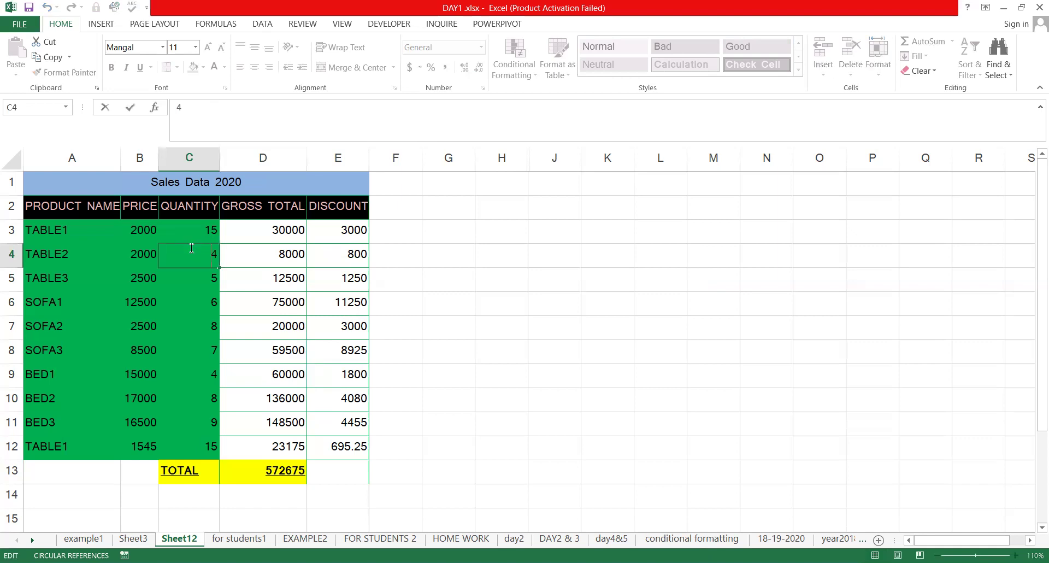
click(292, 227)
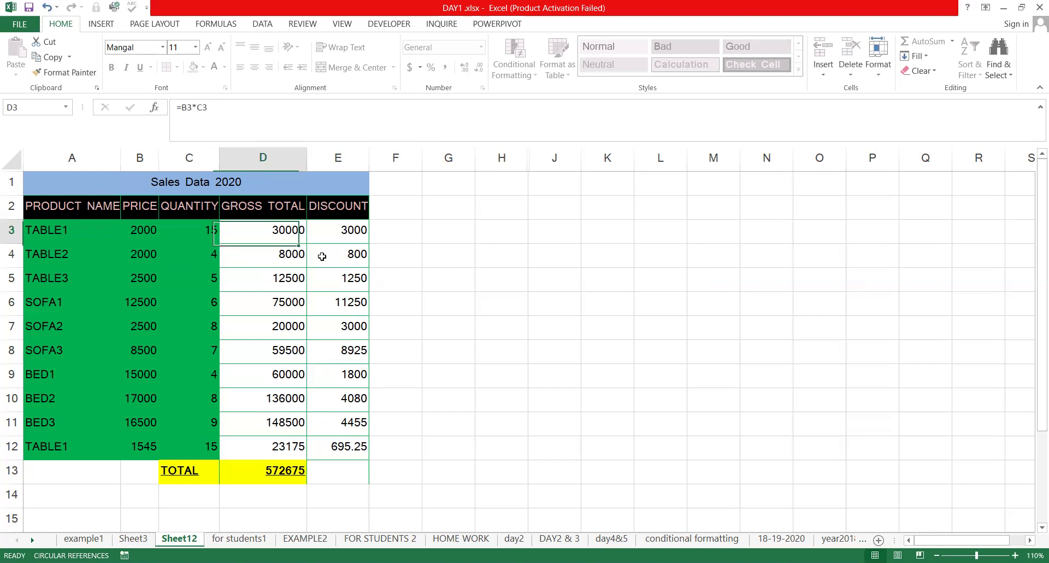
click(289, 303)
click(275, 377)
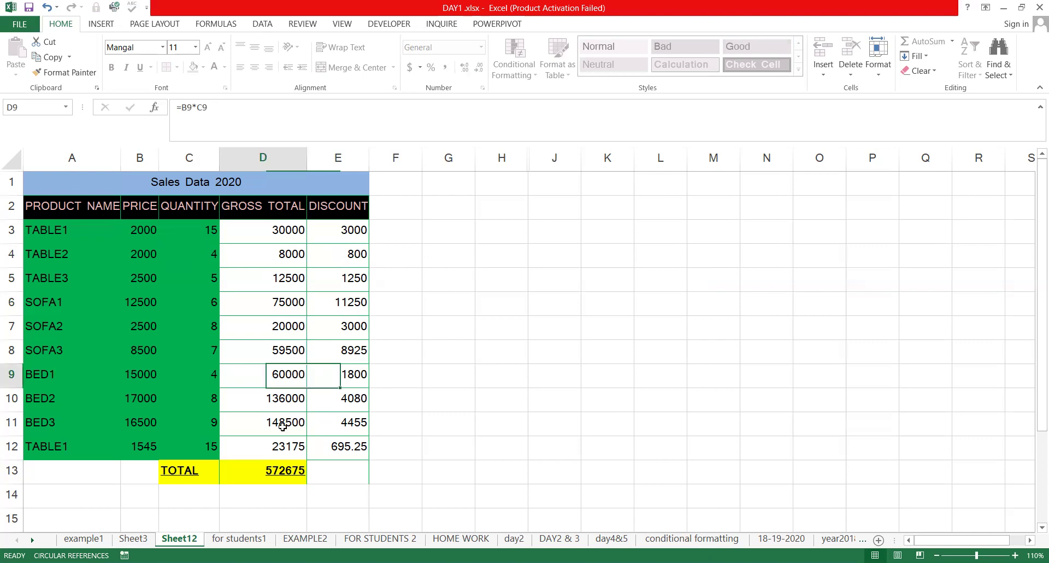
click(299, 442)
click(343, 285)
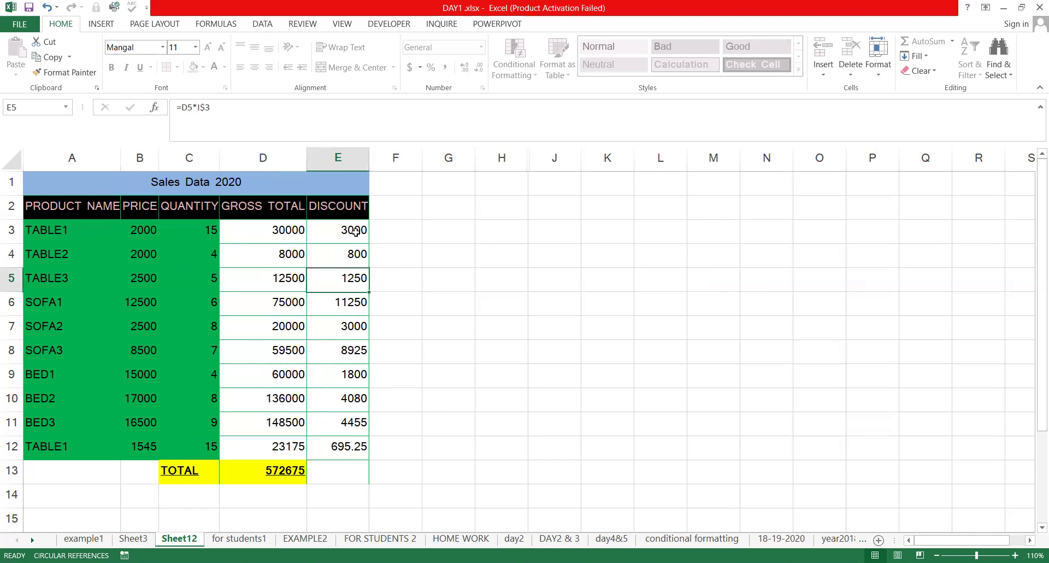
key(Up)
key(Up)
key(Left)
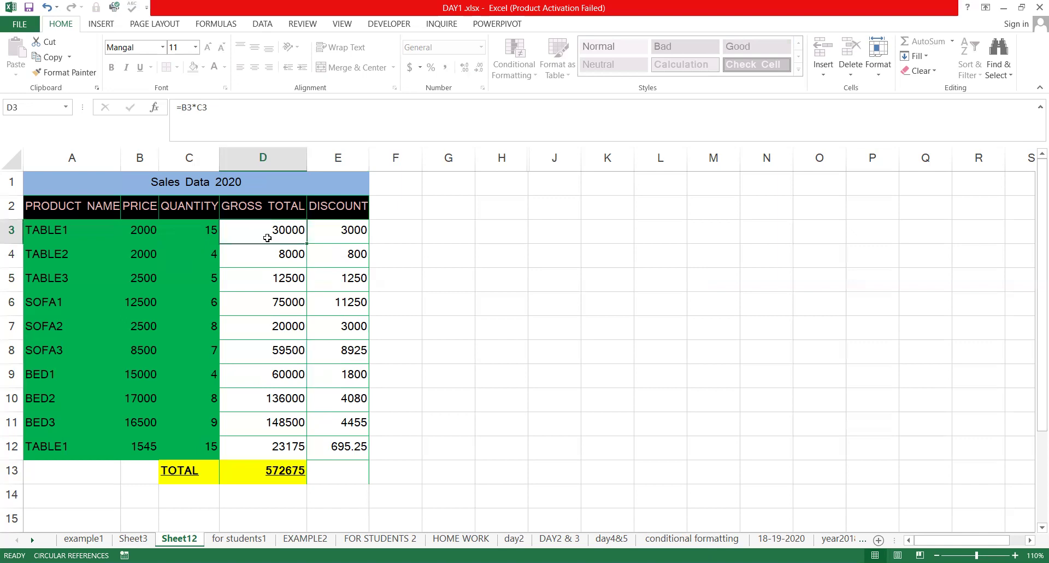
drag(269, 209, 338, 375)
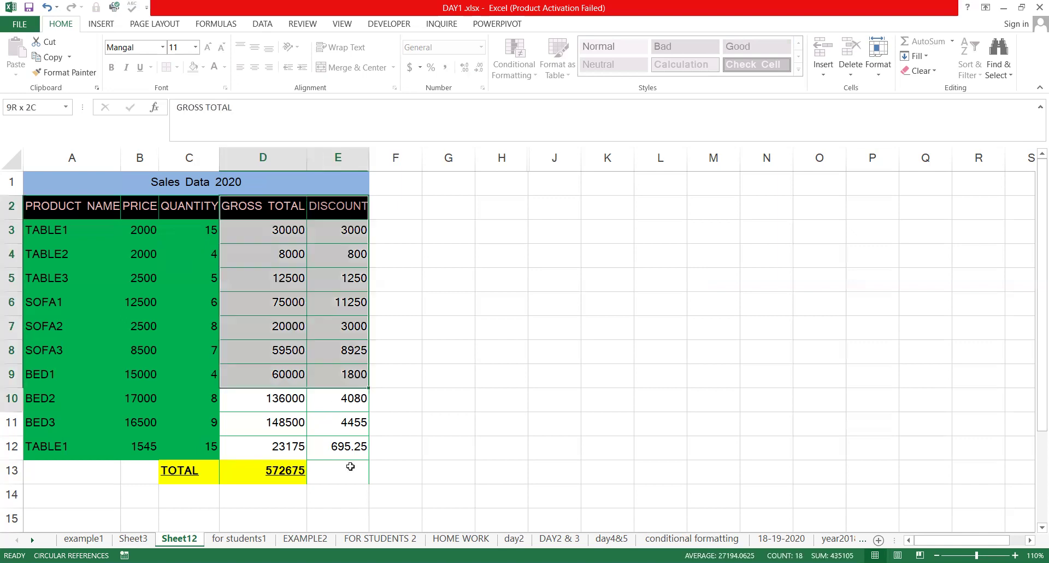
click(461, 368)
click(297, 480)
click(181, 351)
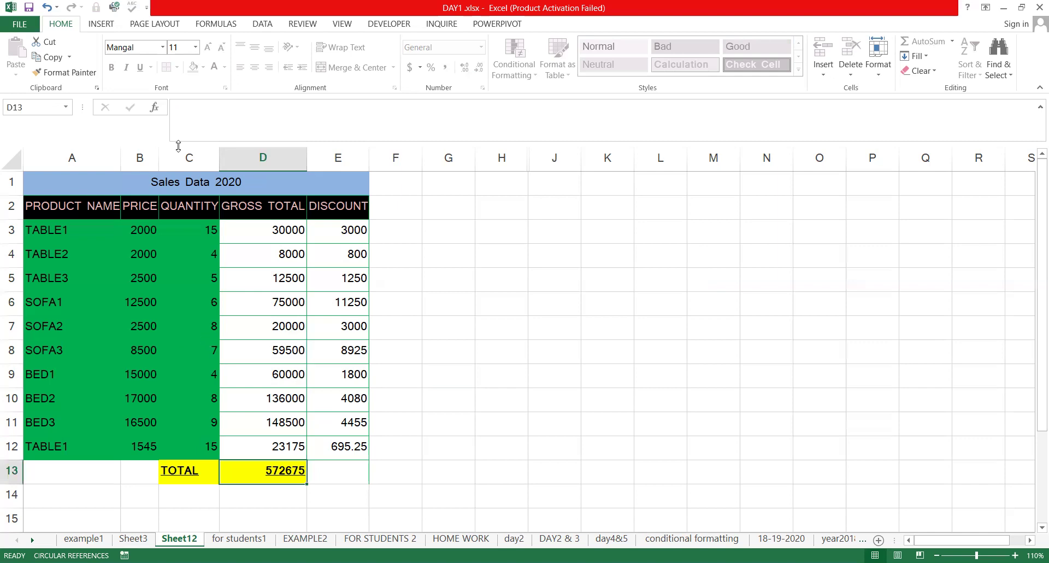
Unprotect Sheet12 by entering the sheet password
click(303, 24)
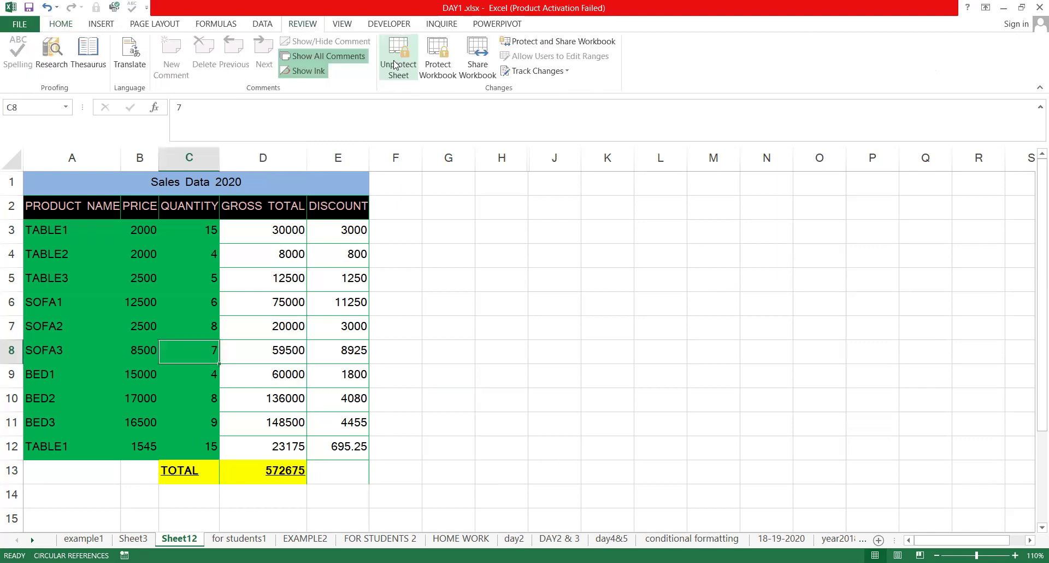
text(••)
key(Return)
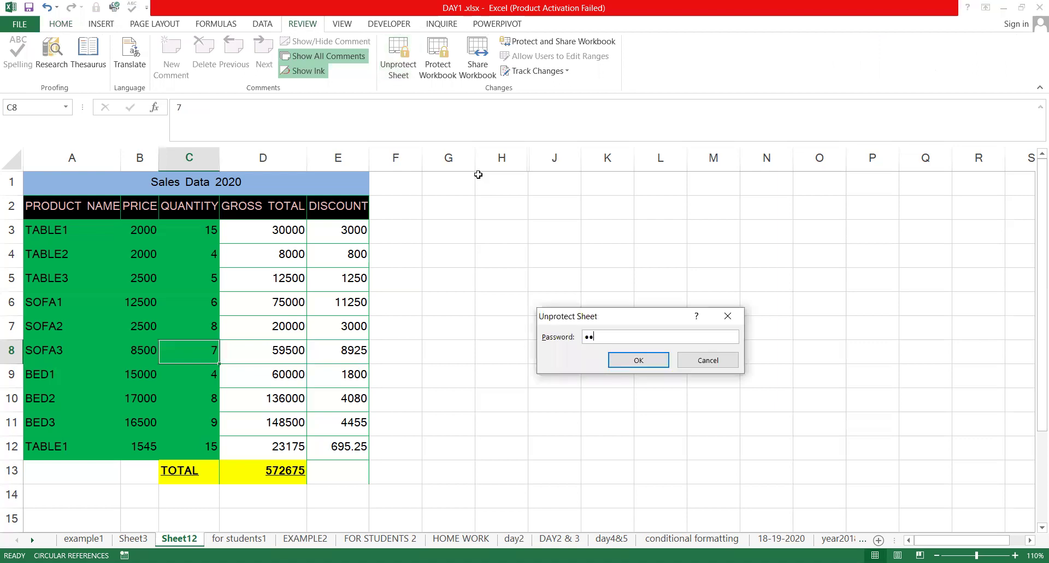
Check the now-visible formulas in D13, E5, E4, E10, D12 and D7
click(305, 473)
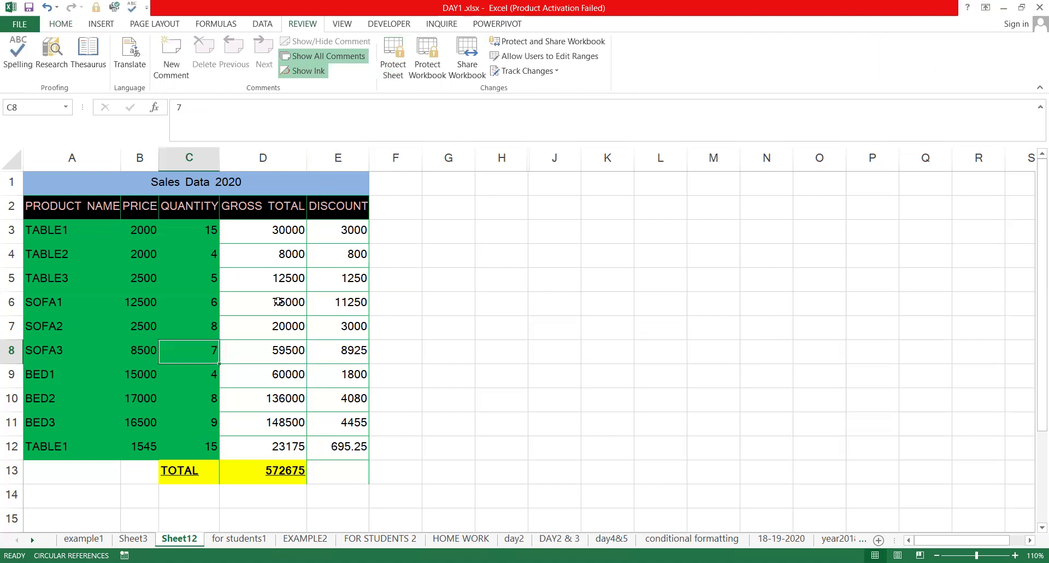
double_click(322, 286)
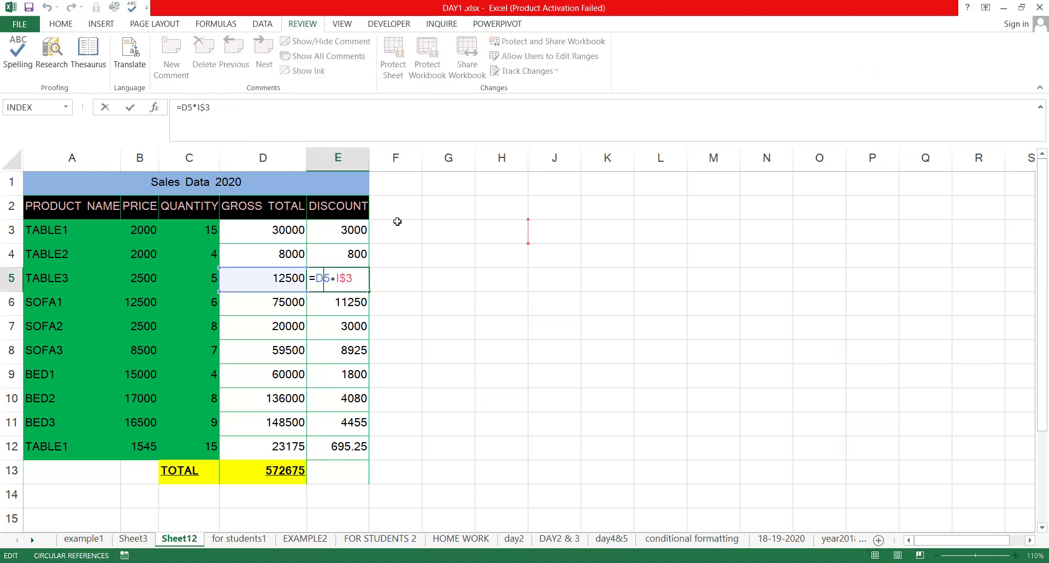
key(Escape)
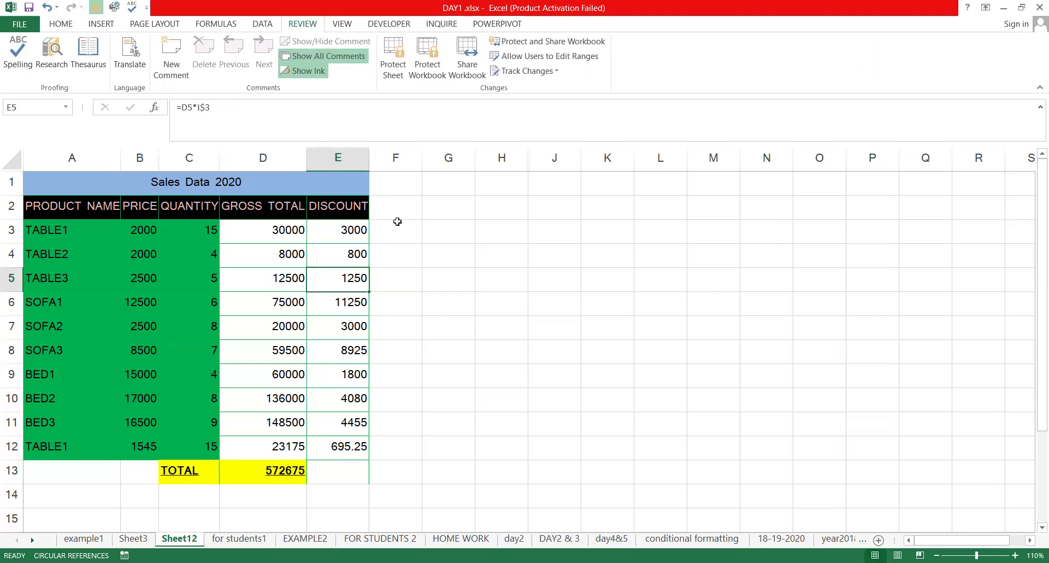
click(333, 253)
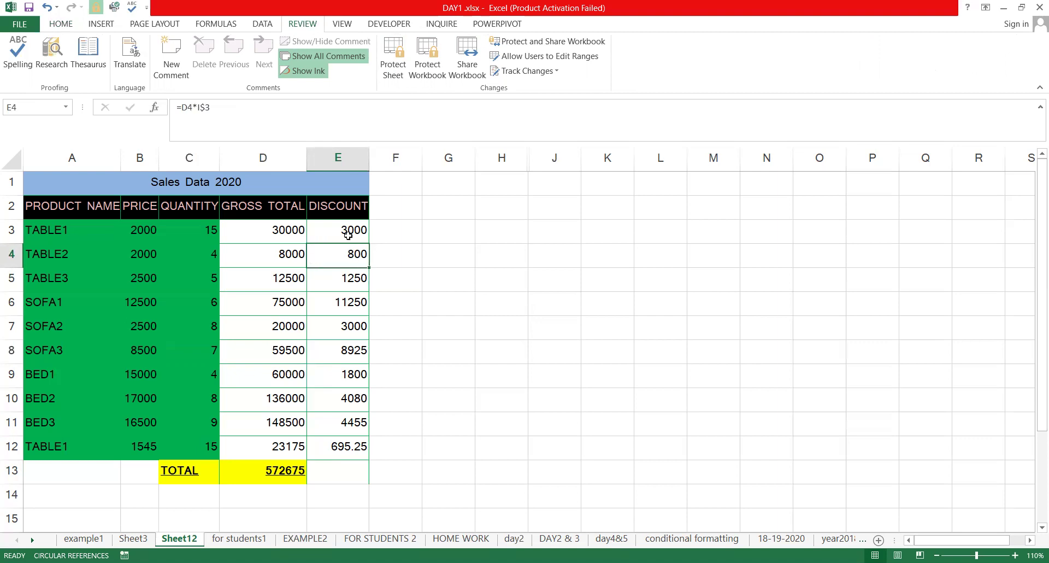
click(345, 390)
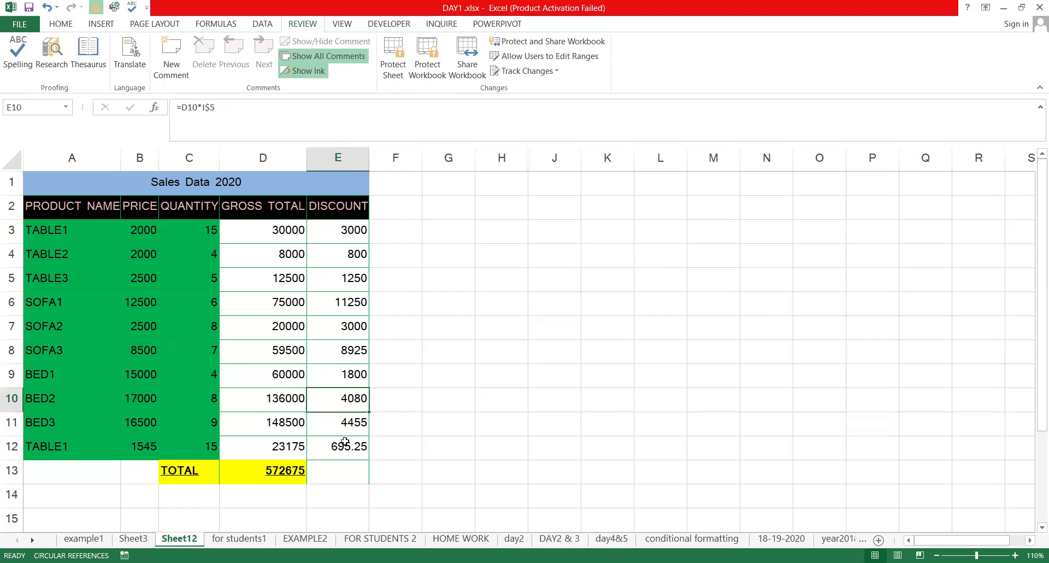
click(294, 441)
click(295, 320)
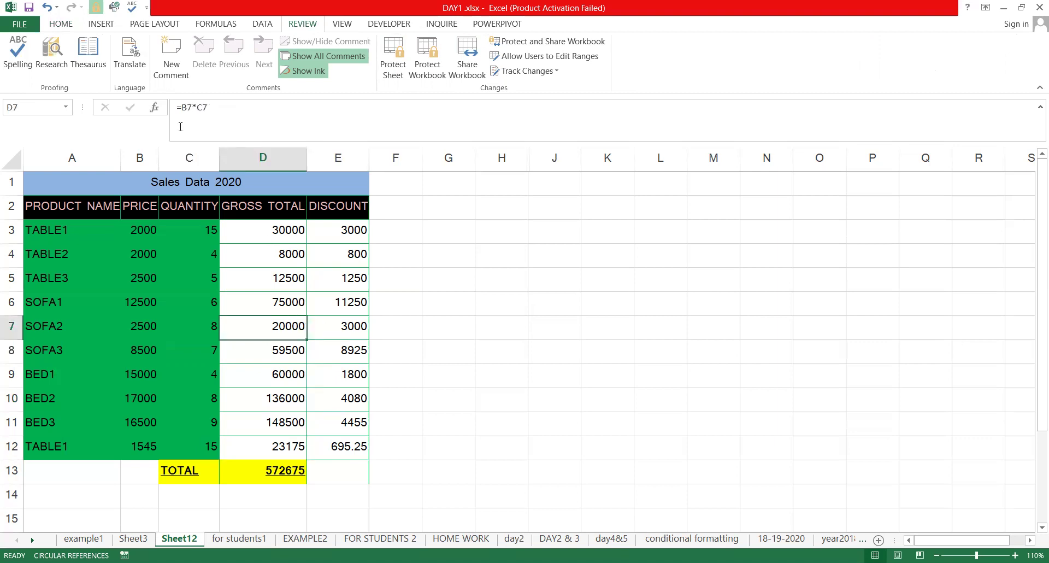
Protect Sheet12 allowing selection of unlocked cells only, then test on green cell A5
click(403, 82)
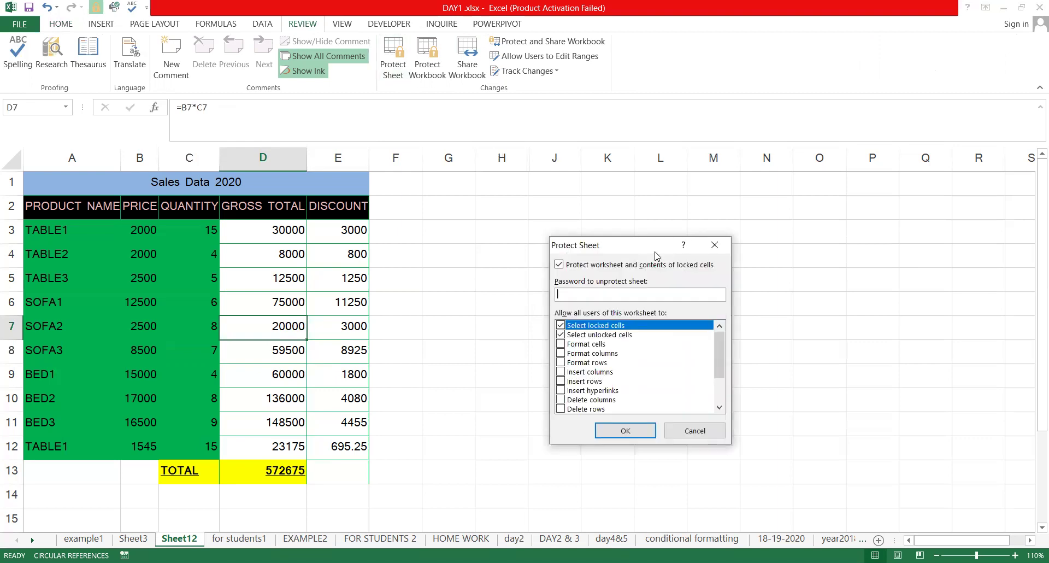
drag(655, 255, 541, 137)
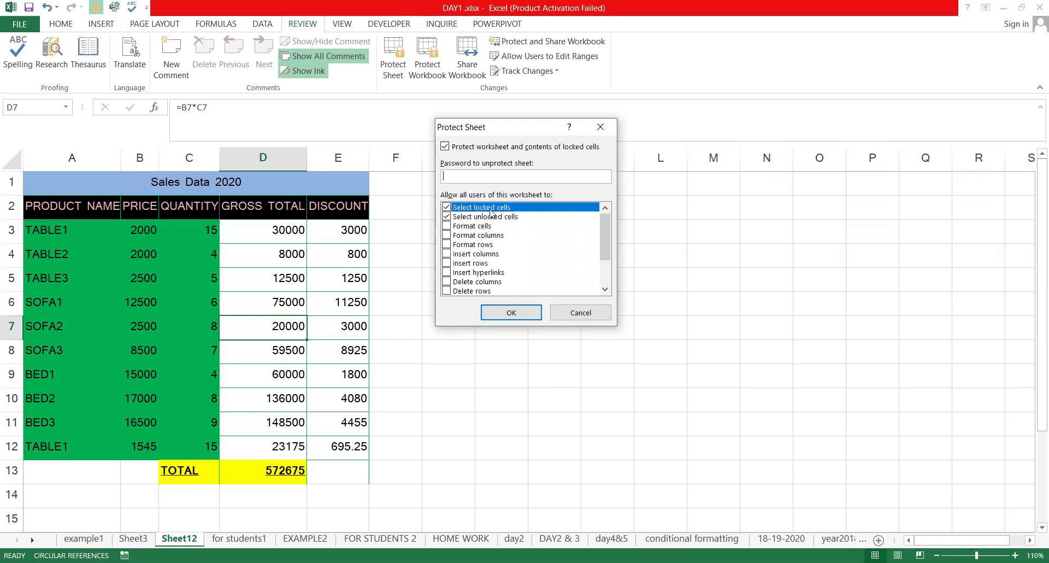
click(446, 214)
click(446, 207)
key(Return)
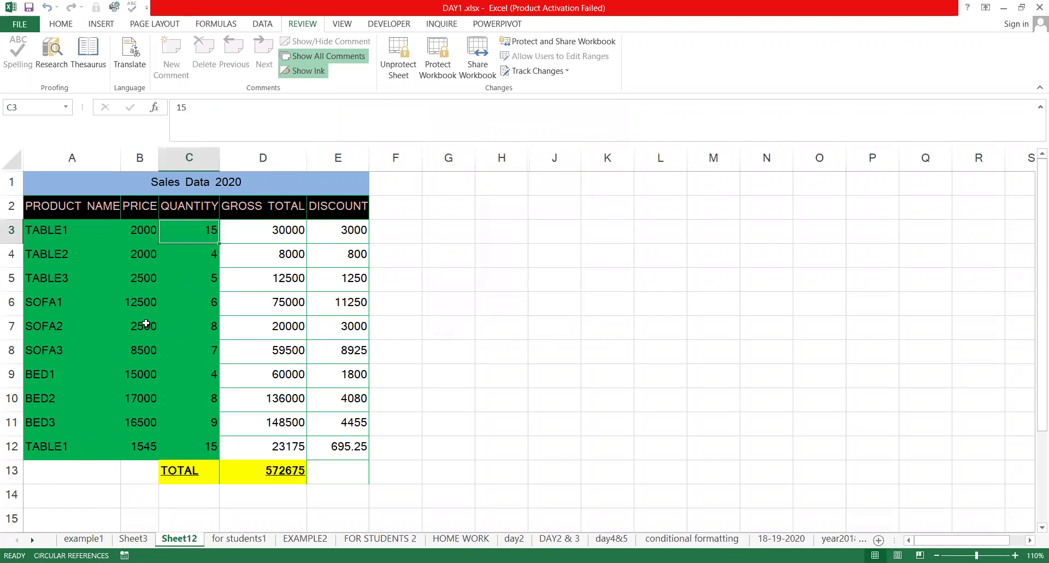
click(28, 275)
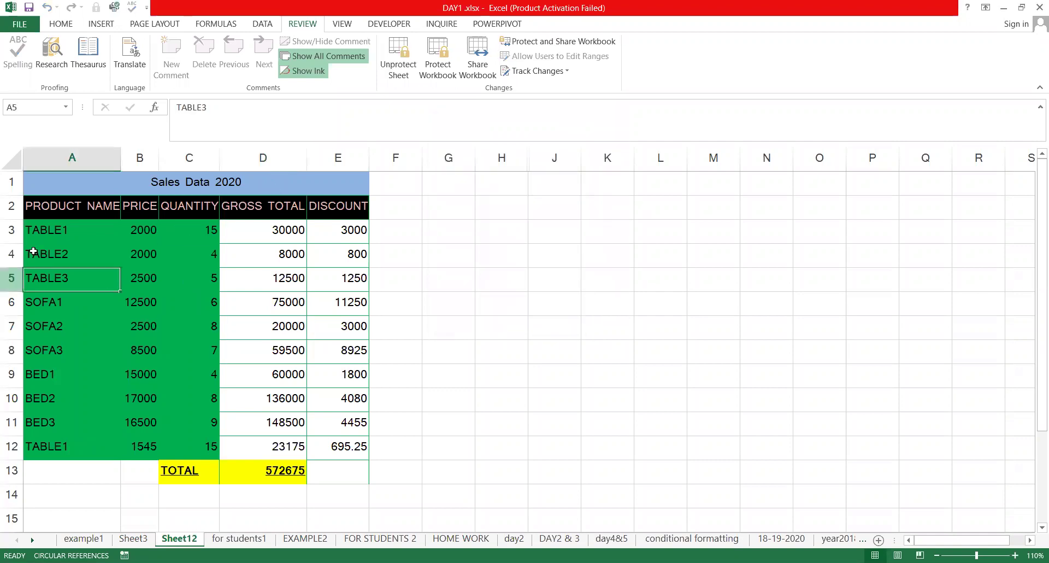
click(87, 237)
click(77, 367)
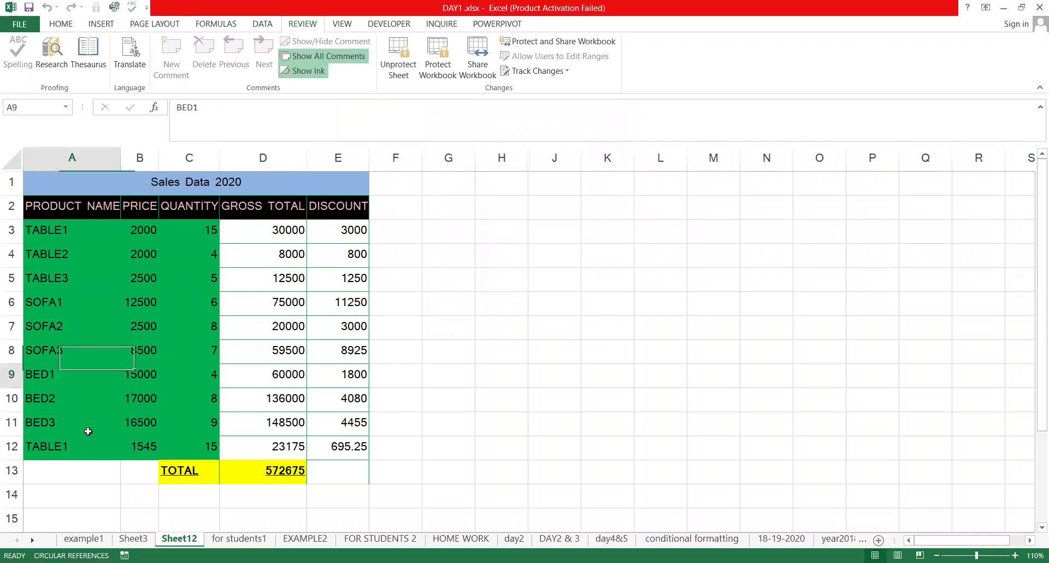
click(152, 426)
click(195, 285)
click(143, 286)
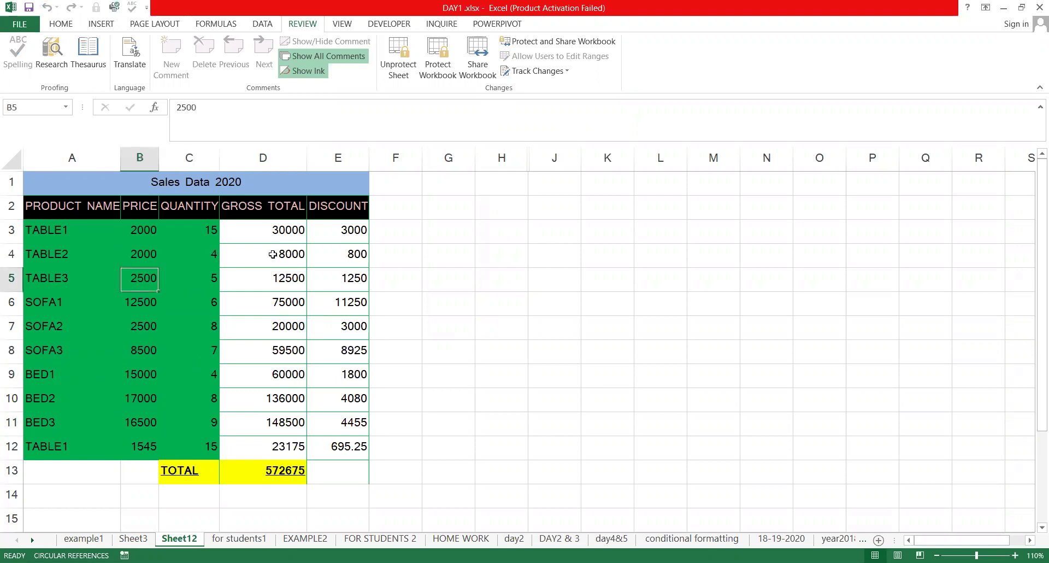
key(Down)
key(Down)
key(Down)
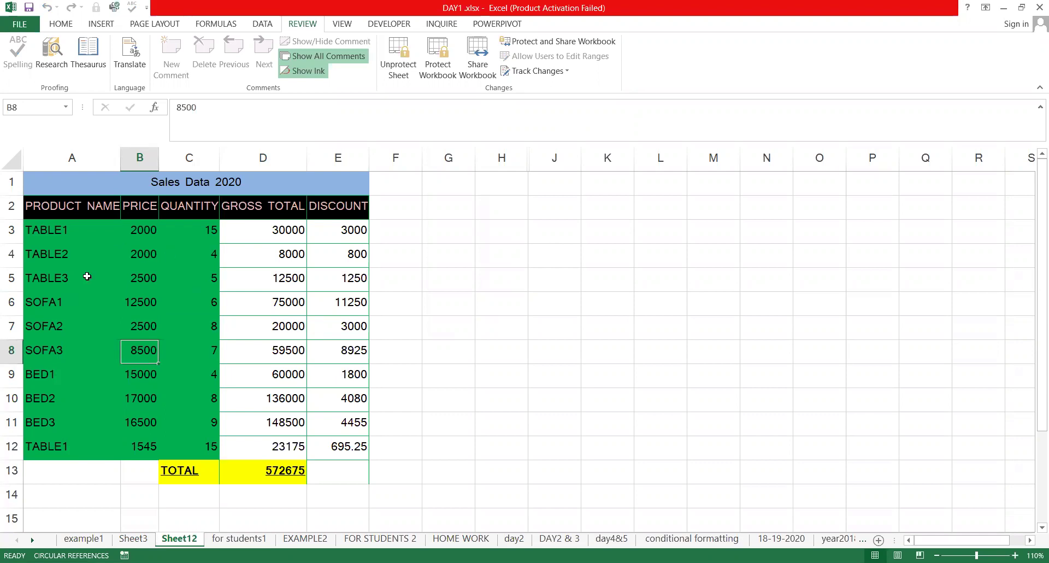
click(46, 308)
click(190, 357)
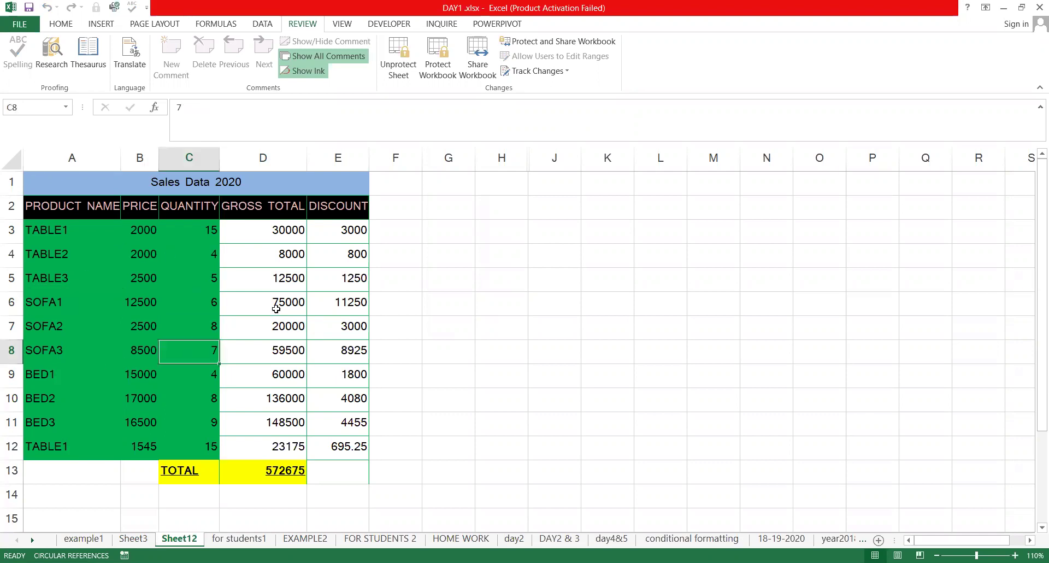
key(Tab)
key(Tab)
key(Tab)
key(Tab)
key(Tab)
key(Tab)
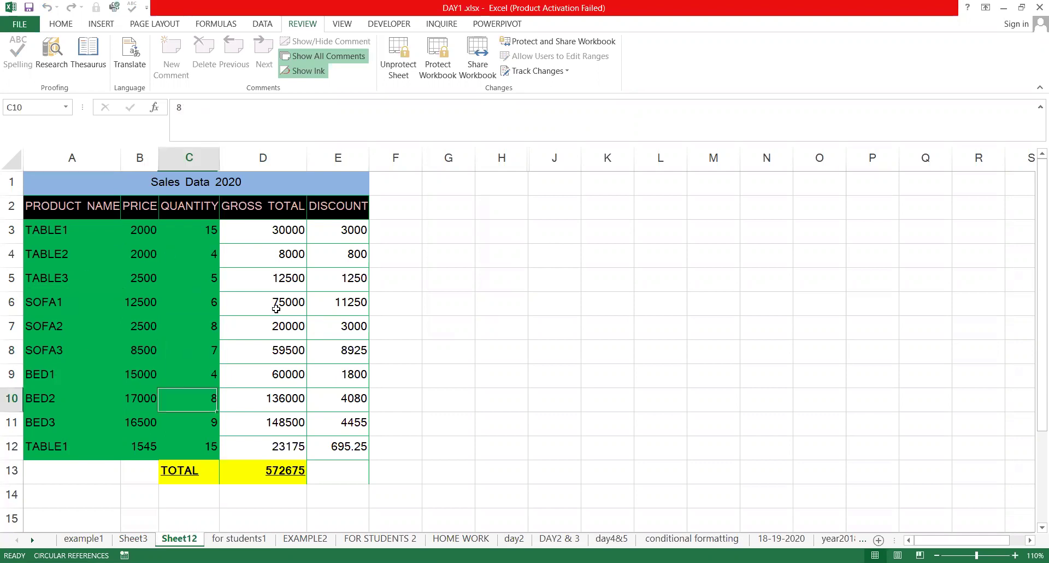
key(Tab)
key(Tab)
key(Tab)
key(Tab)
key(Tab)
key(Tab)
key(Tab)
key(Tab)
key(Tab)
key(Tab)
key(Tab)
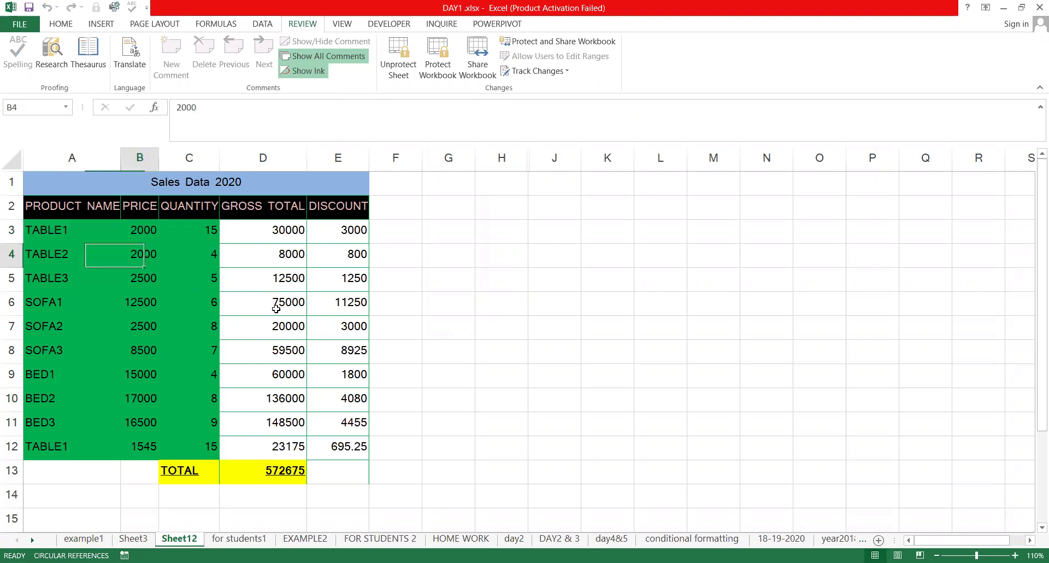
key(Tab)
key(Tab)
key(Tab)
key(Tab)
key(Tab)
key(Tab)
key(Tab)
key(Tab)
key(Tab)
key(Tab)
key(Tab)
key(Tab)
key(Tab)
key(shift+Tab)
key(shift+Tab)
key(Tab)
key(Tab)
key(Tab)
key(Tab)
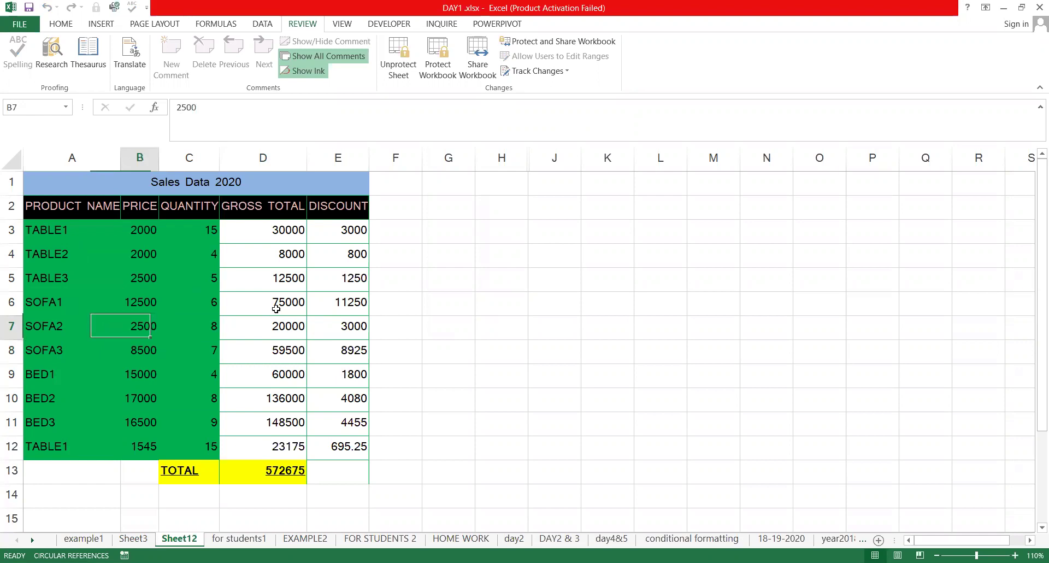
key(Up)
key(Right)
key(Left)
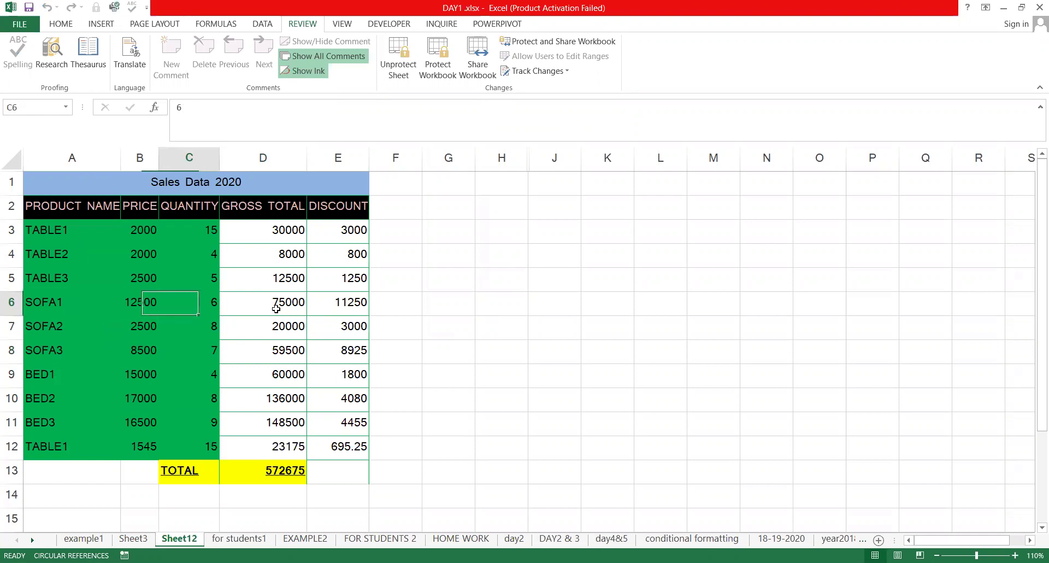
key(Down)
key(Down)
key(Down)
key(Down)
key(Down)
key(Left)
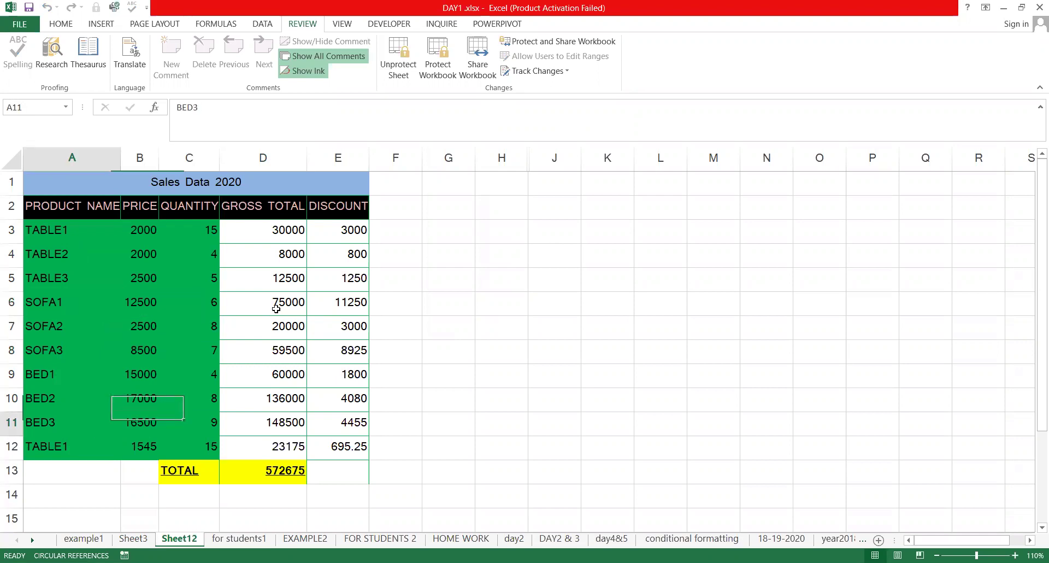
key(Up)
key(Right)
key(Right)
key(Up)
key(Up)
key(Left)
key(Left)
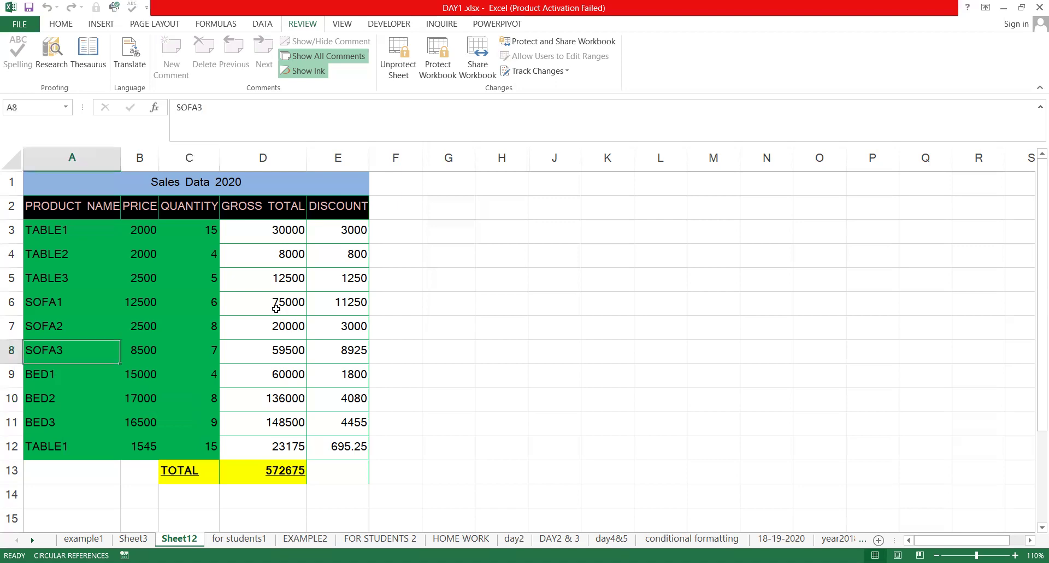
key(F2)
key(Escape)
key(F2)
key(Escape)
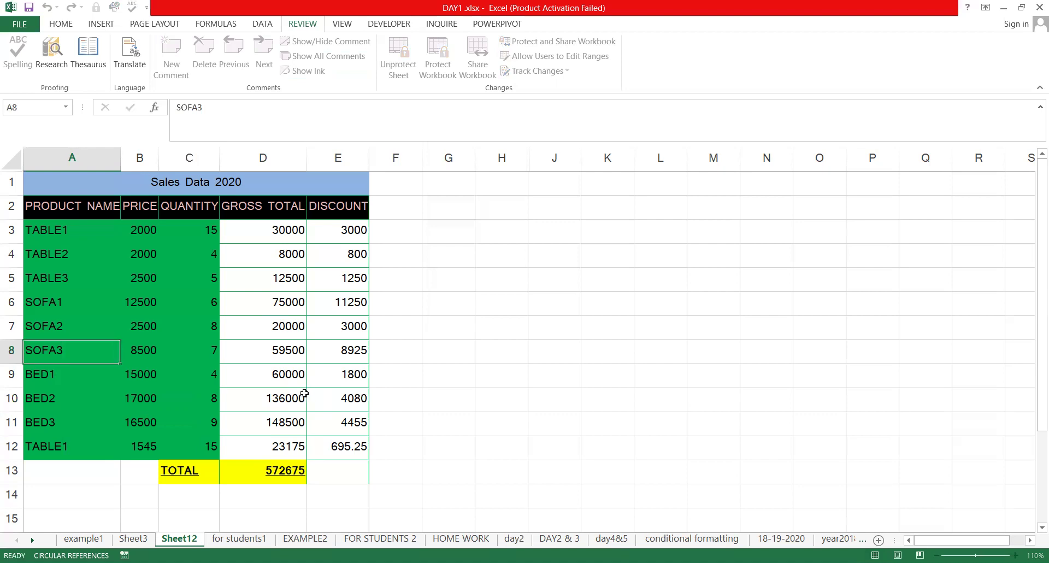
click(184, 349)
key(Left)
key(Left)
key(Right)
key(Right)
key(Right)
key(Right)
key(Right)
key(Right)
key(Right)
key(Right)
key(Right)
key(Right)
key(Right)
key(Right)
key(Right)
key(Right)
key(Right)
key(Right)
key(Right)
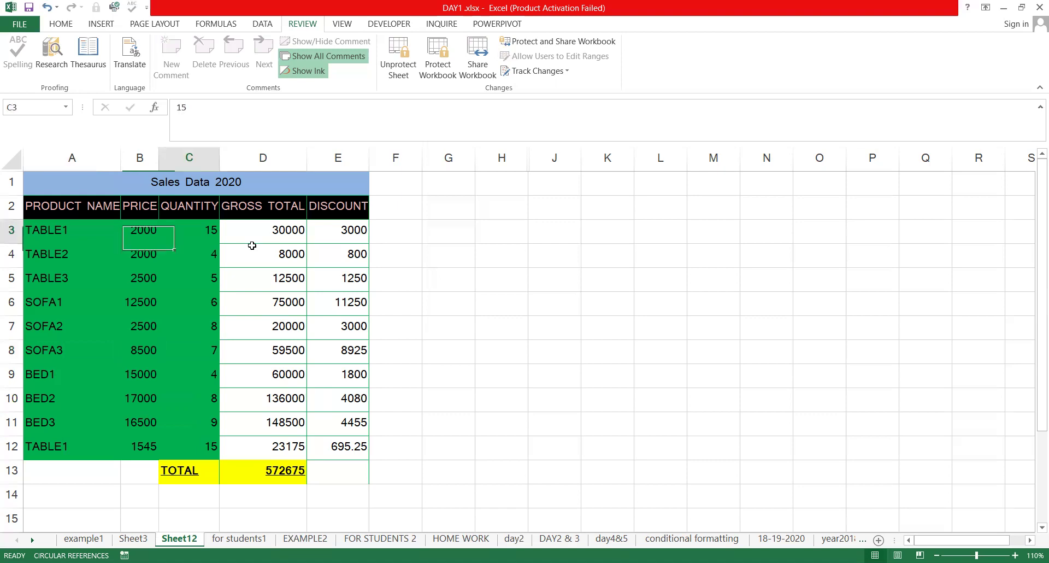
key(Right)
key(Right)
key(Right)
key(Right)
key(Right)
key(Right)
key(Right)
key(Right)
key(Right)
key(Right)
key(Right)
key(Right)
key(Right)
key(Right)
key(Left)
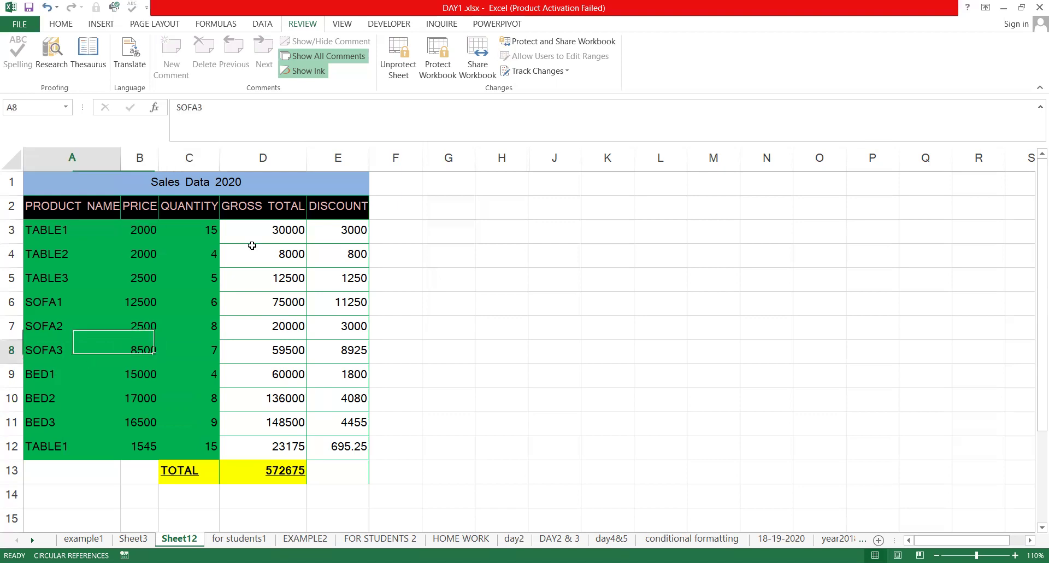
key(Up)
key(Right)
key(Up)
key(Up)
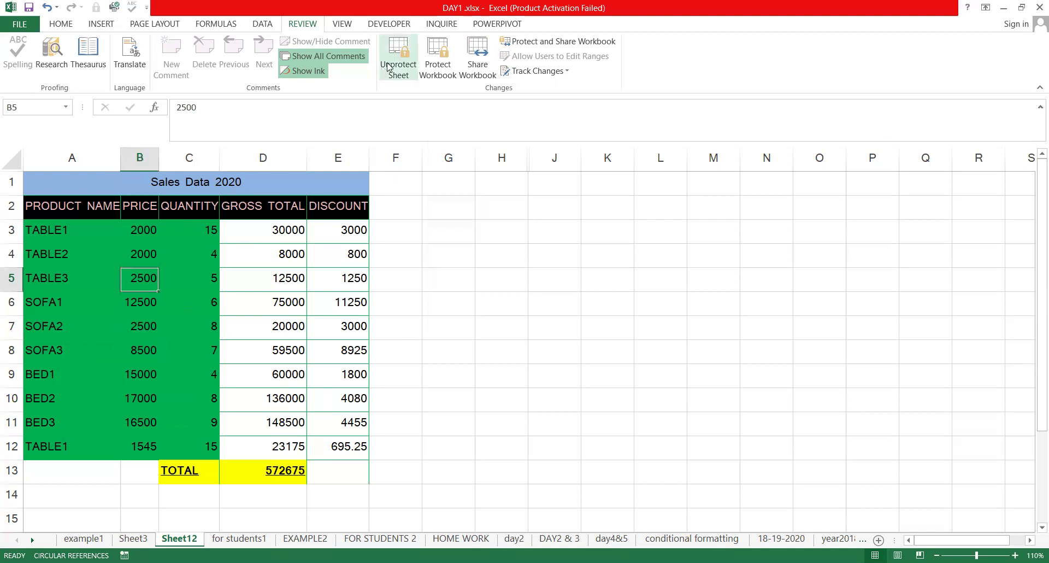
Unprotect Sheet12 with its password, then review the Protect Sheet options and cancel
text(123)
key(Return)
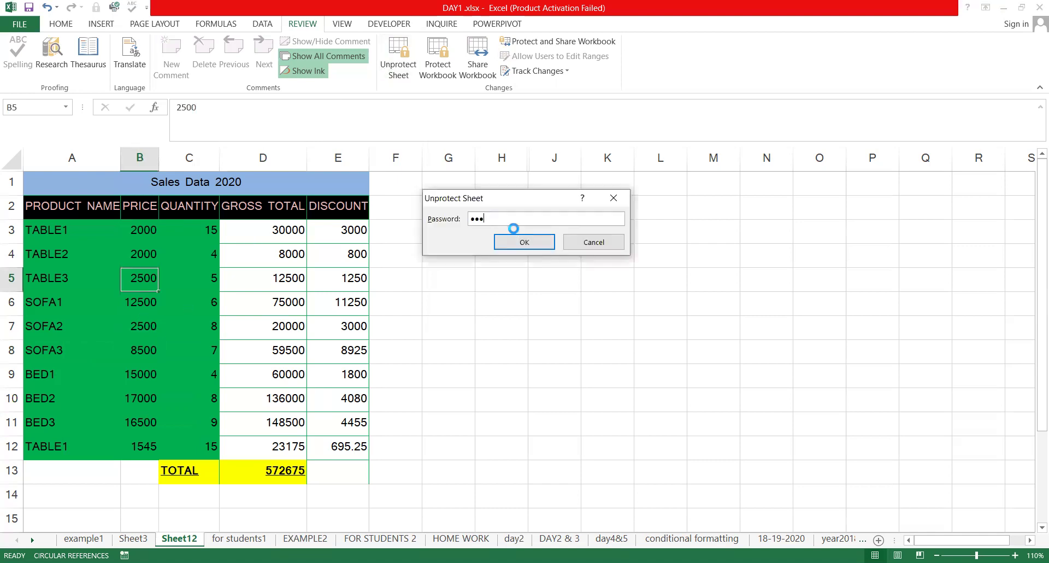
click(400, 49)
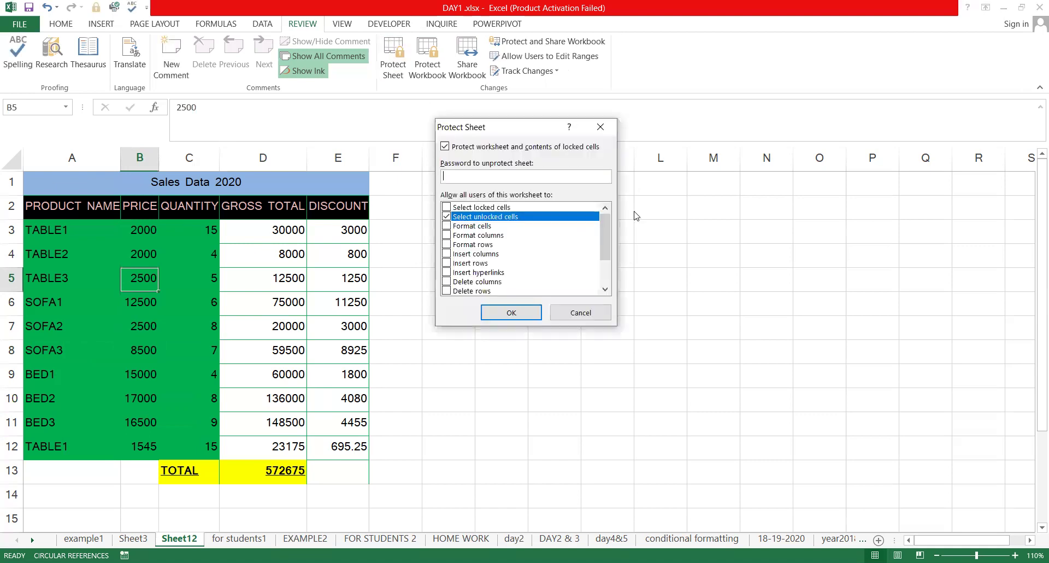
scroll(530, 279, down, 2)
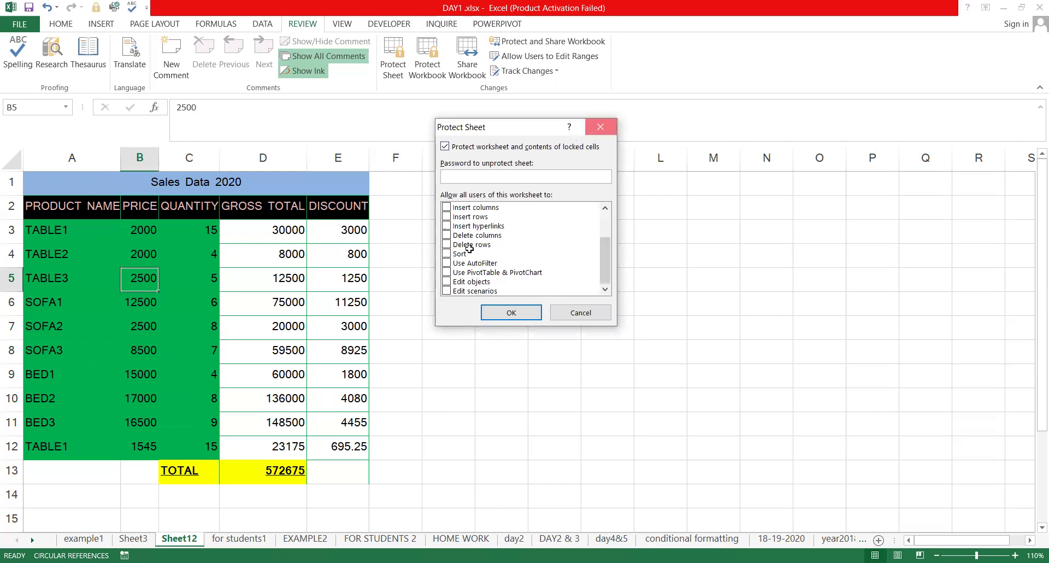
key(Escape)
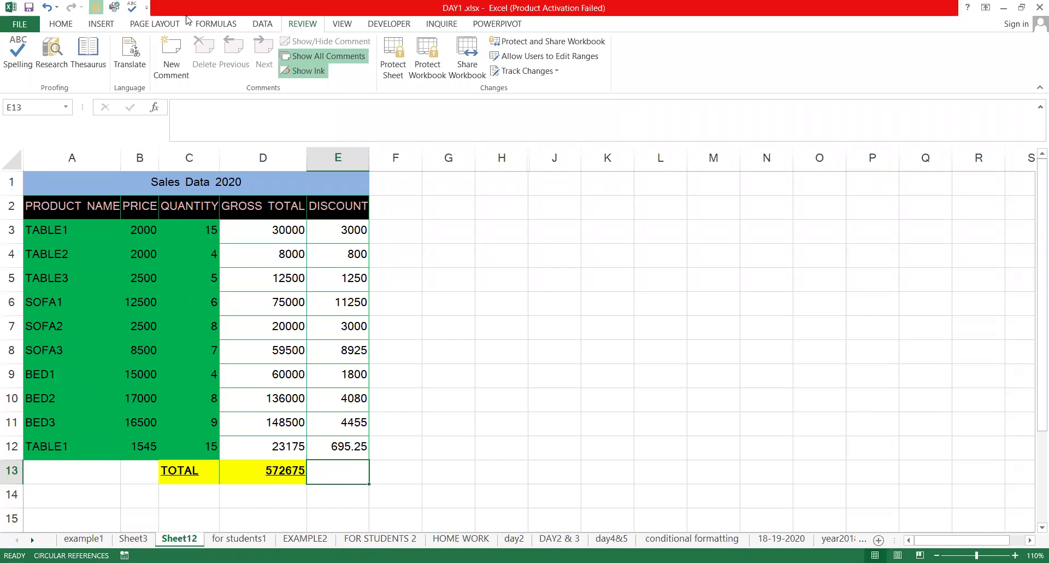
click(70, 22)
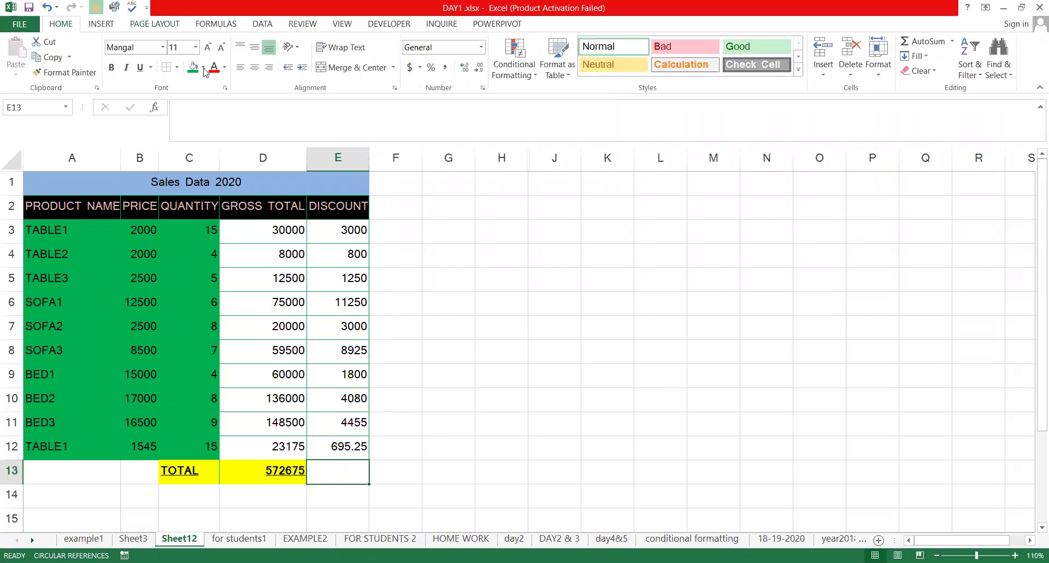
click(95, 22)
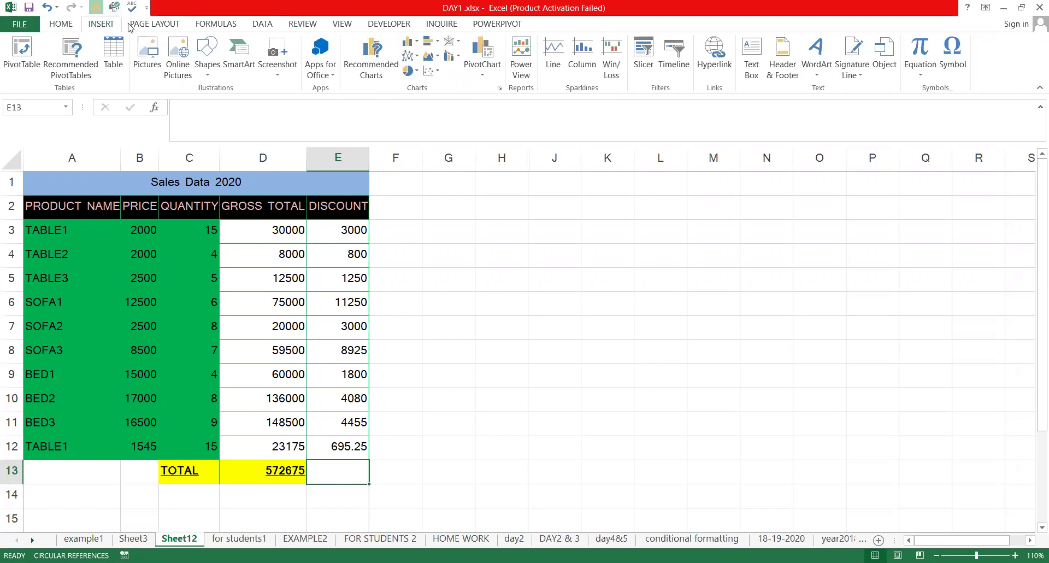
click(819, 75)
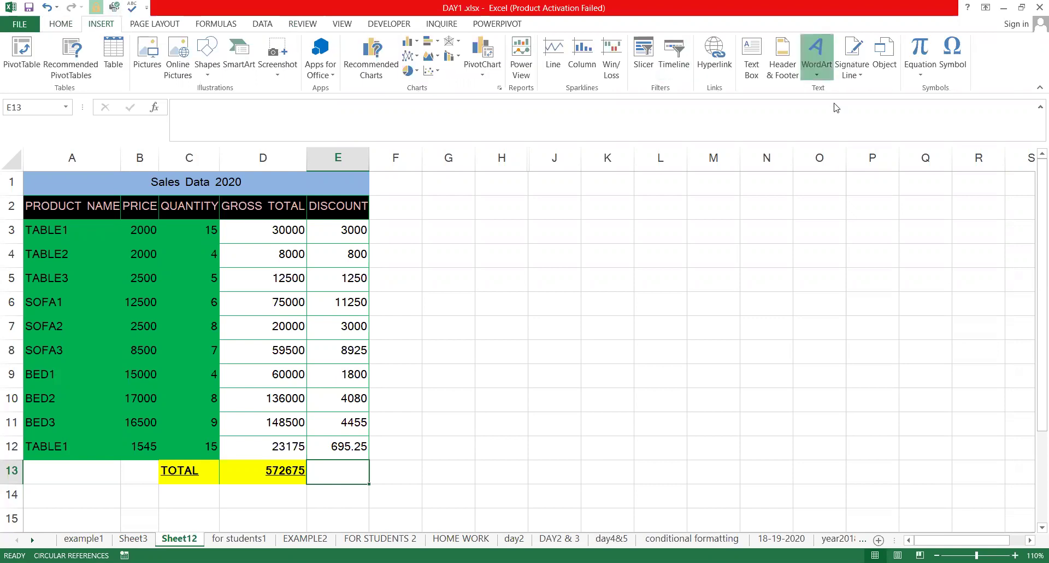
click(866, 115)
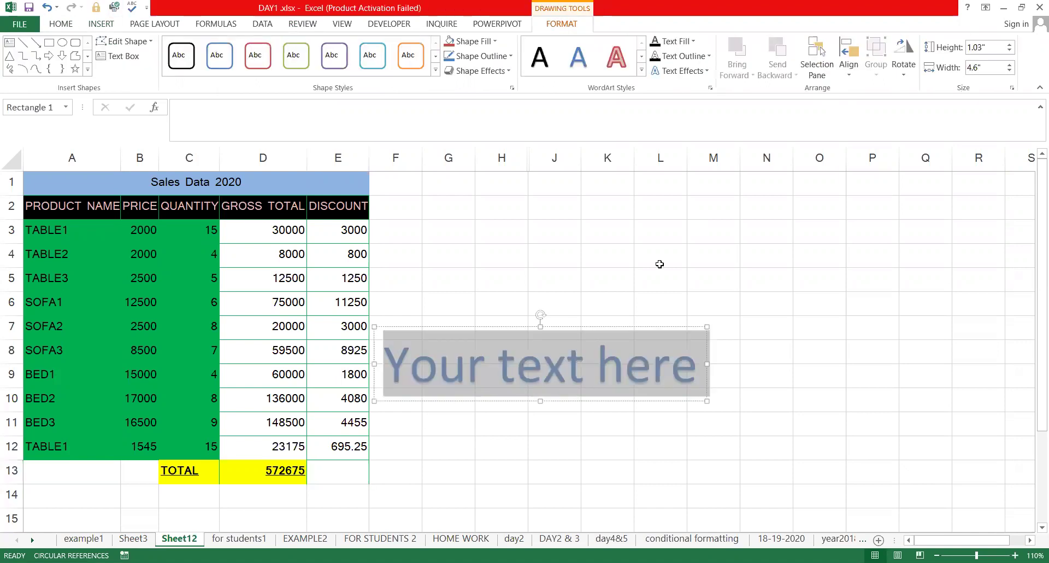
key(Delete)
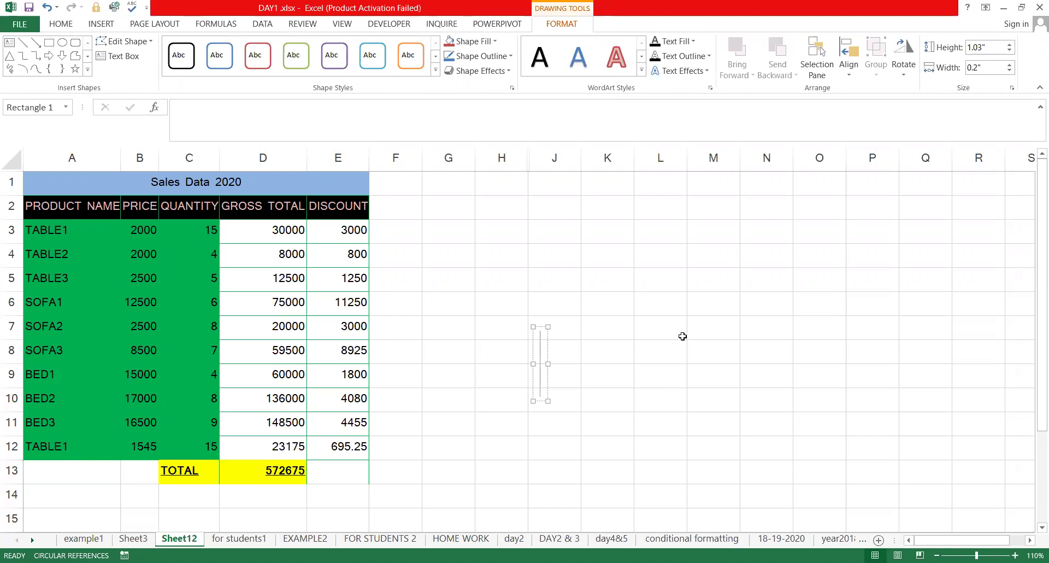
click(631, 328)
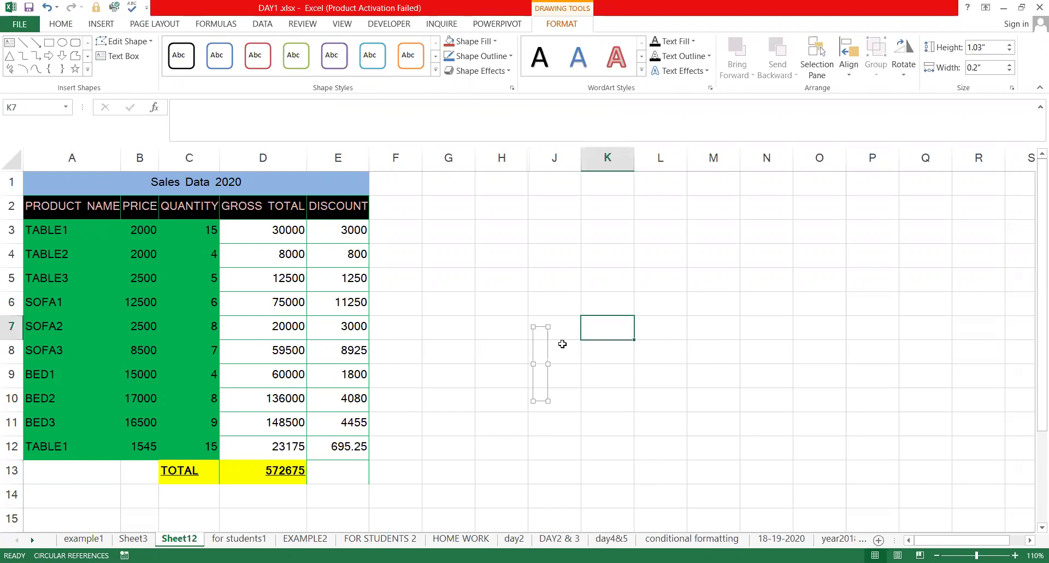
click(101, 24)
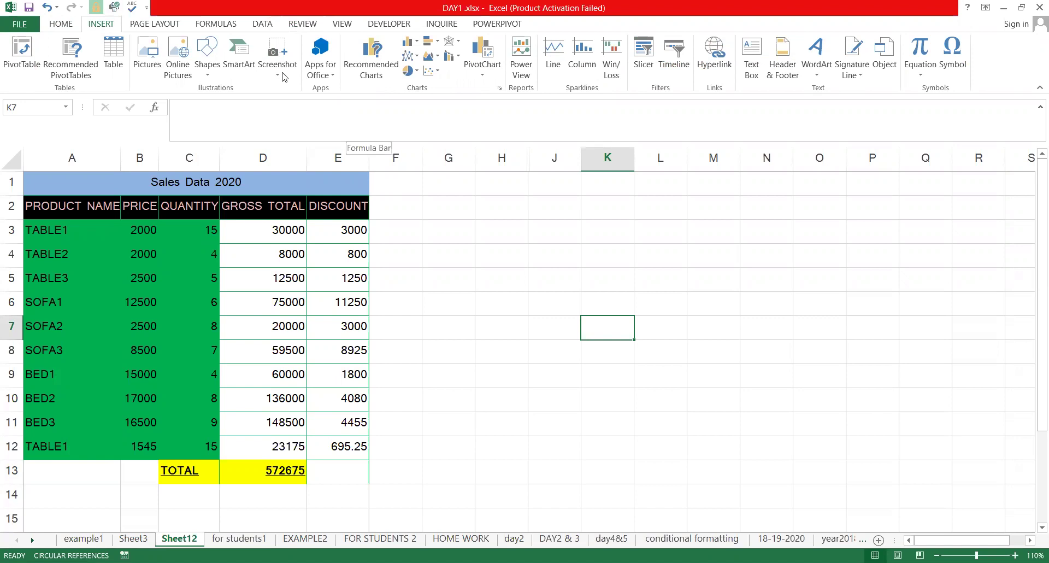
click(855, 76)
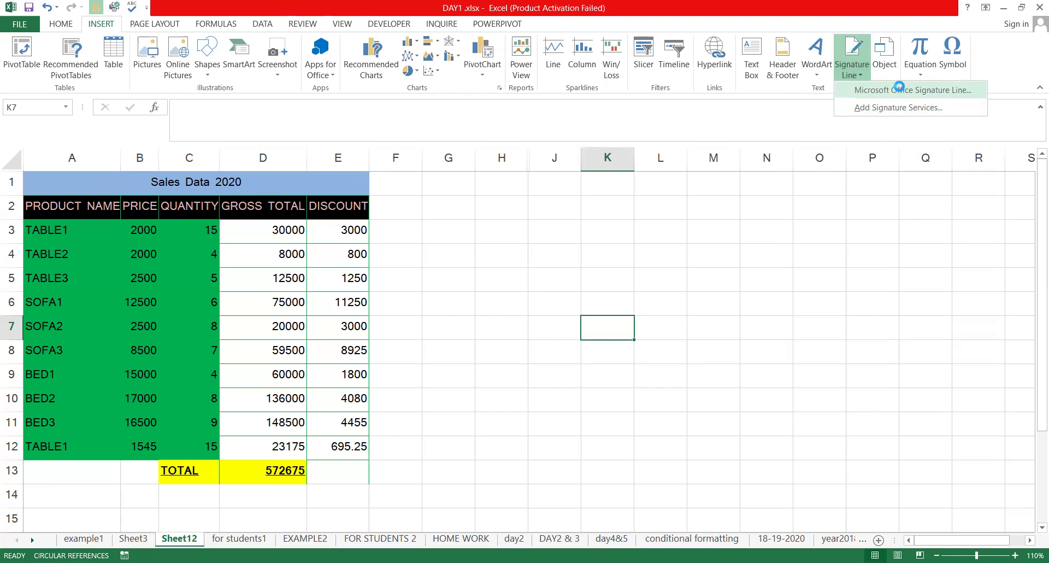
key(Return)
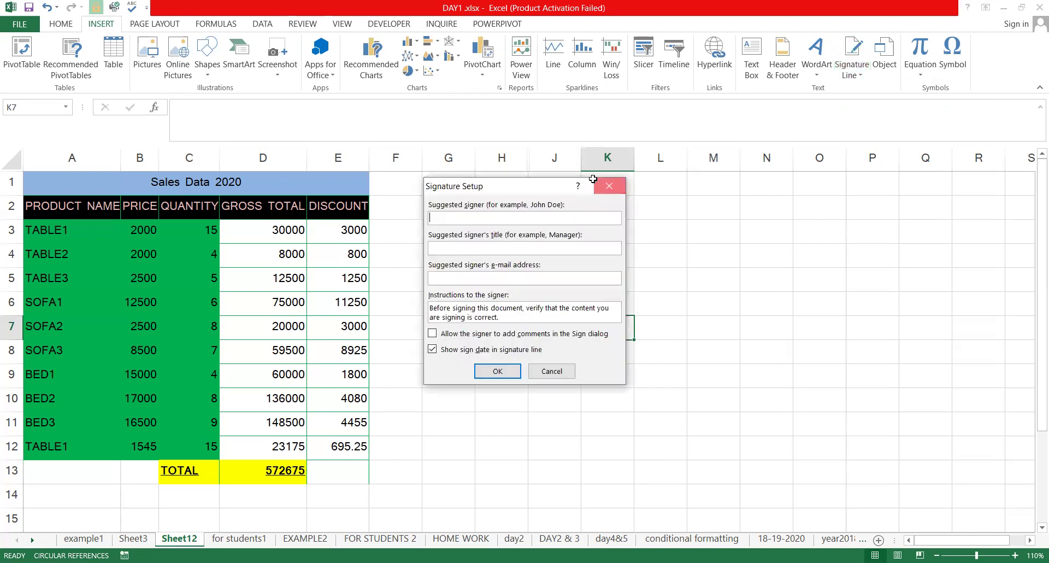
click(593, 179)
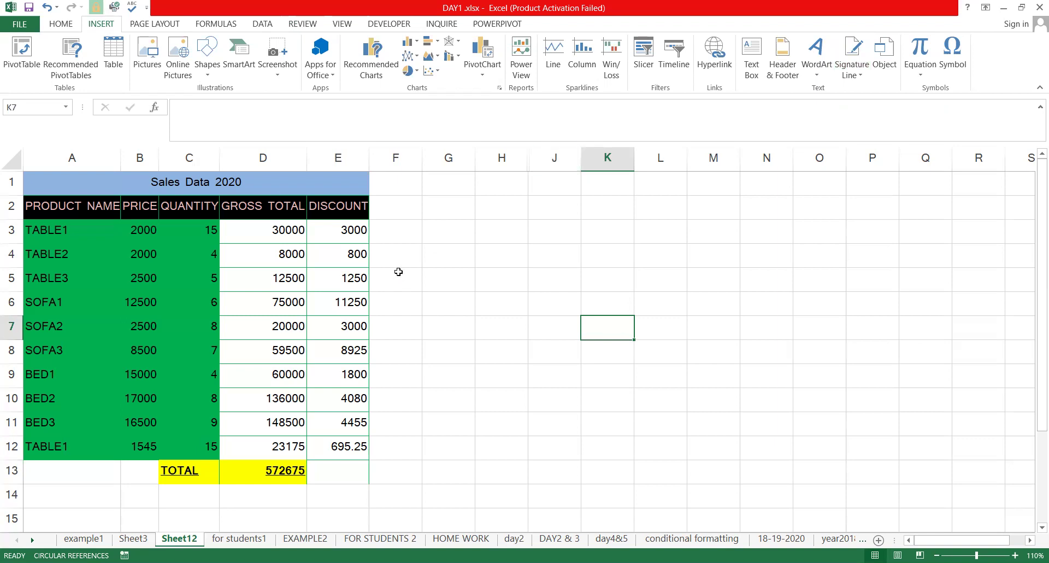
Insert the first circular stamp JPG from Pictures > Saved Pictures into Sheet12
click(147, 52)
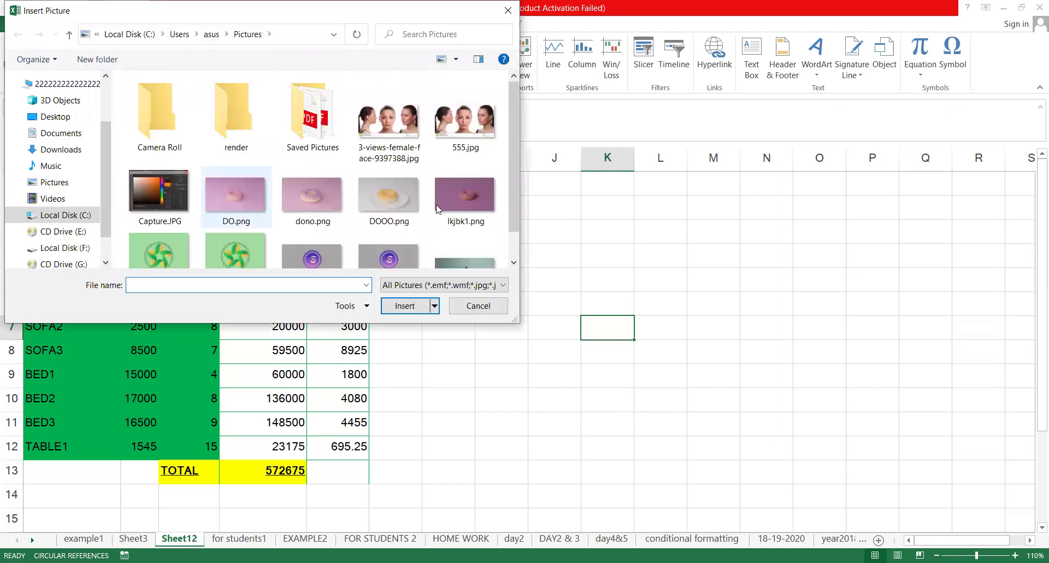
scroll(426, 208, down, 1)
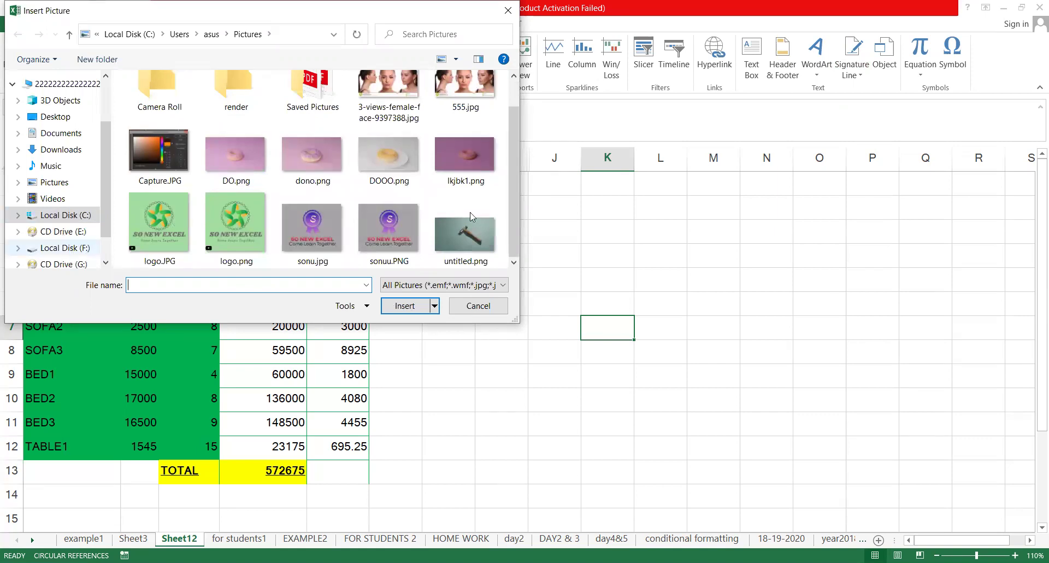
click(66, 183)
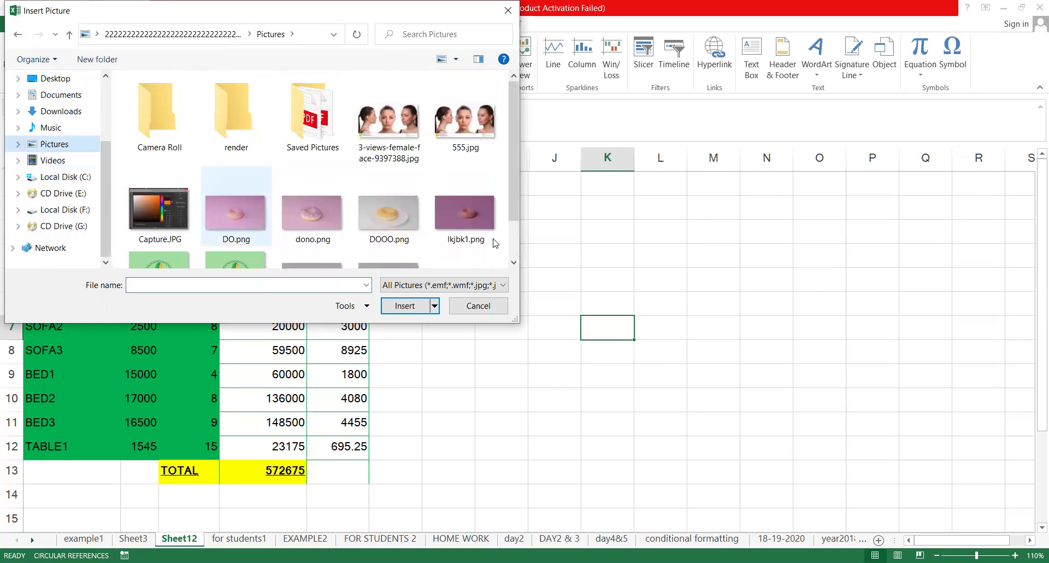
scroll(514, 230, down, 2)
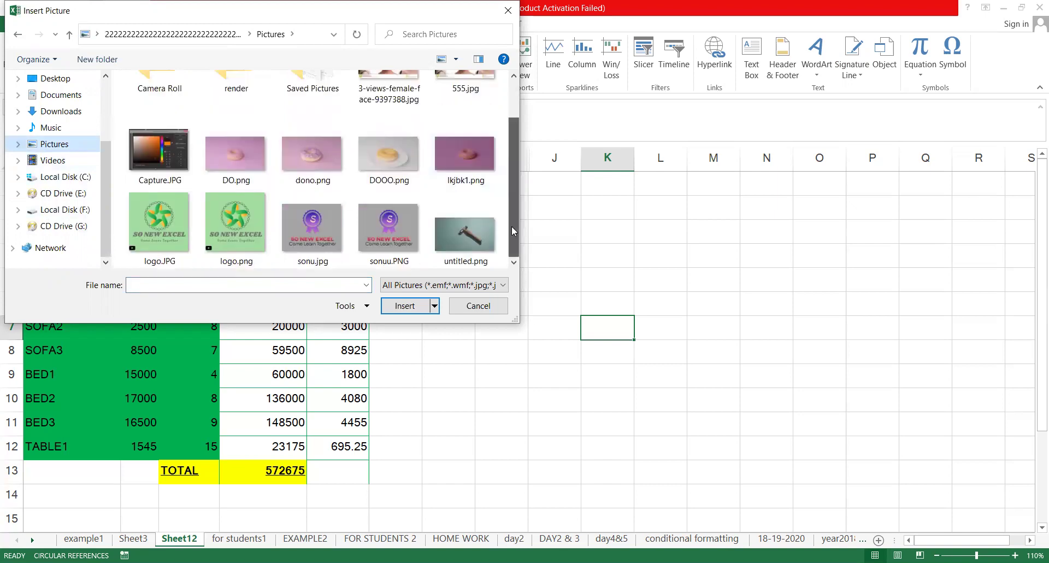
scroll(502, 171, up, 2)
double_click(284, 105)
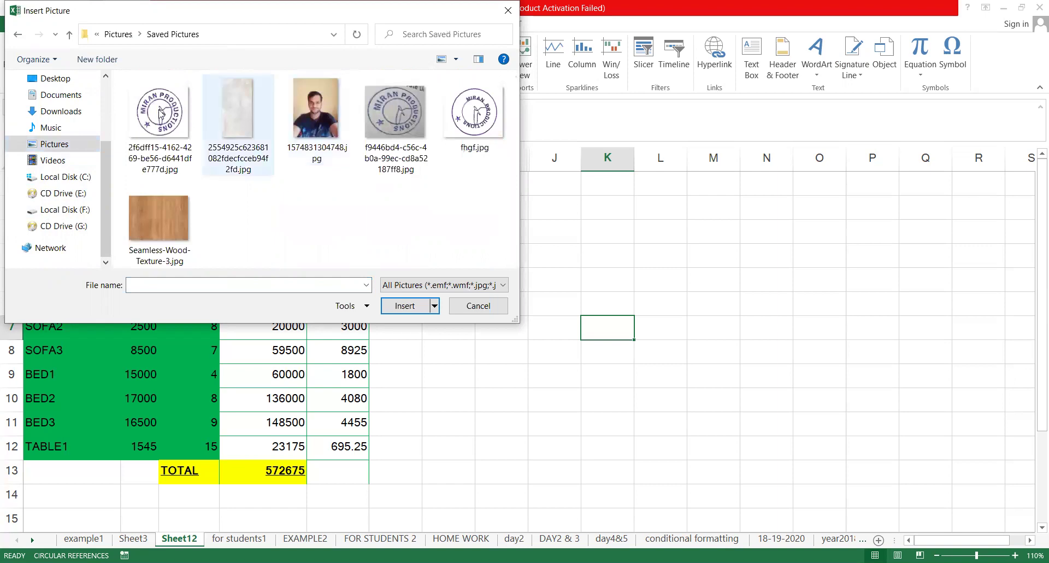
click(160, 113)
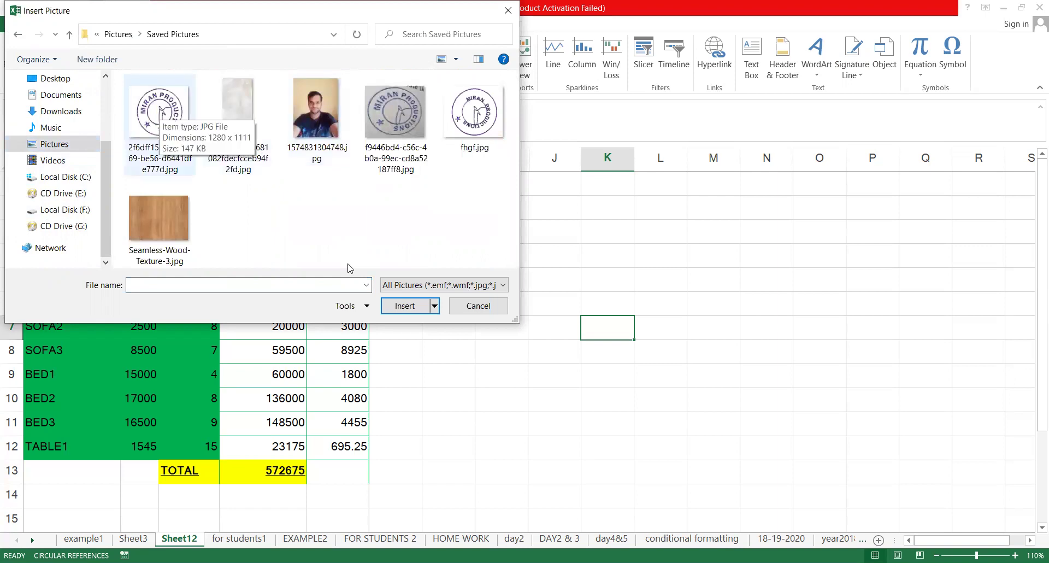
click(419, 306)
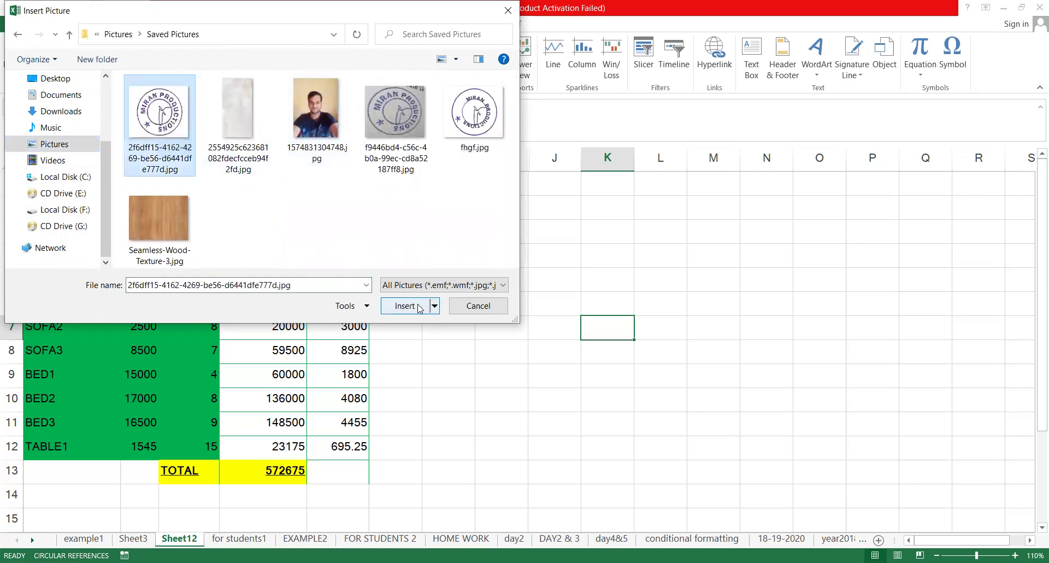
Shrink the stamp image from its corners to about 0.89 by 1.03 inches
drag(718, 345, 431, 199)
drag(363, 231, 372, 299)
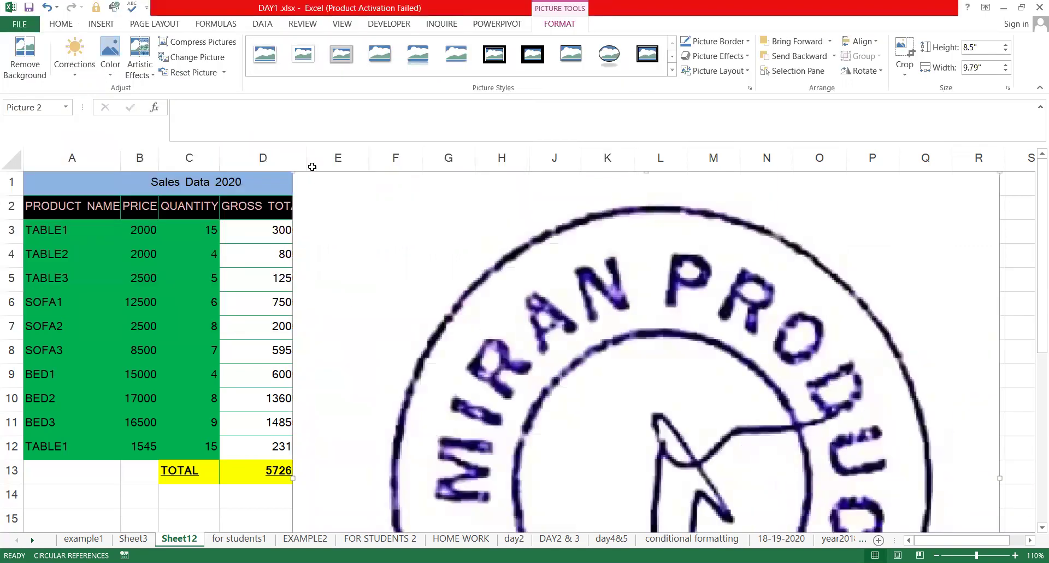
drag(302, 238, 609, 528)
drag(722, 511, 367, 206)
scroll(484, 234, down, 3)
drag(372, 507, 375, 361)
Position the stamp over columns B–C, rows 10–12, and bring up its context menu
drag(325, 317, 180, 389)
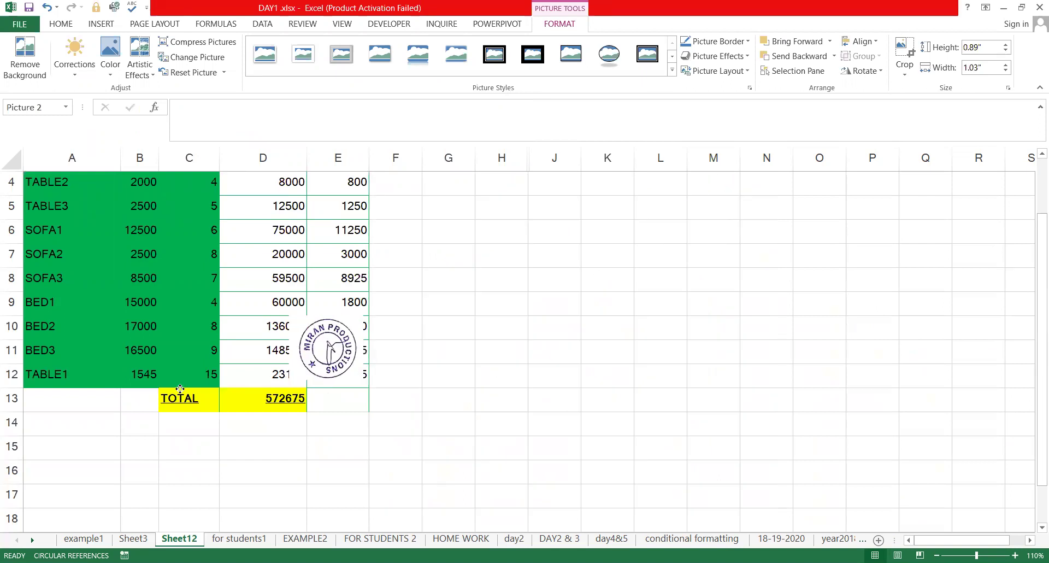
drag(123, 442, 123, 444)
drag(135, 433, 146, 334)
right_click(146, 335)
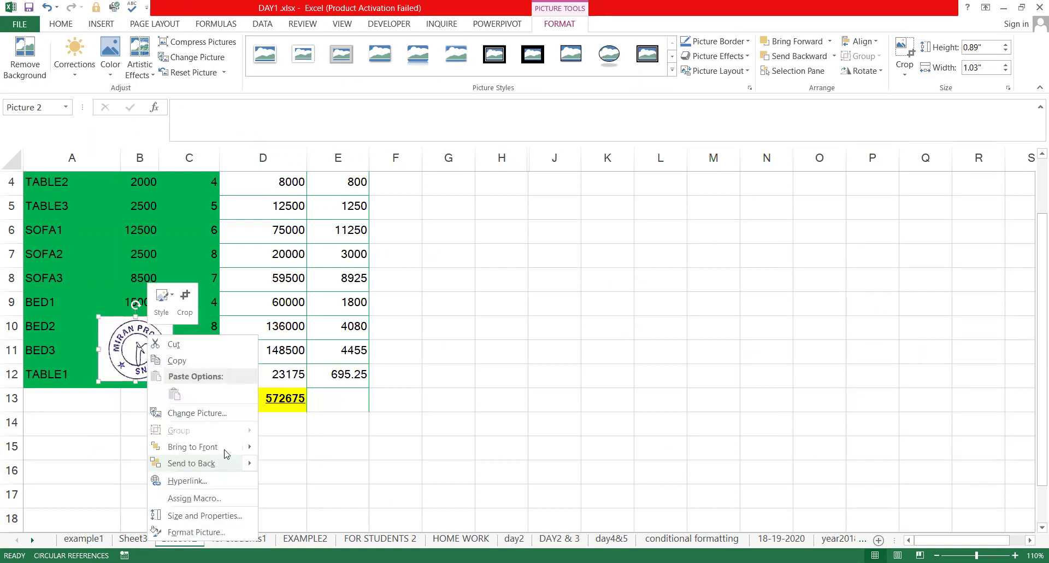
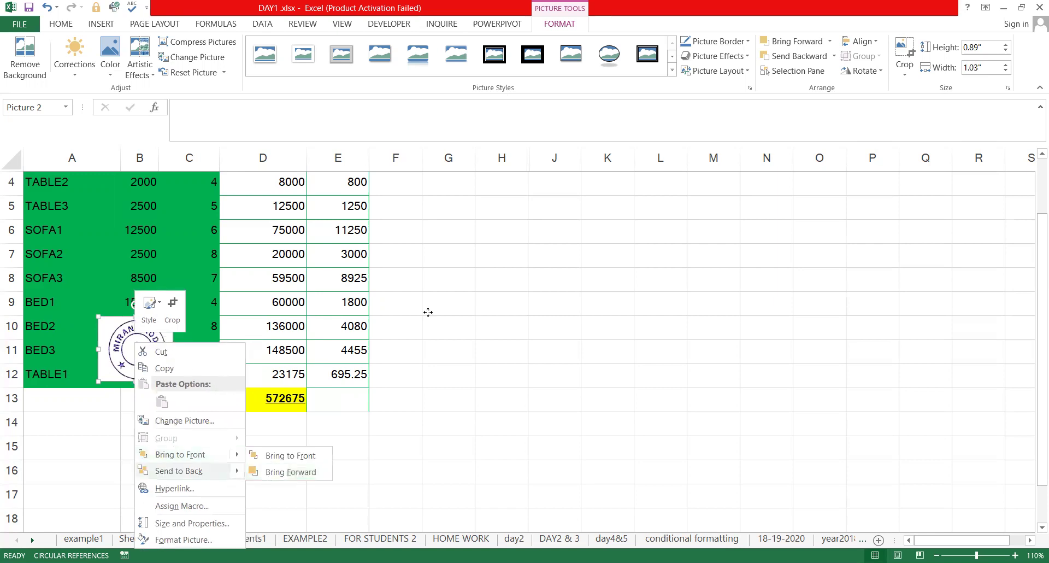
Drag the stamp off the table toward column E, trying several spots and checking its Send to Back options
drag(130, 355, 344, 404)
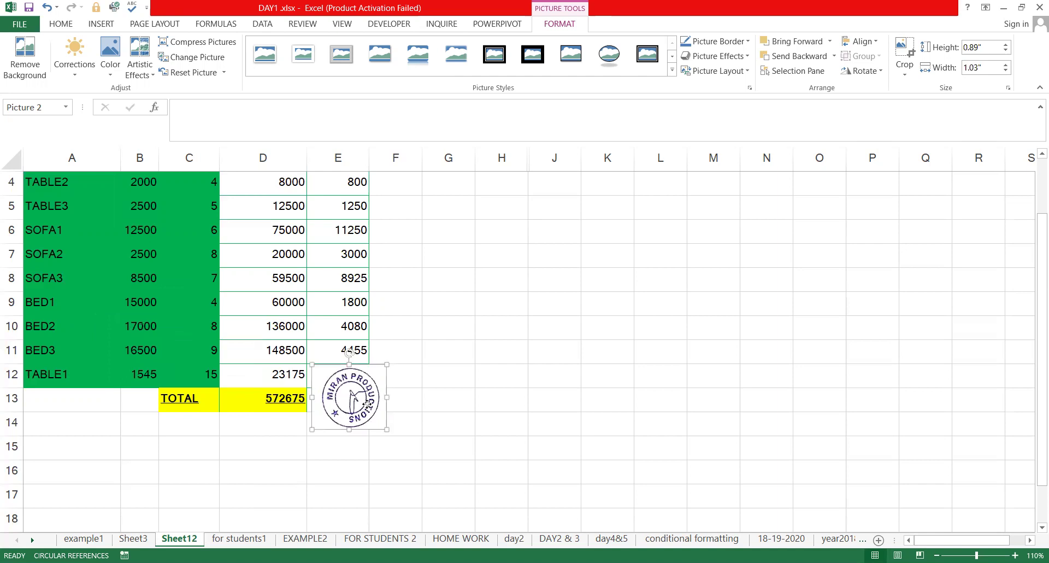
right_click(344, 401)
mouse_move(393, 324)
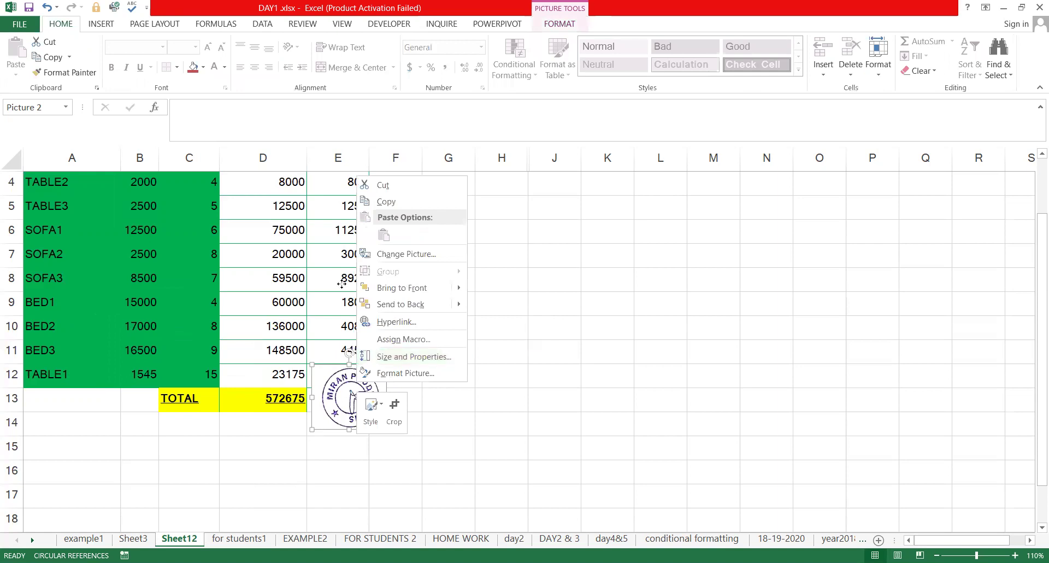
drag(355, 410, 341, 284)
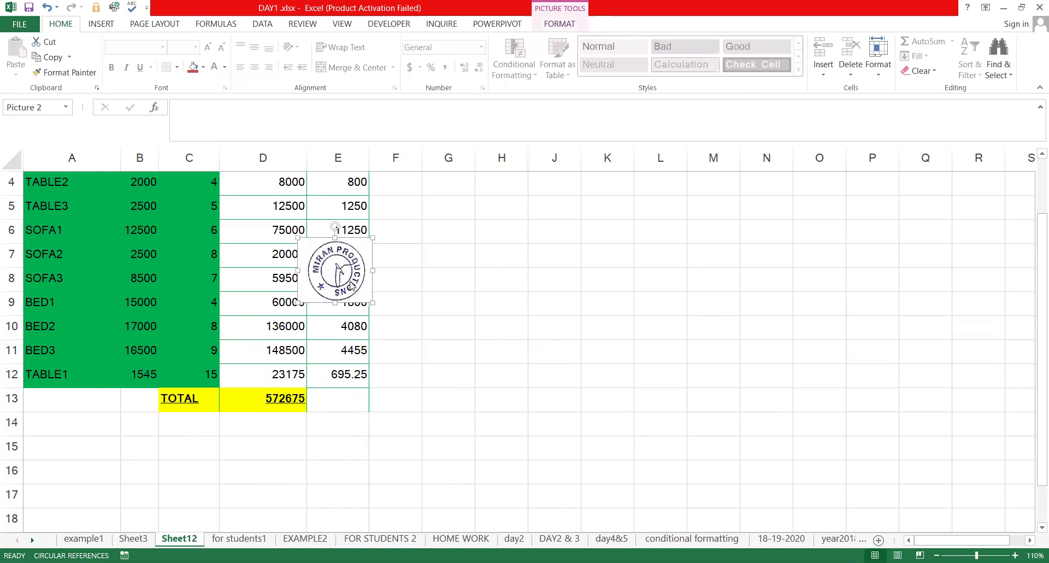
right_click(345, 281)
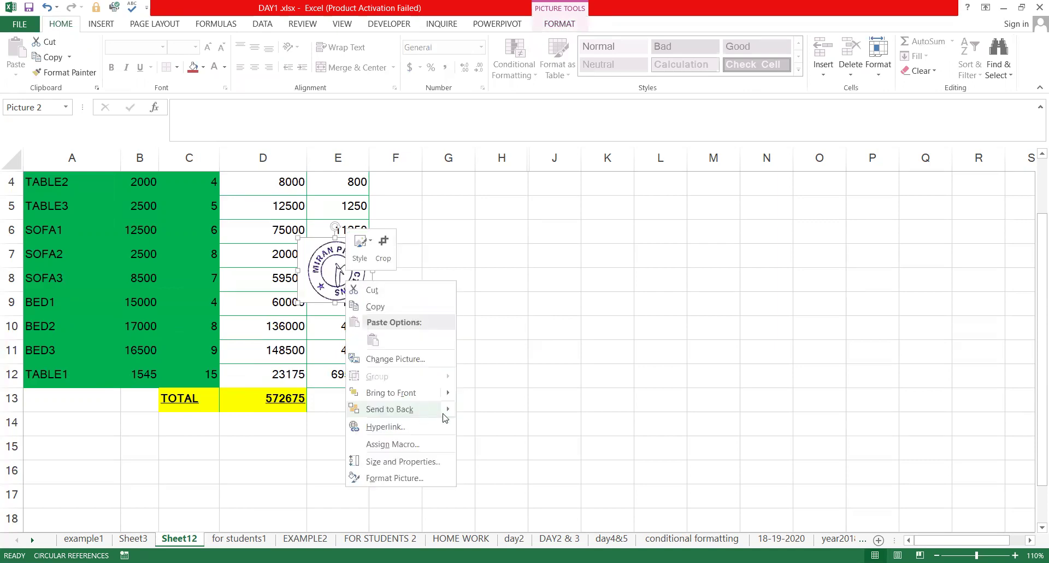
drag(364, 289, 334, 422)
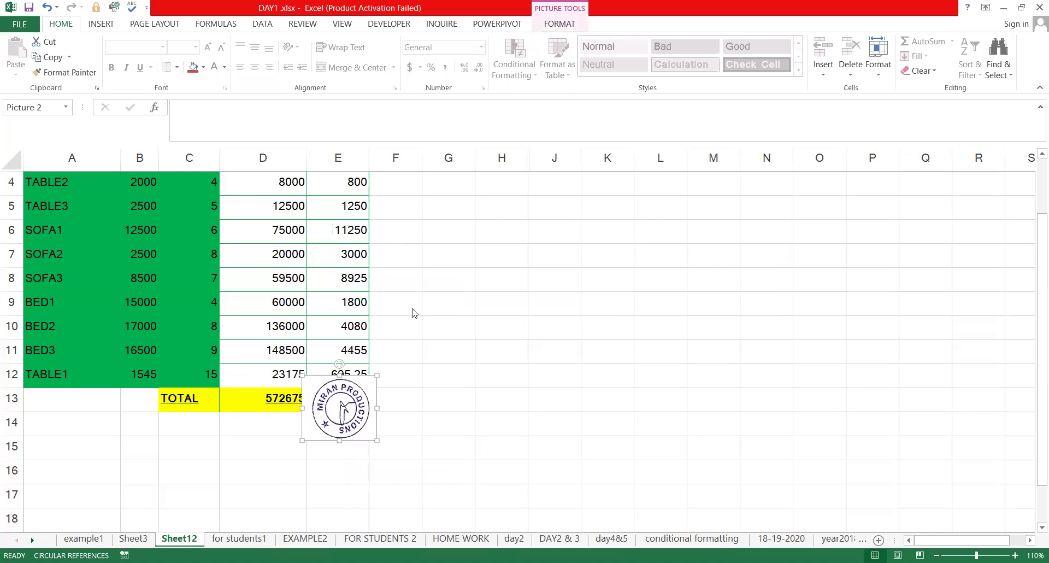
key(shift+F10)
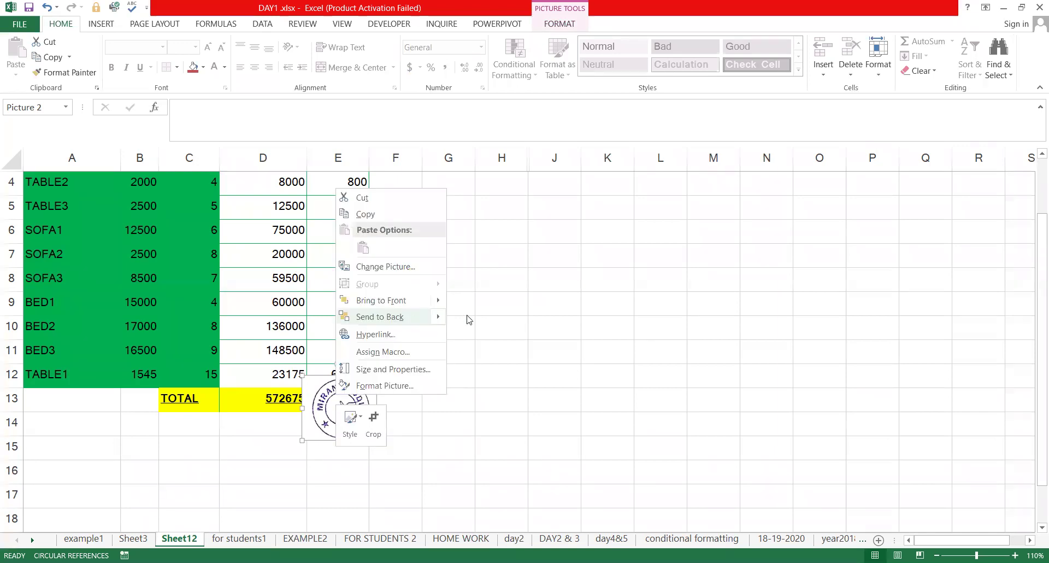
mouse_move(442, 318)
click(490, 318)
Settle the stamp just below the TOTAL row under column E
drag(357, 410, 421, 407)
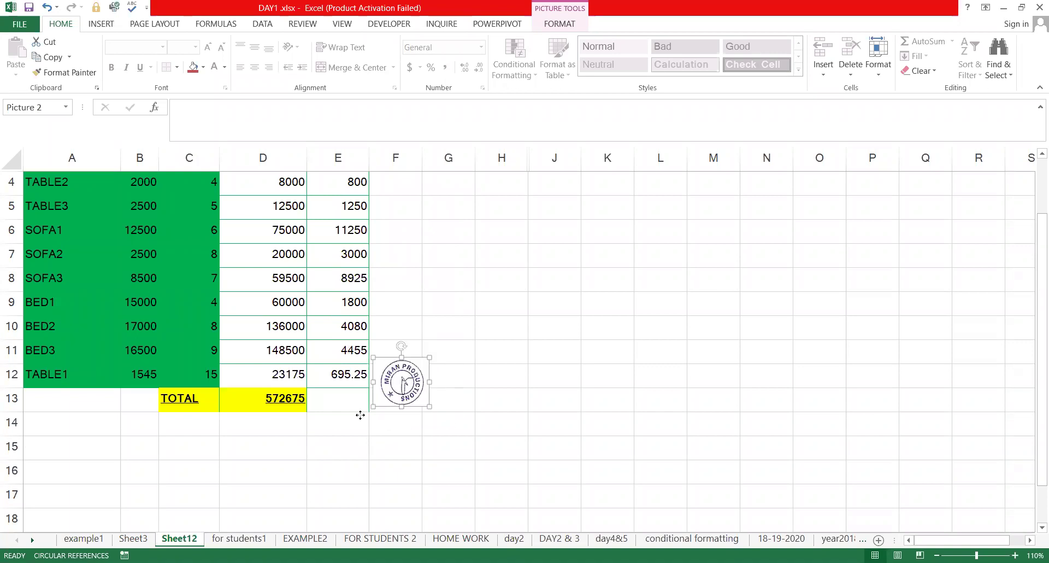
drag(337, 415, 338, 414)
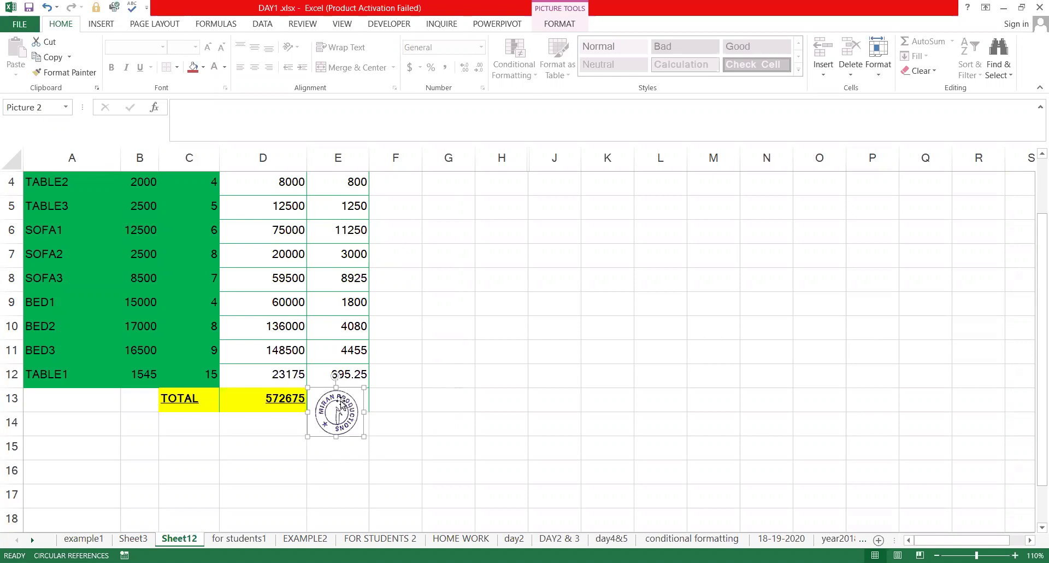
key(Escape)
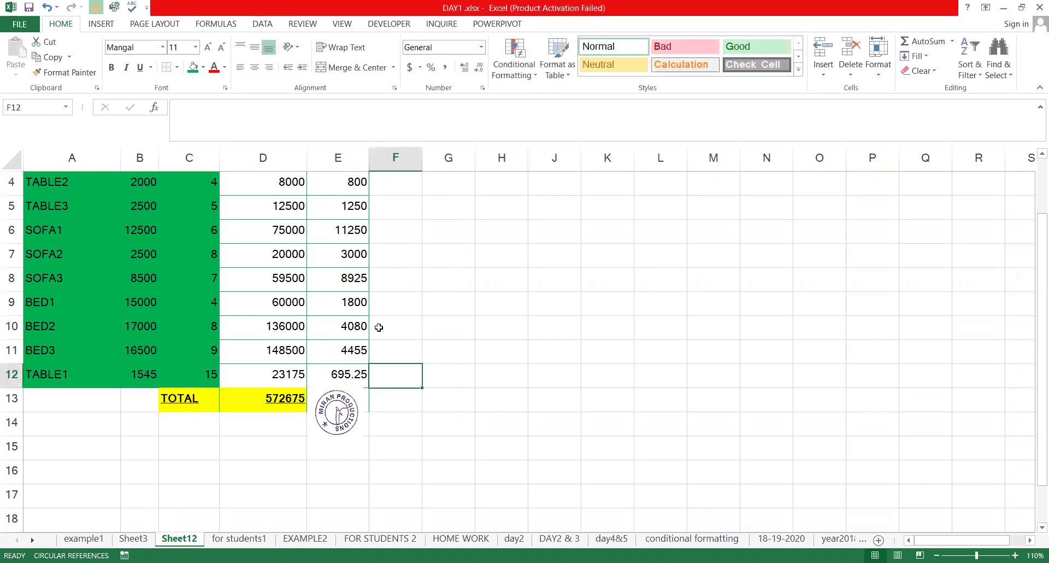
click(337, 413)
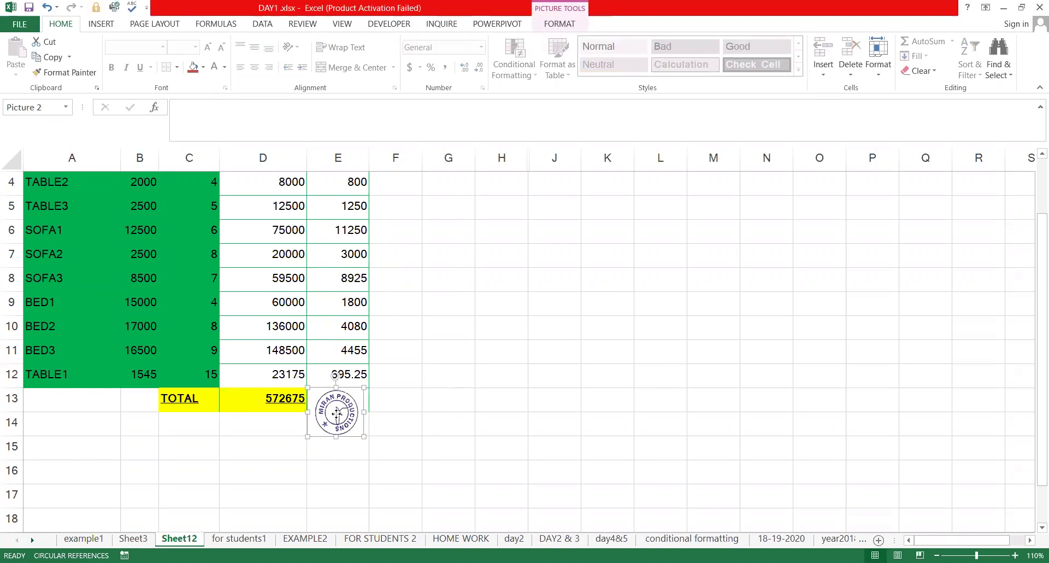
drag(351, 419, 337, 472)
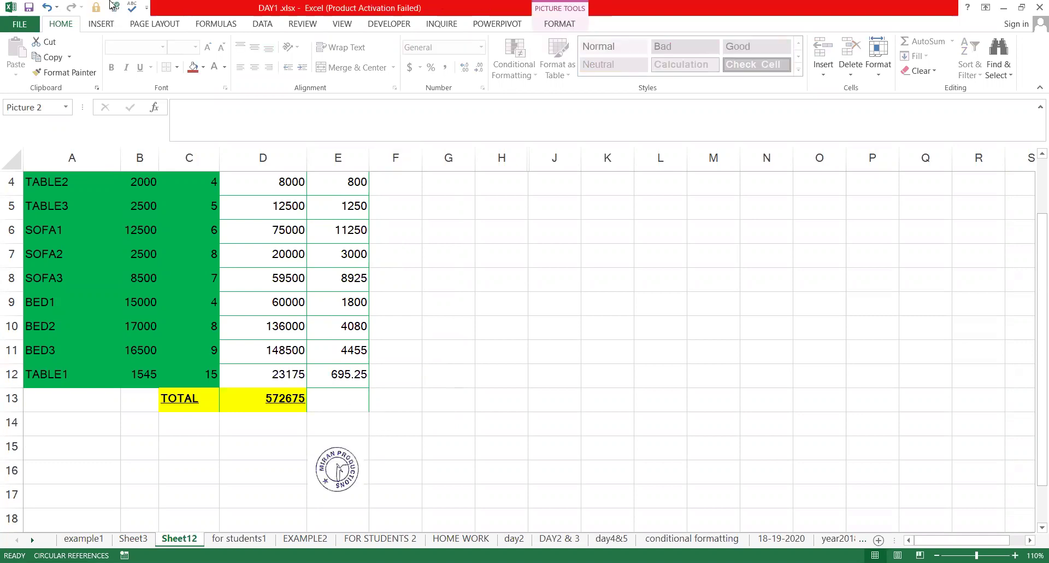
Hide the worksheet gridlines from the View tab
click(338, 23)
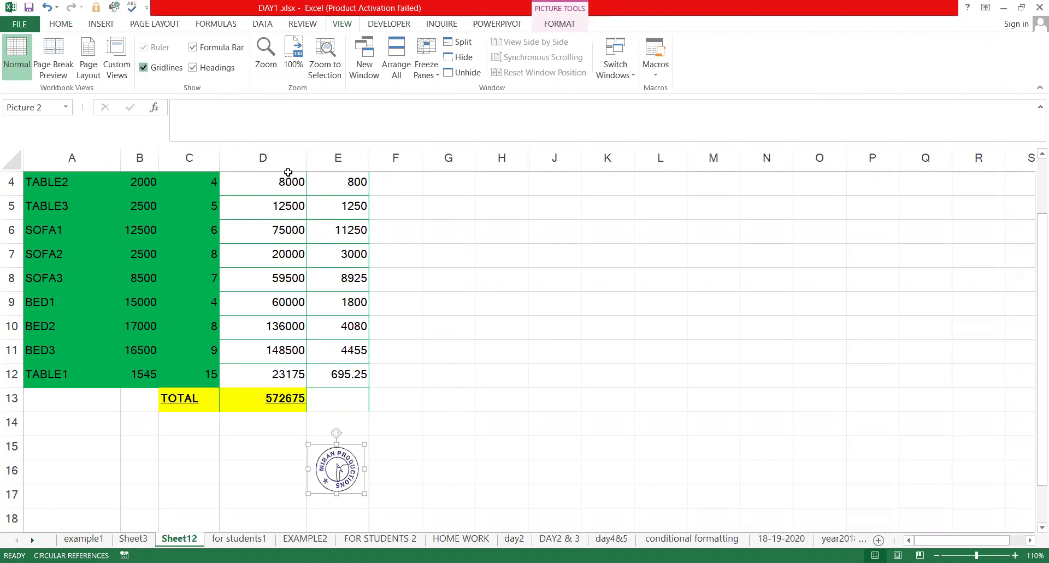
click(144, 67)
scroll(426, 451, up, 1)
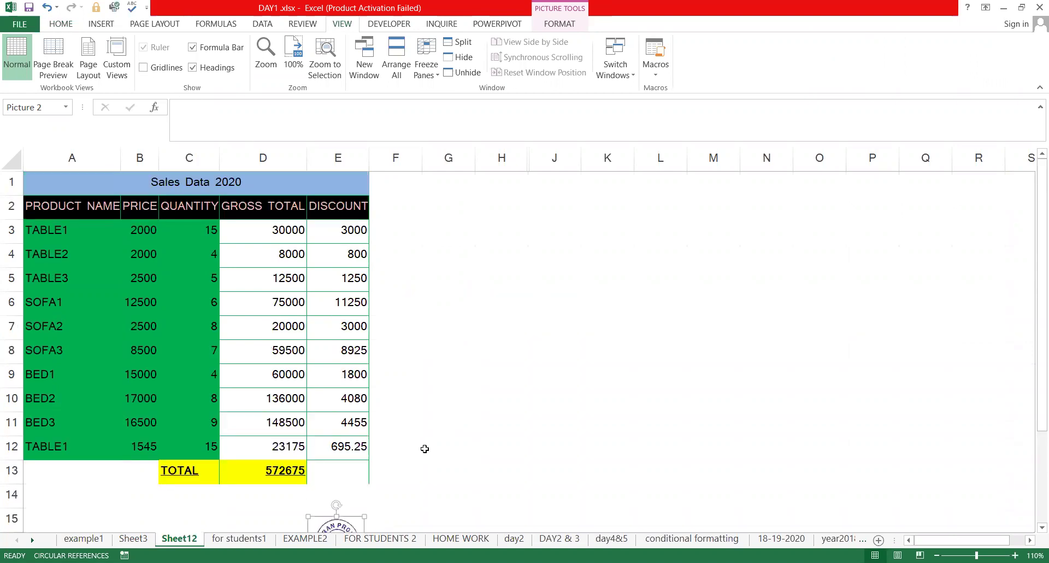
scroll(382, 423, down, 2)
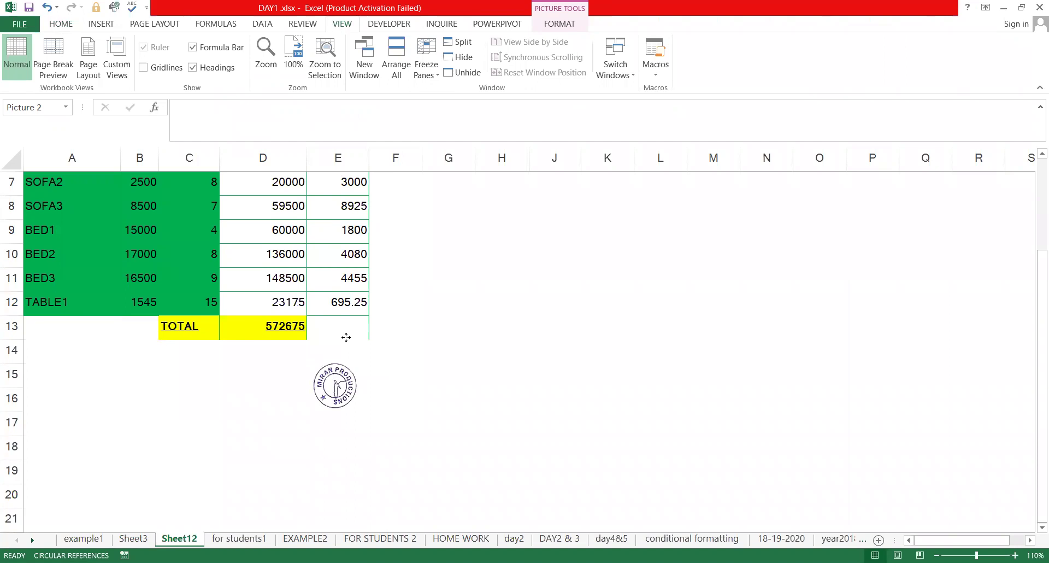
Enlarge the stamp picture by dragging a corner handle
click(360, 368)
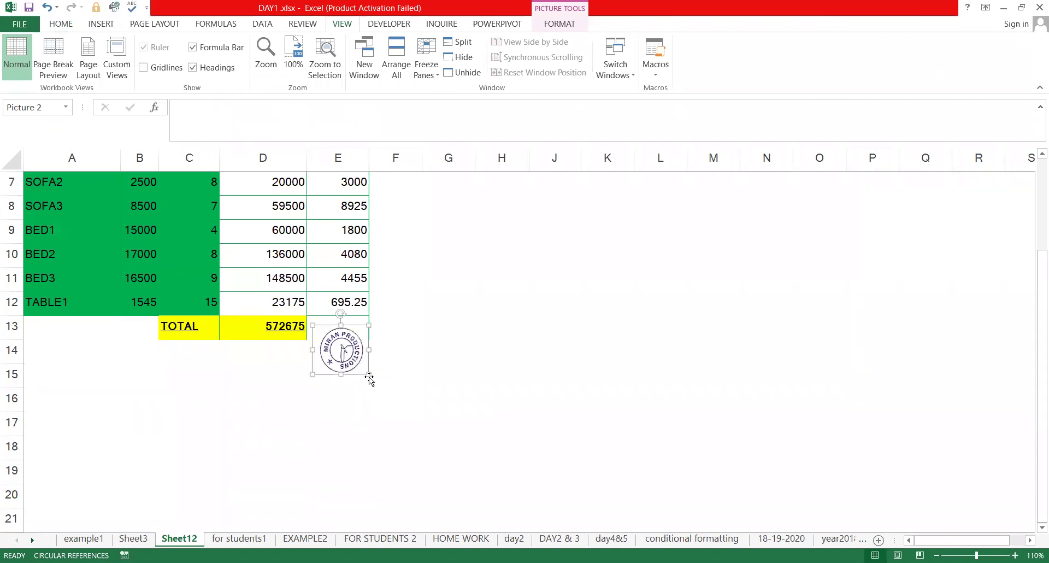
drag(408, 412, 435, 431)
scroll(484, 389, up, 1)
scroll(483, 388, up, 1)
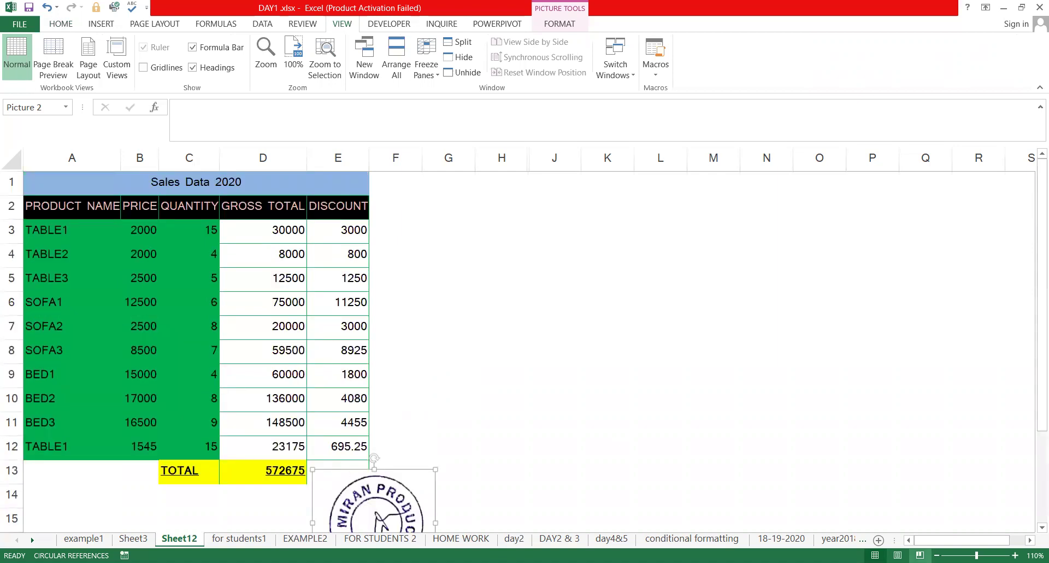
Check Page Break Preview at 80% zoom, return to Normal, and place the stamp beside the table in columns G–H
click(919, 555)
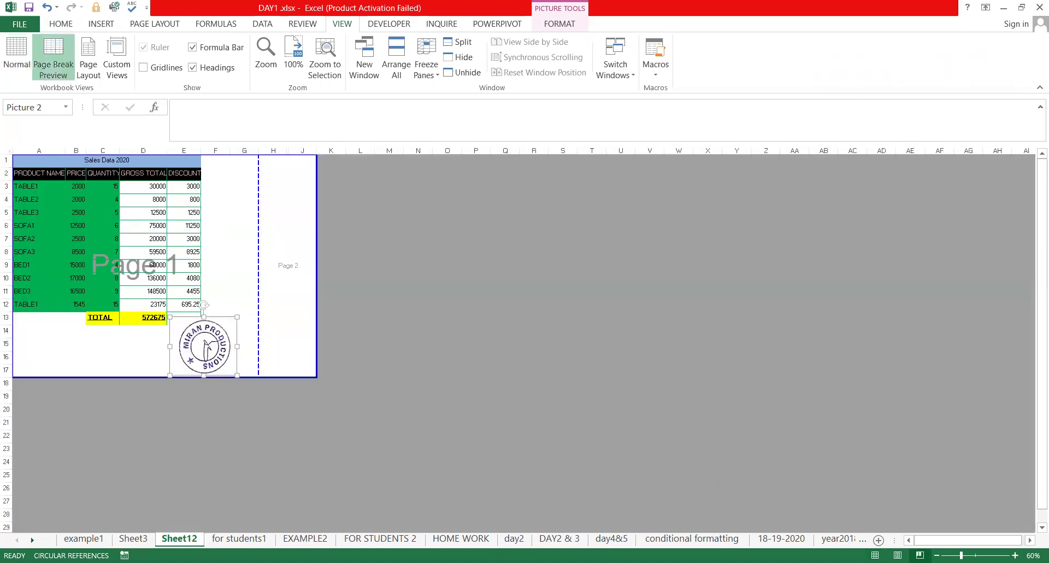
click(1014, 555)
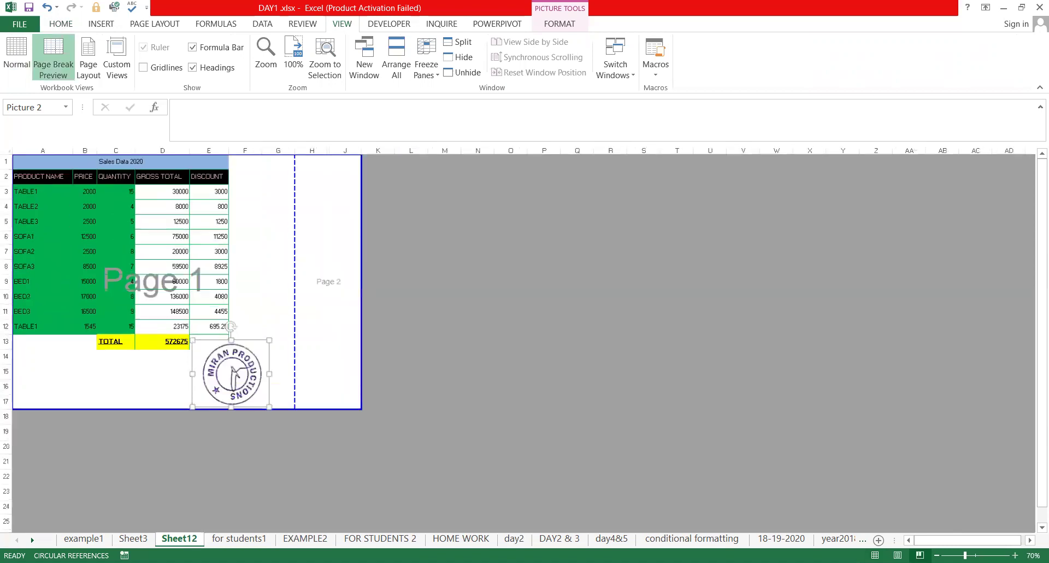
click(1015, 555)
click(875, 555)
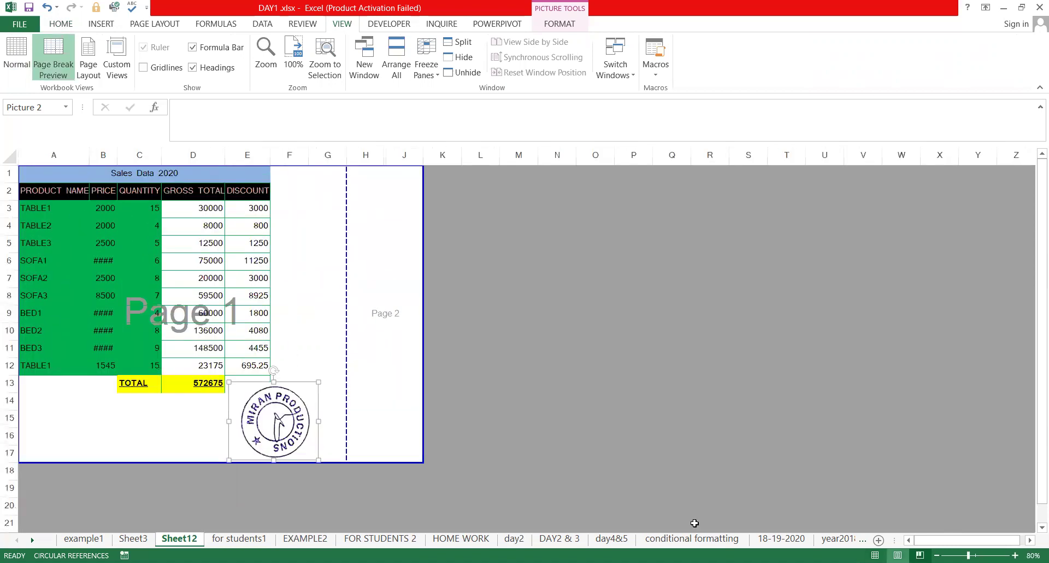
scroll(436, 392, down, 1)
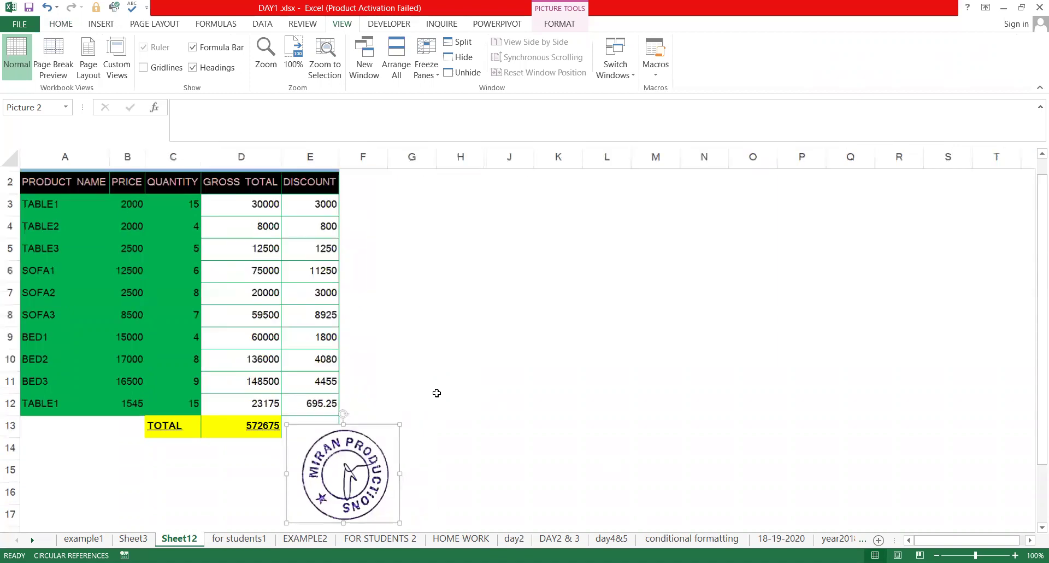
drag(395, 353, 448, 320)
Move the stamp from beside the table down under column A, rows 13–16, and deselect it
click(423, 400)
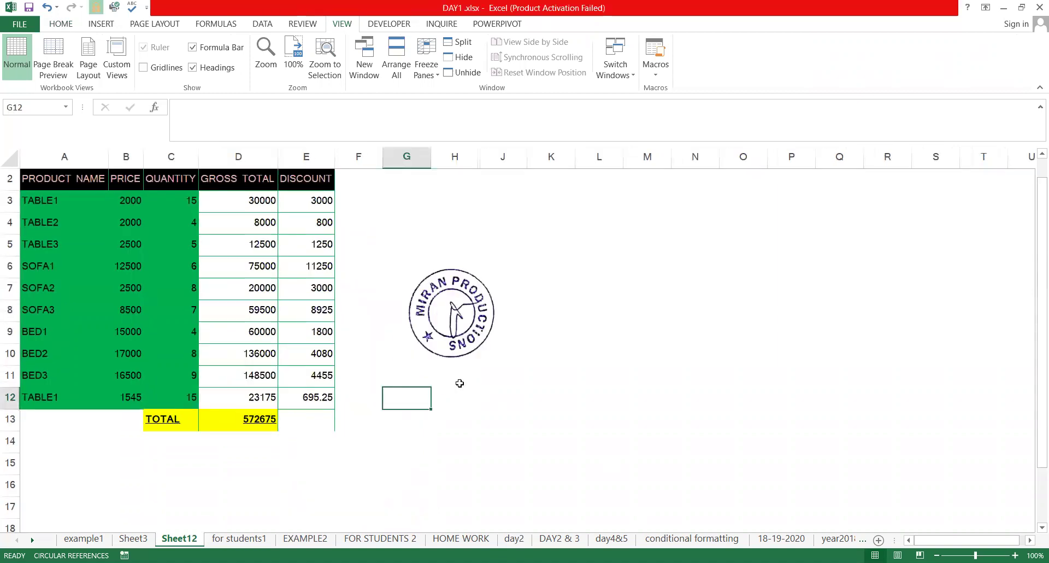
scroll(293, 341, up, 1)
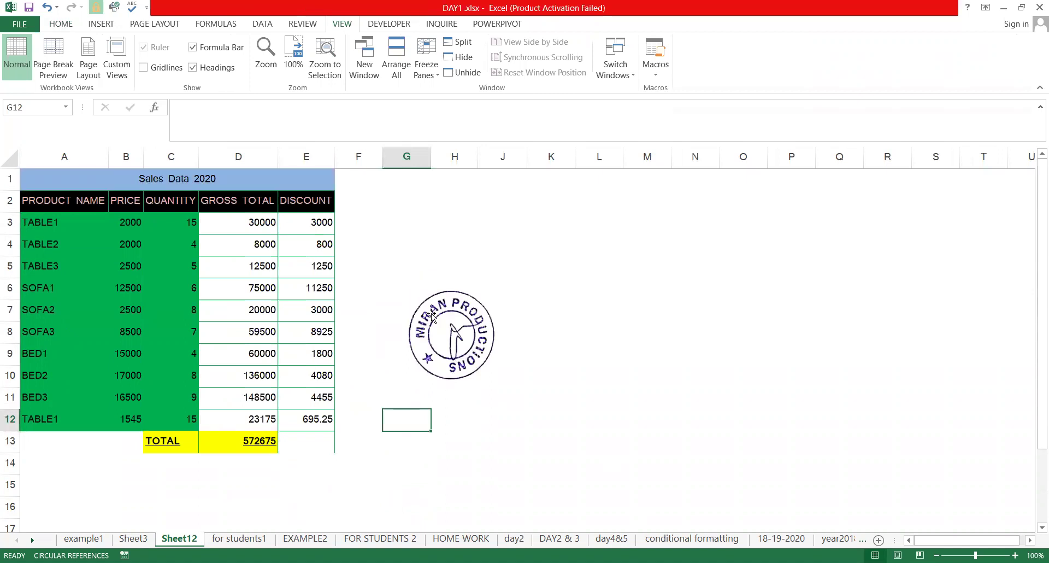
click(402, 323)
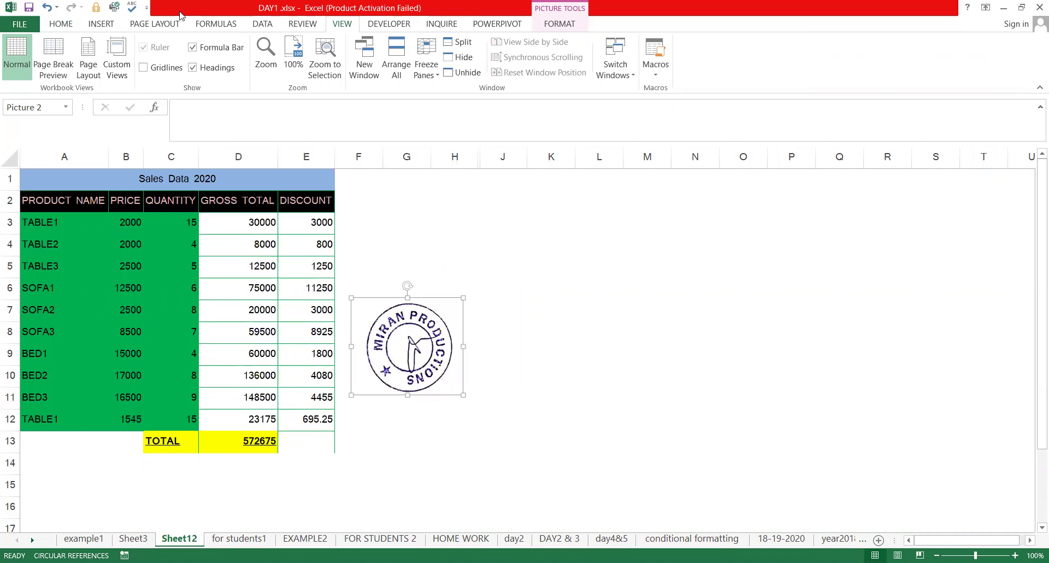
click(103, 26)
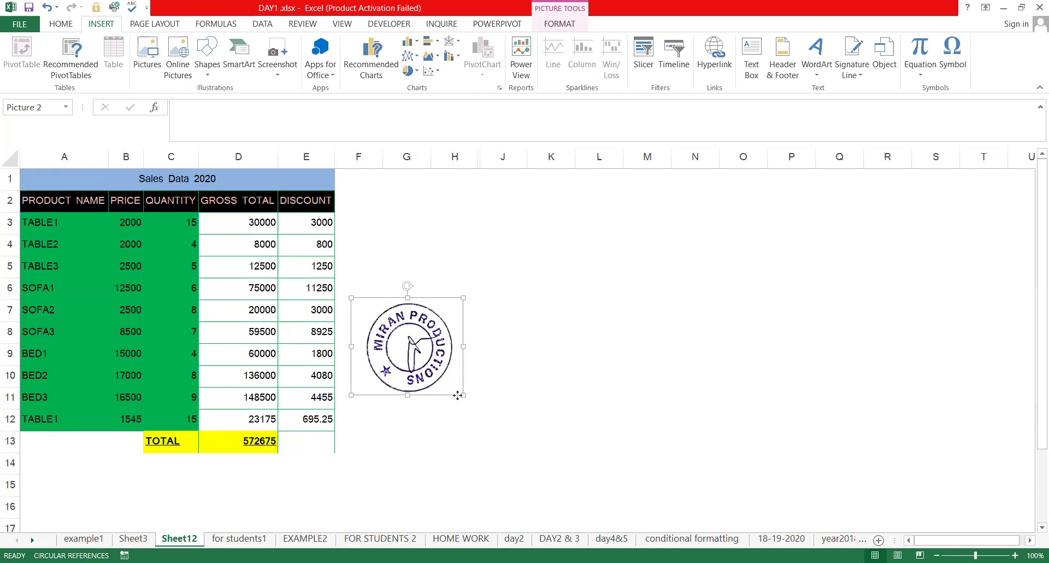
drag(455, 390, 80, 477)
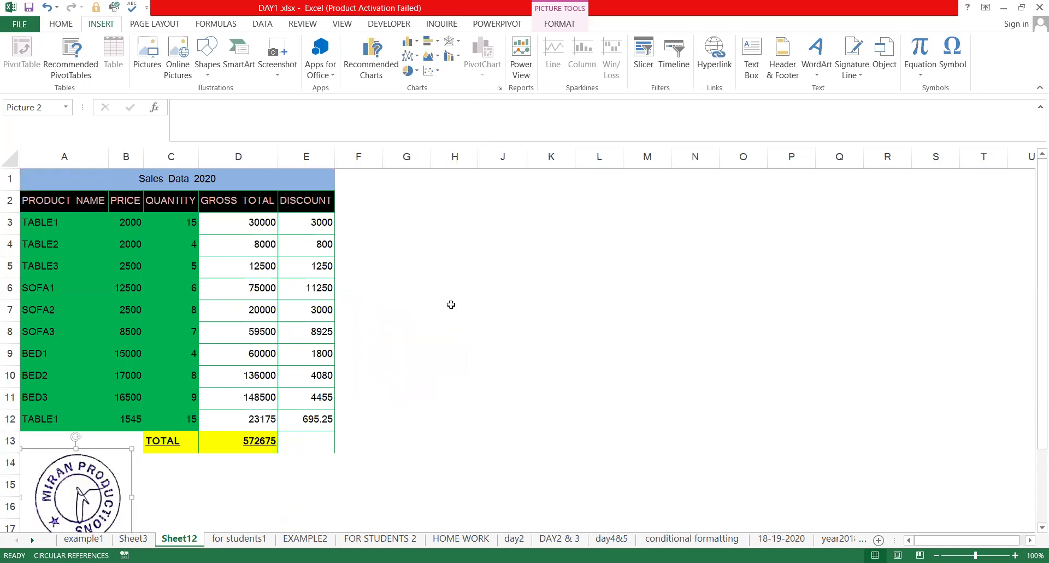
key(Escape)
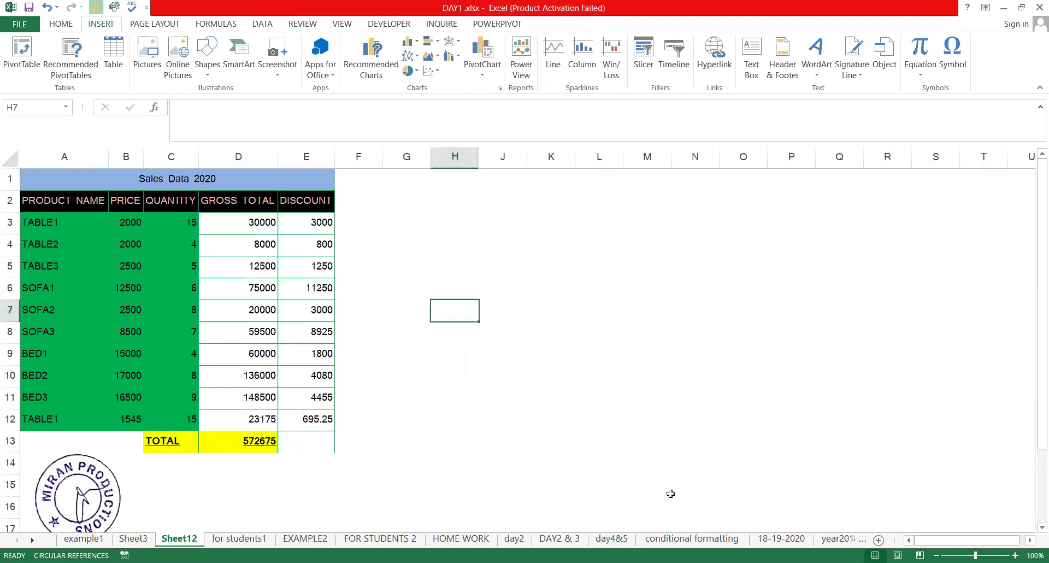
click(437, 352)
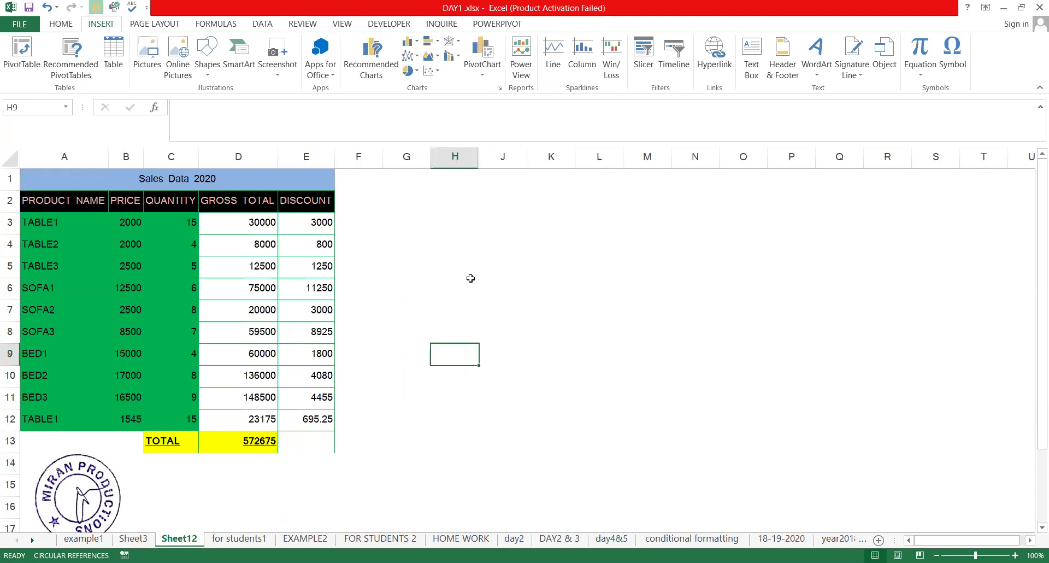
Switch to EXAMPLE2, glance at the neighbouring sheets, and select the clustered column chart
click(305, 538)
key(ctrl+v)
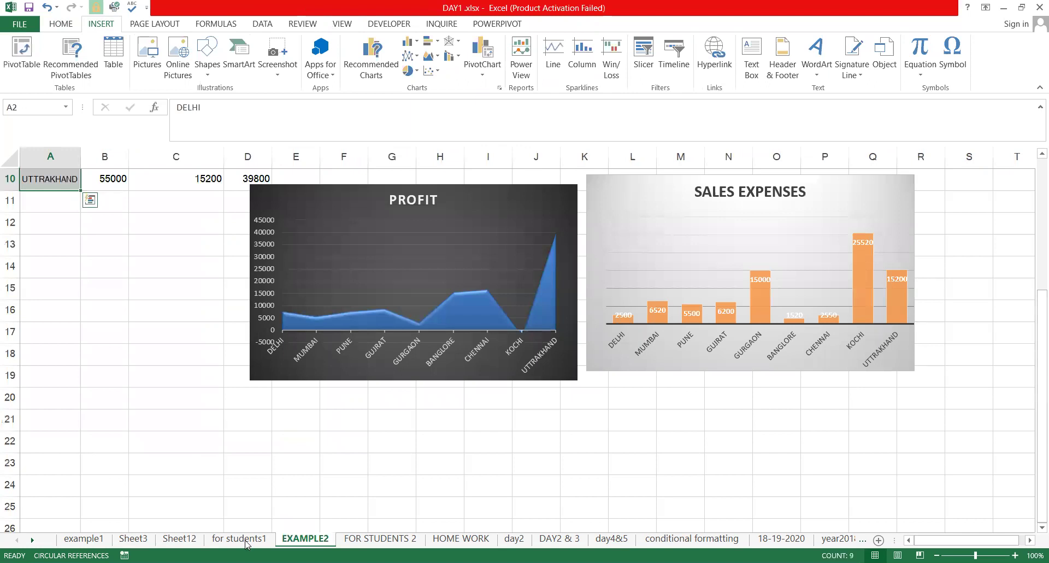
key(ctrl+Page_Up)
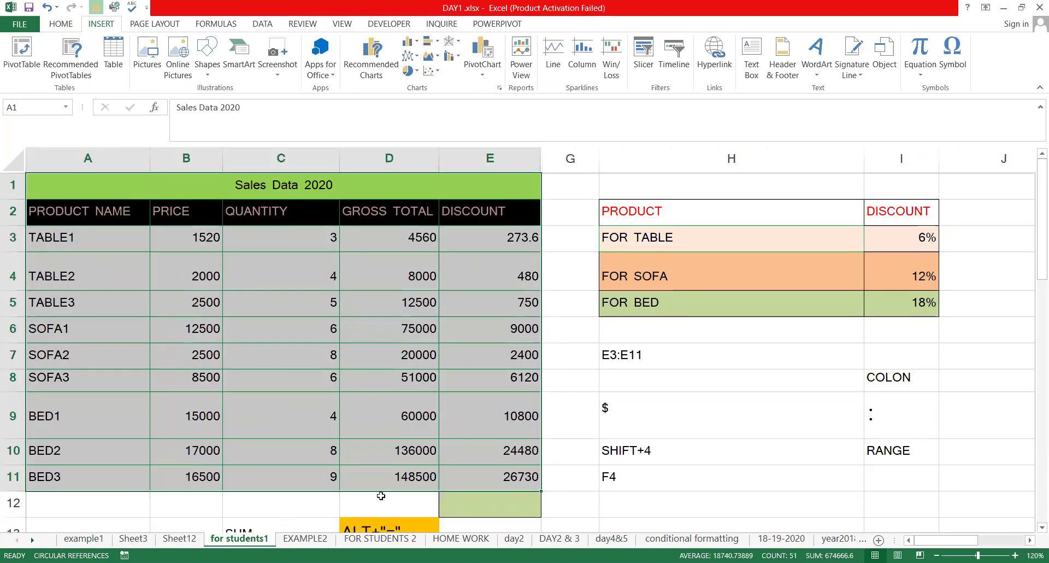
key(ctrl+Page_Down)
key(ctrl+Page_Down)
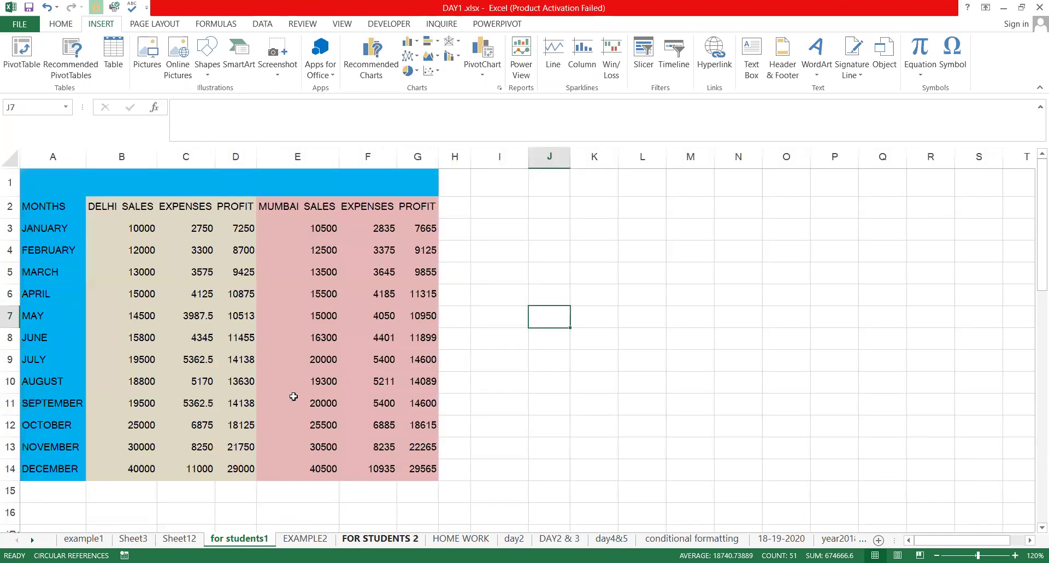
click(304, 539)
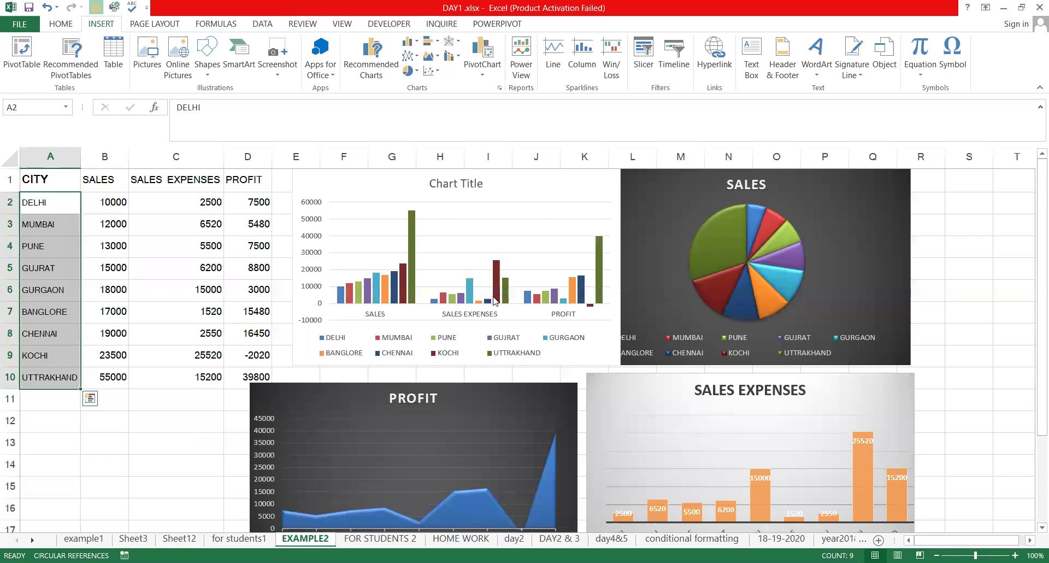
click(495, 298)
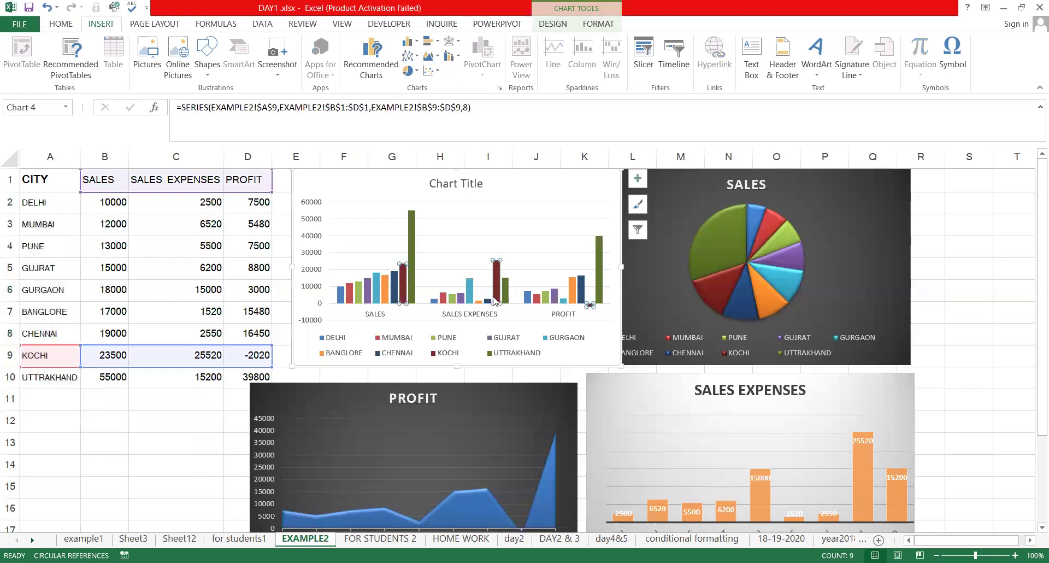
click(579, 202)
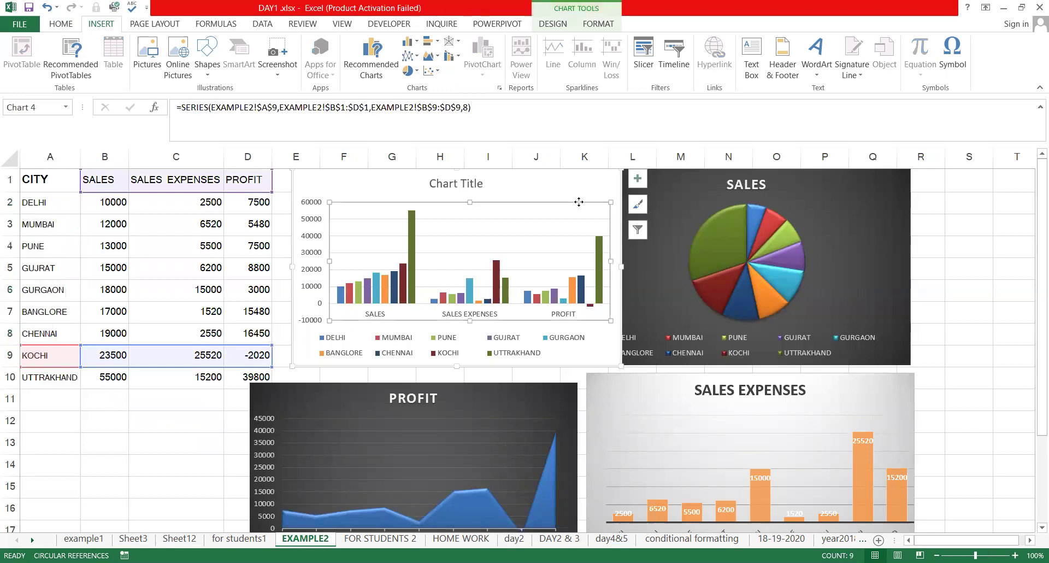
click(391, 175)
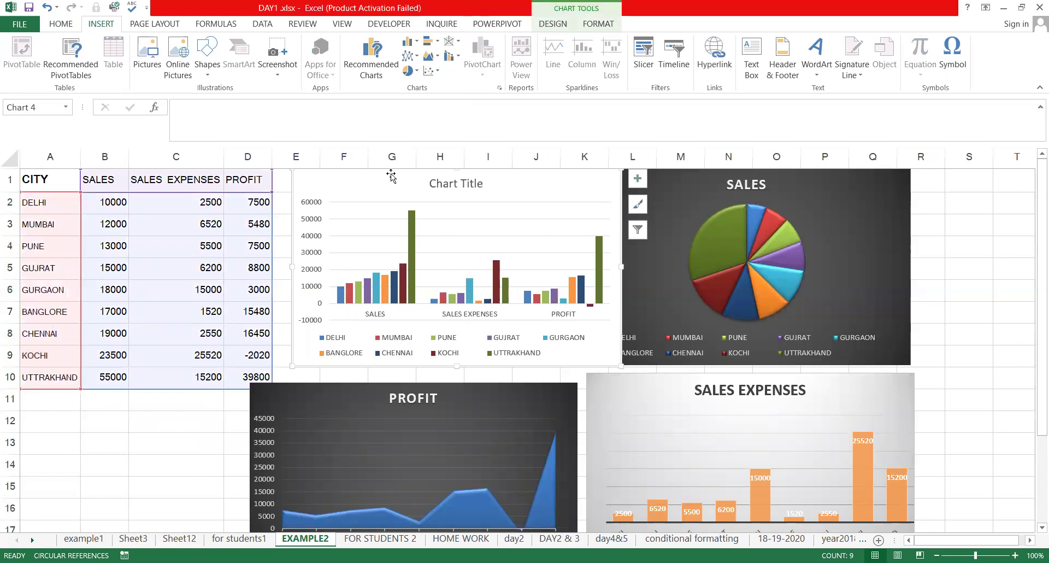
Delete the clustered column, SALES pie, PROFIT area and SALES EXPENSES charts
key(Delete)
click(634, 196)
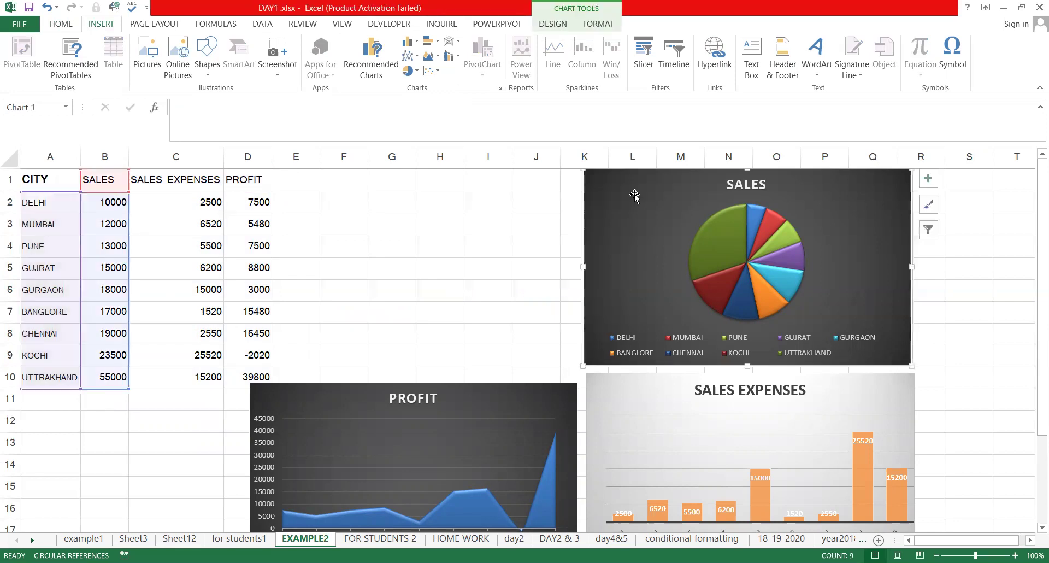
key(Delete)
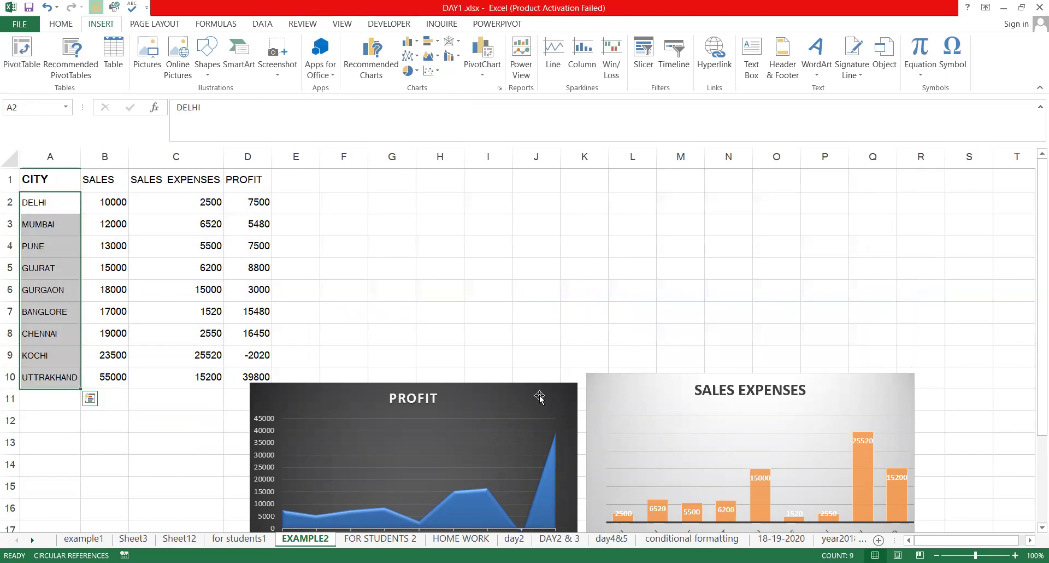
click(539, 395)
key(Delete)
click(591, 401)
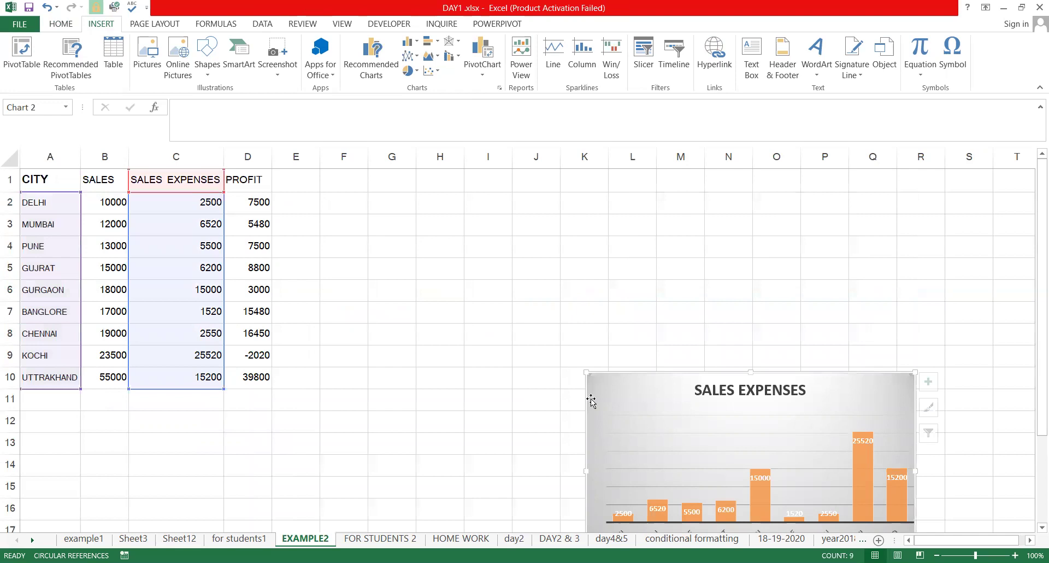
key(Delete)
click(416, 363)
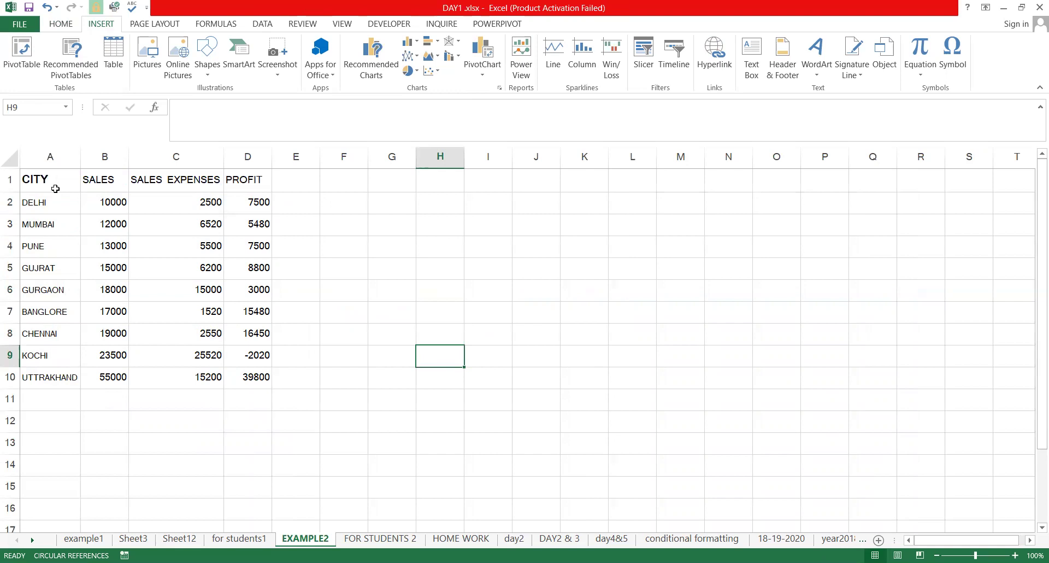
Select the CITY and SALES data A1:B10 after several trial selections
drag(50, 180, 52, 400)
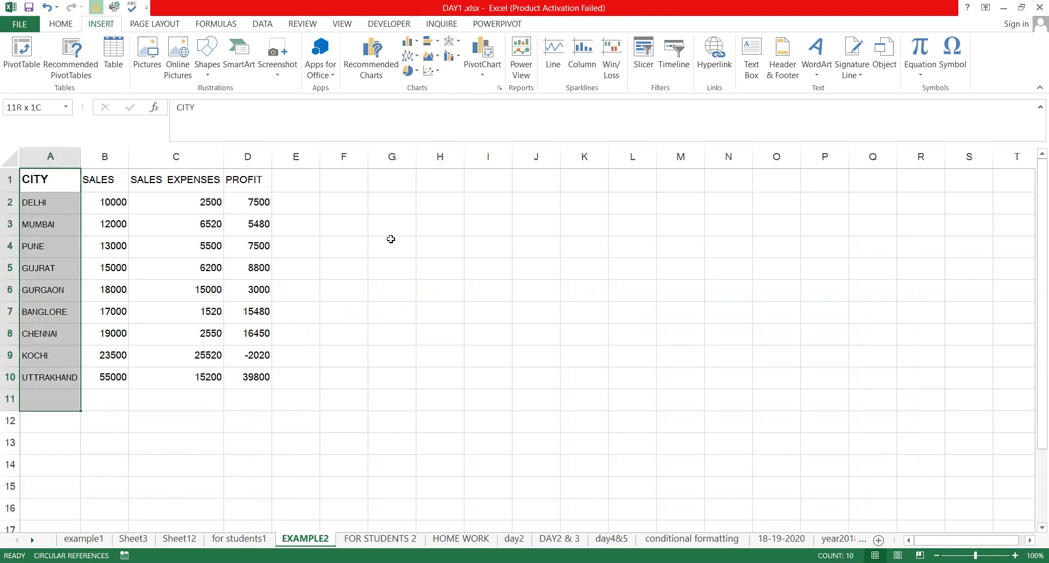
click(440, 223)
click(42, 313)
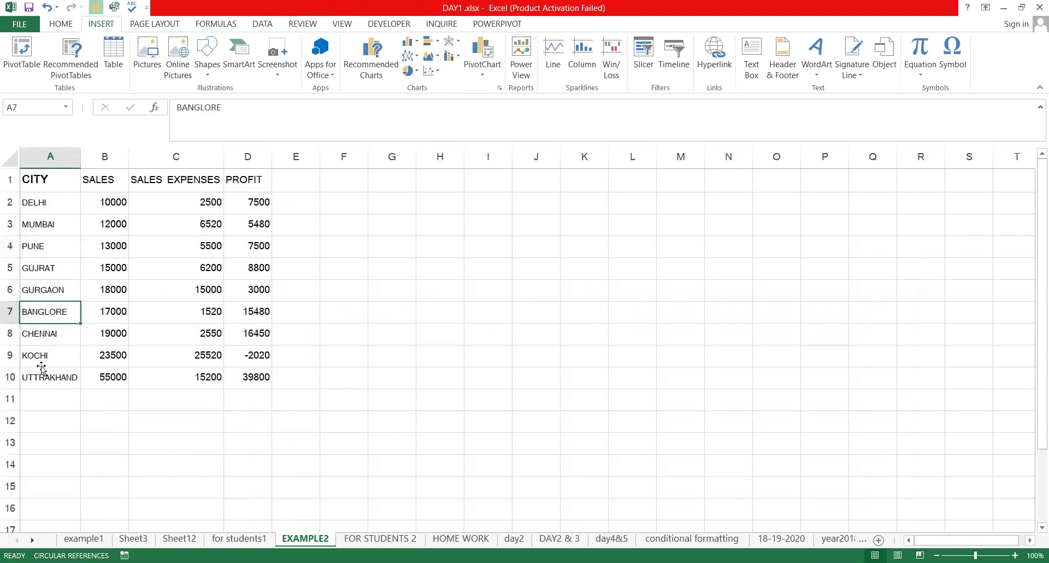
click(57, 388)
drag(116, 184, 125, 380)
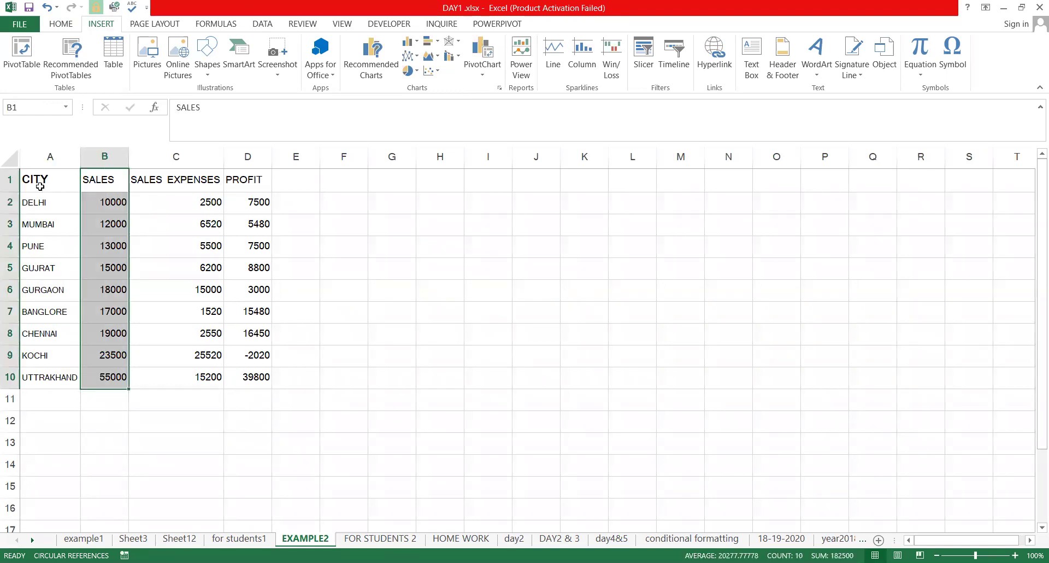
drag(49, 179, 100, 372)
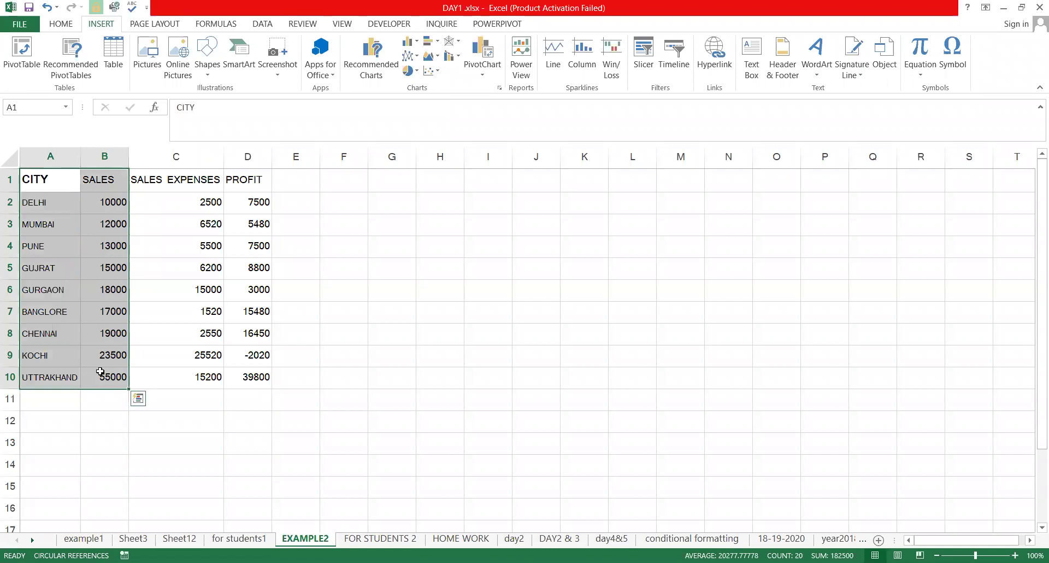
click(218, 200)
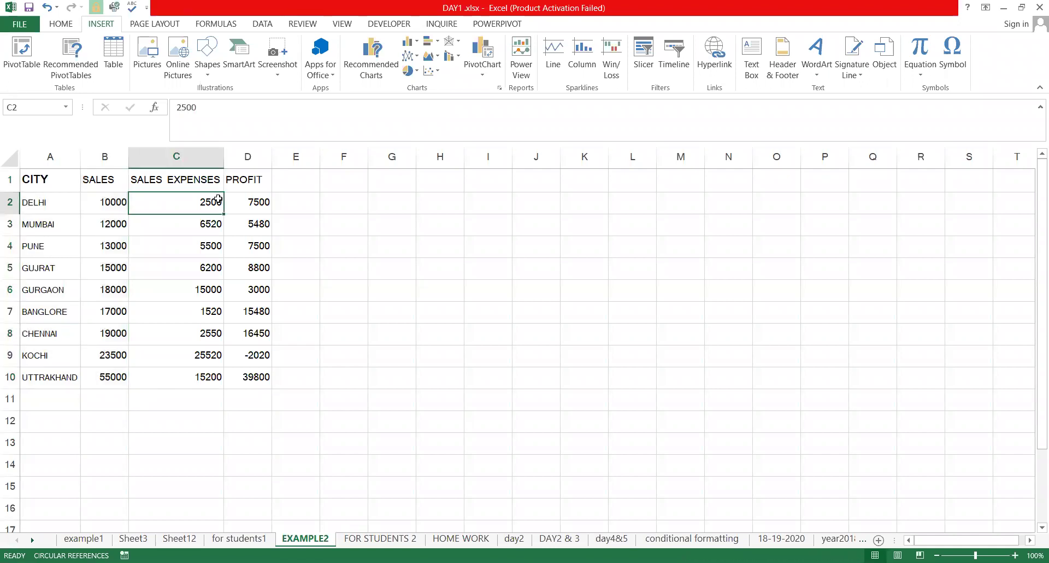
click(394, 216)
key(ctrl+Home)
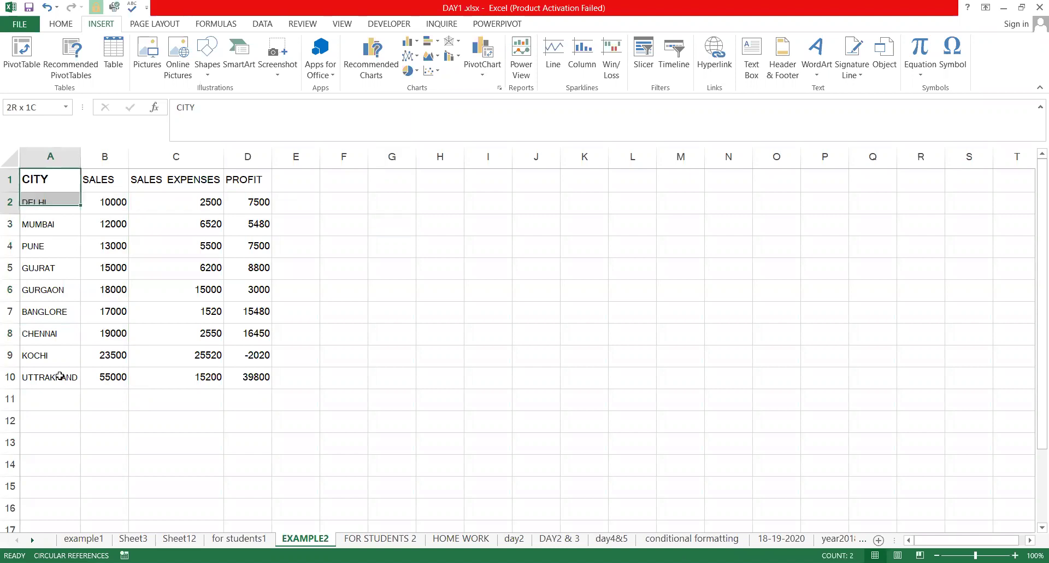
key(ctrl+shift+Down)
drag(104, 180, 104, 289)
drag(49, 188, 95, 374)
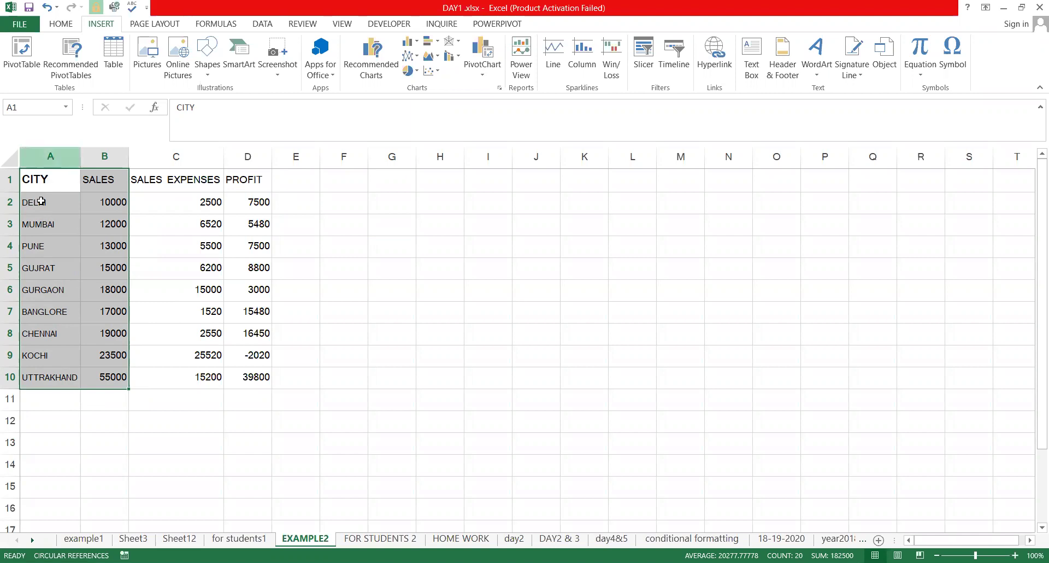
Check the GUJRAT cells A5 and B5, then reselect the CITY and SALES columns as chart data
key(Down)
click(53, 267)
click(103, 203)
key(Down)
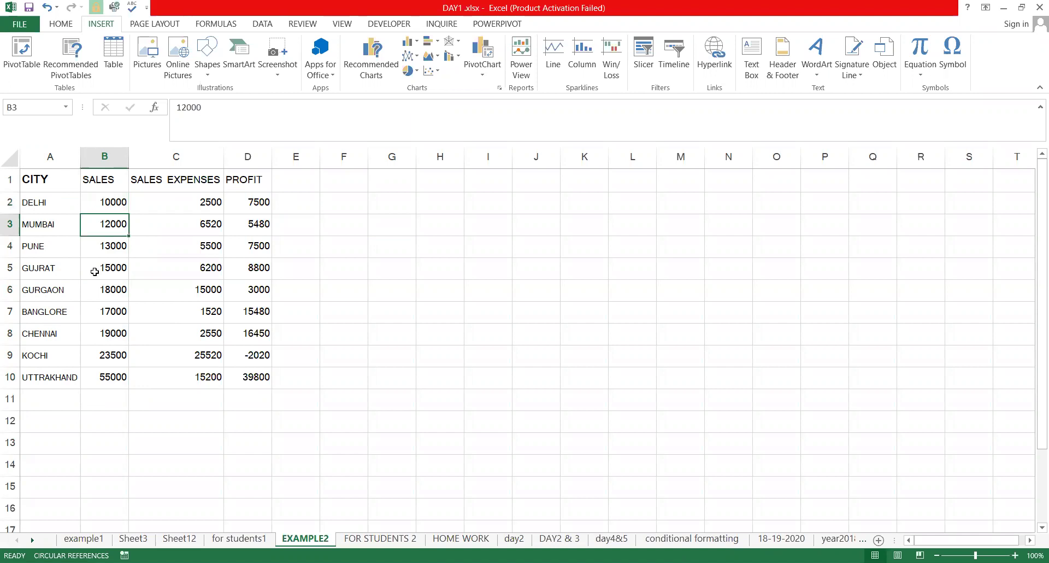
click(112, 268)
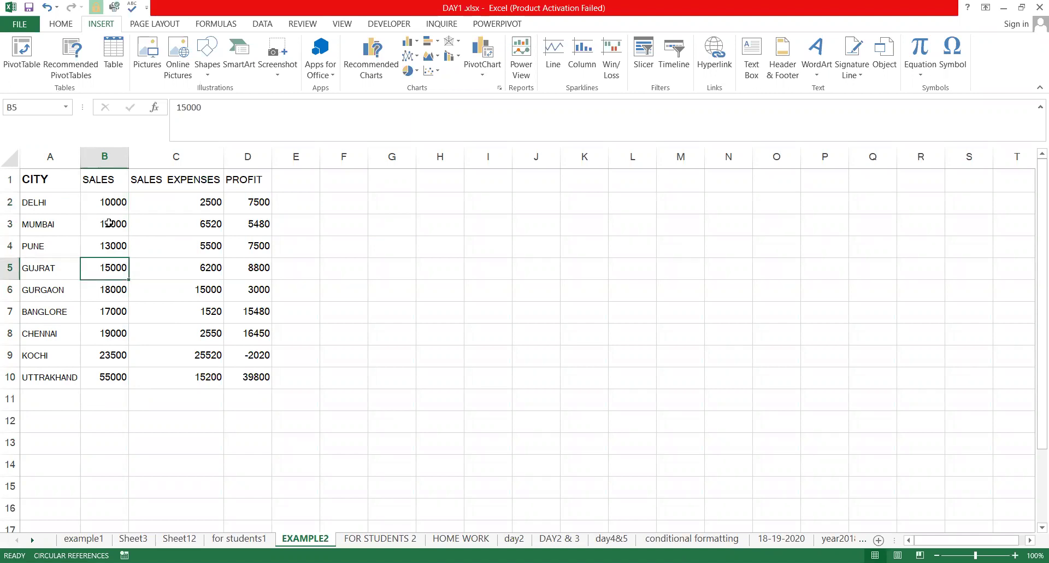
drag(528, 192, 744, 394)
drag(55, 185, 105, 382)
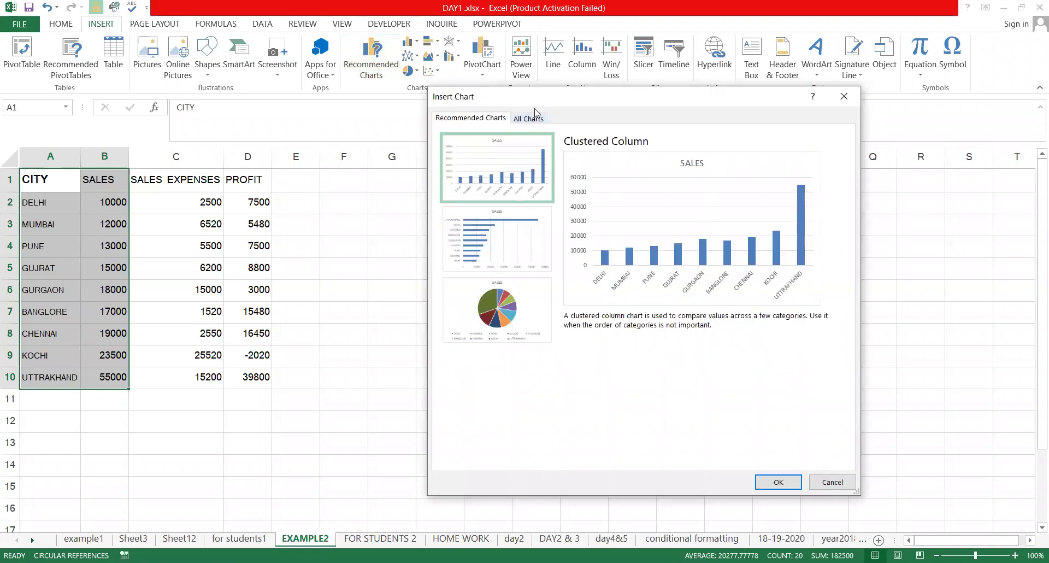
From All Charts, insert the Column type's Clustered Column variant with one series per city
click(529, 118)
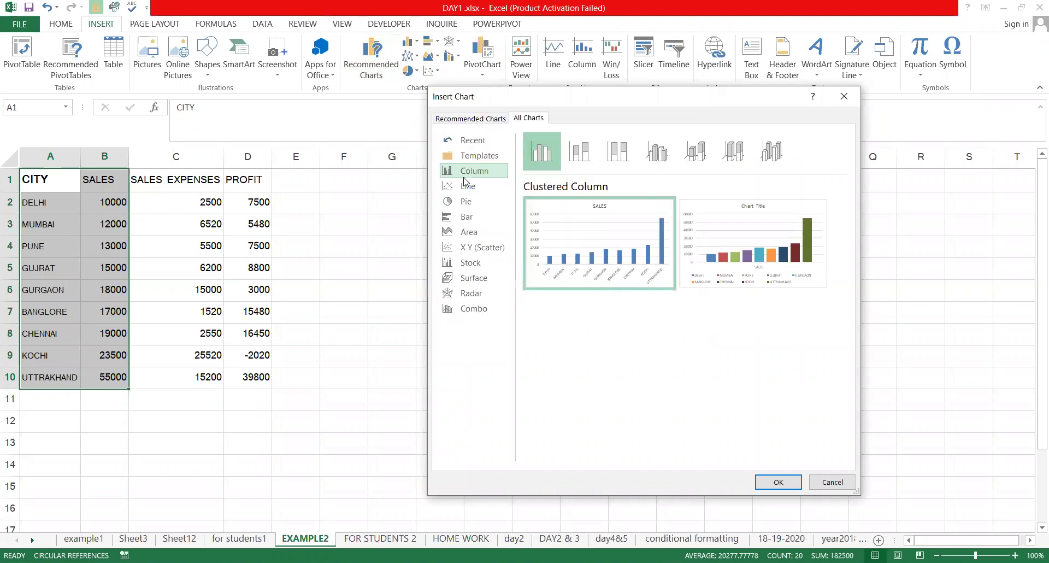
click(465, 201)
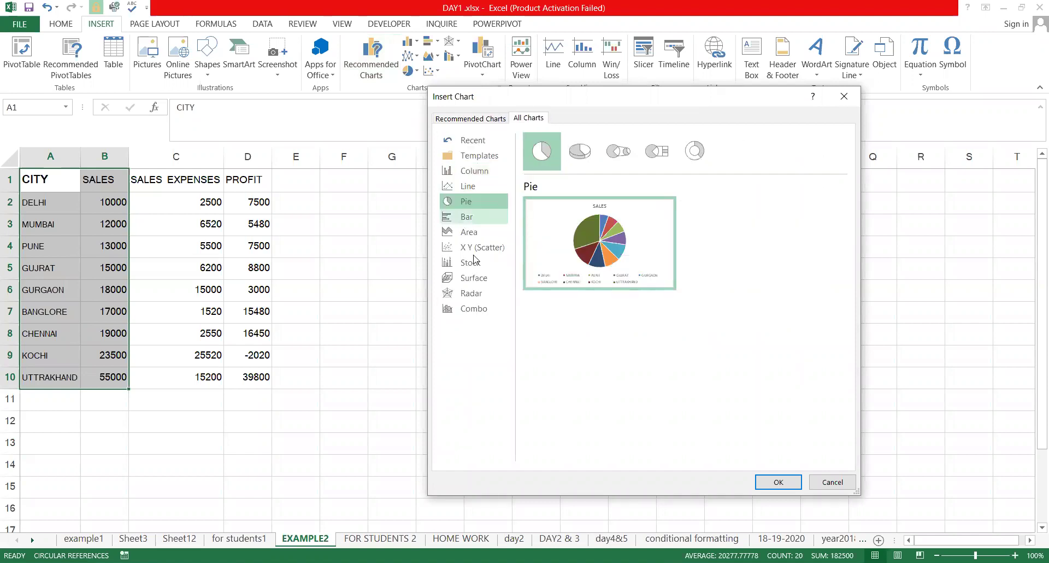
click(478, 292)
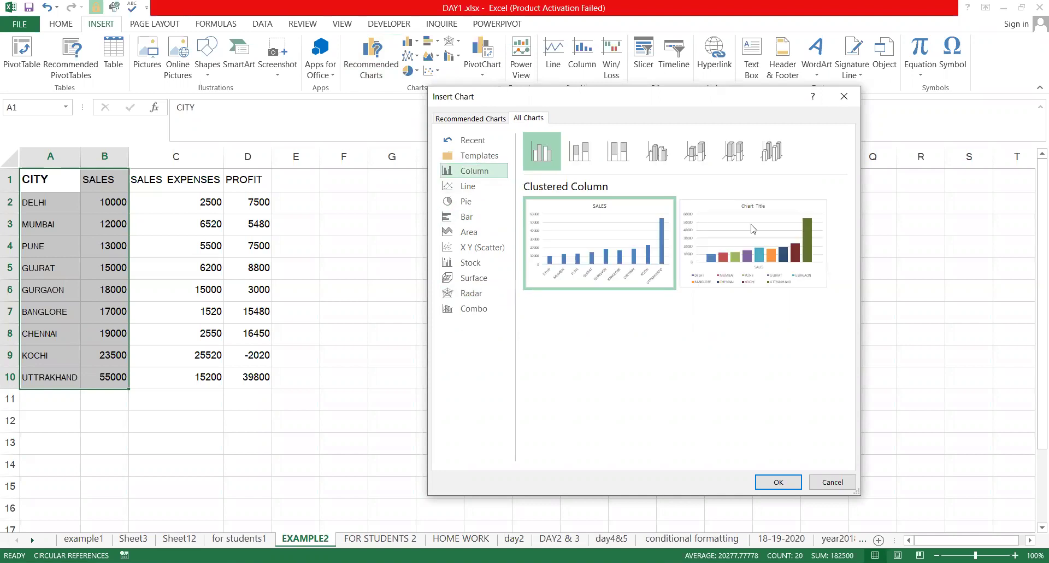
mouse_move(751, 244)
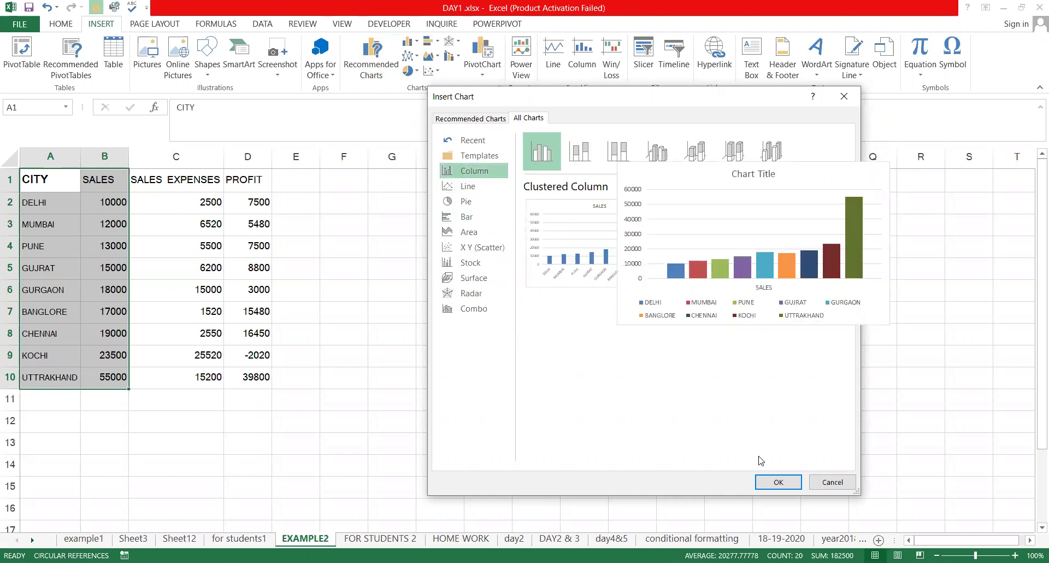
click(768, 479)
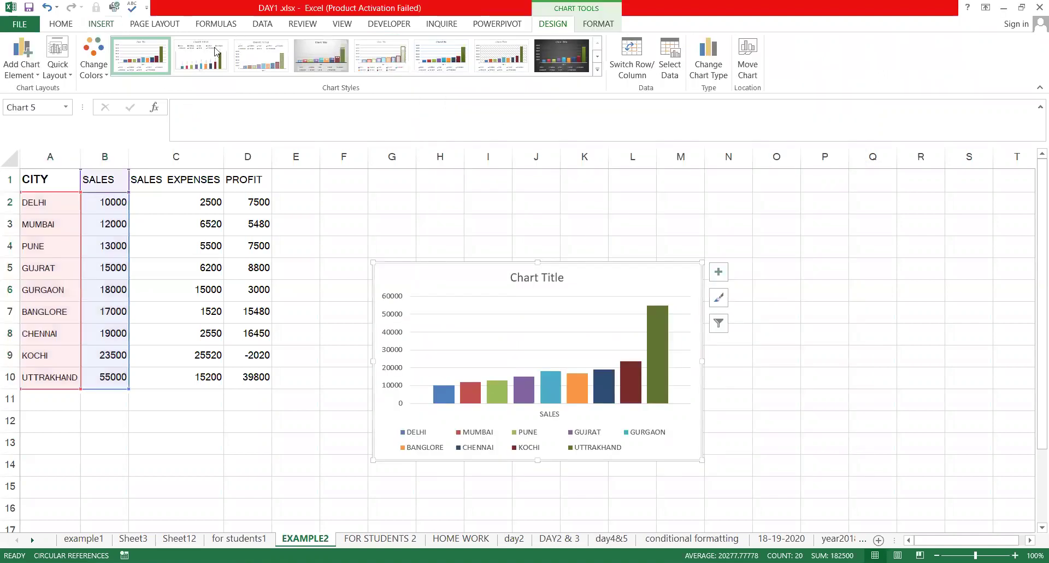
Apply the dark chart style with bar value labels and move the chart beside the data
click(320, 58)
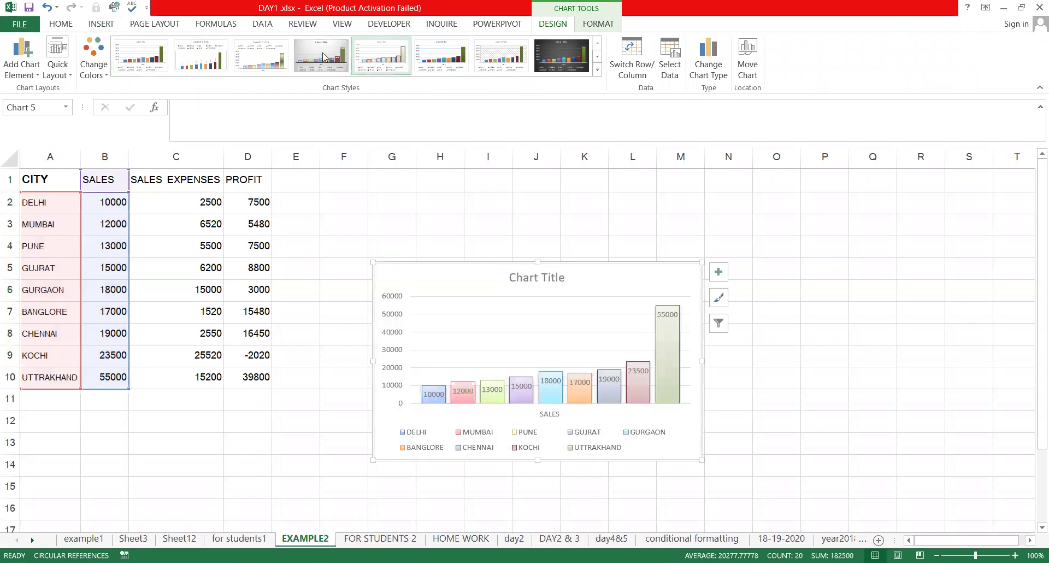
click(559, 58)
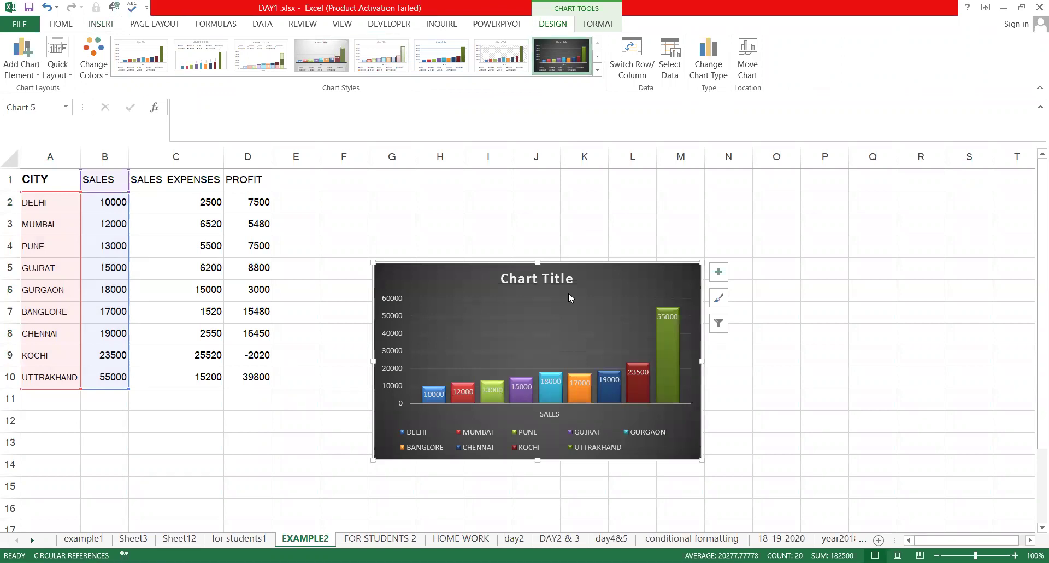
drag(519, 287, 430, 222)
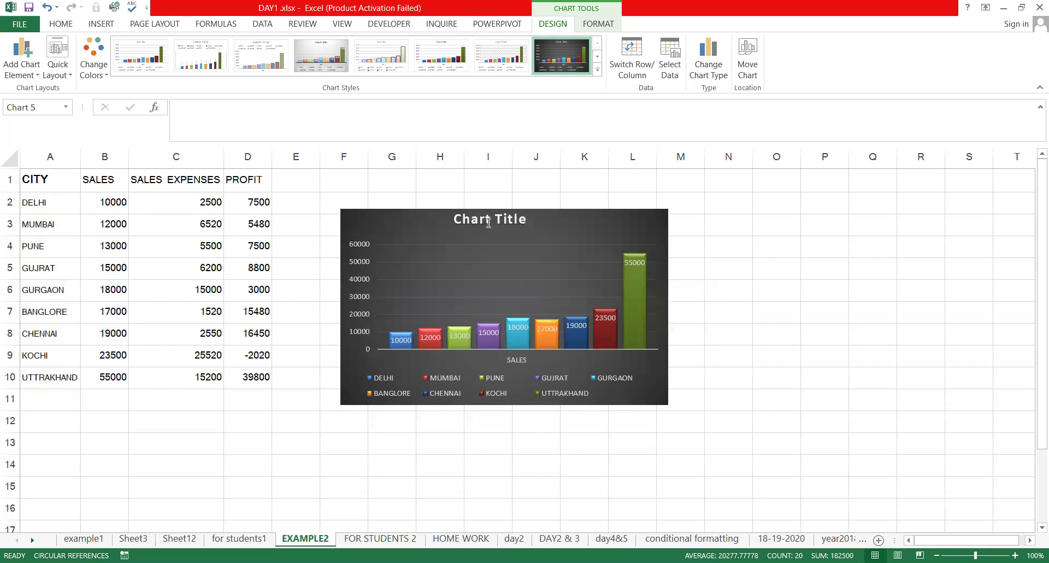
Replace the placeholder chart title with 'CITY WISE SALE'
drag(522, 221, 448, 223)
key(Delete)
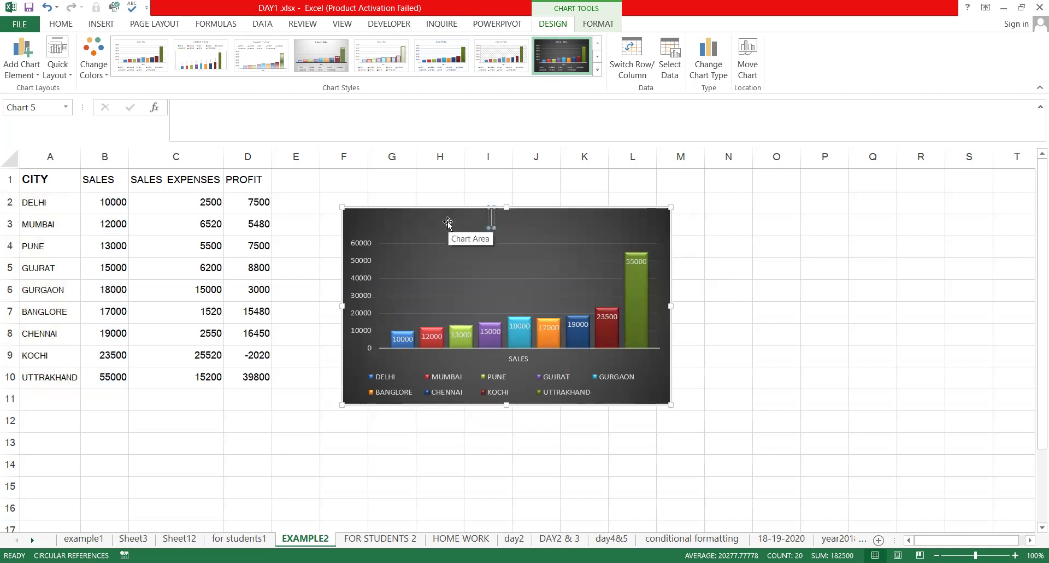
text(CITY WISW)
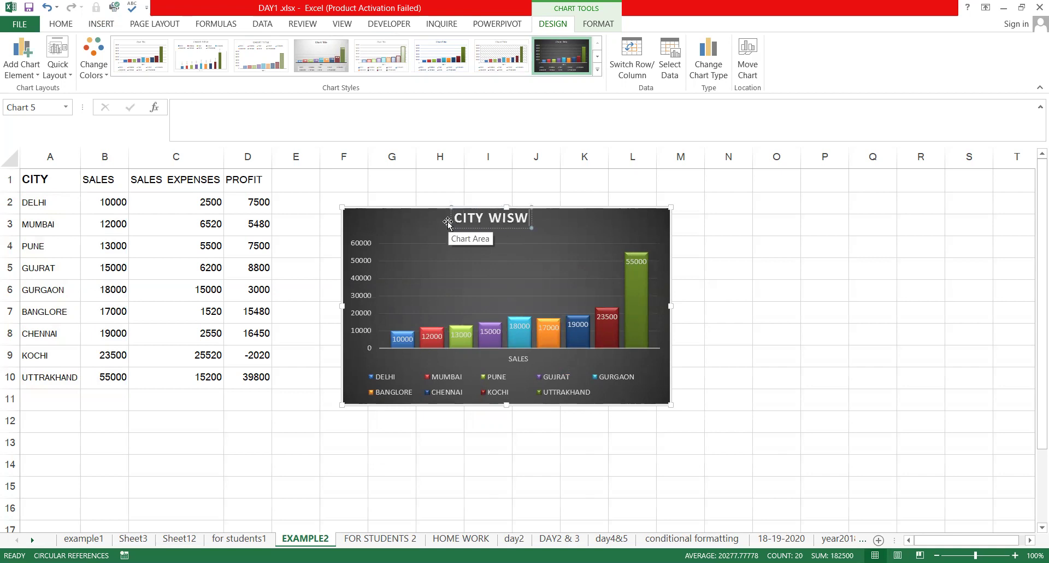
key(BackSpace)
text(E SALE)
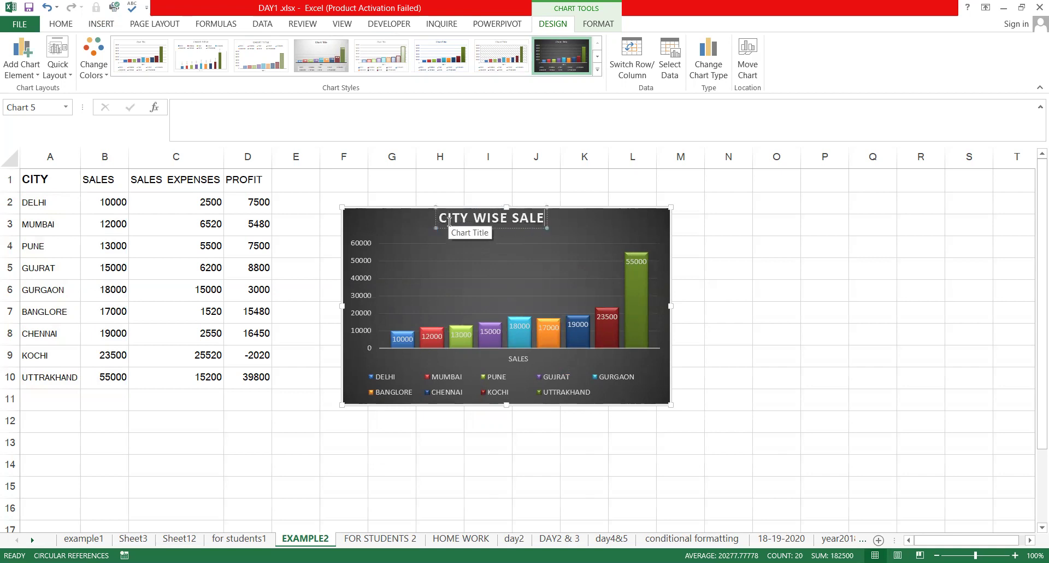
key(Return)
key(Escape)
key(Escape)
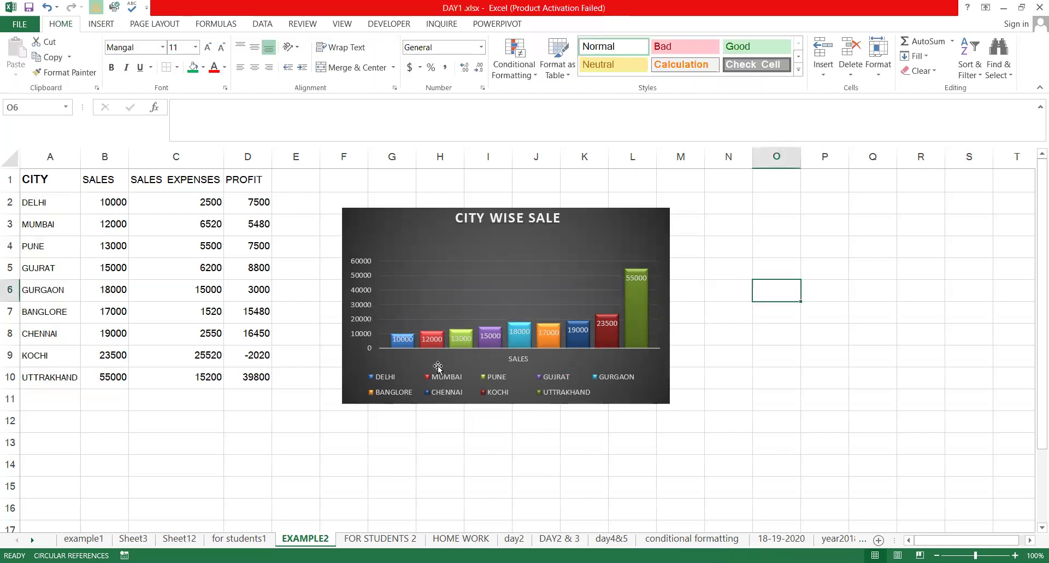
In Chart Filters, clear Select All and tick only the MUMBAI and PUNE city series
click(404, 341)
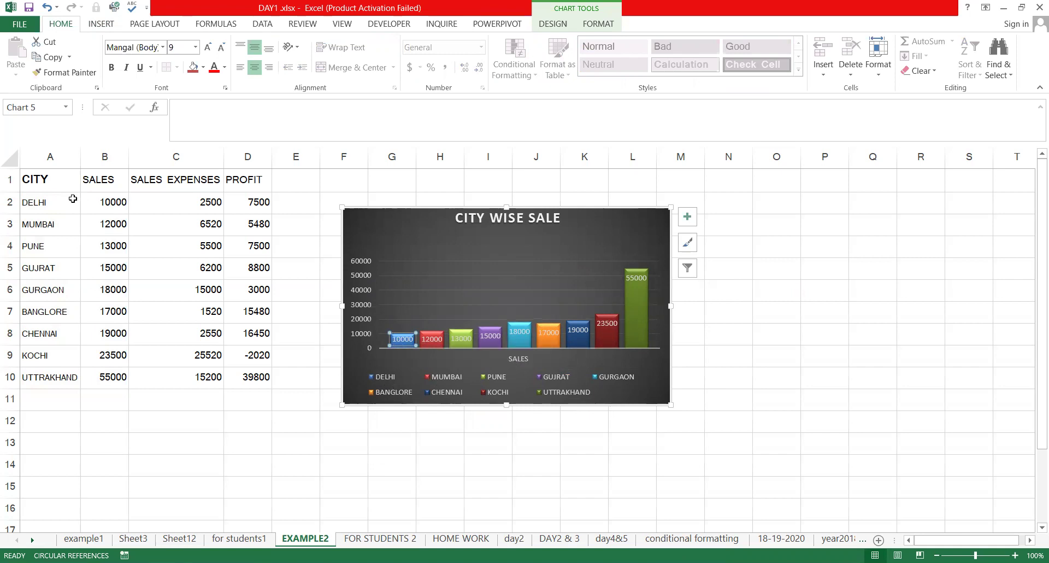
key(Escape)
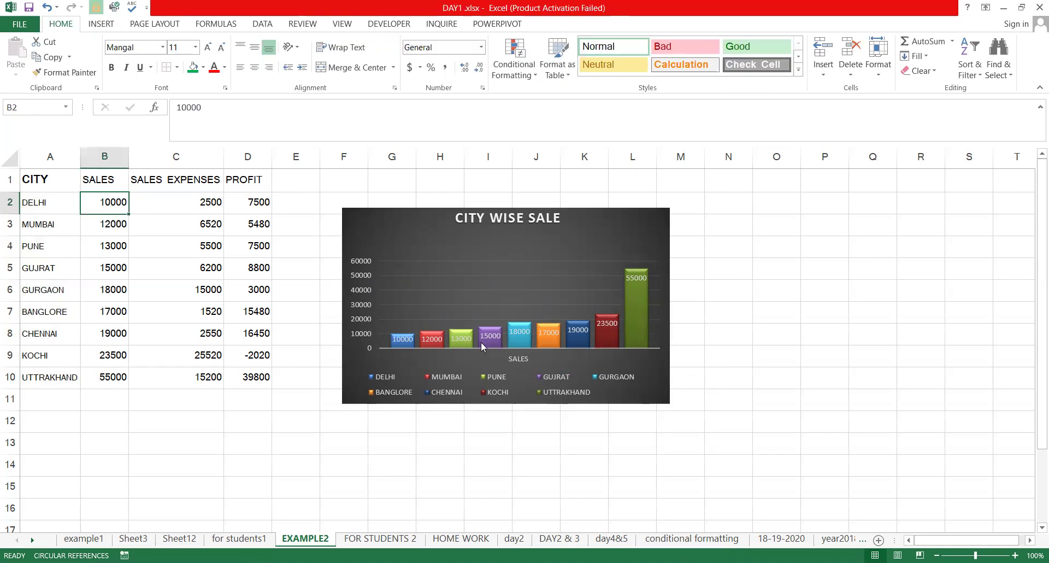
click(640, 295)
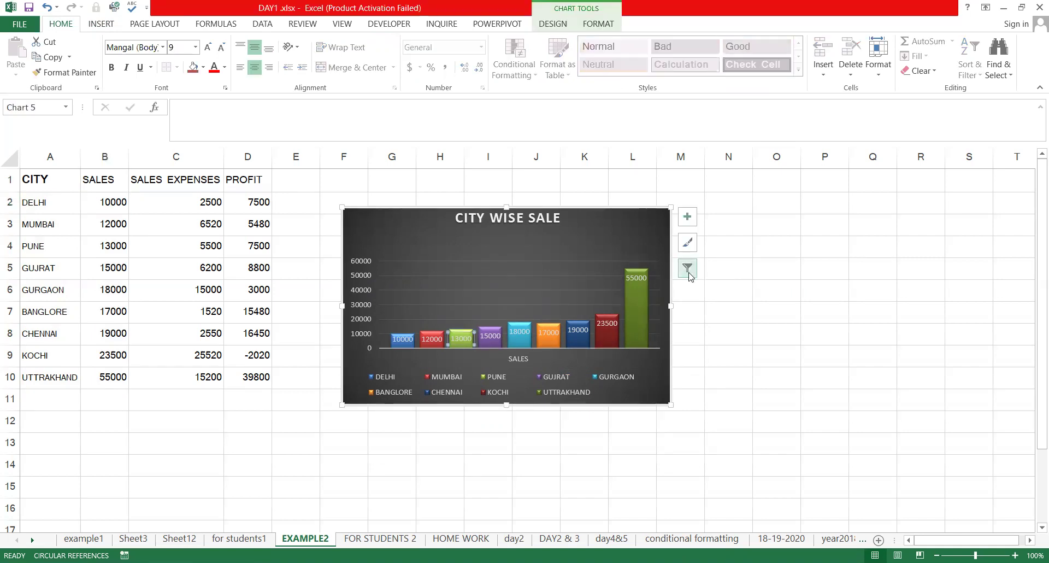
click(689, 274)
click(731, 301)
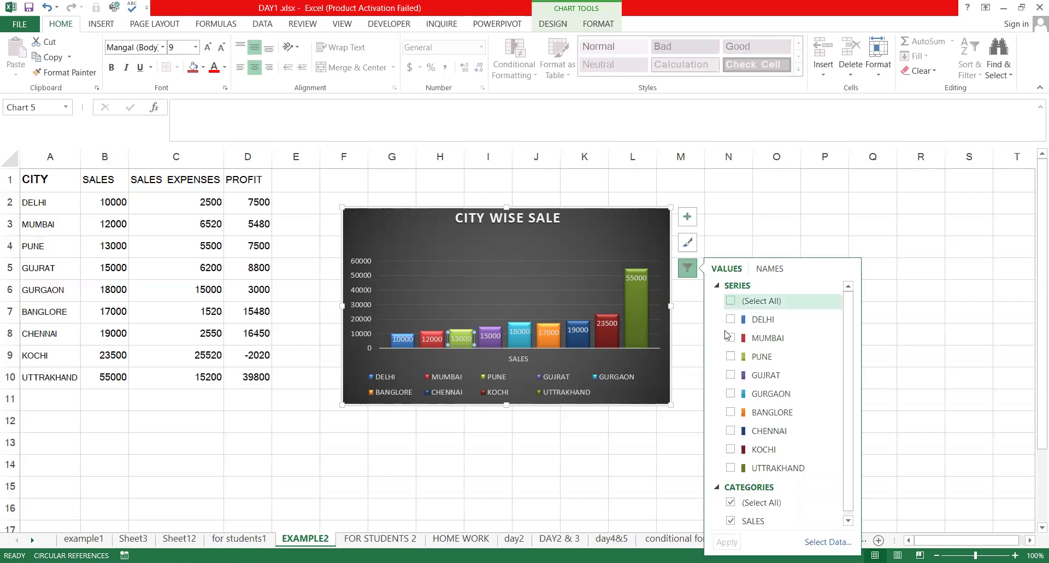
click(730, 338)
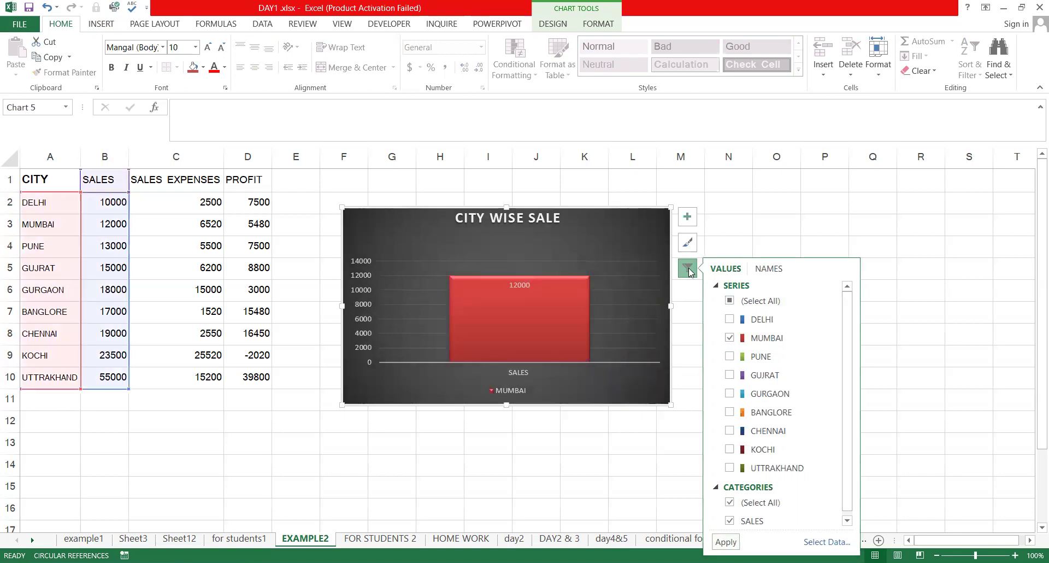
click(730, 301)
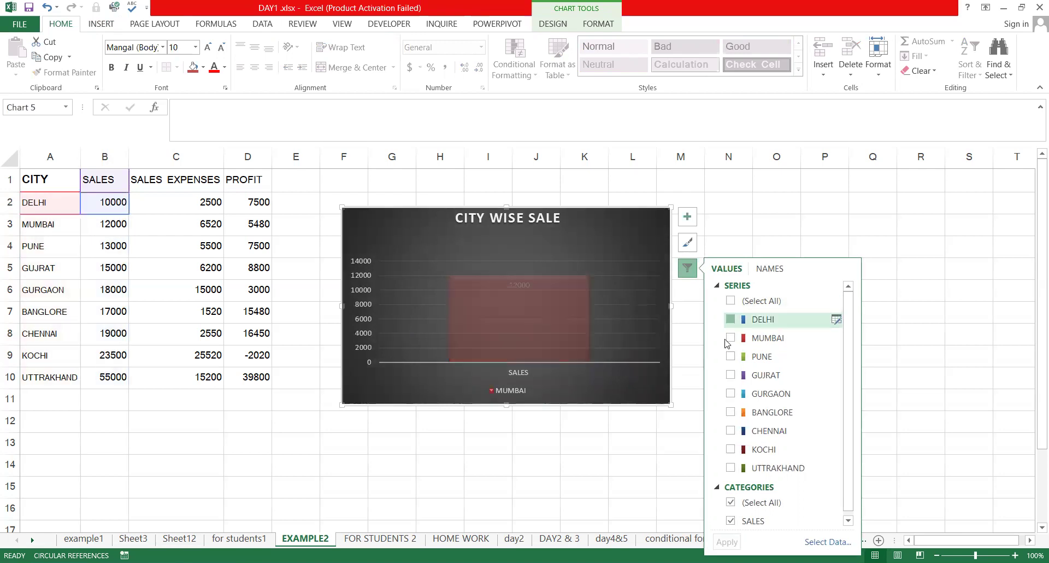
click(730, 338)
click(728, 361)
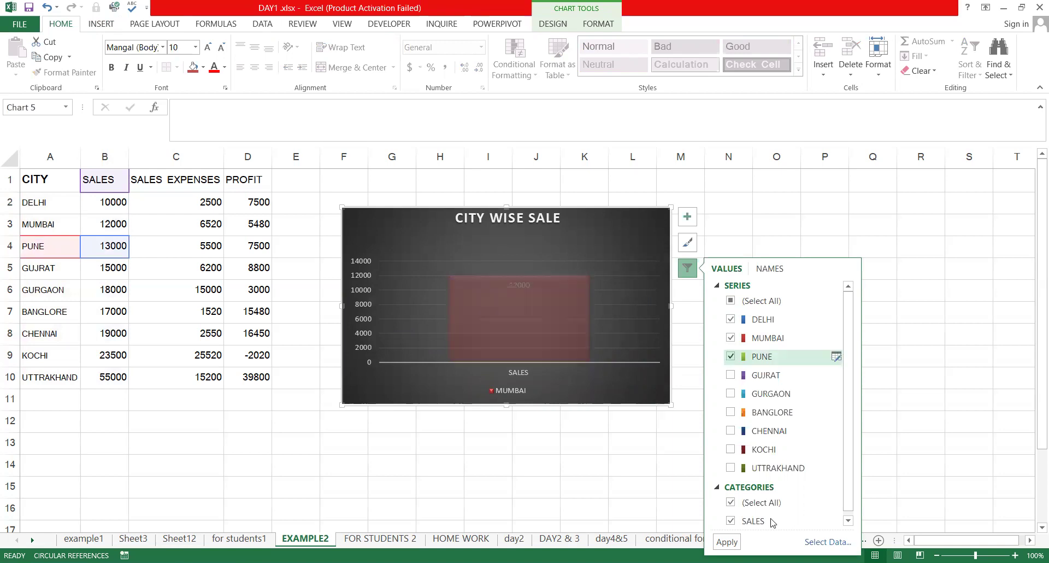
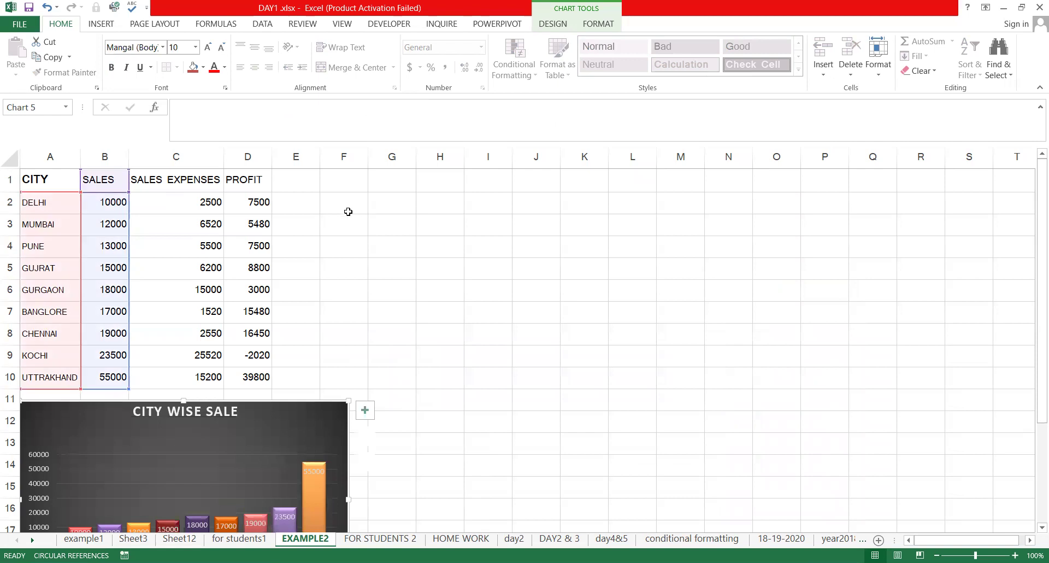
Select the city names A1:A10 together with the SALES EXPENSES column C1:C10
key(Escape)
drag(34, 180, 30, 364)
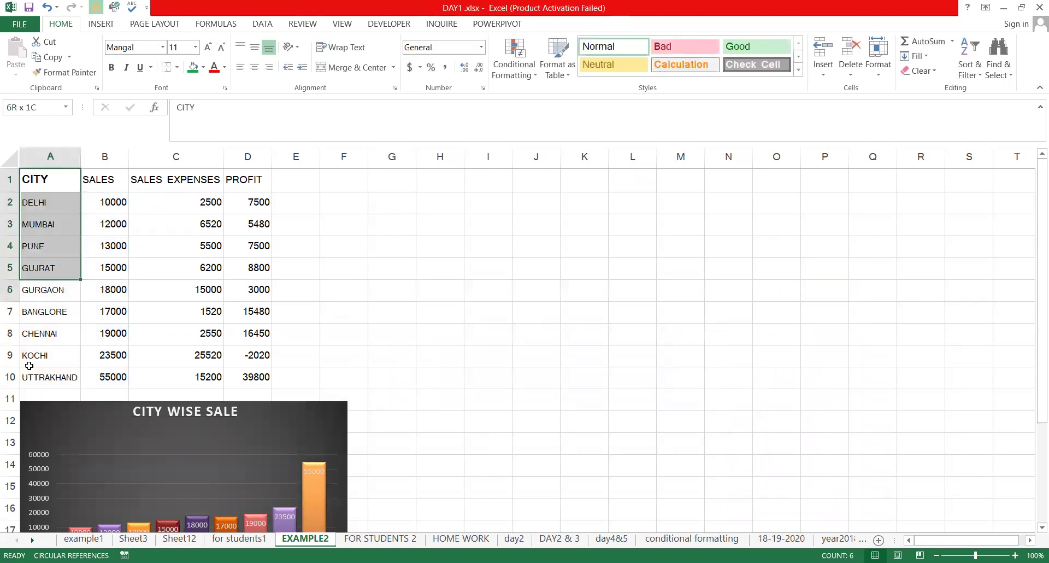
drag(185, 175, 200, 372)
click(462, 305)
drag(34, 180, 56, 377)
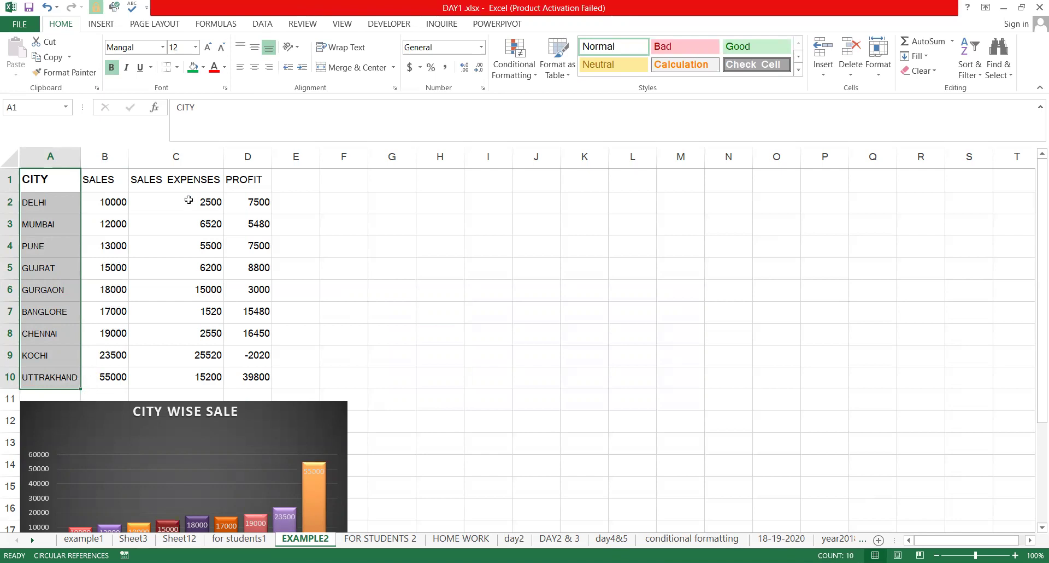
ctrl+drag(186, 180, 211, 374)
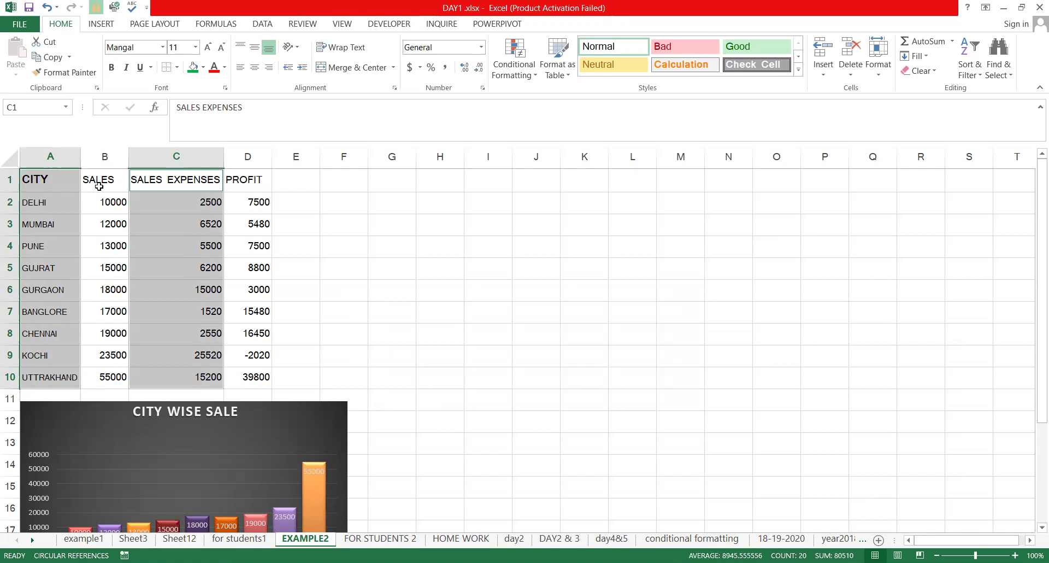
click(59, 184)
drag(56, 360, 64, 374)
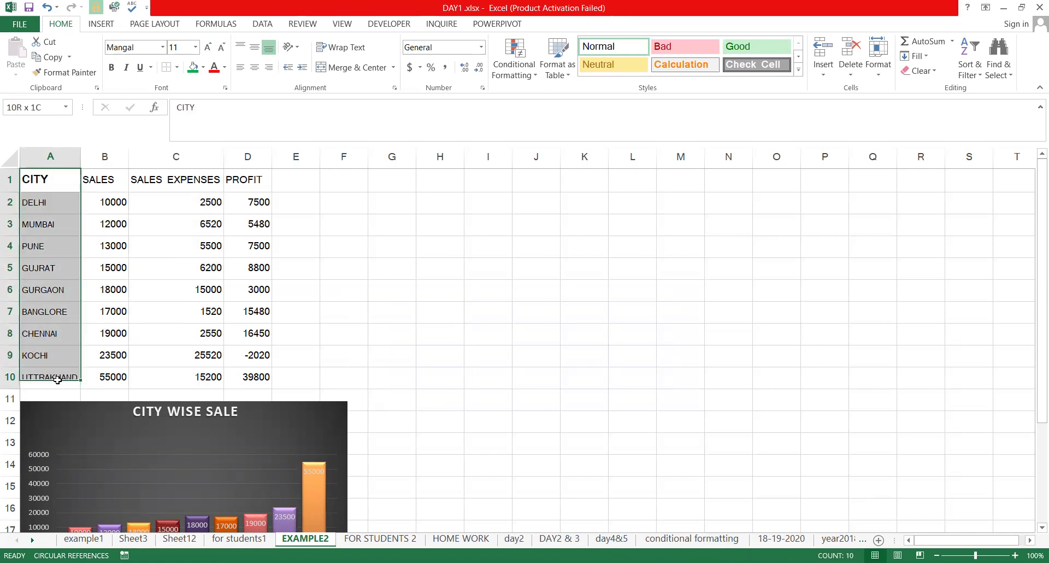
ctrl+click(187, 179)
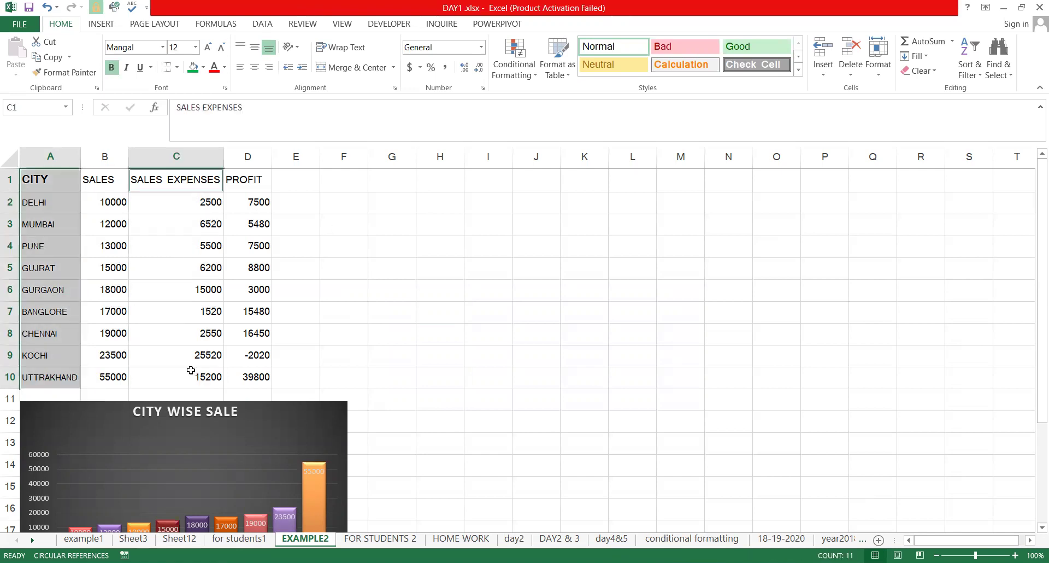
shift+click(191, 370)
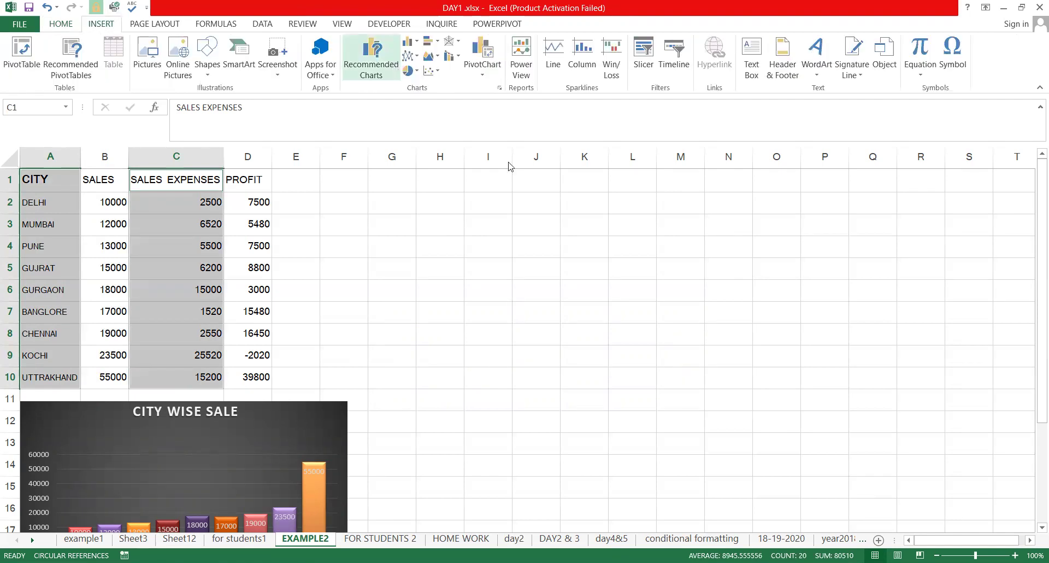
Insert a plain Pie chart of SALES EXPENSES from All Charts, skipping the doughnut variant
click(527, 118)
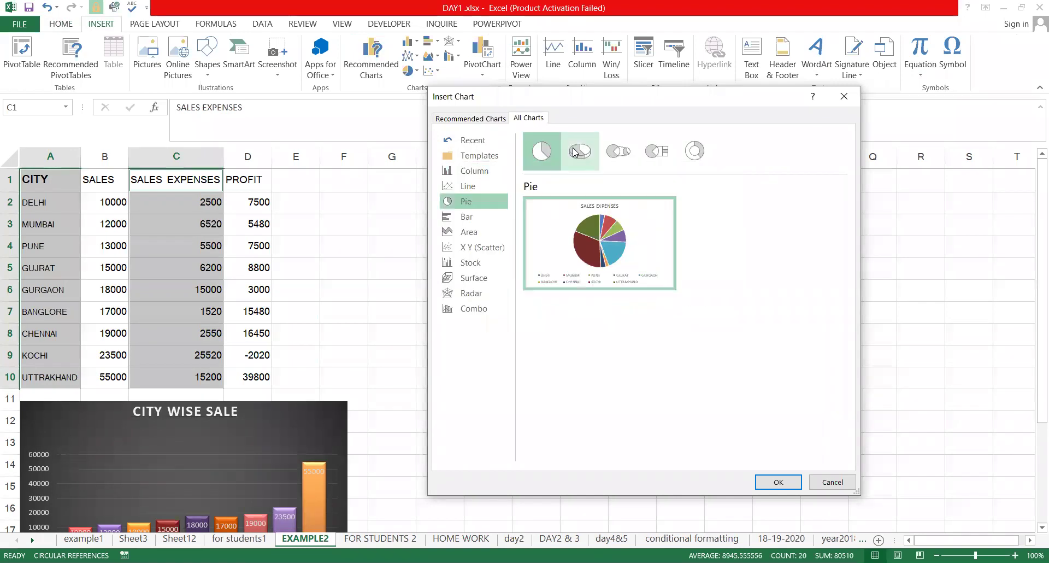
click(689, 153)
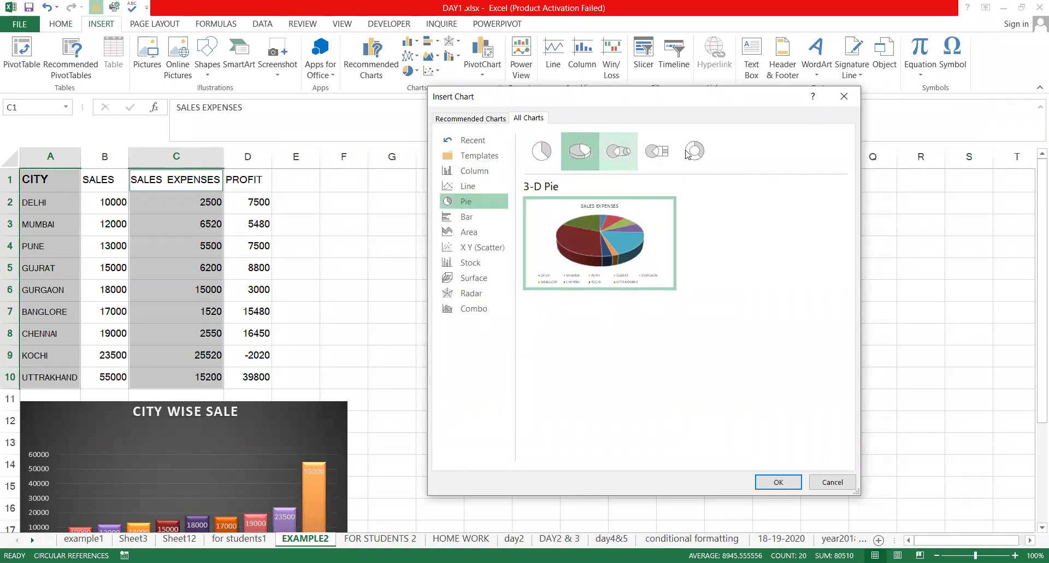
click(552, 162)
mouse_move(634, 276)
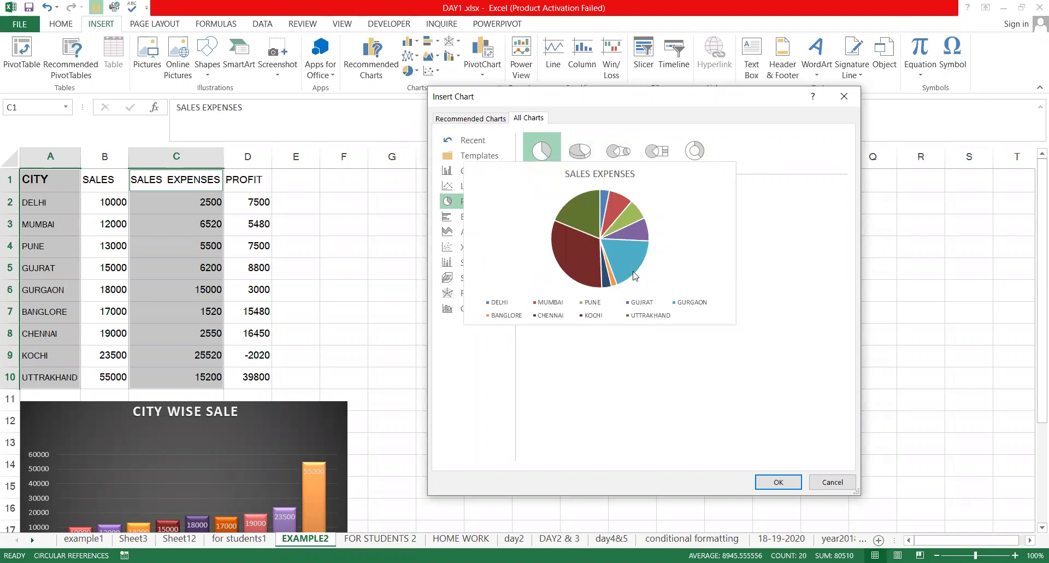
click(778, 482)
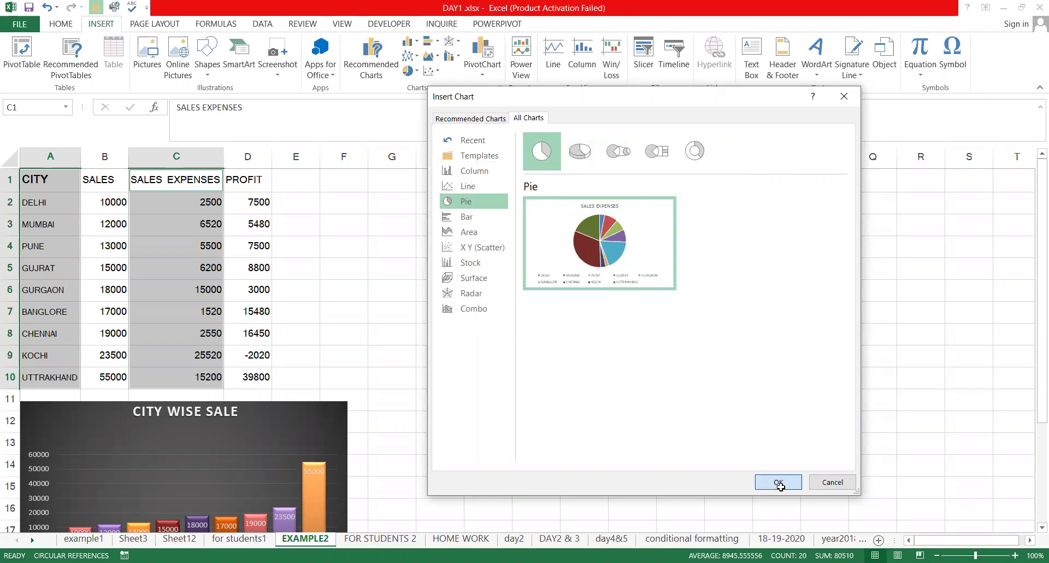
click(205, 54)
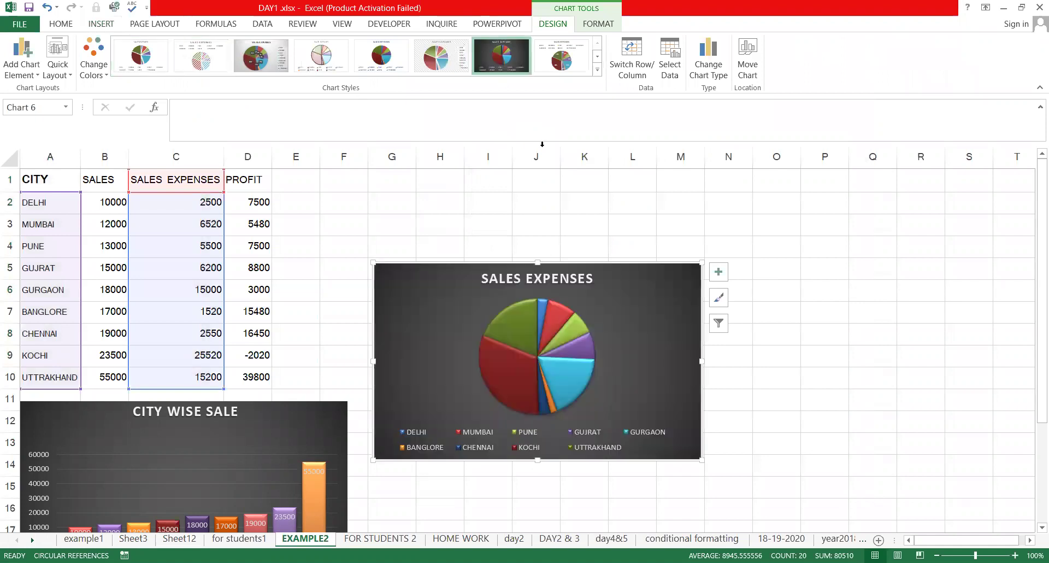
Try several pie chart styles, then settle on the dark style
click(572, 62)
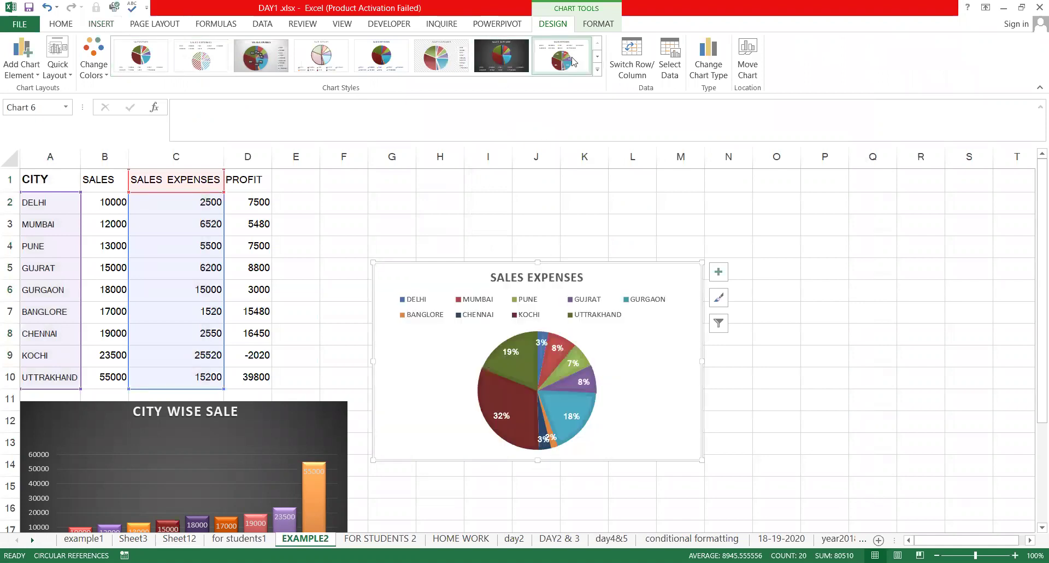
click(381, 58)
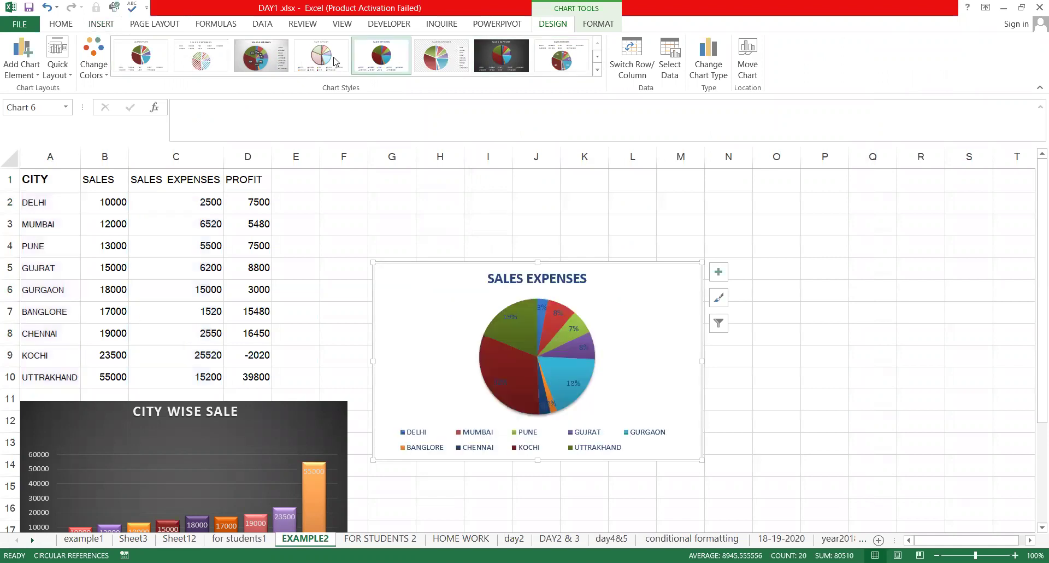
click(451, 60)
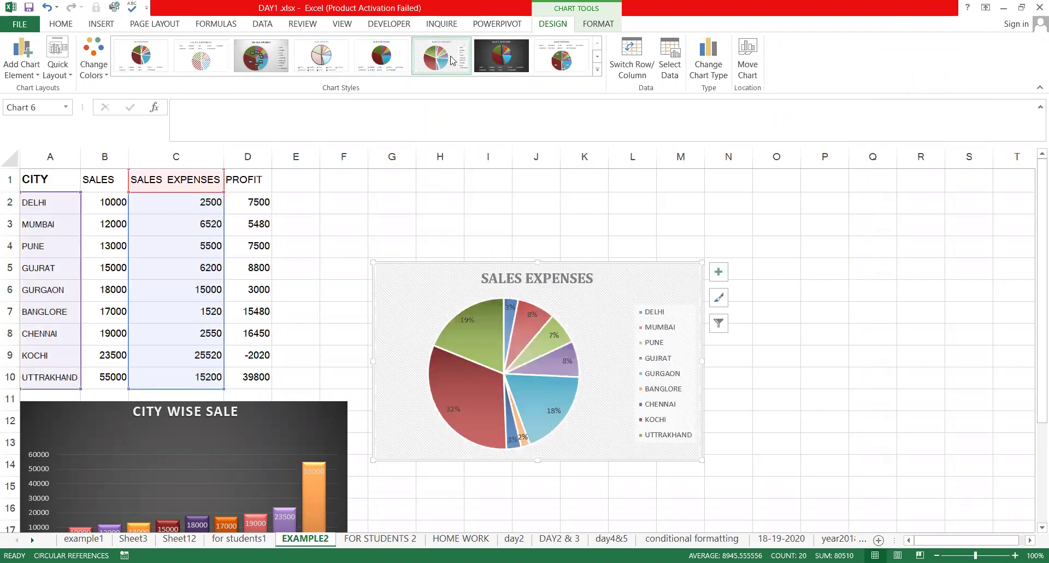
click(718, 300)
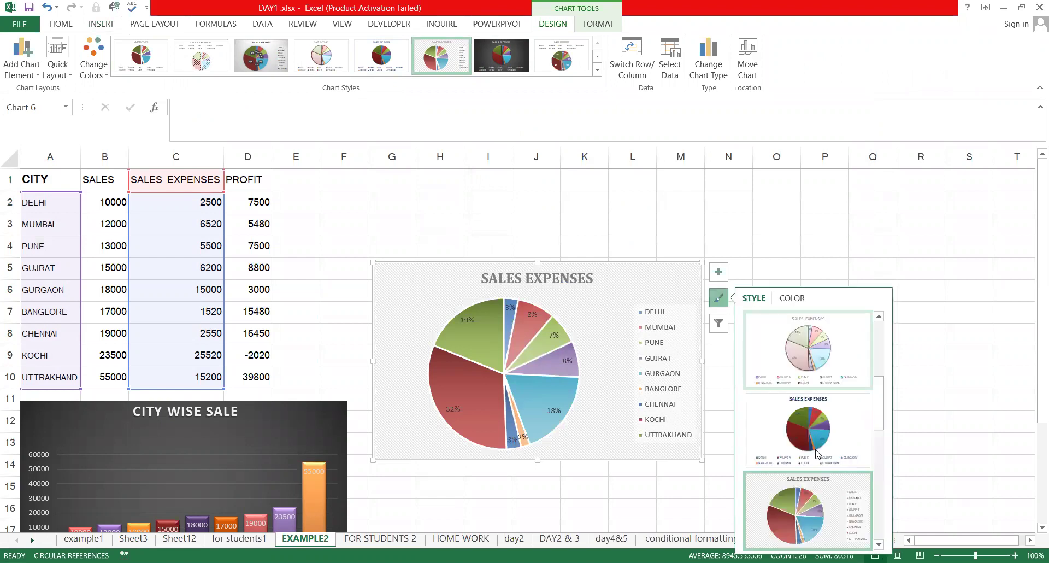
scroll(813, 378, down, 3)
click(810, 384)
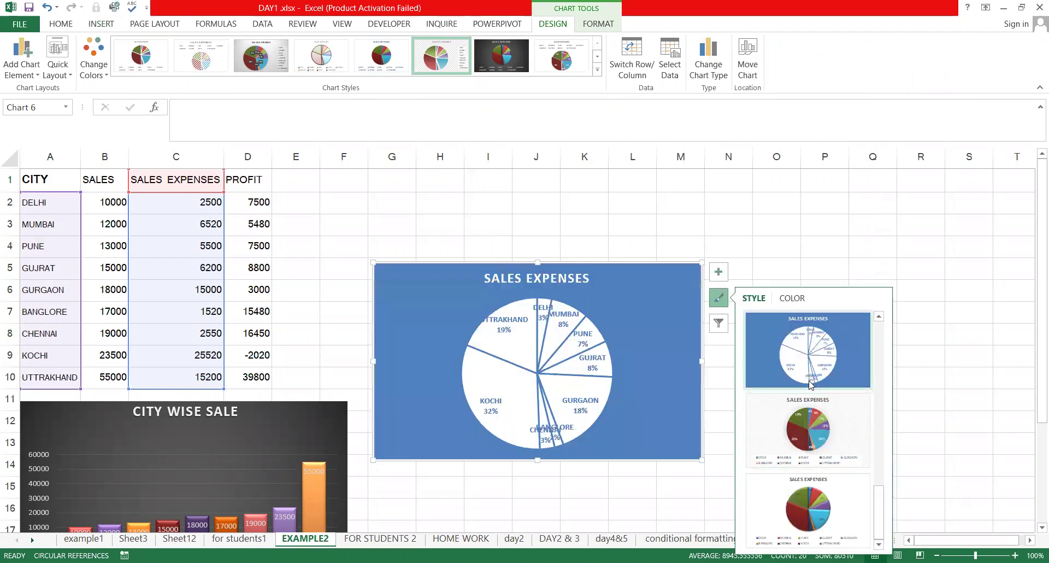
scroll(811, 386, up, 2)
scroll(810, 368, down, 1)
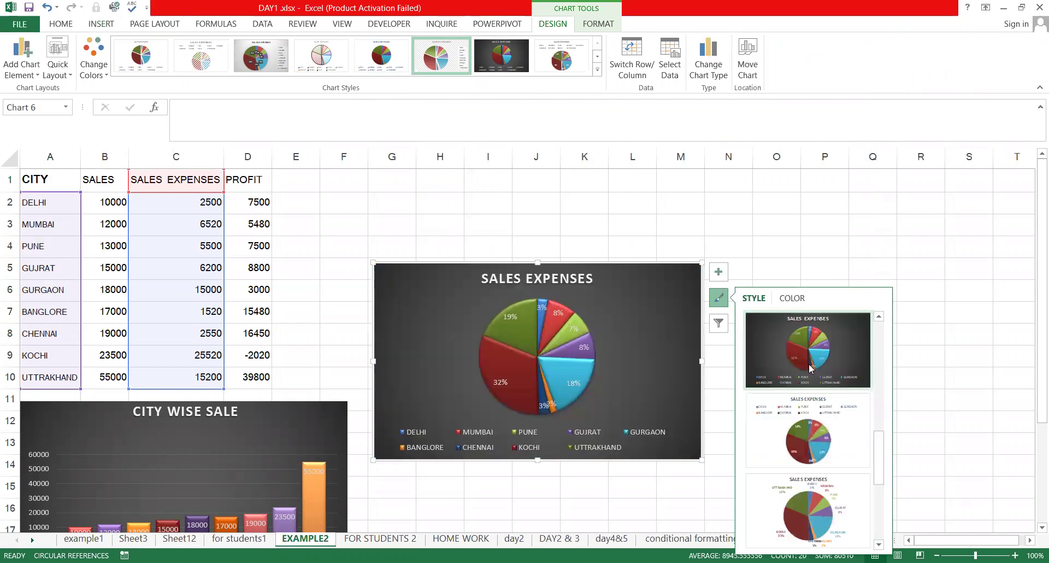
click(810, 367)
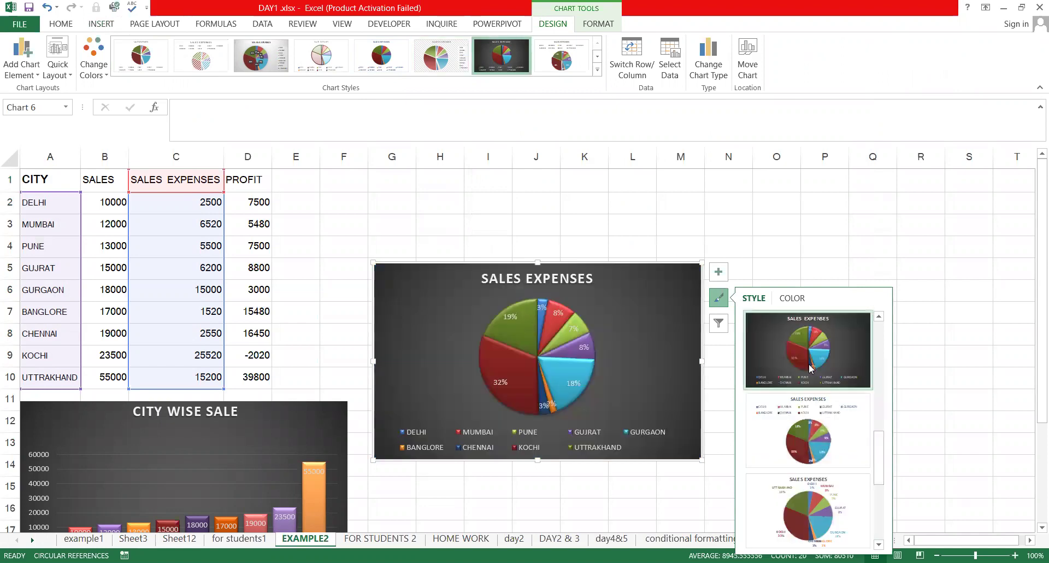
Recolour the pie slices with the red, purple and orange Colorful palette
click(792, 298)
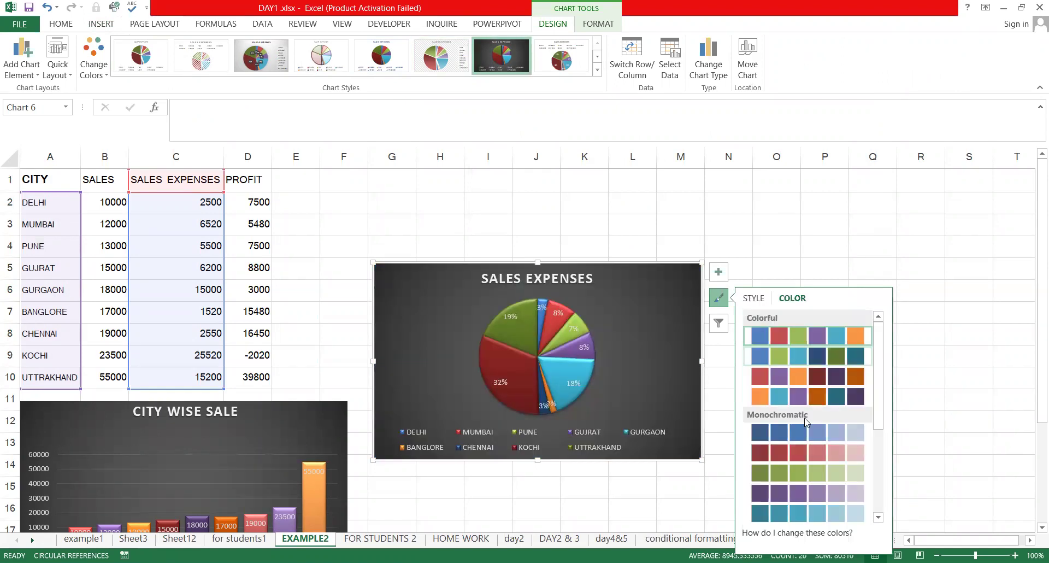
click(803, 432)
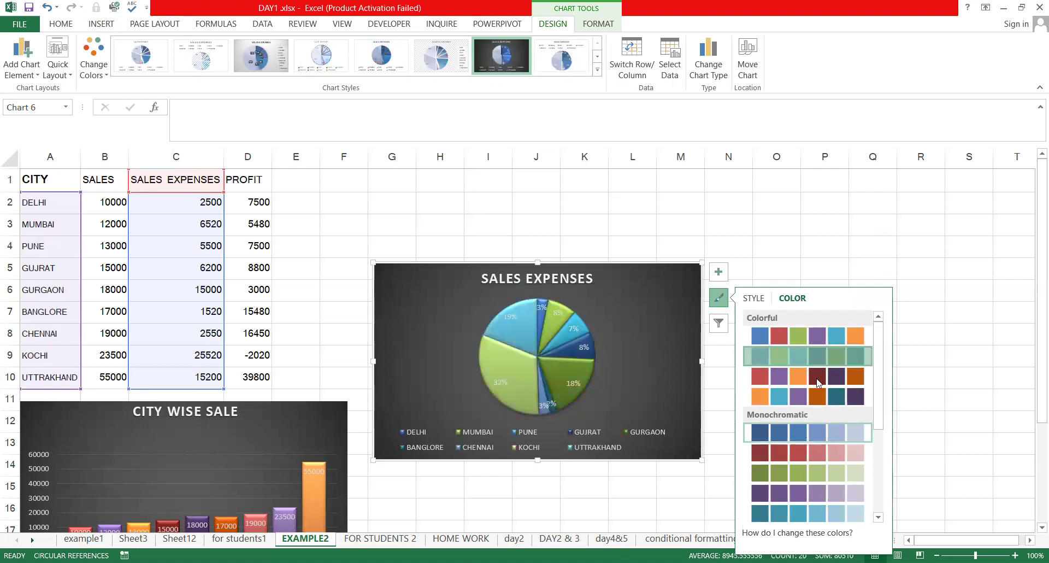
click(820, 382)
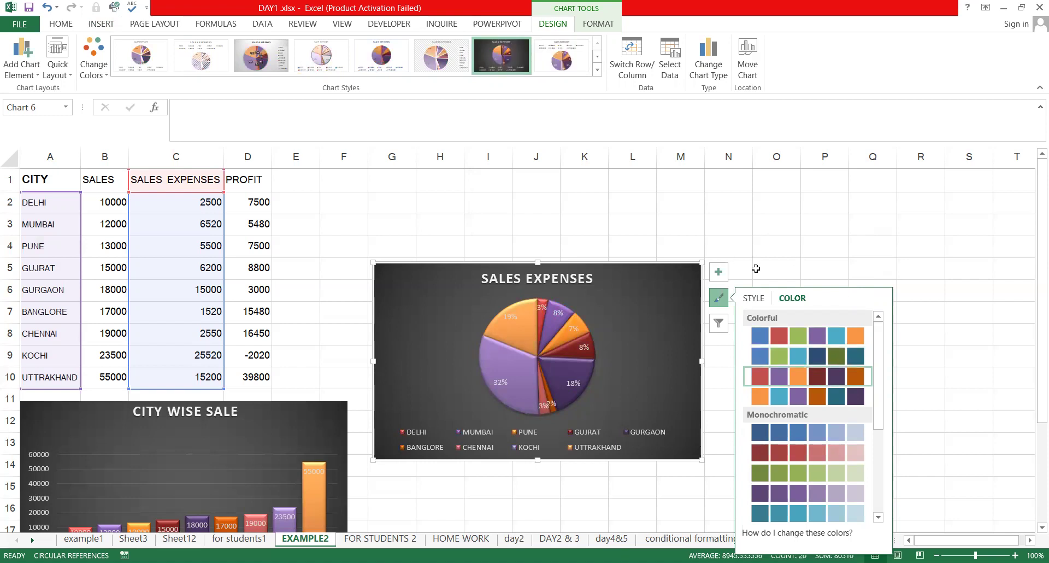
click(575, 239)
key(Escape)
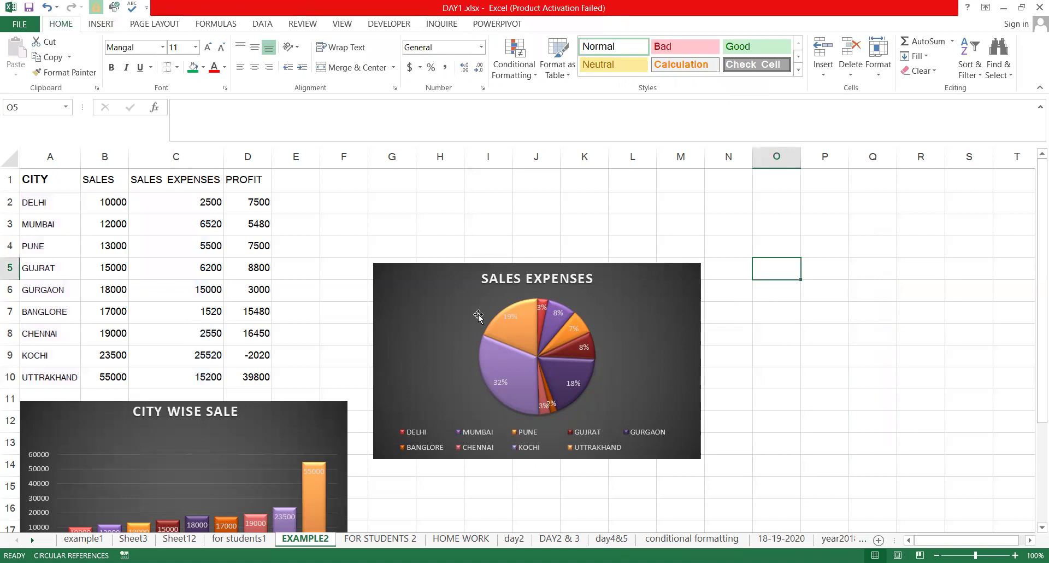
Apply the red-background pie style with city names and percentage labels
click(508, 363)
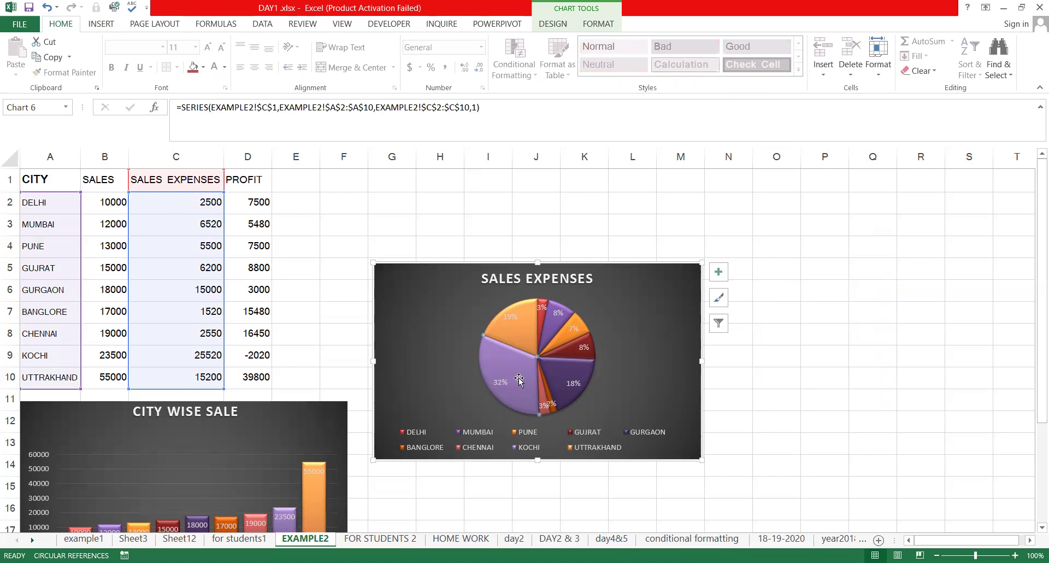
mouse_move(518, 377)
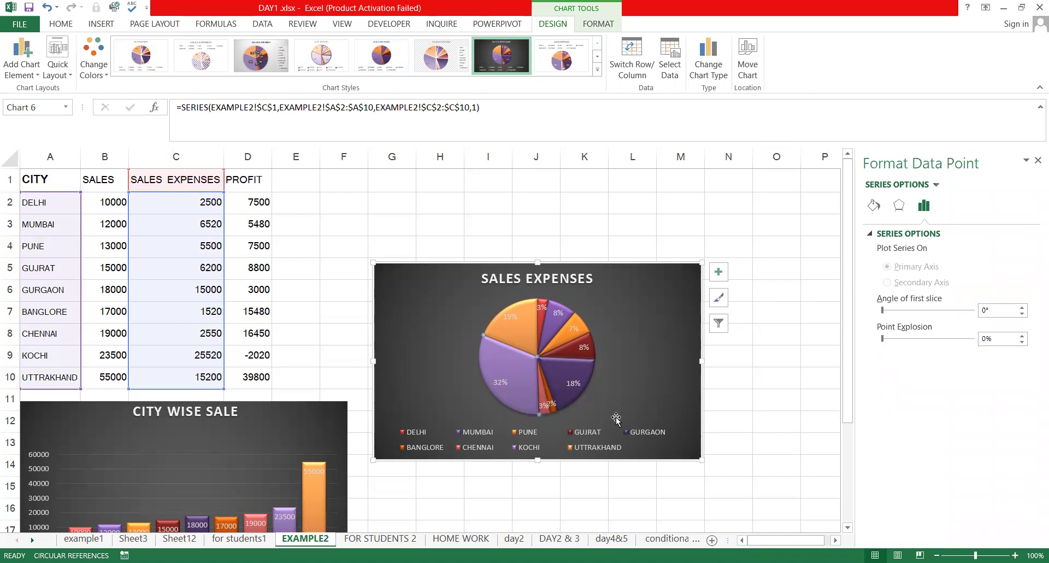
click(629, 436)
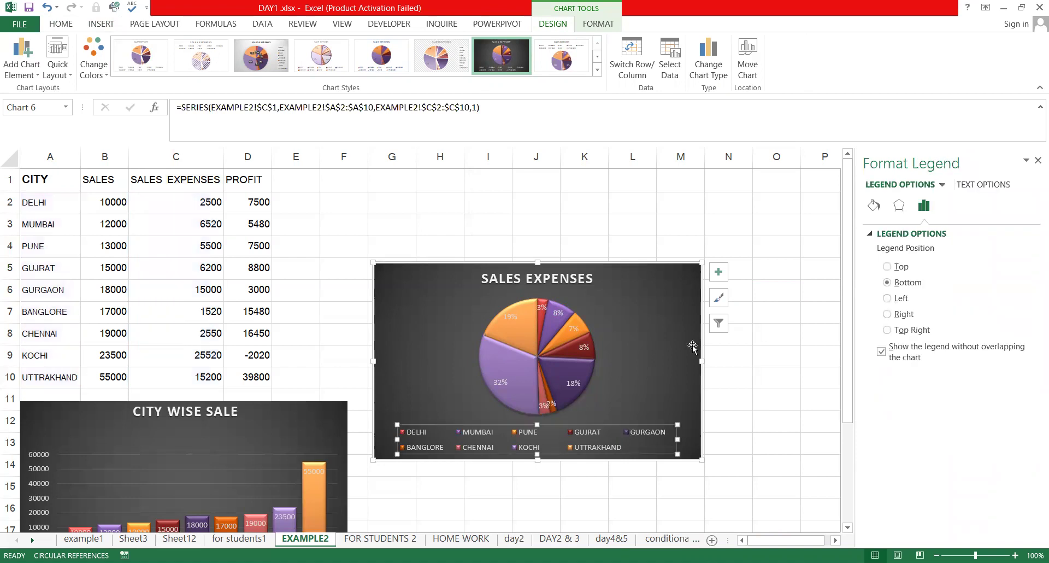
click(718, 298)
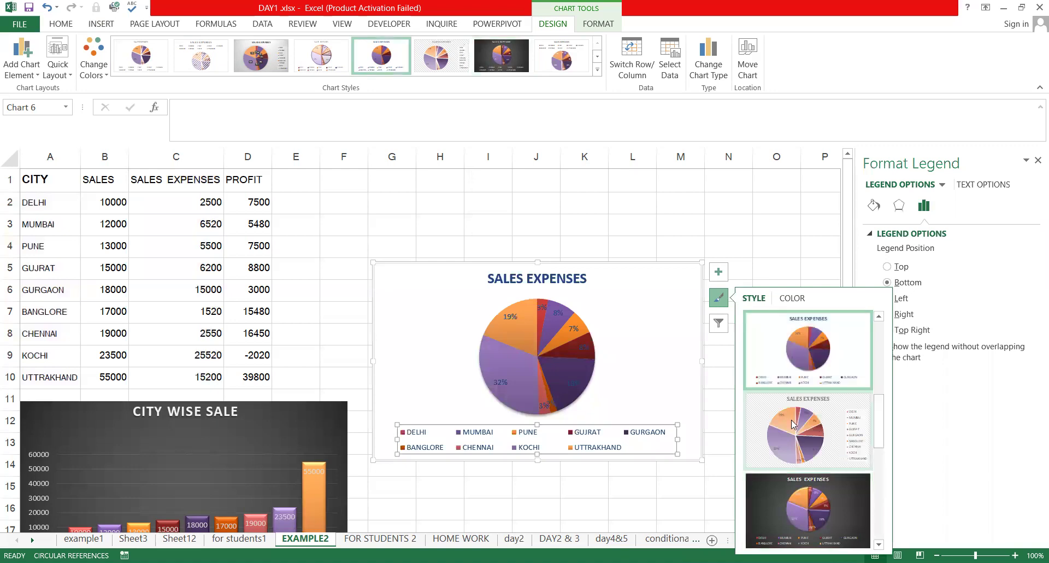
click(791, 420)
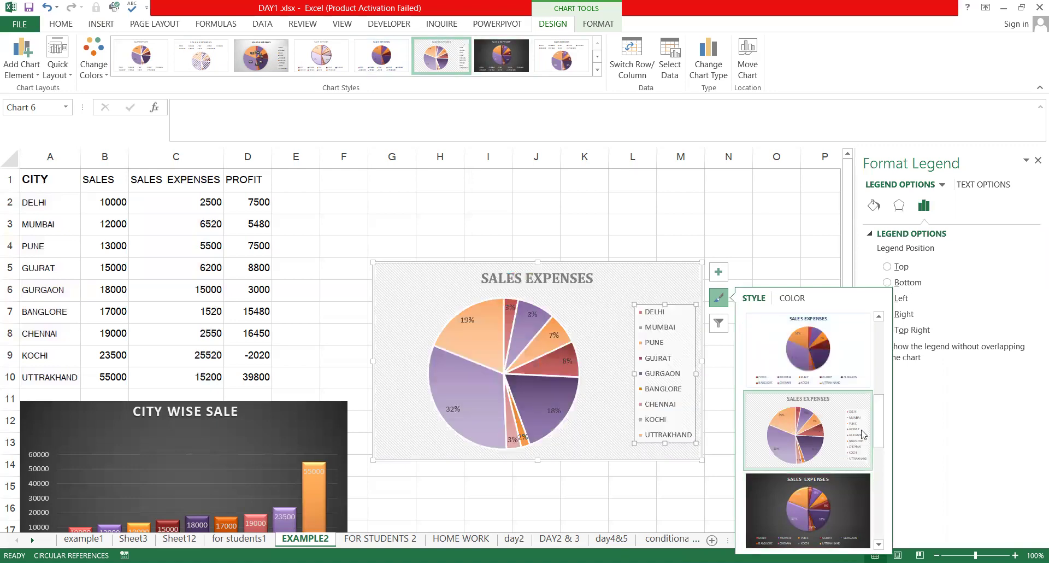
scroll(818, 368, down, 5)
click(818, 368)
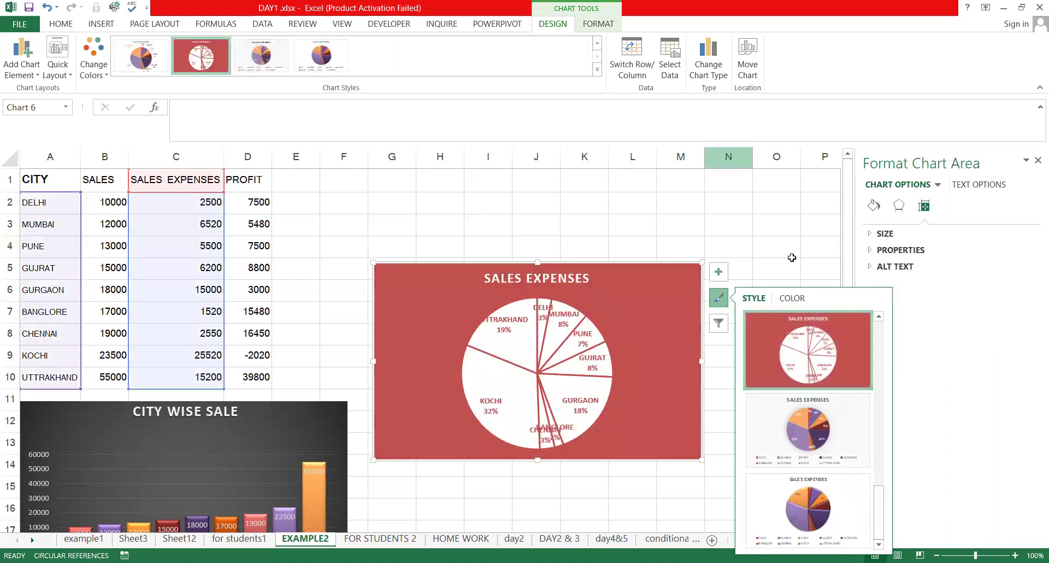
key(Escape)
Select the red pie's labels and series, then its plot area for formatting
click(552, 302)
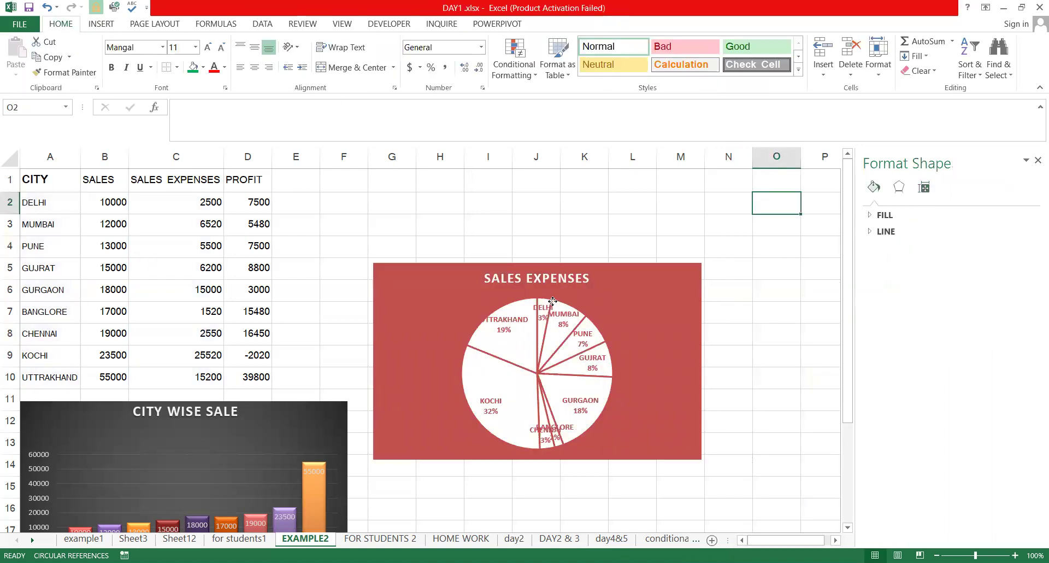
click(553, 301)
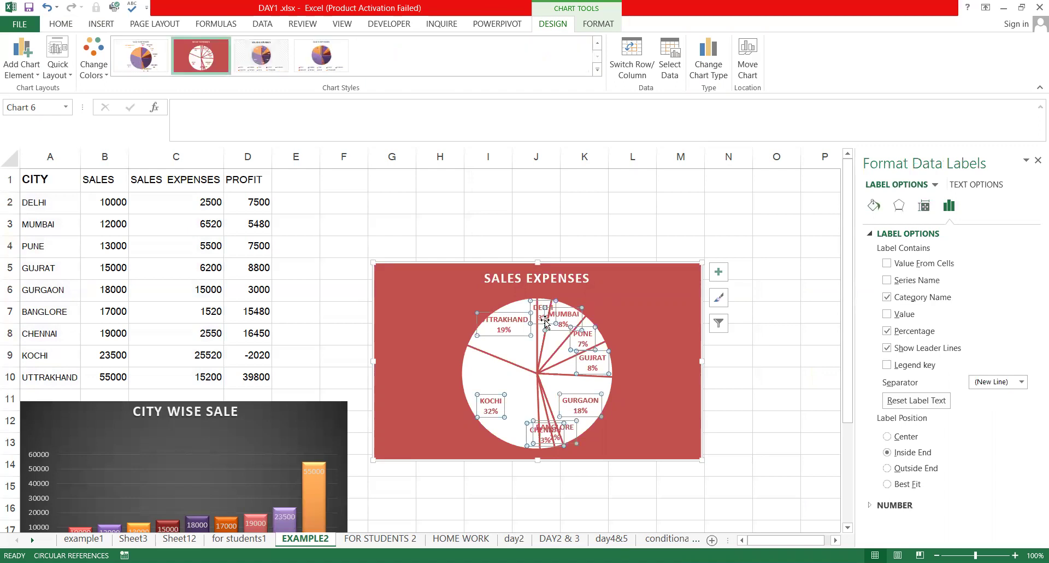
click(515, 379)
click(528, 424)
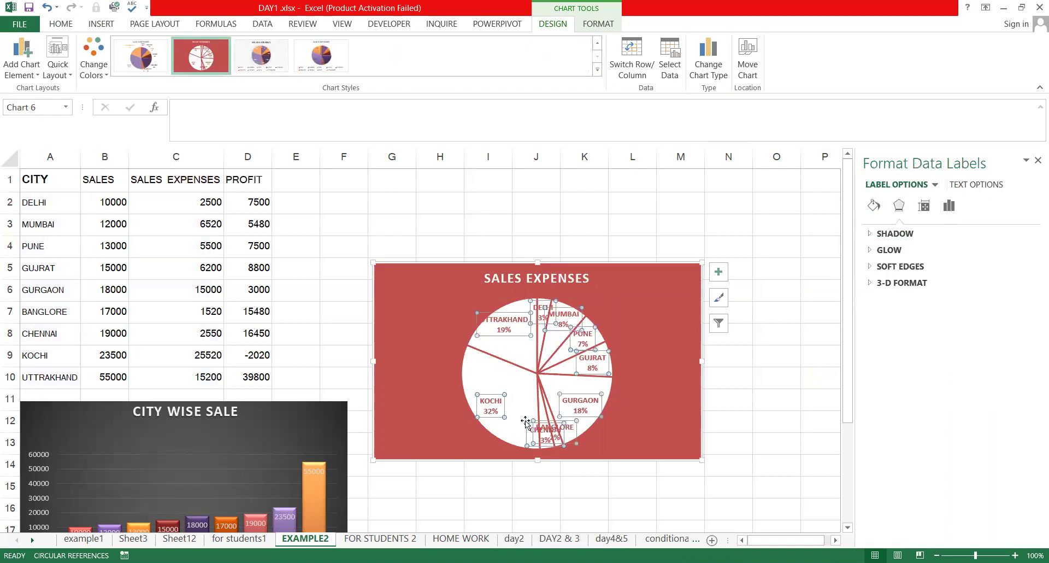
click(599, 414)
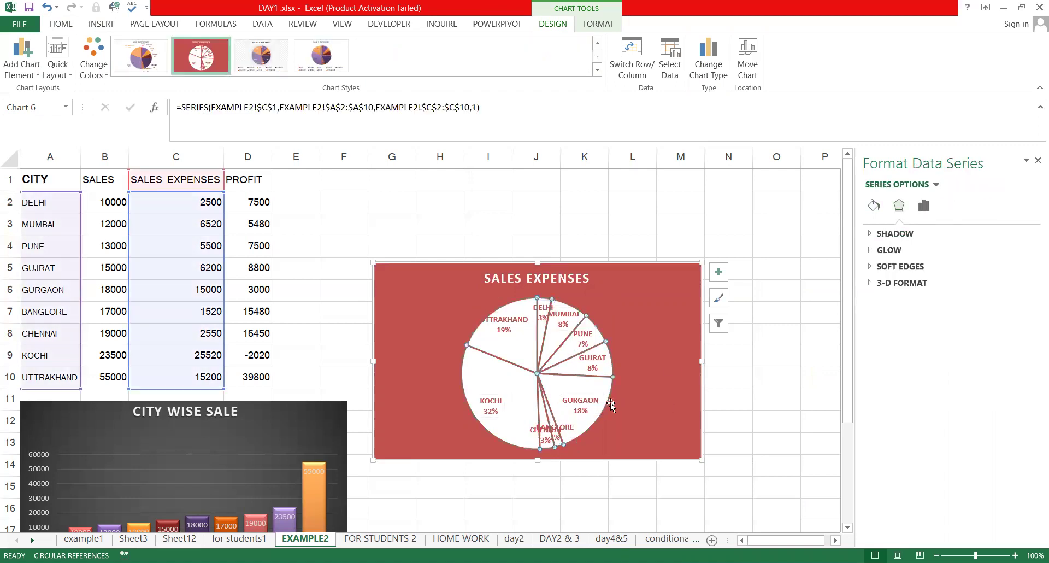
mouse_move(612, 374)
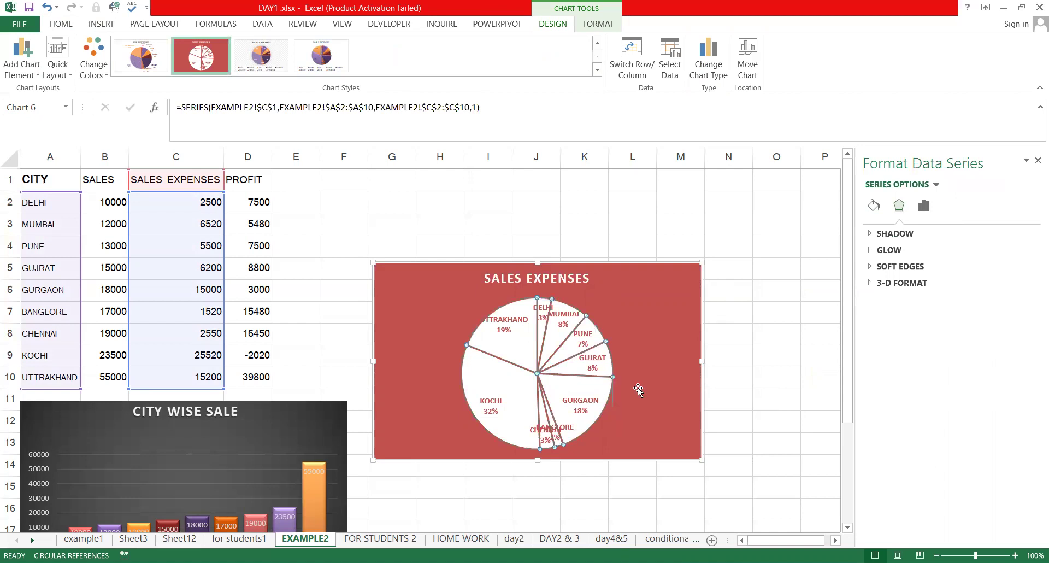
click(606, 321)
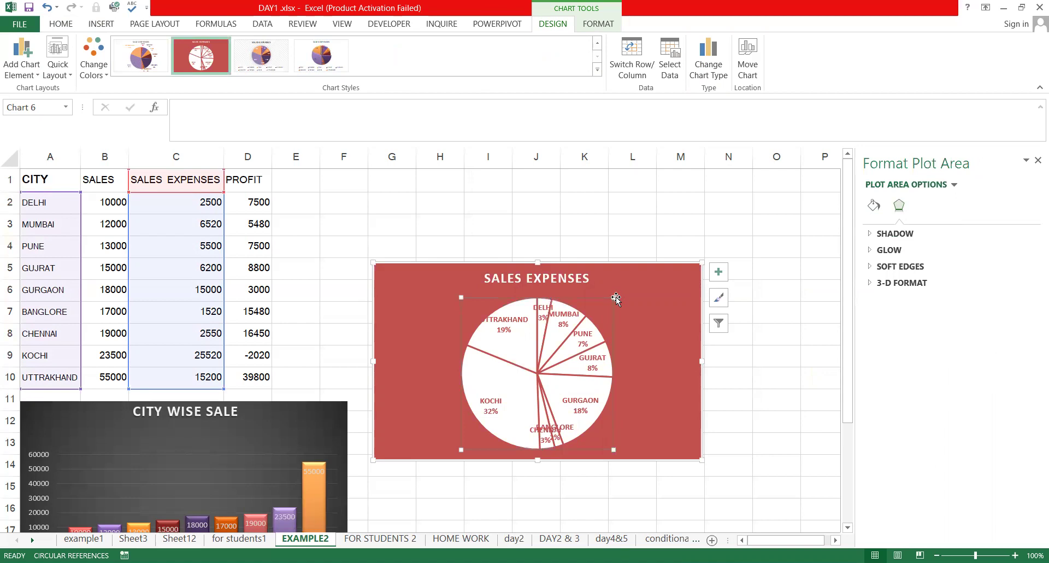
Enlarge the pie inside the plot area and resize the chart wider and taller
drag(614, 296, 668, 303)
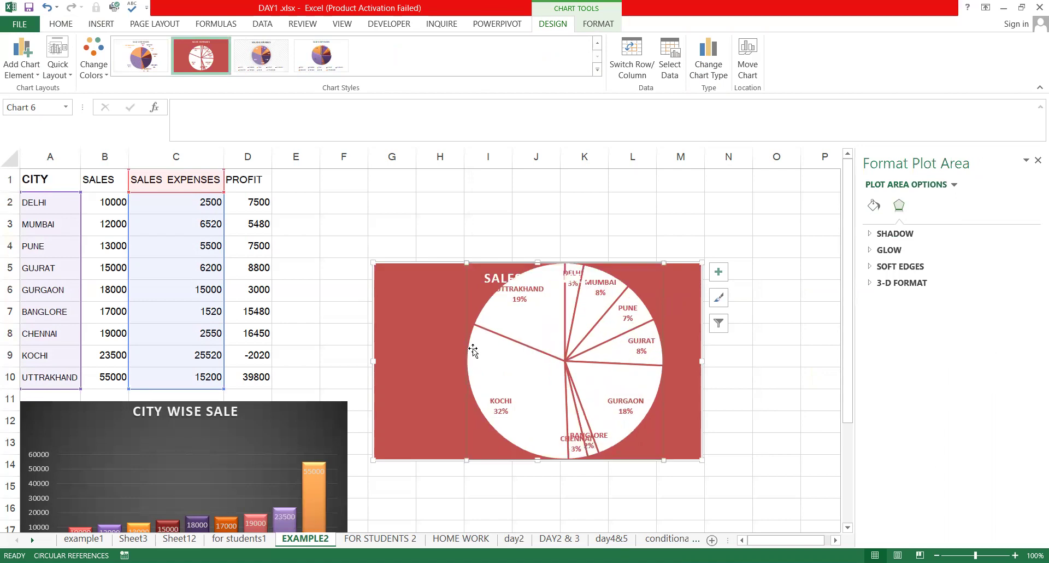
drag(466, 460, 377, 454)
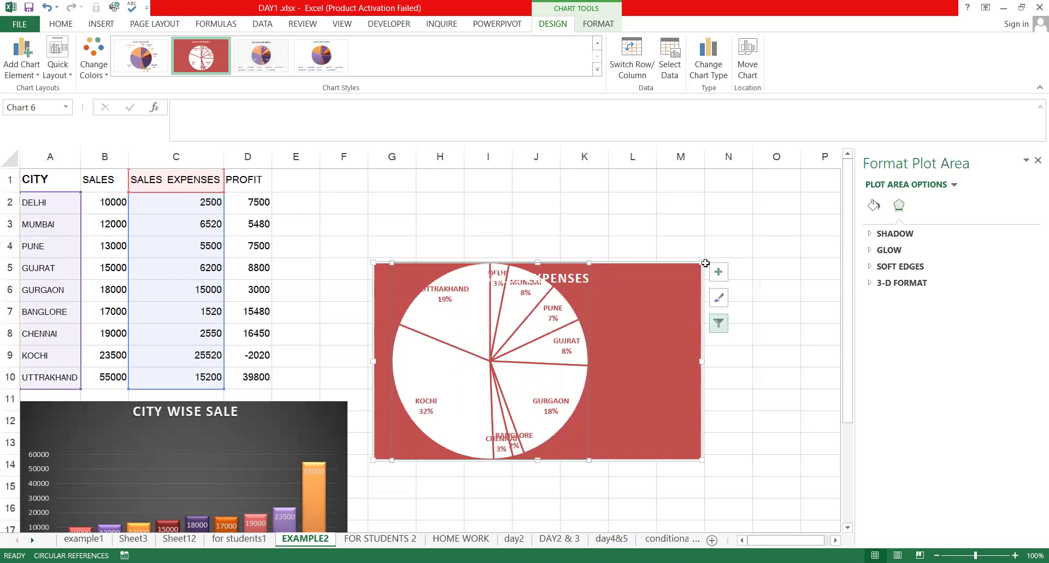
drag(702, 264, 750, 197)
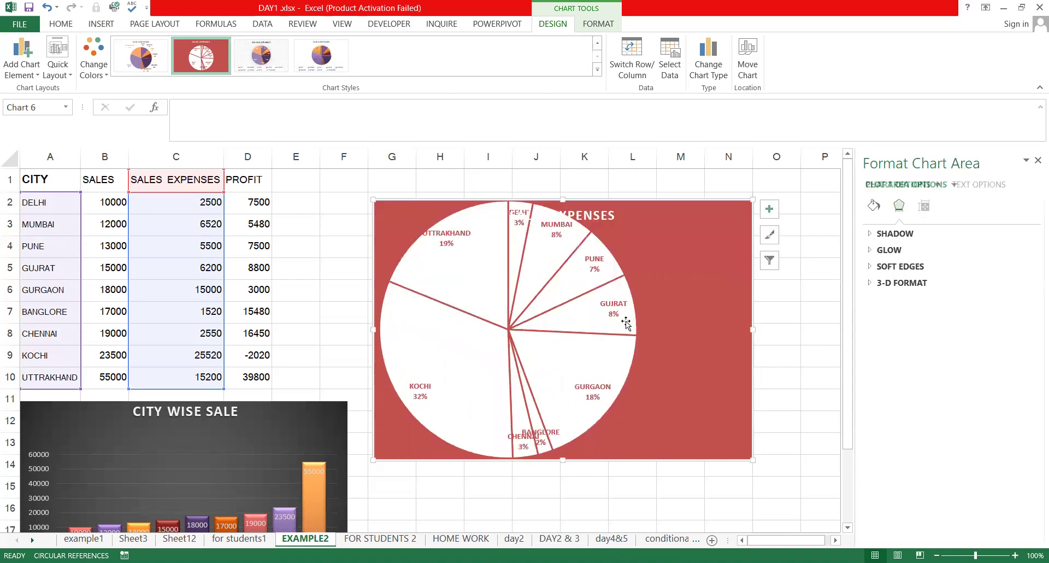
drag(753, 455, 836, 475)
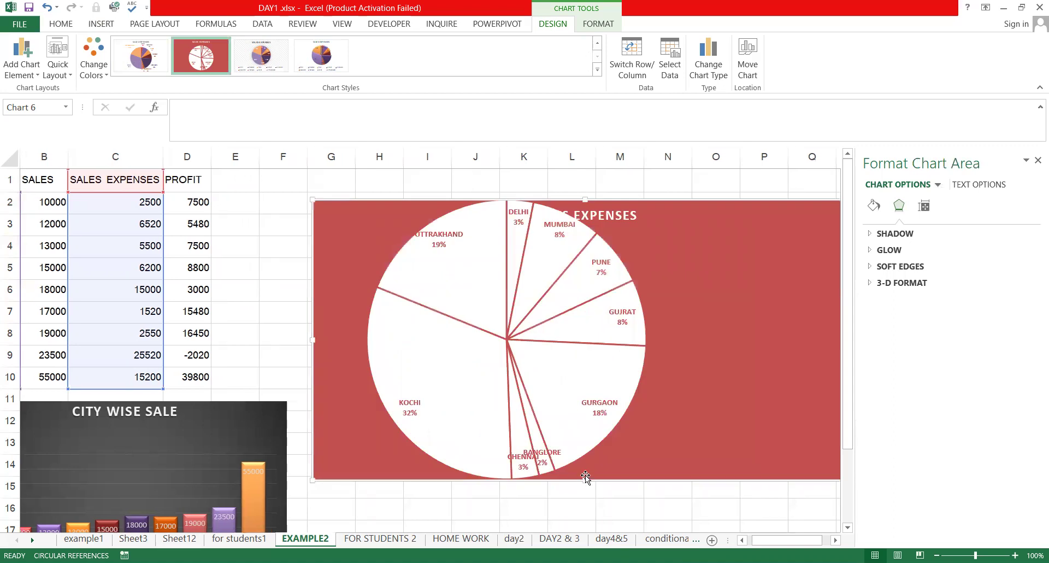
drag(584, 478, 585, 511)
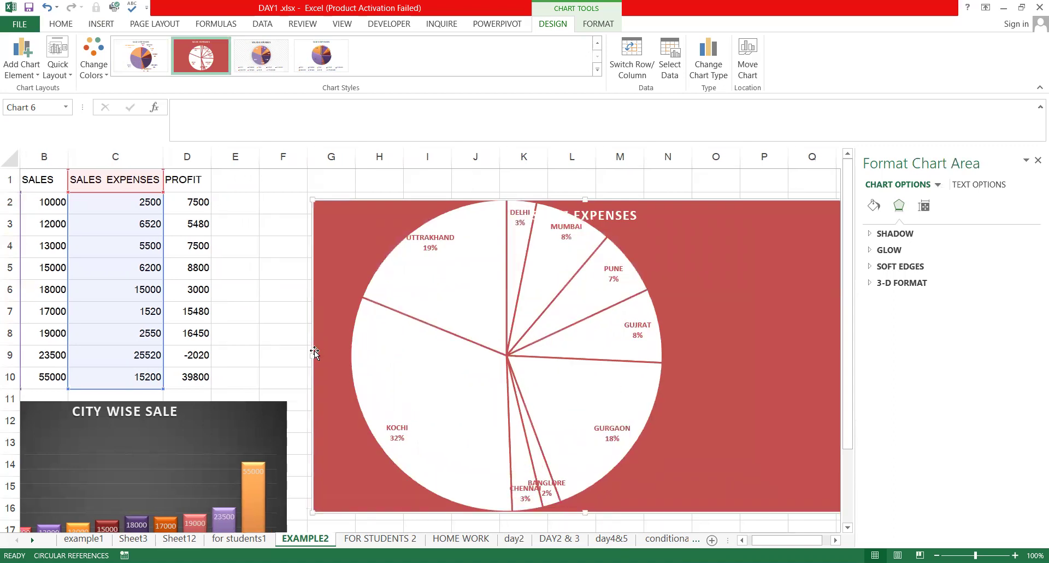
drag(314, 354, 278, 355)
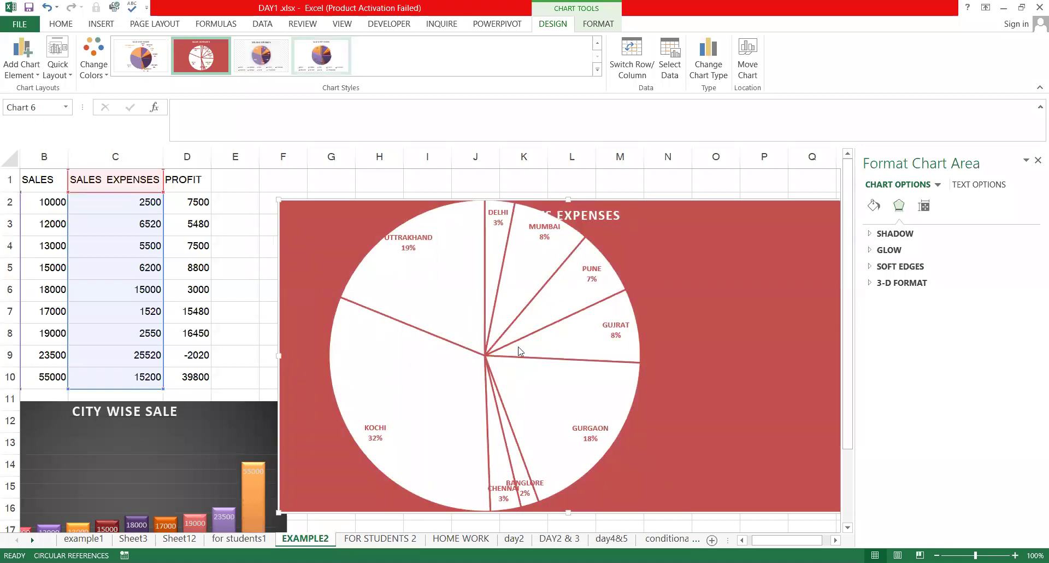
mouse_move(520, 348)
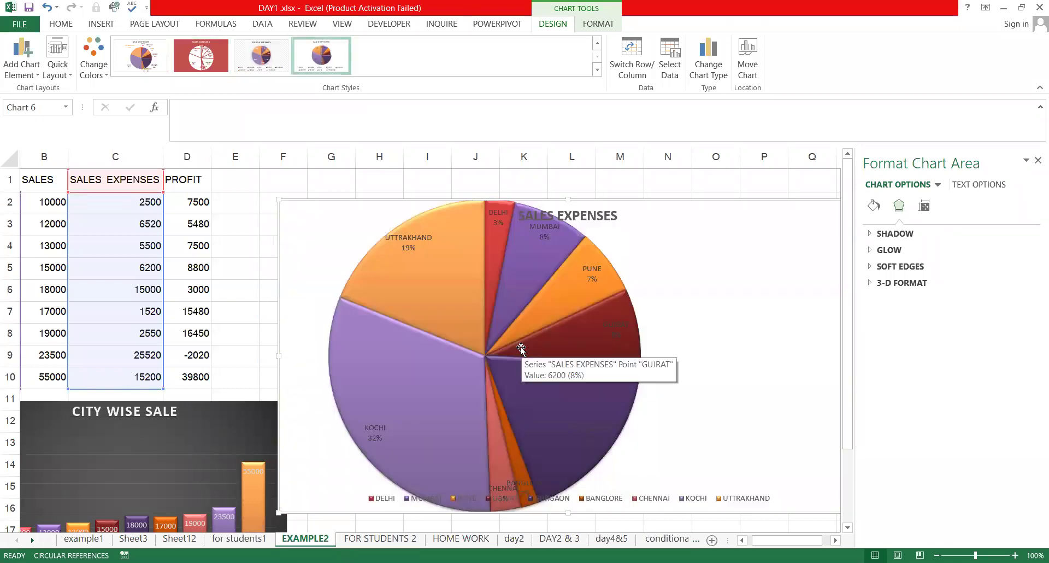
Delete the SALES EXPENSES pie chart
click(580, 497)
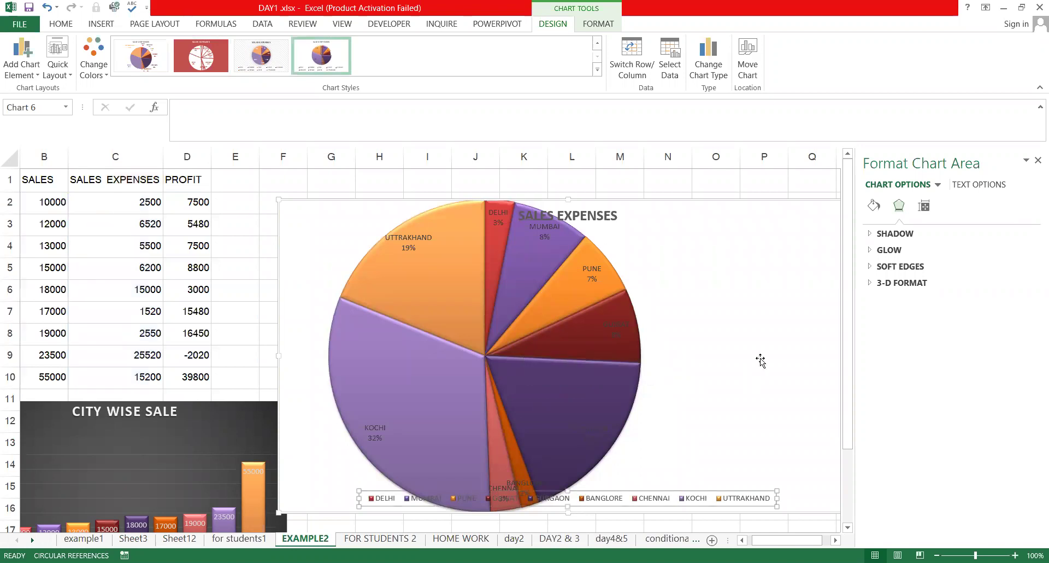
click(606, 498)
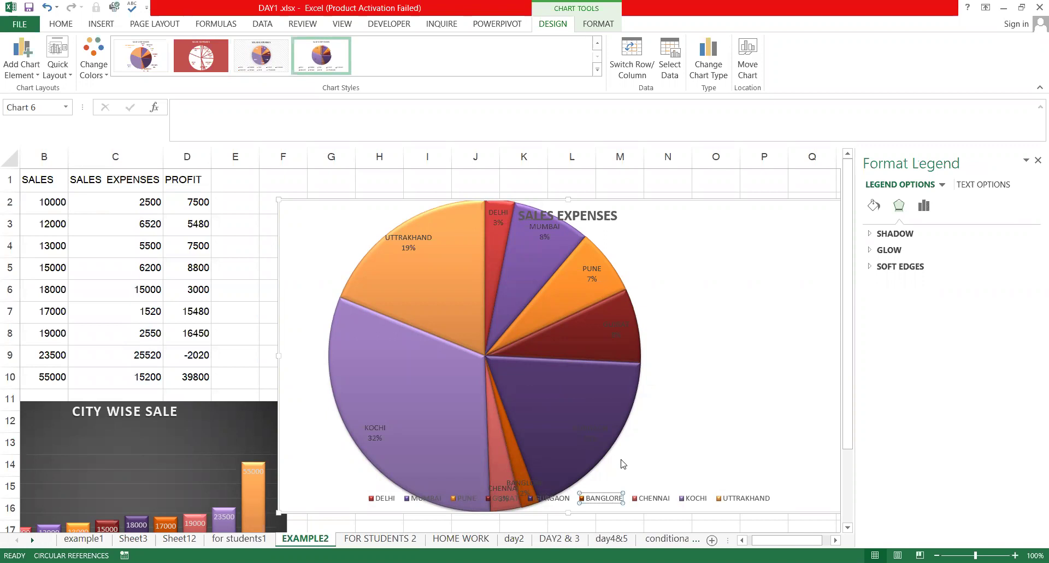
click(727, 206)
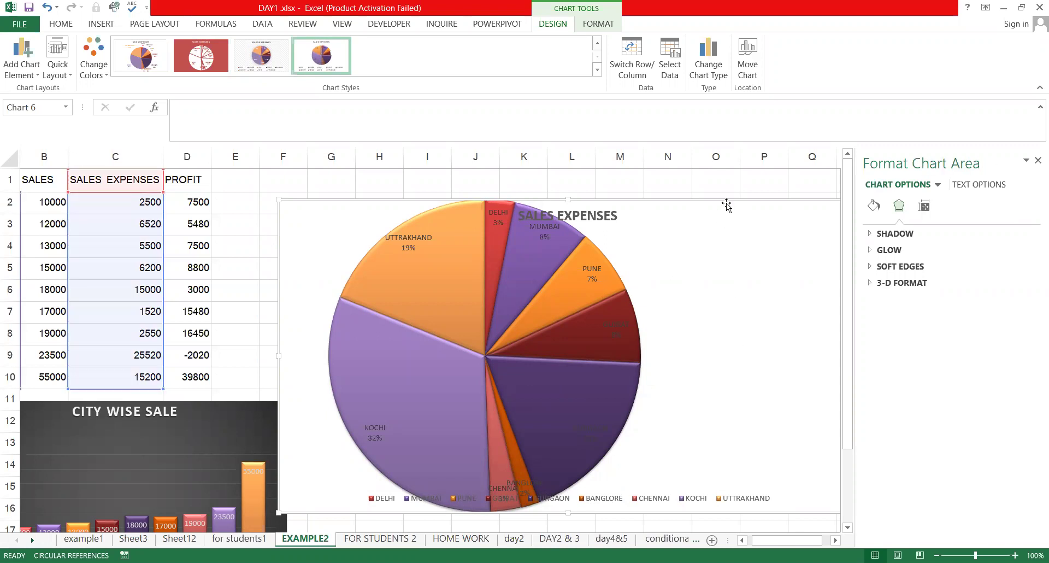
key(Delete)
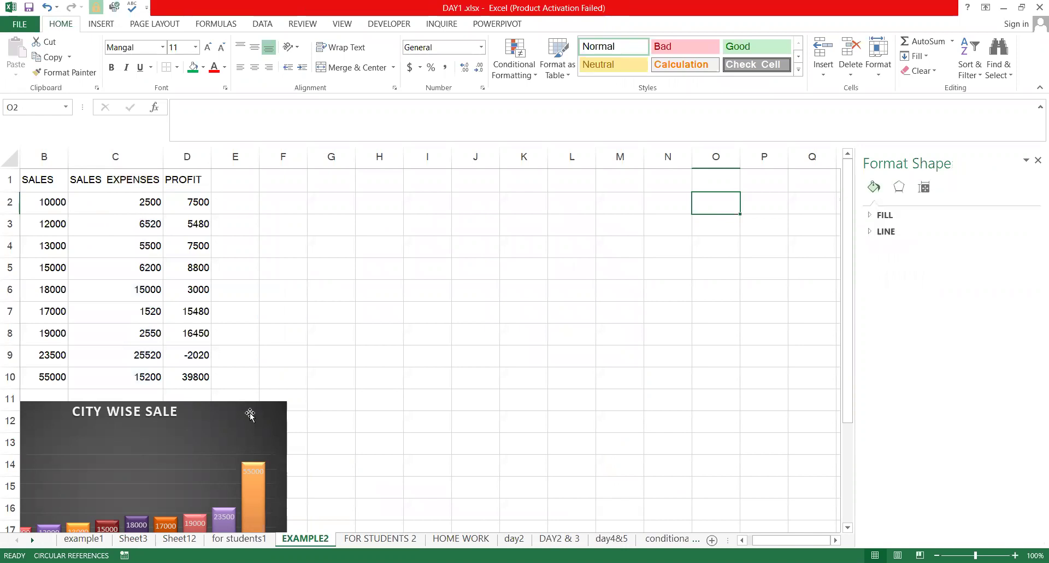
Move the CITY WISE SALE chart to the lower right, clear of the table
drag(220, 395, 614, 478)
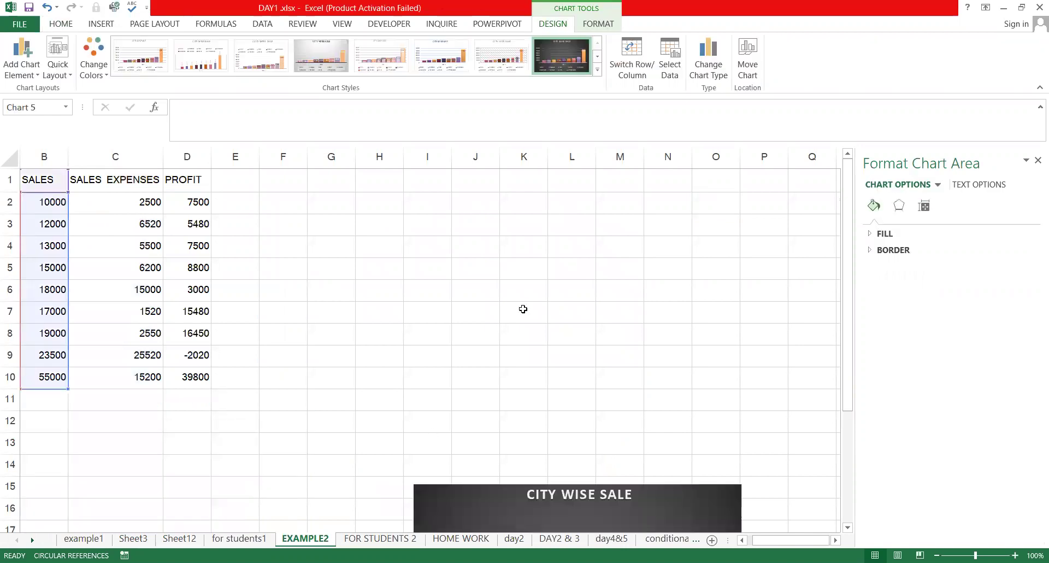
click(351, 283)
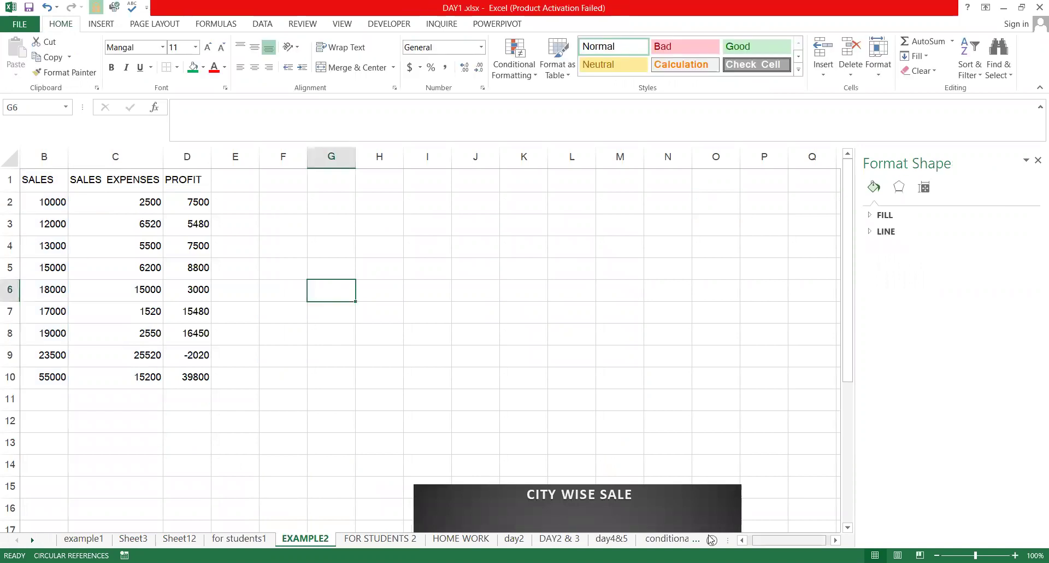
scroll(61, 288, left, 1)
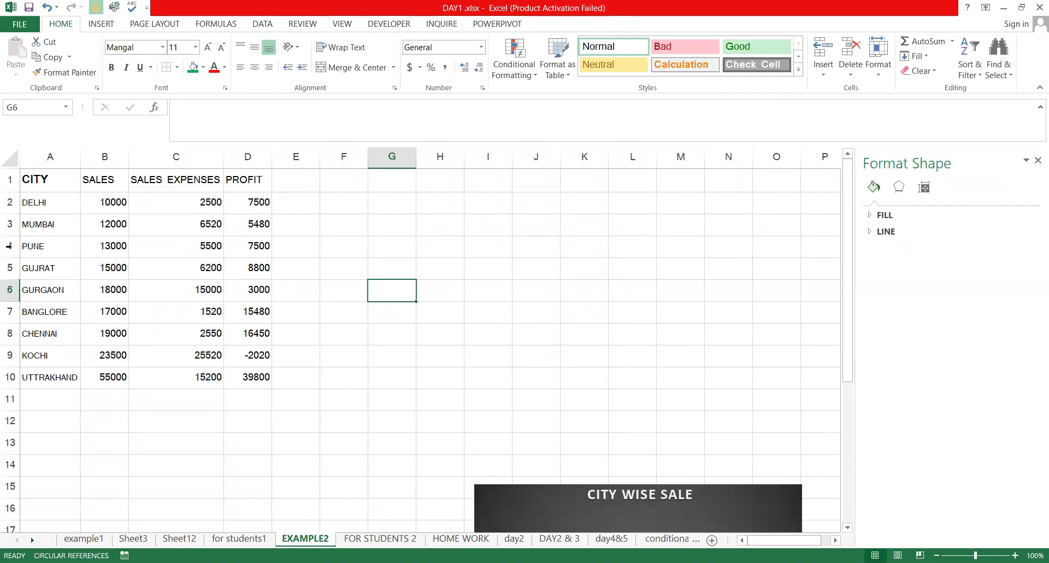
Select the CITY names A1:A10 together with the PROFIT column D1:D10
drag(39, 179, 36, 377)
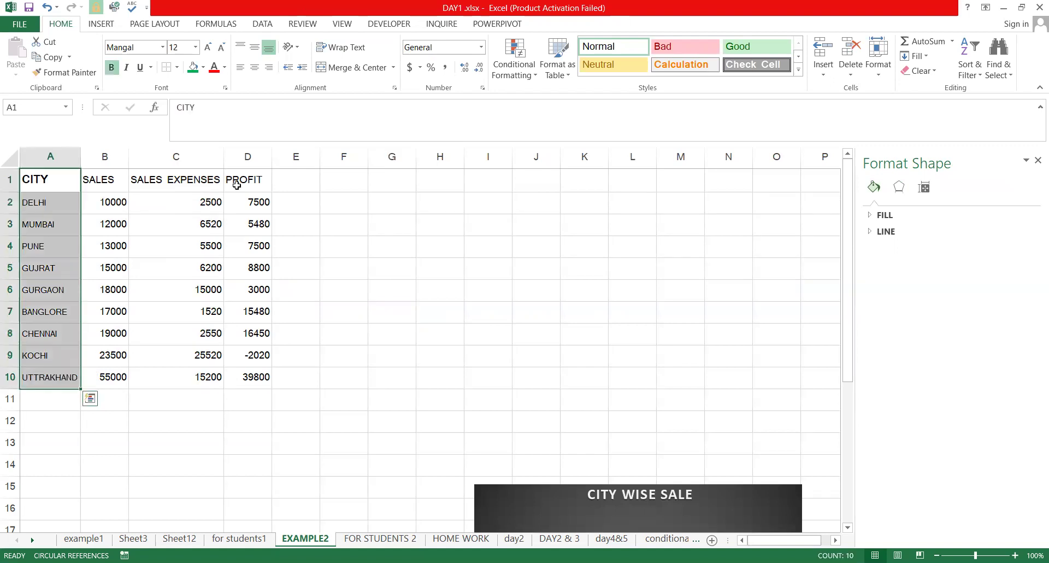
drag(247, 179, 242, 369)
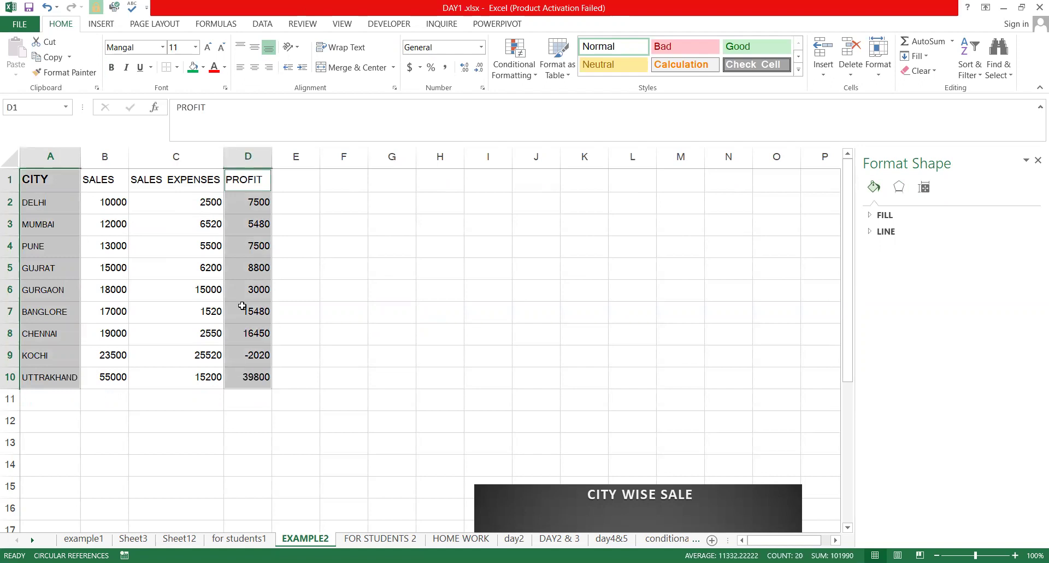
click(101, 24)
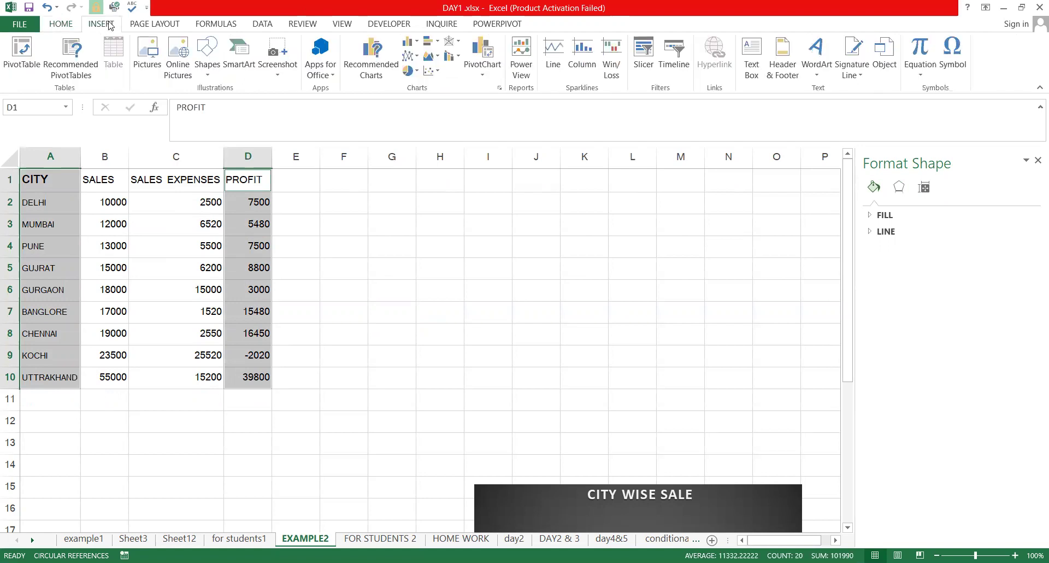
Insert a Line with Markers PROFIT chart and move it up and right beside the data
click(351, 57)
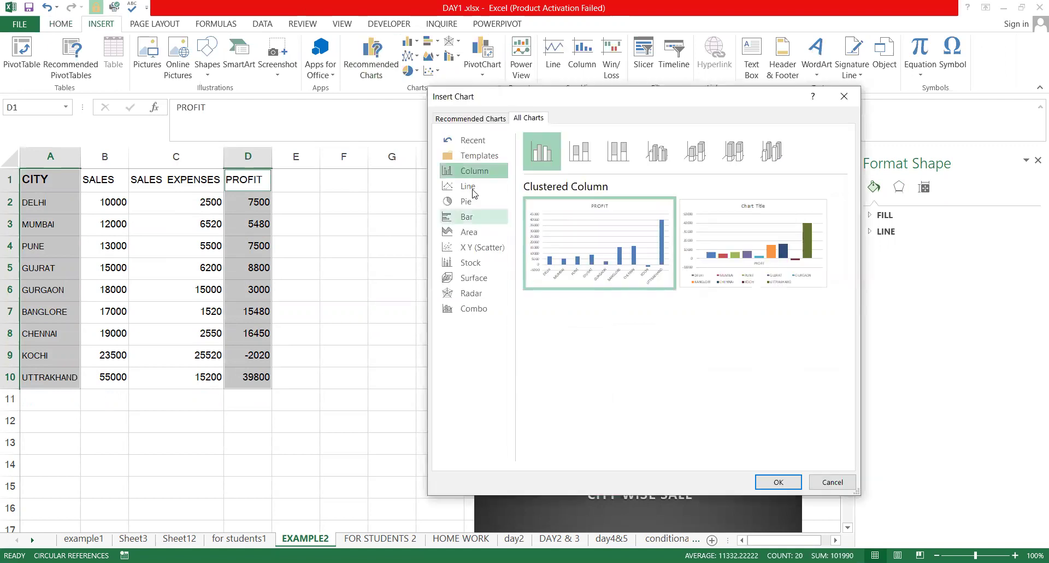
click(473, 188)
click(478, 171)
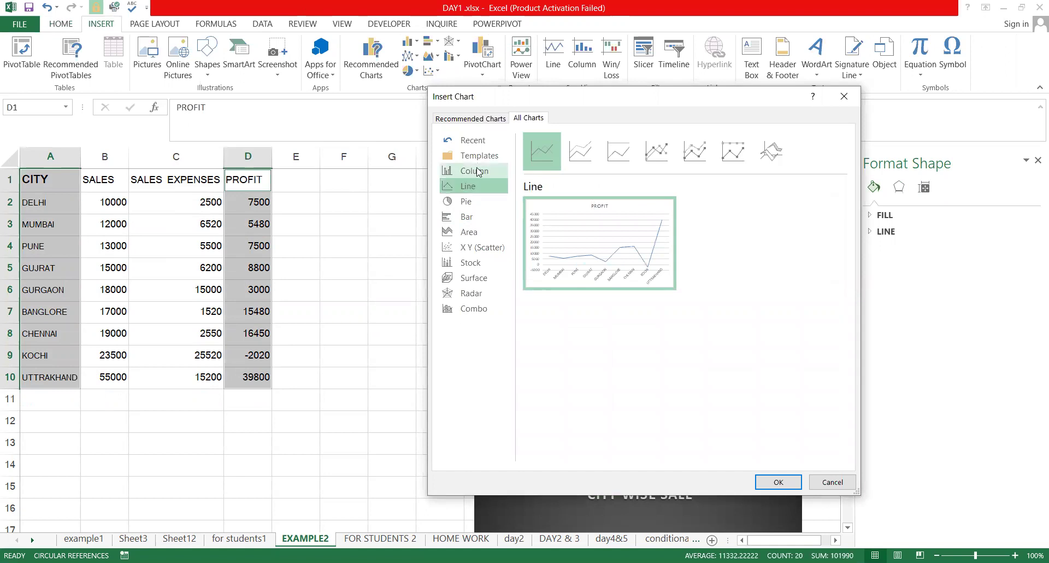
click(473, 217)
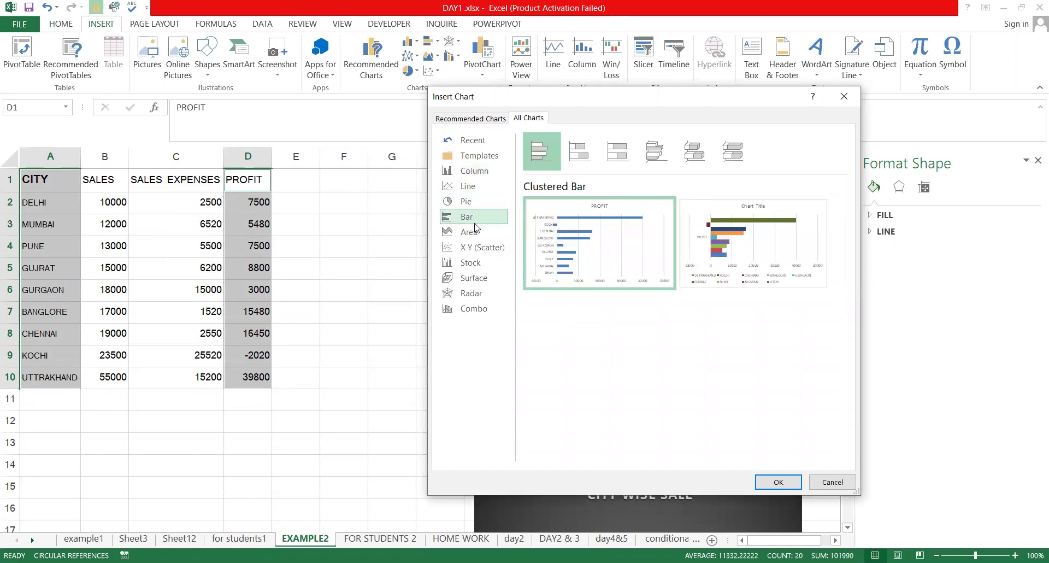
click(476, 234)
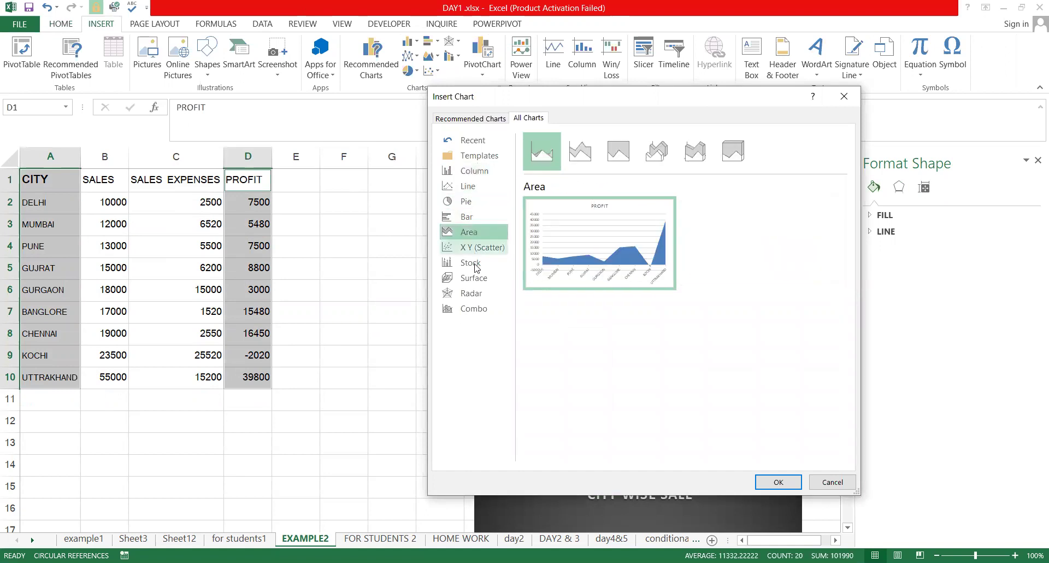
click(470, 262)
click(471, 294)
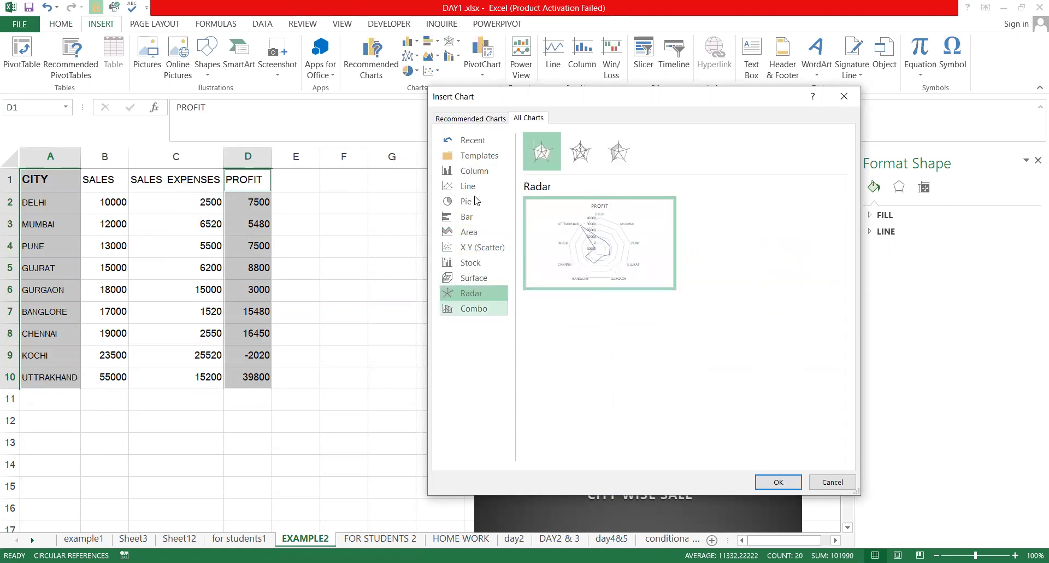
click(473, 187)
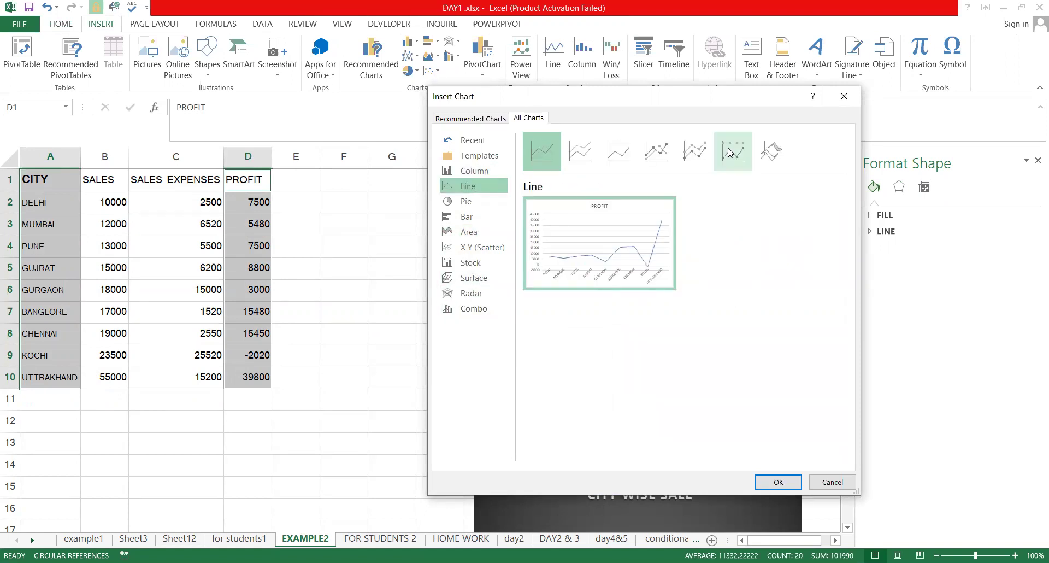
click(665, 160)
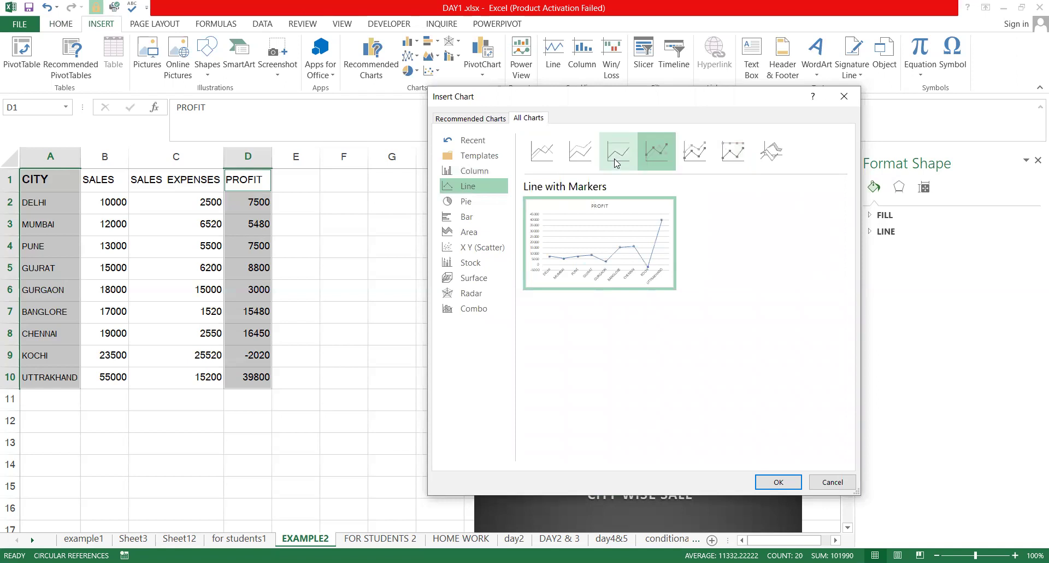
click(783, 488)
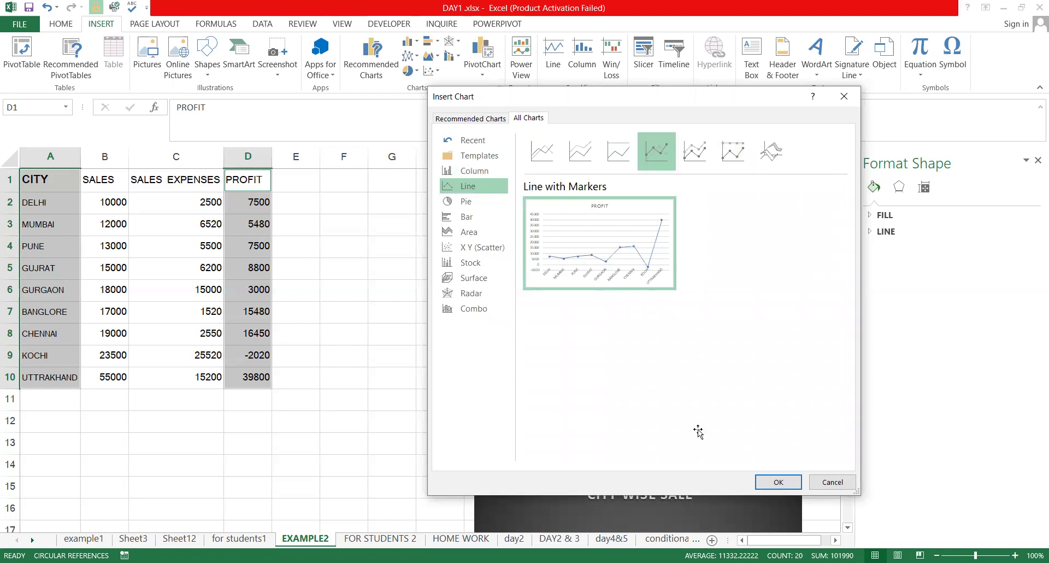
drag(505, 268, 602, 226)
Apply the dark style to the PROFIT line chart and select its plot area
click(180, 60)
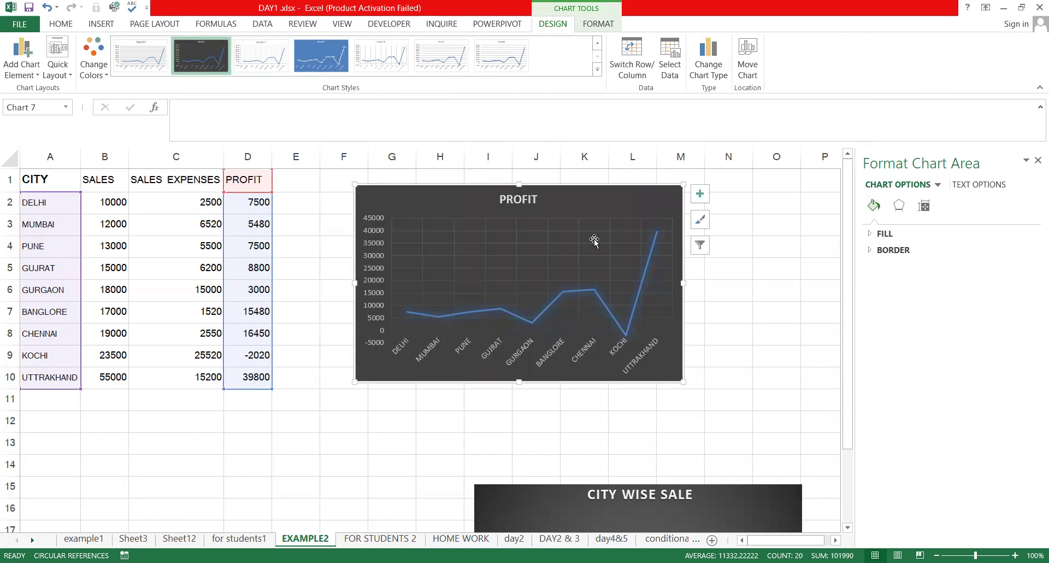
click(486, 61)
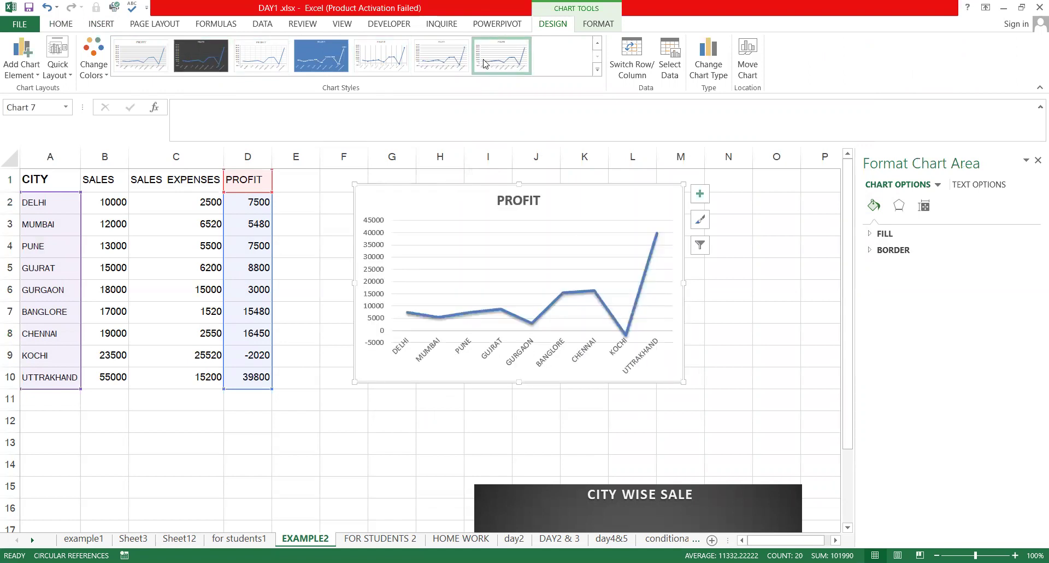
click(202, 55)
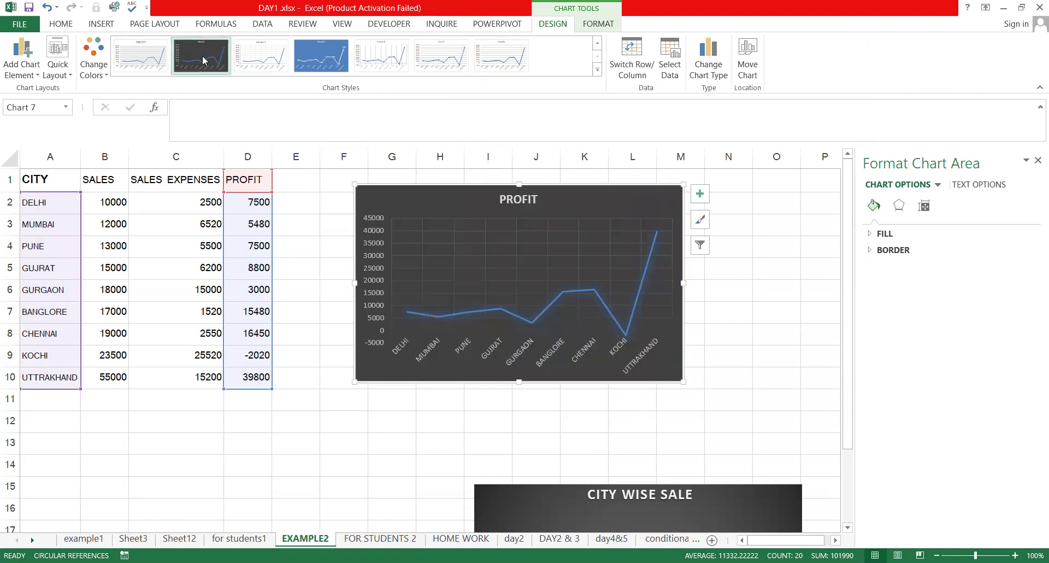
click(519, 319)
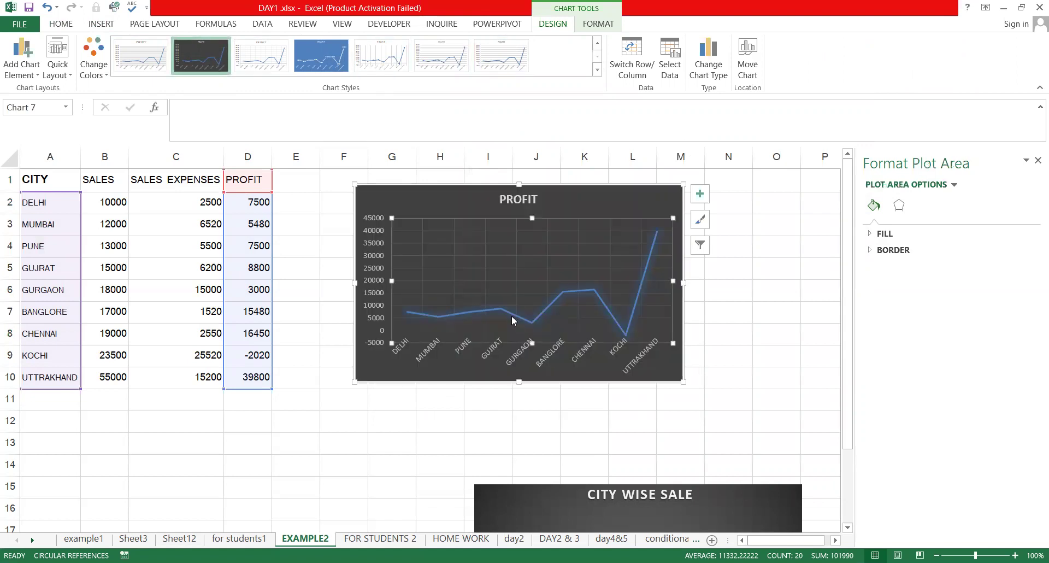
click(359, 435)
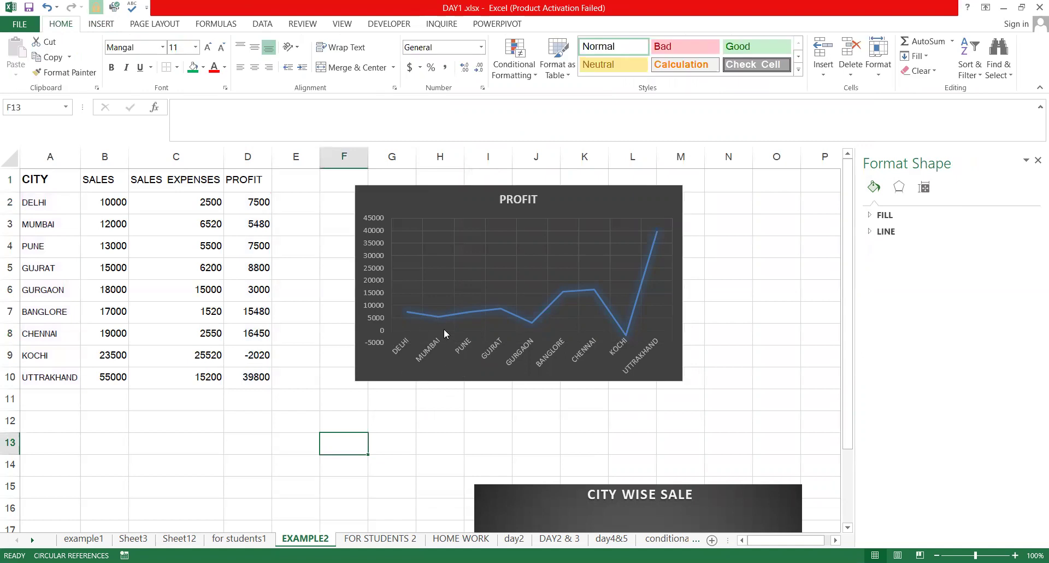
click(644, 329)
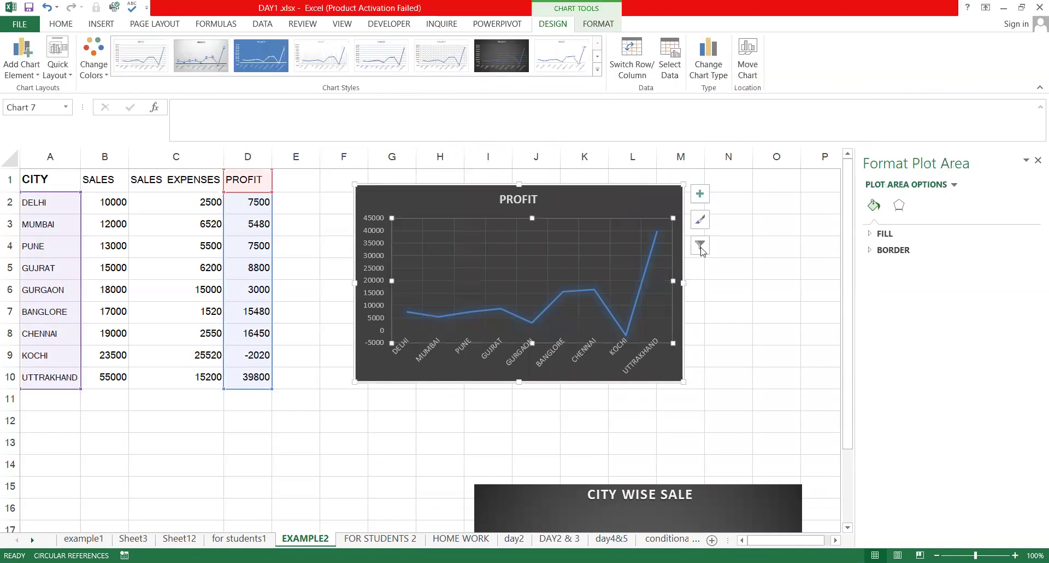
click(701, 248)
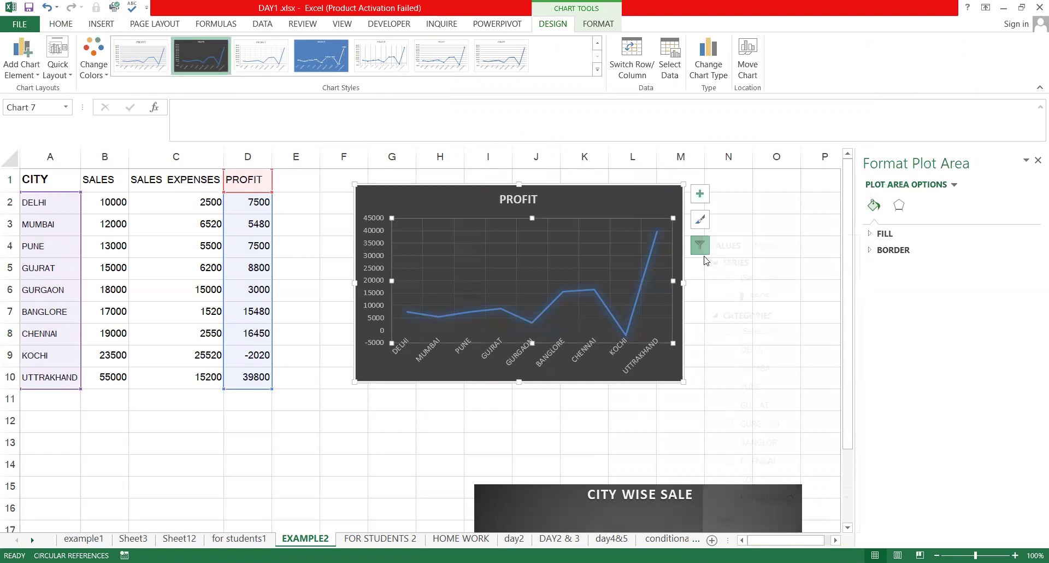
click(741, 317)
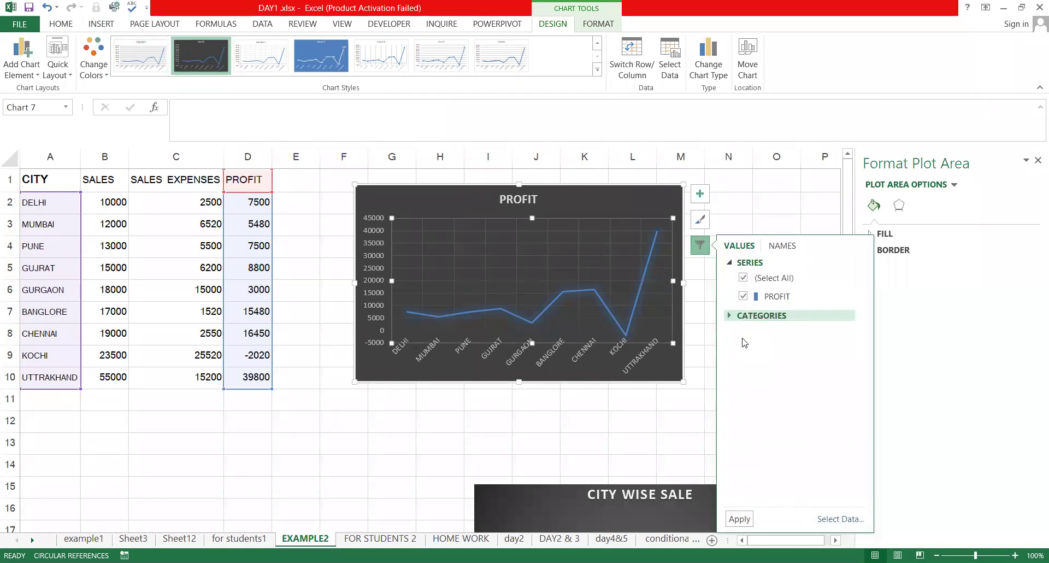
click(741, 316)
click(743, 332)
click(742, 349)
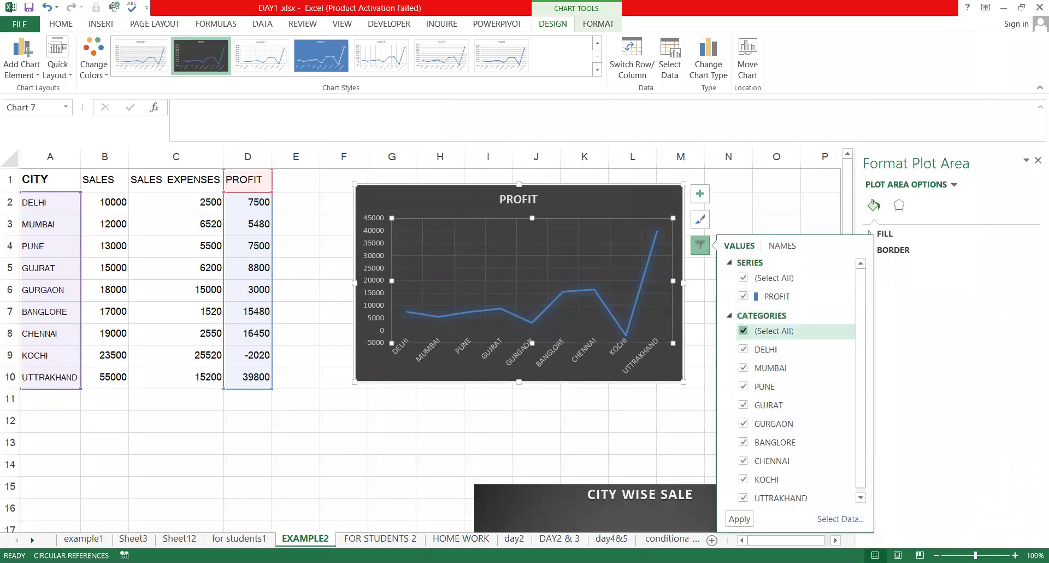
click(739, 519)
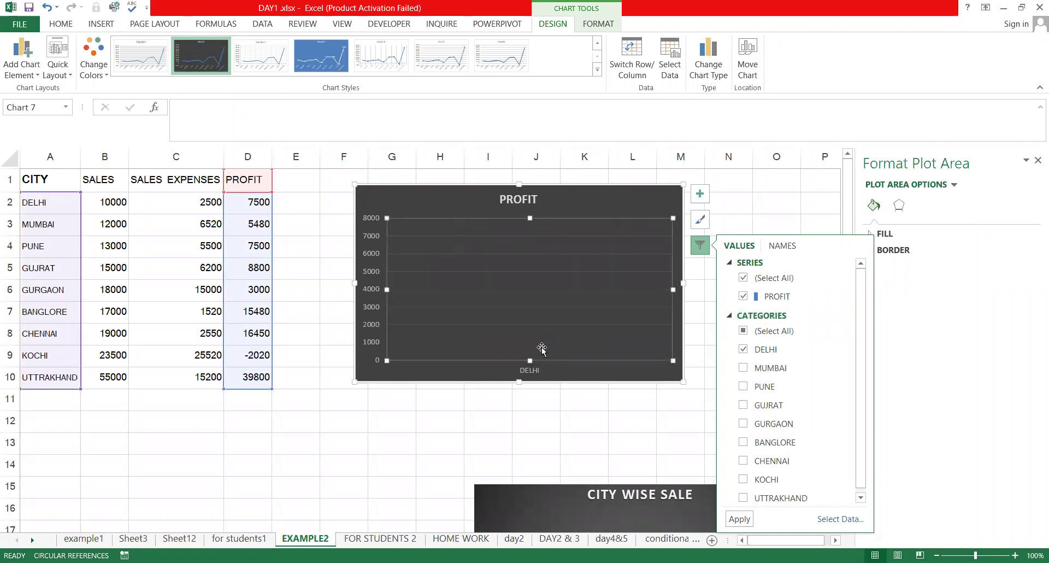
click(743, 386)
click(741, 519)
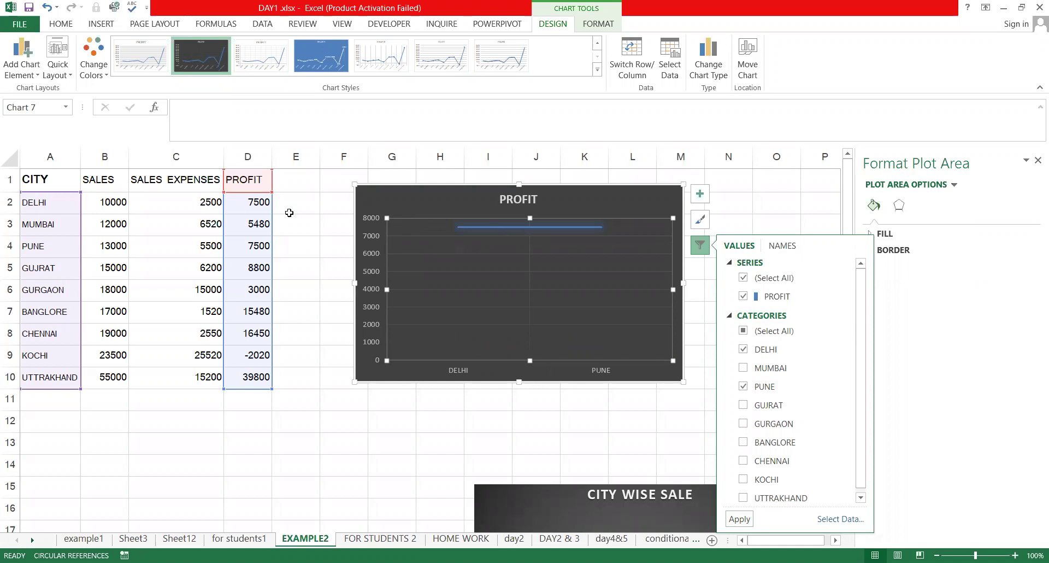
click(653, 345)
click(694, 247)
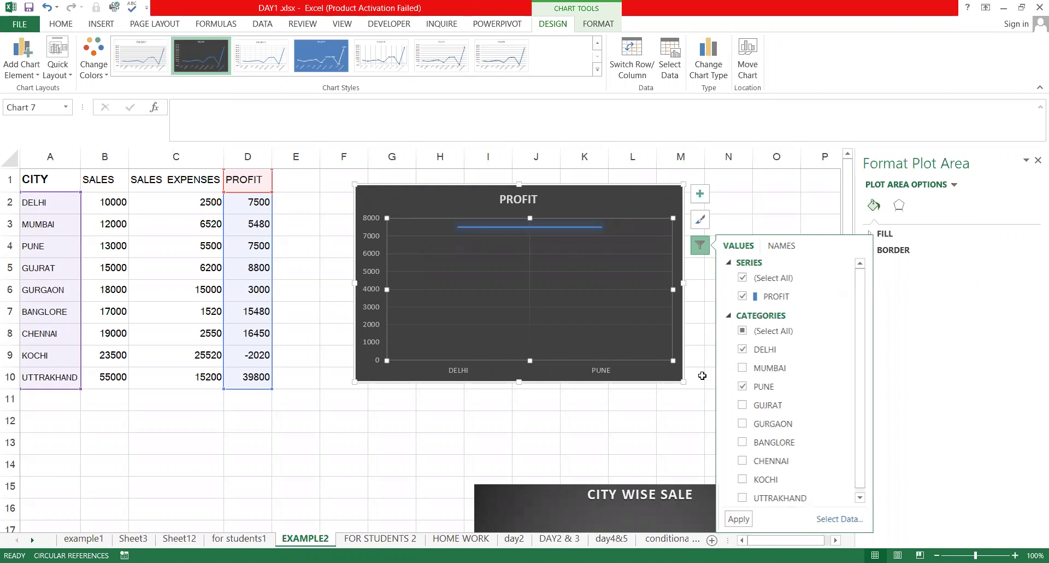
click(741, 330)
click(742, 331)
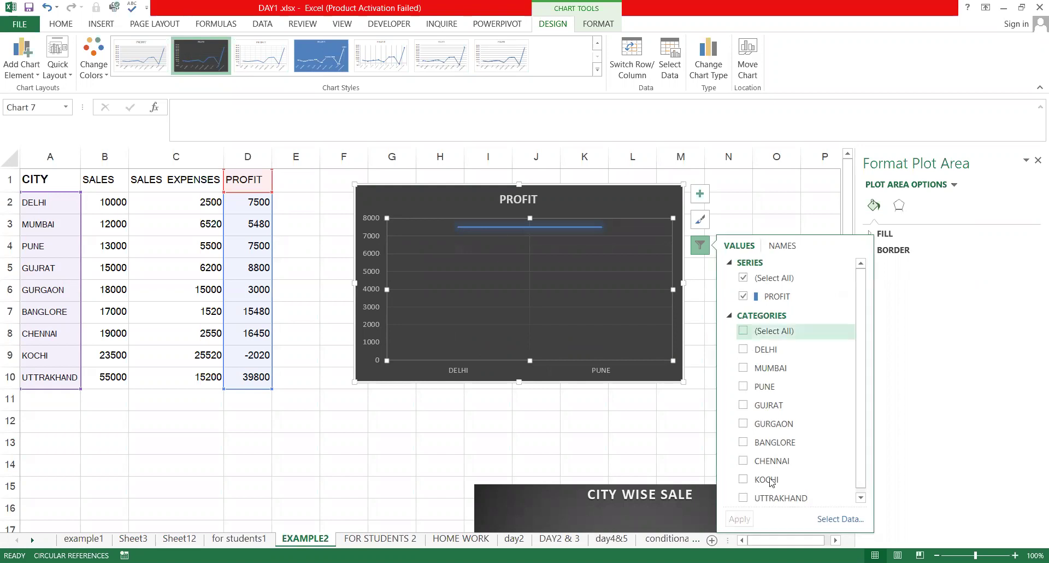
click(739, 519)
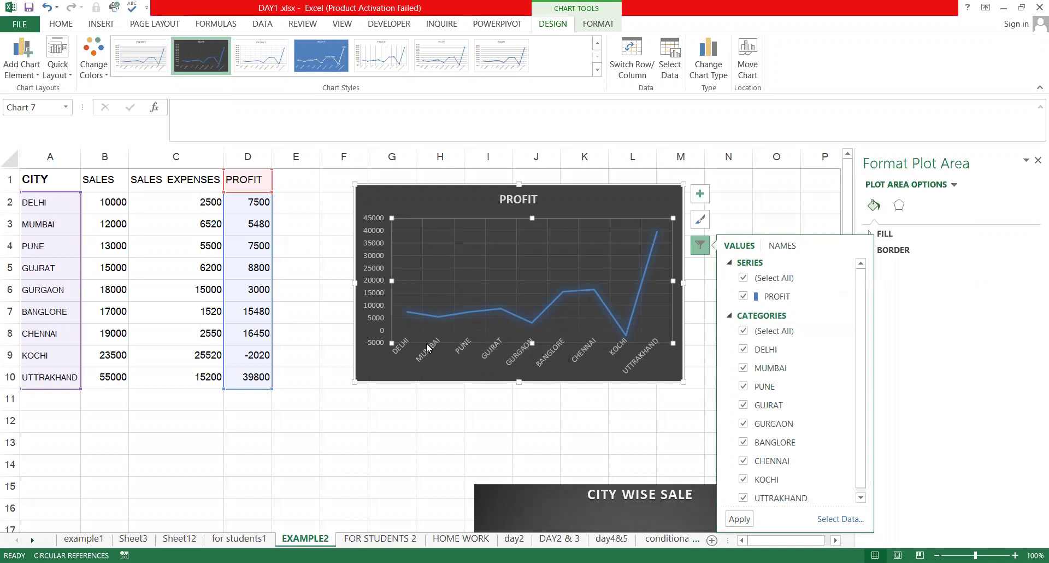
click(737, 197)
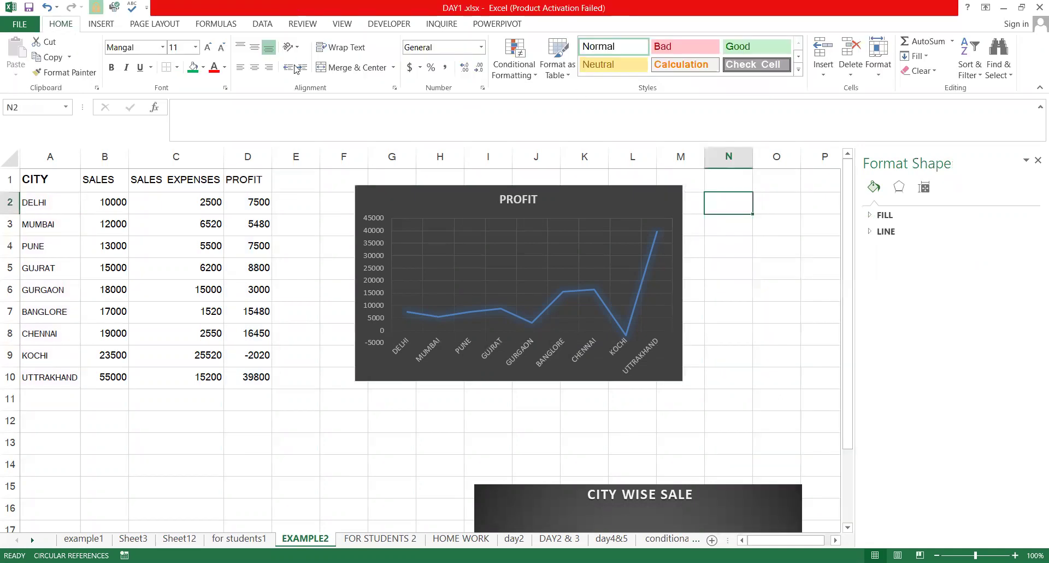
Insert a Text Cycle SmartArt diagram, chosen from the Cycle category, onto the EXAMPLE2 sheet
click(99, 25)
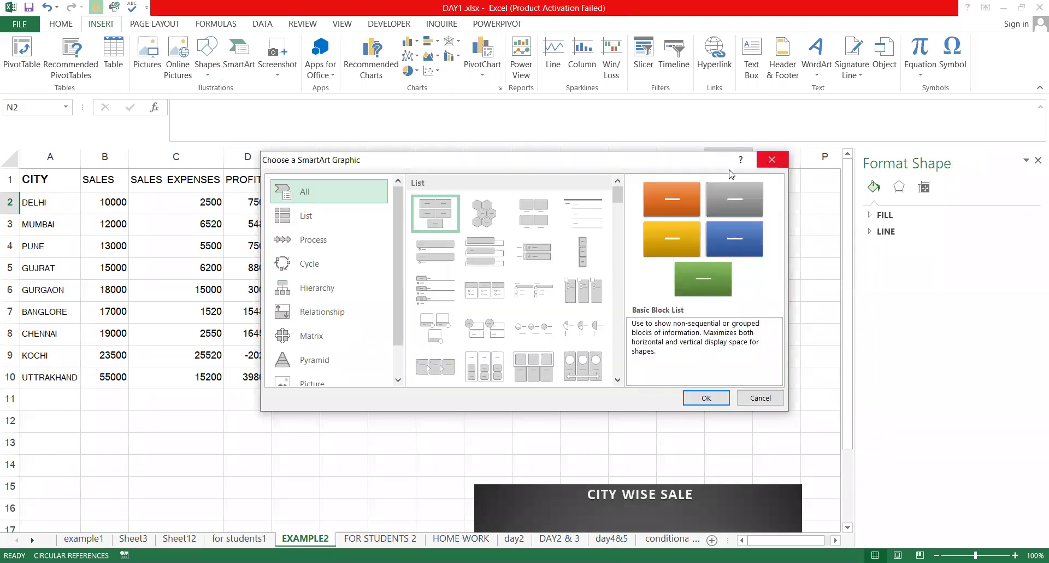
click(326, 243)
click(317, 264)
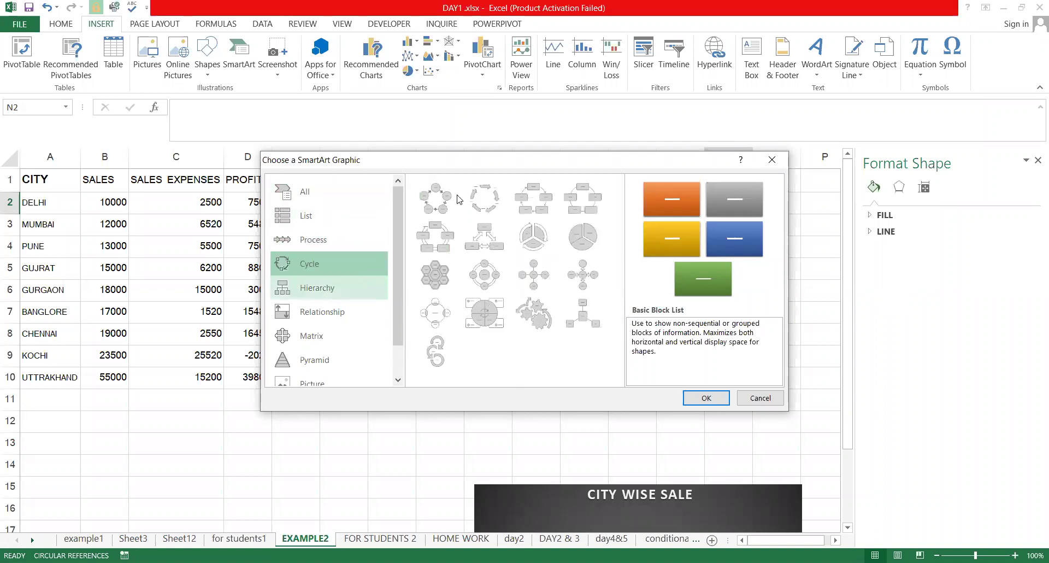
click(475, 201)
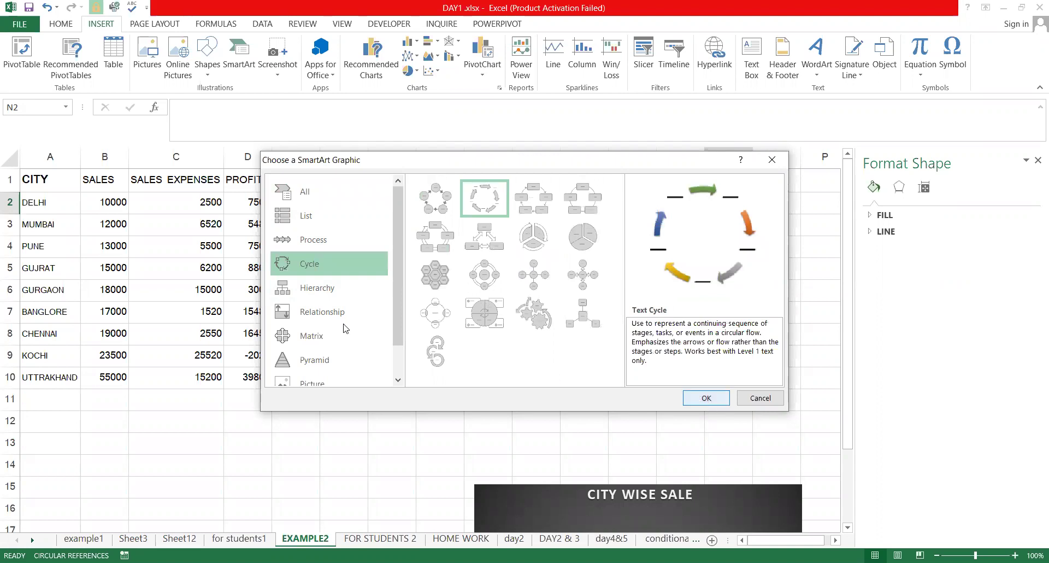
key(Return)
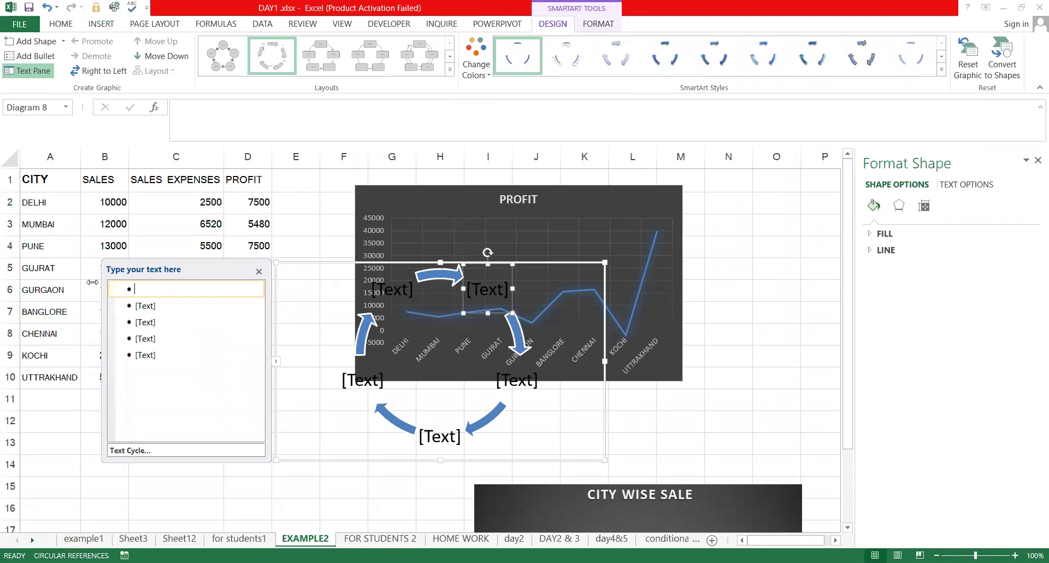
Label the first diagram bullets STEP1, step2 and step3, correcting the typos
text(STE)
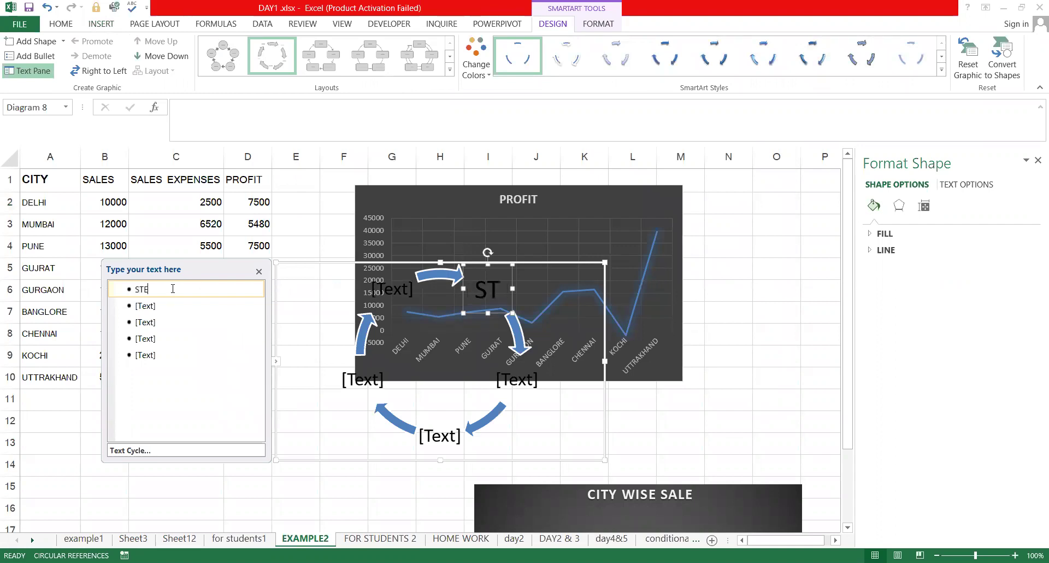
text(P1)
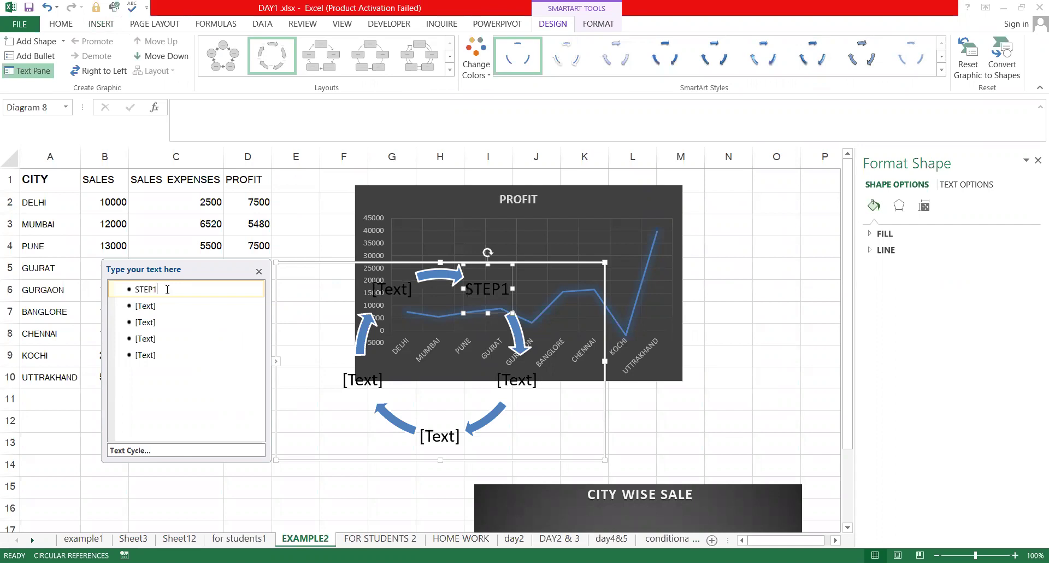
click(138, 305)
text(d)
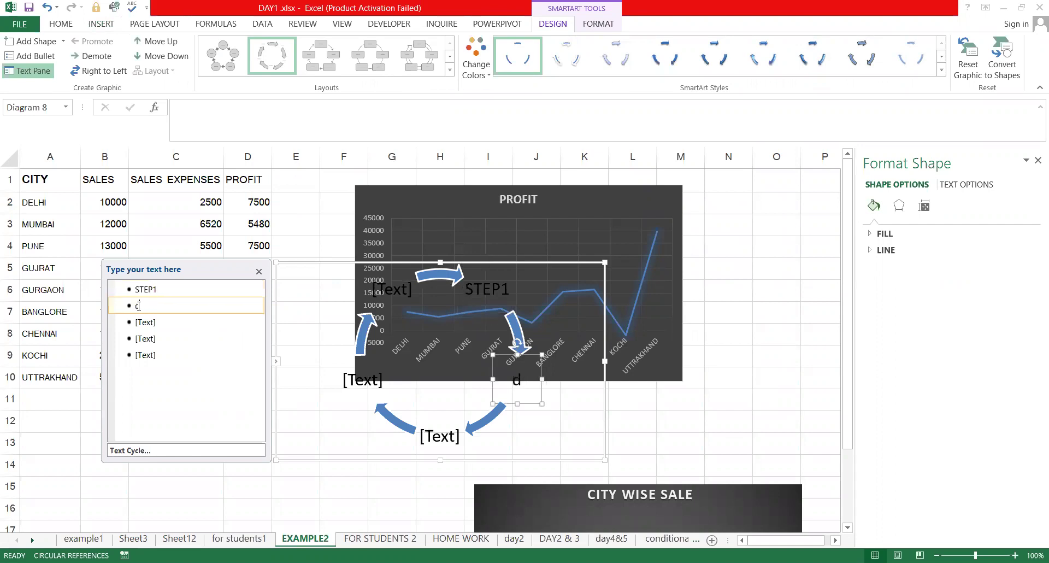
key(BackSpace)
text(step2)
click(154, 327)
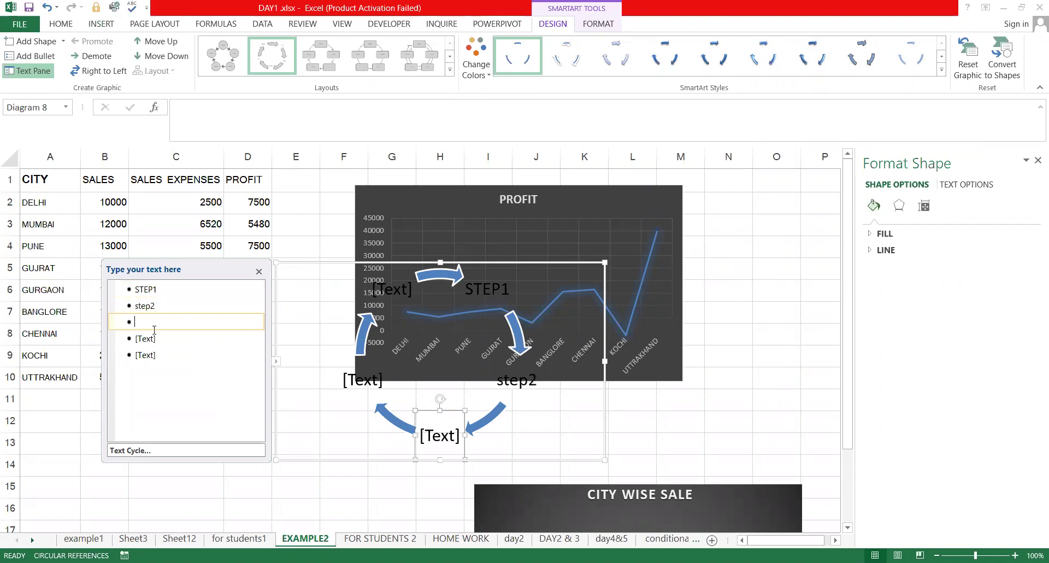
text(tstep)
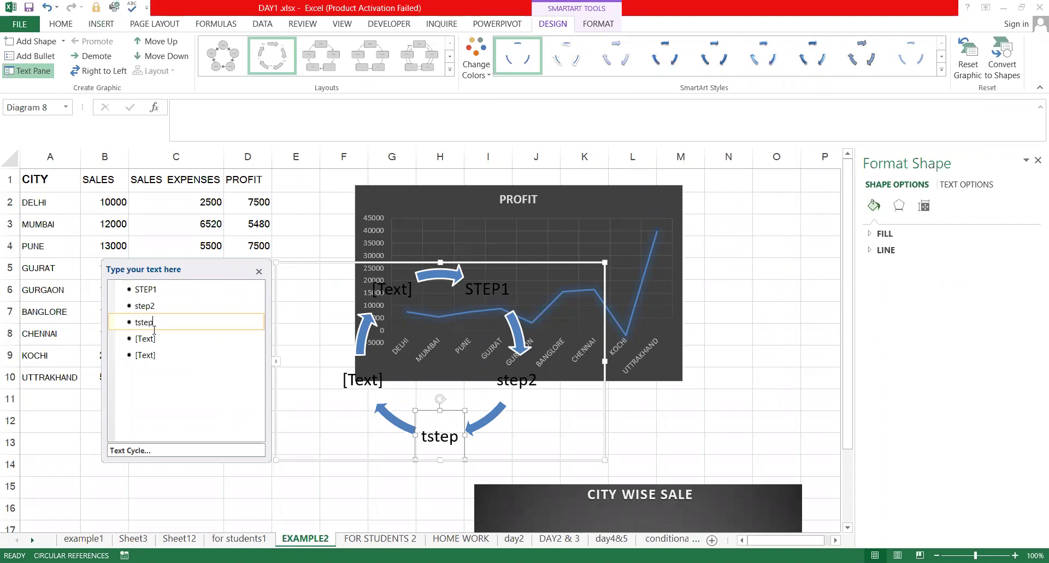
key(BackSpace)
key(BackSpace)
key(BackSpace)
key(BackSpace)
key(BackSpace)
key(BackSpace)
text(ste)
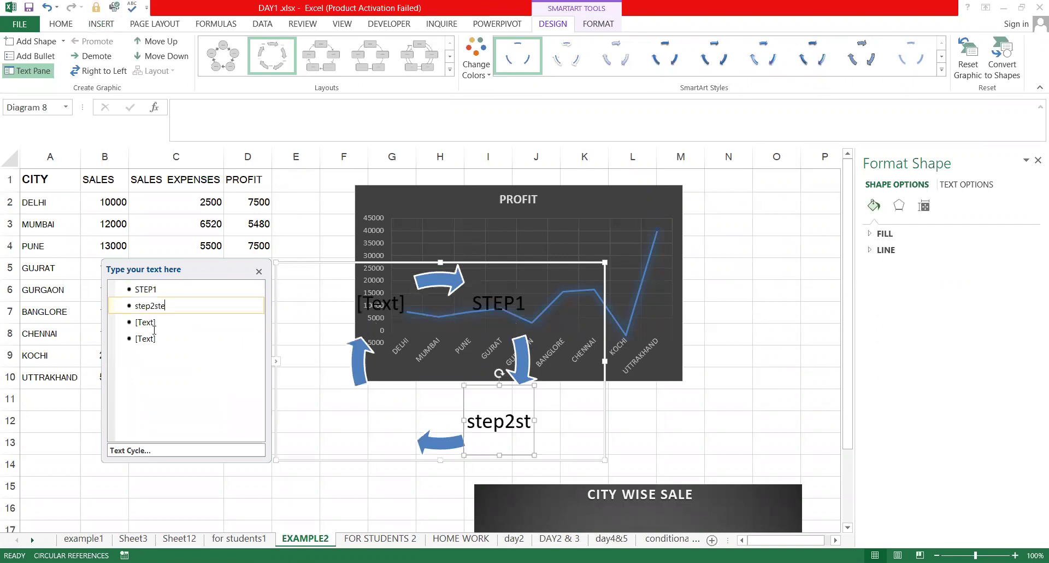
text(p3)
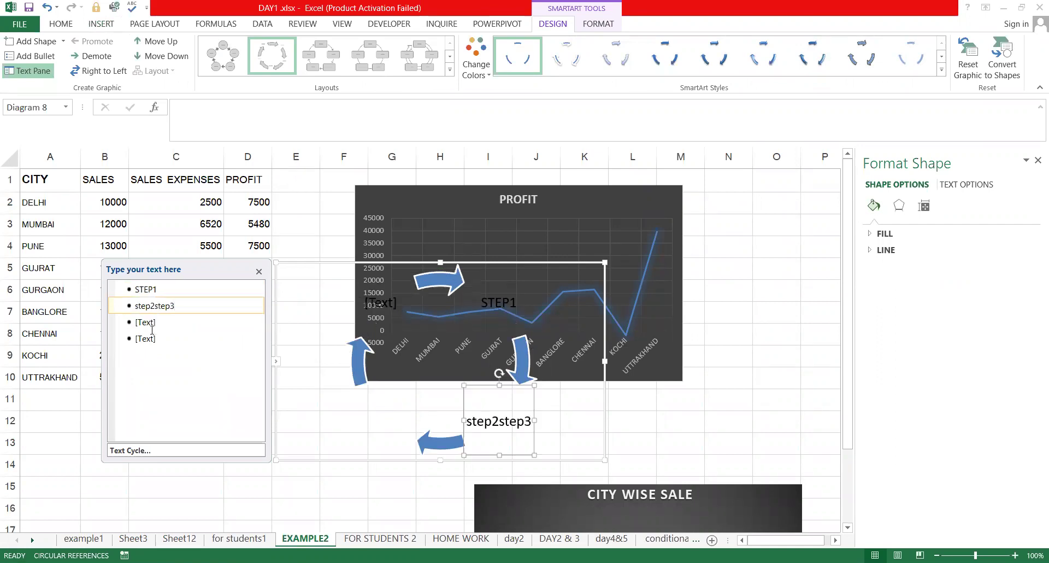
Add step4 as an indented sub-point, then another step4 bullet followed by an empty line
click(152, 328)
text(st)
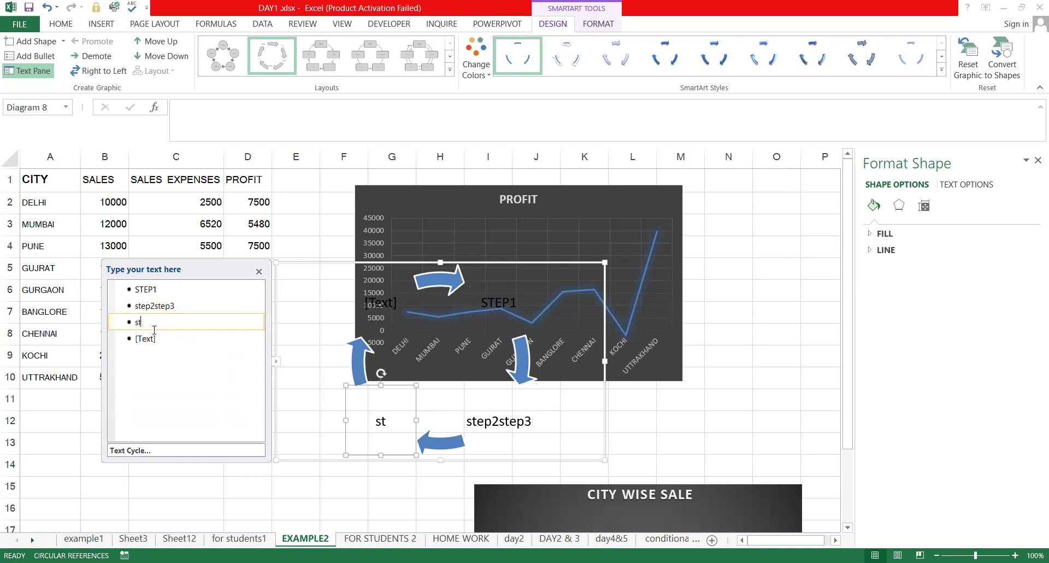
text(ep4)
key(Tab)
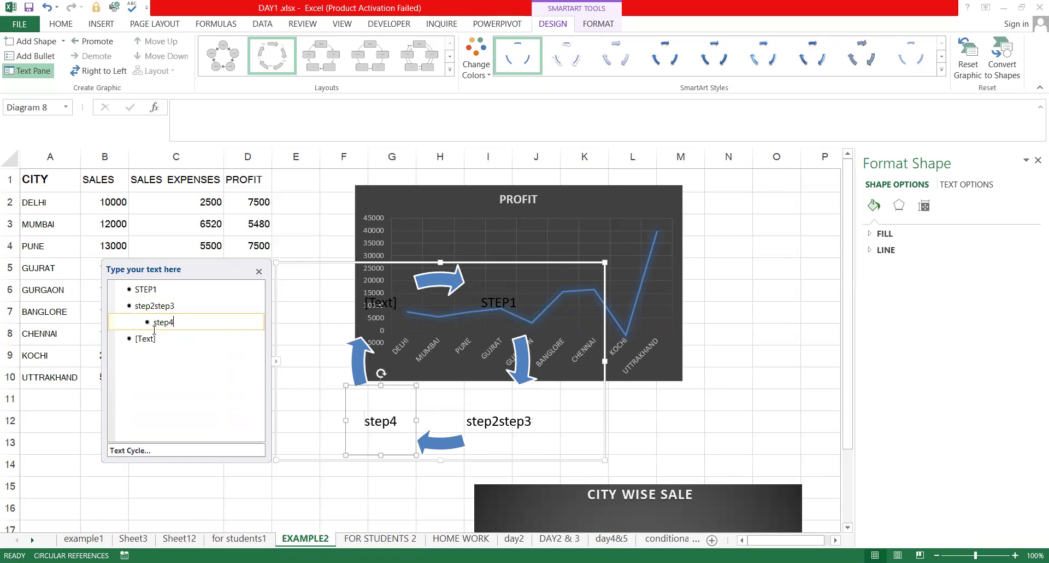
click(157, 339)
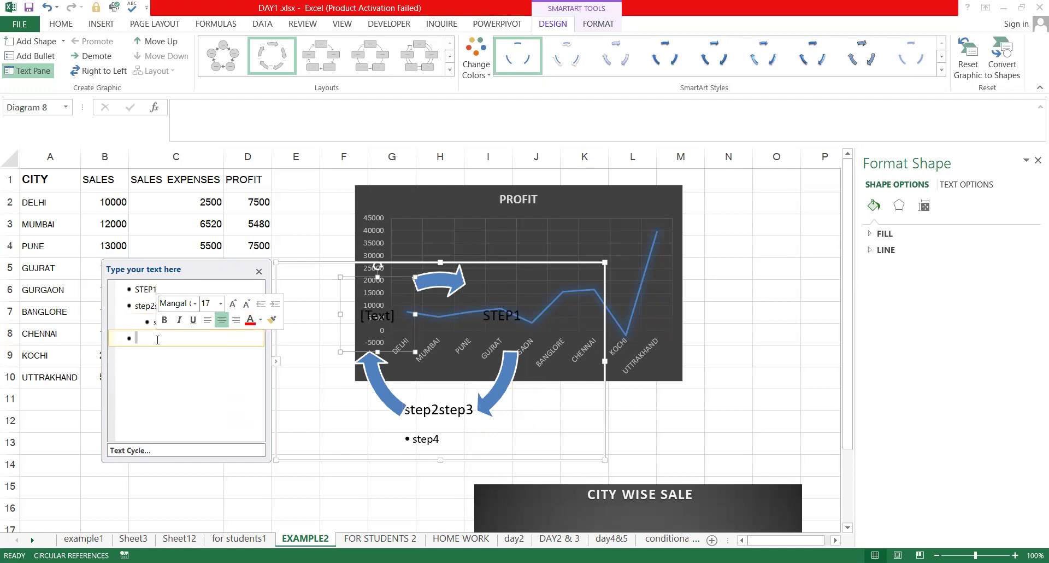
text(step4)
key(Return)
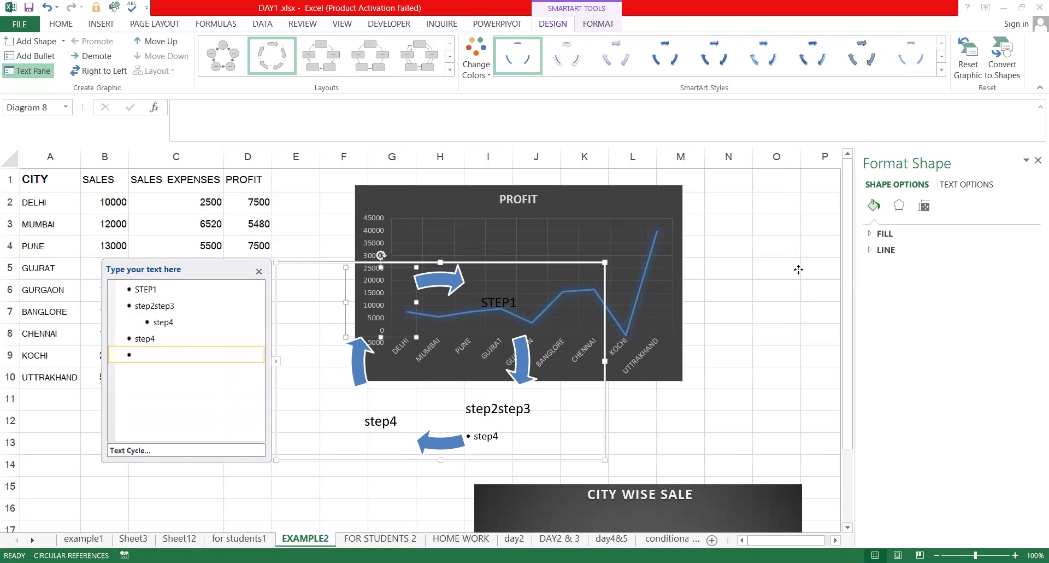
click(188, 347)
click(277, 294)
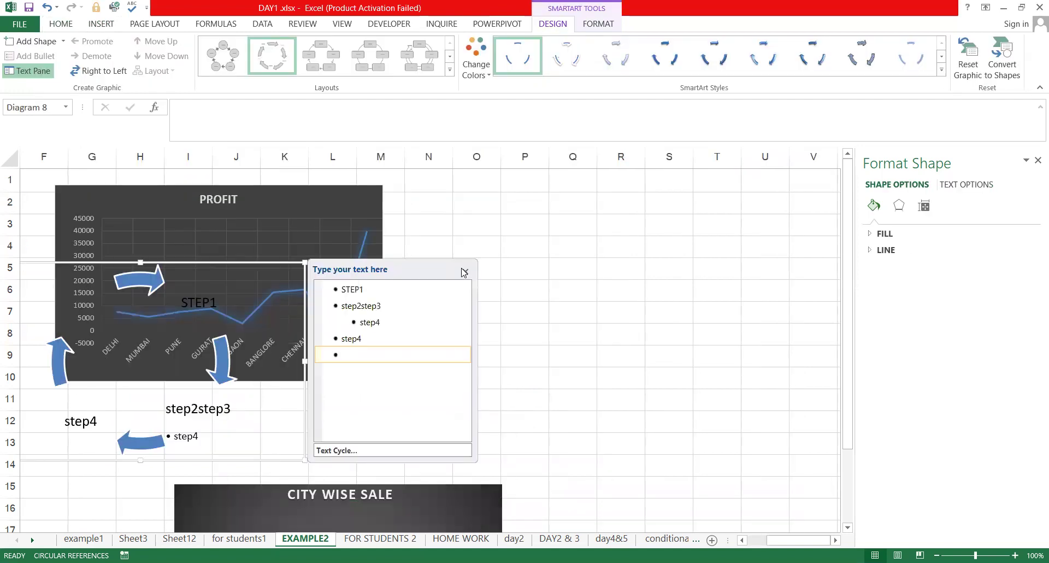
Close the SmartArt text pane and scroll left back to the data table
click(232, 259)
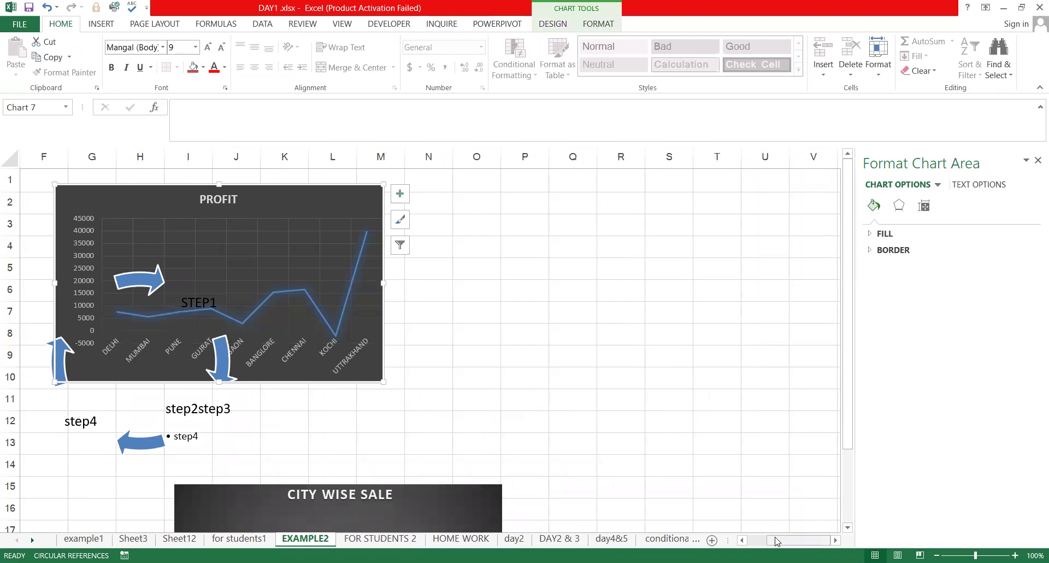
scroll(9, 223, left, 3)
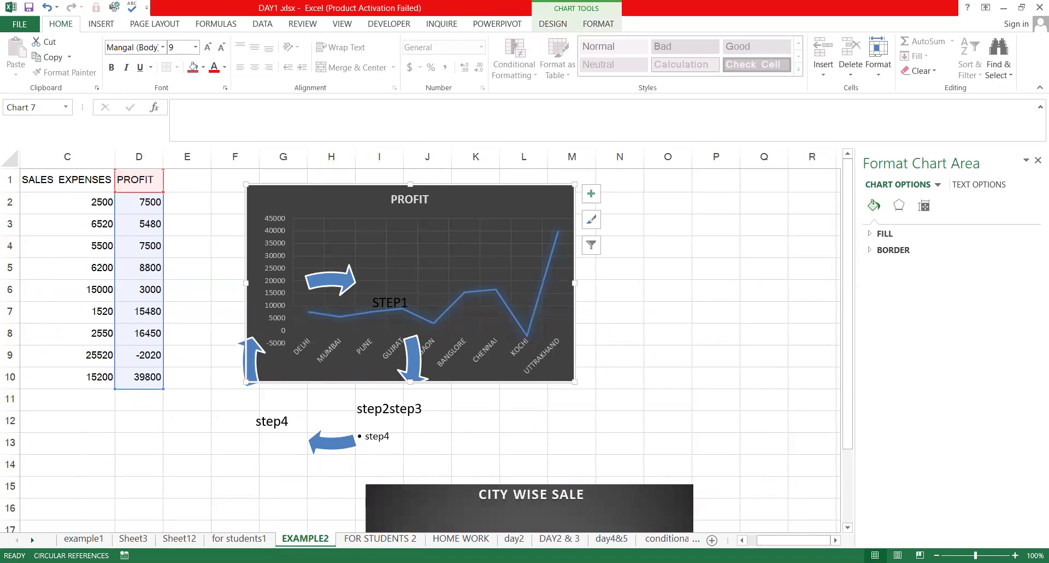
scroll(97, 328, left, 2)
Check cells C5 and D2, then select columns A through D (CITY to PROFIT)
click(130, 263)
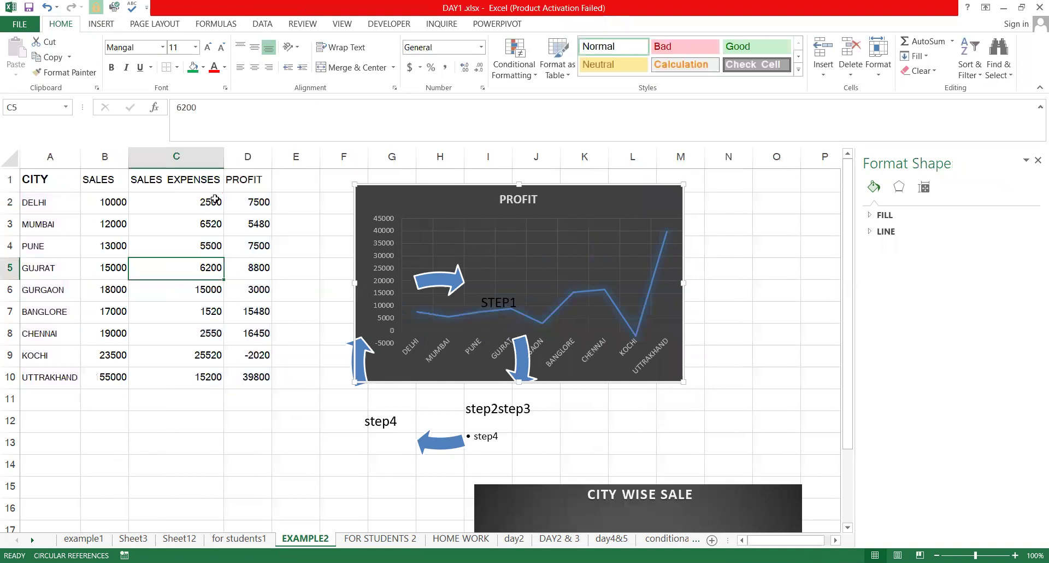
click(253, 198)
click(251, 153)
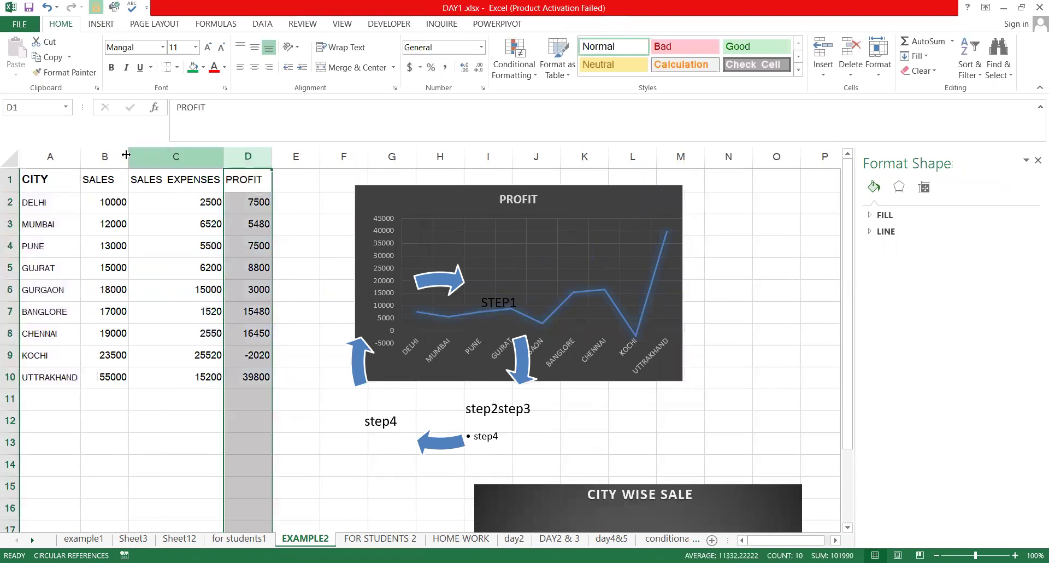
click(42, 154)
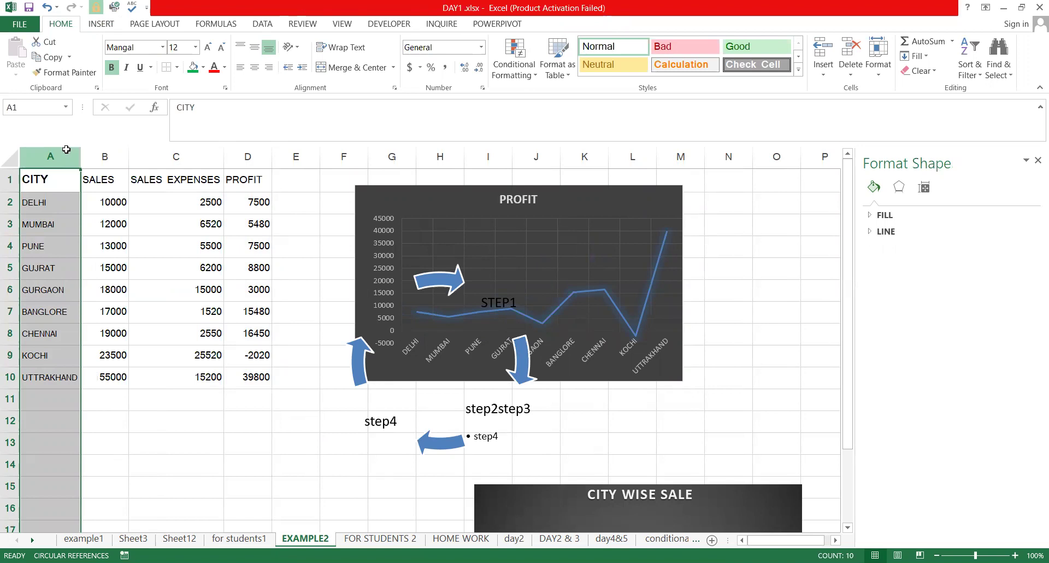
drag(50, 156, 256, 155)
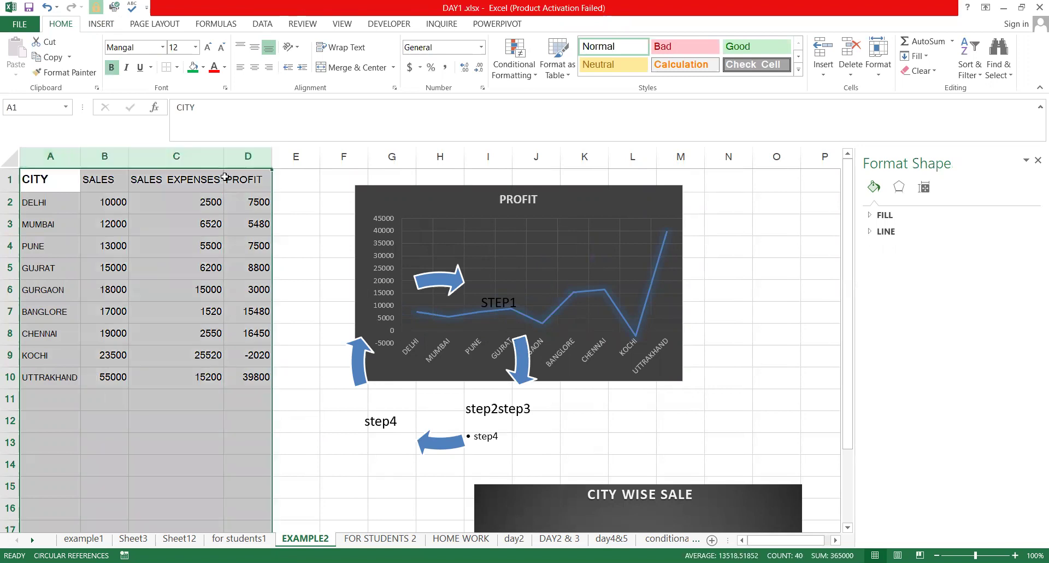